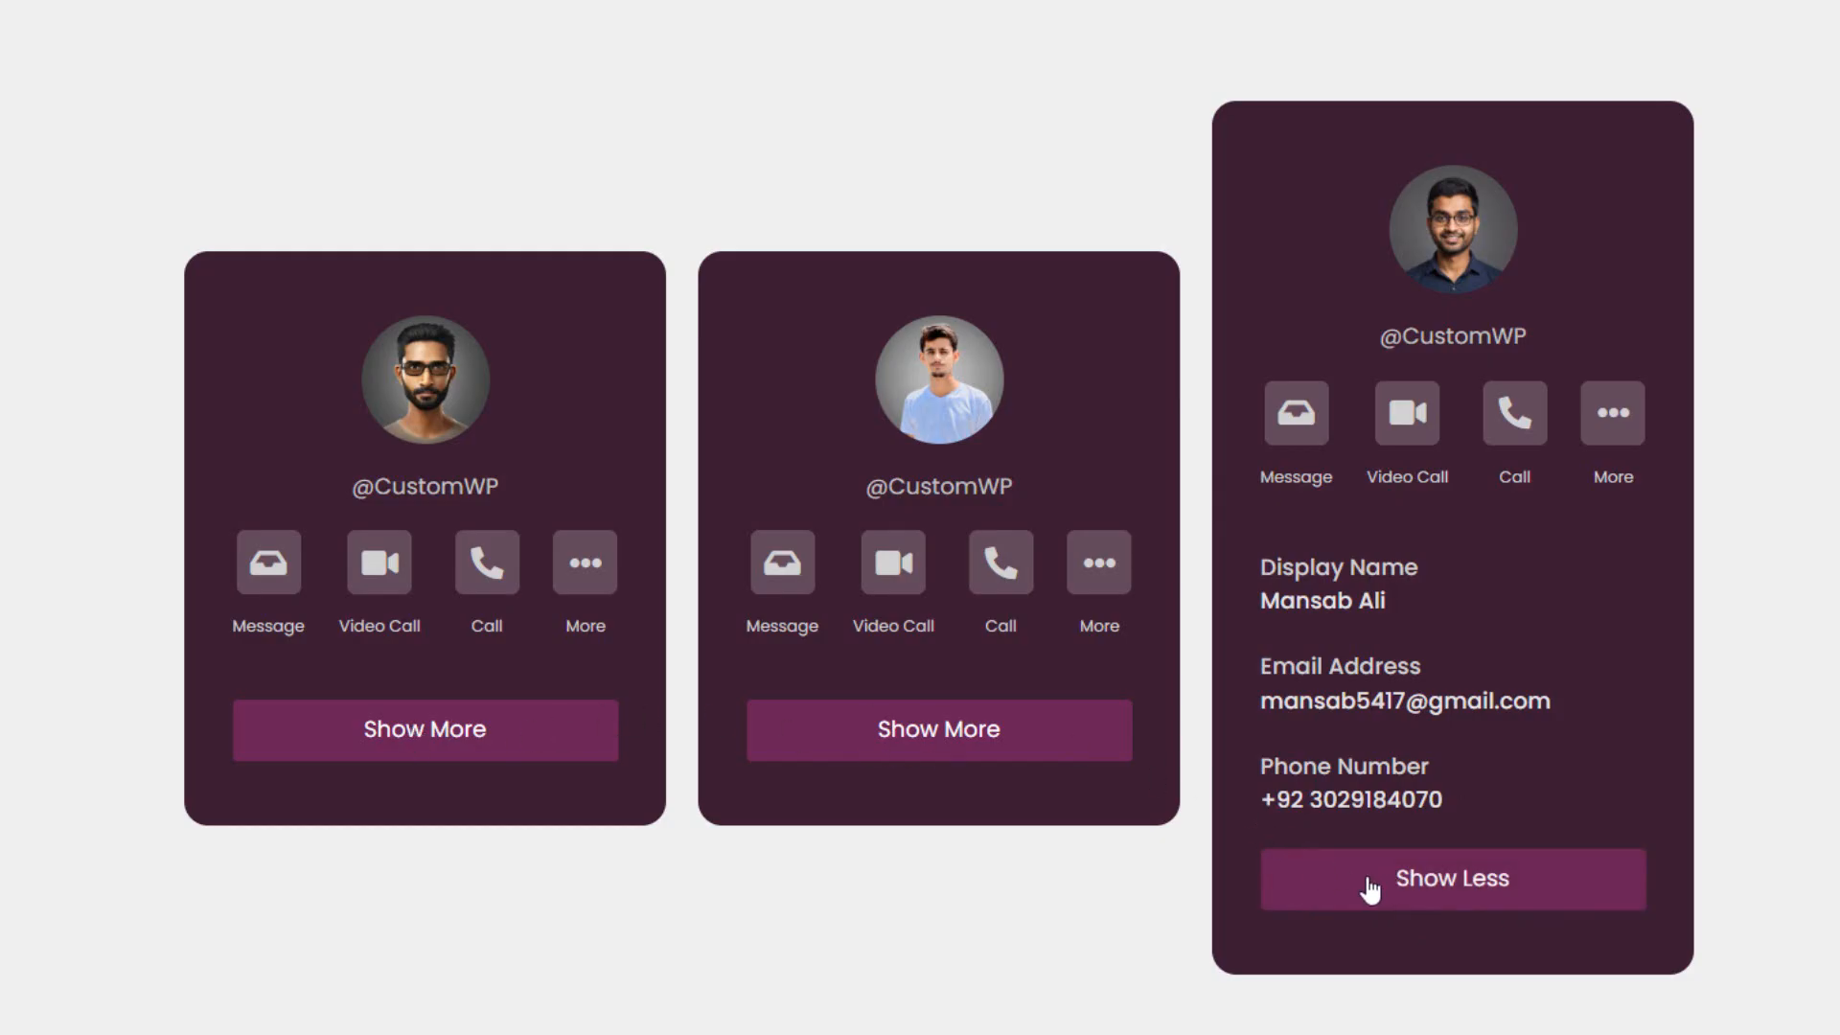
- Toggle contact details on the third, first, then middle profile card with Show More/Show Less
{"action": "left_click", "coordinate": [1370, 889]}
{"action": "left_click", "coordinate": [523, 747]}
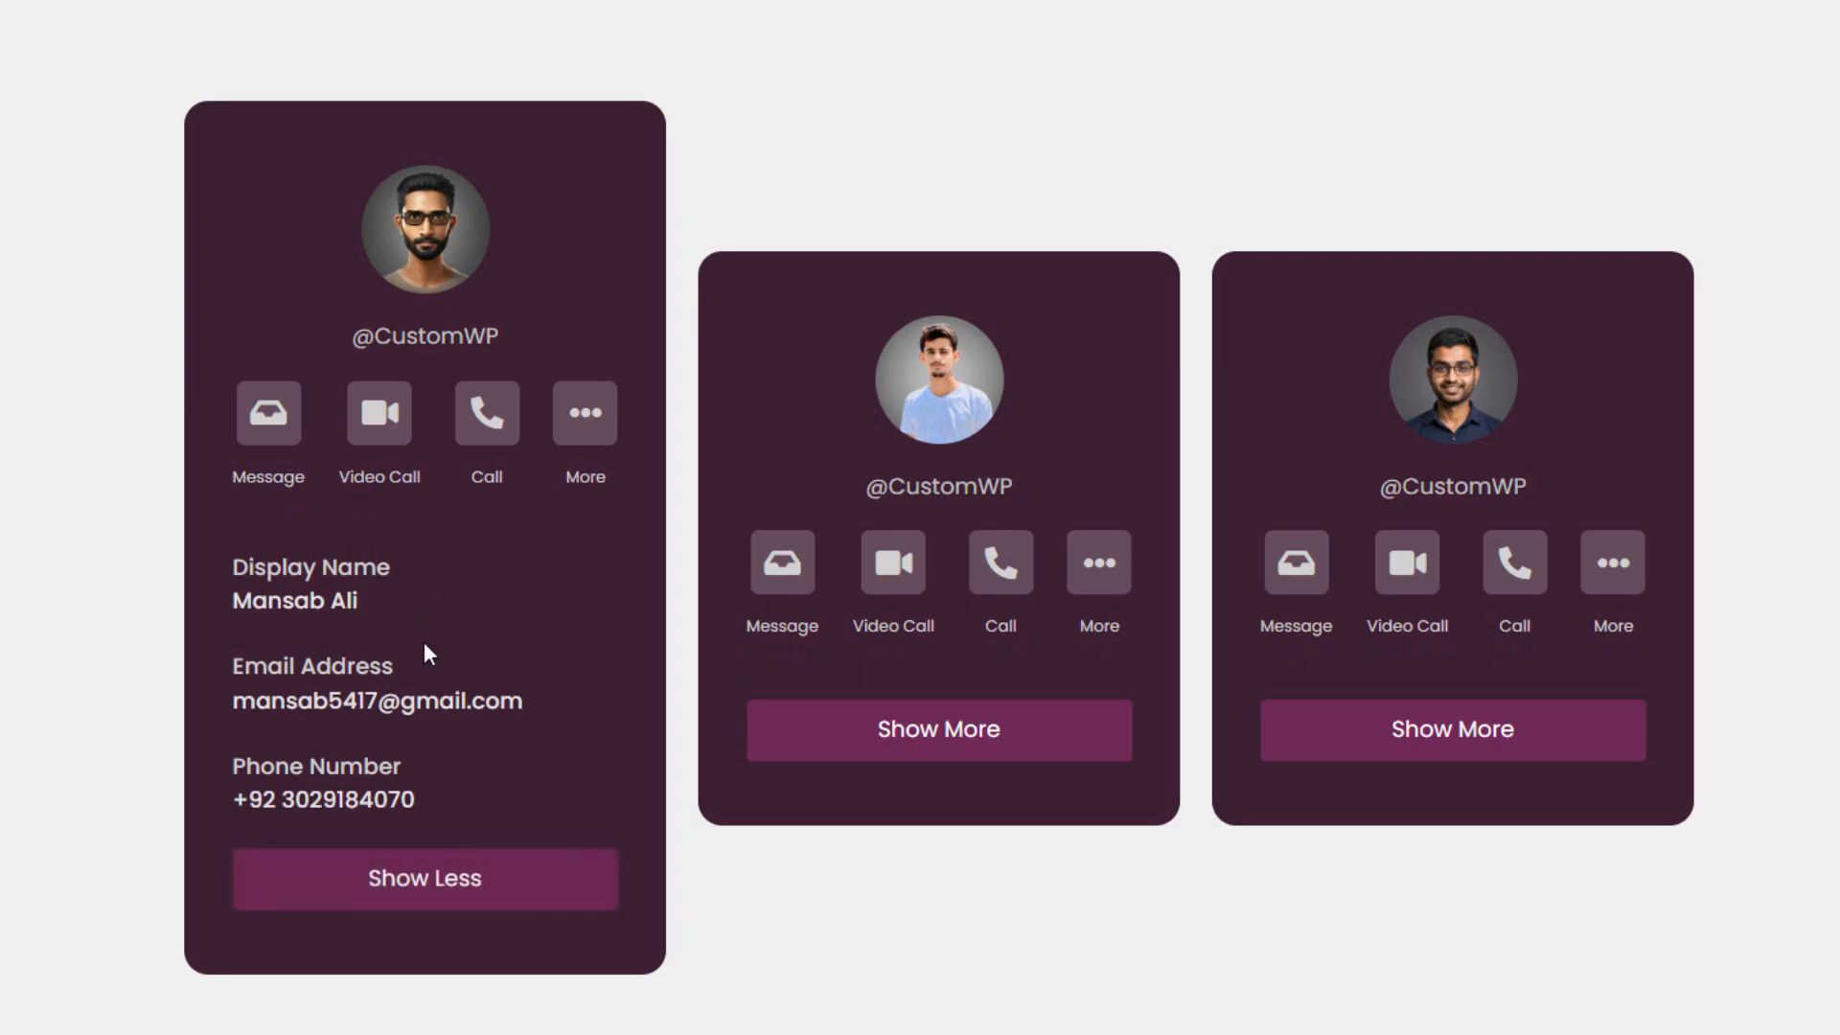
{"action": "left_click", "coordinate": [374, 901]}
{"action": "left_click", "coordinate": [932, 730]}
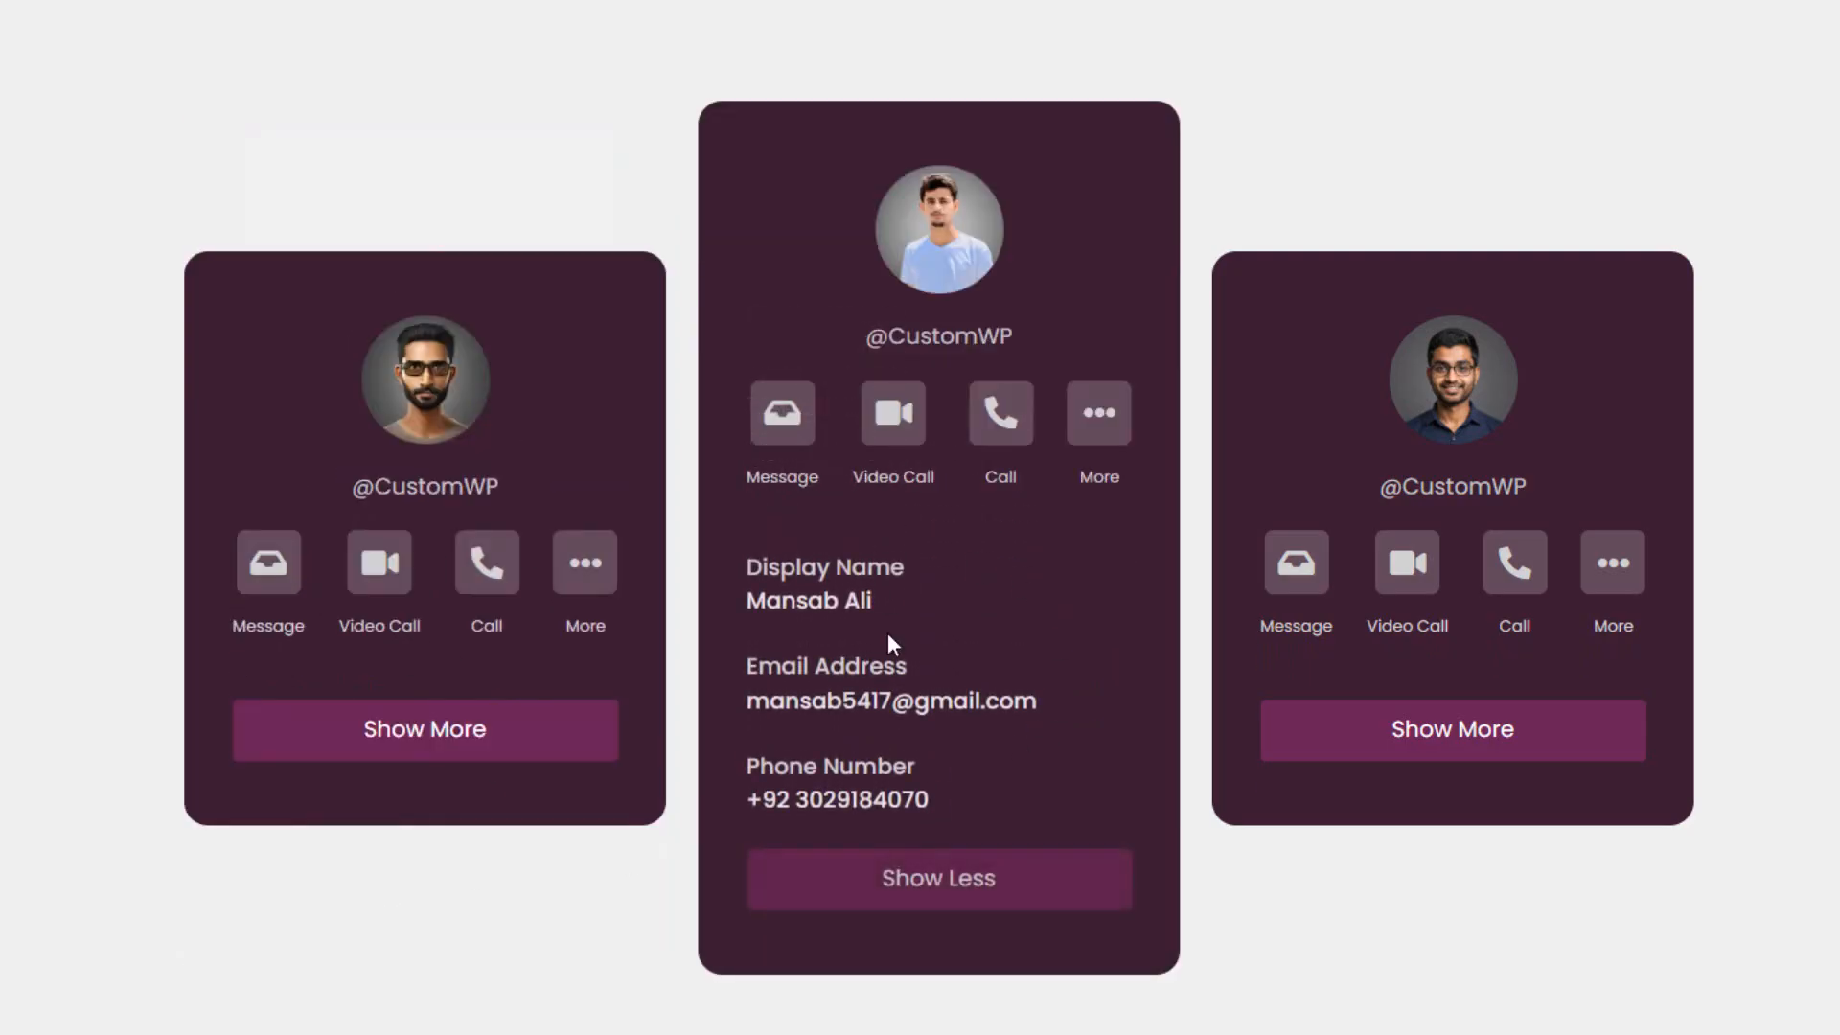
{"action": "left_click", "coordinate": [883, 895]}
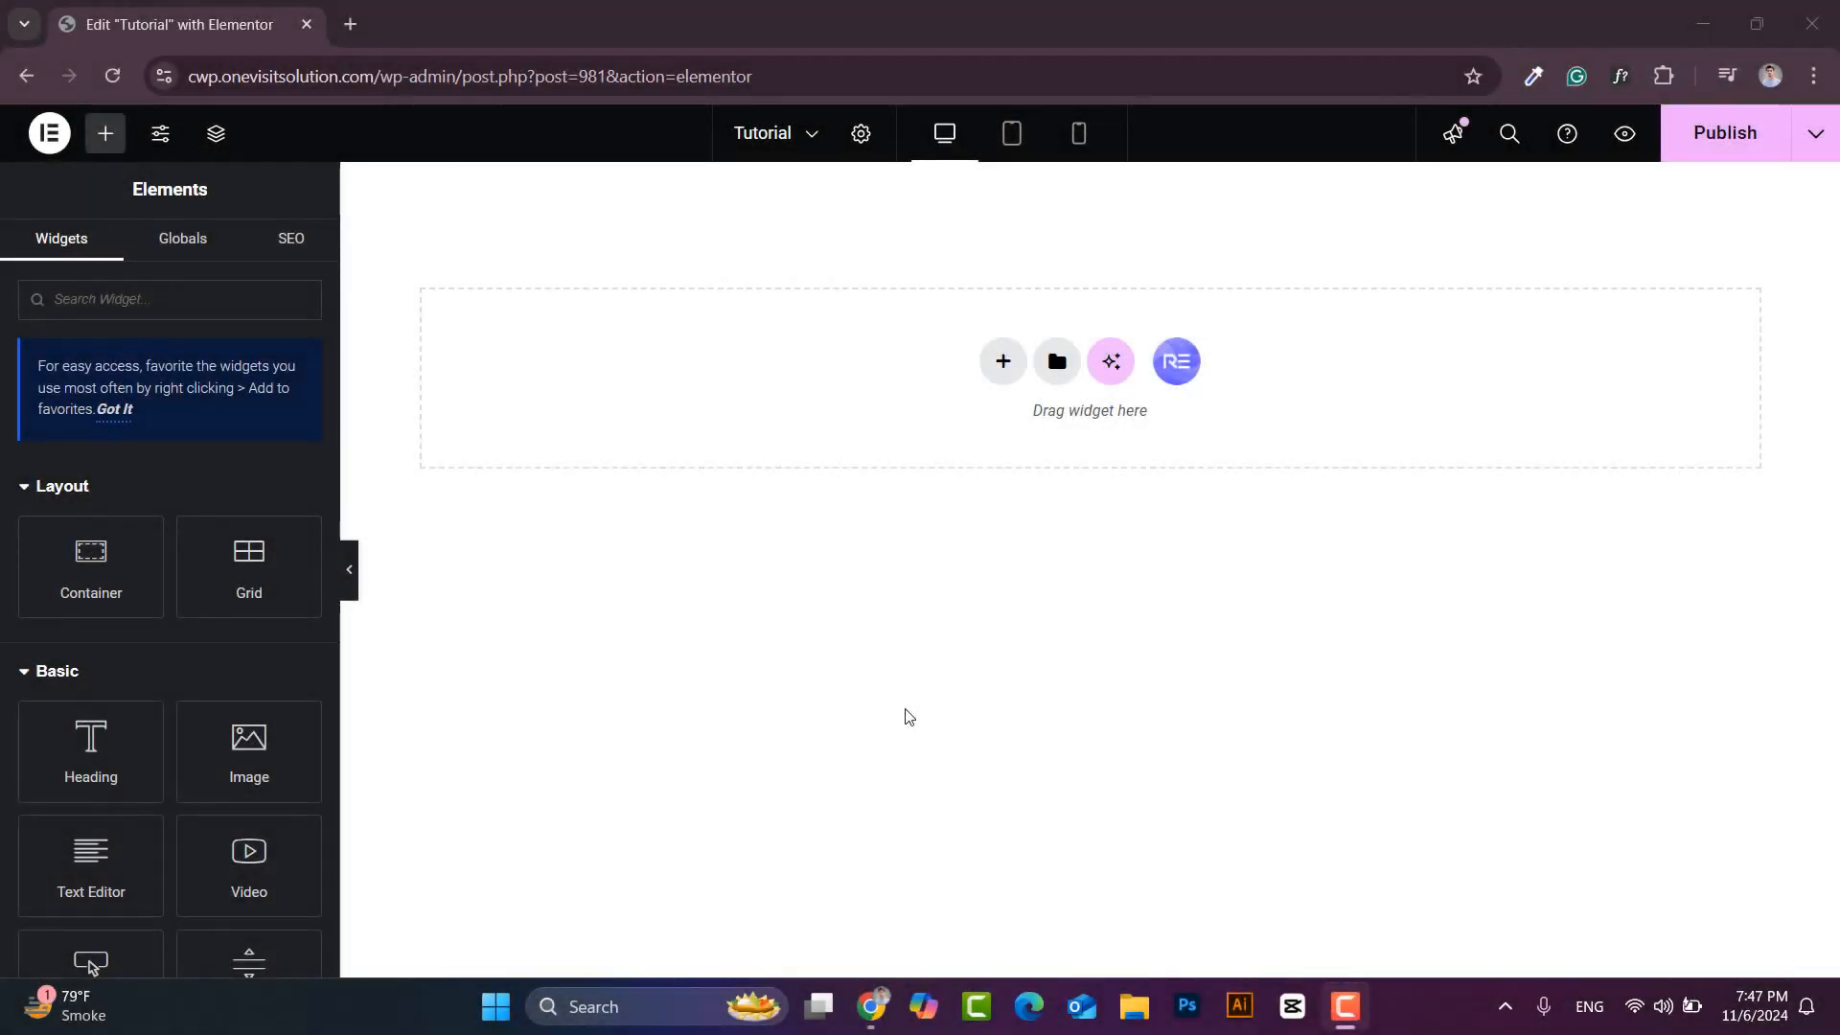
- Add a flexbox section with two equal columns and duplicate the left column into a third
{"action": "left_click", "coordinate": [1002, 361]}
{"action": "left_click", "coordinate": [997, 429]}
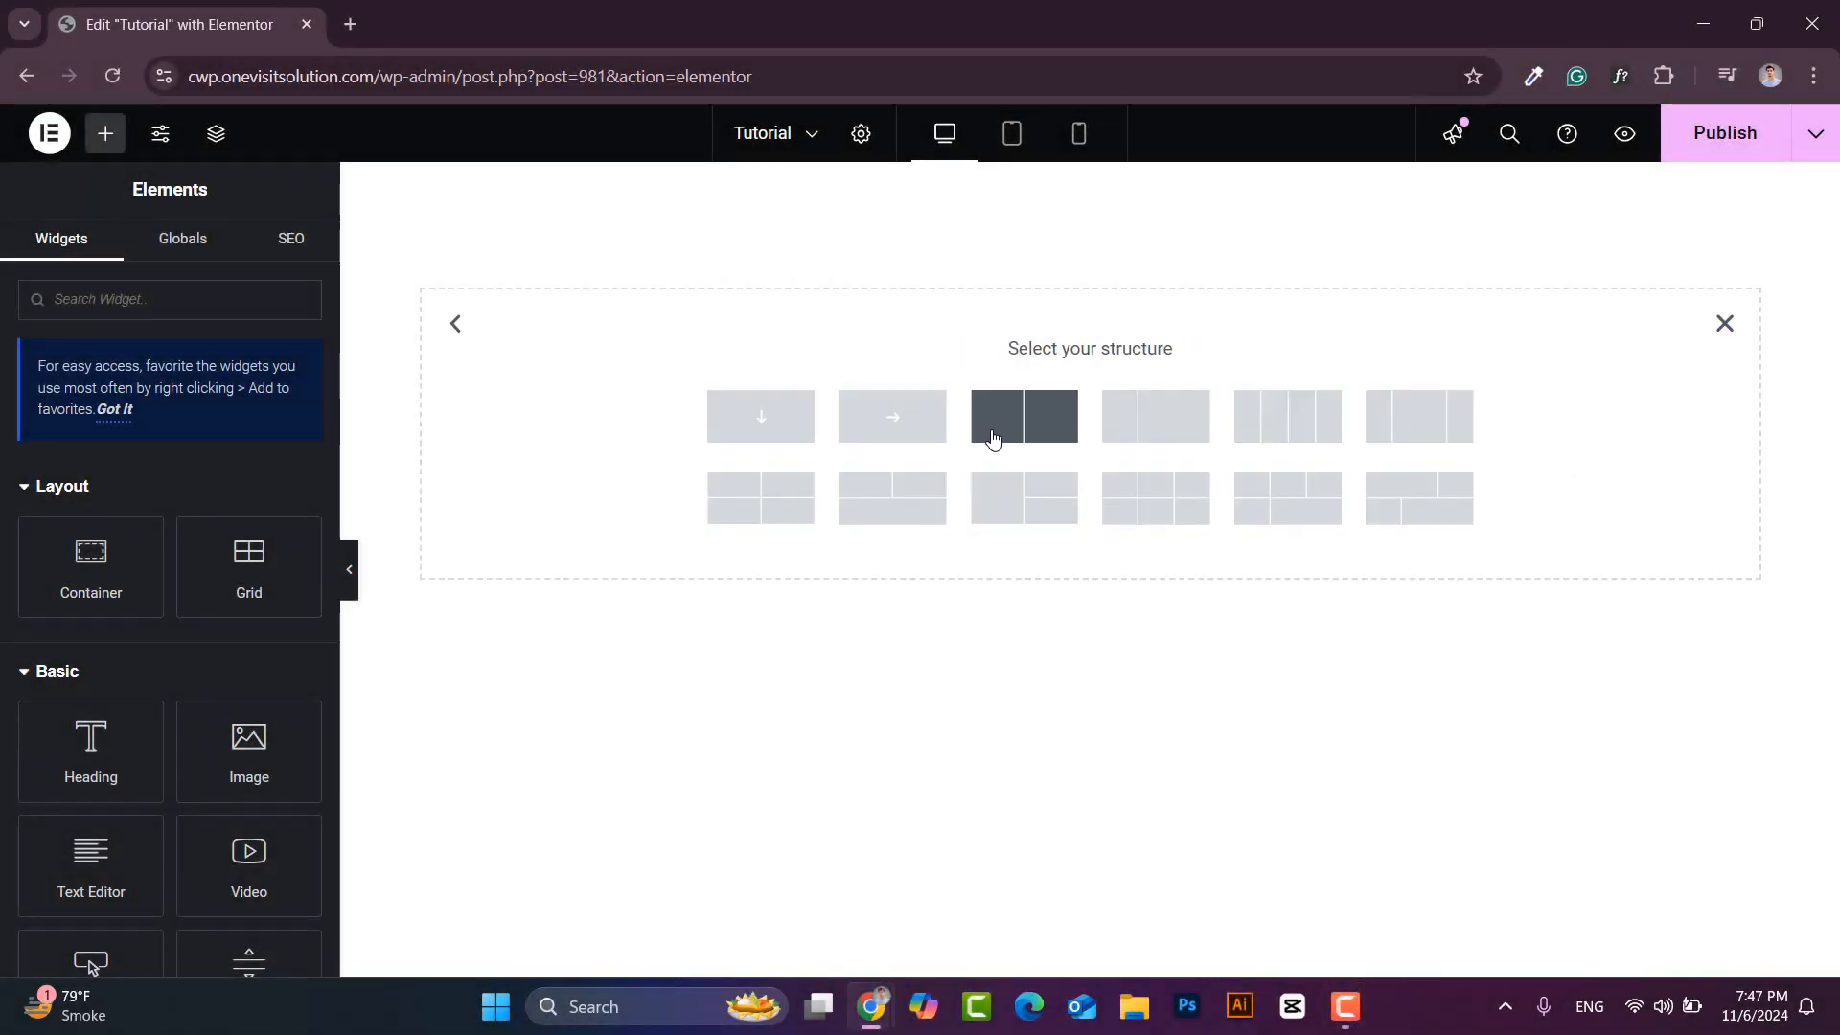
{"action": "left_click", "coordinate": [1008, 430]}
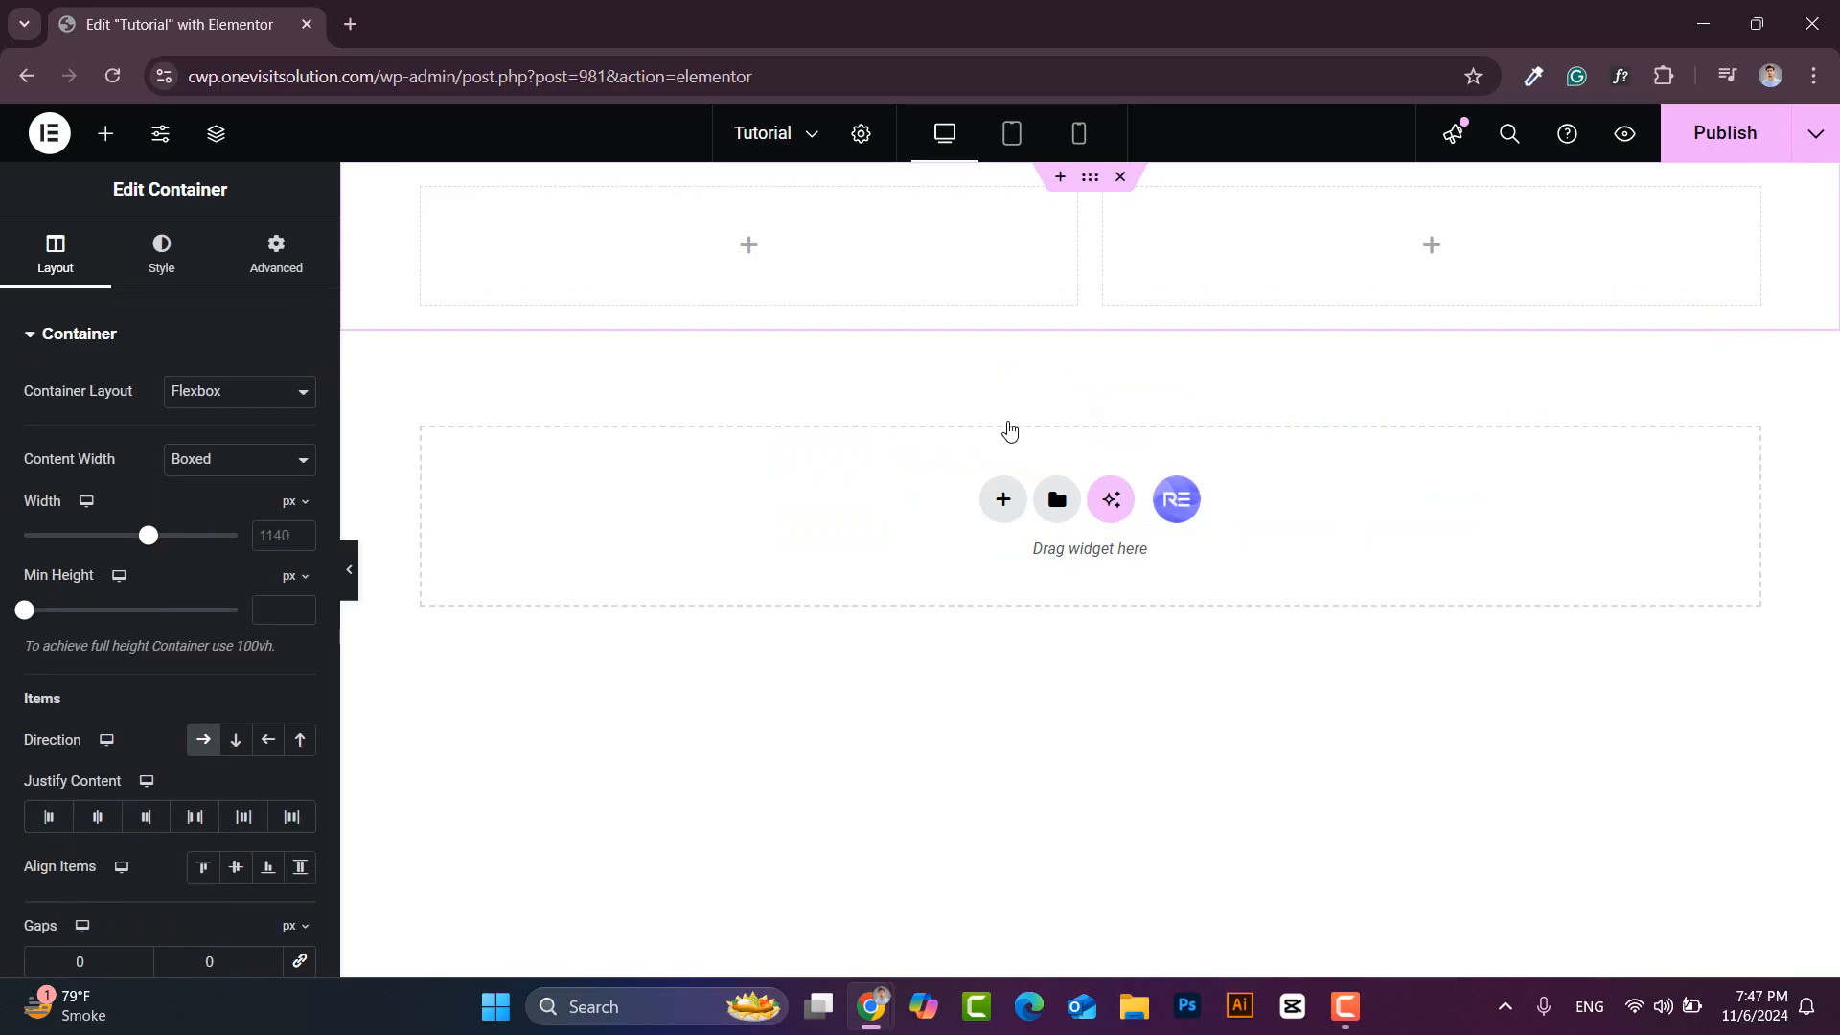
{"action": "left_click", "coordinate": [424, 190]}
{"action": "right_click", "coordinate": [426, 193]}
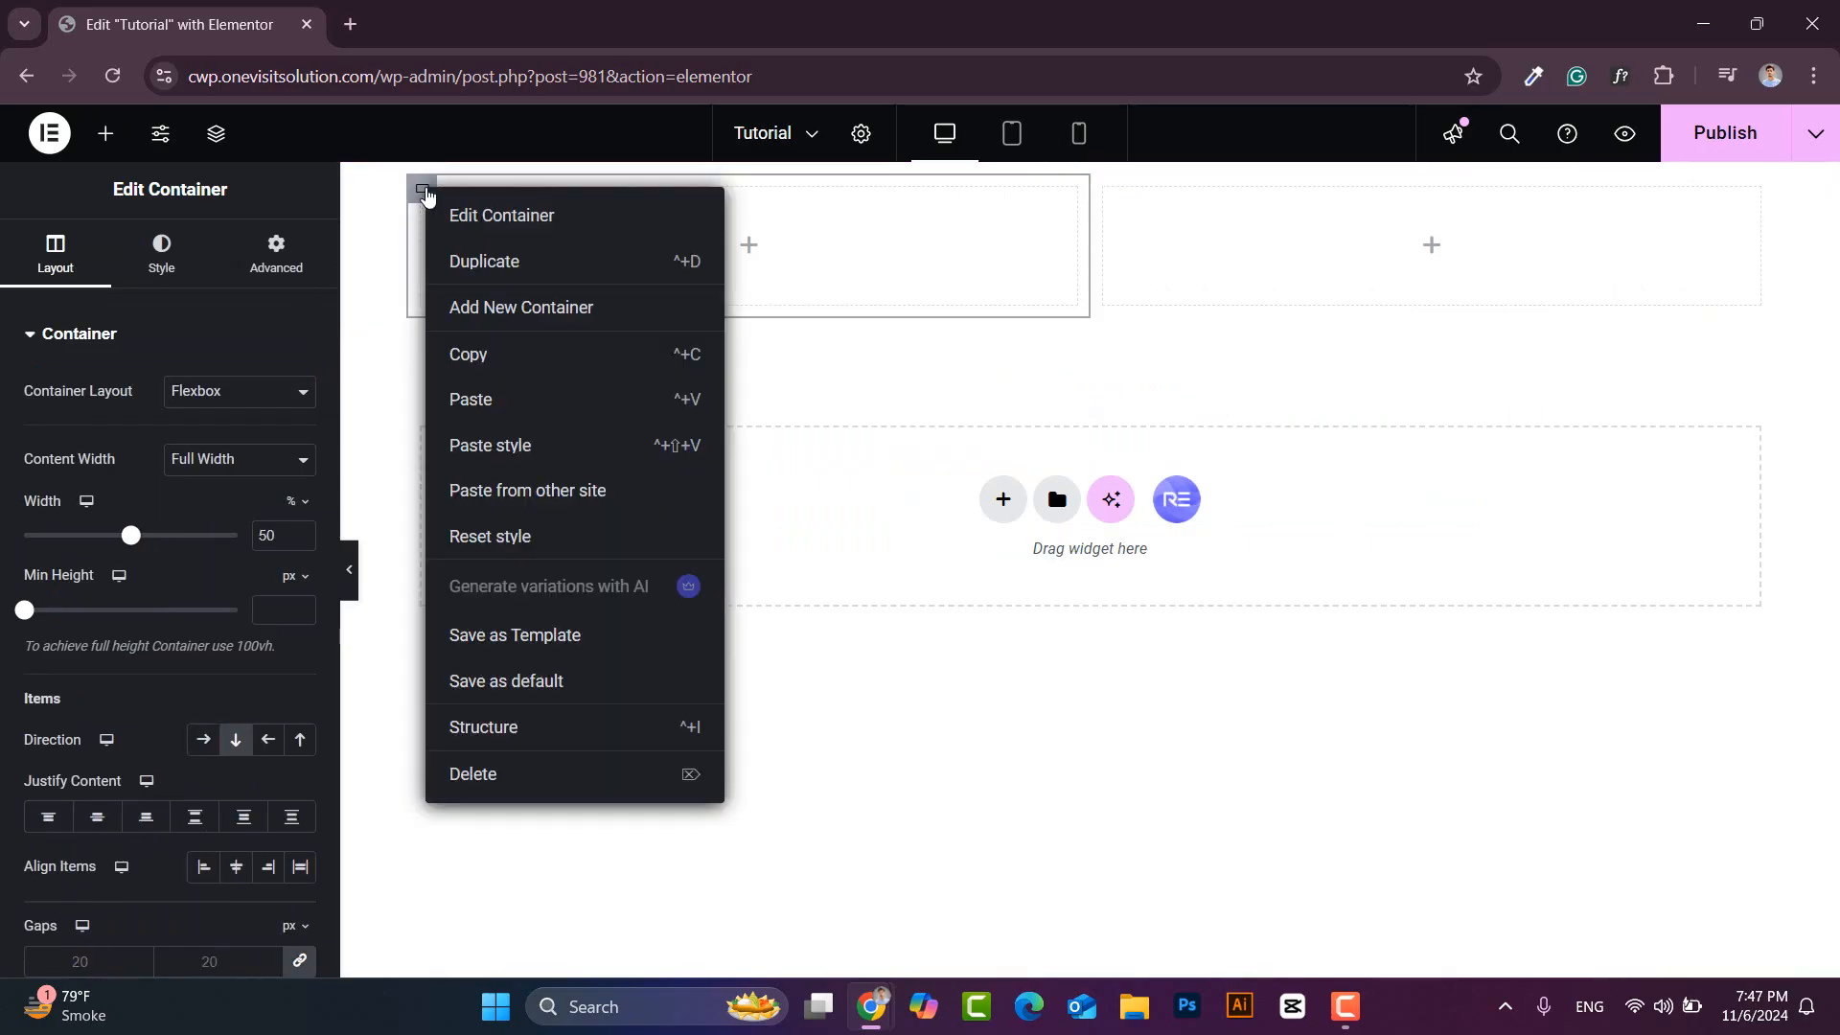
{"action": "left_click", "coordinate": [509, 276]}
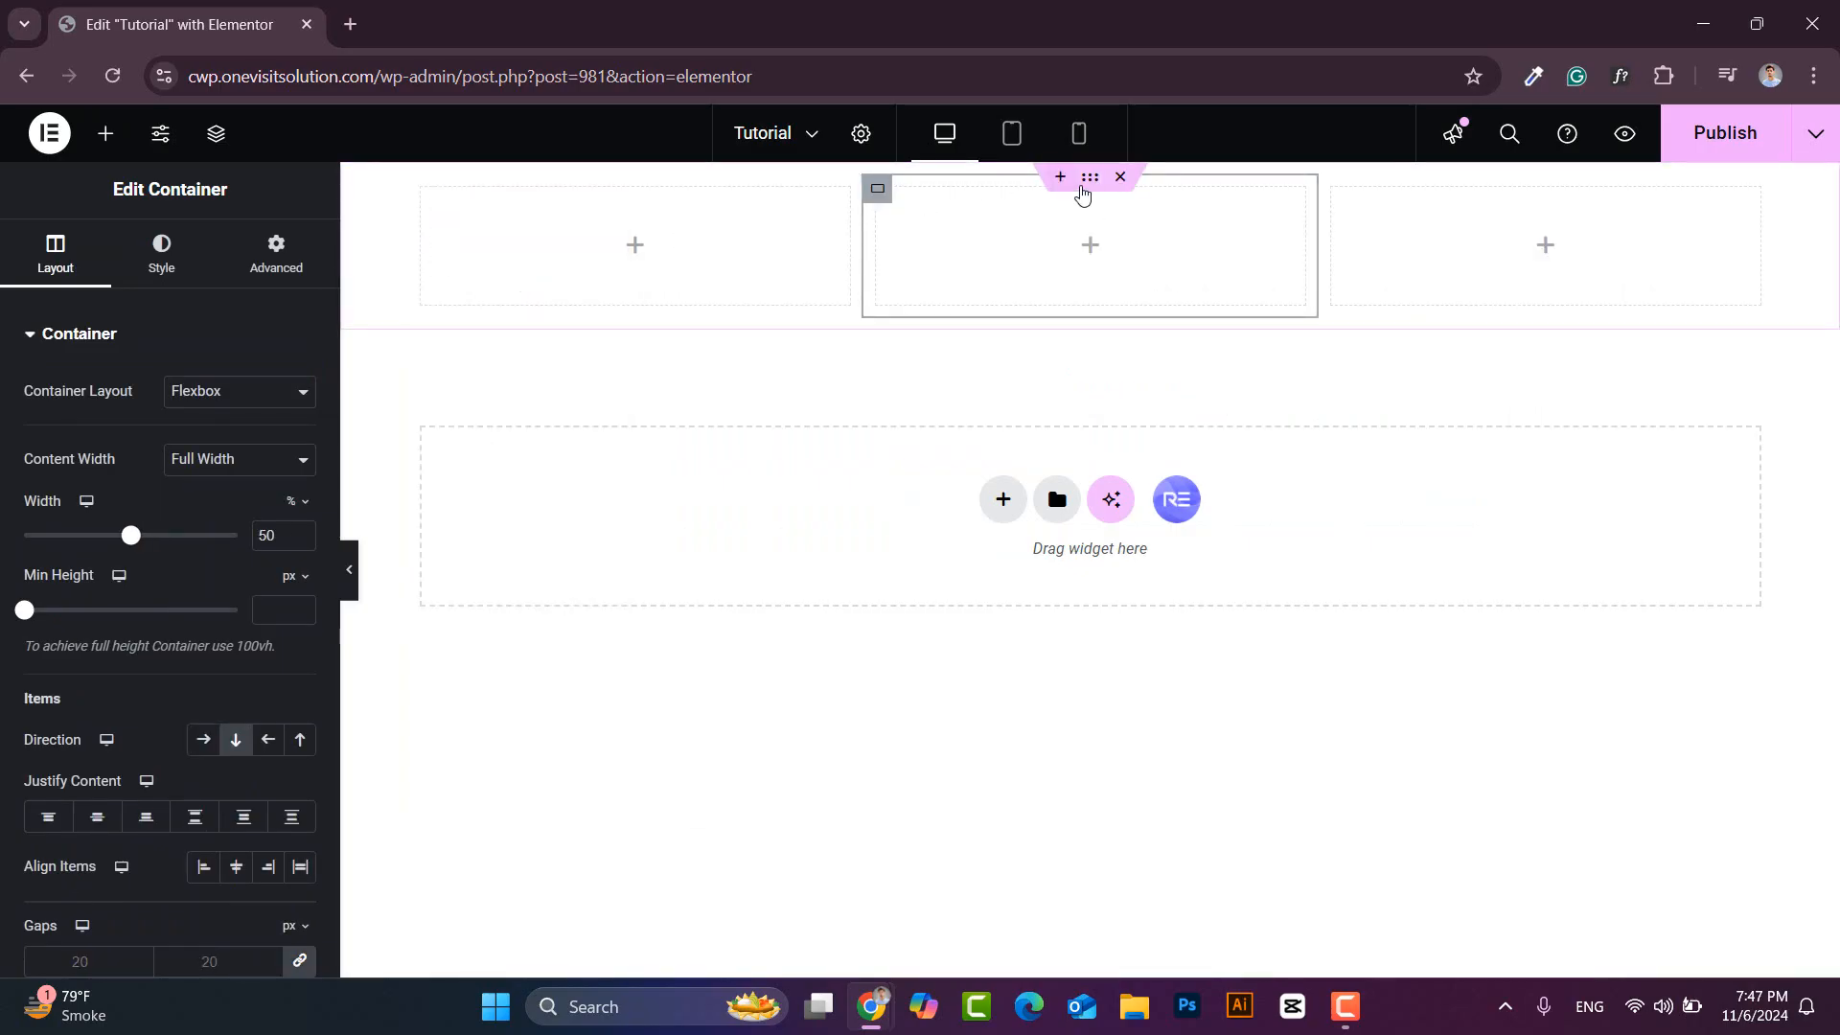
- Give the section a 100 vh minimum height and centre its columns
{"action": "left_click", "coordinate": [1090, 176]}
{"action": "mouse_move", "coordinate": [309, 584]}
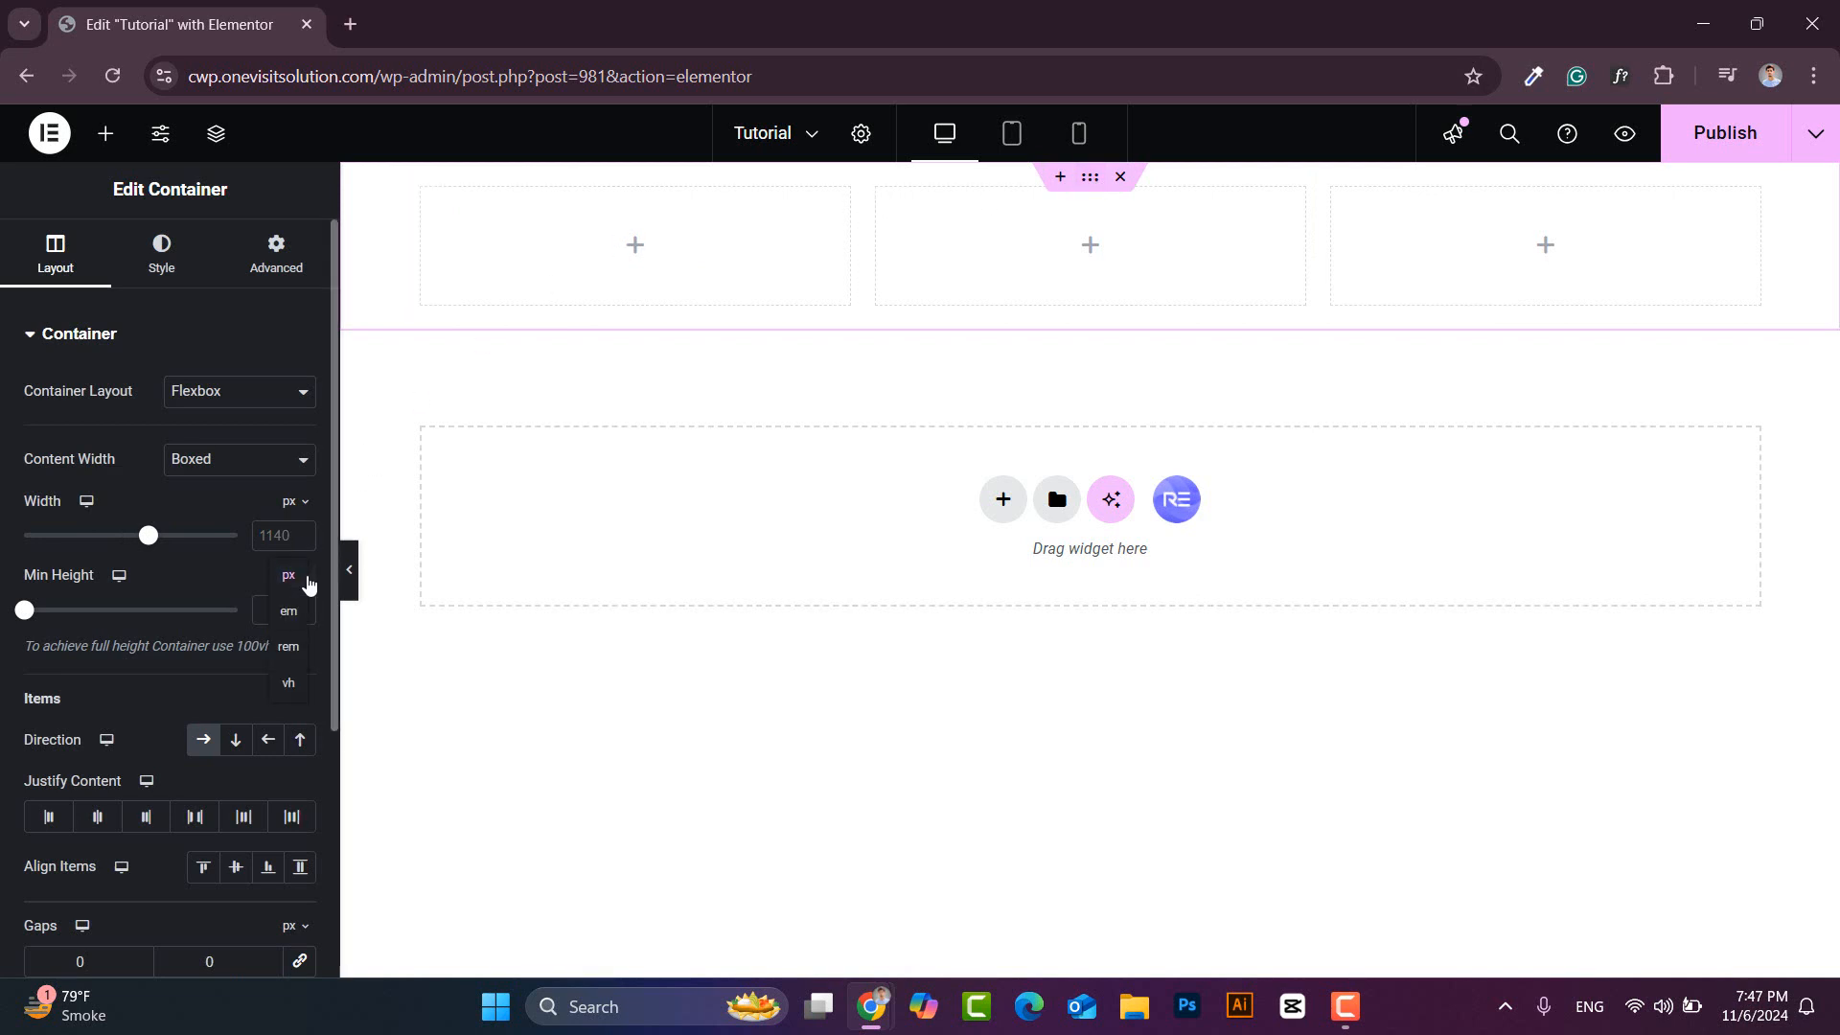
{"action": "left_click", "coordinate": [287, 684]}
{"action": "type", "text": "100"}
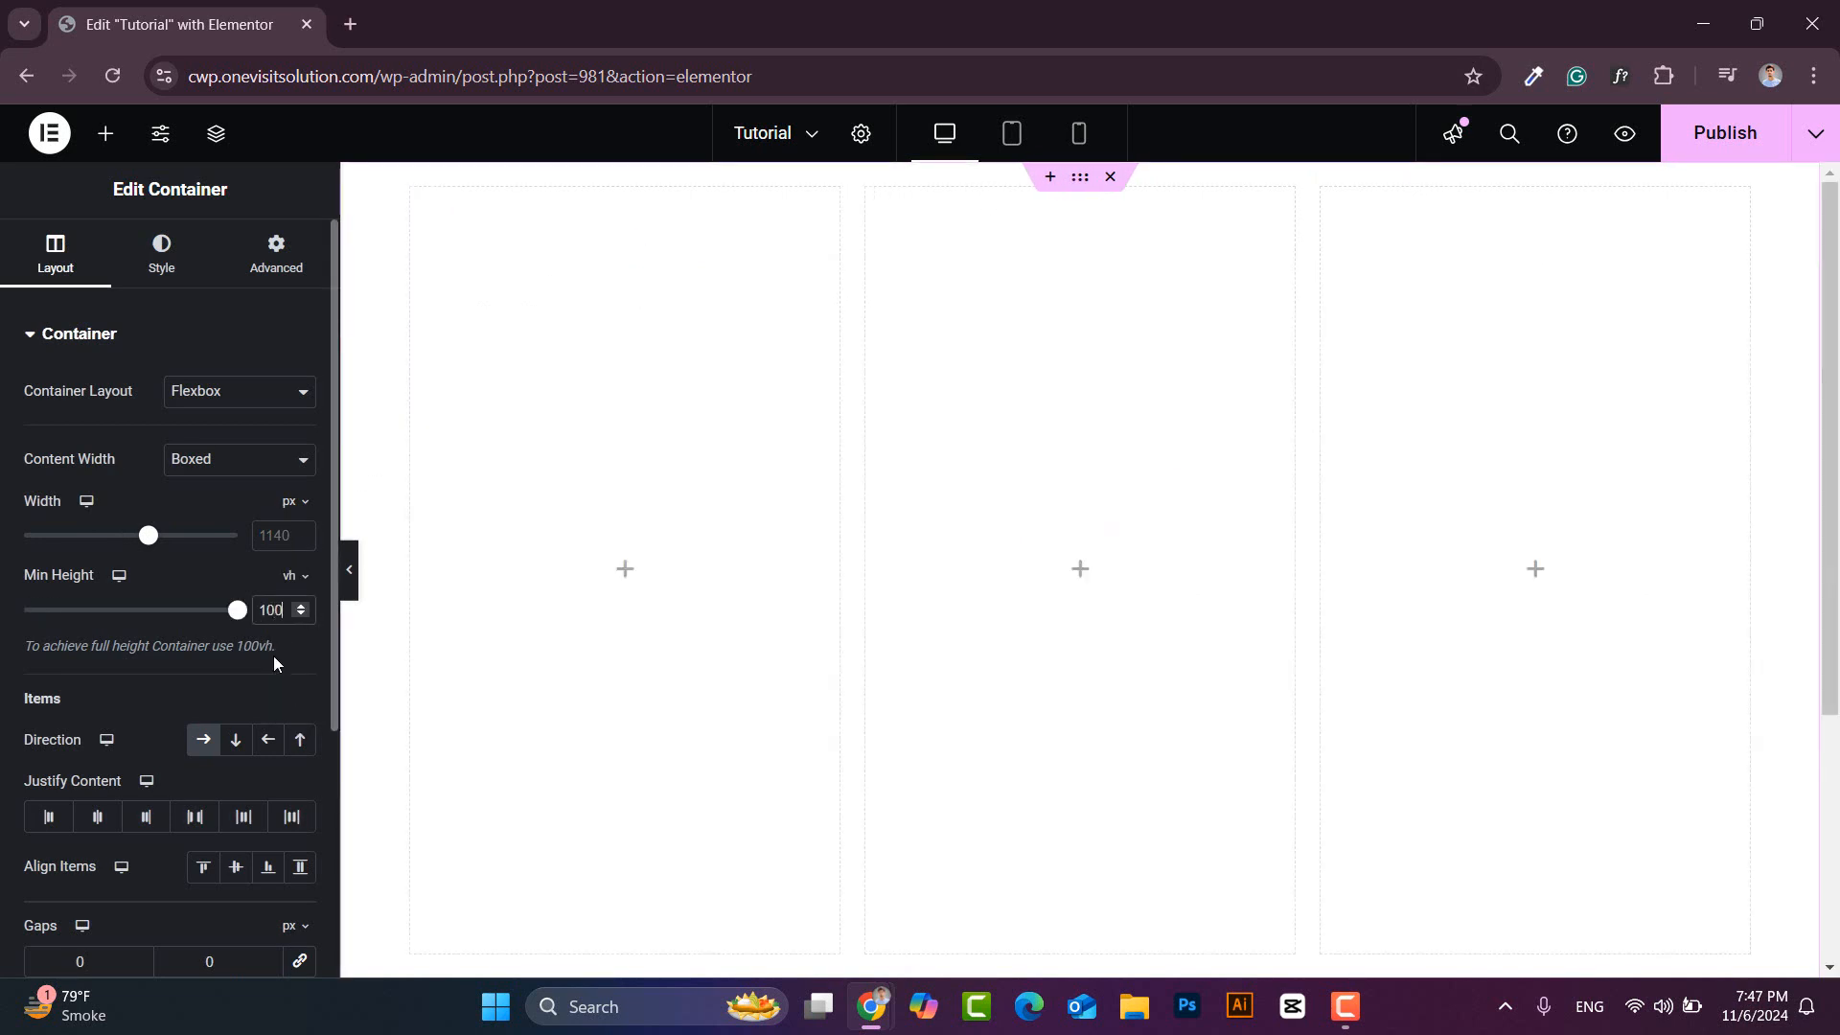
{"action": "left_click", "coordinate": [96, 818]}
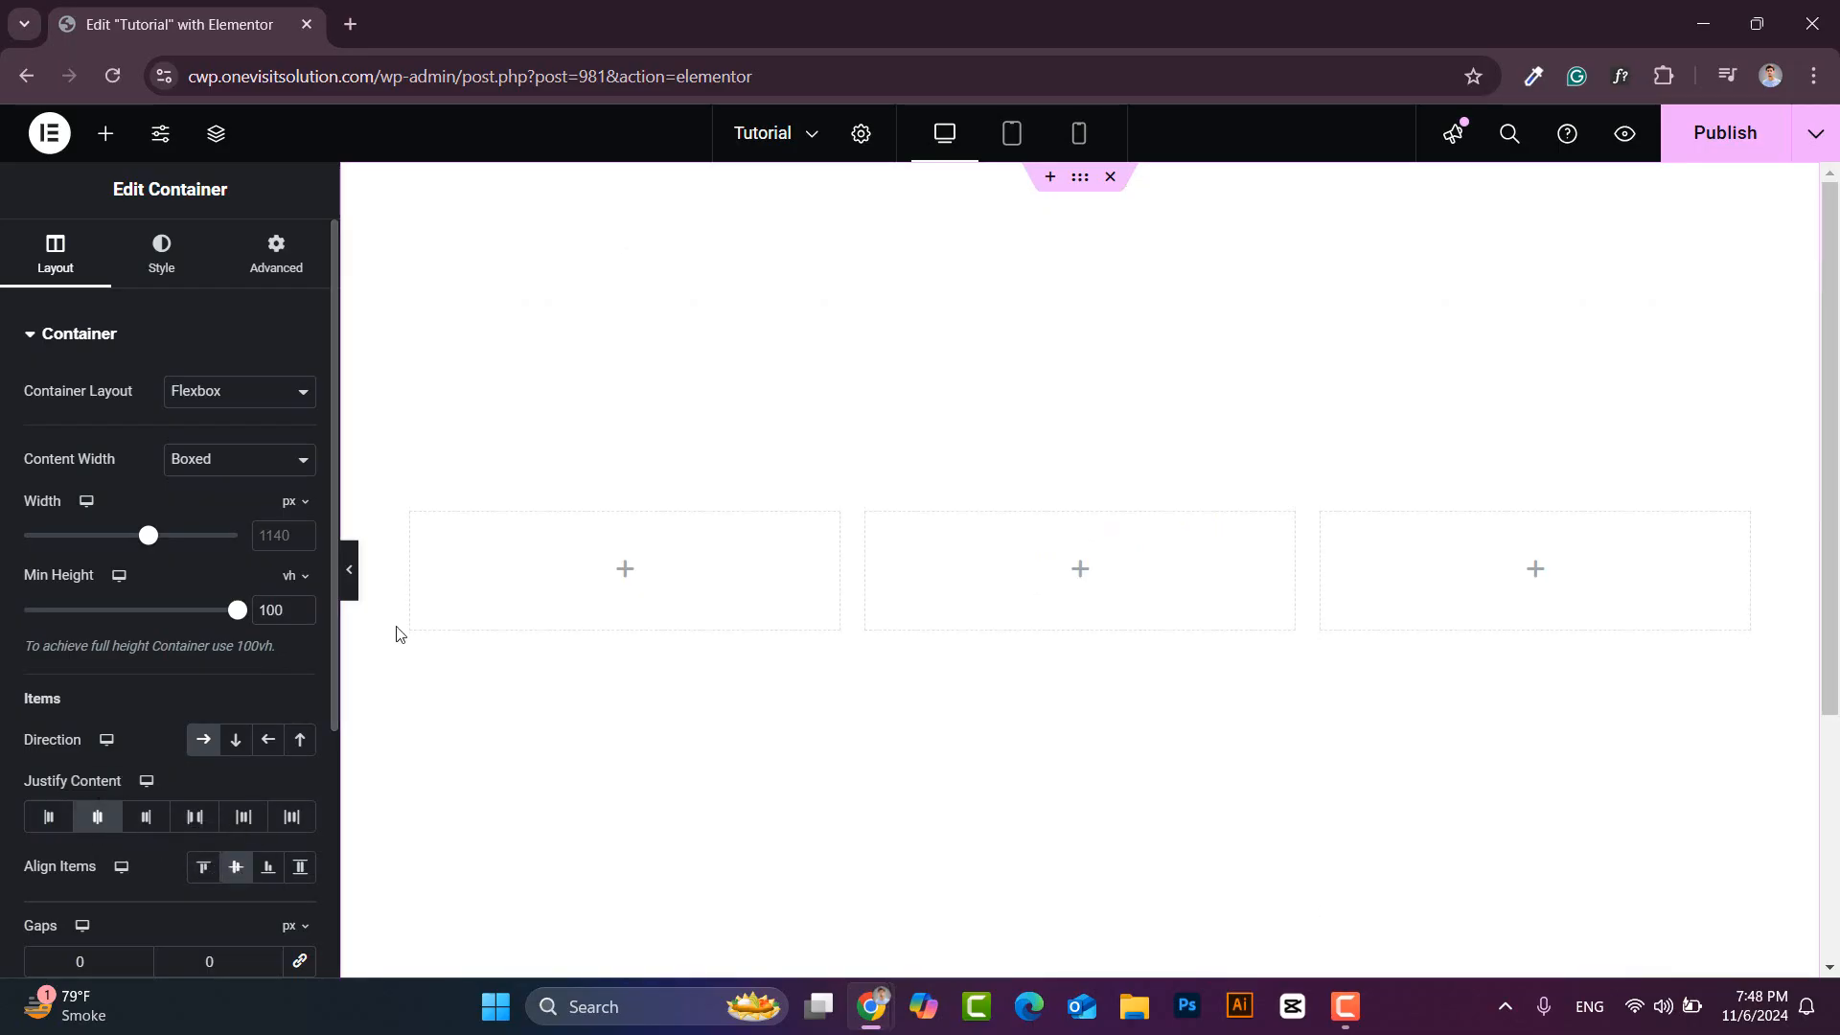
- Give the section a classic #F0F0F0 background colour
{"action": "left_click", "coordinate": [163, 256]}
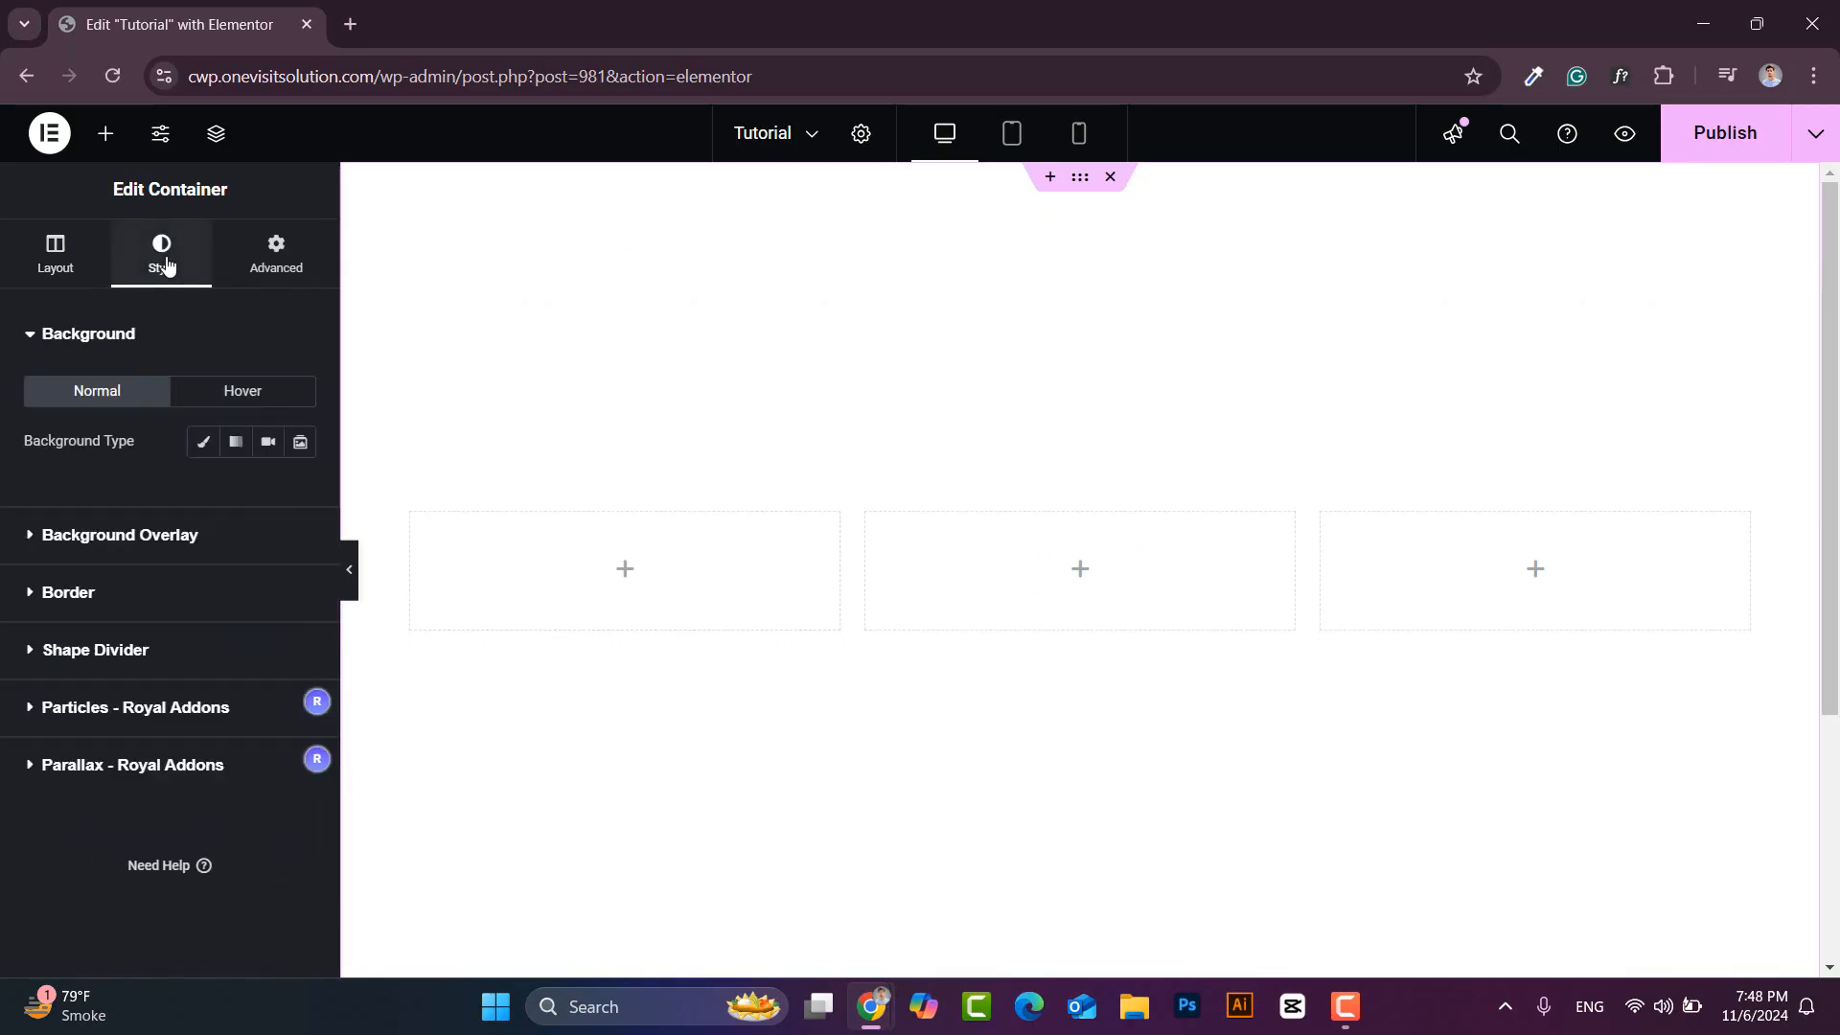
{"action": "left_click", "coordinate": [203, 442]}
{"action": "left_click", "coordinate": [299, 492]}
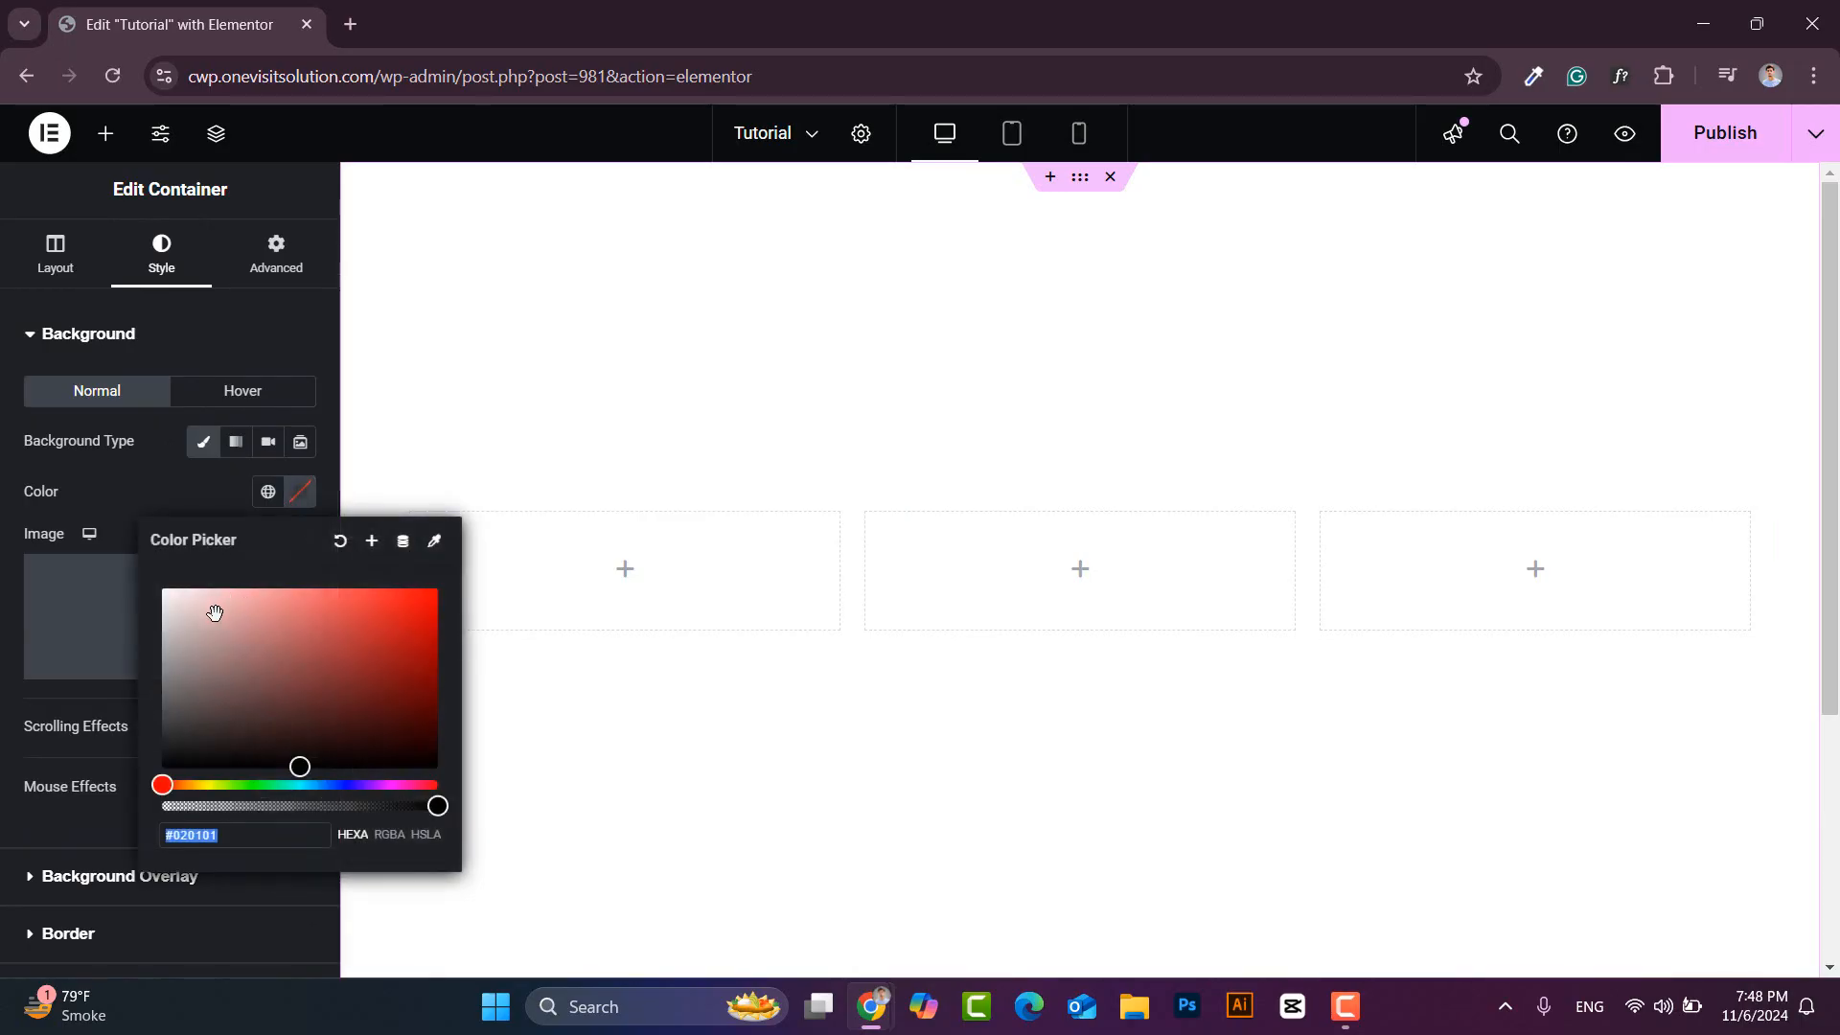
{"action": "type", "text": "#F0F0F0"}
{"action": "left_click", "coordinate": [300, 493]}
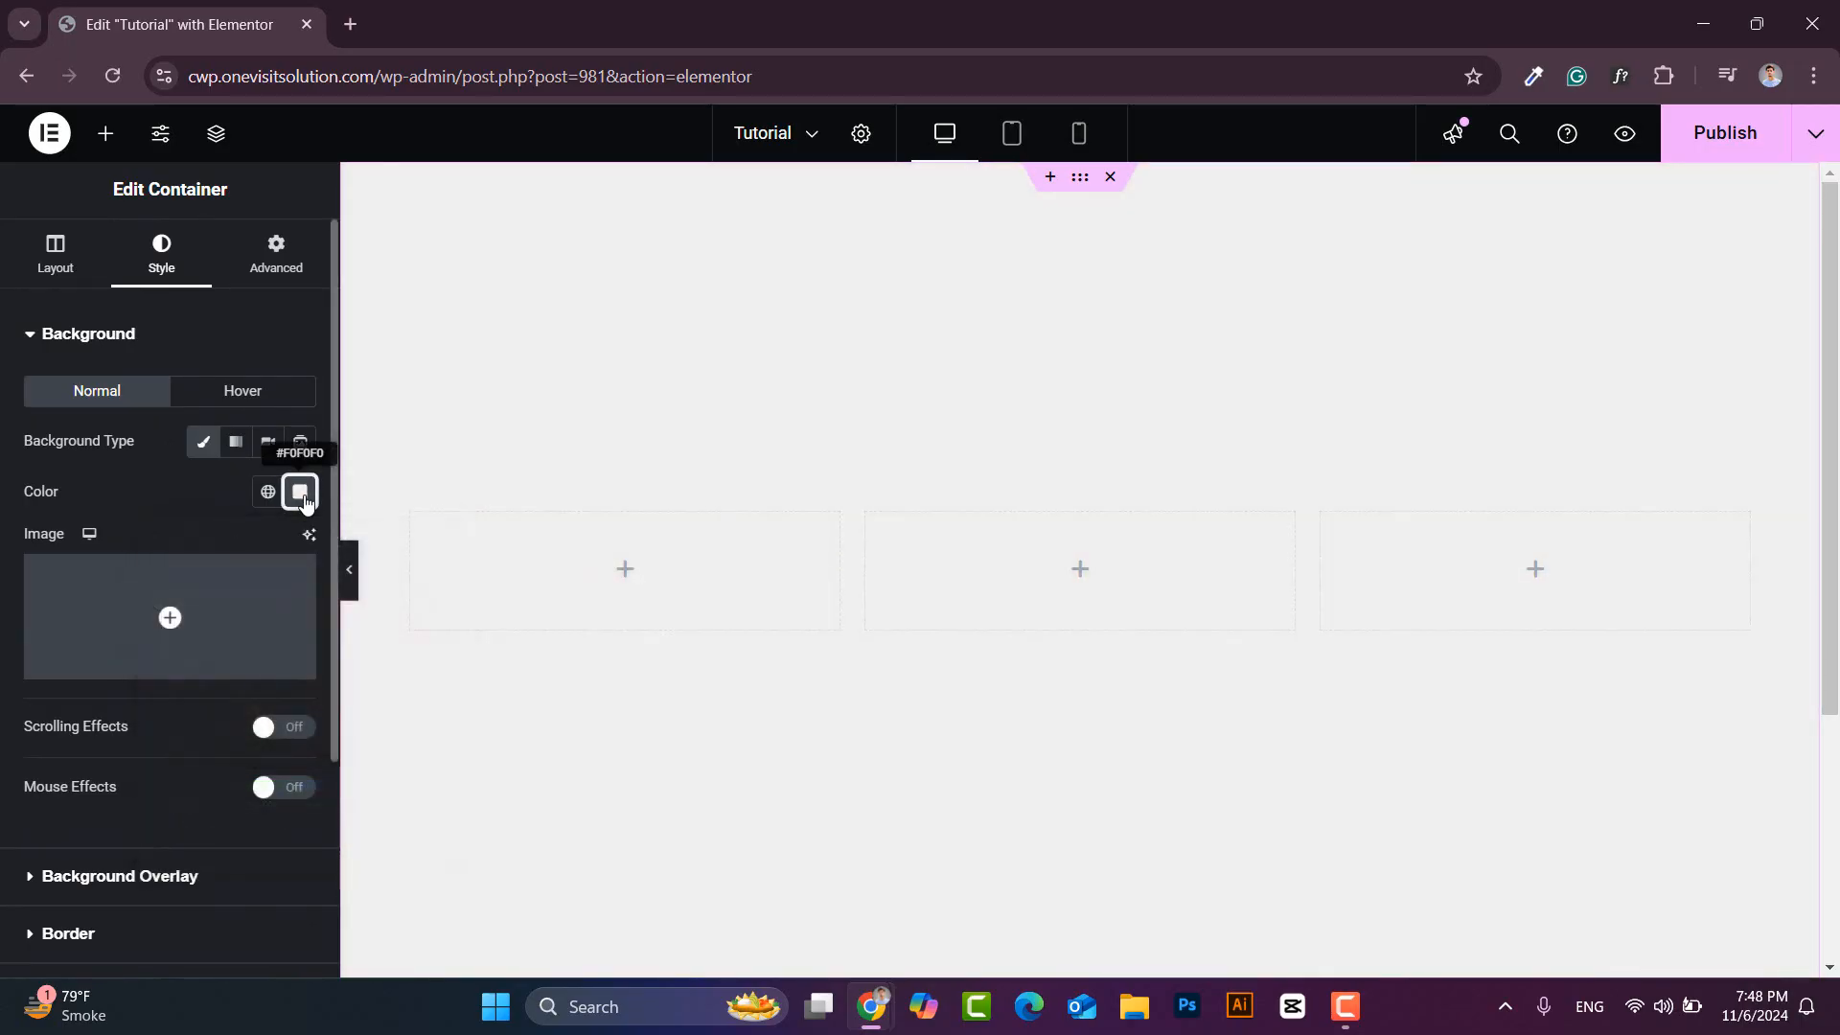
- Set each of the three columns to a width of 300 px
{"action": "left_click", "coordinate": [413, 513]}
{"action": "left_click", "coordinate": [307, 502]}
{"action": "left_click", "coordinate": [284, 501]}
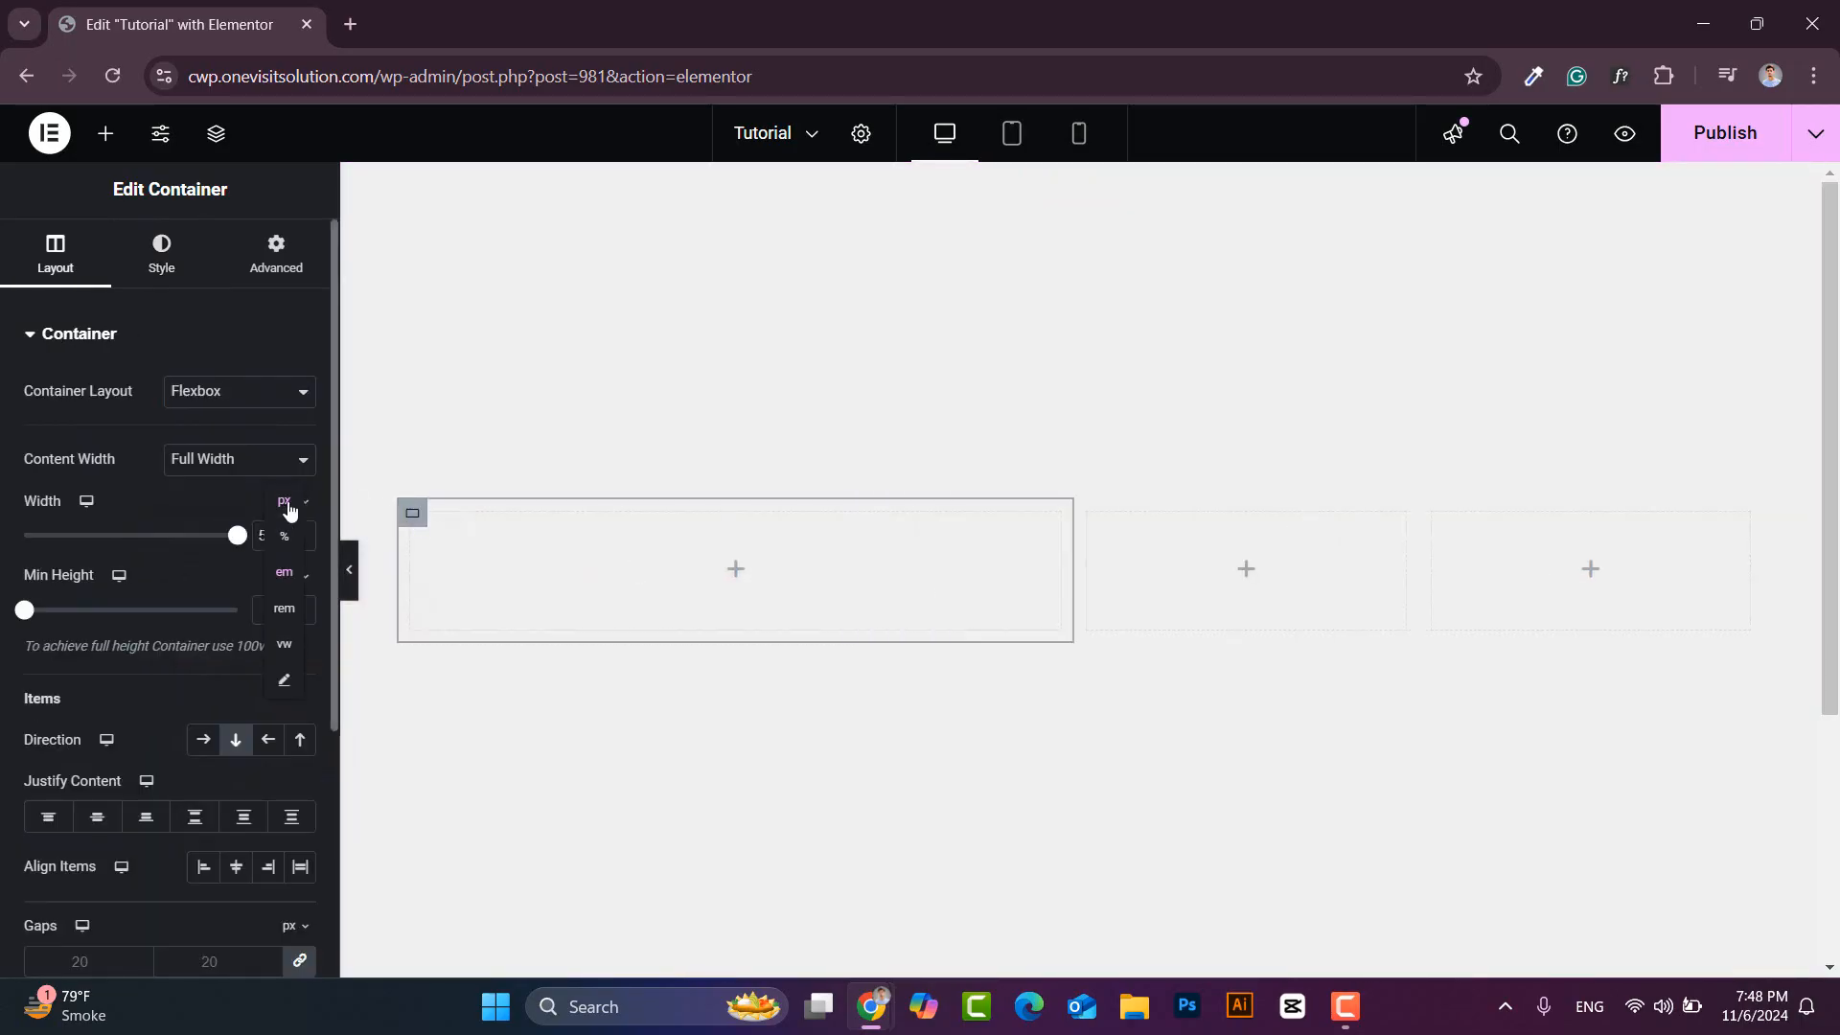
{"action": "left_click", "coordinate": [286, 535]}
{"action": "type", "text": "300"}
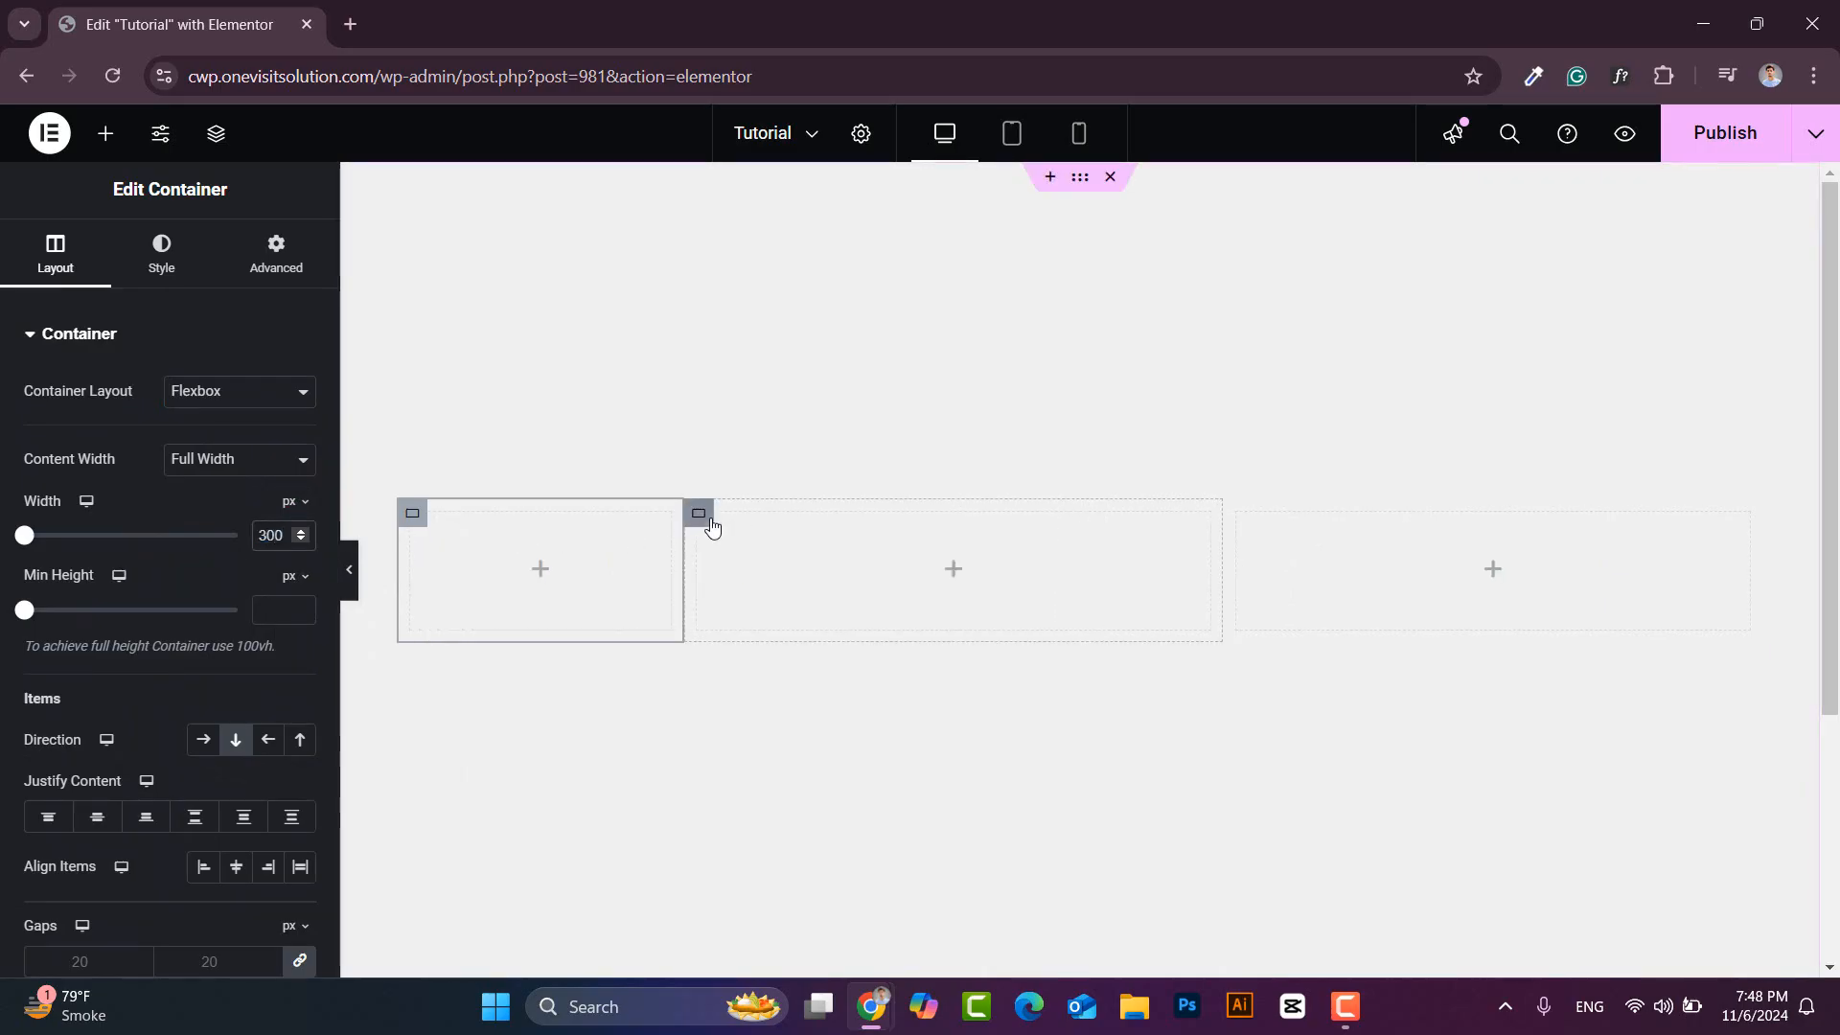
{"action": "left_click", "coordinate": [699, 512]}
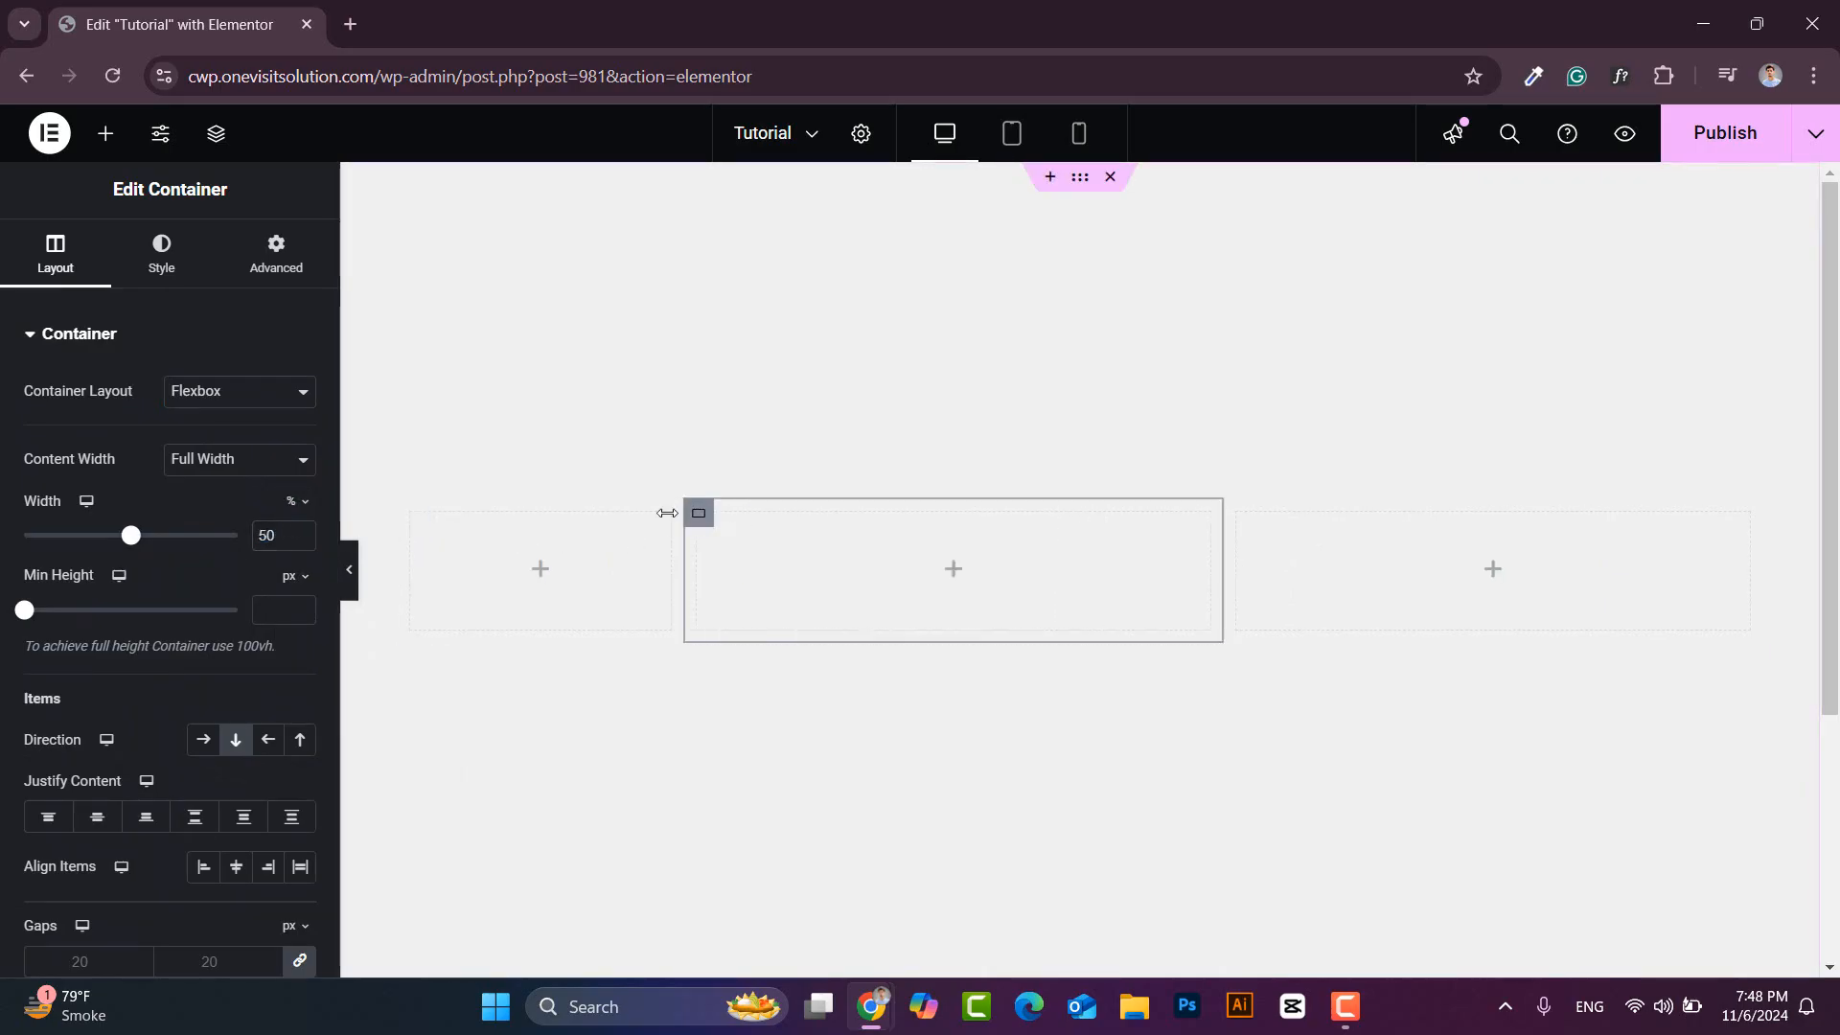
{"action": "left_click", "coordinate": [299, 501]}
{"action": "left_click", "coordinate": [292, 510]}
{"action": "left_click", "coordinate": [273, 535]}
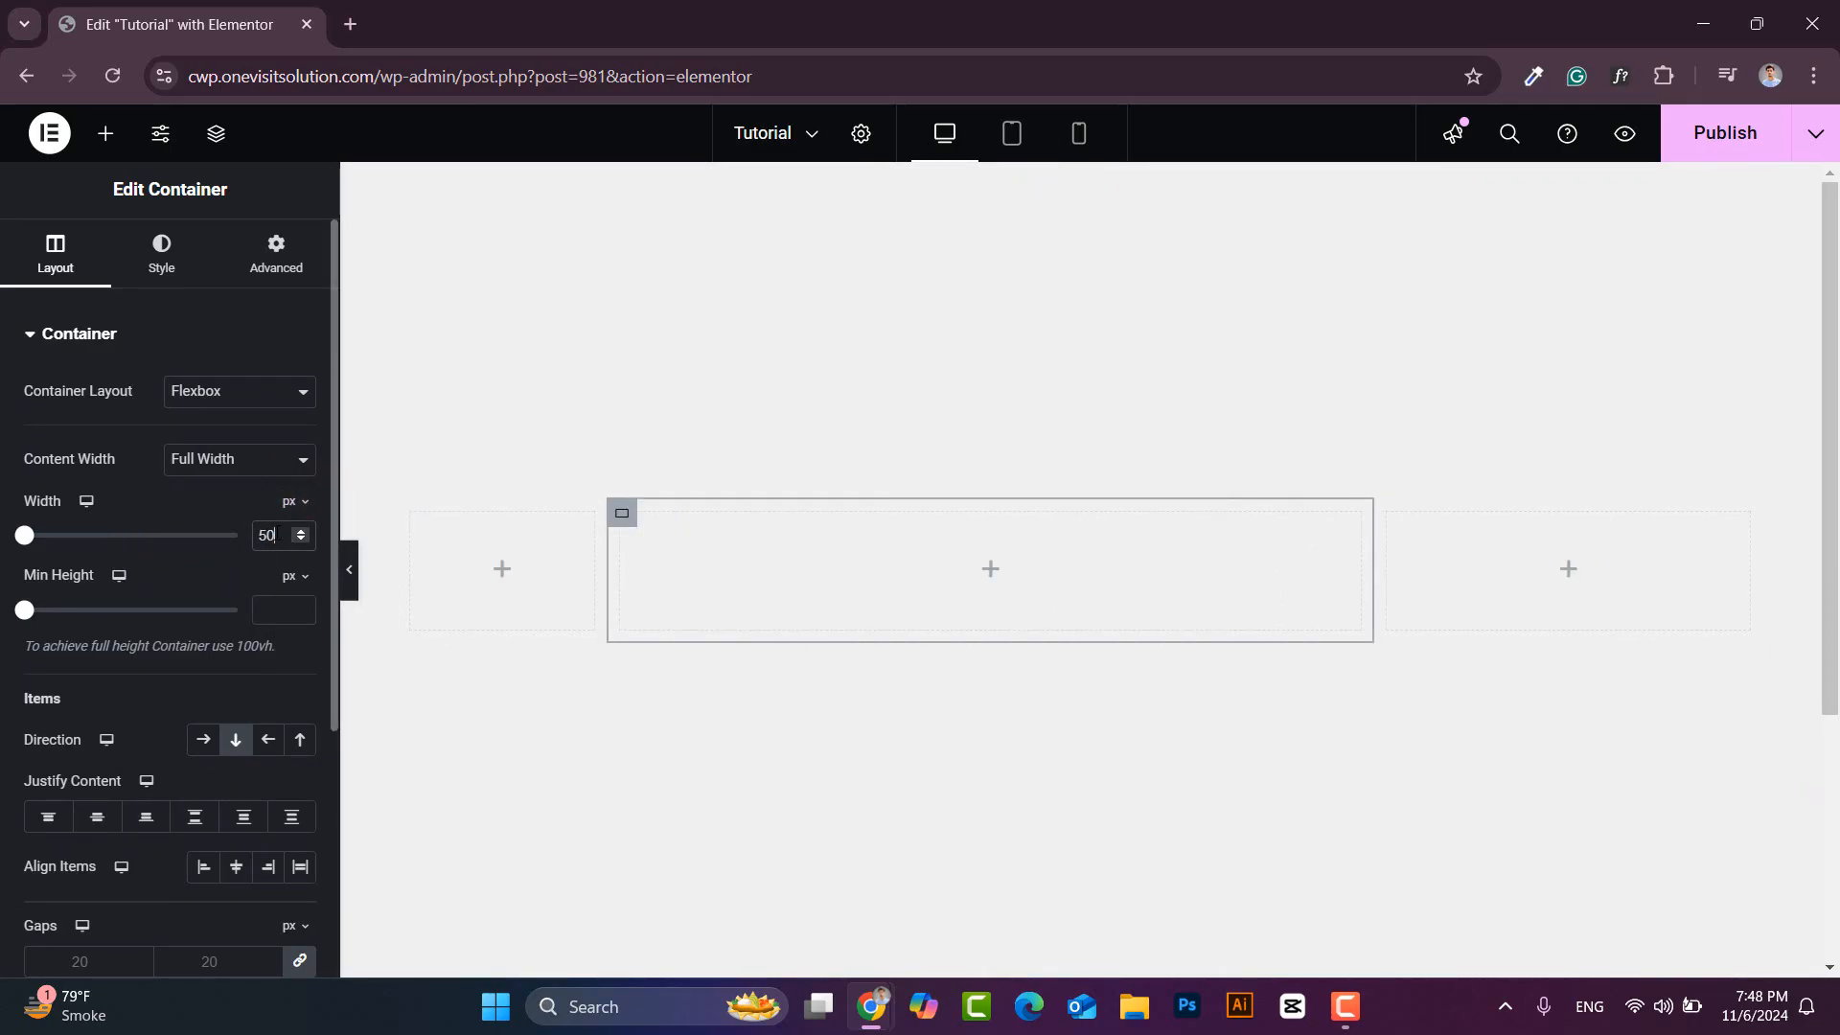
{"action": "type", "text": "300"}
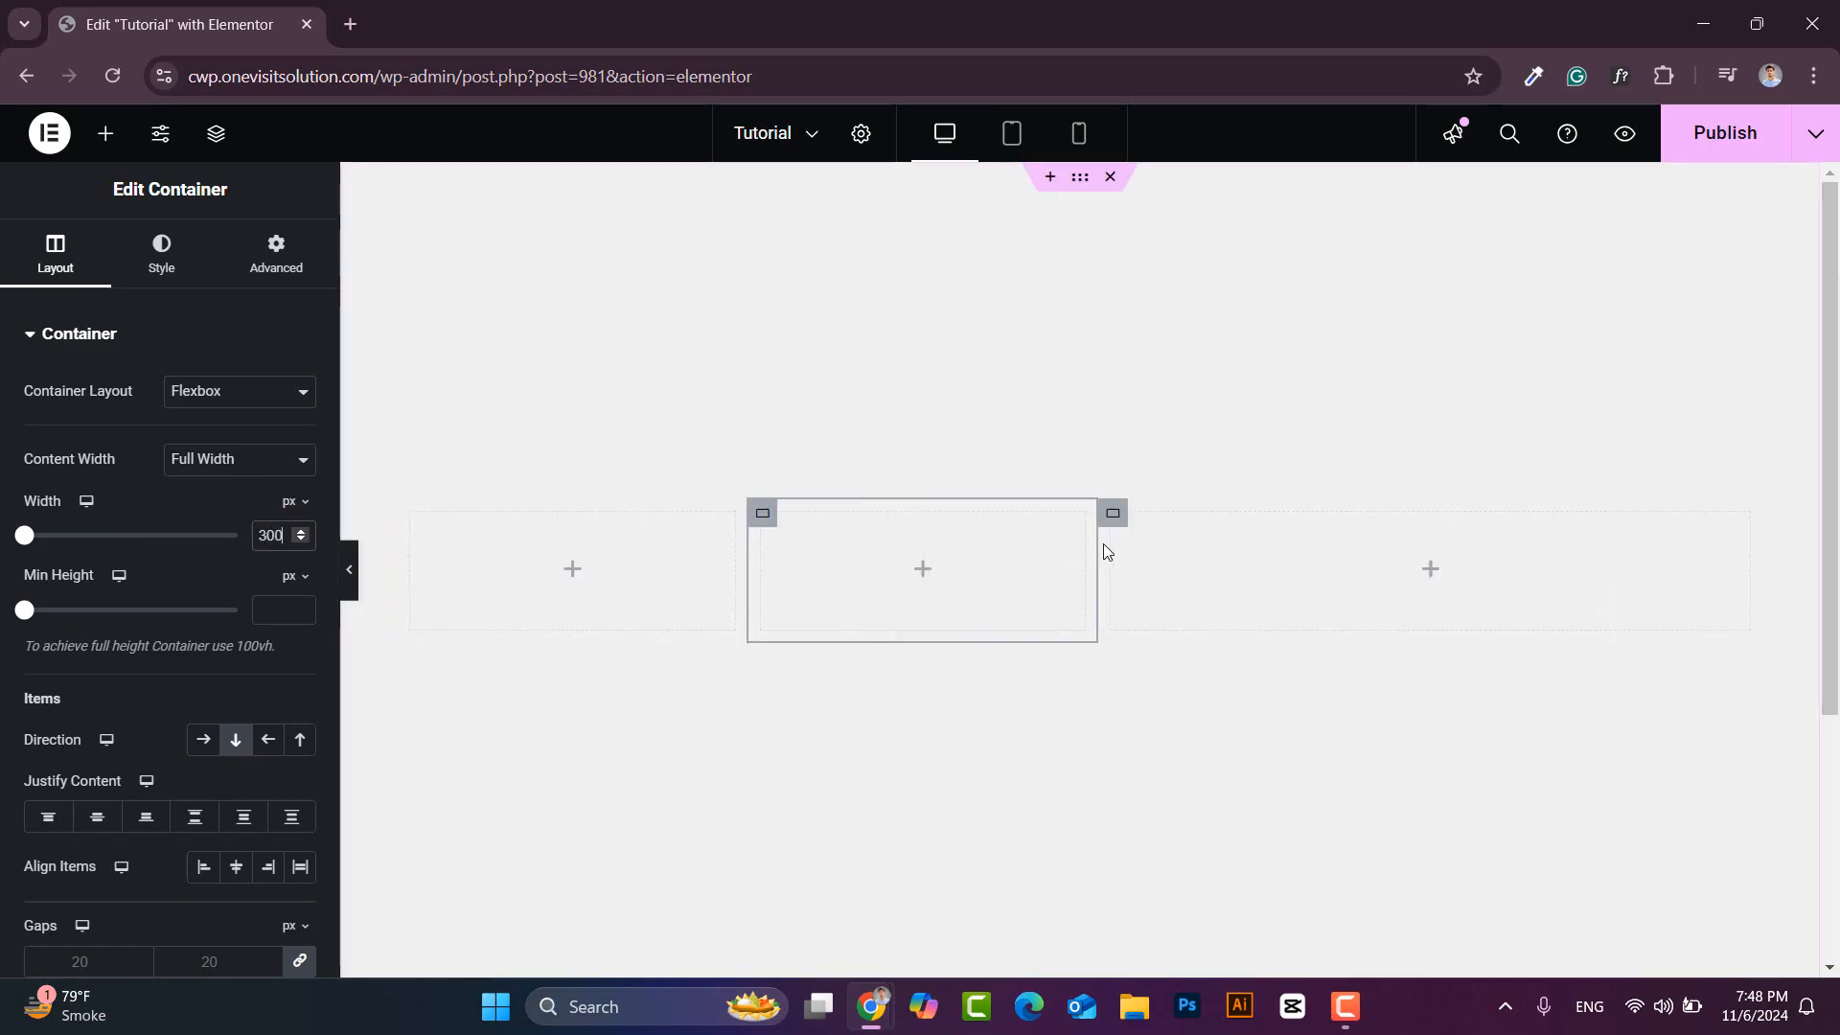
{"action": "left_click", "coordinate": [1121, 512]}
{"action": "left_click", "coordinate": [298, 503]}
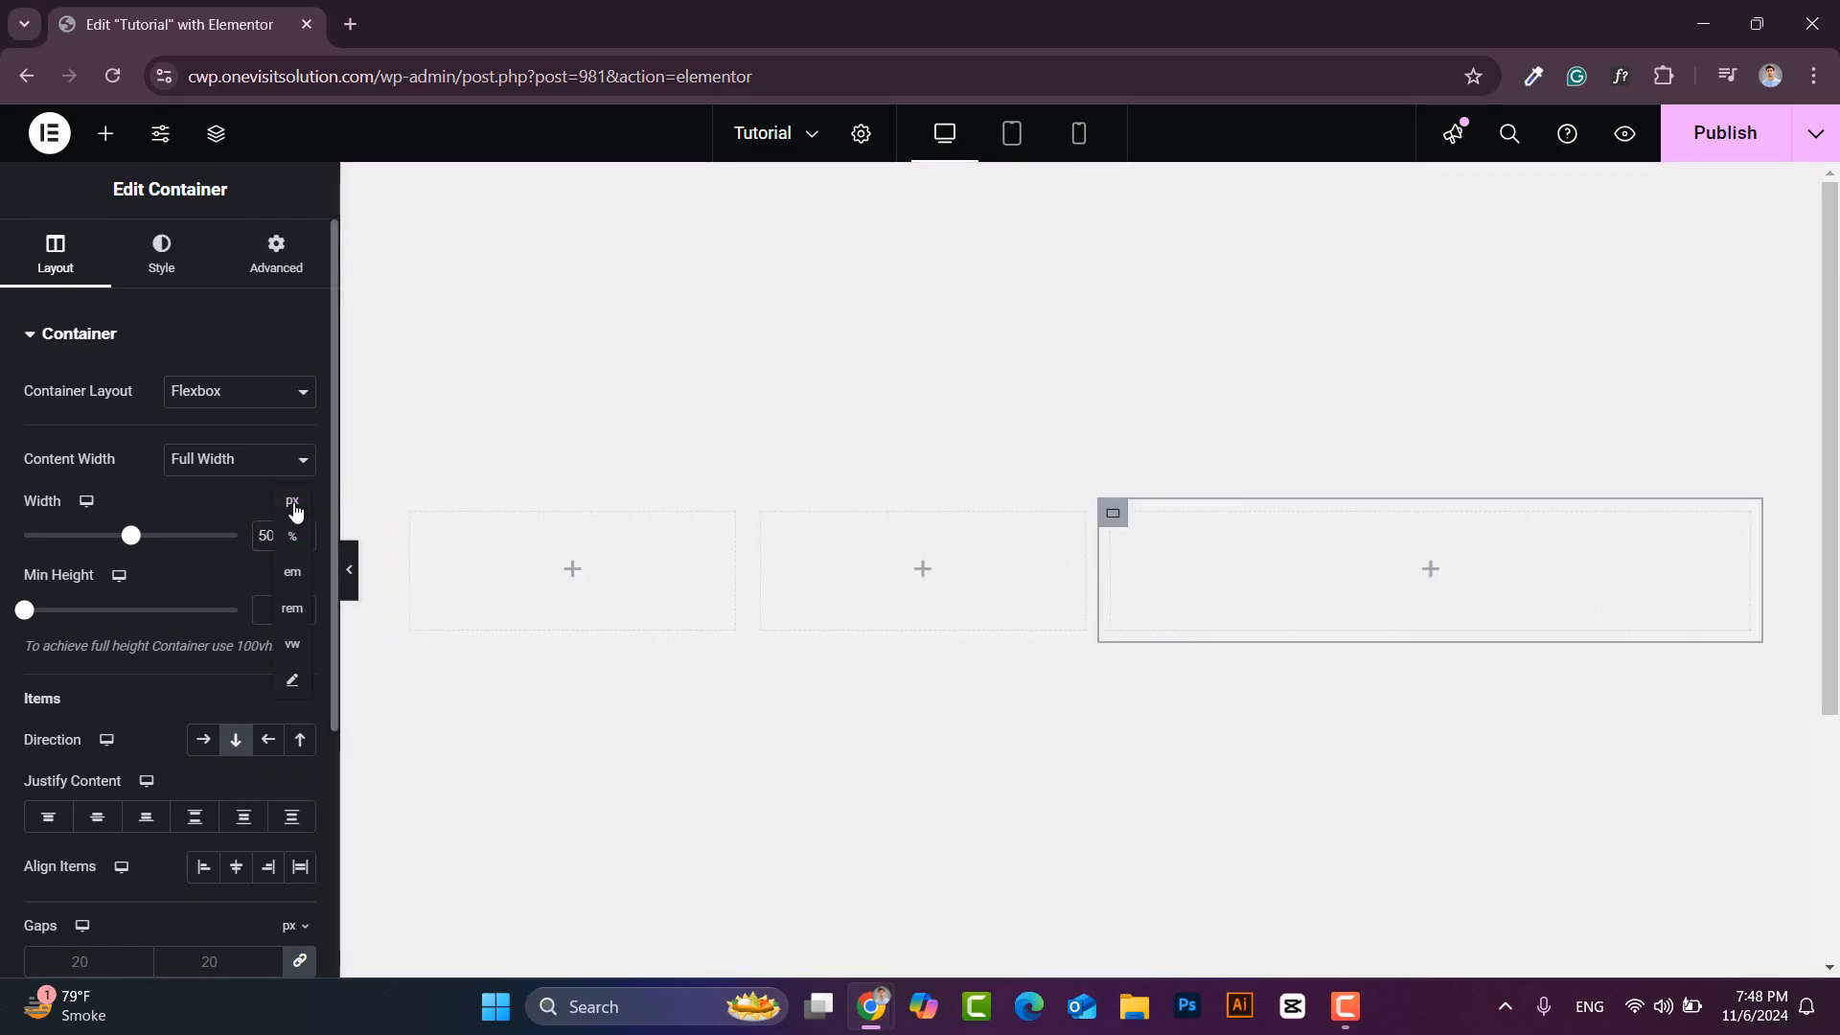
{"action": "left_click", "coordinate": [292, 506]}
{"action": "left_click", "coordinate": [286, 535]}
{"action": "type", "text": "300"}
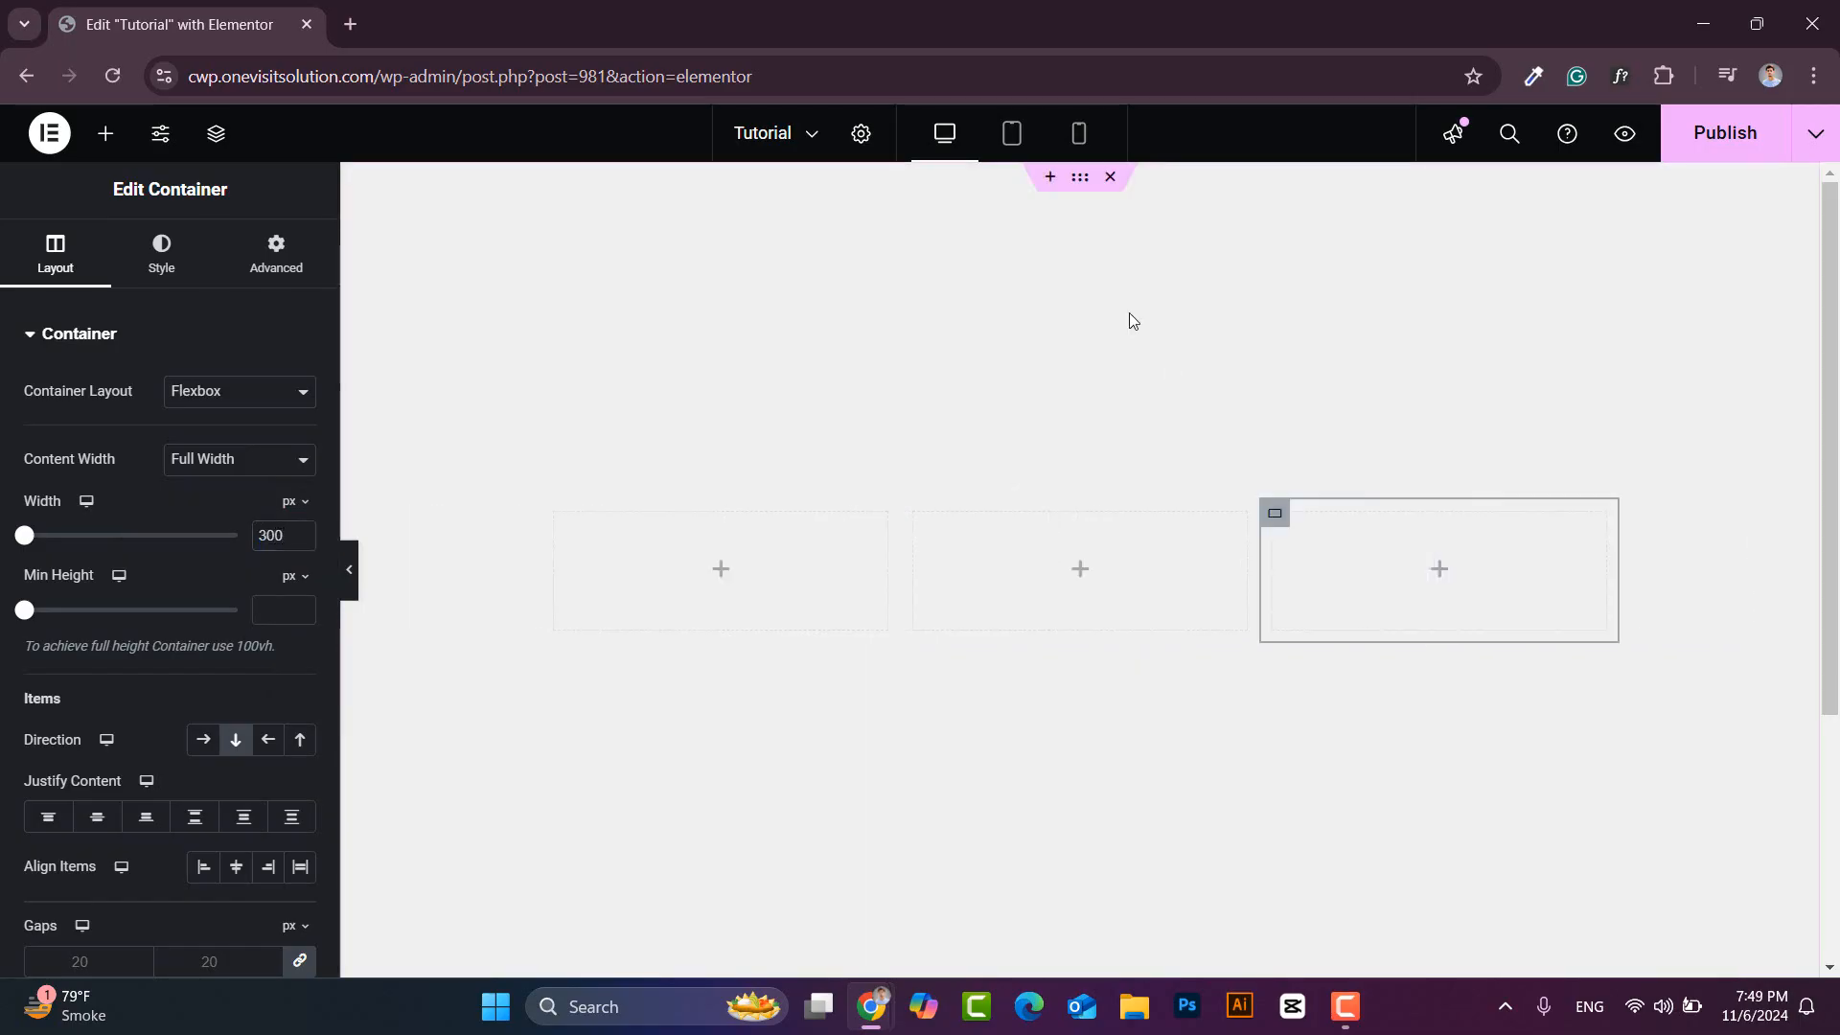
- Set the parent section's layout gap to 20
{"action": "left_click", "coordinate": [1080, 178]}
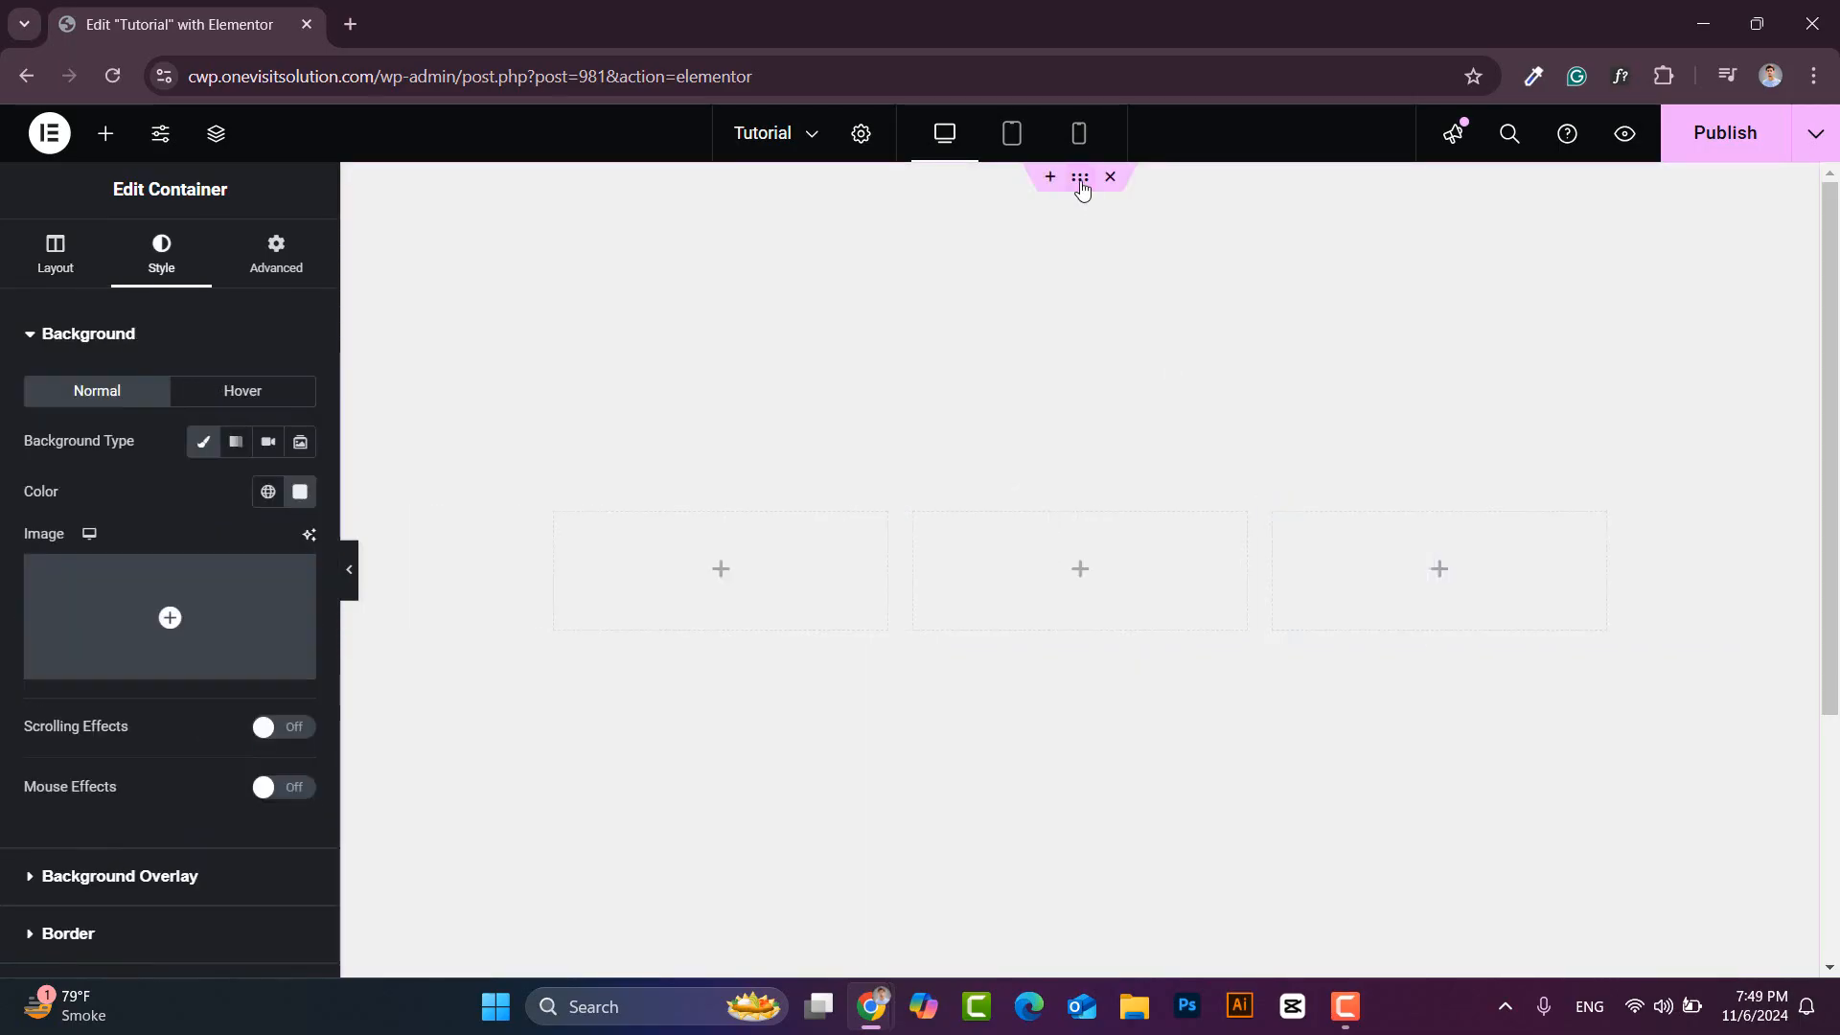
{"action": "left_click", "coordinate": [53, 251]}
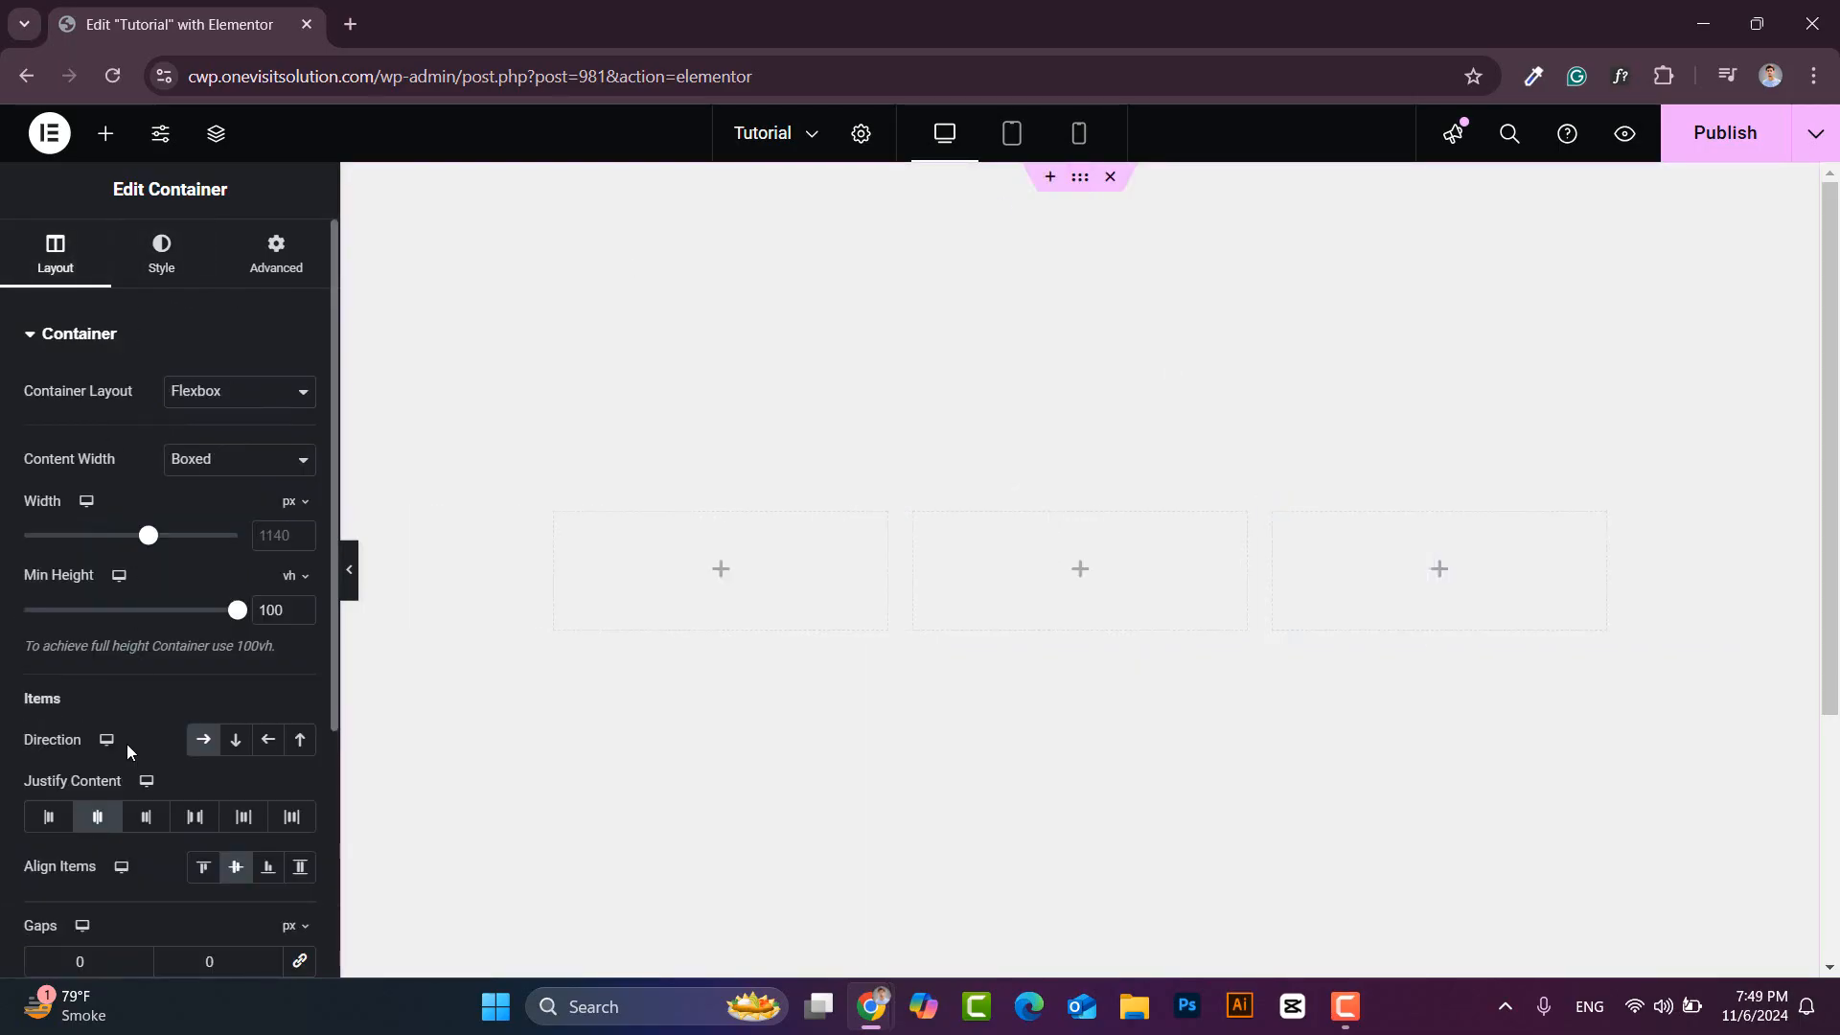
{"action": "scroll", "coordinate": [127, 744], "scroll_direction": "down", "scroll_amount": 1}
{"action": "scroll", "coordinate": [126, 744], "scroll_direction": "down", "scroll_amount": 1}
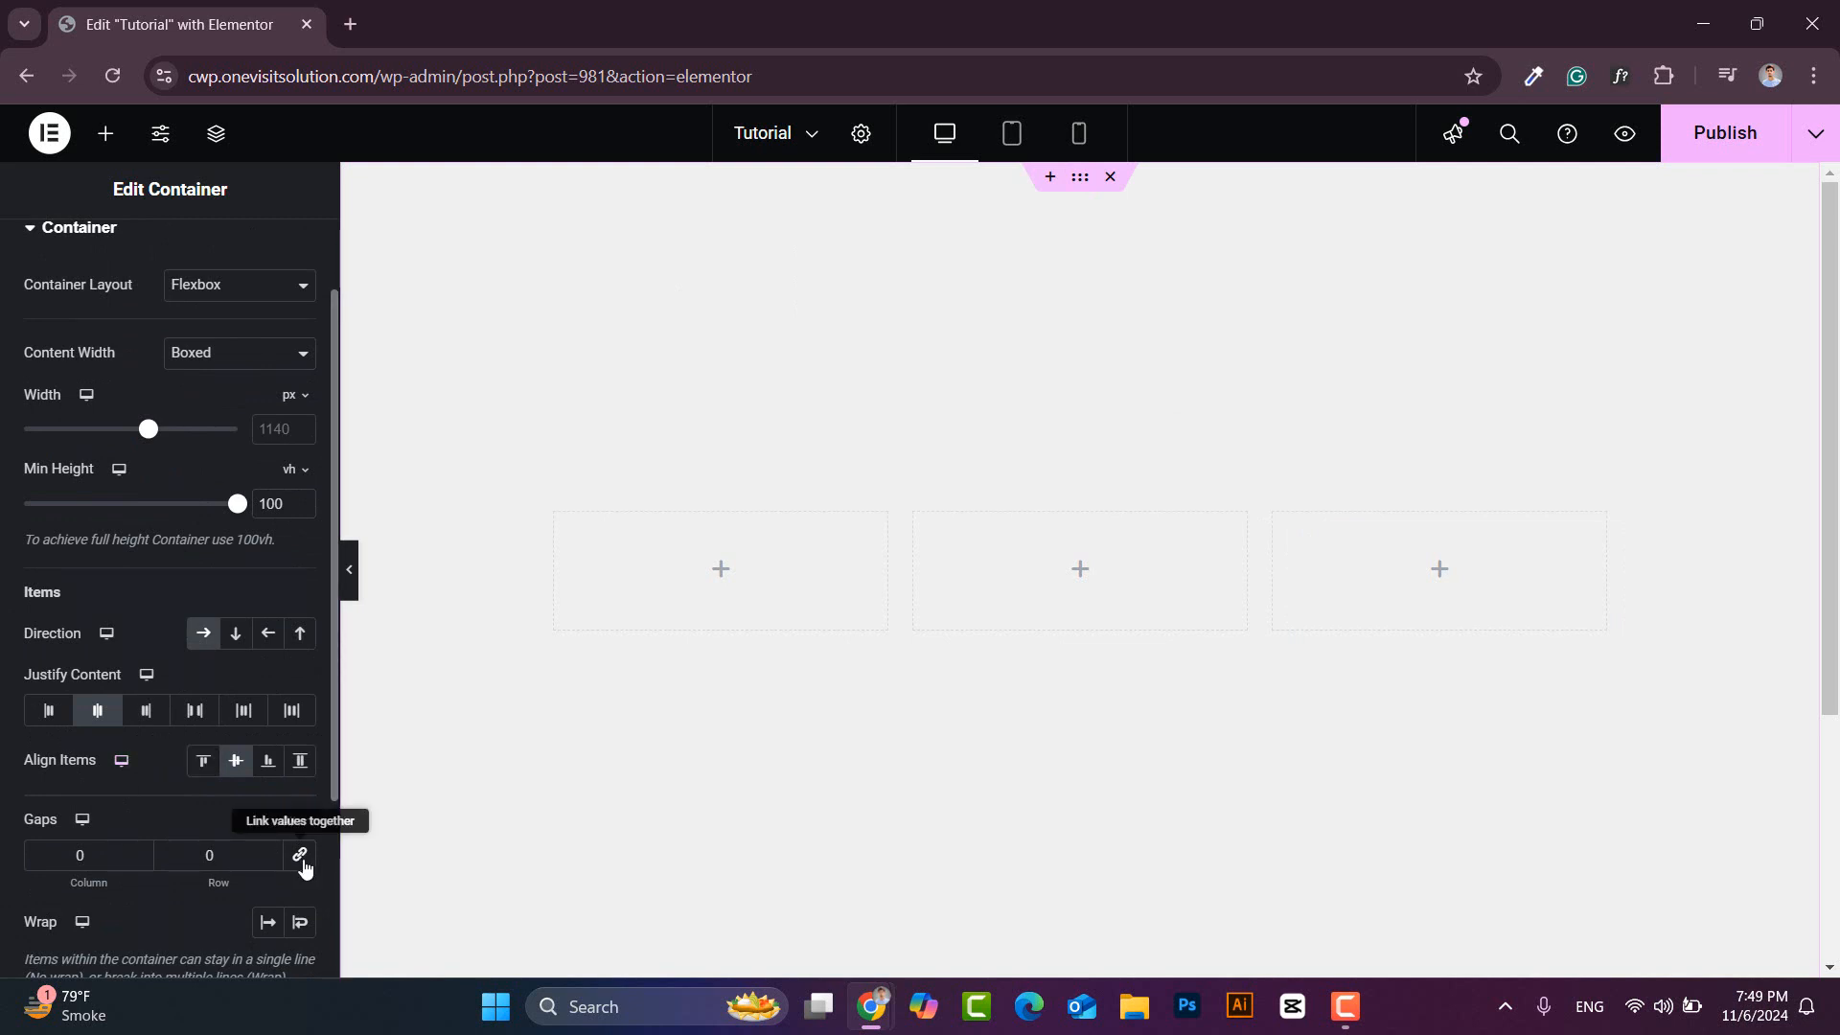
{"action": "type", "text": "20"}
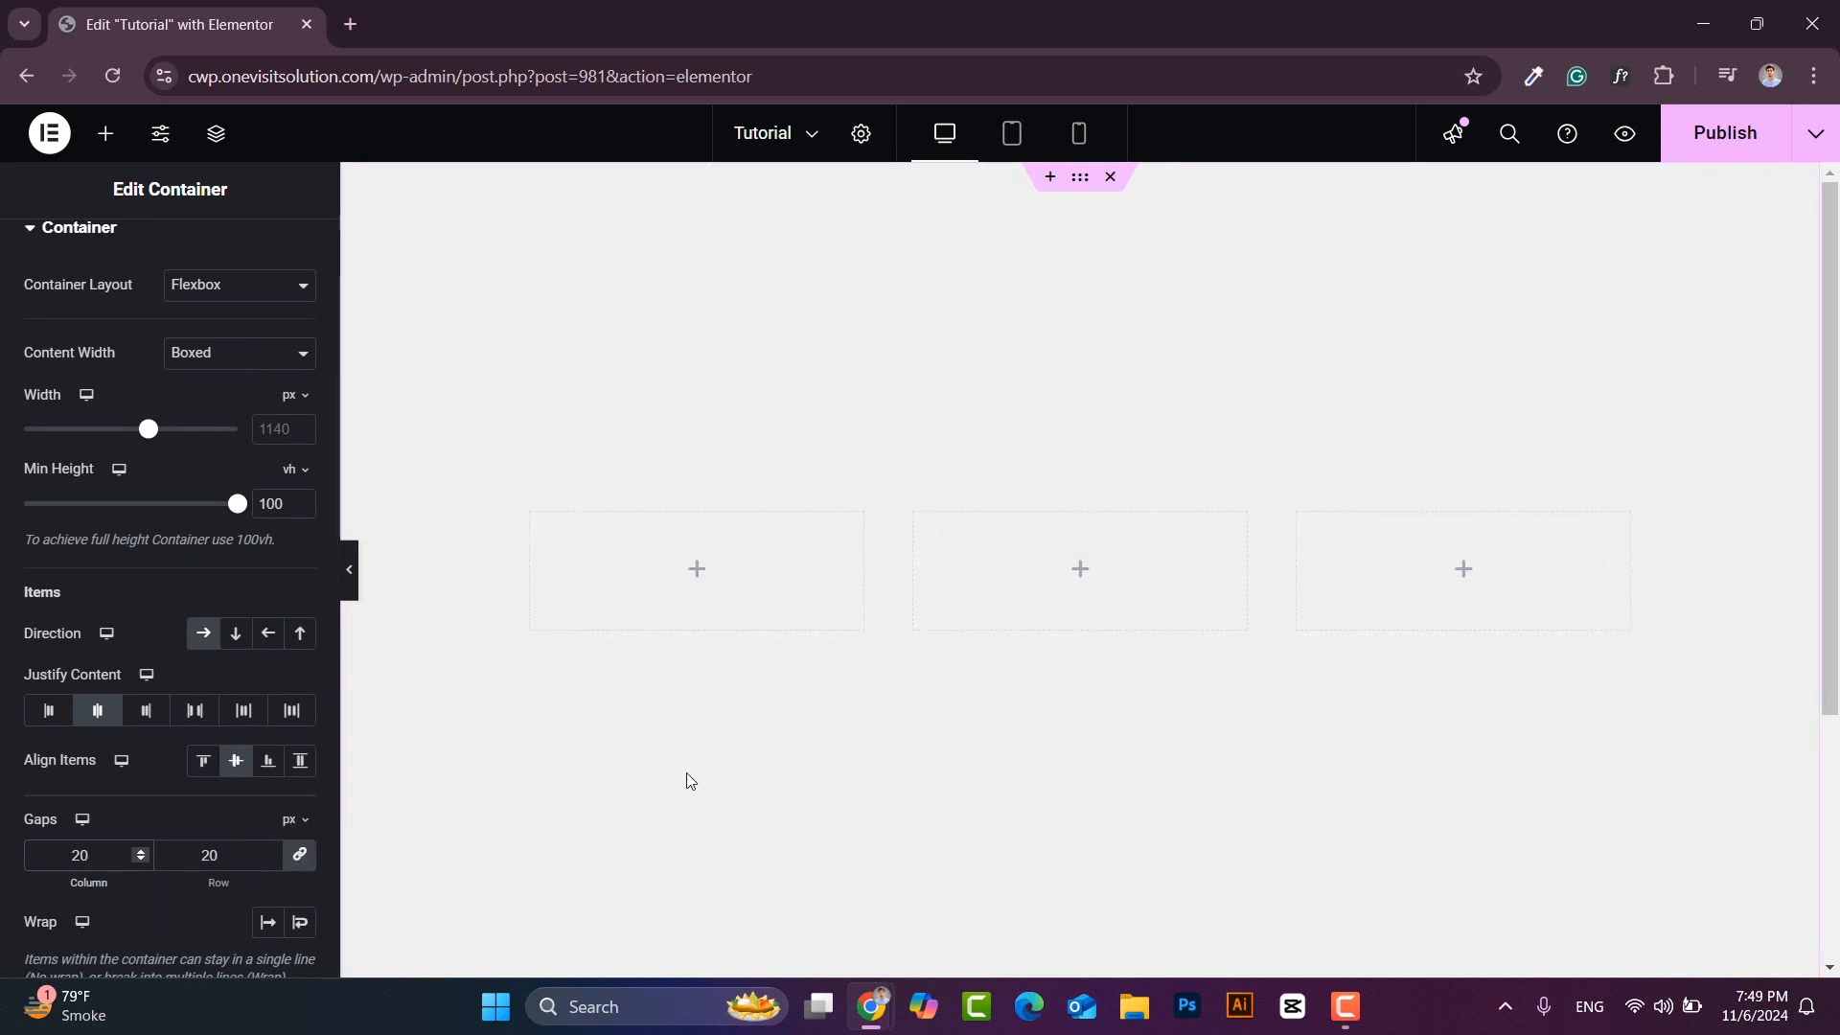
- Make the middle column 400 wide with a dark plum #3B1C32 background and rounded border
{"action": "left_click", "coordinate": [917, 514]}
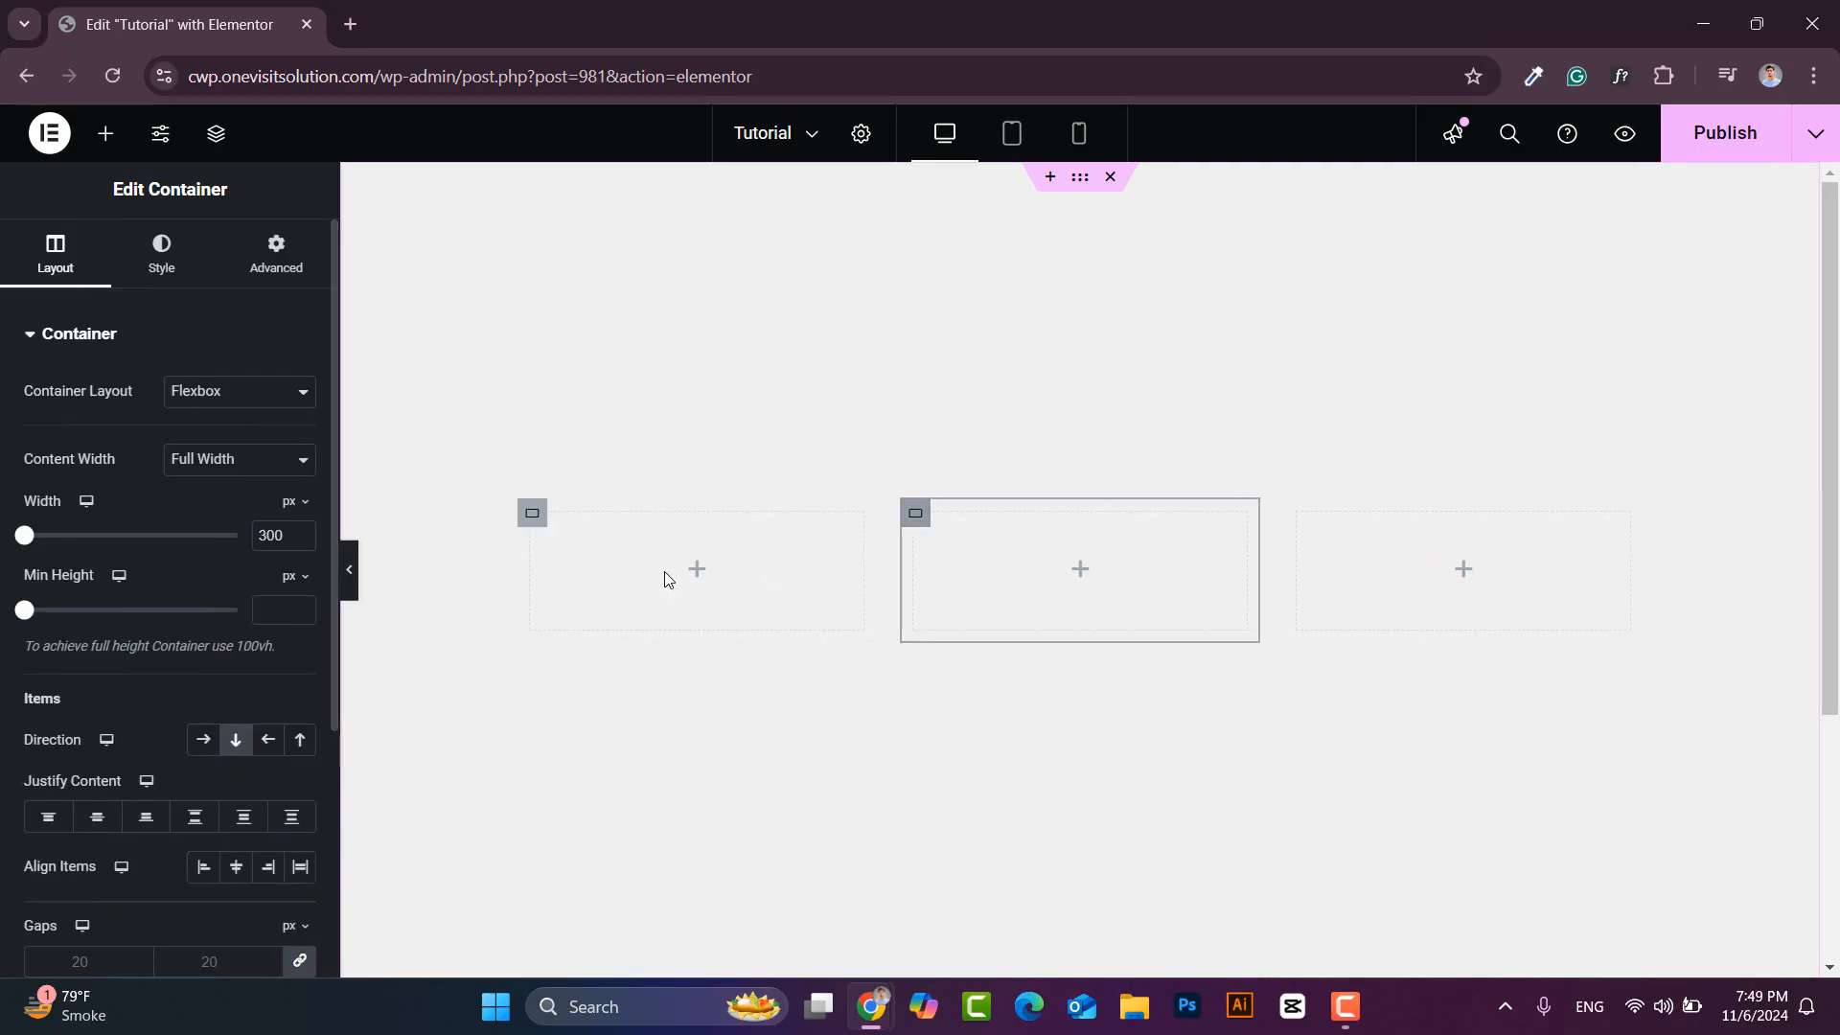
{"action": "type", "text": "400"}
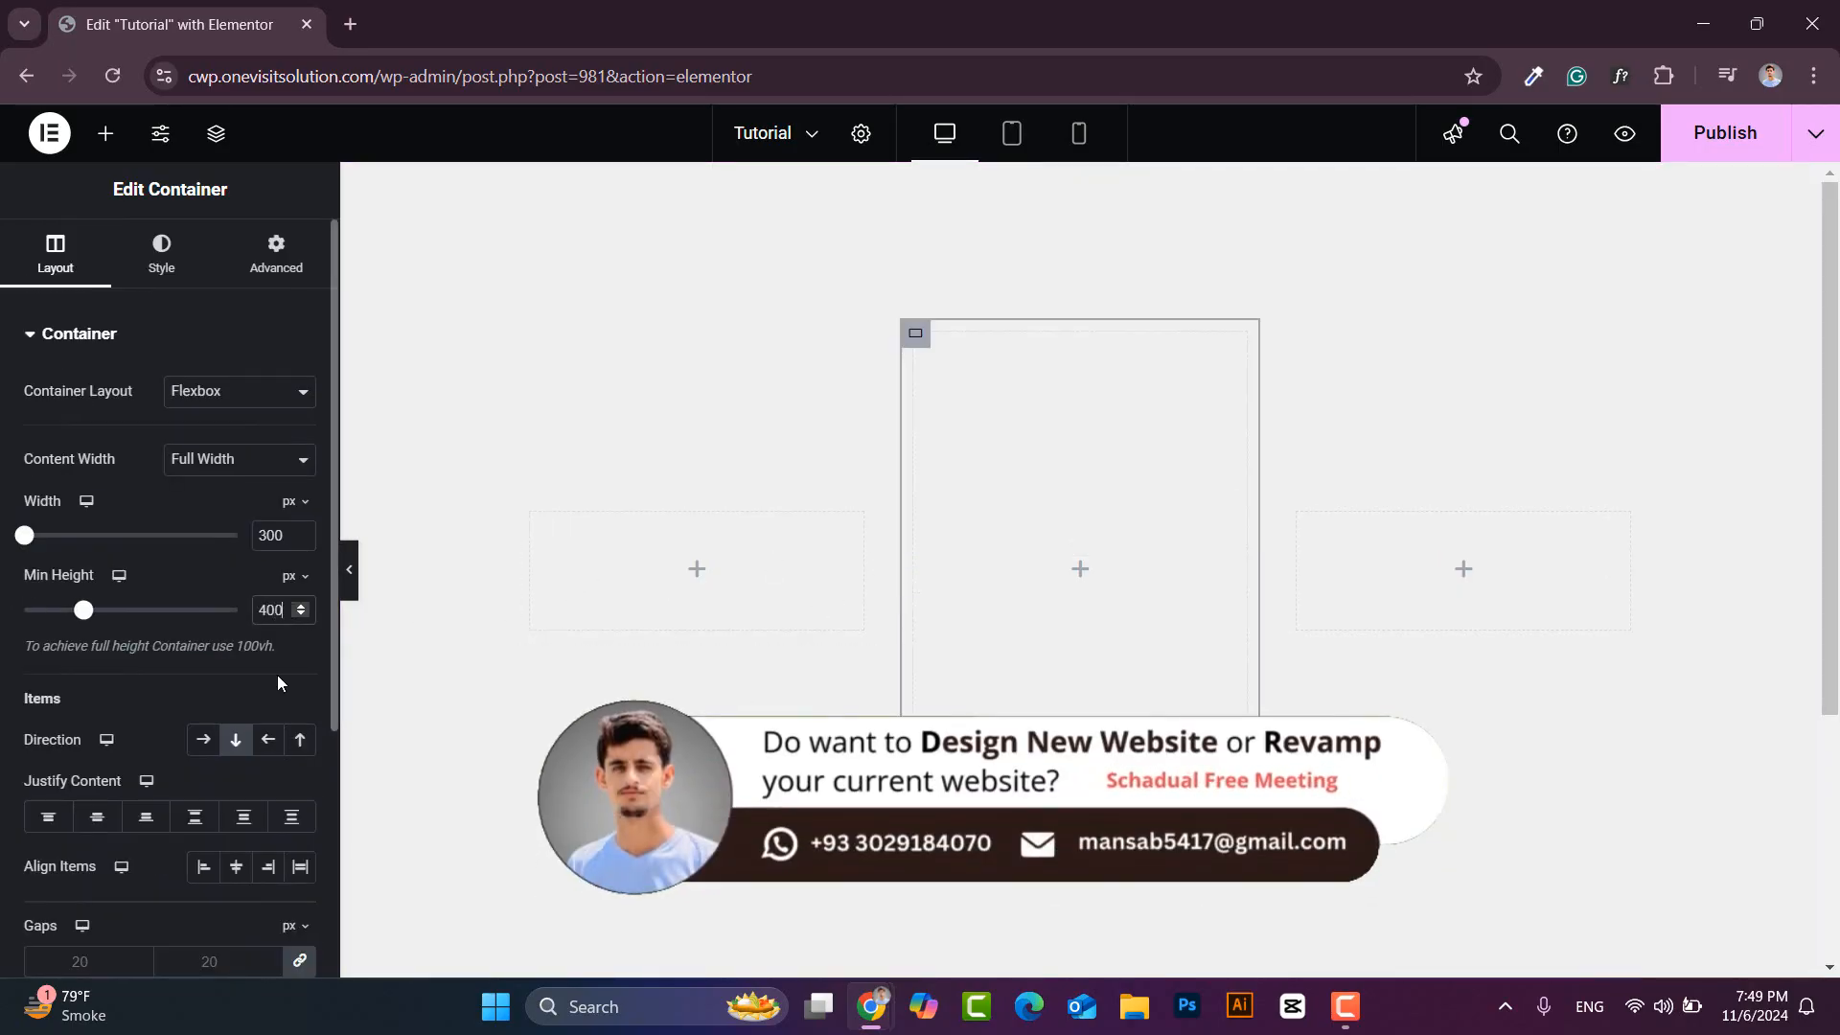
{"action": "left_click", "coordinate": [161, 251]}
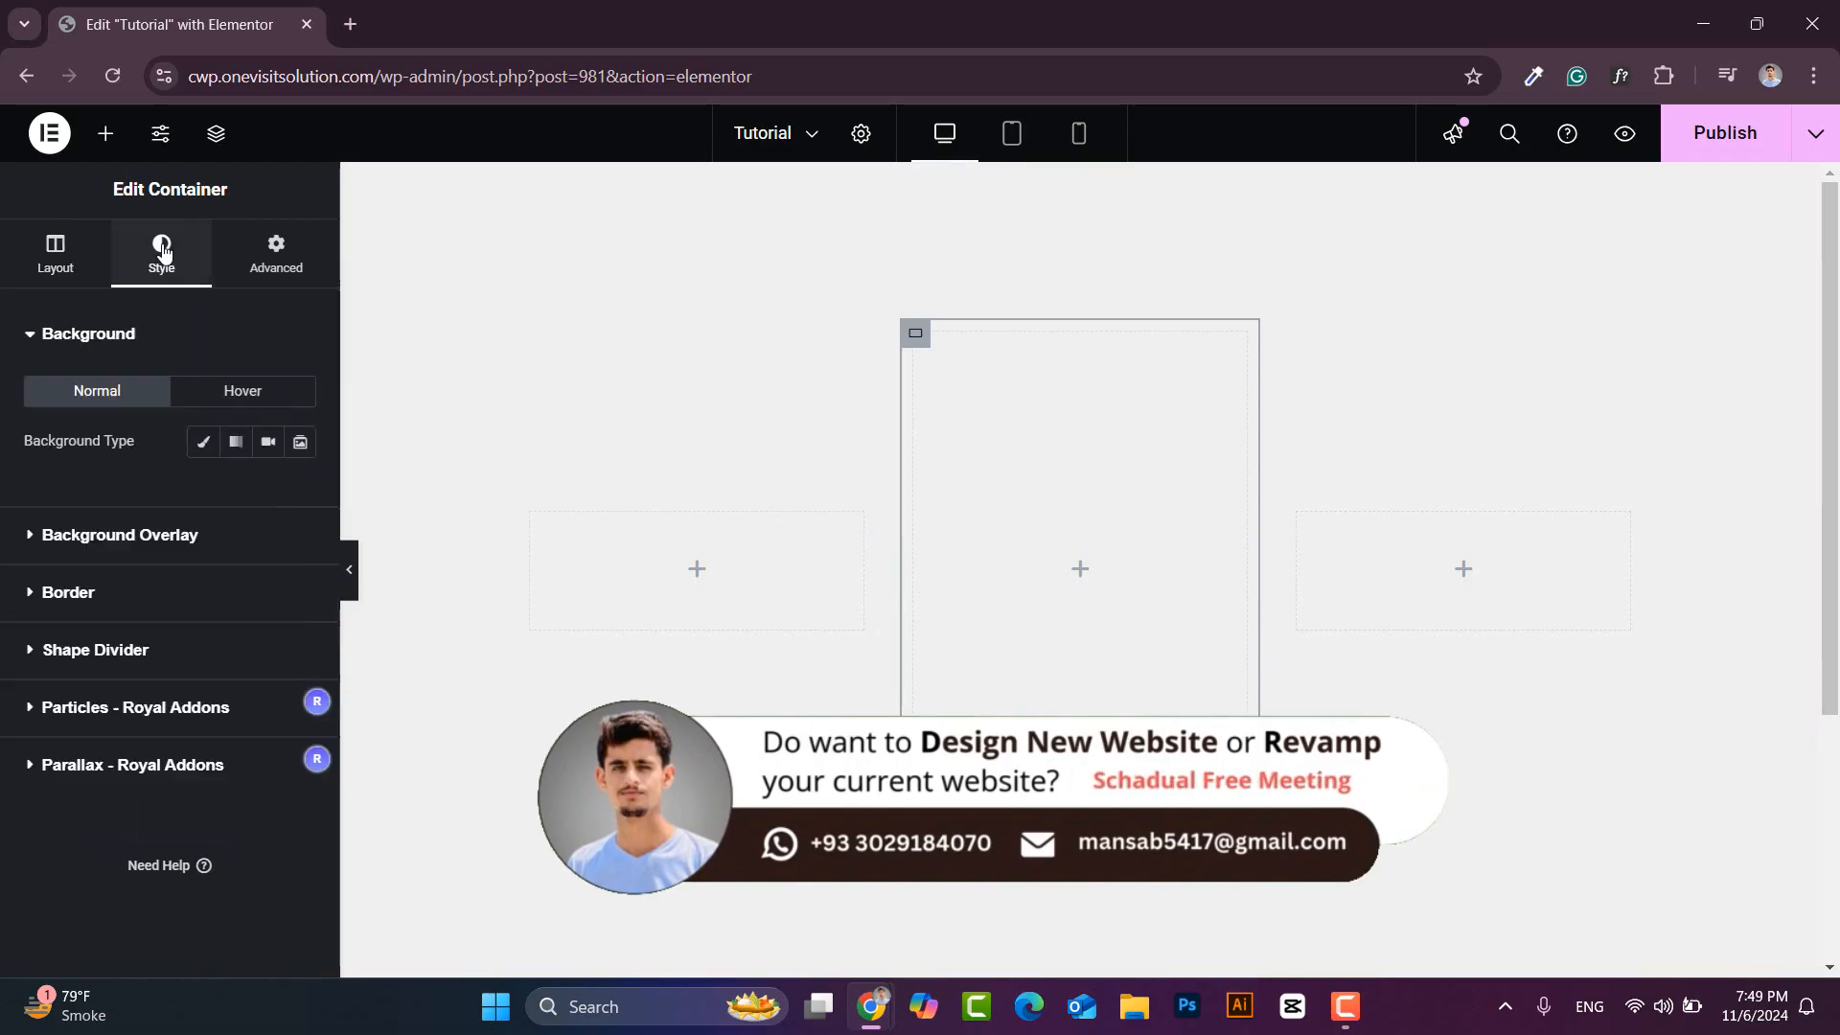
{"action": "left_click", "coordinate": [204, 443]}
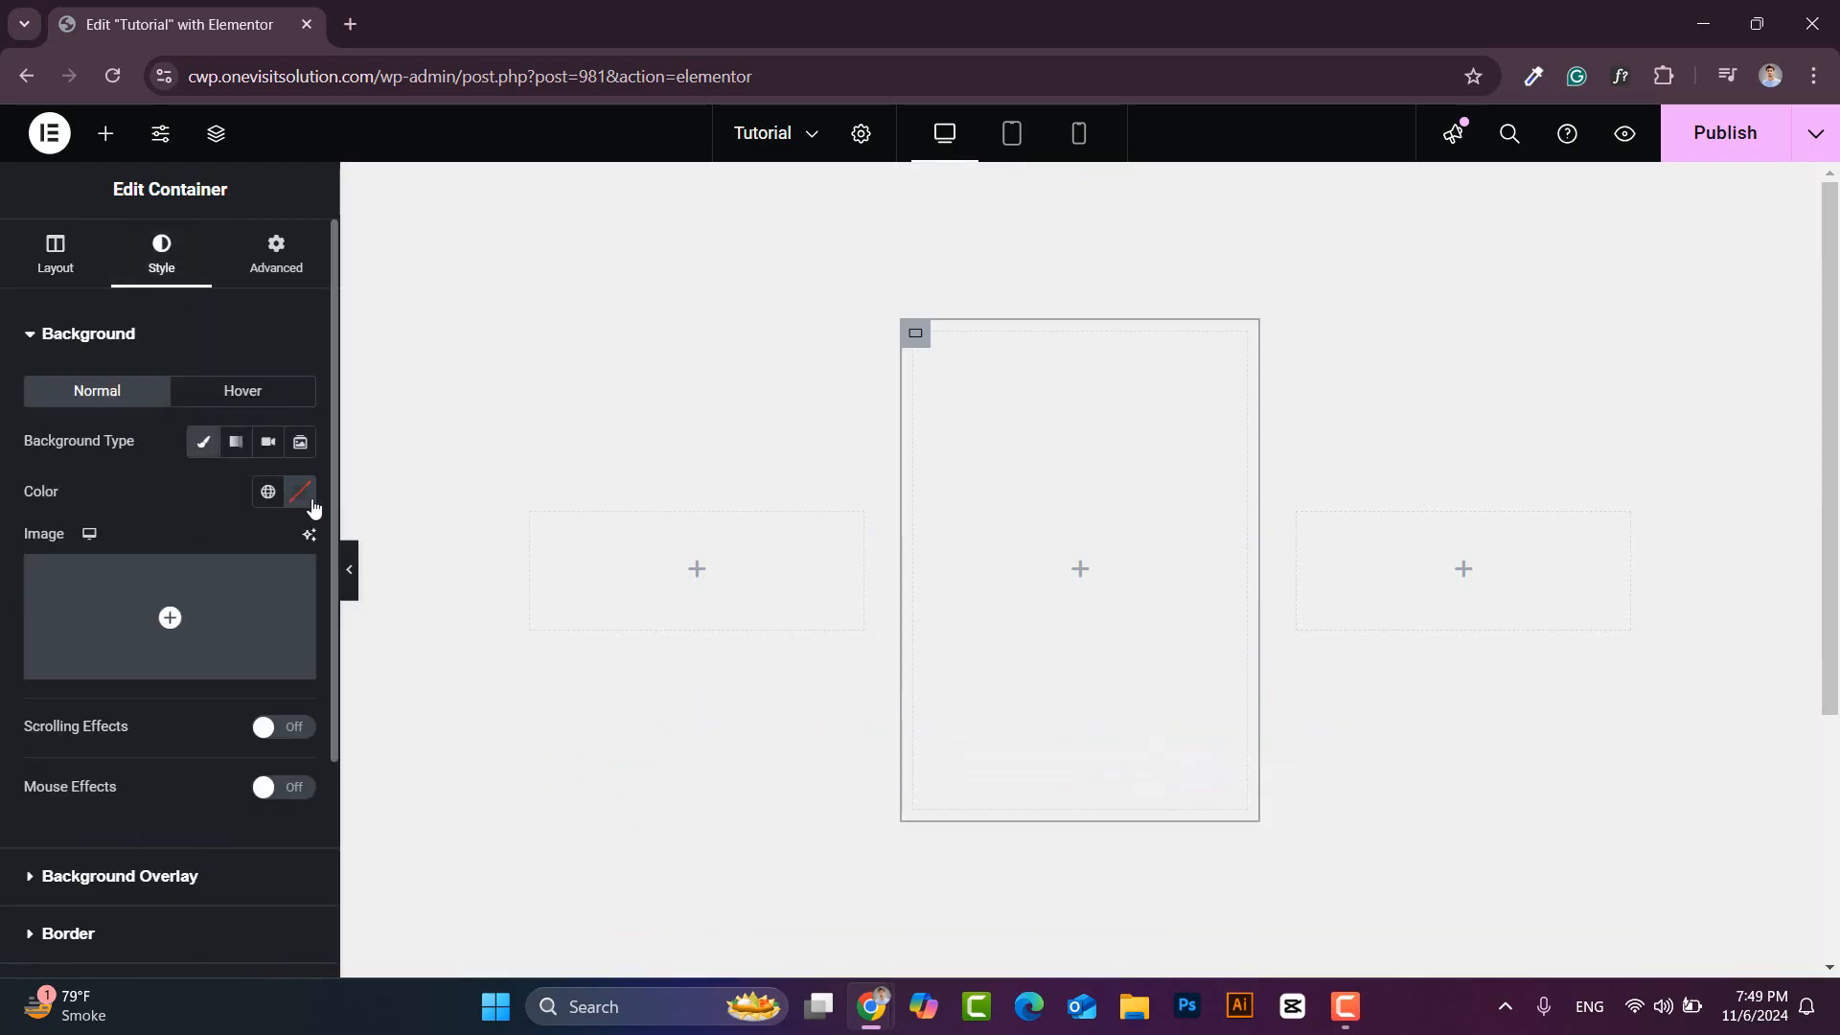
{"action": "left_click", "coordinate": [300, 492]}
{"action": "left_click", "coordinate": [282, 833]}
{"action": "type", "text": "#3B1C32"}
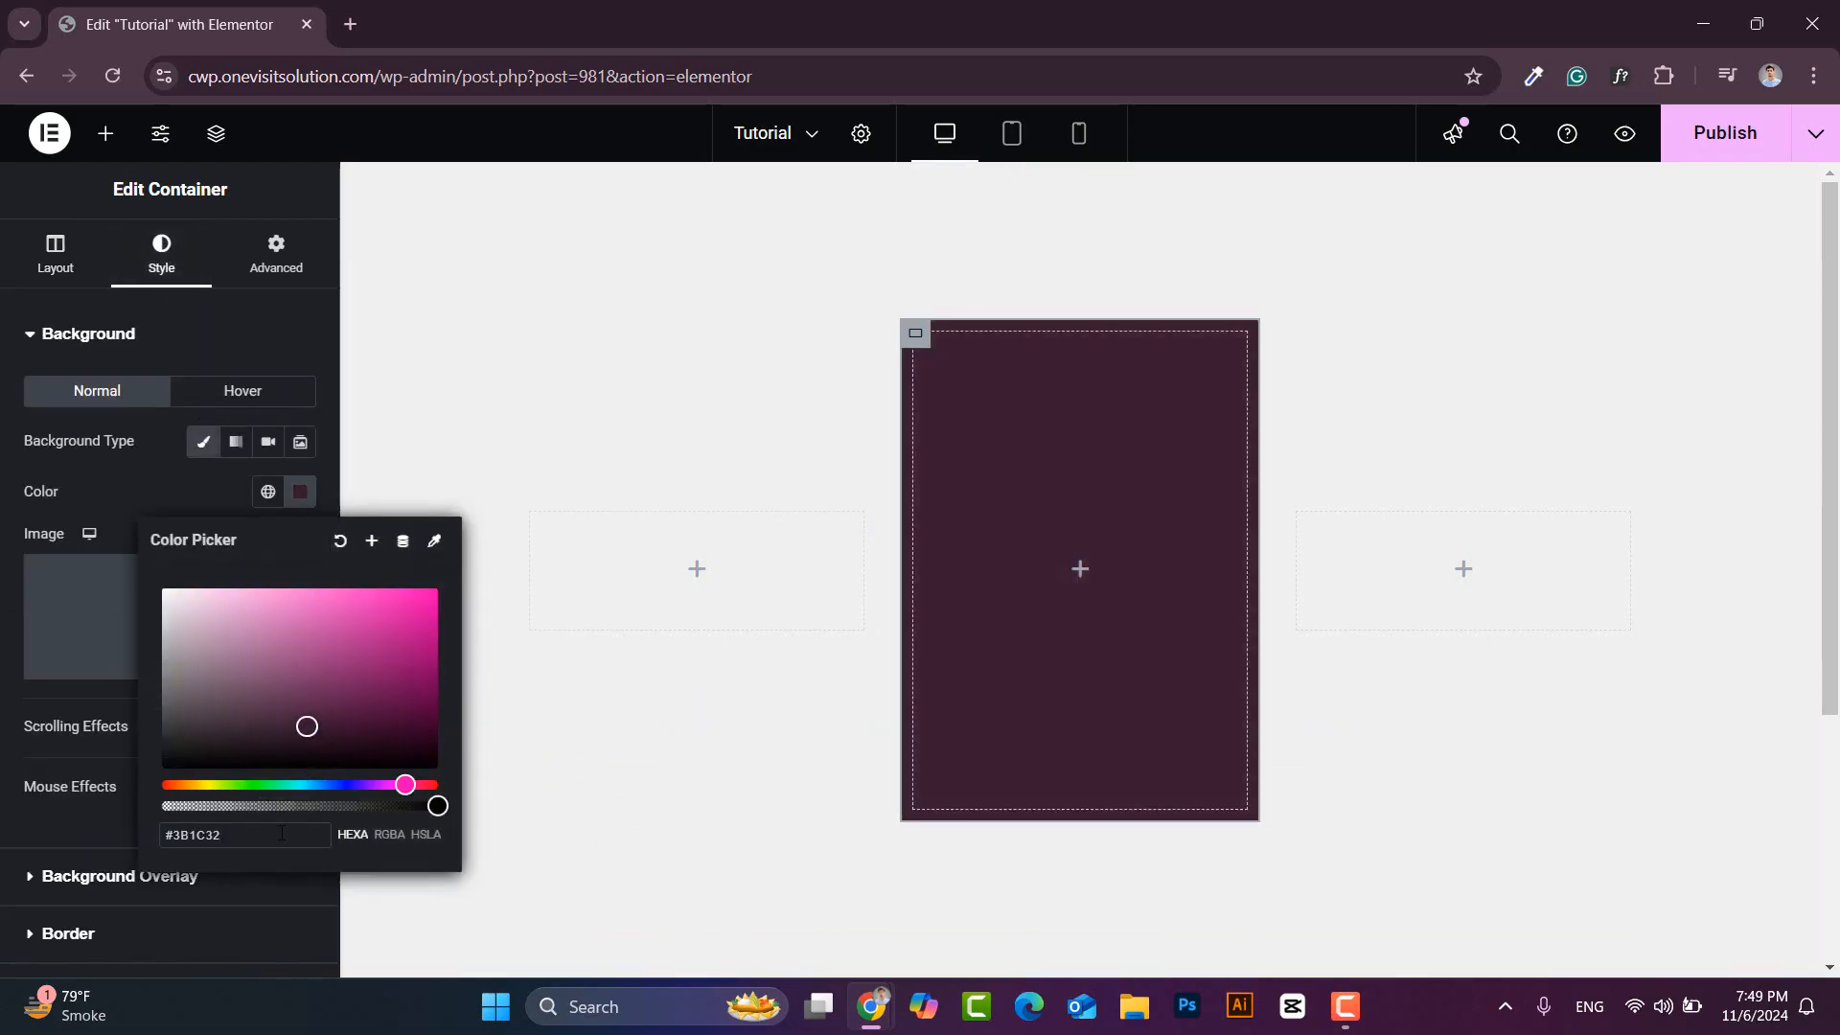
{"action": "left_click", "coordinate": [303, 494]}
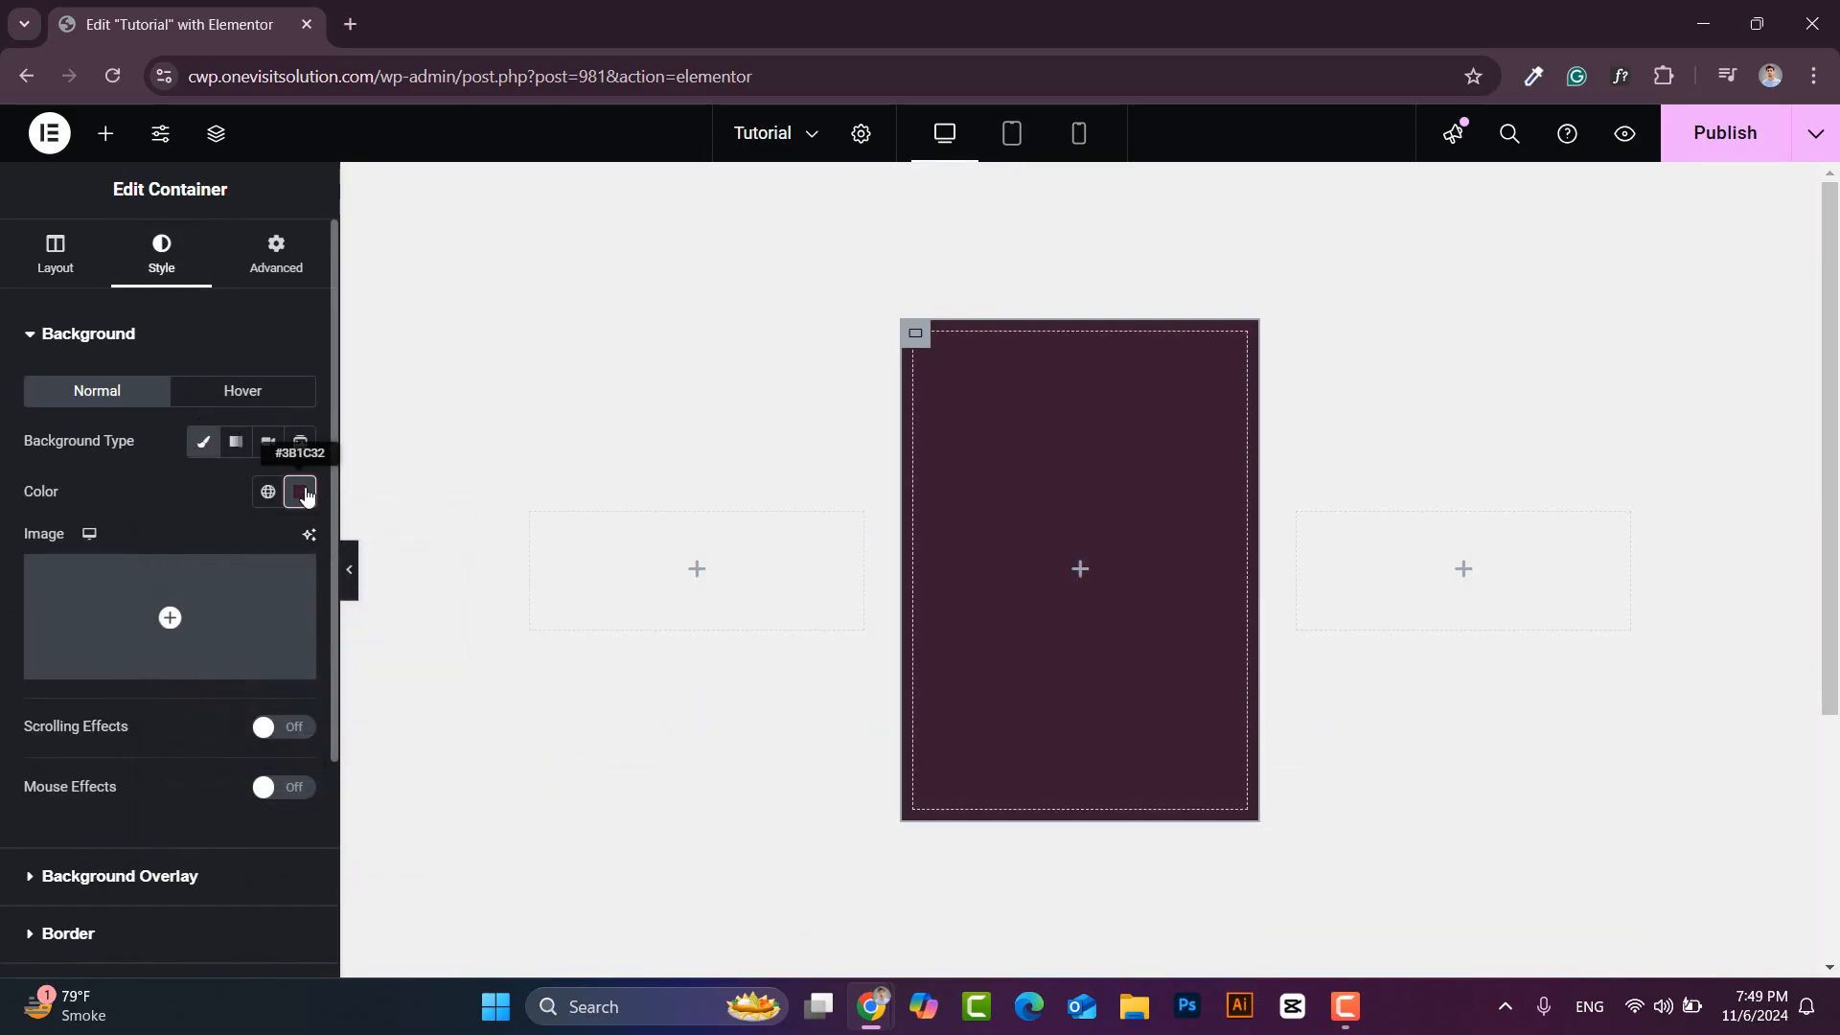
{"action": "left_click", "coordinate": [52, 935]}
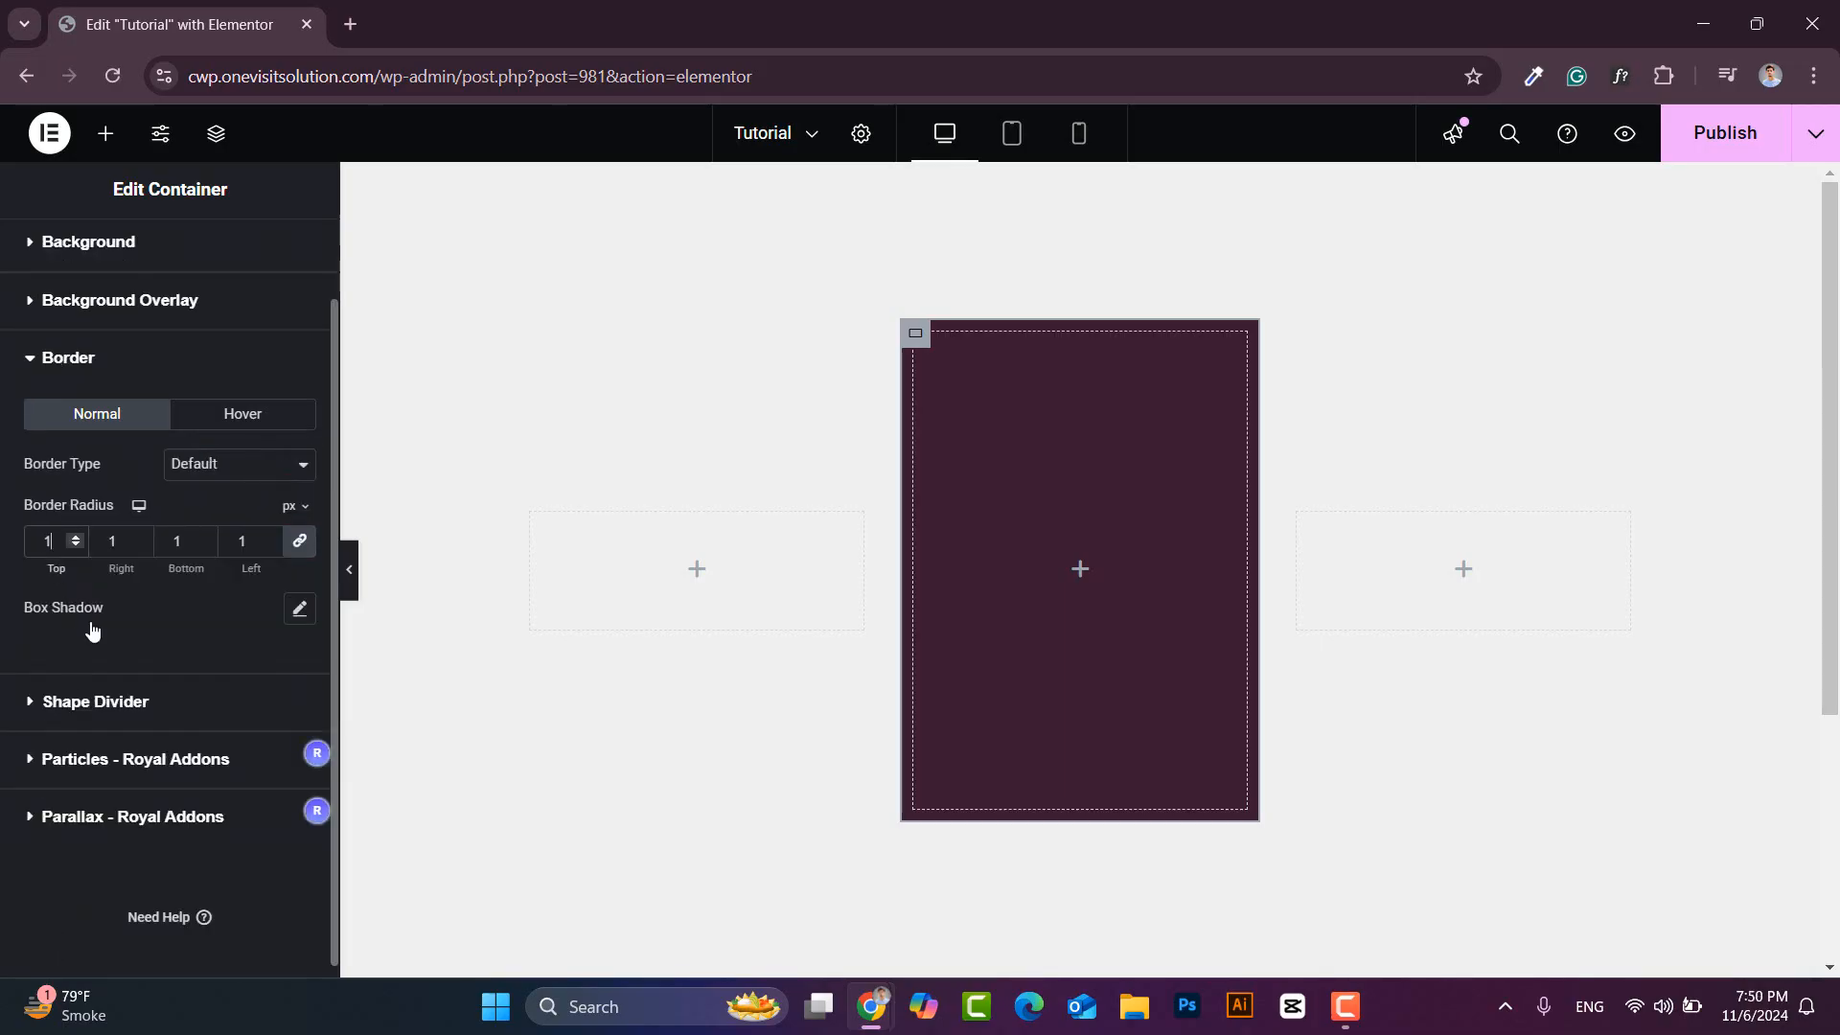
{"action": "left_click", "coordinate": [29, 360]}
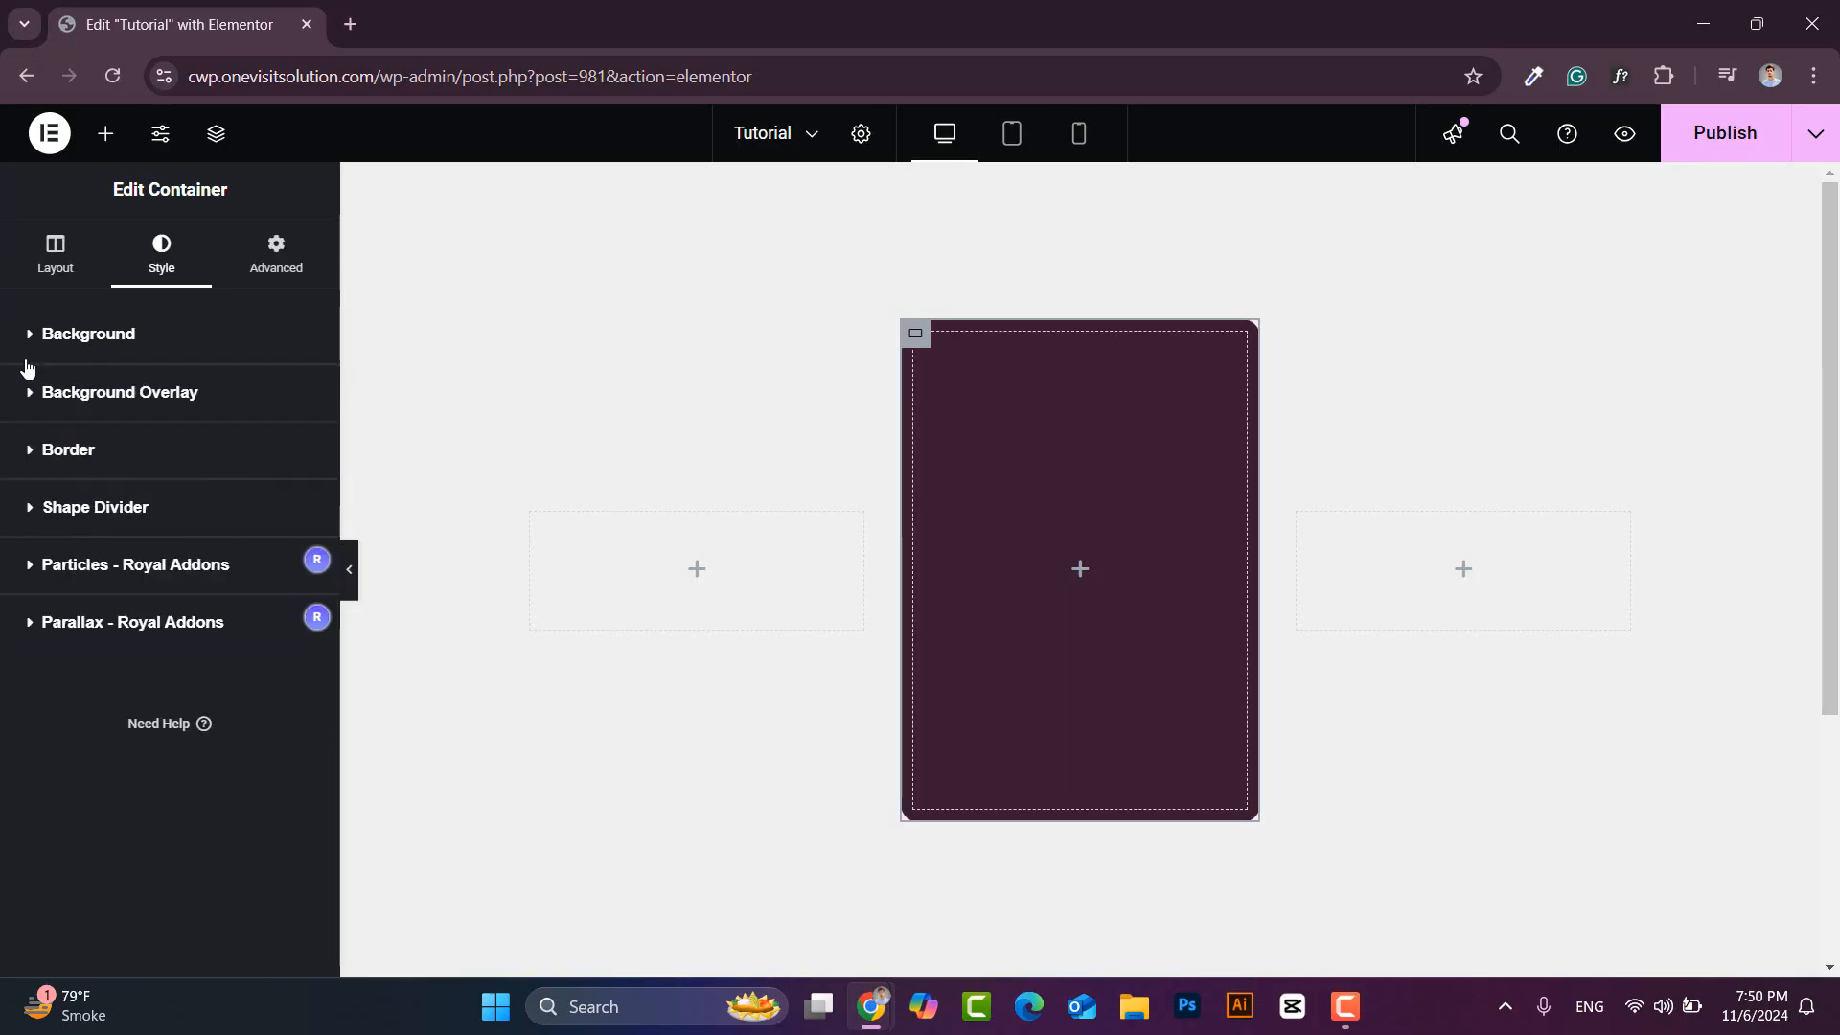
- Set the card's unlinked padding to 40, 30, 40, 30 px
{"action": "left_click", "coordinate": [262, 264]}
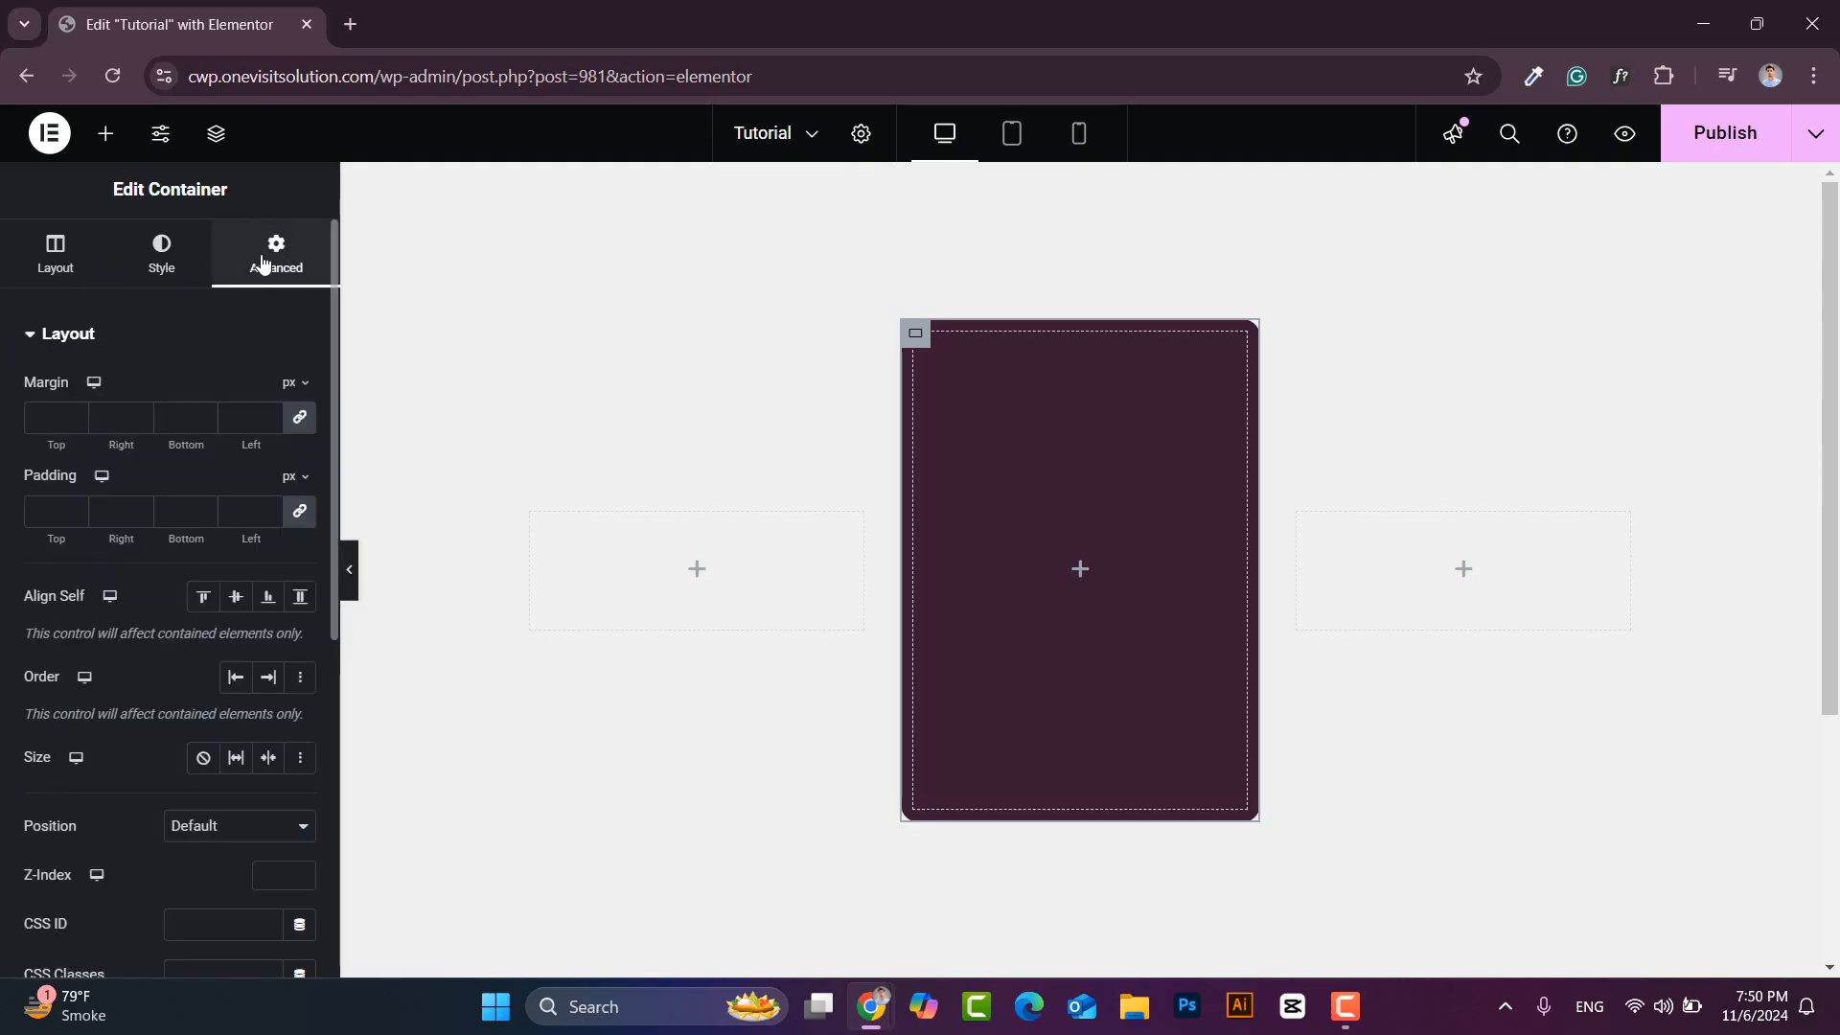
{"action": "left_click", "coordinate": [299, 510]}
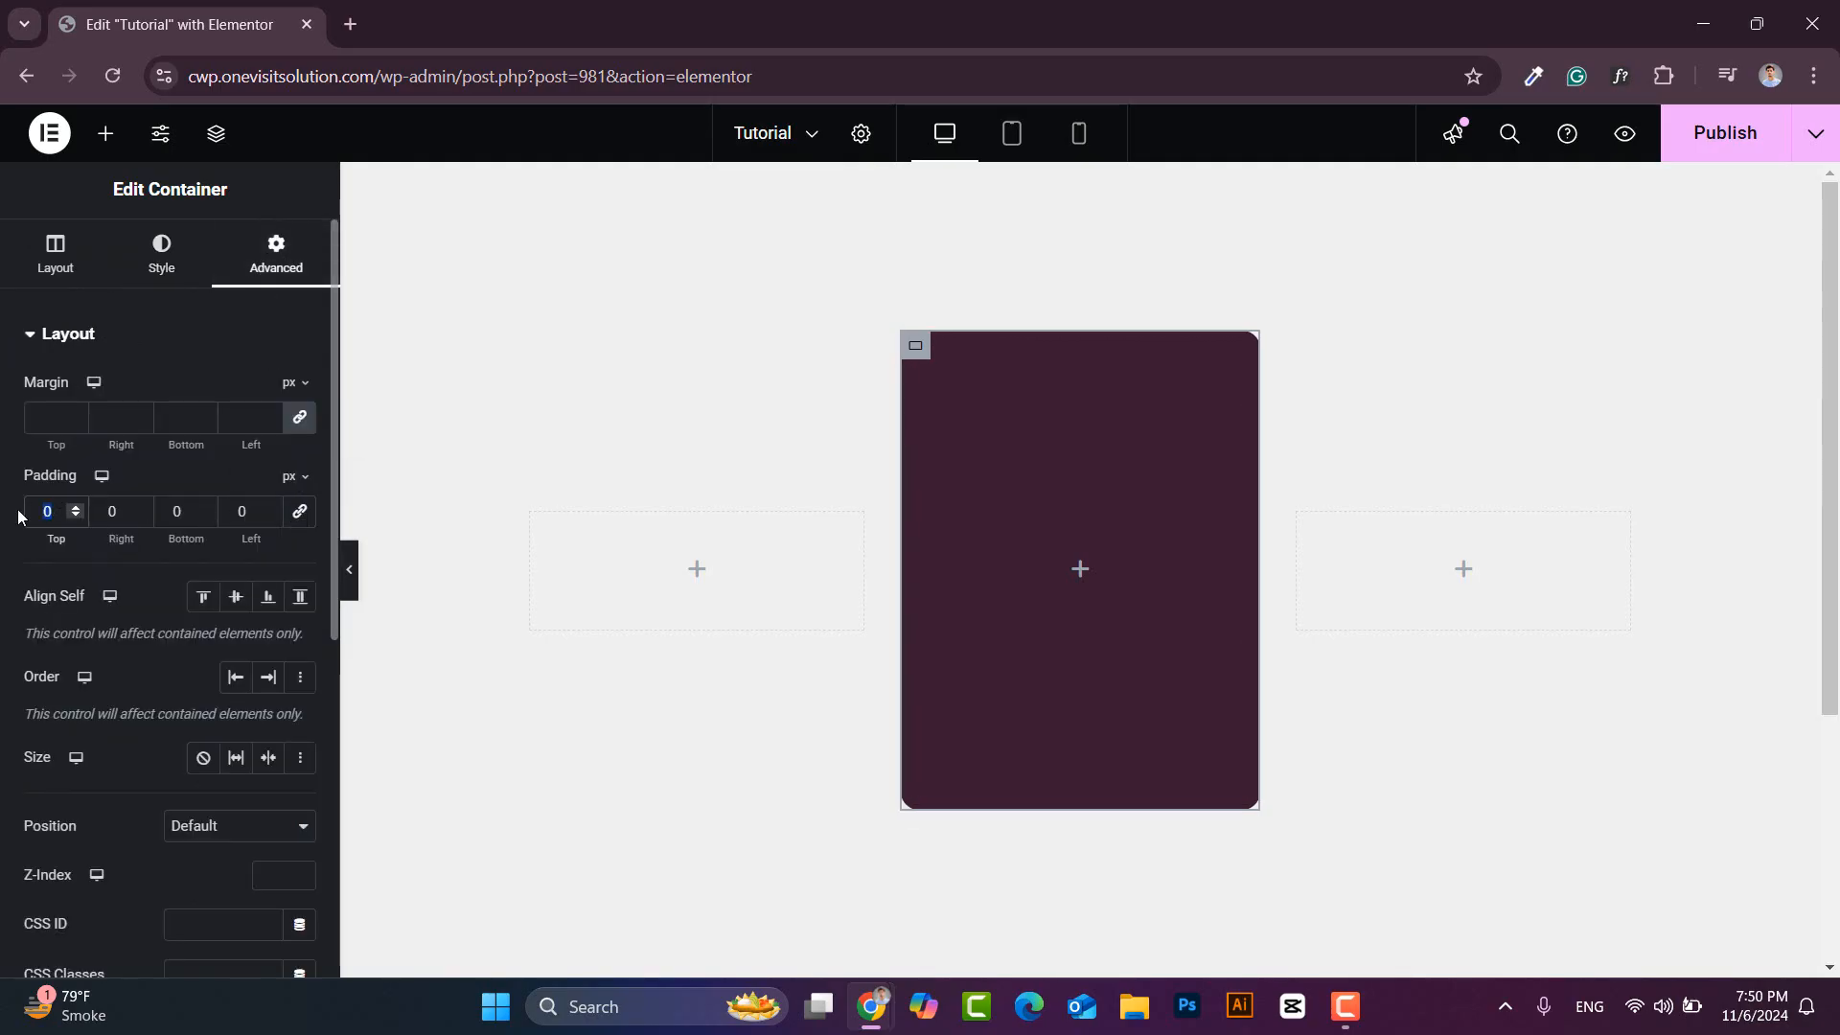
{"action": "type", "text": "40"}
{"action": "double_click", "coordinate": [104, 510]}
{"action": "type", "text": "3"}
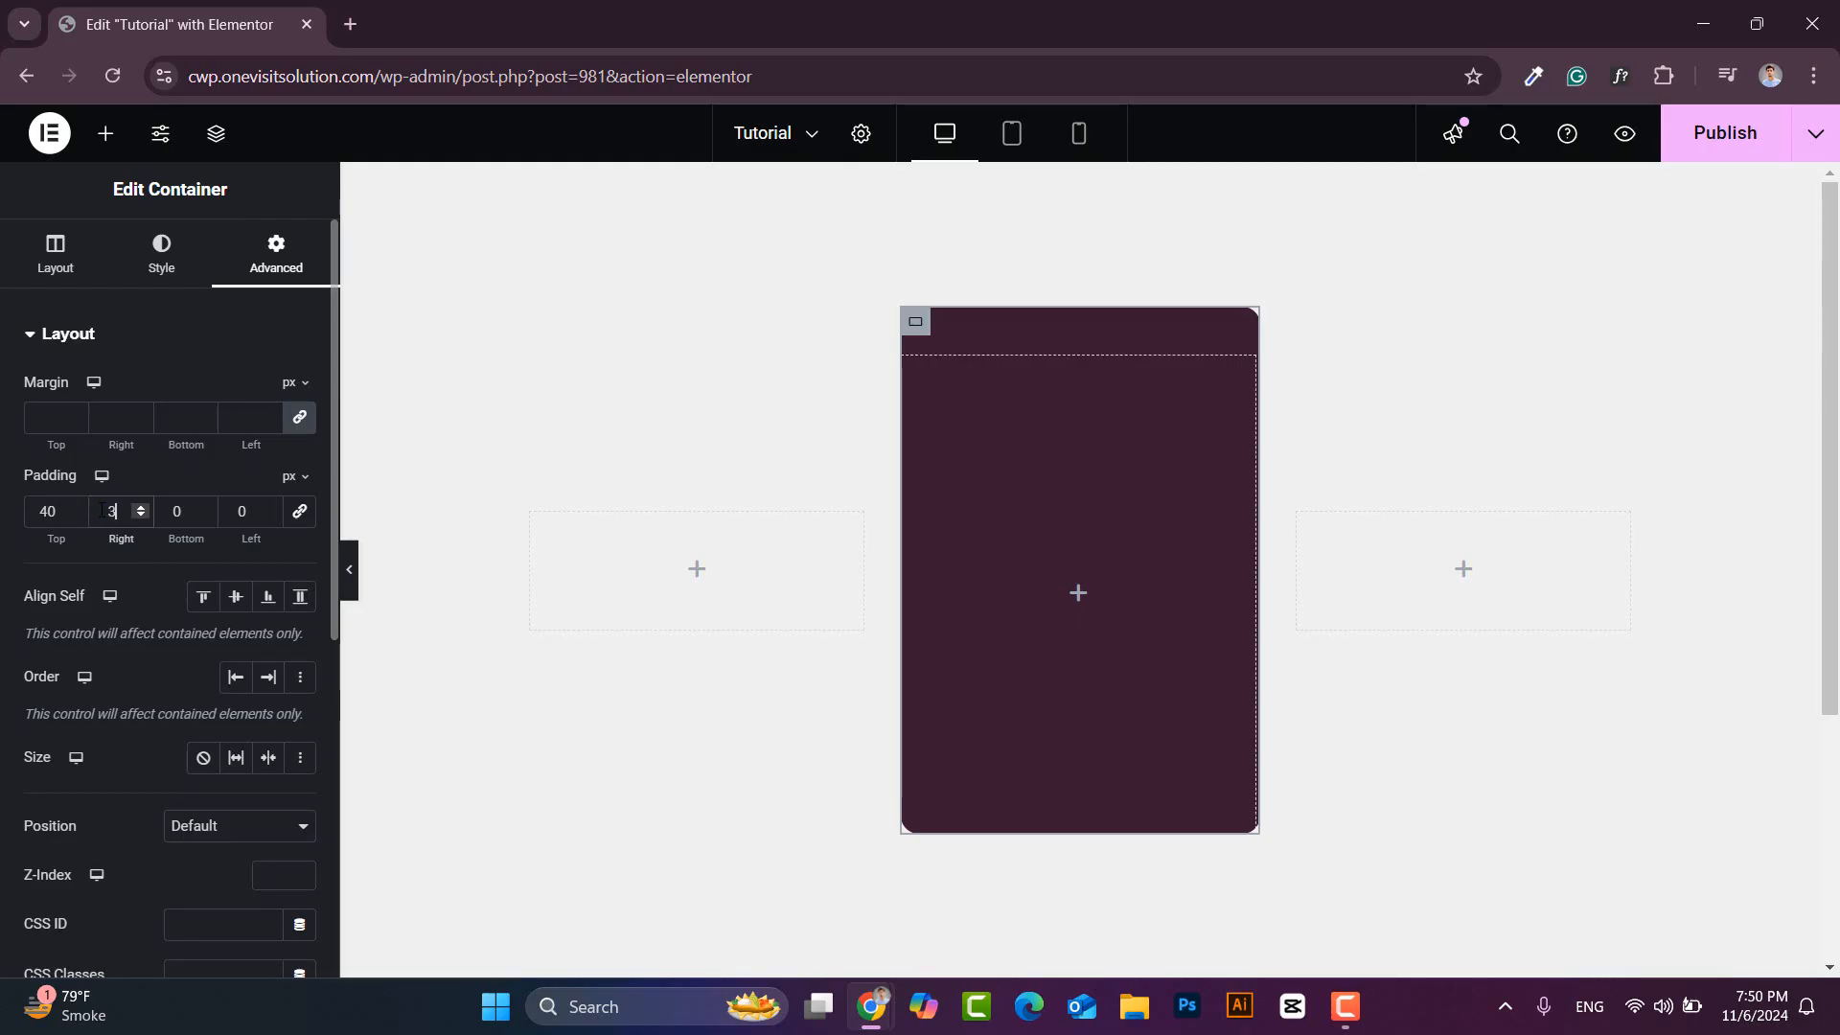
{"action": "type", "text": "0"}
{"action": "left_click", "coordinate": [188, 511]}
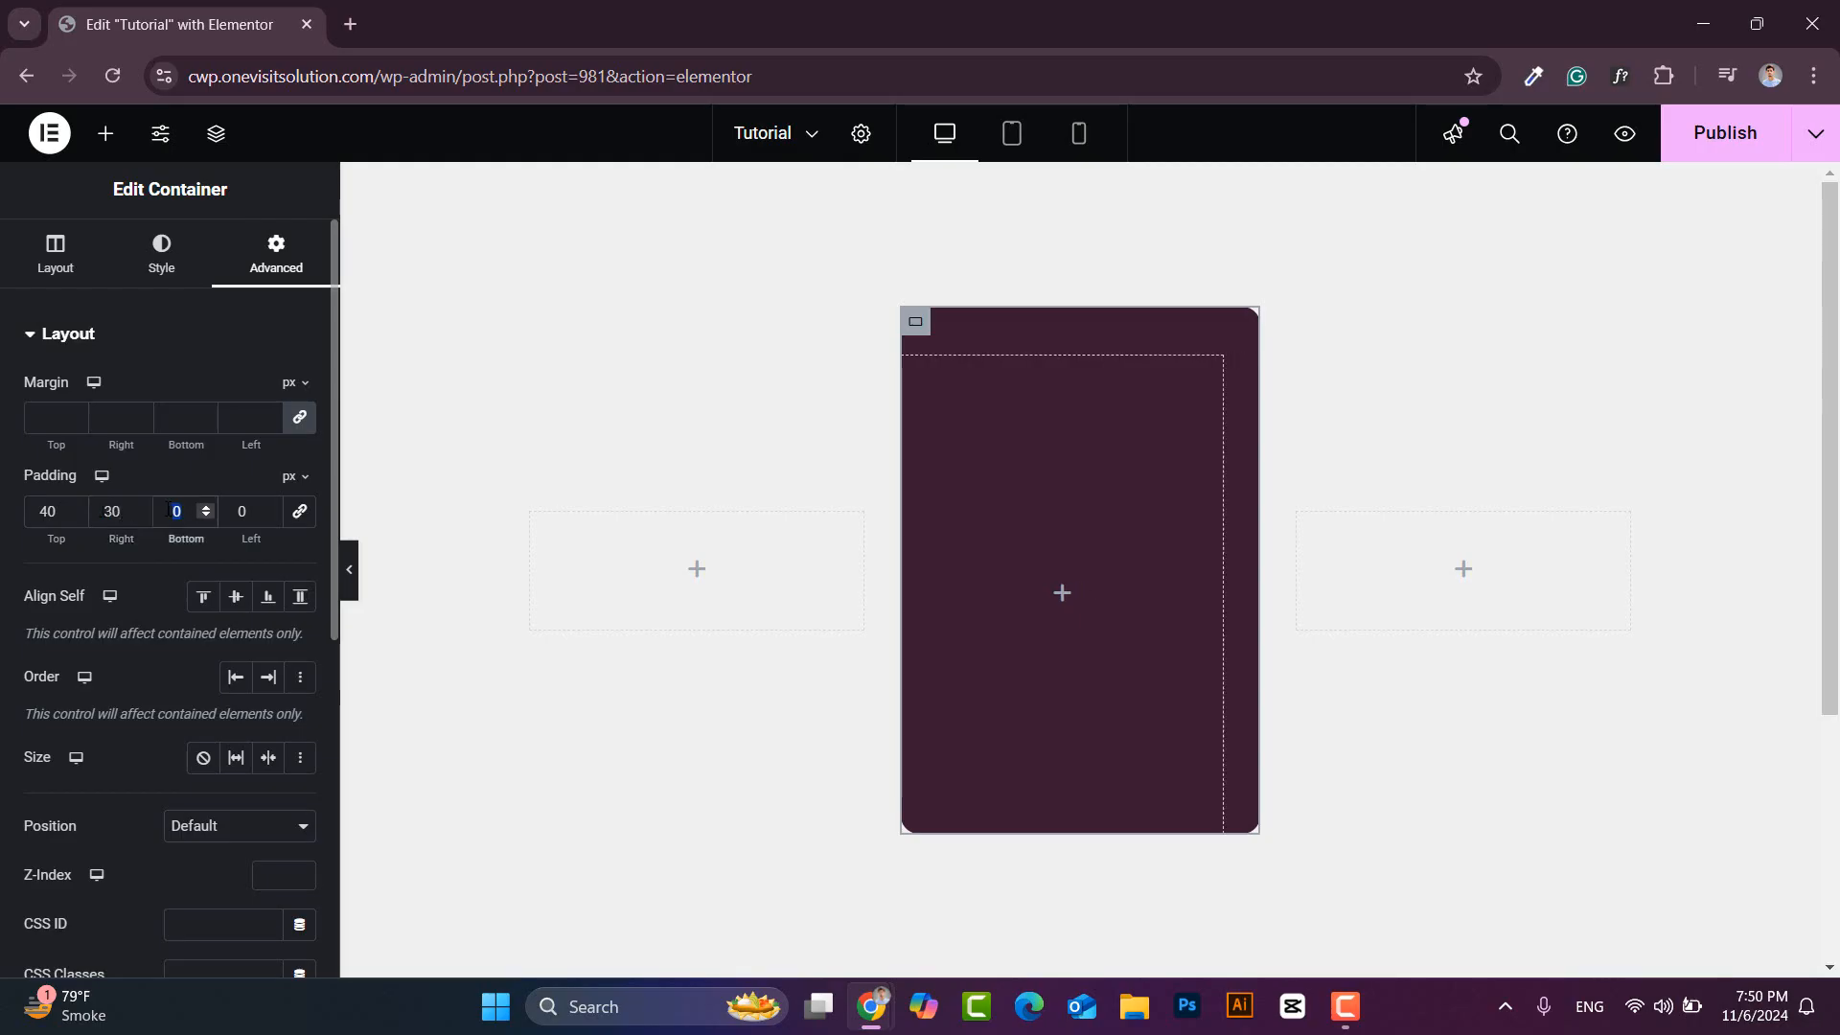
{"action": "type", "text": "40"}
{"action": "double_click", "coordinate": [241, 511]}
{"action": "type", "text": "30"}
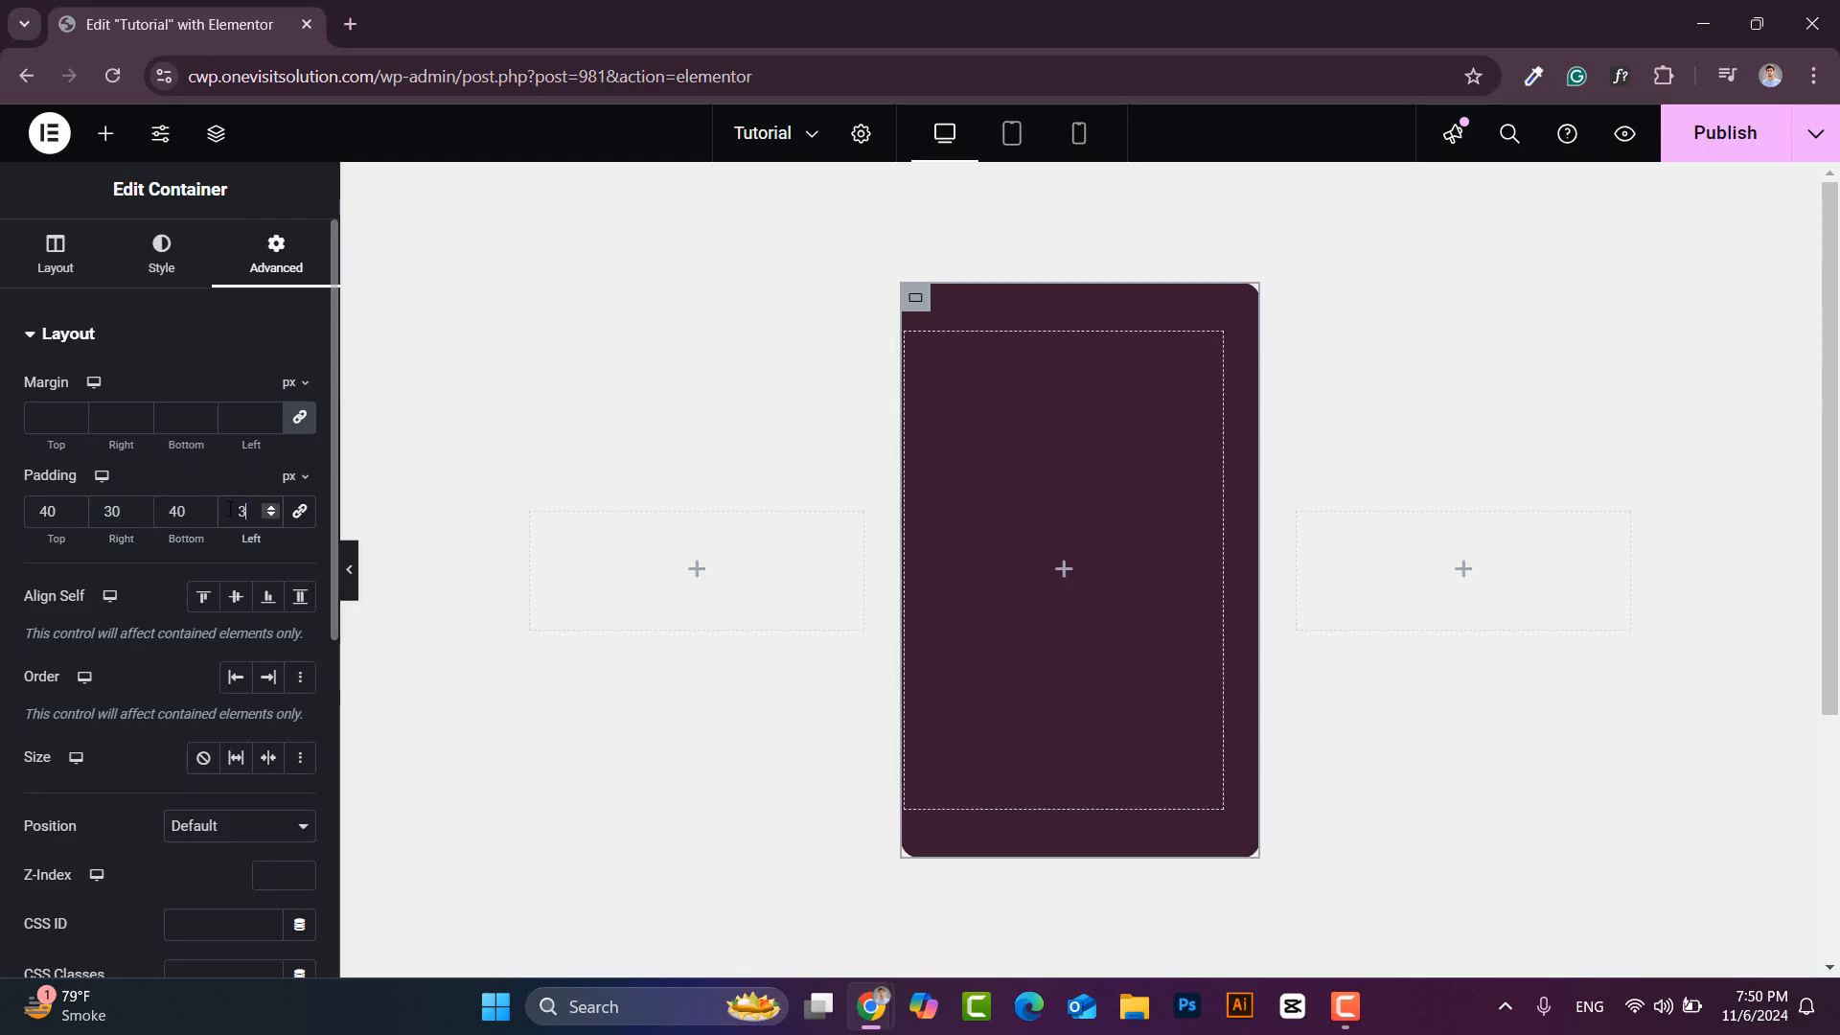
{"action": "left_click", "coordinate": [107, 133]}
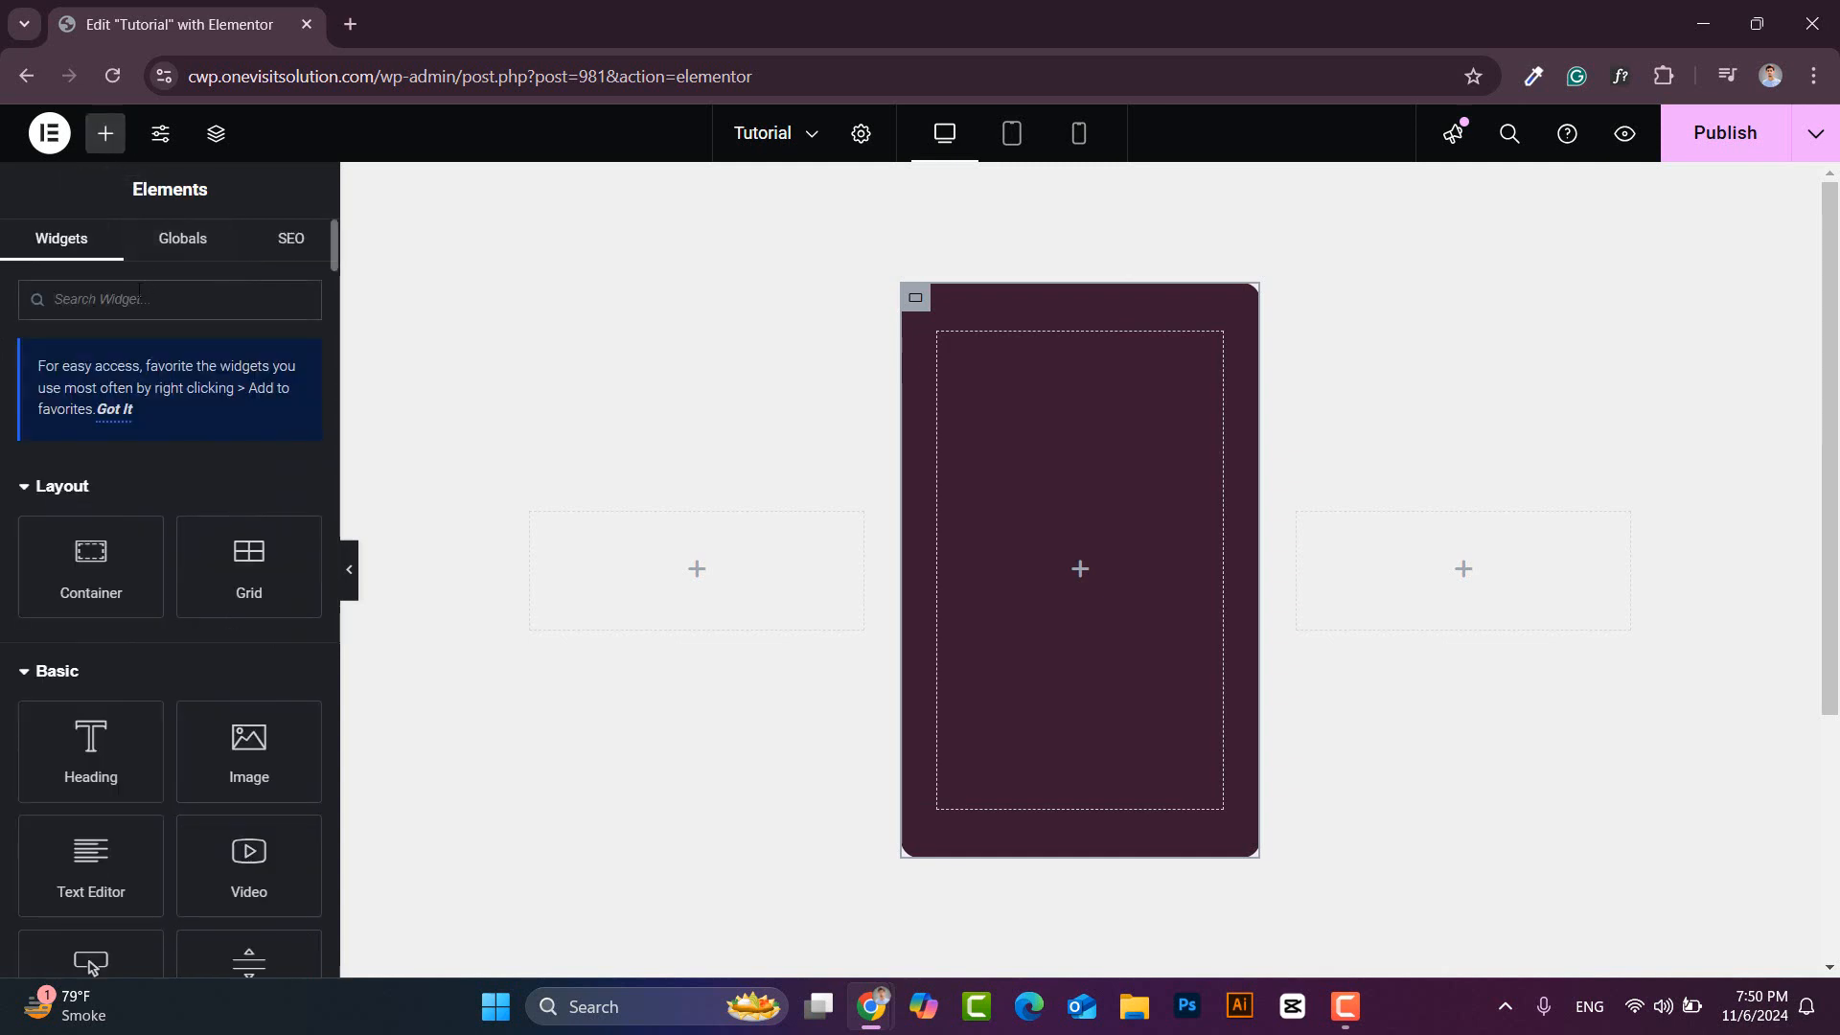
- Add an Image widget to the card showing the photo of the man in the blue T-shirt
{"action": "left_click", "coordinate": [137, 300]}
{"action": "type", "text": "image"}
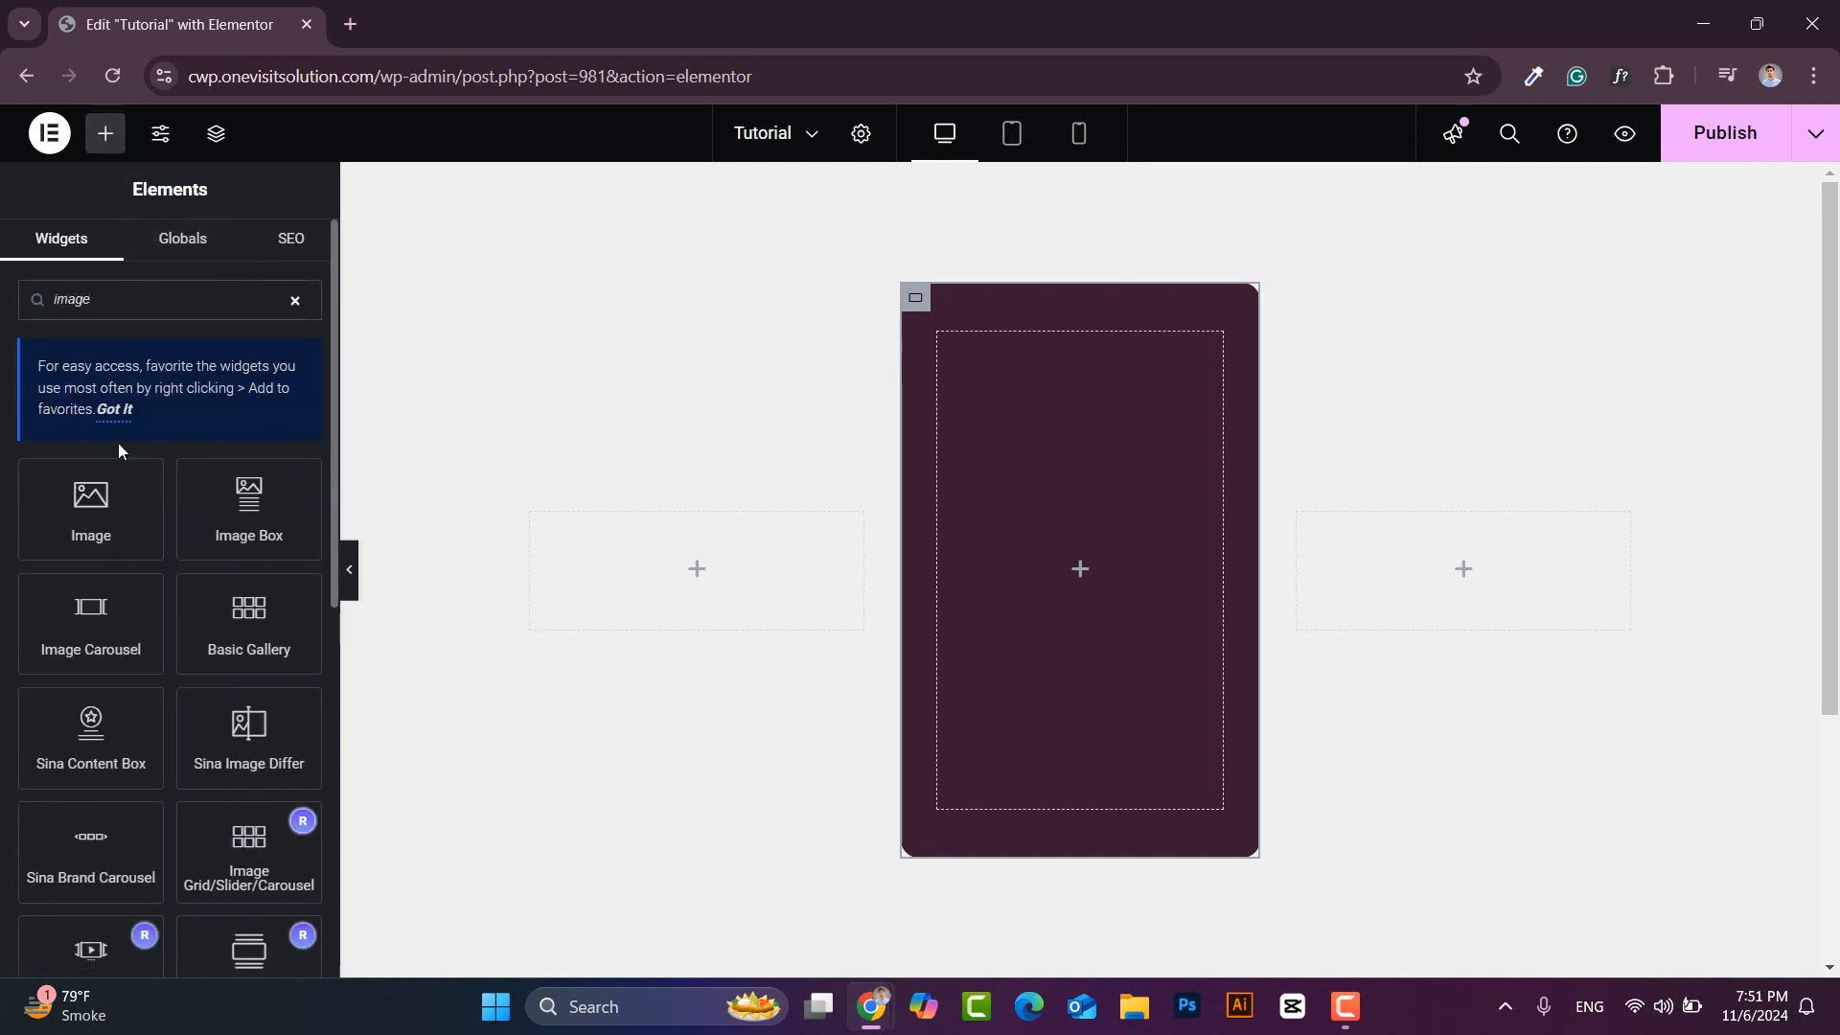
{"action": "left_click_drag", "start_coordinate": [91, 508], "coordinate": [1085, 475]}
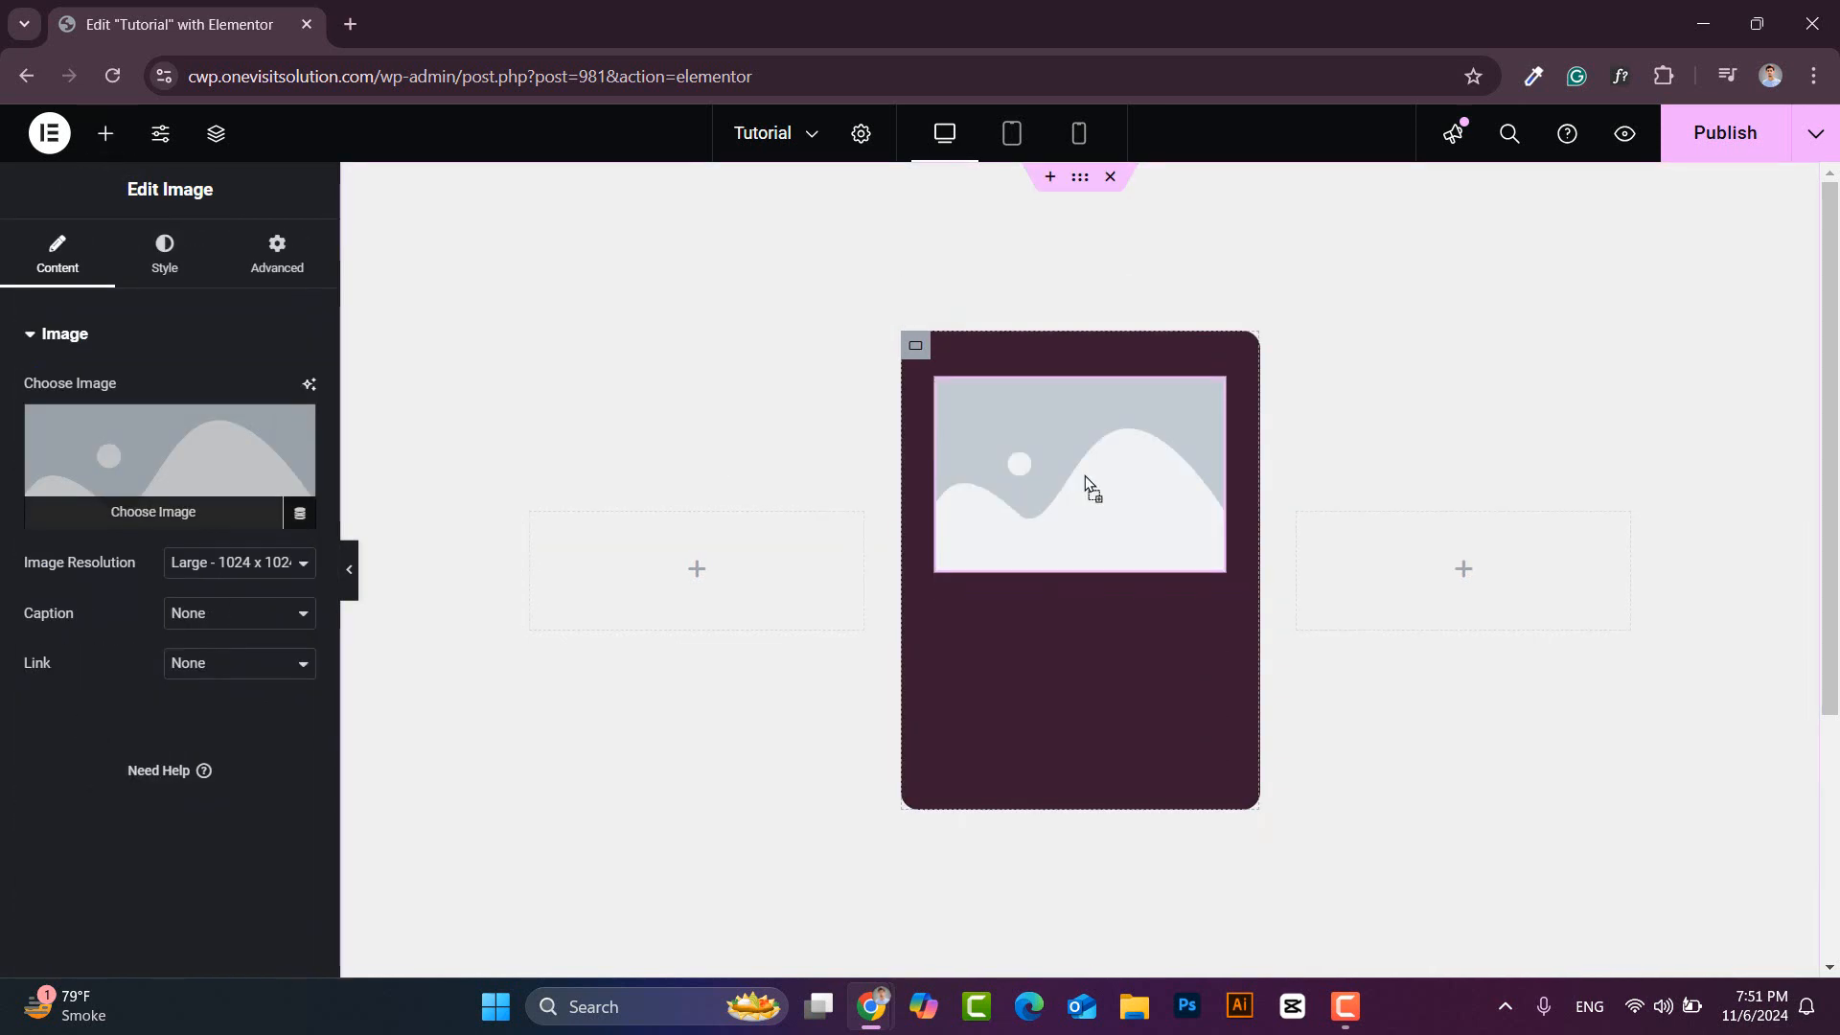
{"action": "left_click", "coordinate": [212, 455]}
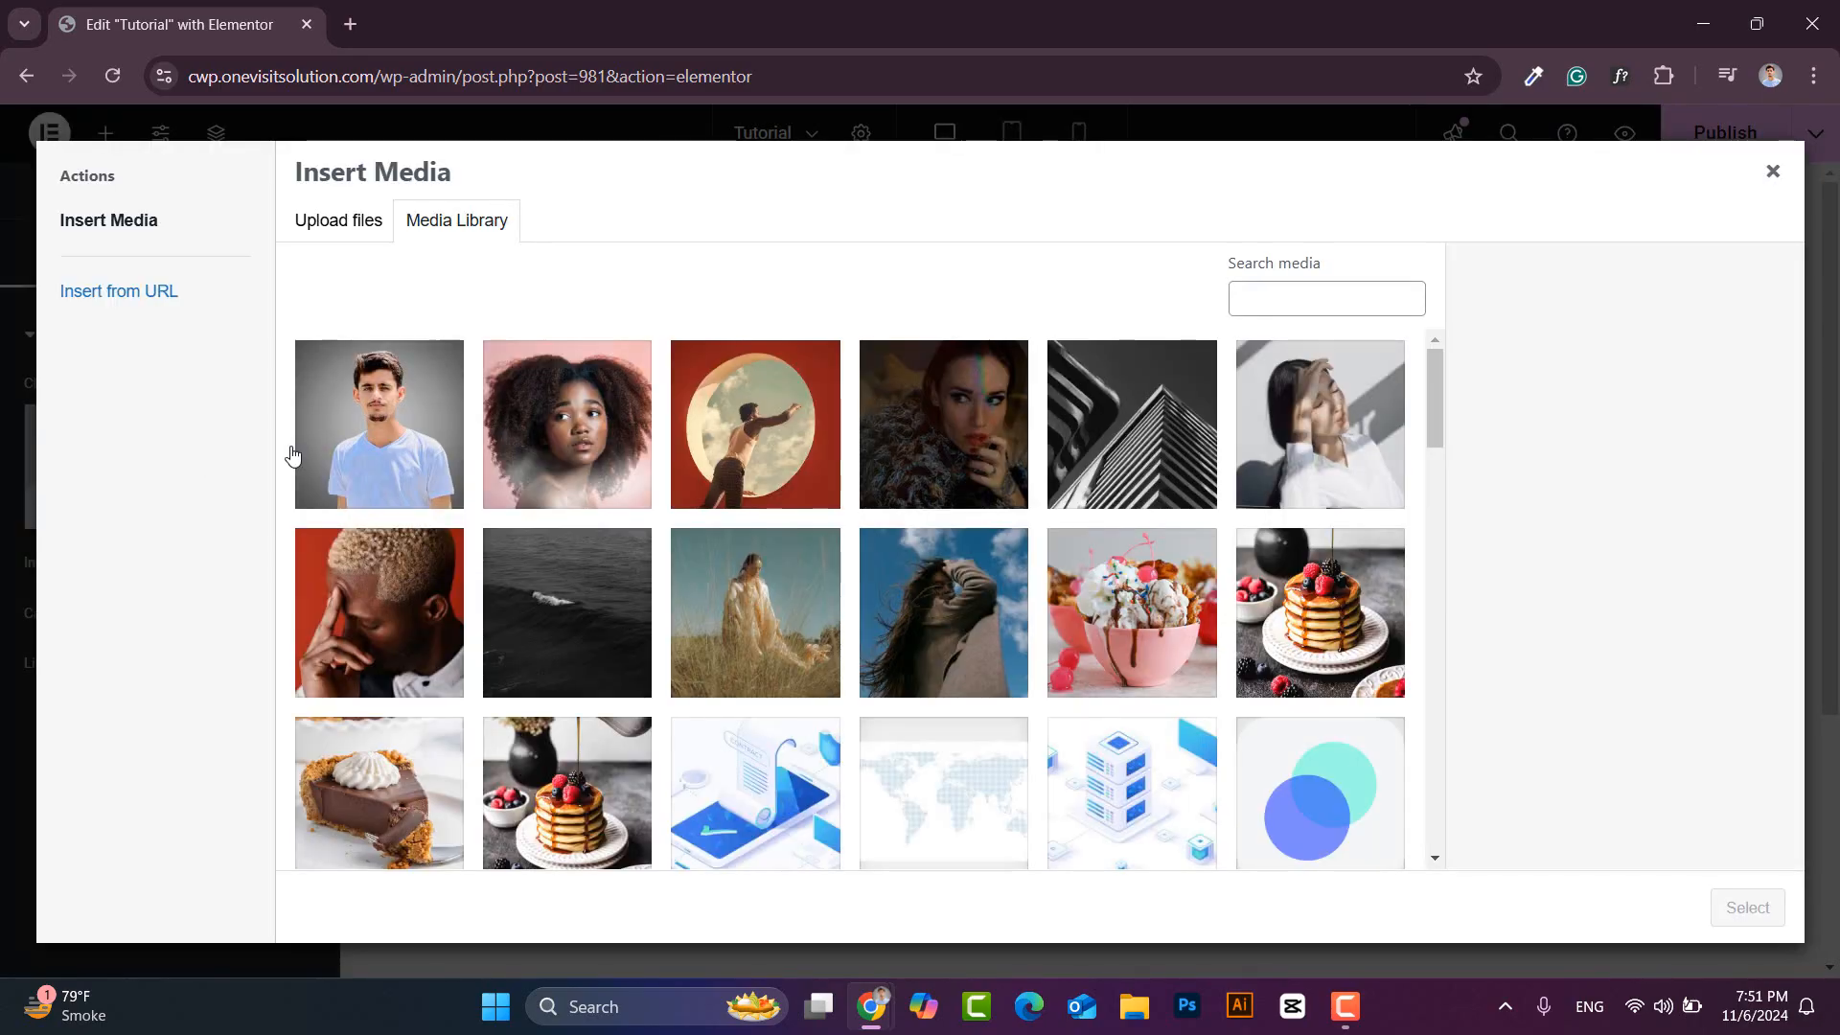
{"action": "left_click", "coordinate": [379, 446]}
{"action": "left_click", "coordinate": [1746, 907]}
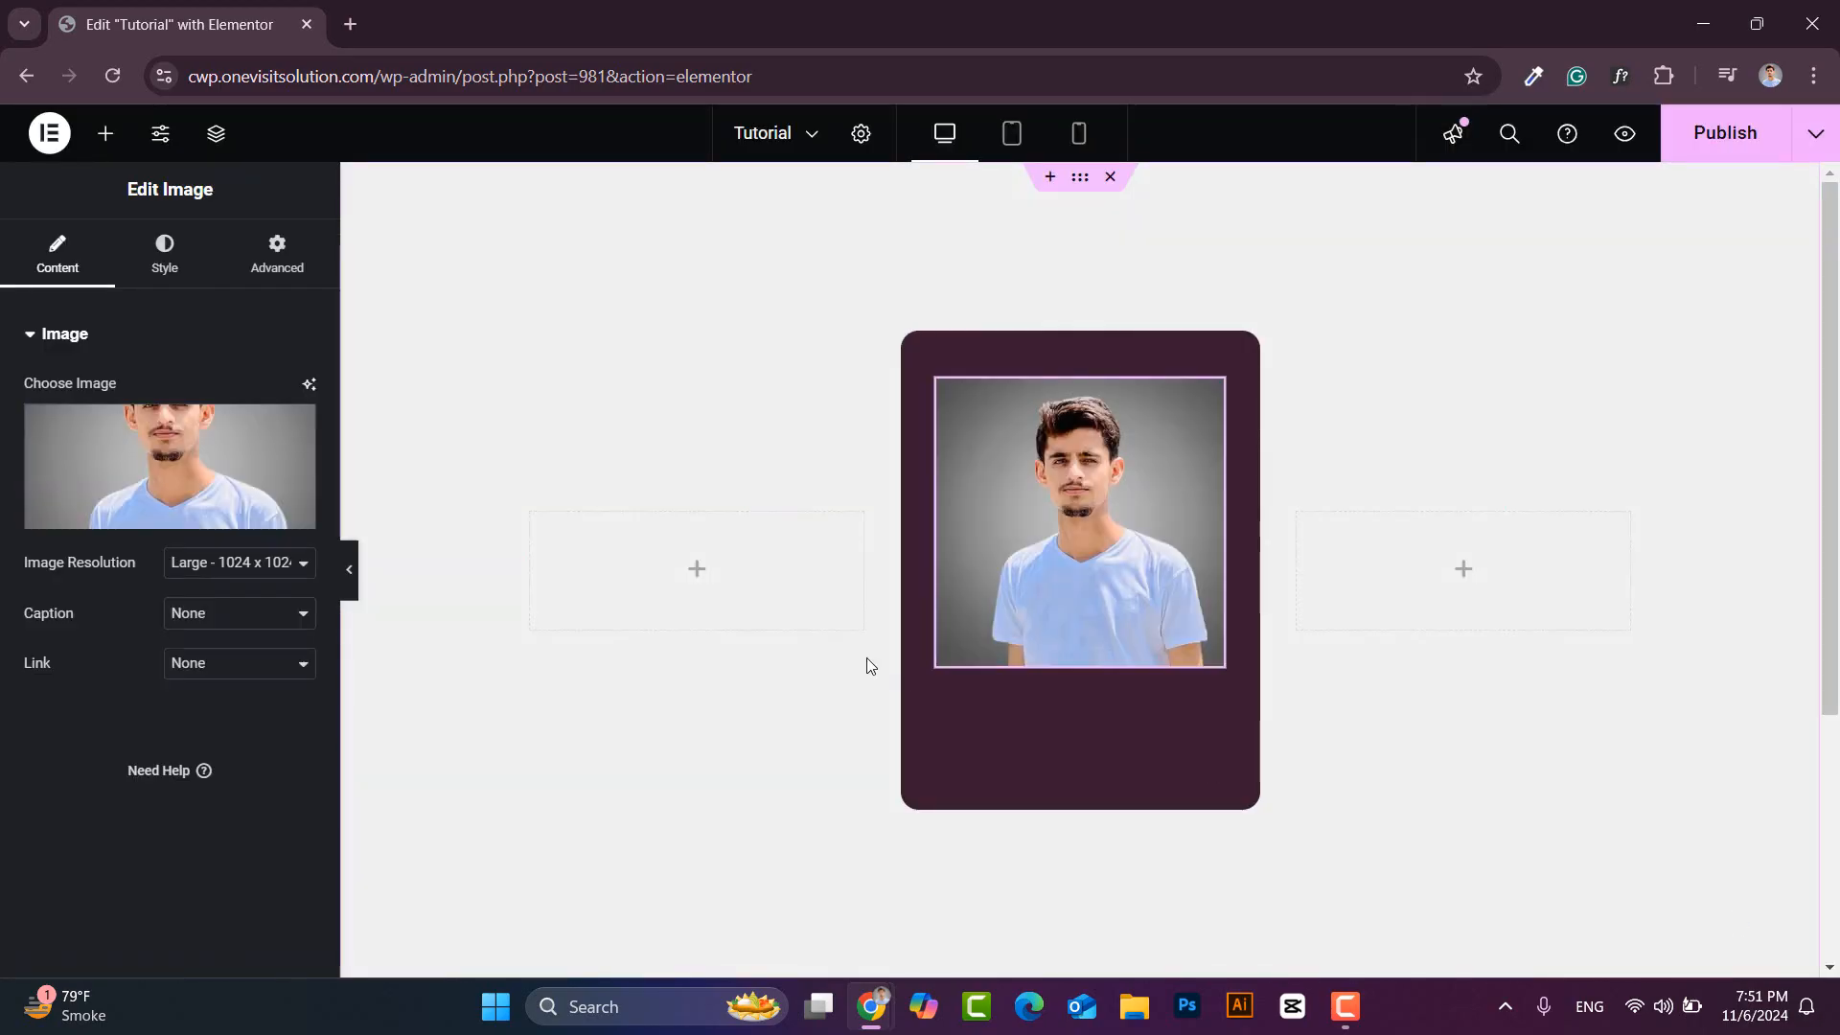
- Style the image as an 80 px wide, centred avatar with border radius 50
{"action": "left_click", "coordinate": [165, 253]}
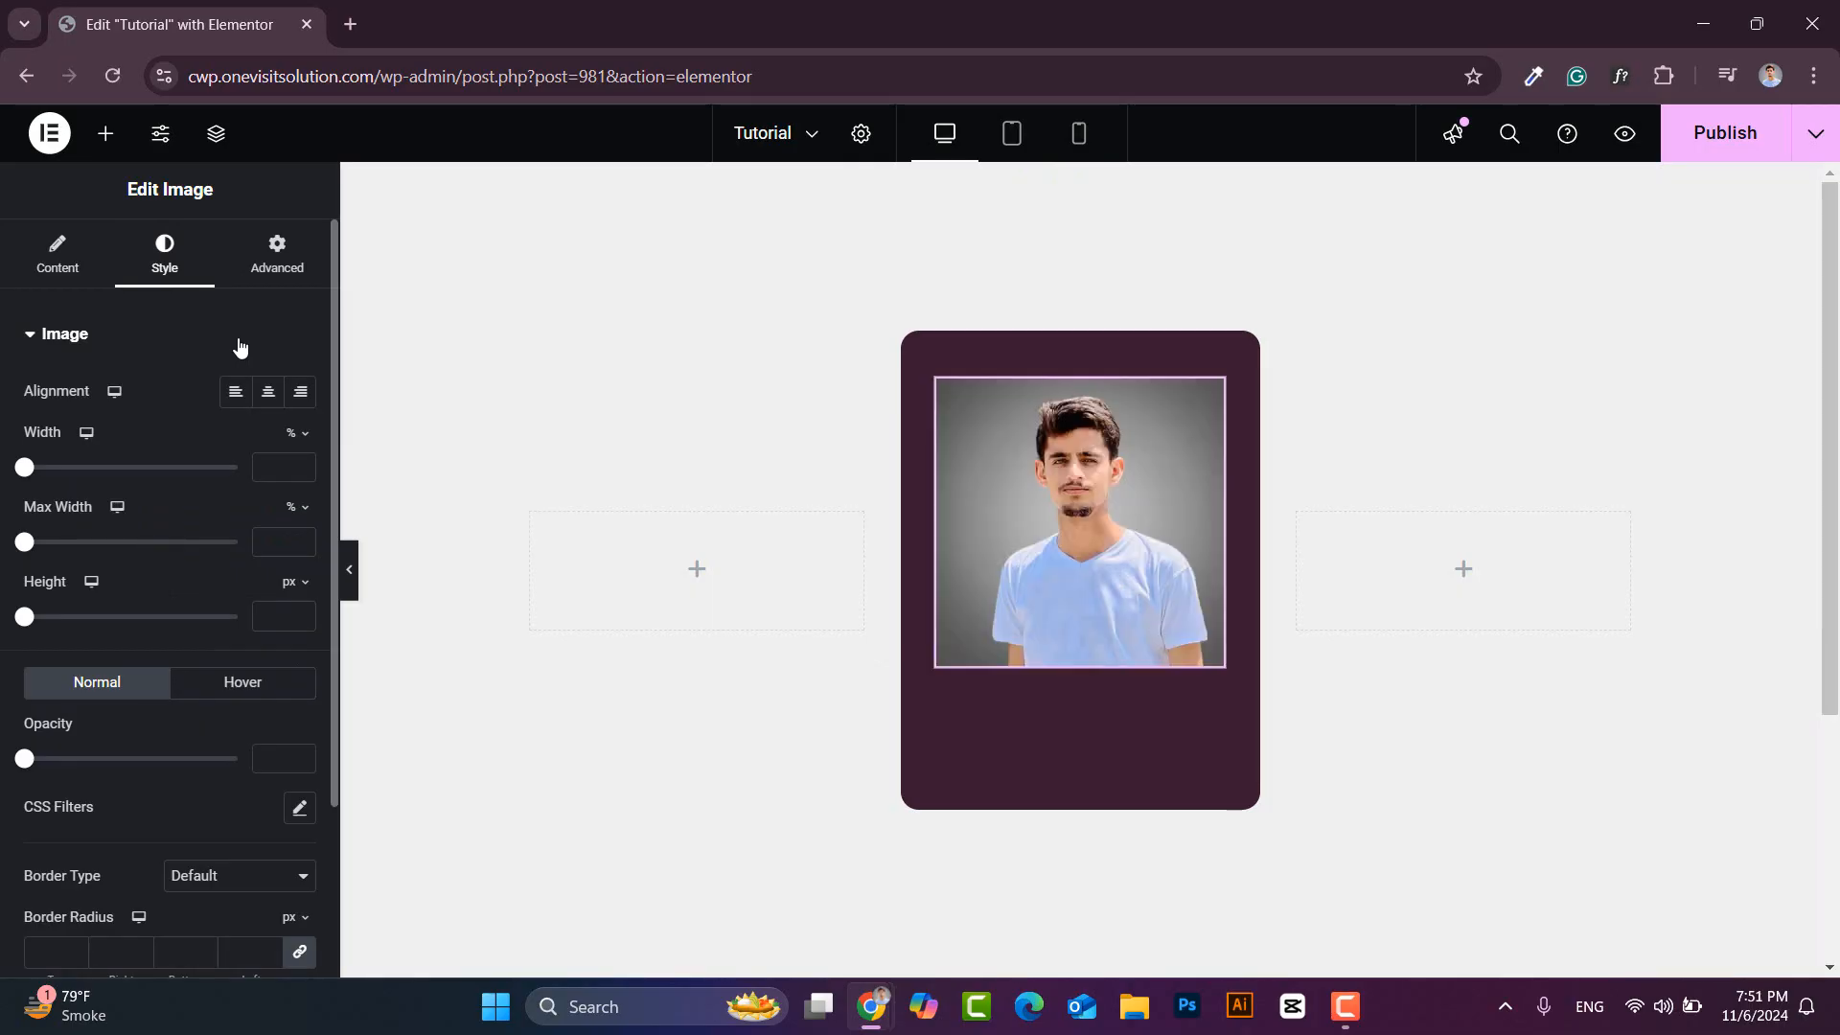
{"action": "left_click", "coordinate": [302, 439]}
{"action": "left_click", "coordinate": [297, 441]}
{"action": "type", "text": "80"}
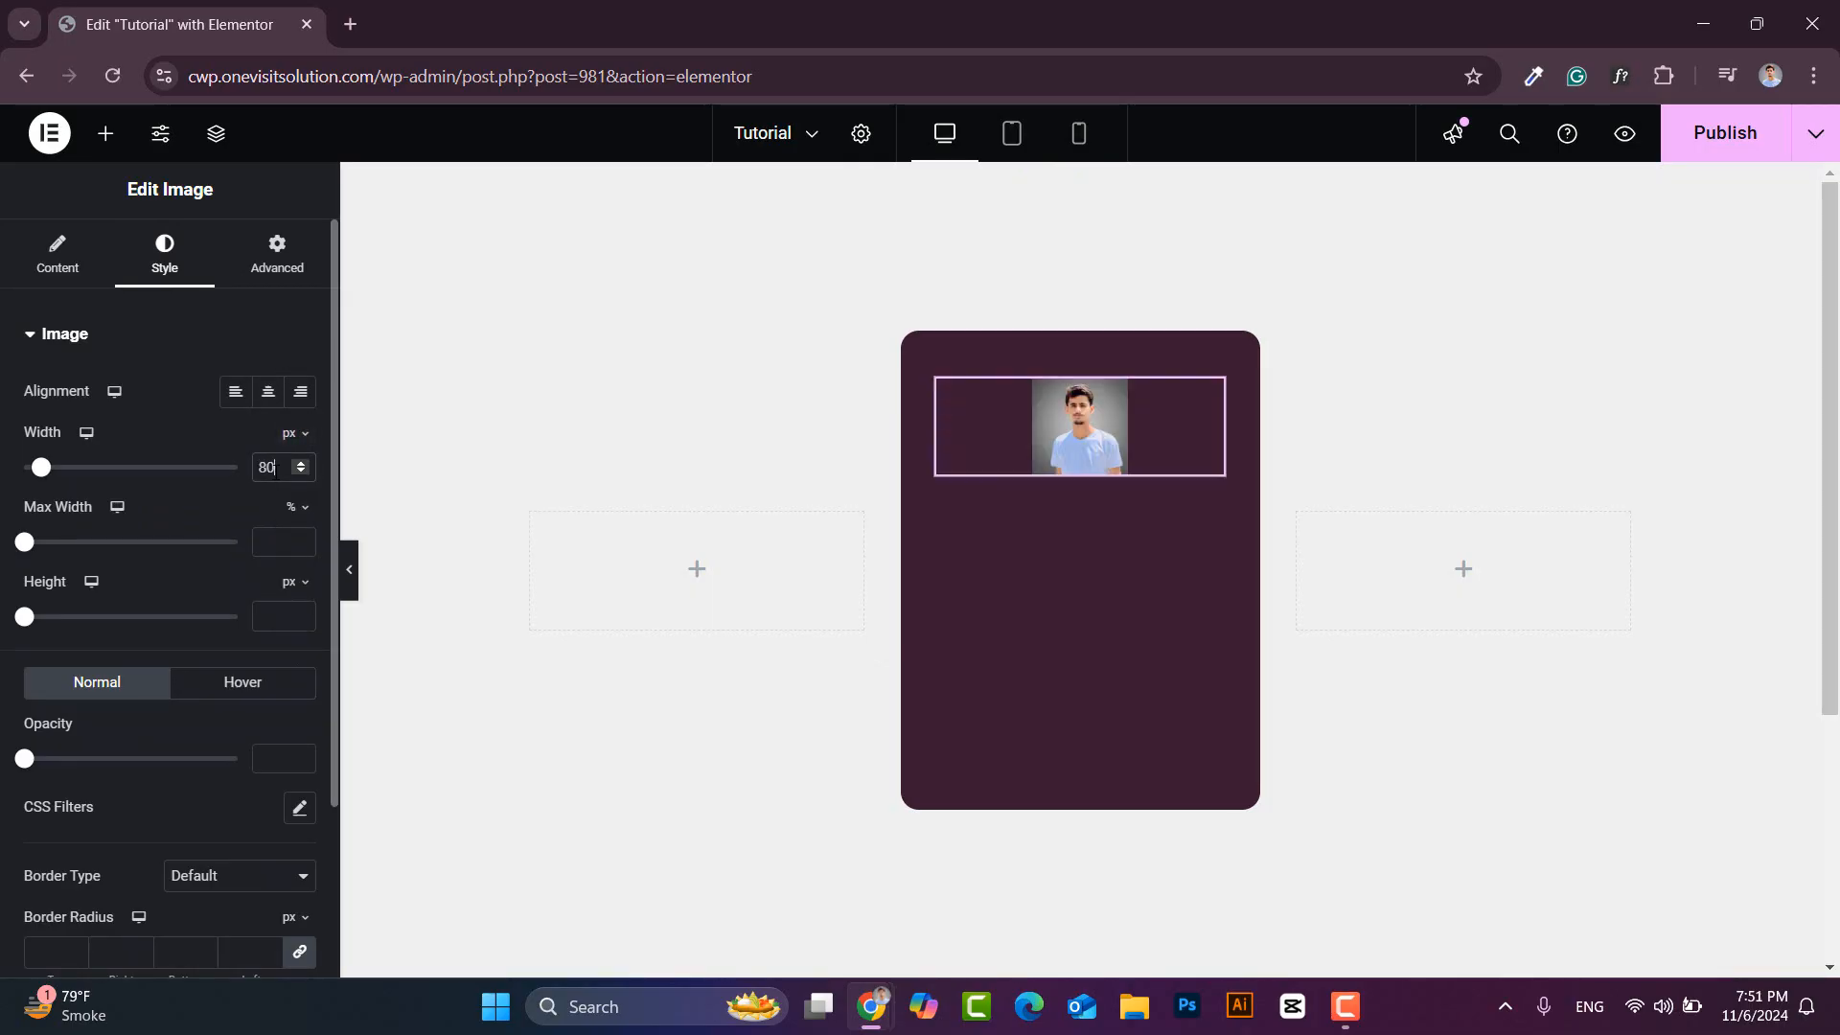
{"action": "left_click", "coordinate": [270, 399]}
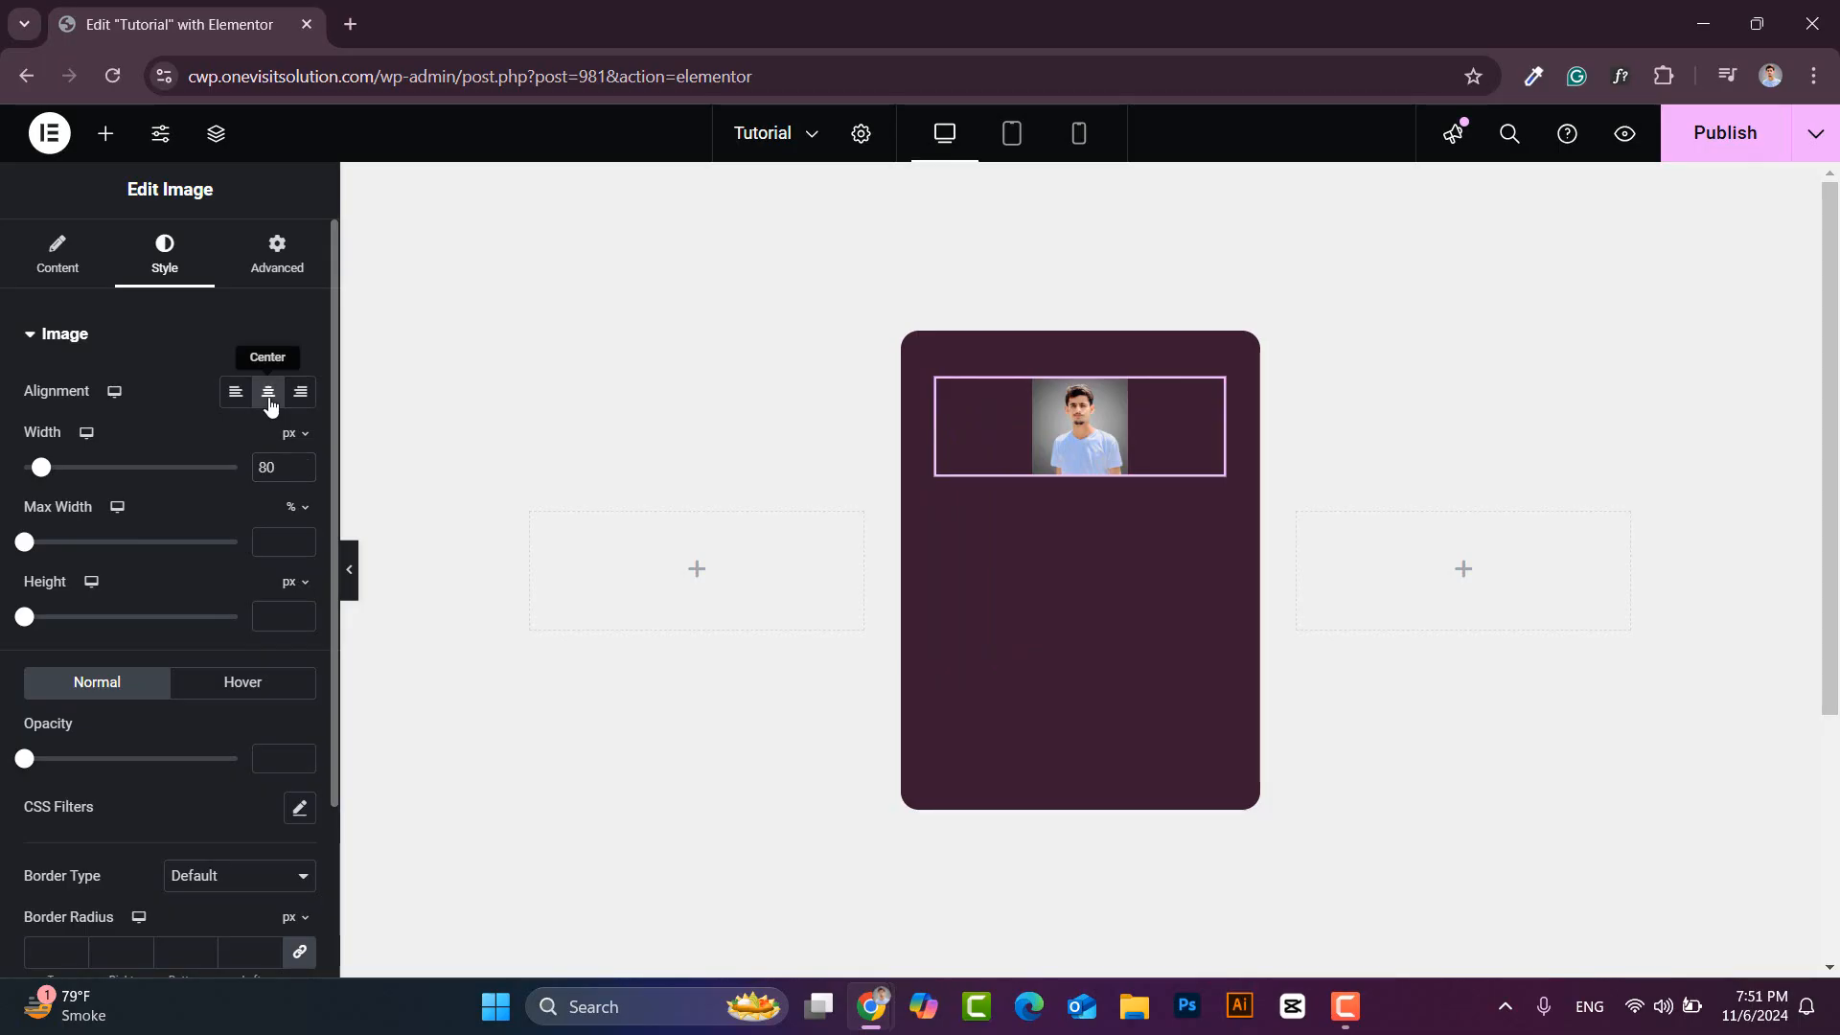
{"action": "scroll", "coordinate": [191, 818], "scroll_direction": "down", "scroll_amount": 1}
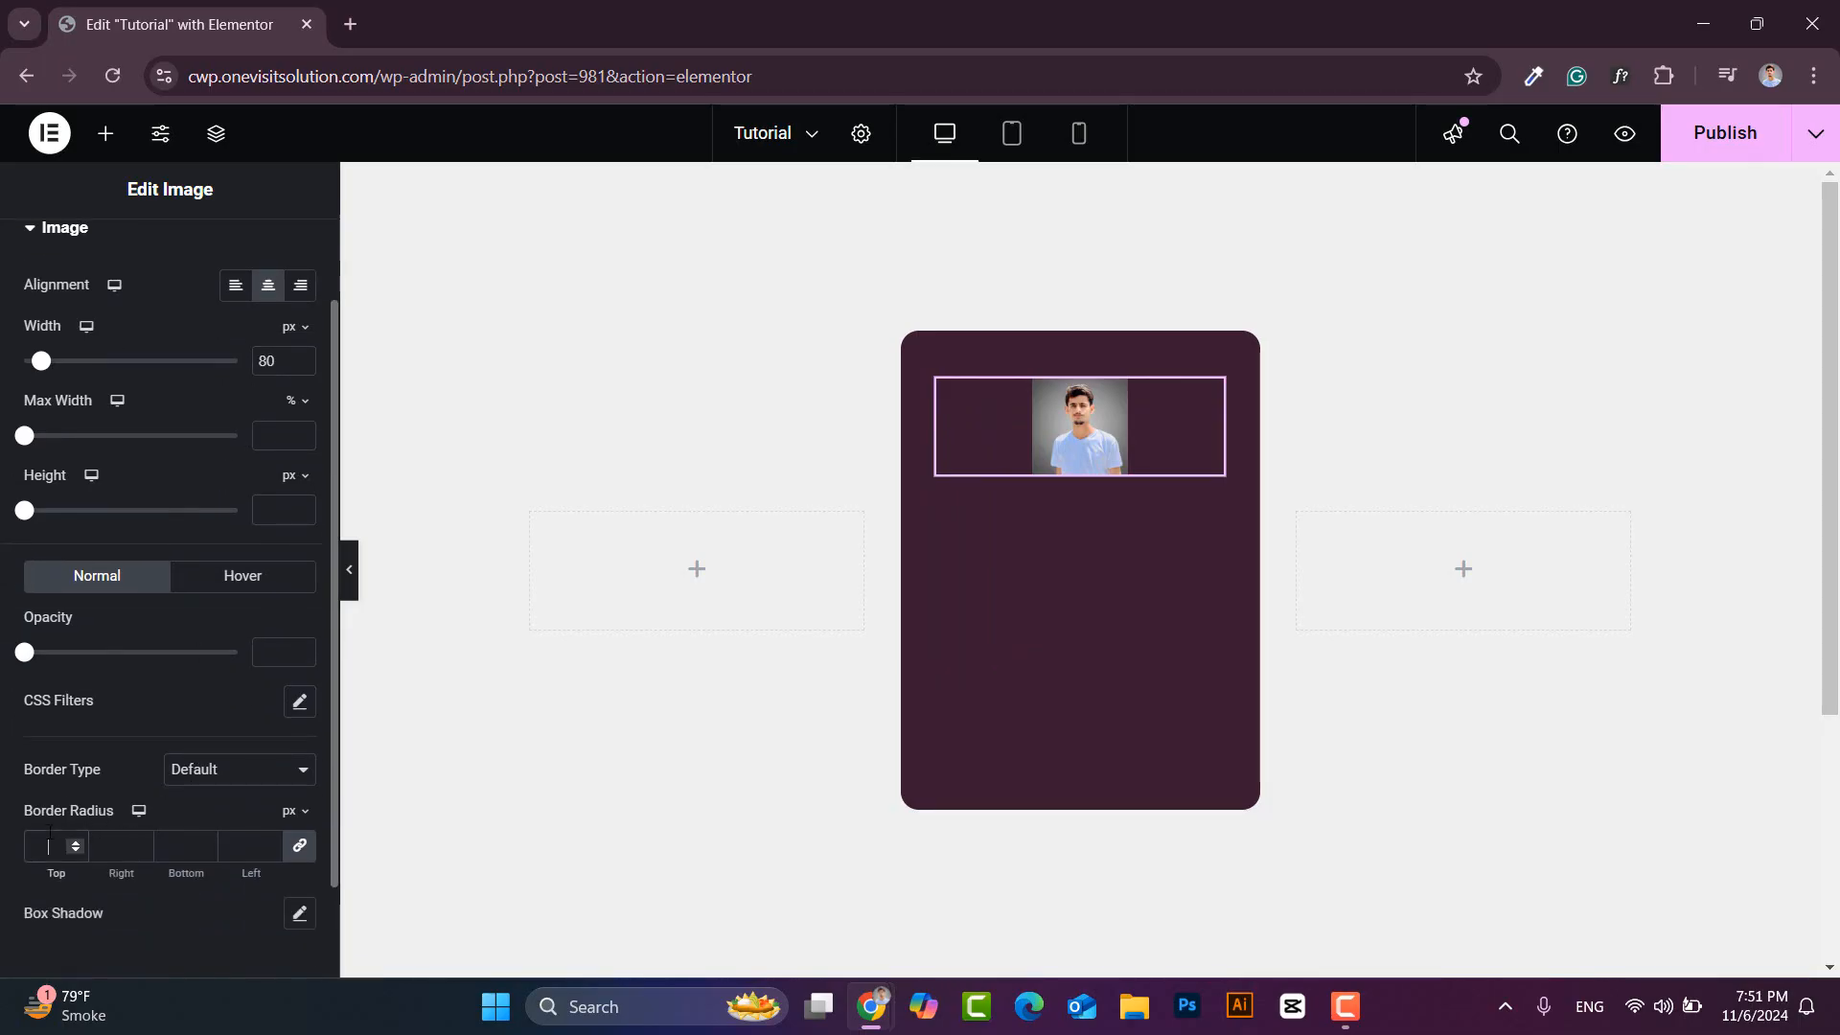
{"action": "type", "text": "50"}
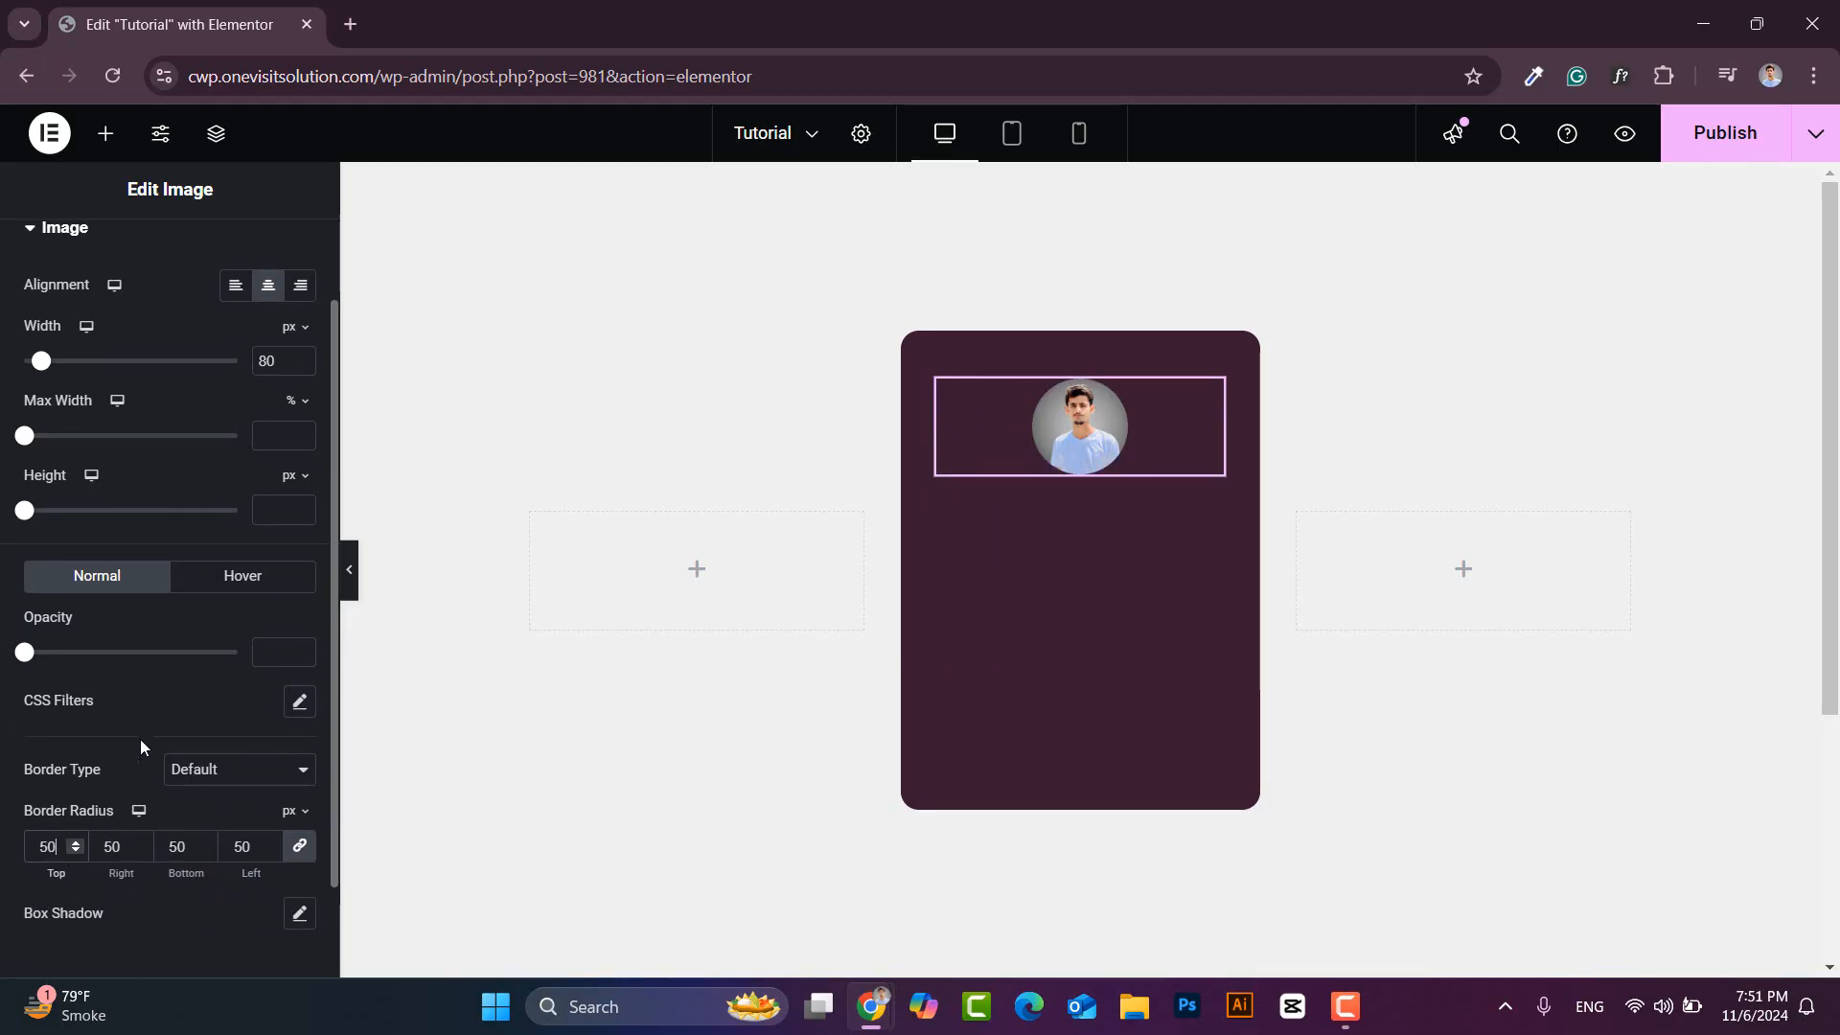
{"action": "scroll", "coordinate": [163, 703], "scroll_direction": "up", "scroll_amount": 1}
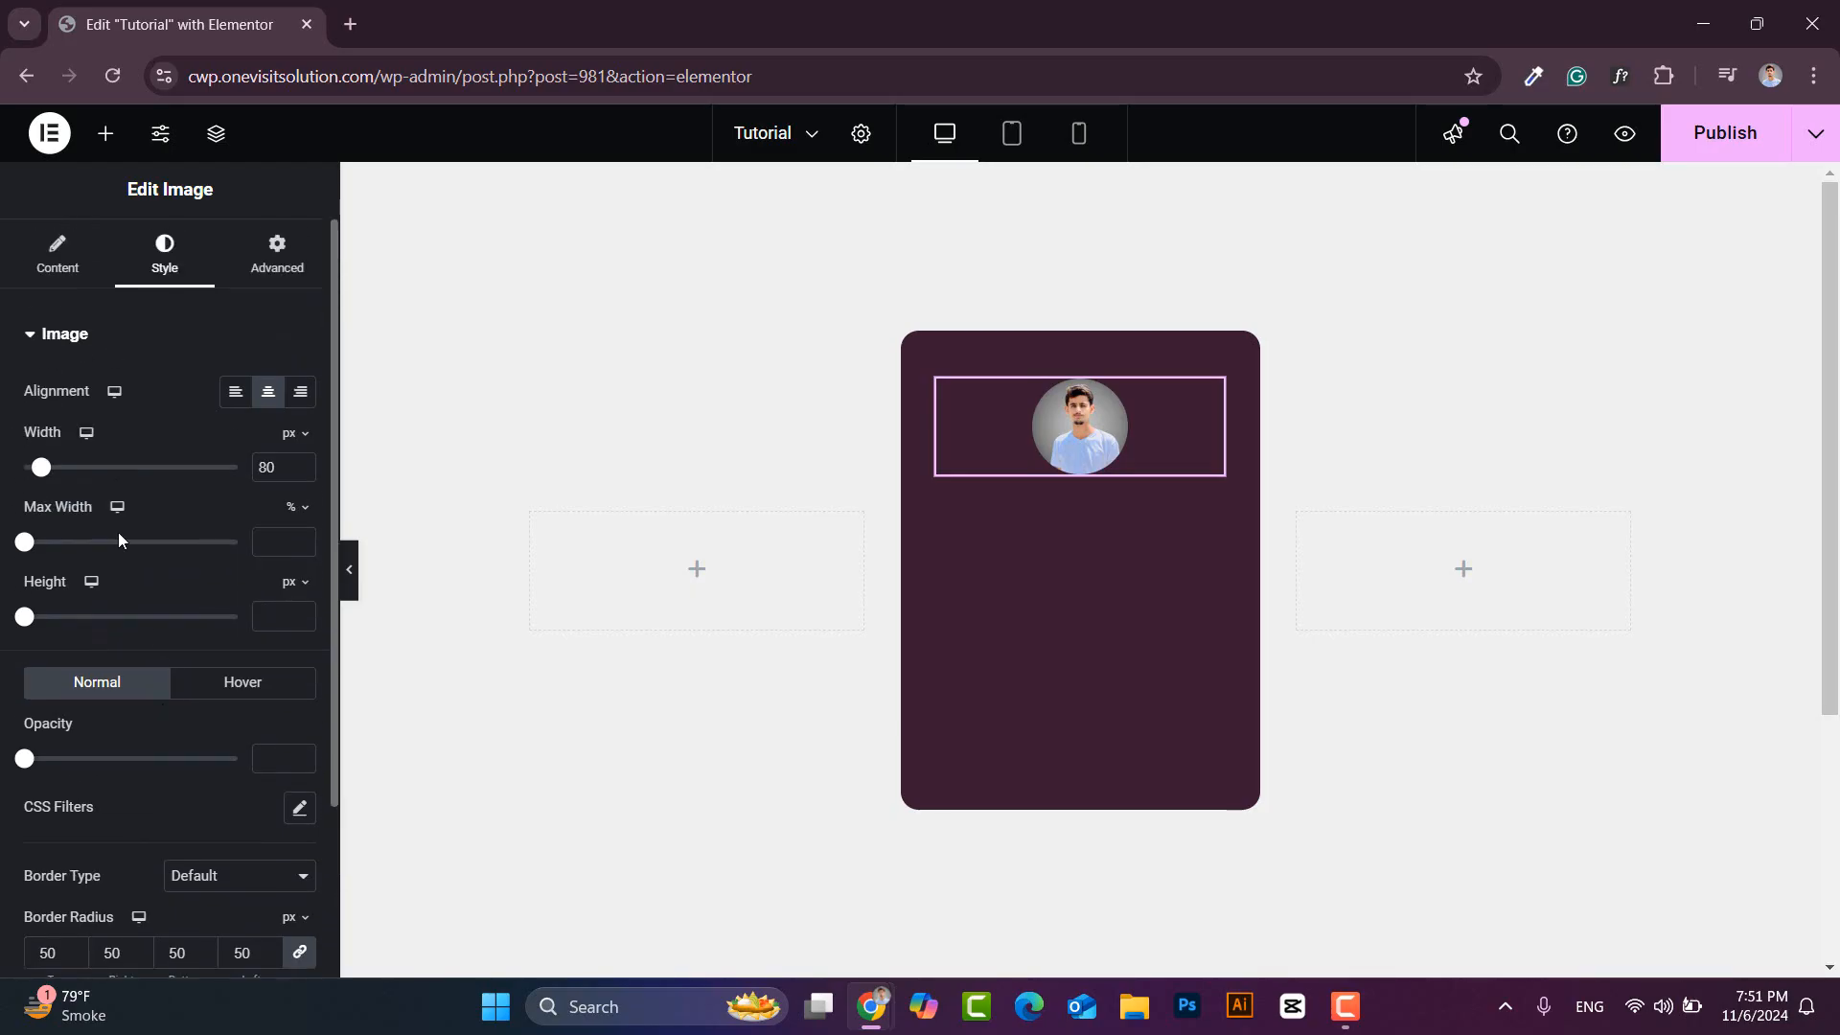
{"action": "left_click", "coordinate": [105, 133]}
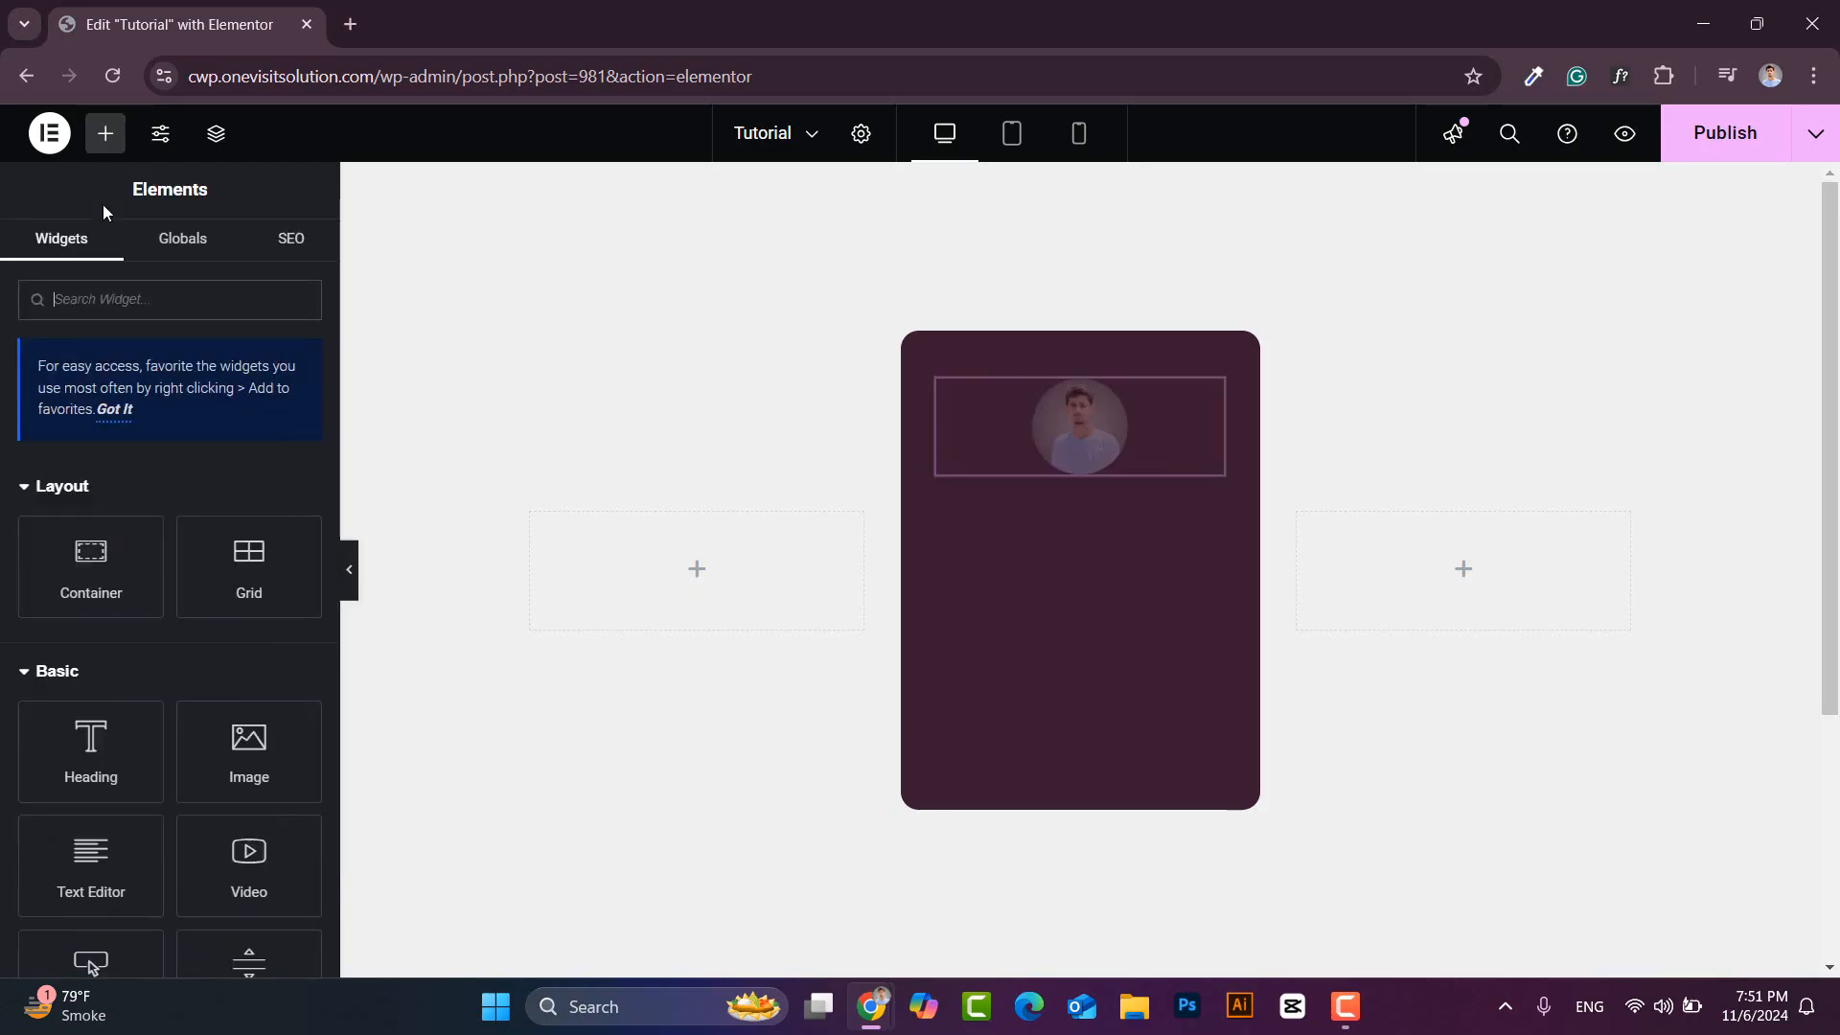
{"action": "left_click", "coordinate": [106, 305]}
{"action": "type", "text": "headi"}
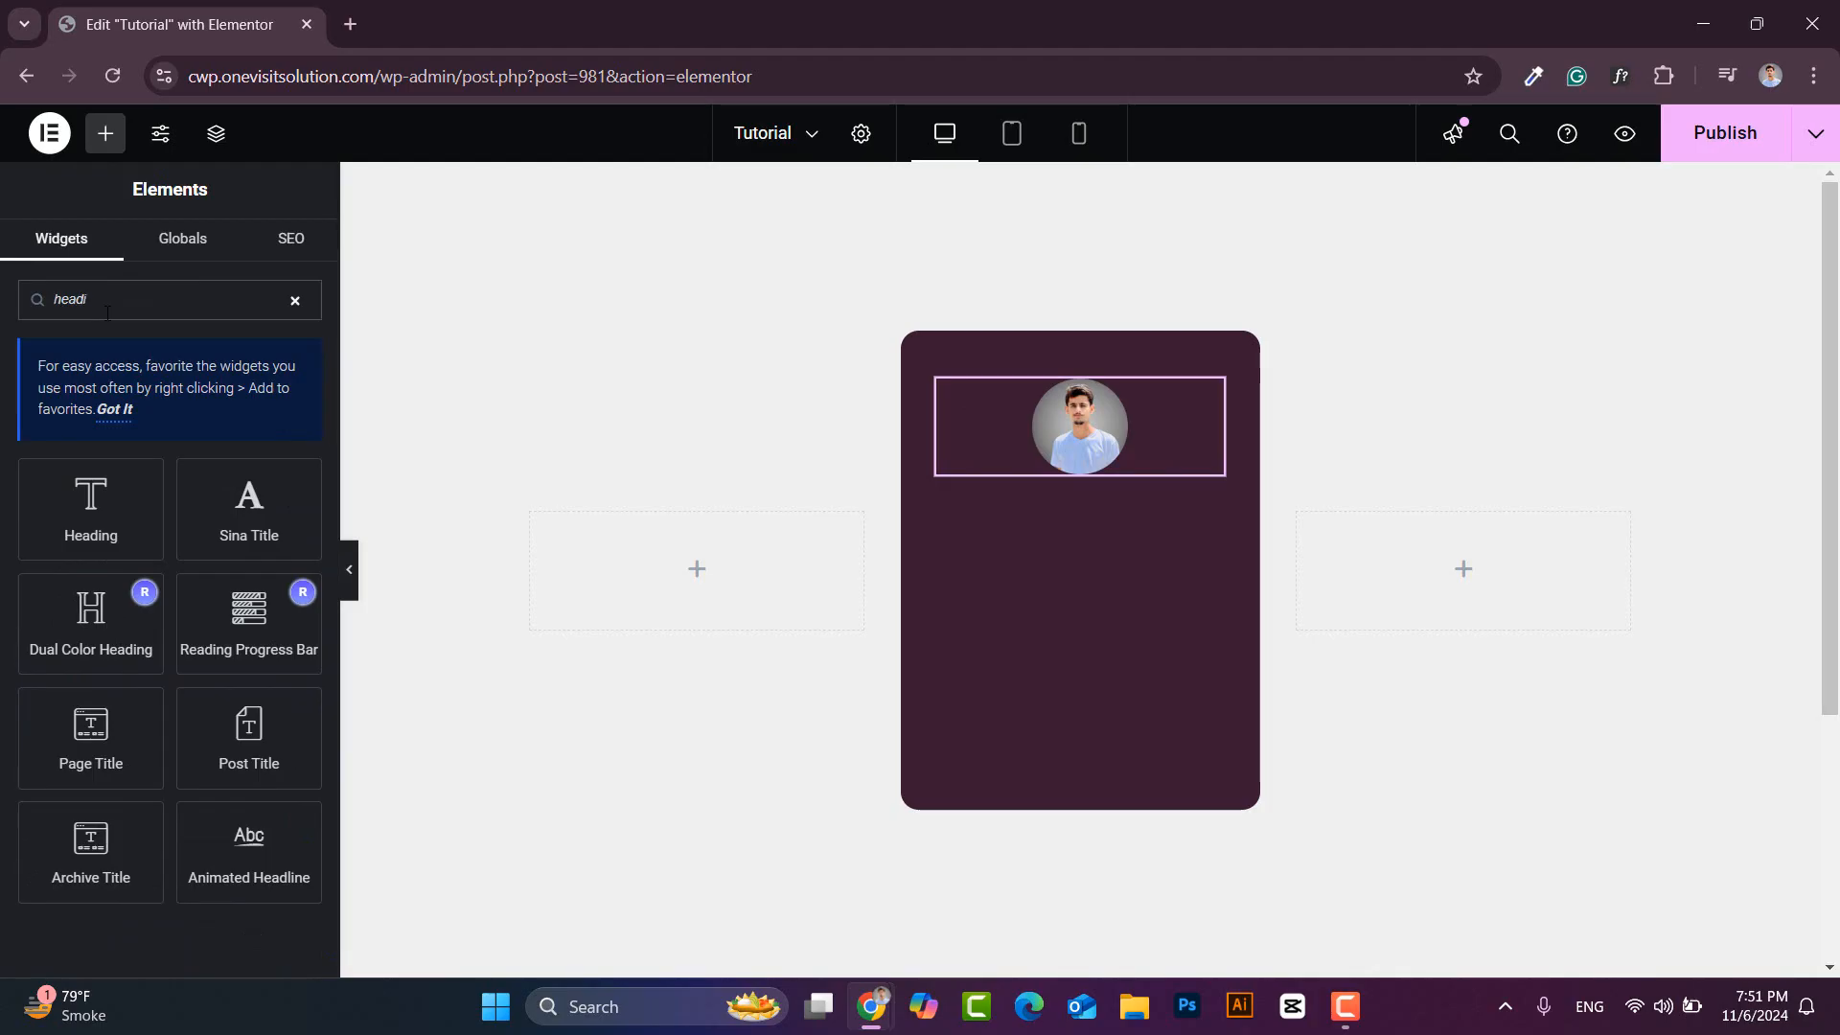
{"action": "left_click_drag", "start_coordinate": [119, 517], "coordinate": [1100, 462]}
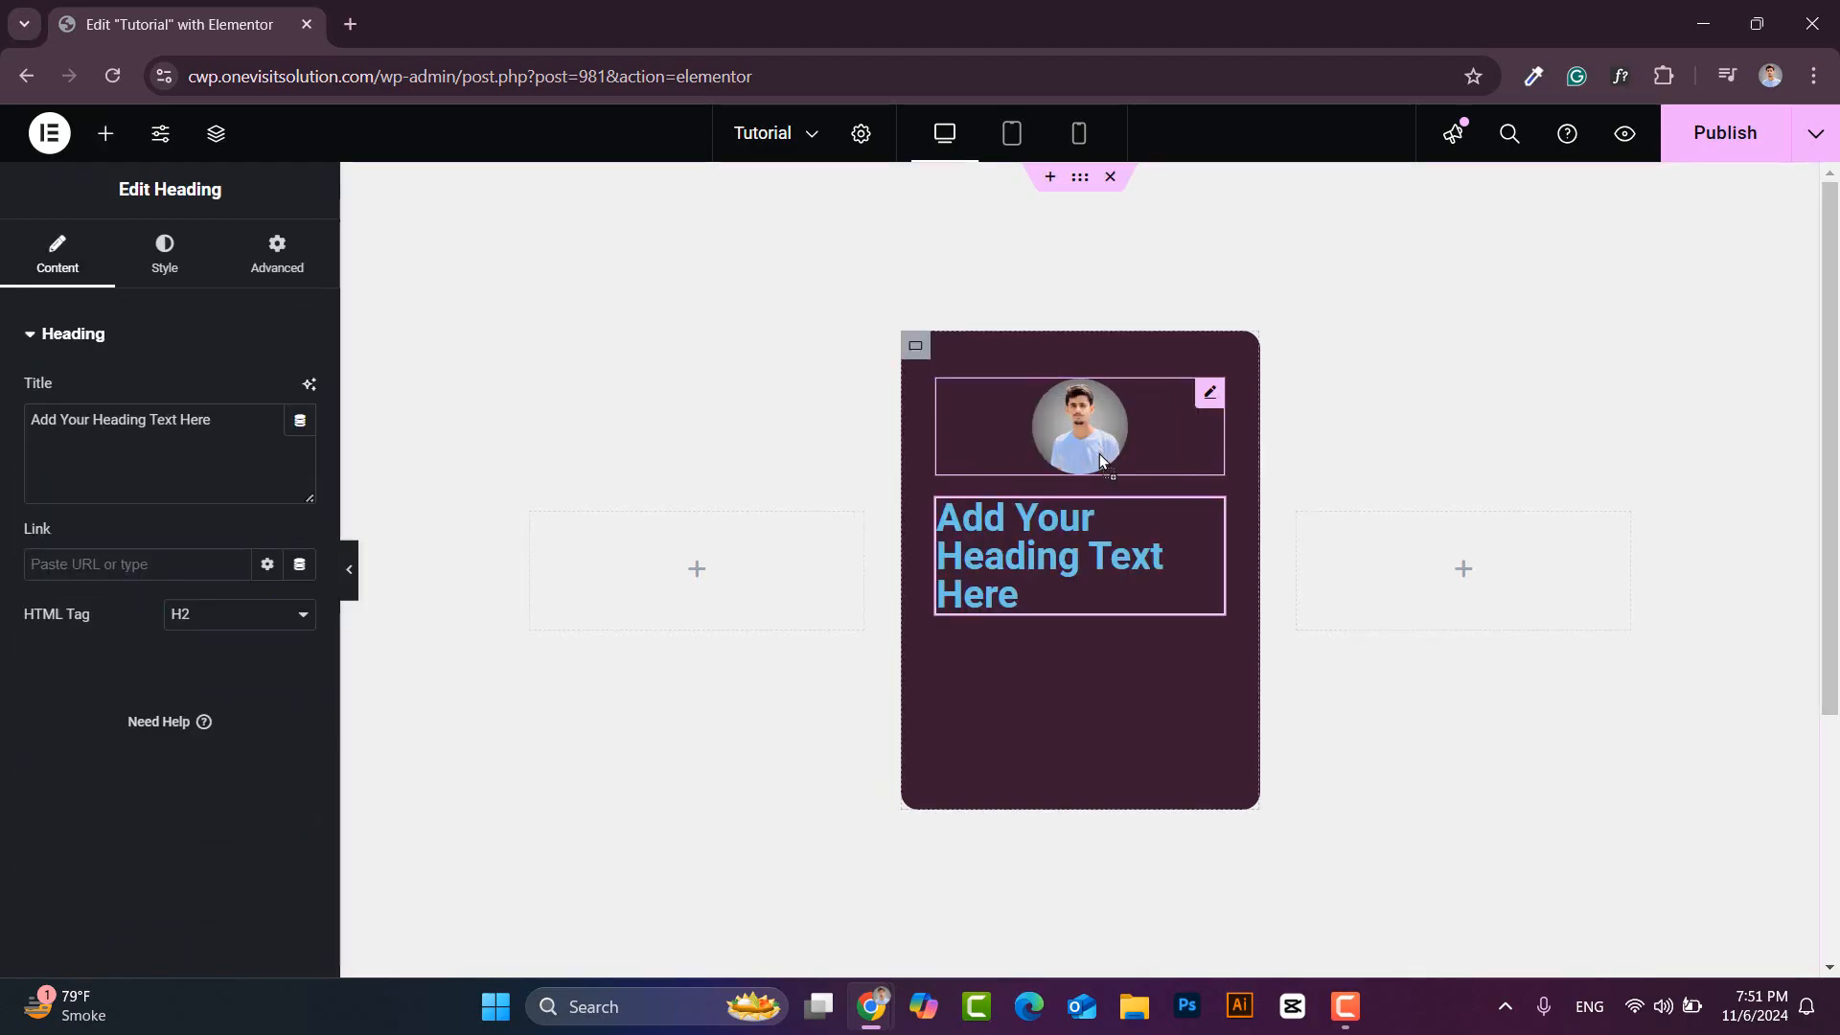
{"action": "left_click_drag", "start_coordinate": [213, 420], "coordinate": [30, 420]}
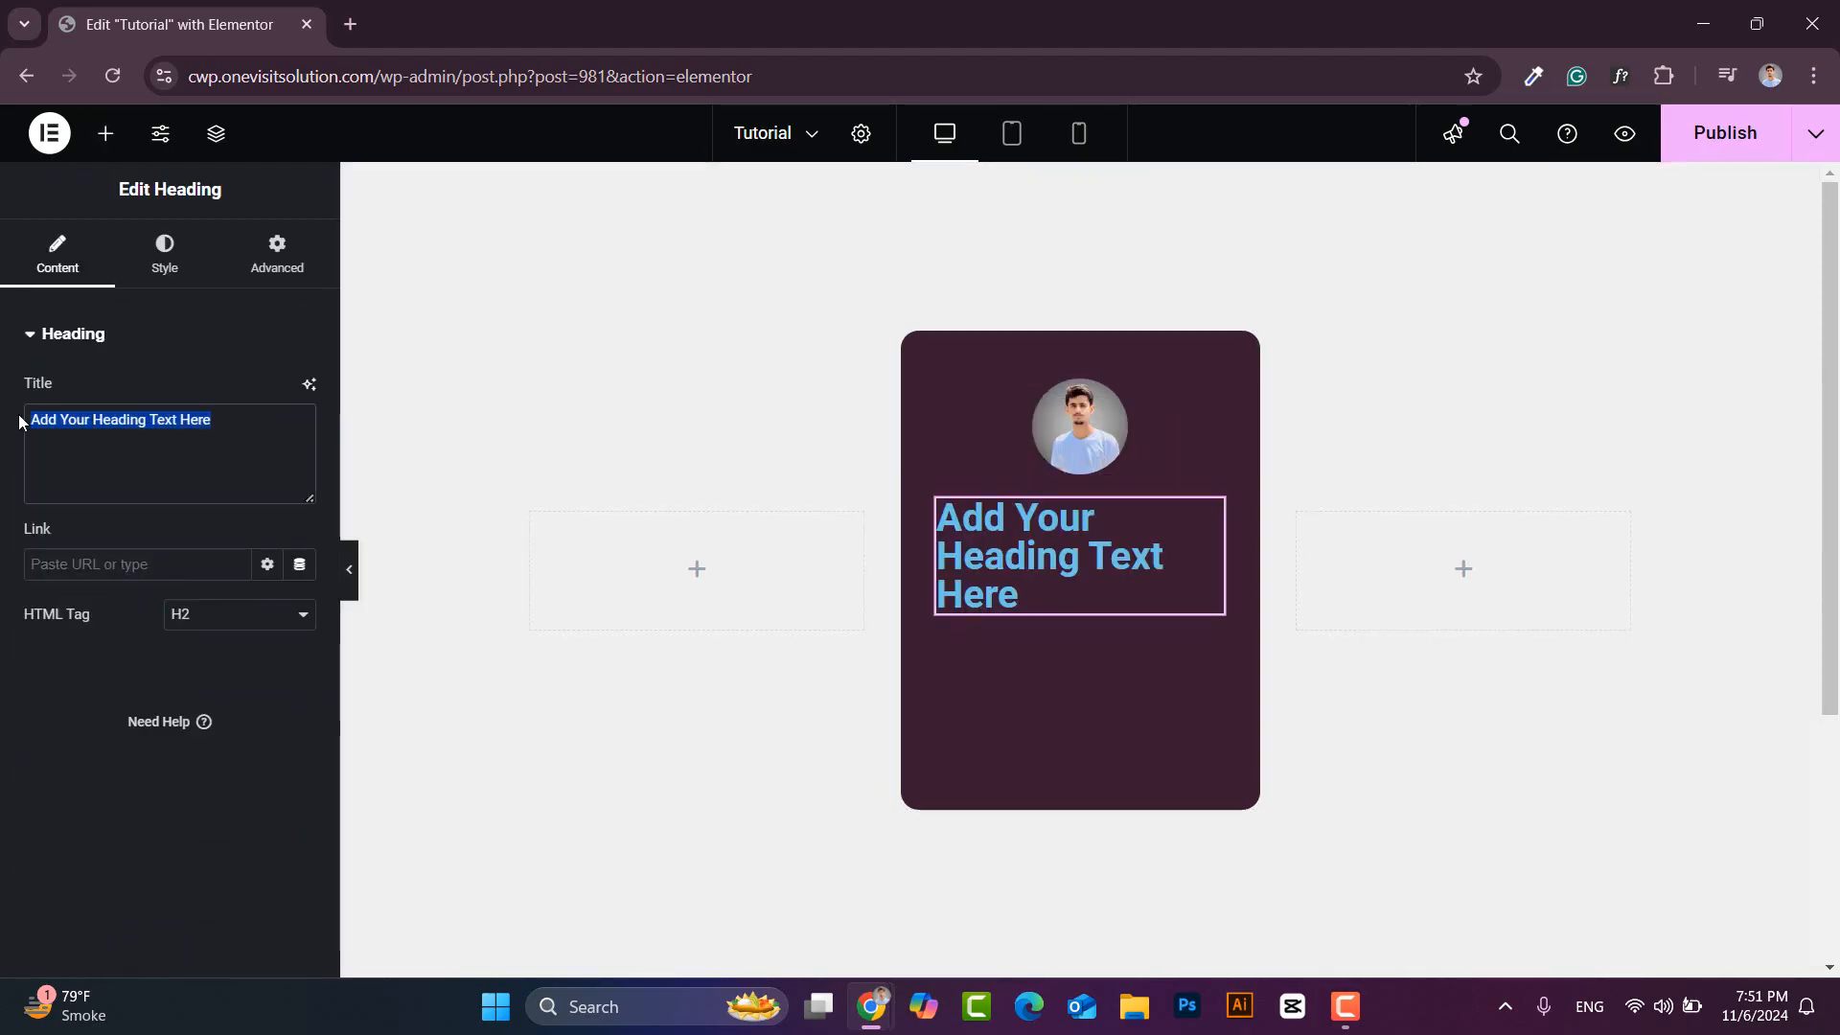
{"action": "type", "text": "@CustomWP"}
- Centre the heading and colour it #C1C1C1
{"action": "left_click", "coordinate": [165, 251]}
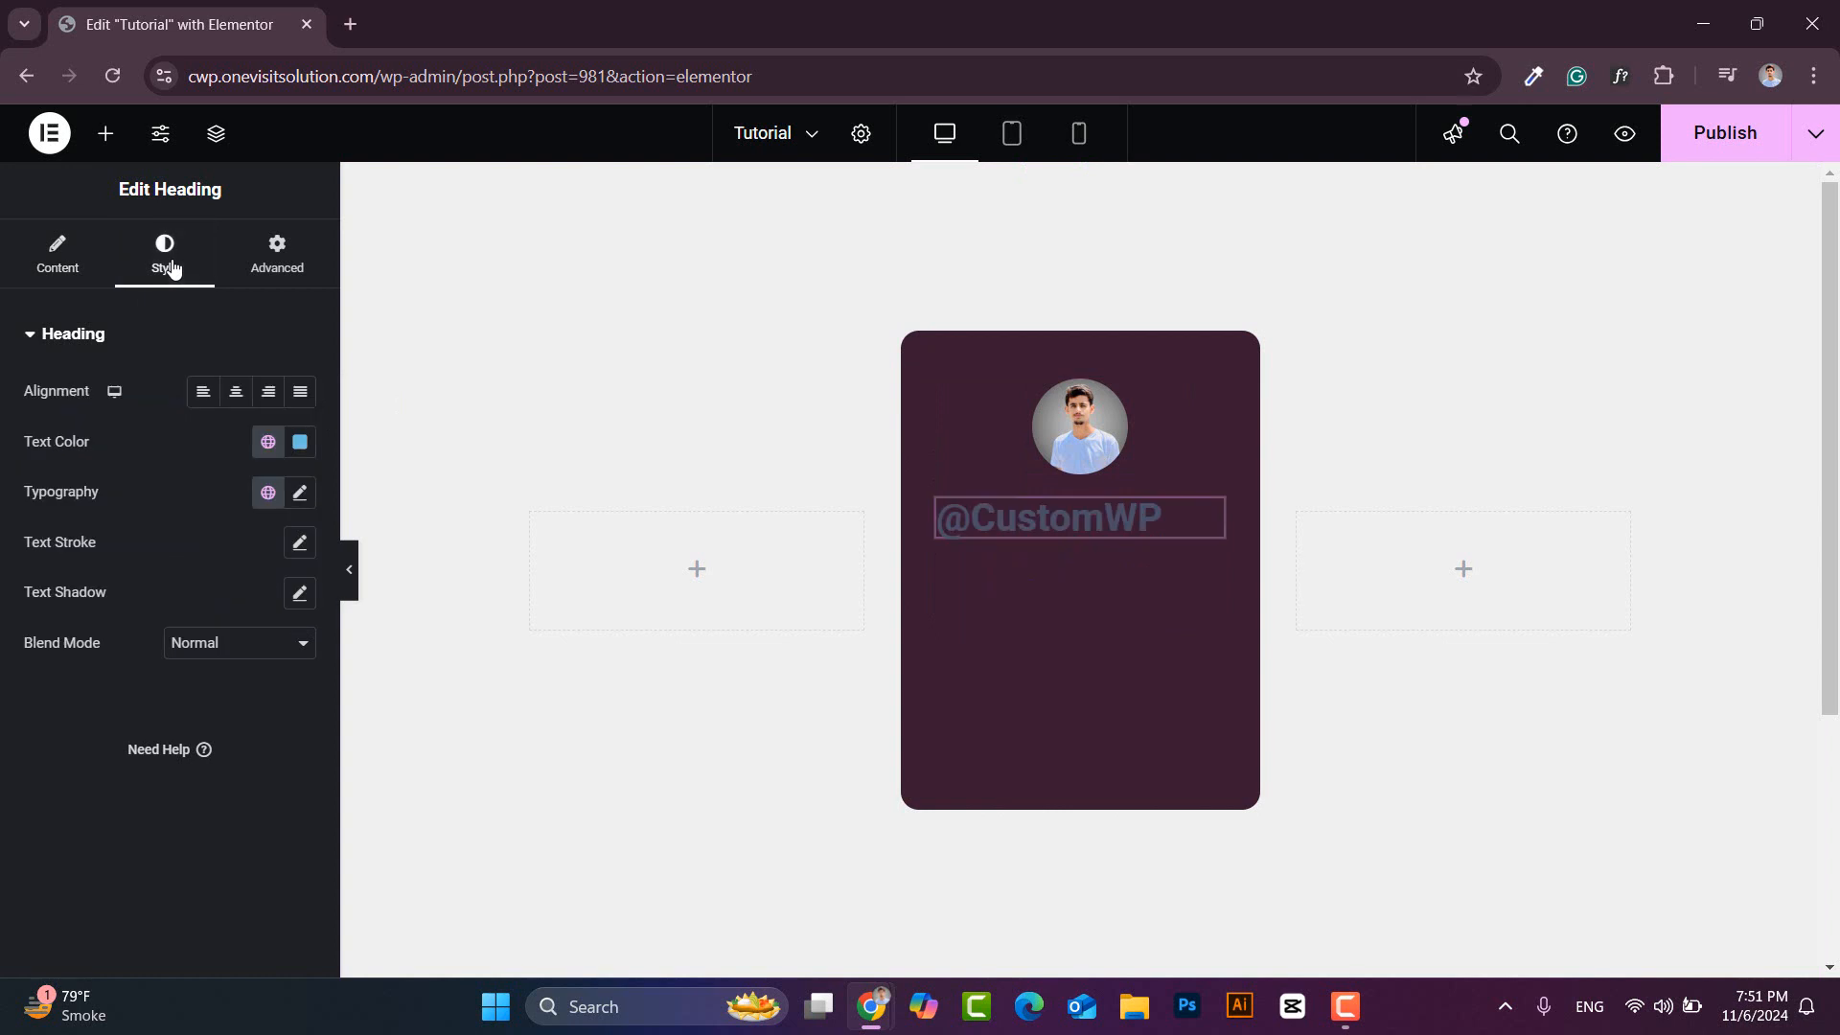
{"action": "left_click", "coordinate": [237, 393]}
{"action": "left_click", "coordinate": [299, 442]}
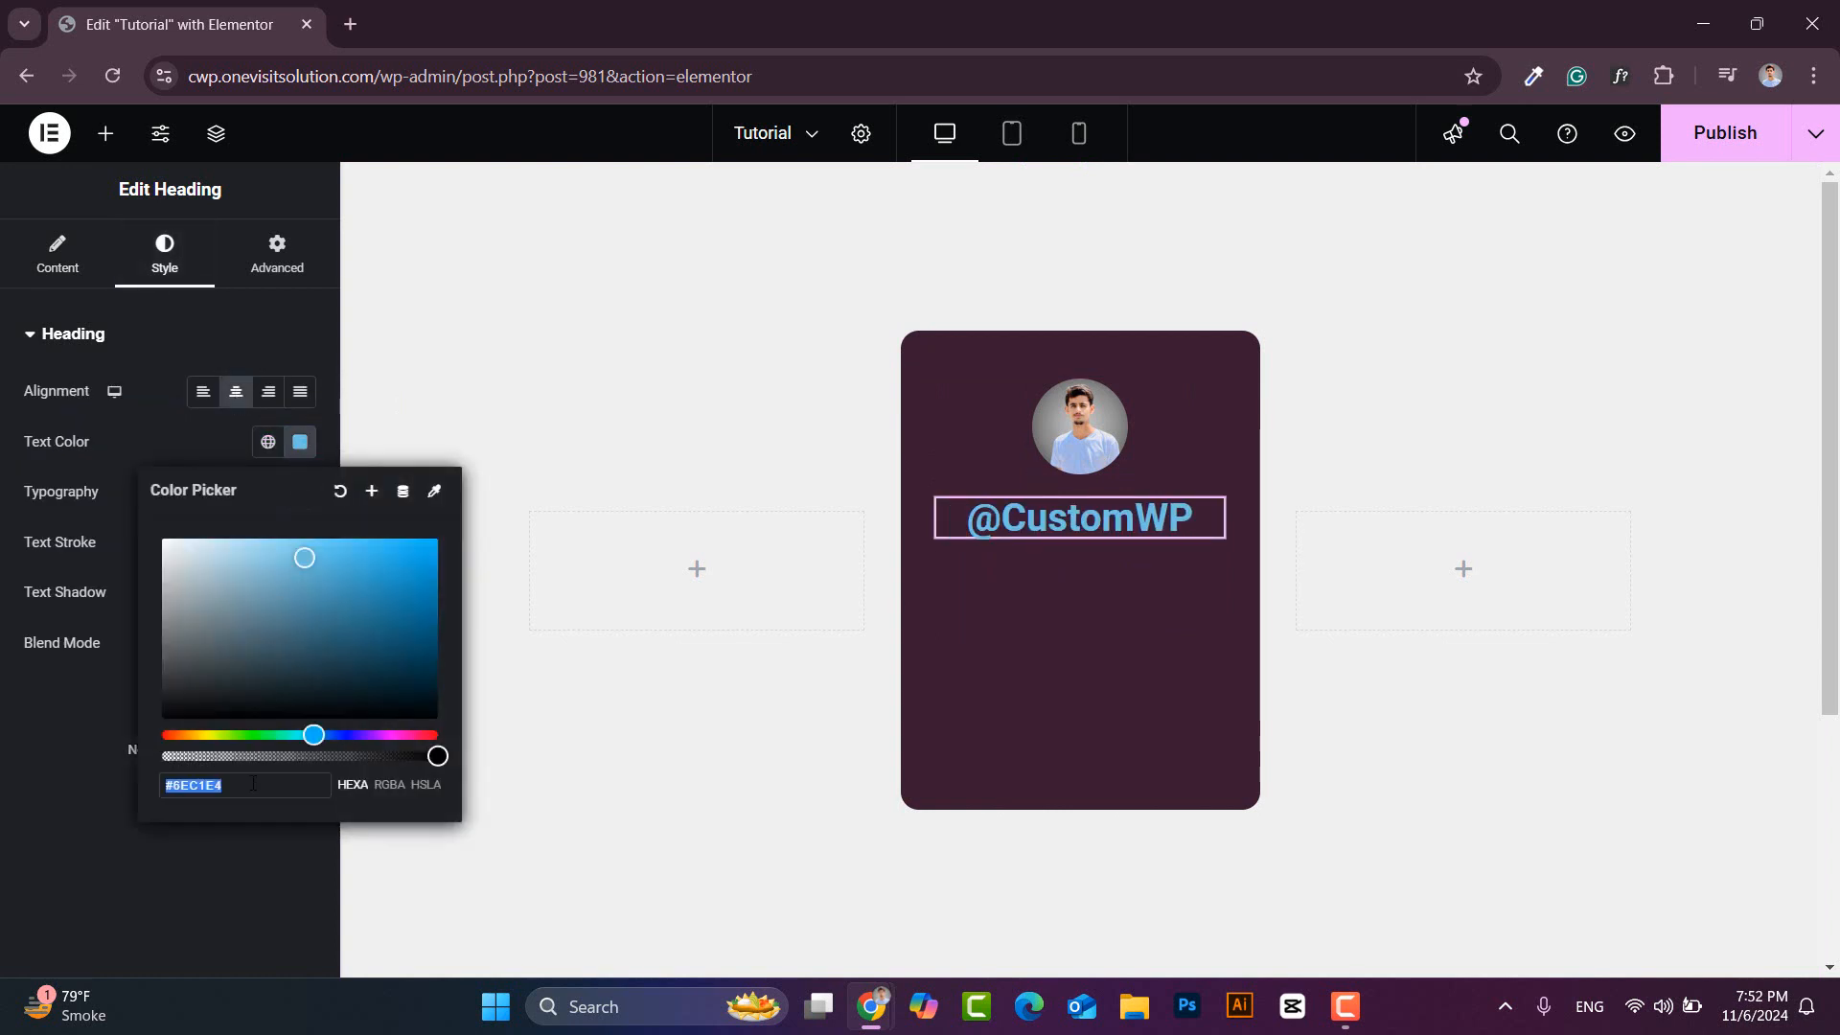
{"action": "type", "text": "#C1C1C1"}
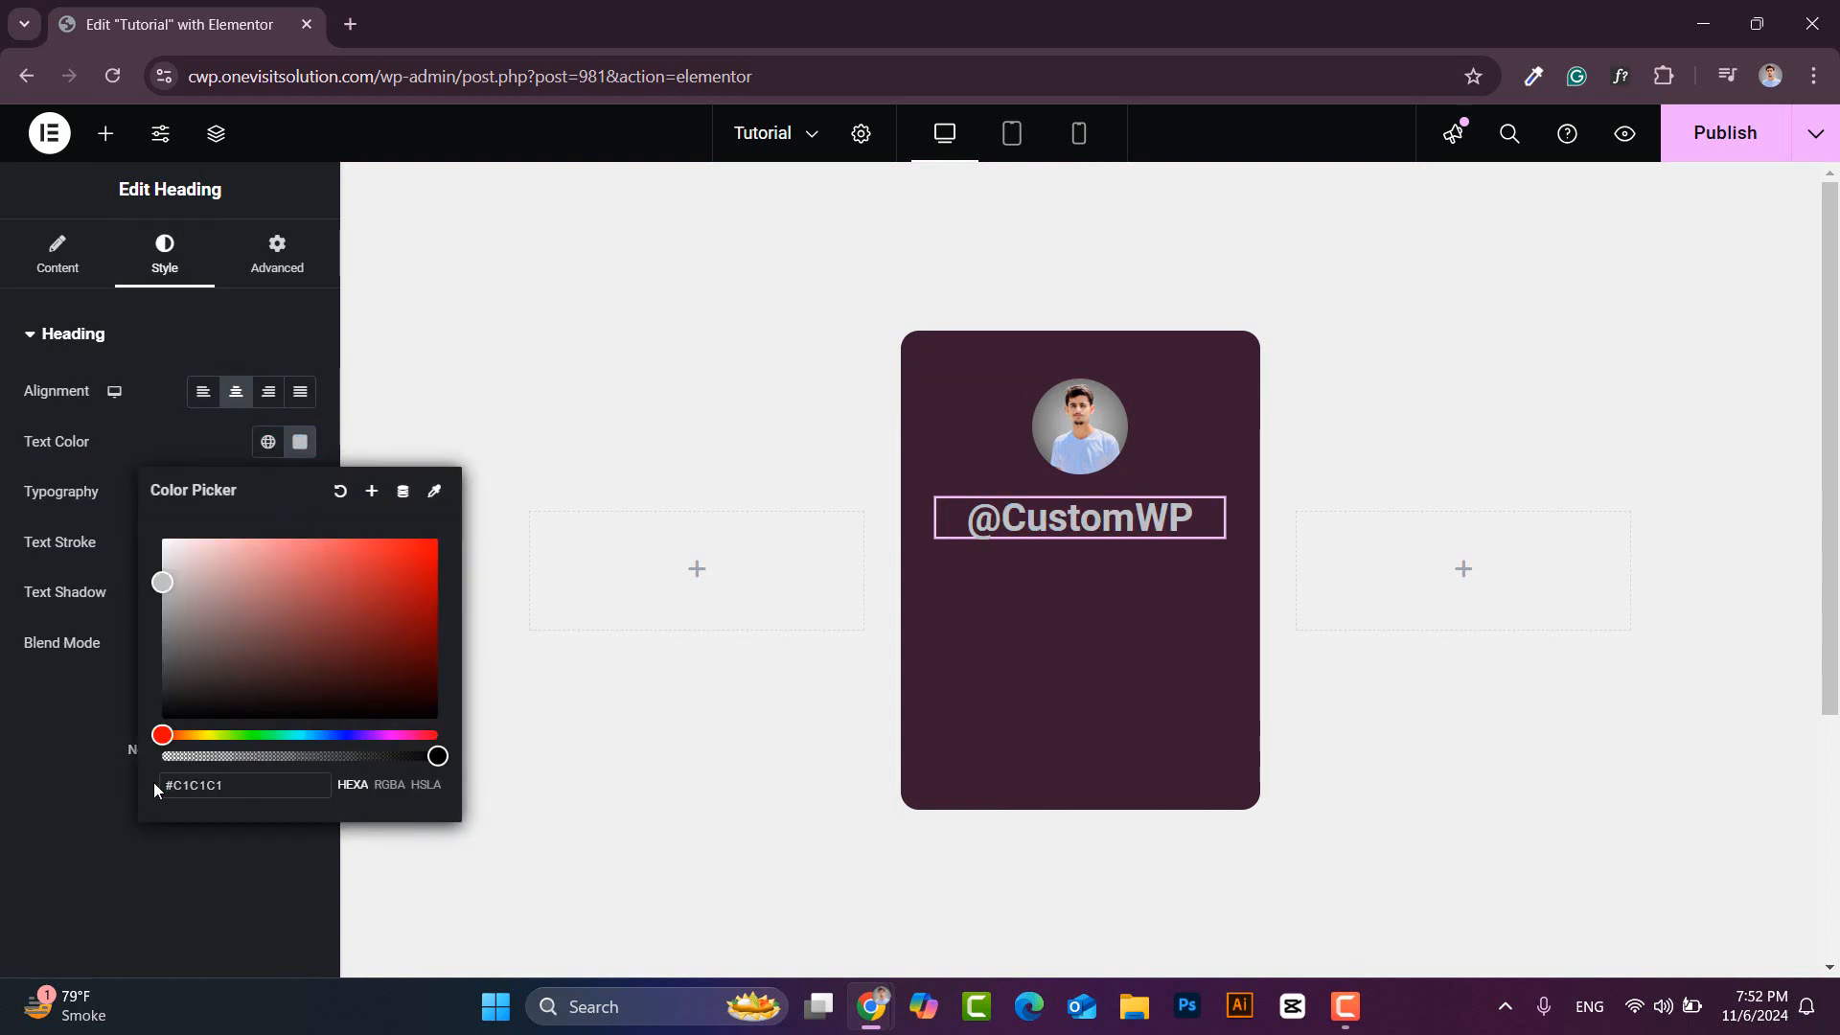
{"action": "left_click", "coordinate": [300, 443]}
- Set the heading typography to Poppins, 14 px, weight 400
{"action": "left_click", "coordinate": [300, 493]}
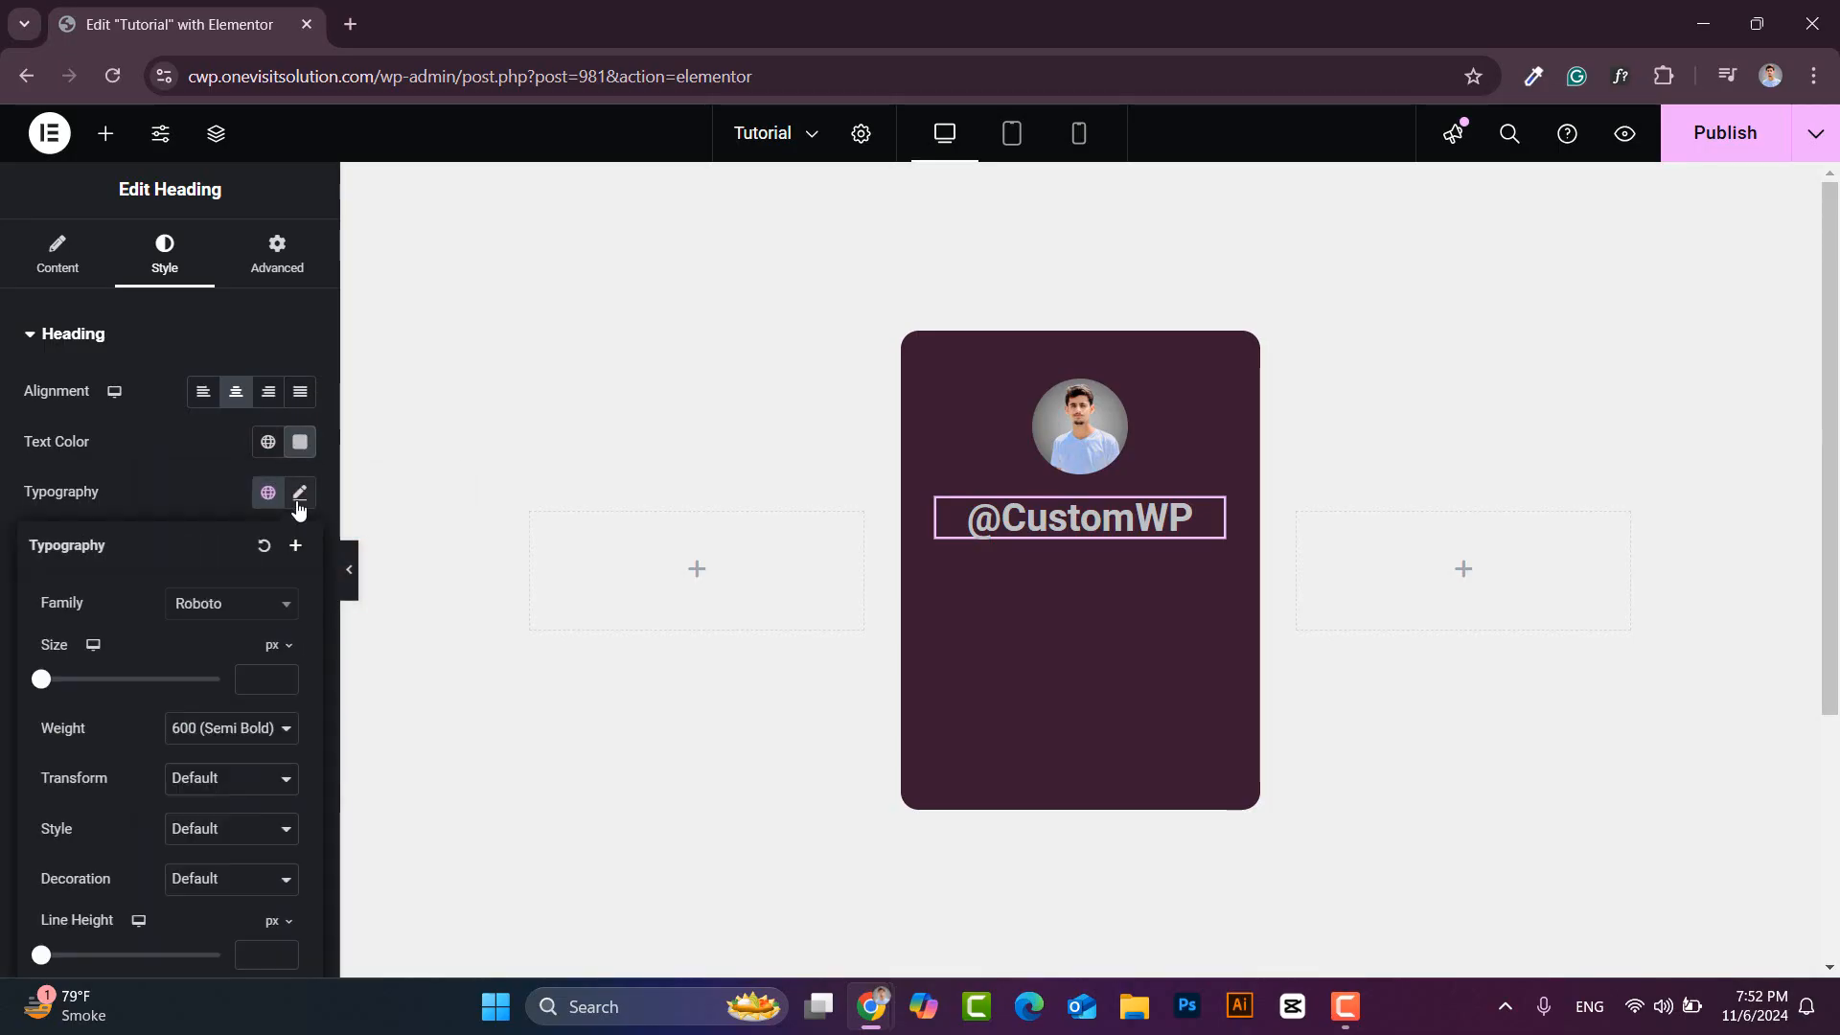
{"action": "left_click", "coordinate": [249, 606]}
{"action": "type", "text": "popp"}
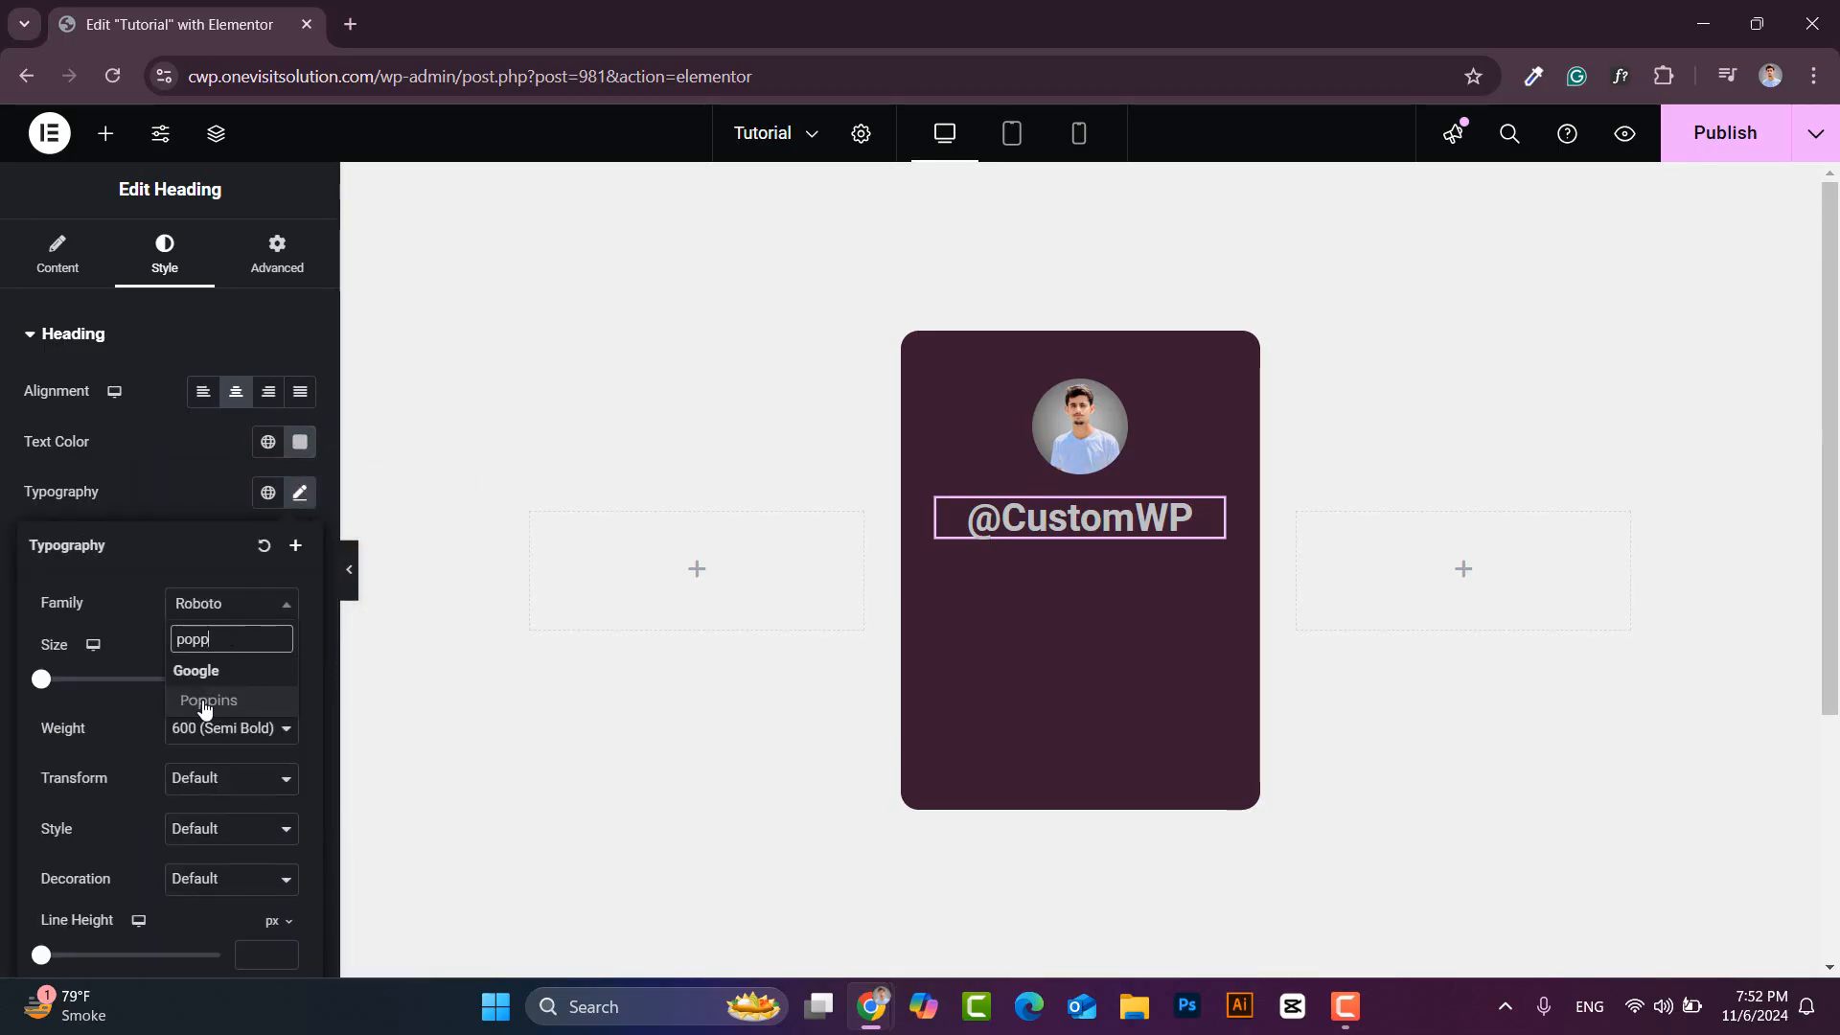
{"action": "left_click", "coordinate": [204, 700]}
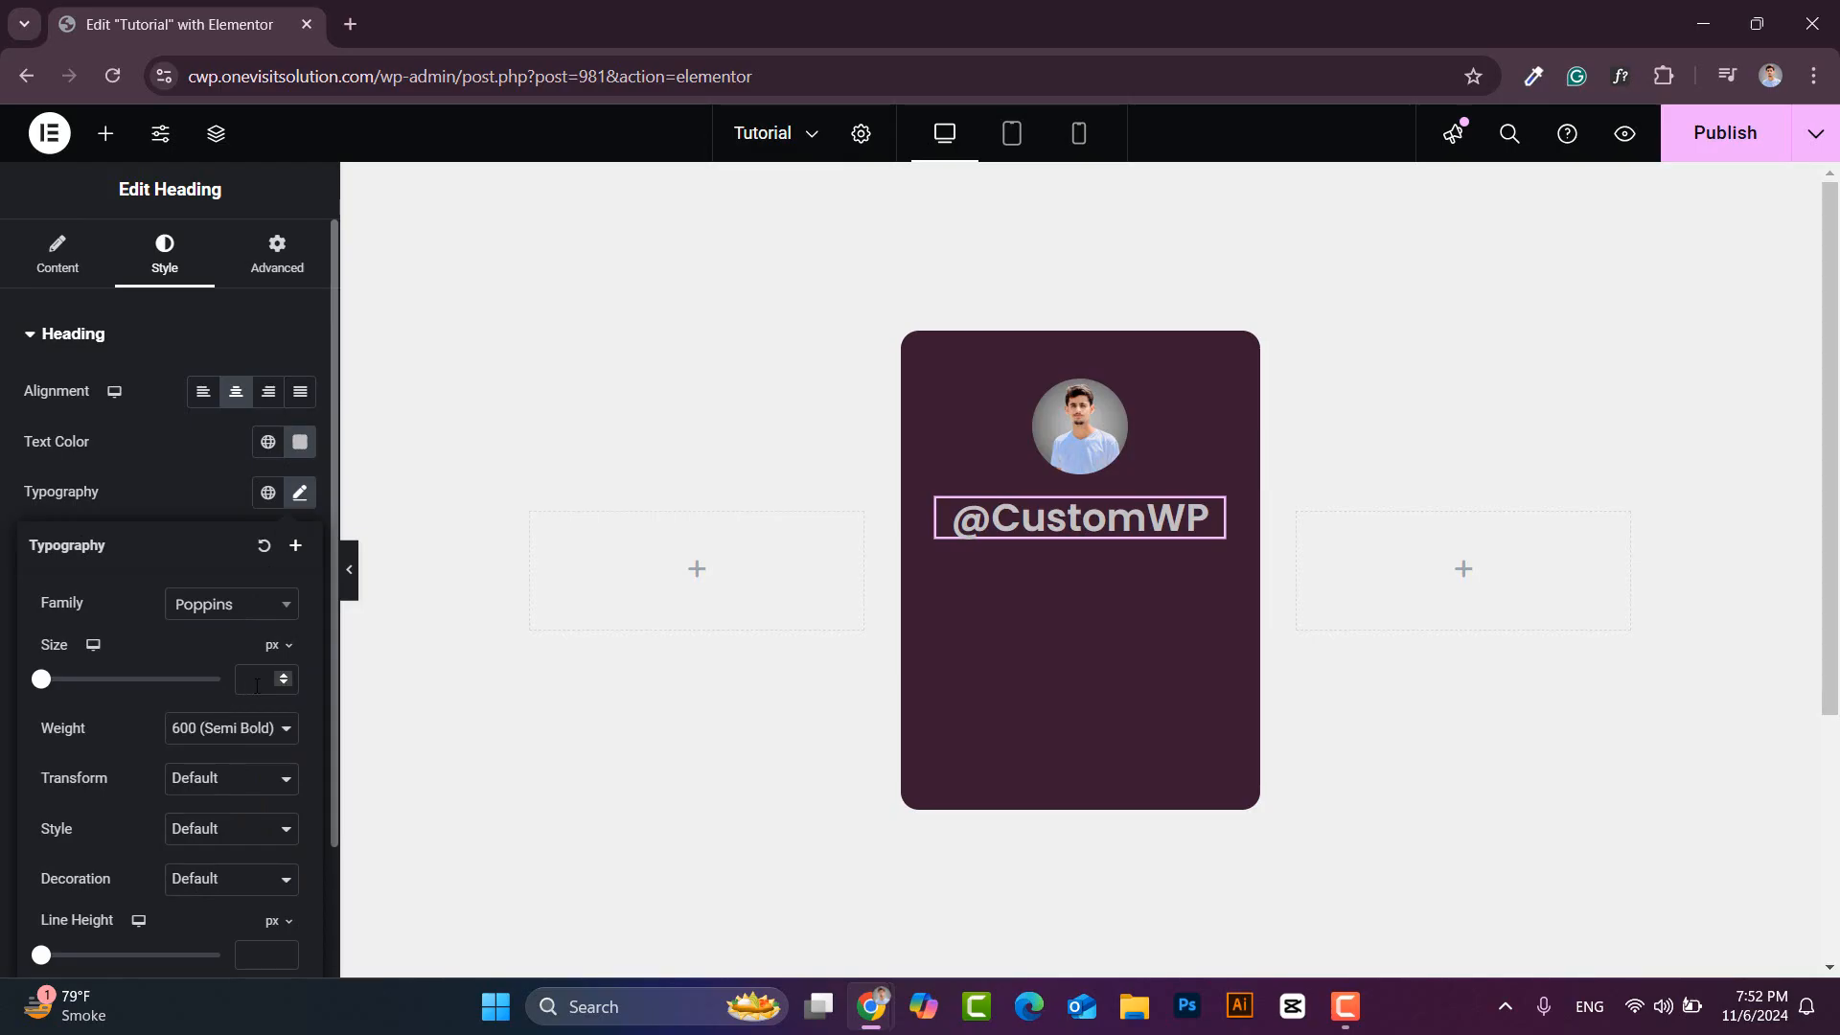
{"action": "type", "text": "14"}
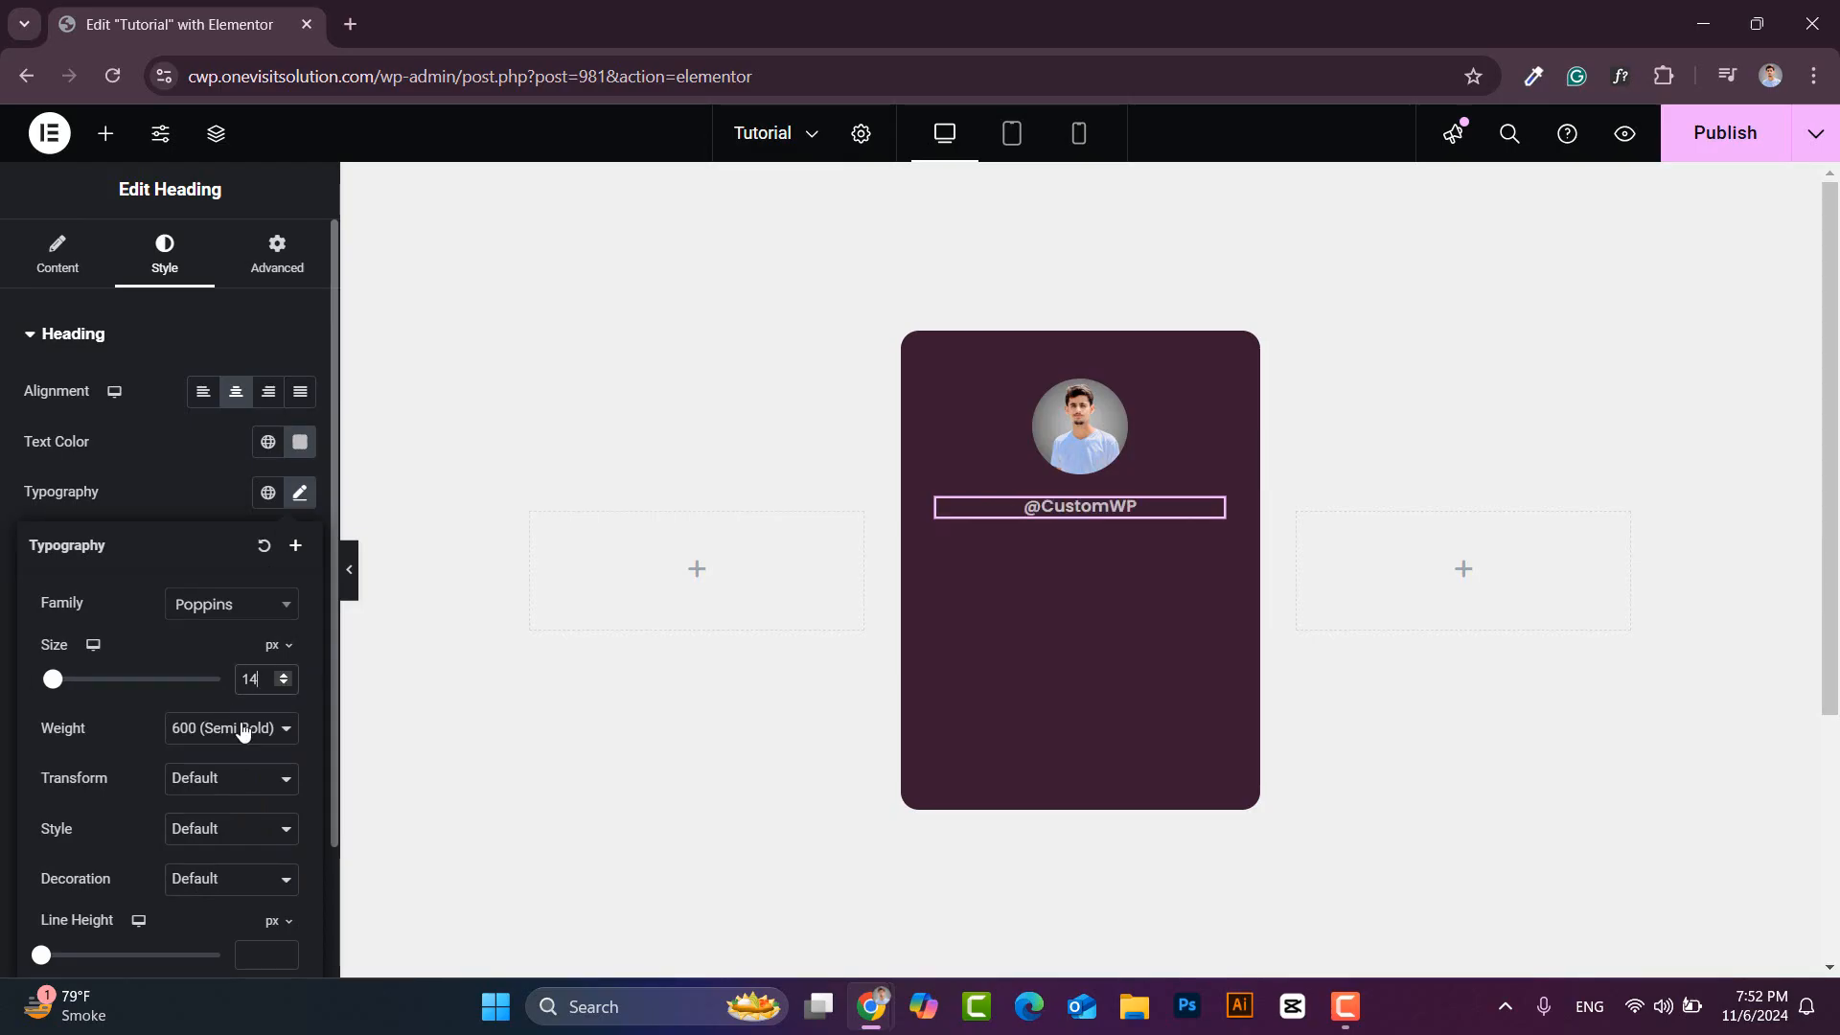
{"action": "left_click", "coordinate": [244, 730]}
{"action": "left_click", "coordinate": [205, 463]}
{"action": "left_click", "coordinate": [299, 492]}
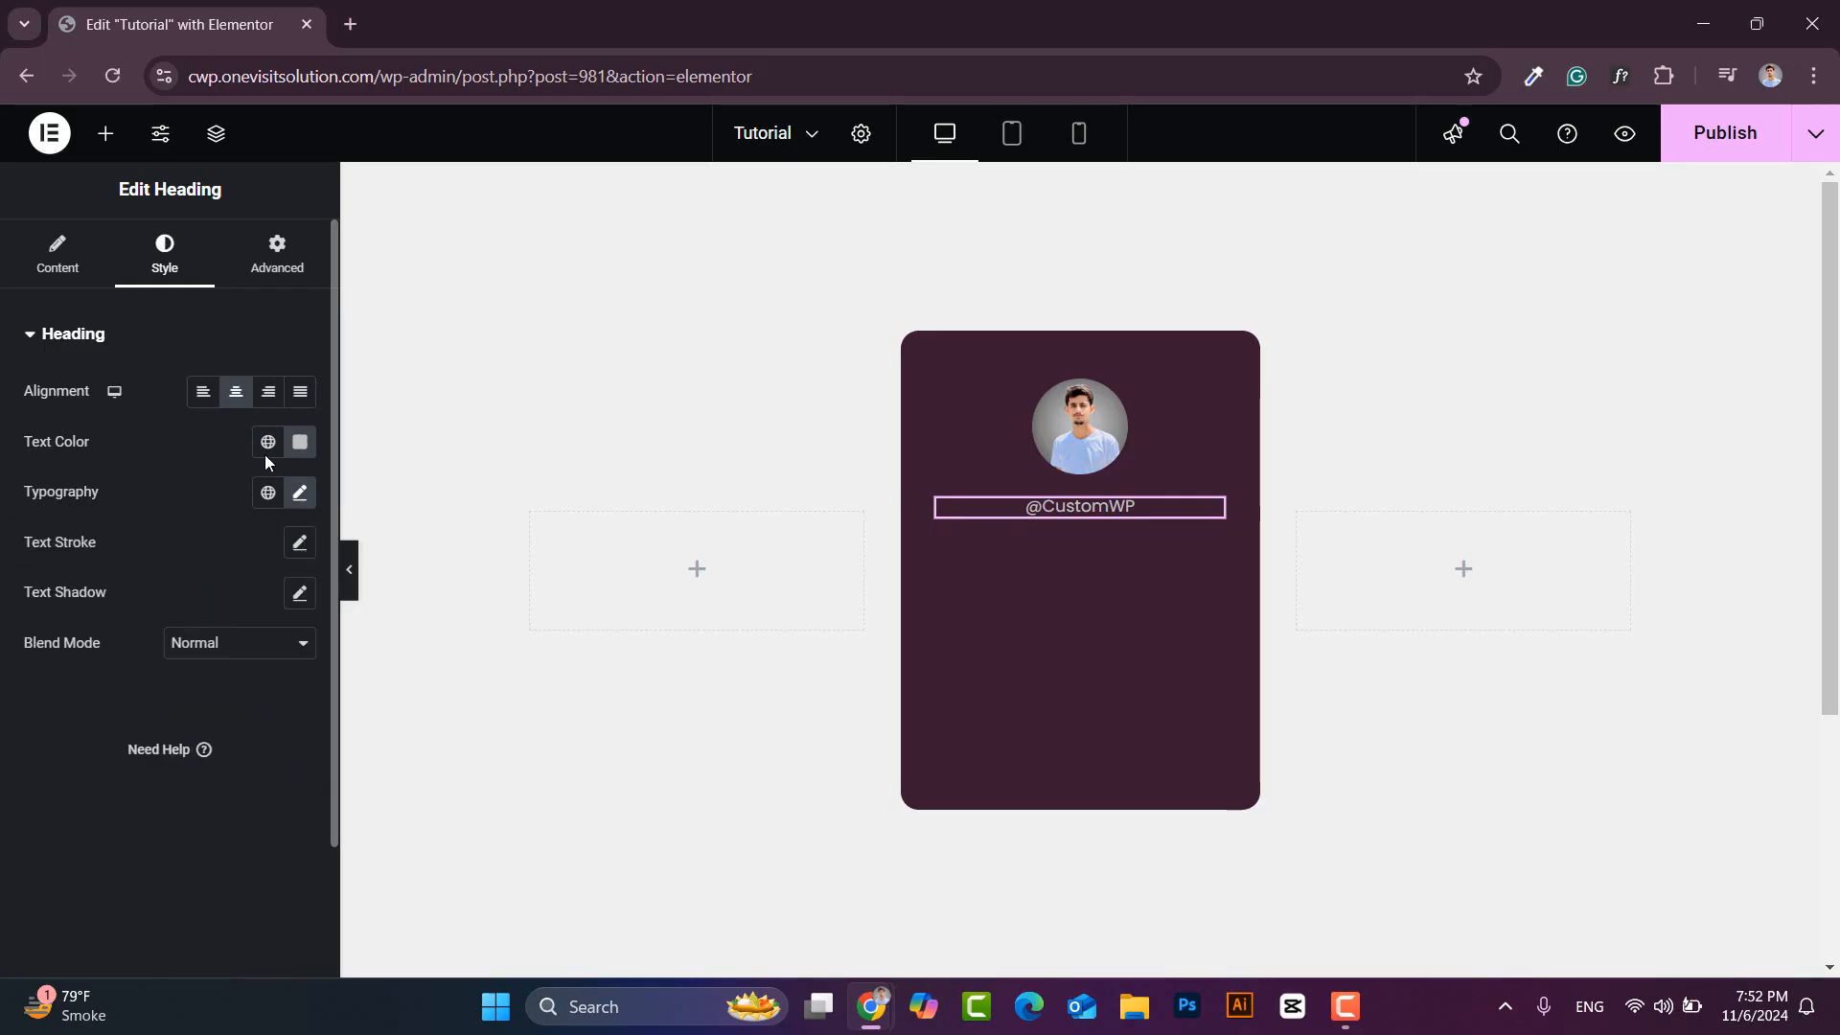
{"action": "left_click", "coordinate": [109, 135]}
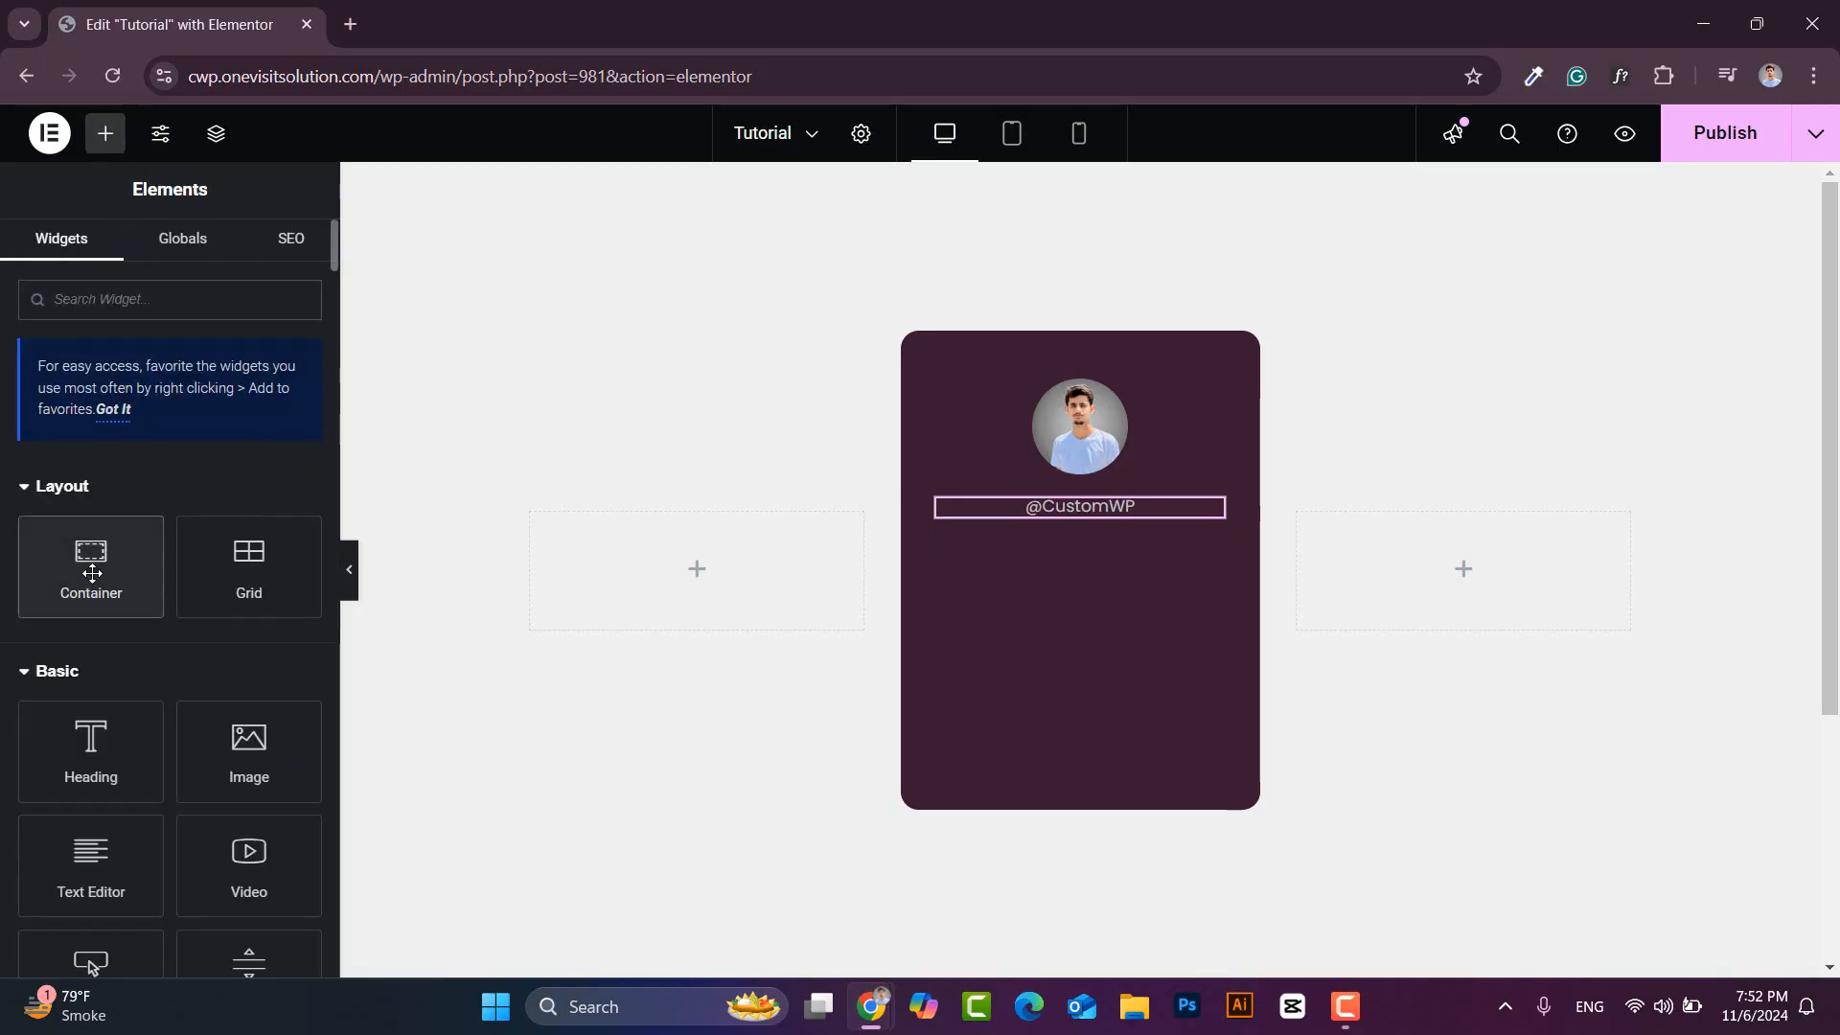
- Add a row container below the heading with space-between alignment and a 10 gap
{"action": "left_click_drag", "start_coordinate": [92, 573], "coordinate": [1078, 536]}
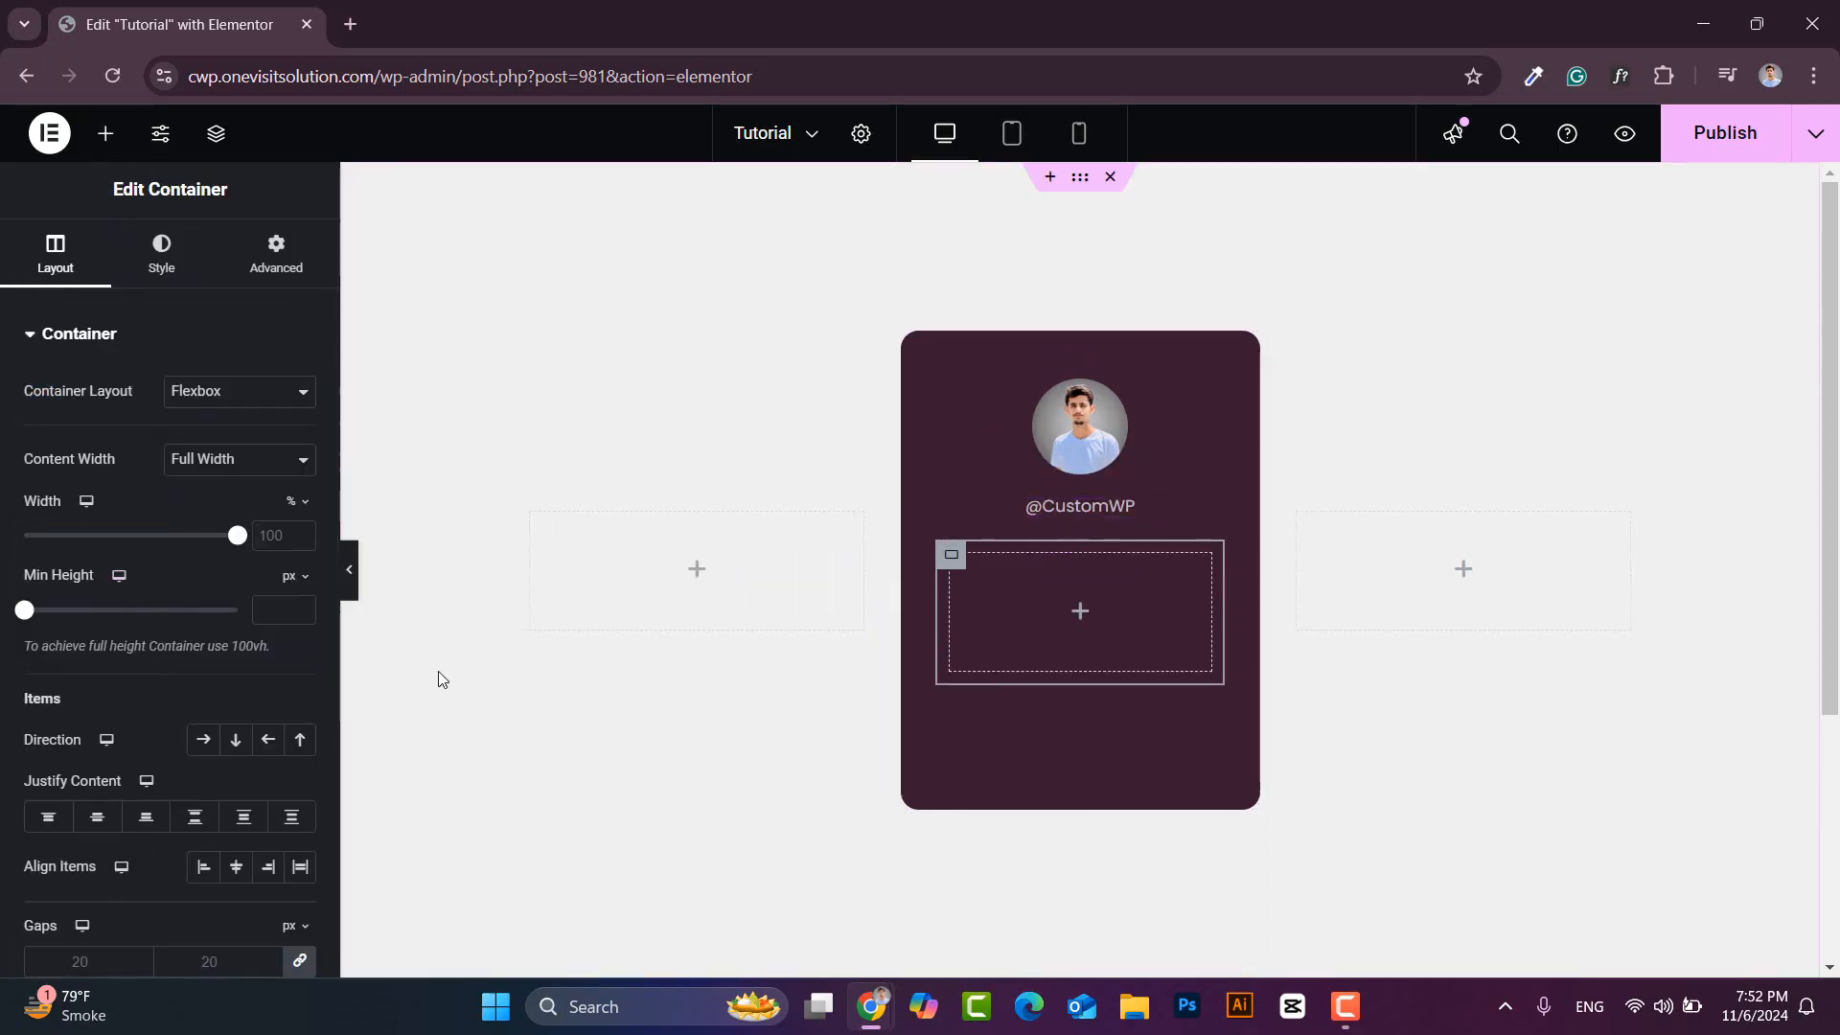
{"action": "left_click", "coordinate": [203, 739]}
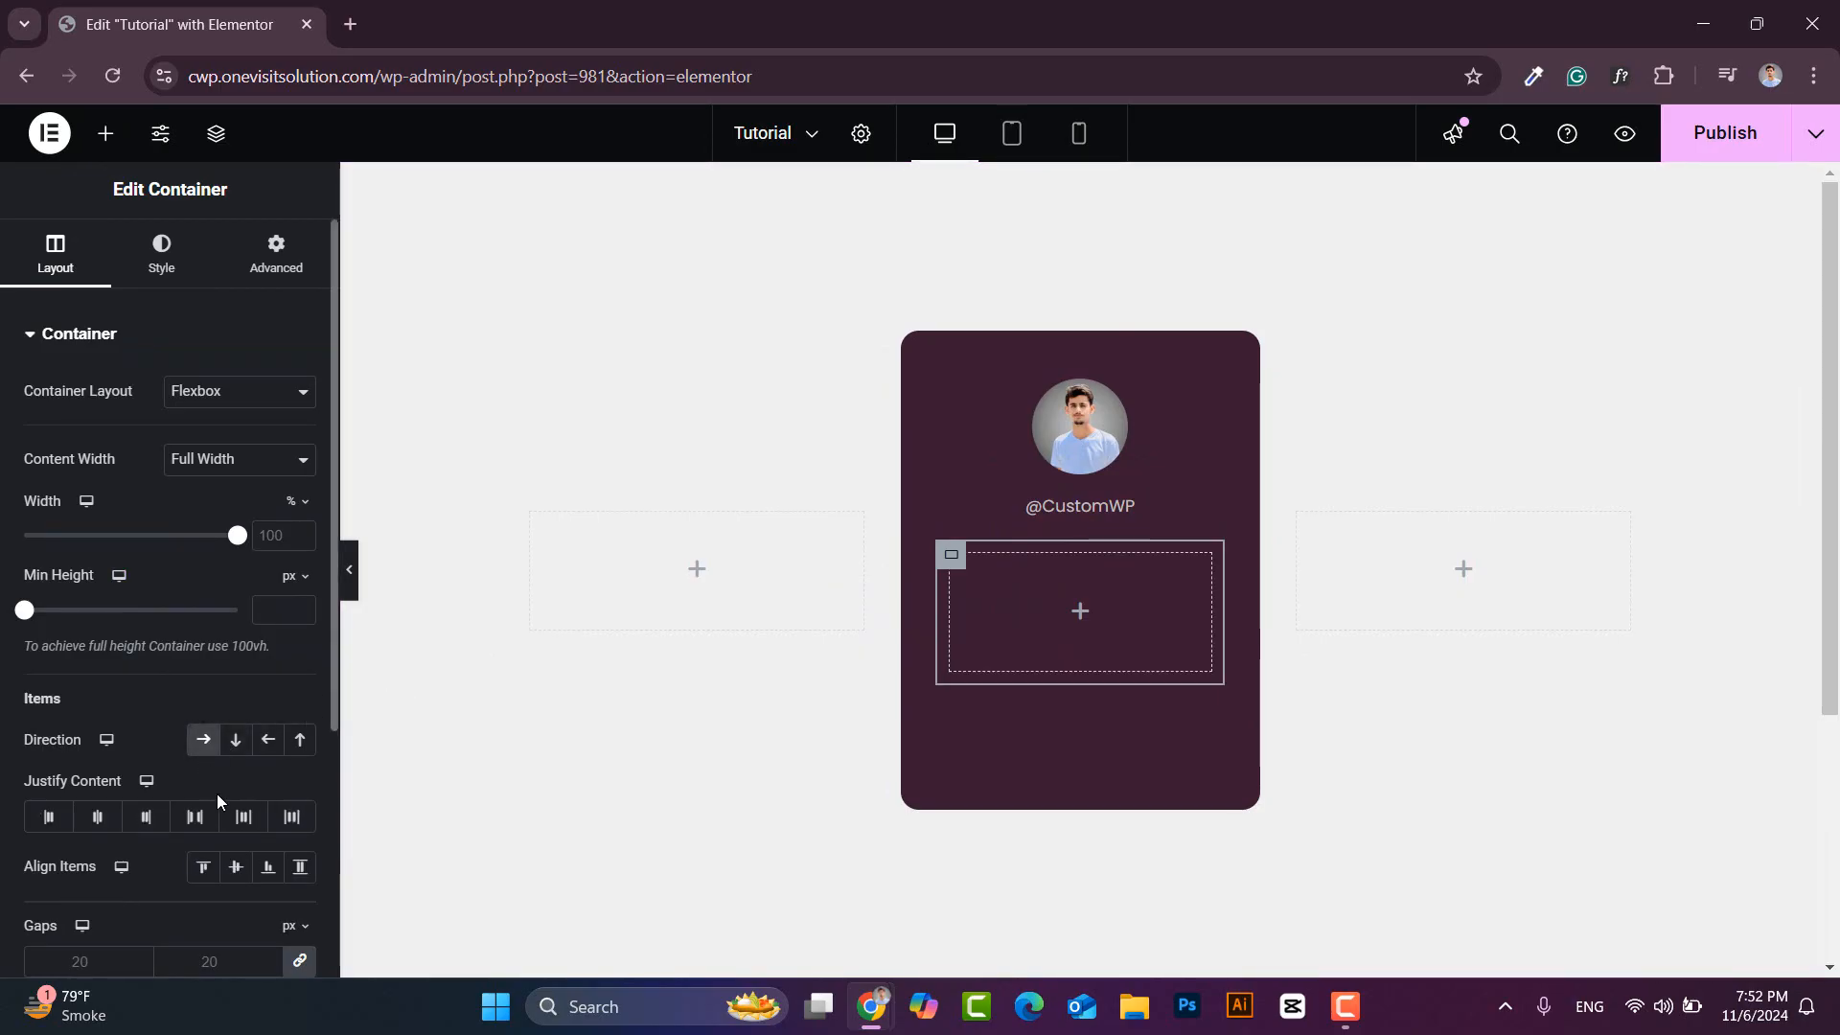
{"action": "left_click", "coordinate": [195, 828]}
{"action": "left_click", "coordinate": [130, 961]}
{"action": "type", "text": "10"}
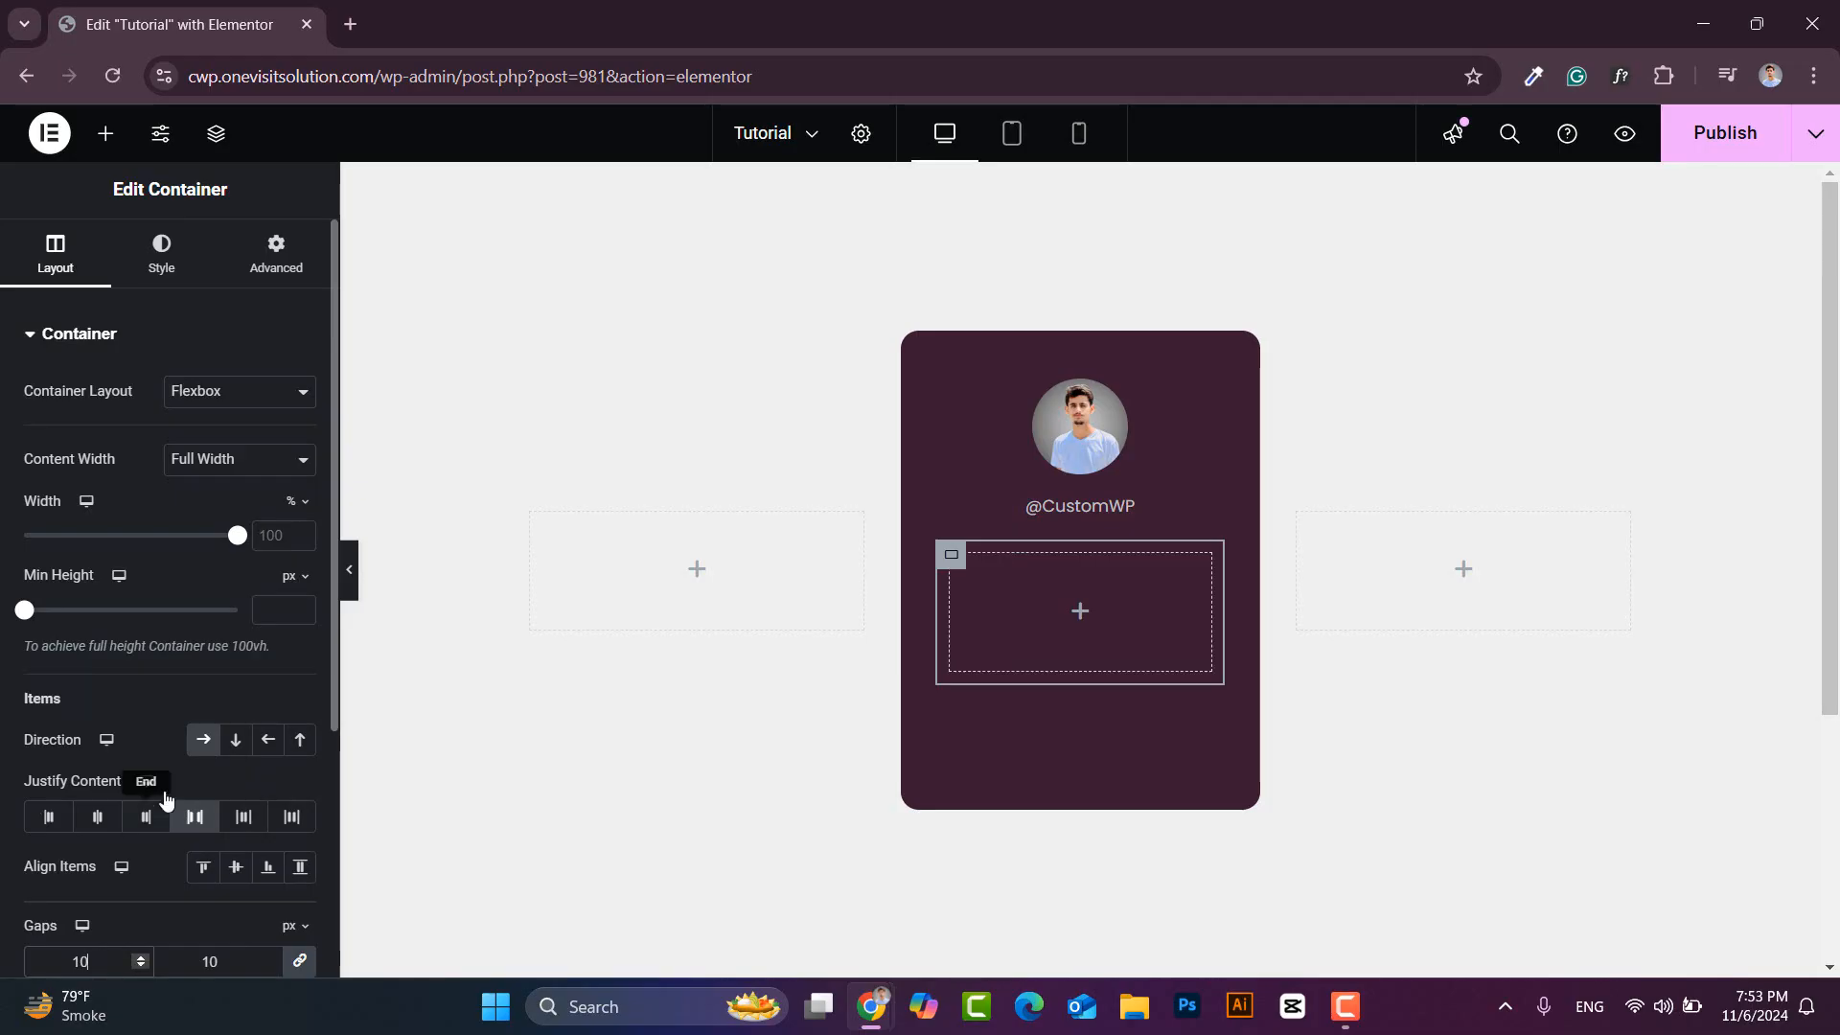
- Set the new container's padding to 0 on all sides
{"action": "left_click", "coordinate": [276, 268]}
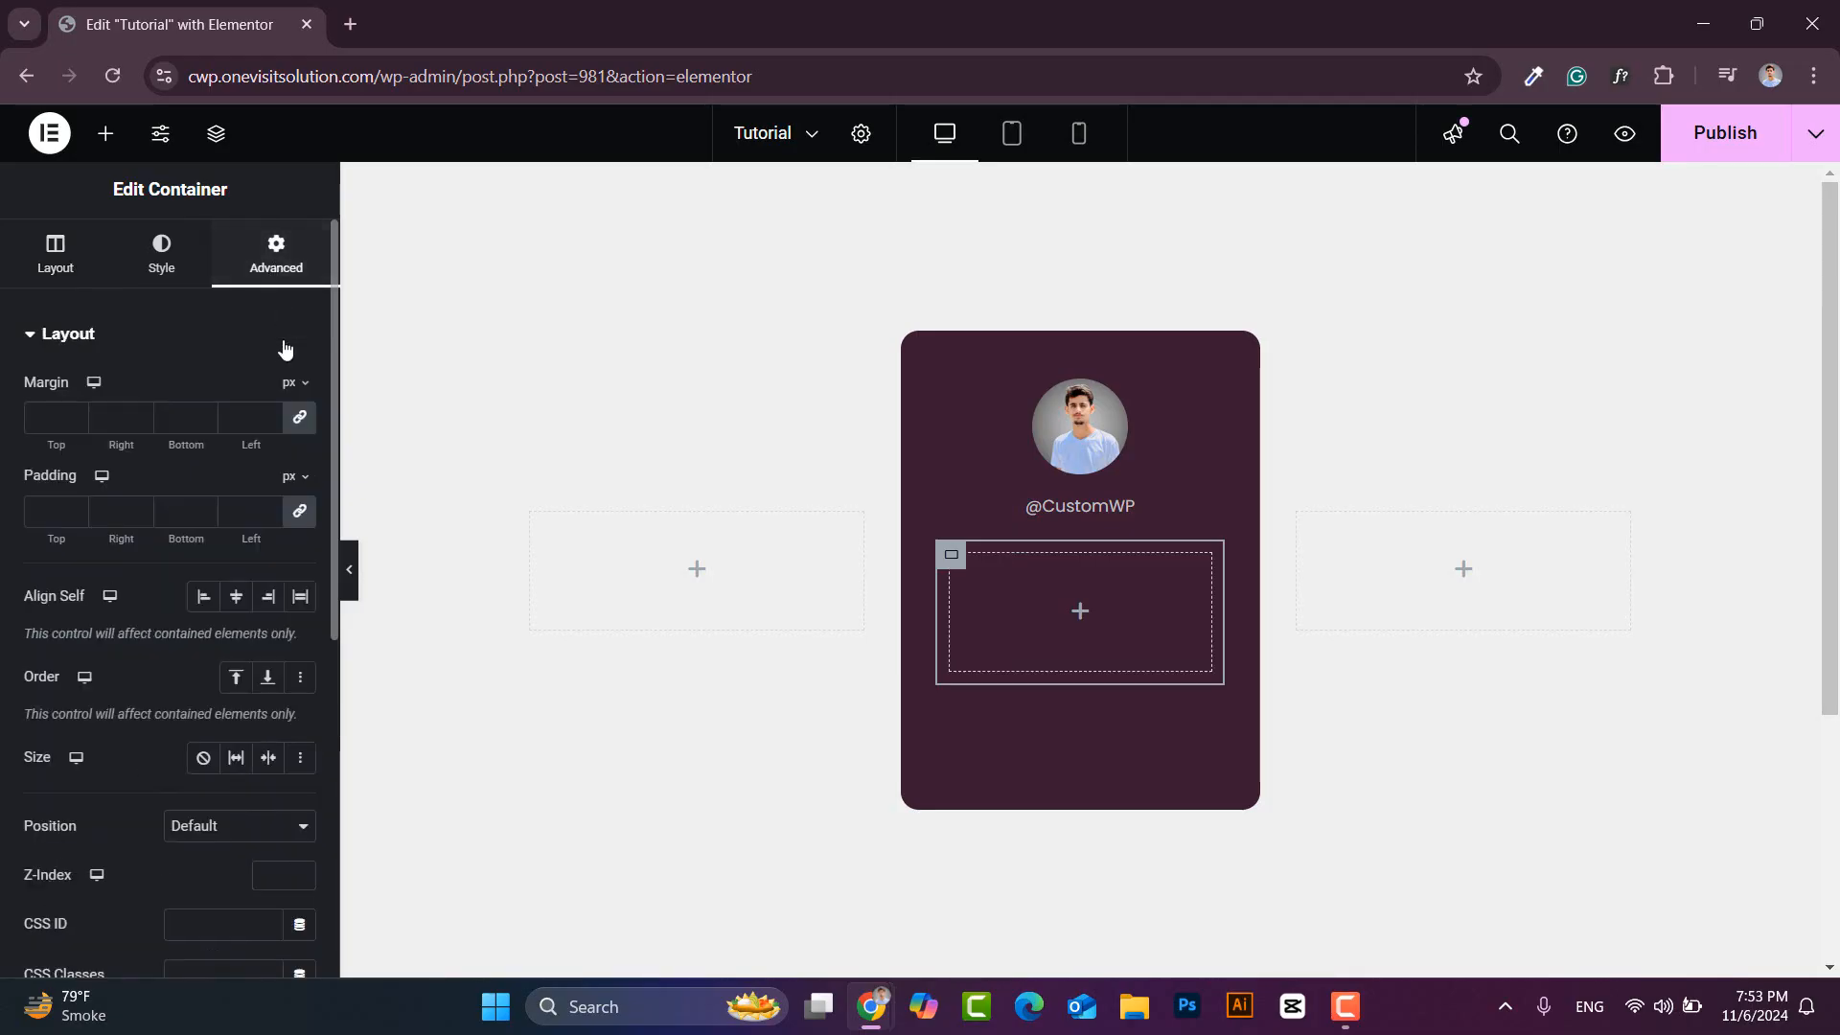
{"action": "left_click", "coordinate": [299, 516]}
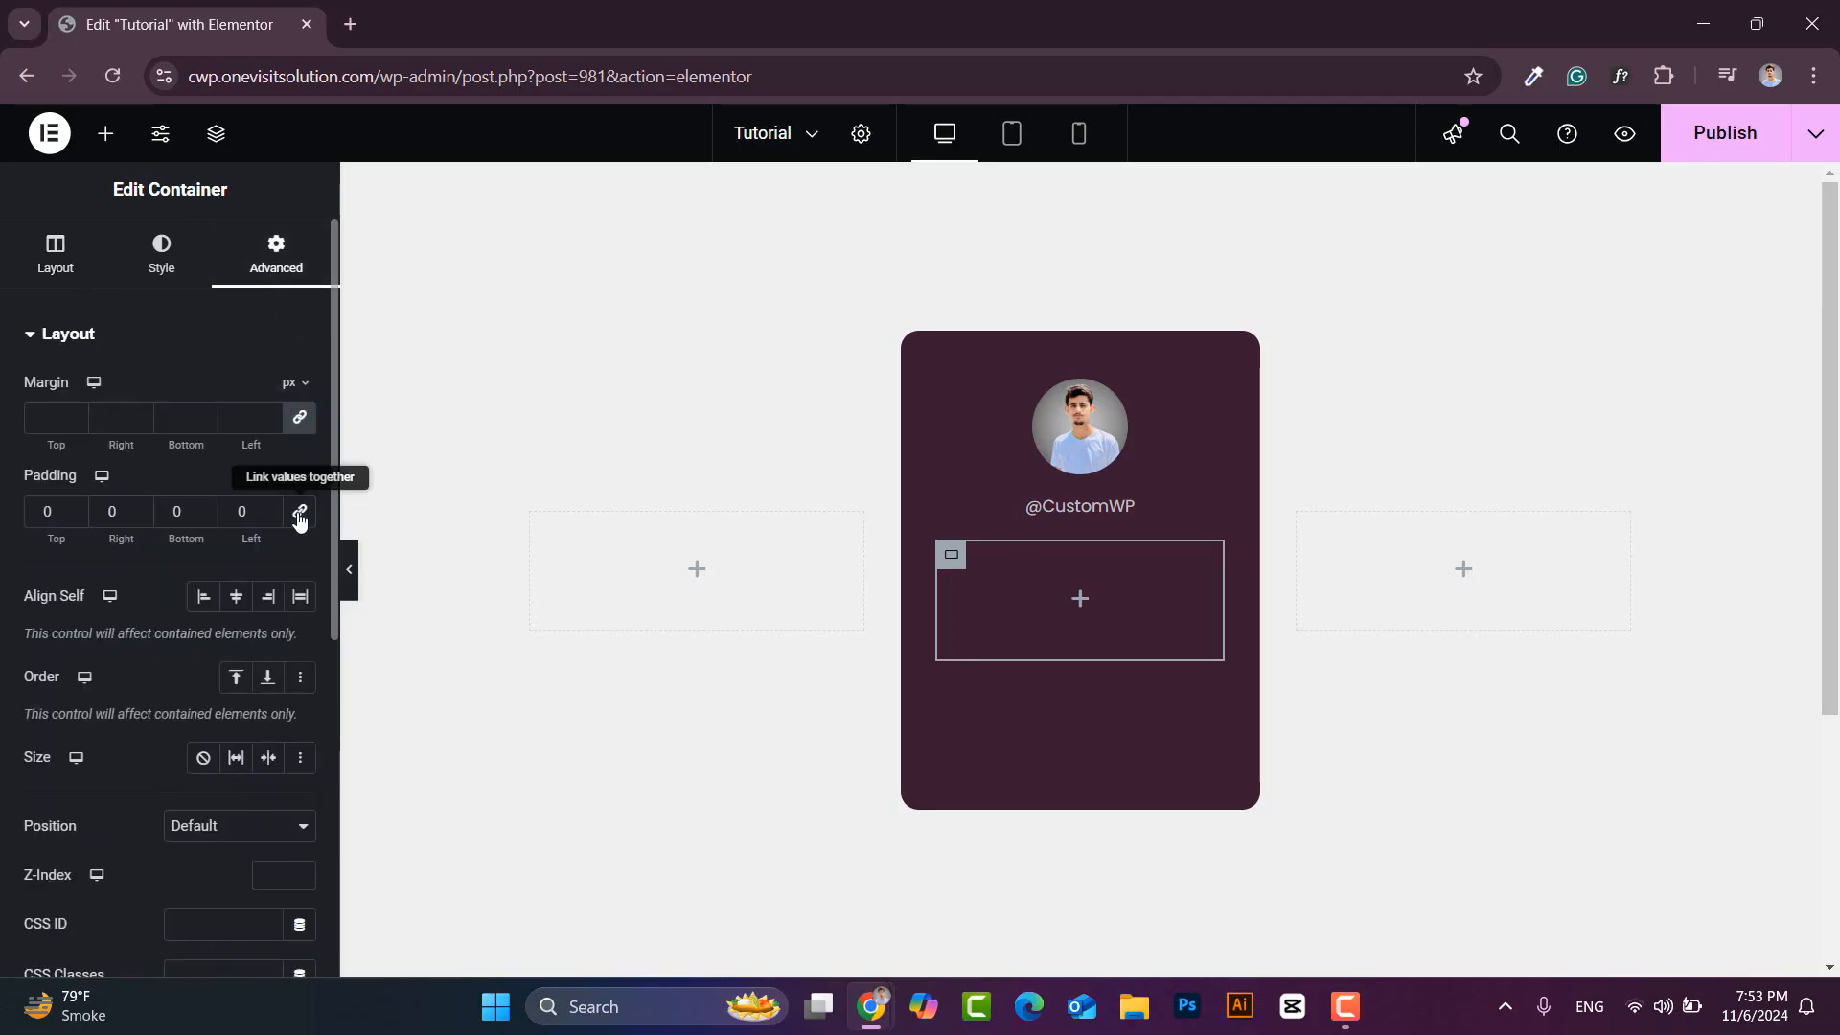
{"action": "left_click", "coordinate": [106, 133]}
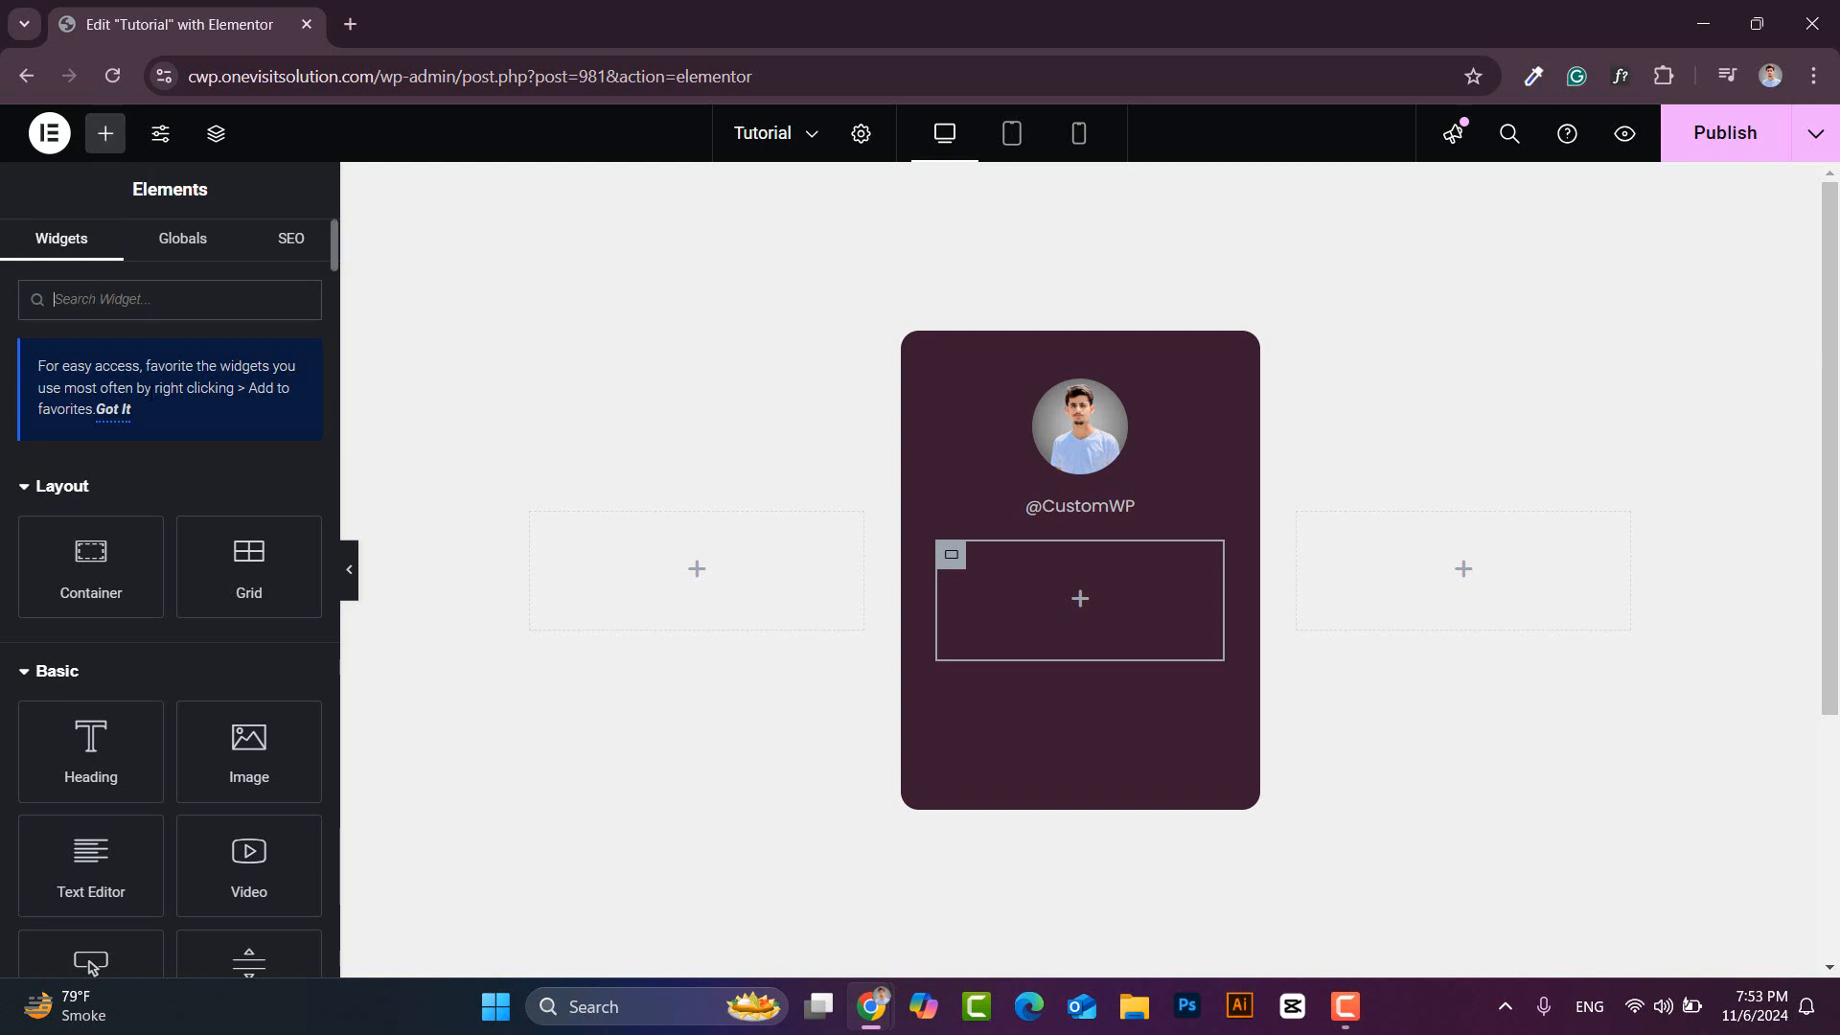
- Add an Icon Box to the container and swap its star for the Inbox icon
{"action": "type", "text": "icon"}
{"action": "left_click_drag", "start_coordinate": [266, 514], "coordinate": [1016, 611]}
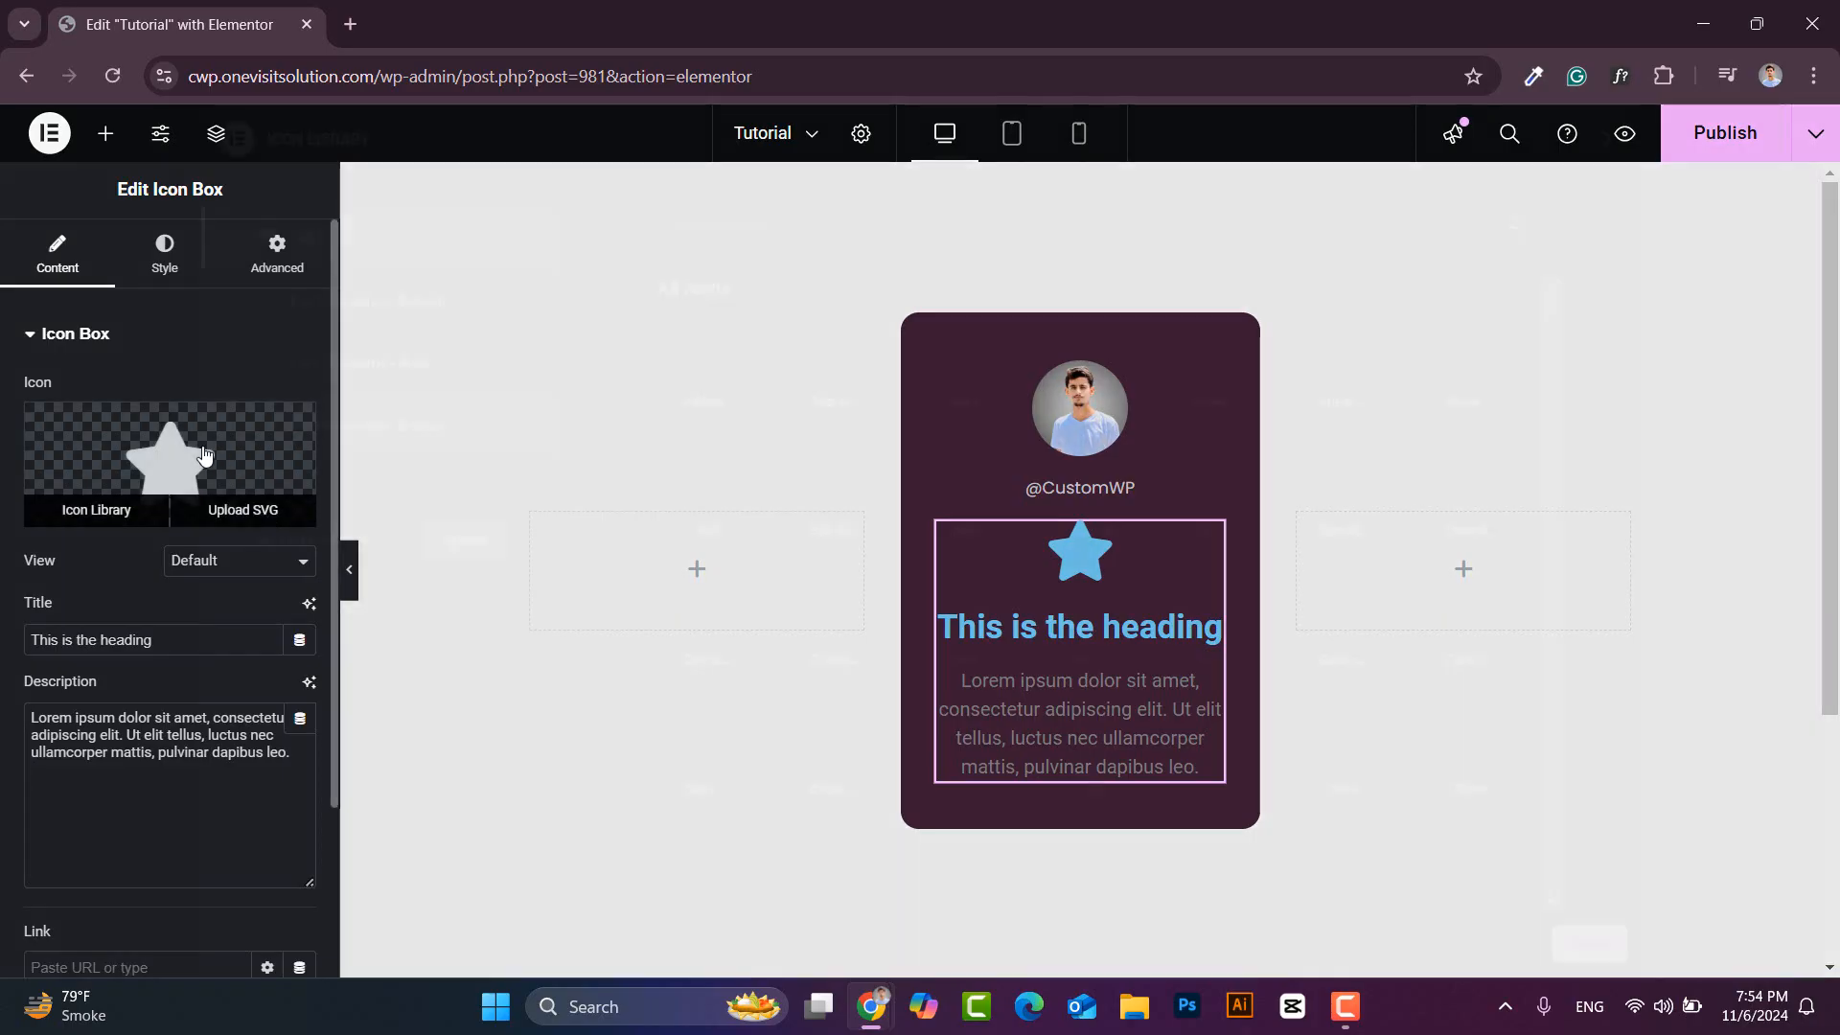
{"action": "left_click", "coordinate": [96, 509]}
{"action": "type", "text": "inbo"}
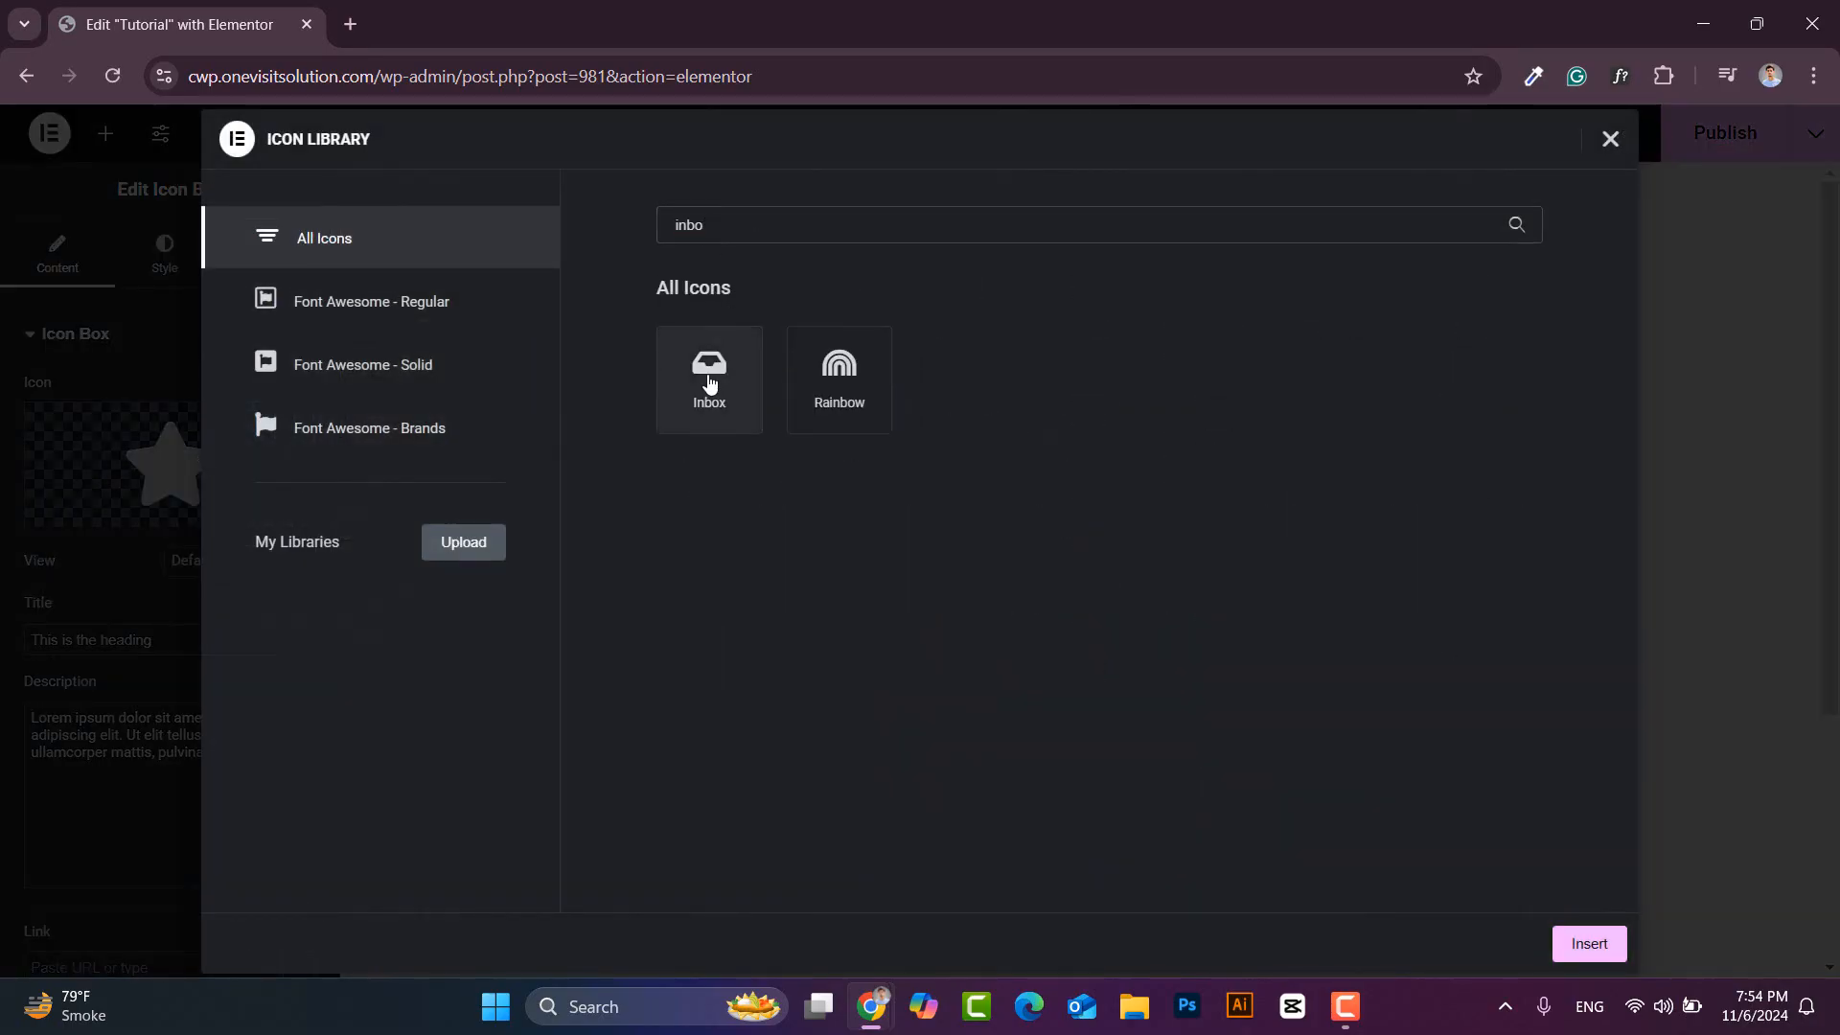
{"action": "left_click", "coordinate": [709, 383]}
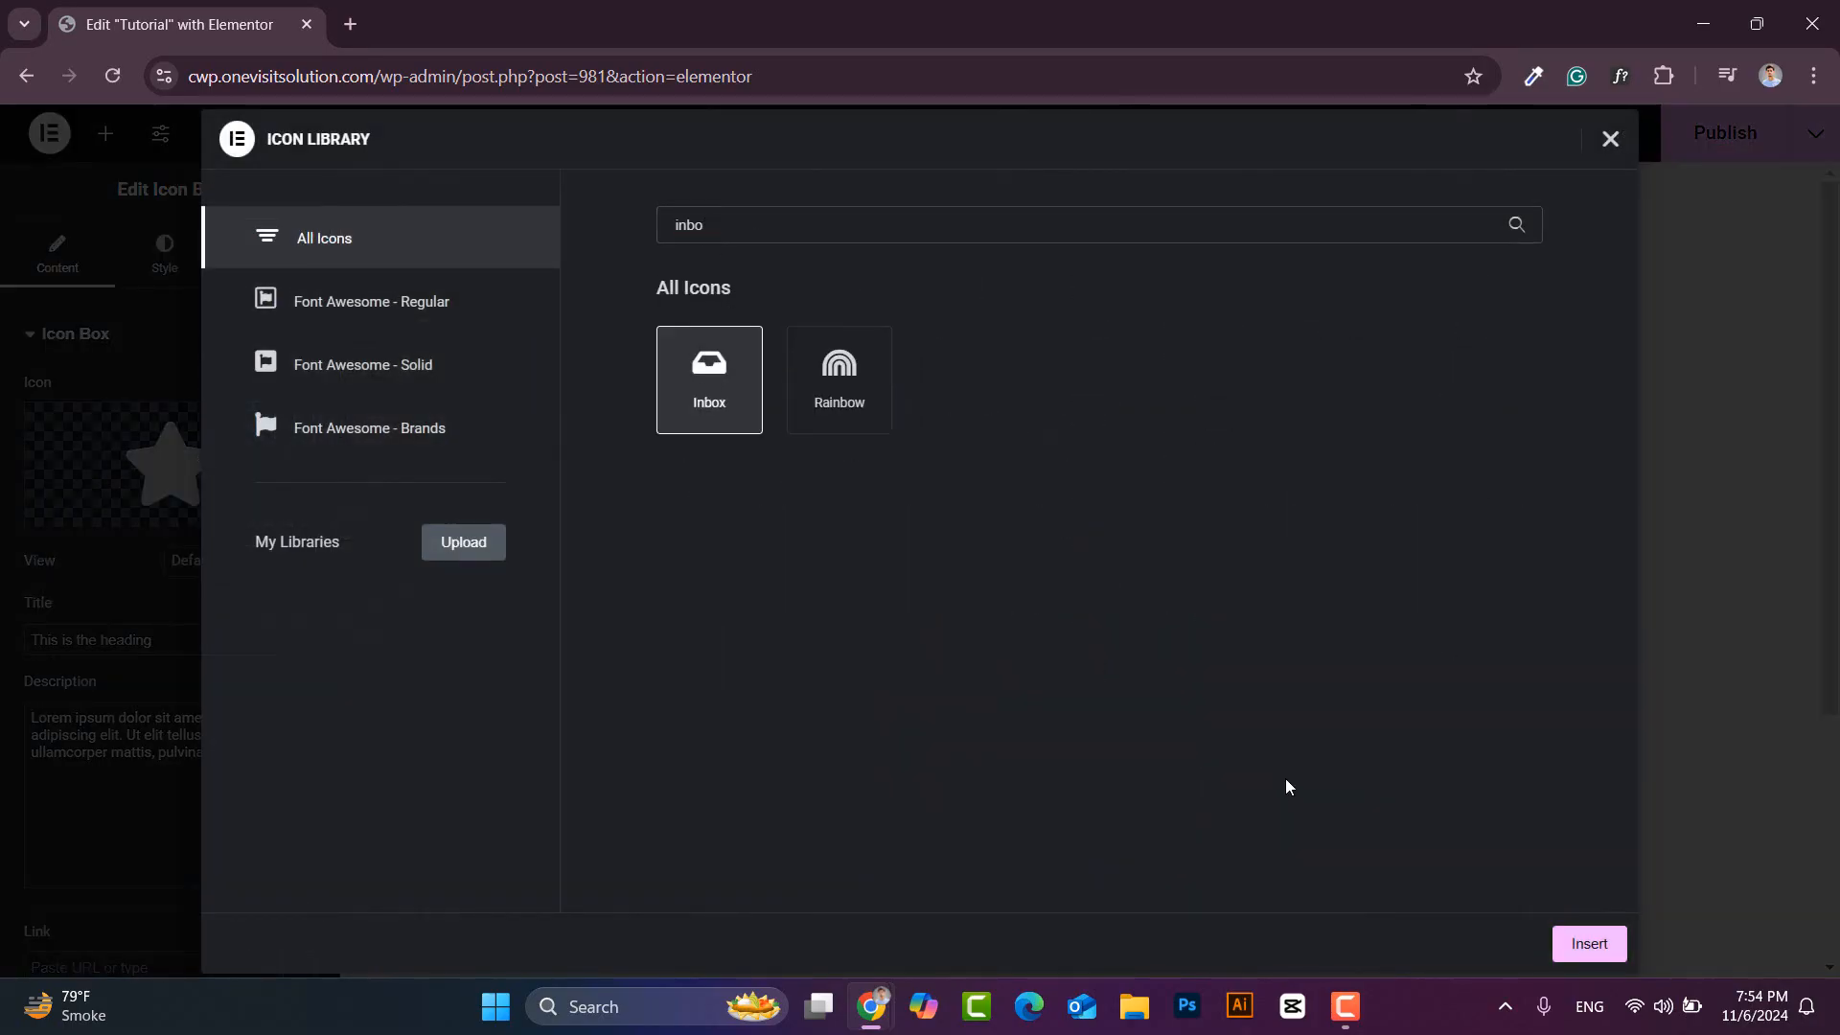
{"action": "left_click", "coordinate": [1587, 944]}
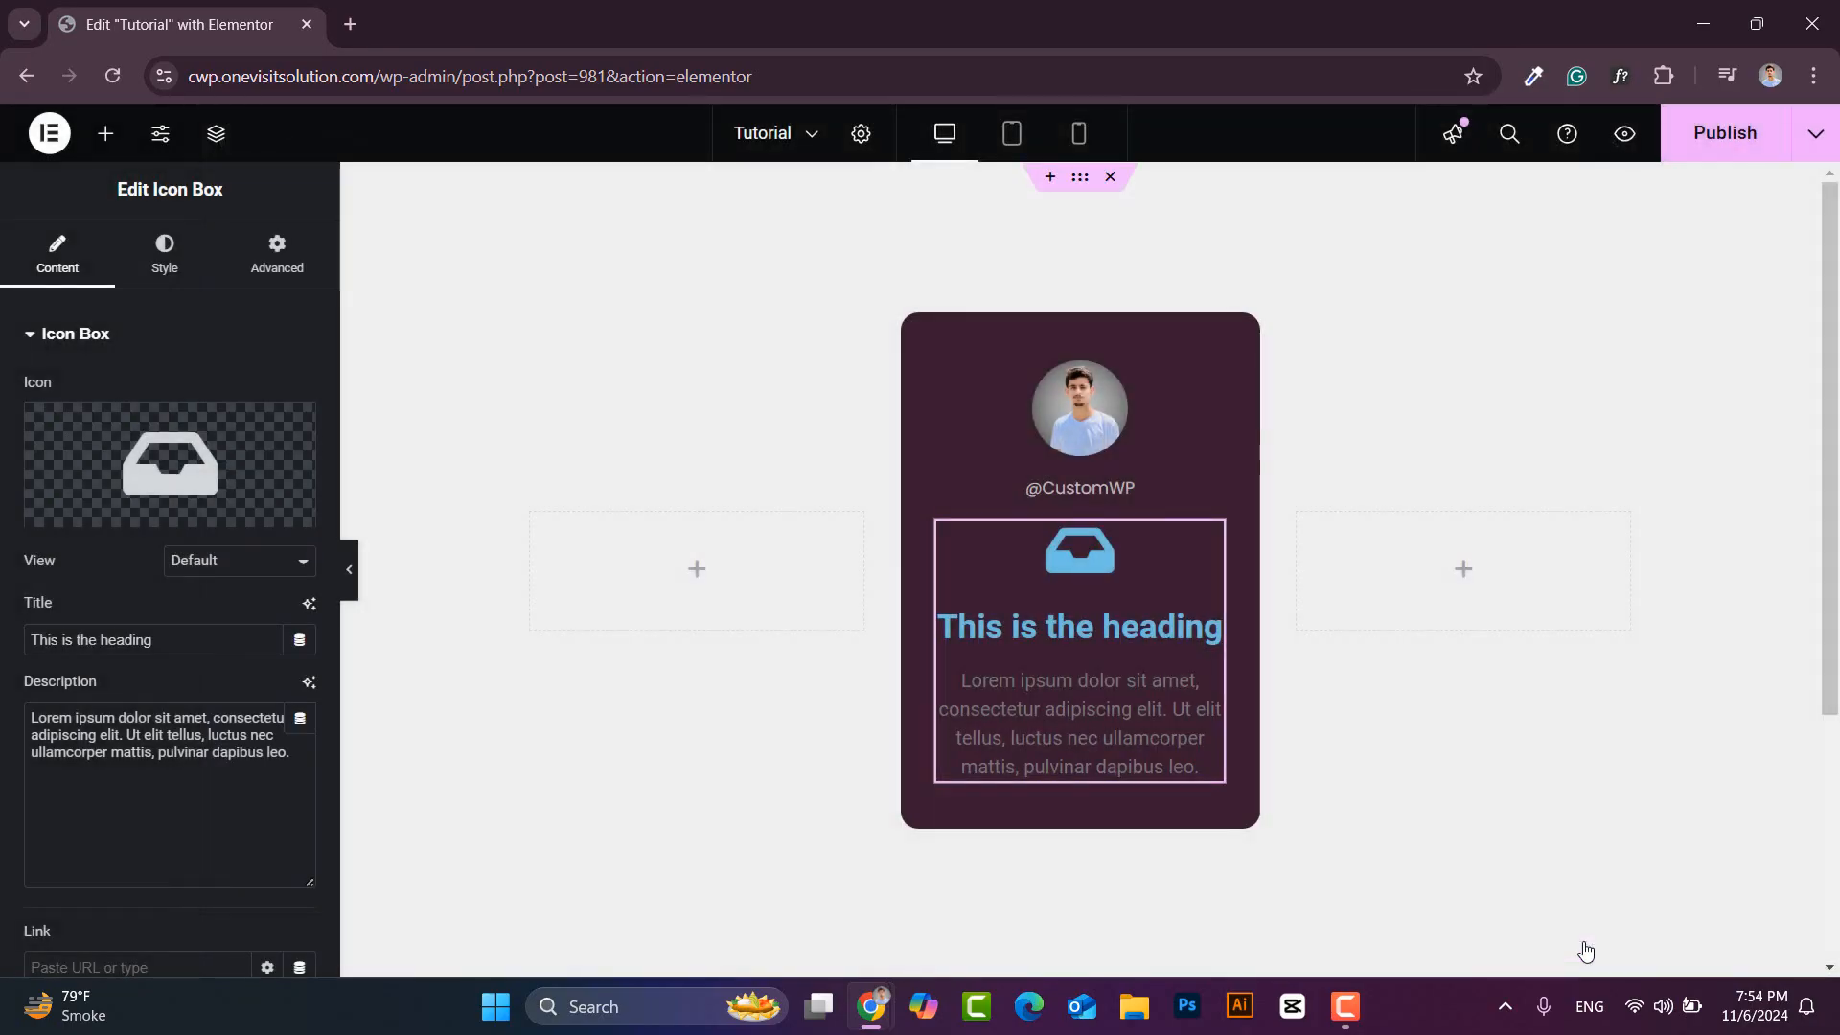
- Make the icon Stacked with a Square shape, clear the description, and title it 'Message'
{"action": "left_click", "coordinate": [222, 565]}
{"action": "left_click", "coordinate": [193, 624]}
{"action": "left_click", "coordinate": [229, 625]}
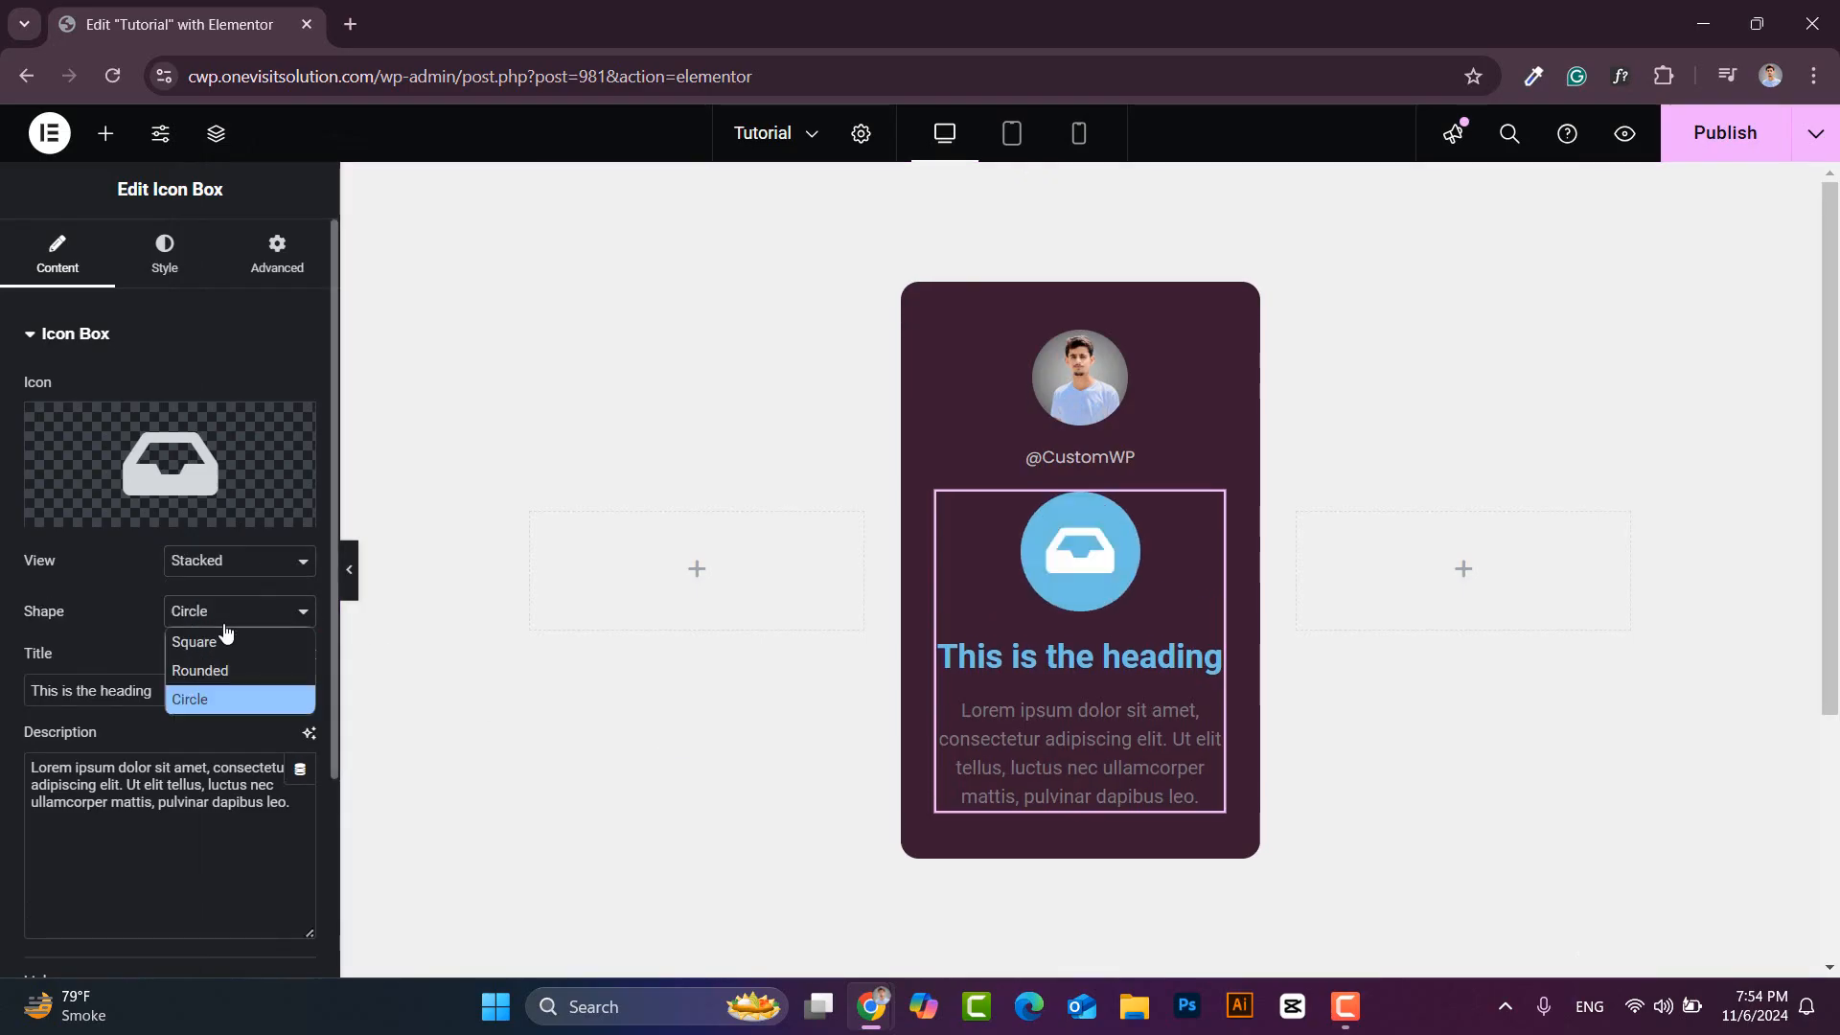
{"action": "left_click", "coordinate": [199, 637]}
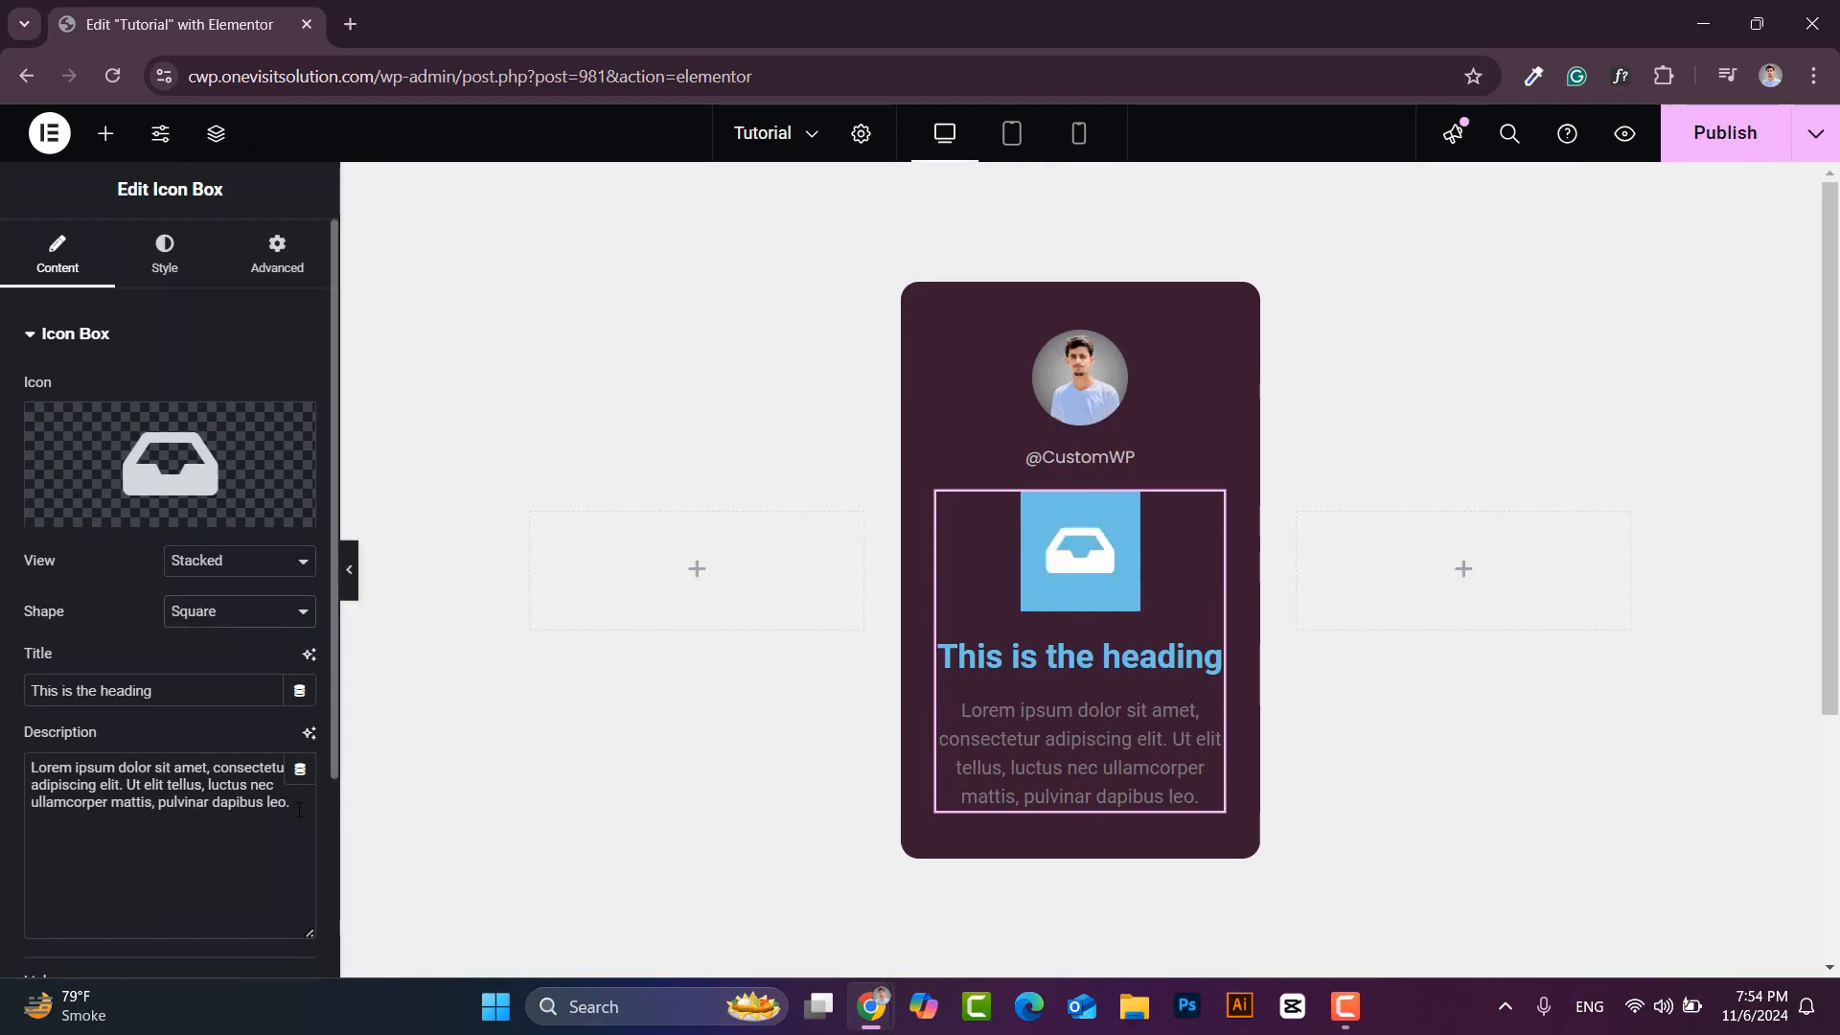
{"action": "left_click_drag", "start_coordinate": [299, 810], "coordinate": [8, 766]}
{"action": "key", "text": "BackSpace"}
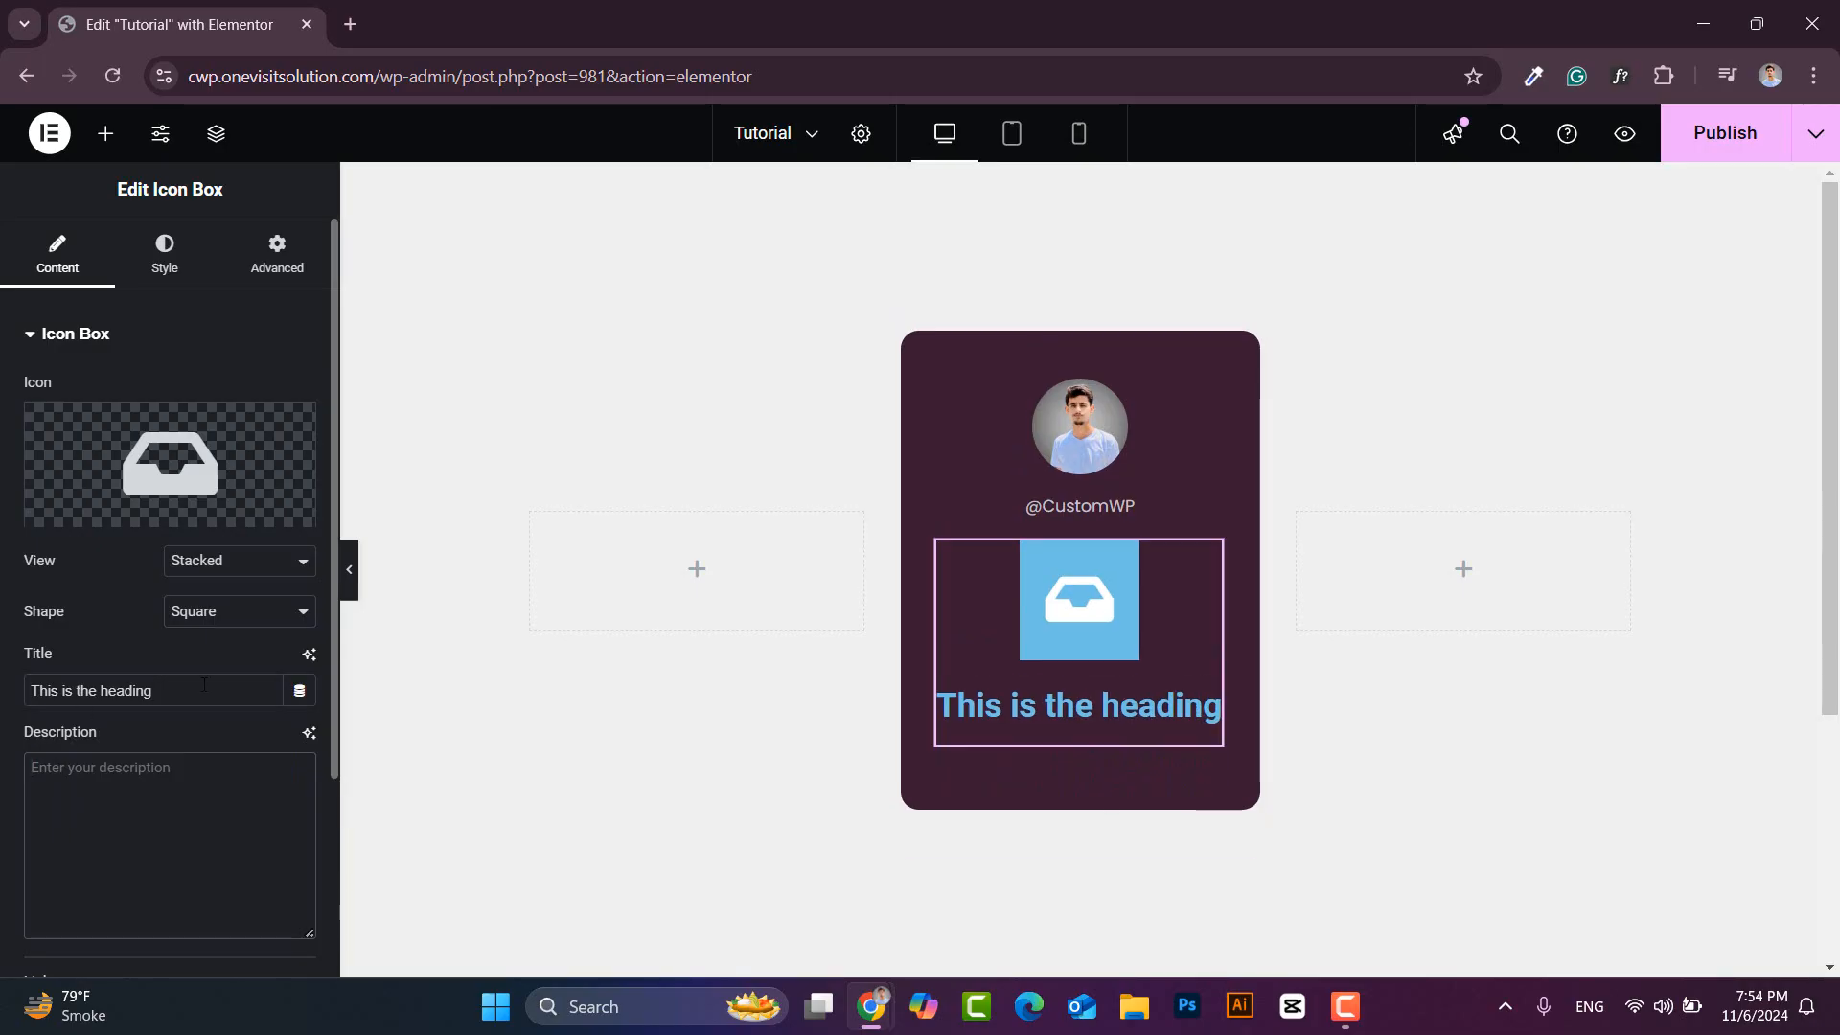
{"action": "left_click_drag", "start_coordinate": [204, 684], "coordinate": [28, 697]}
{"action": "type", "text": "Message"}
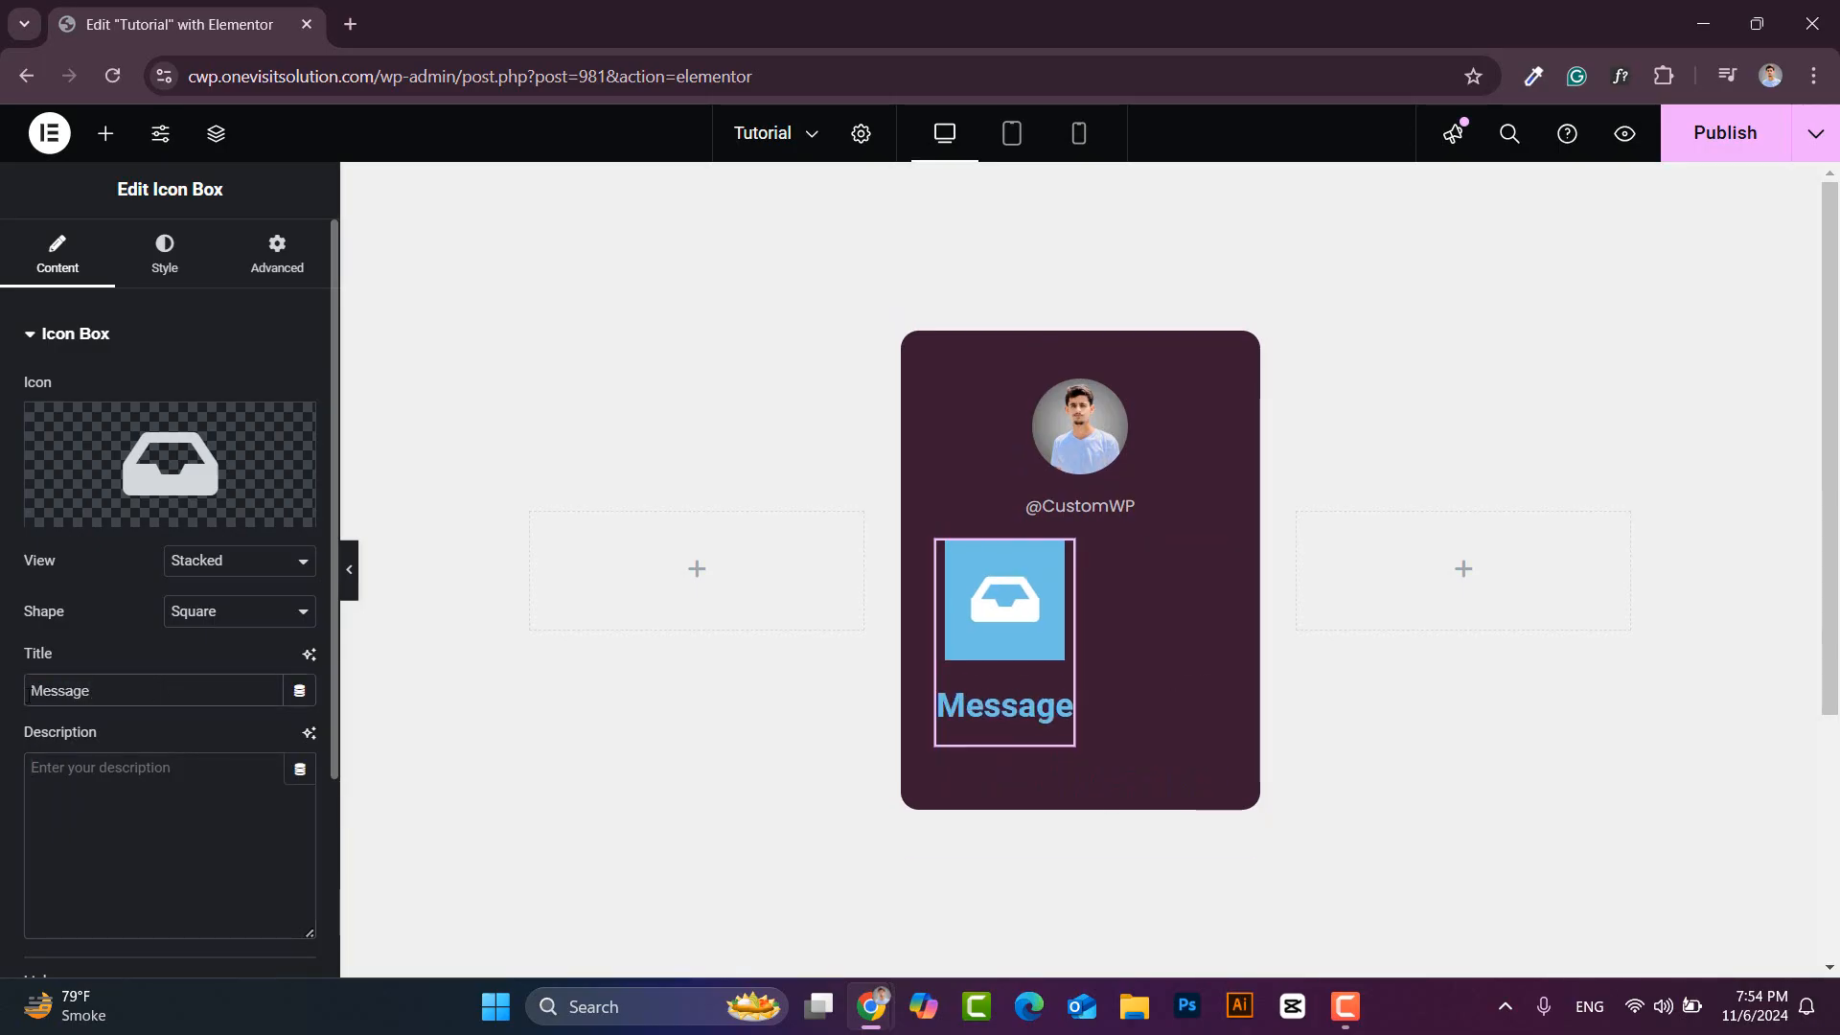
{"action": "left_click", "coordinate": [165, 287]}
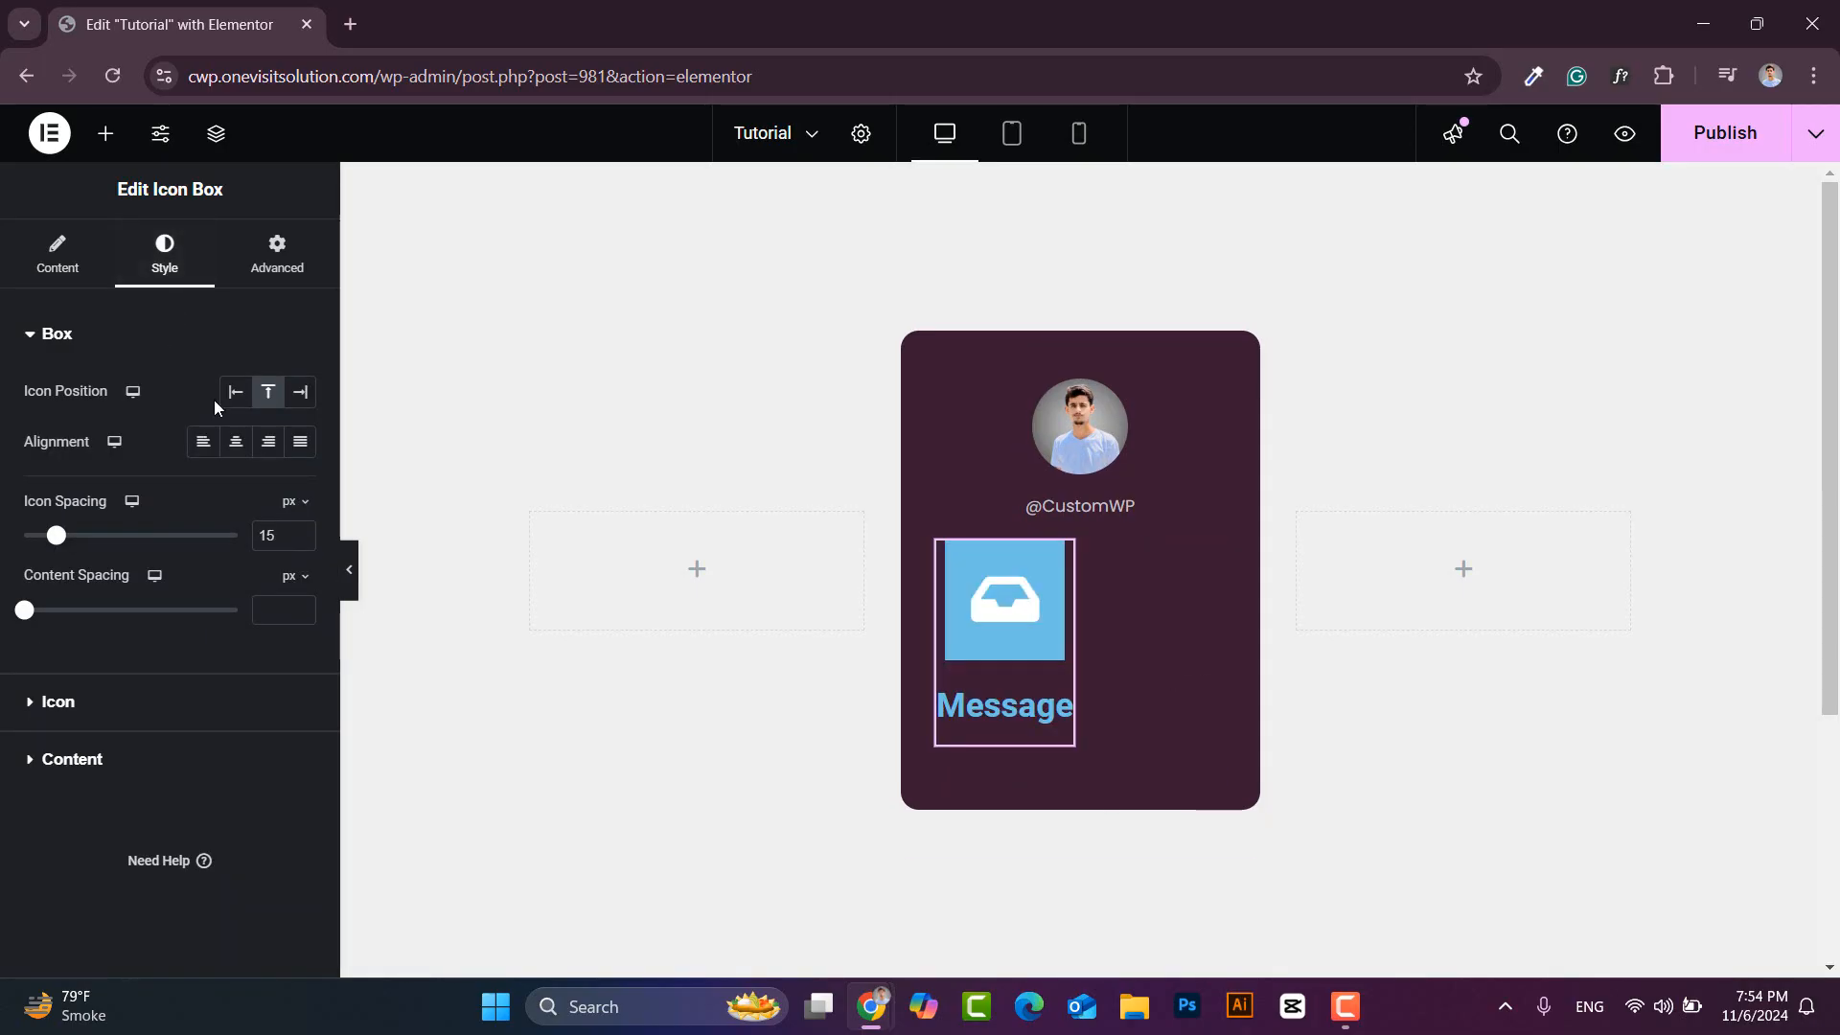
- Set both Icon Spacing and Content Spacing to 0
{"action": "double_click", "coordinate": [254, 537]}
{"action": "type", "text": "0"}
{"action": "left_click", "coordinate": [277, 611]}
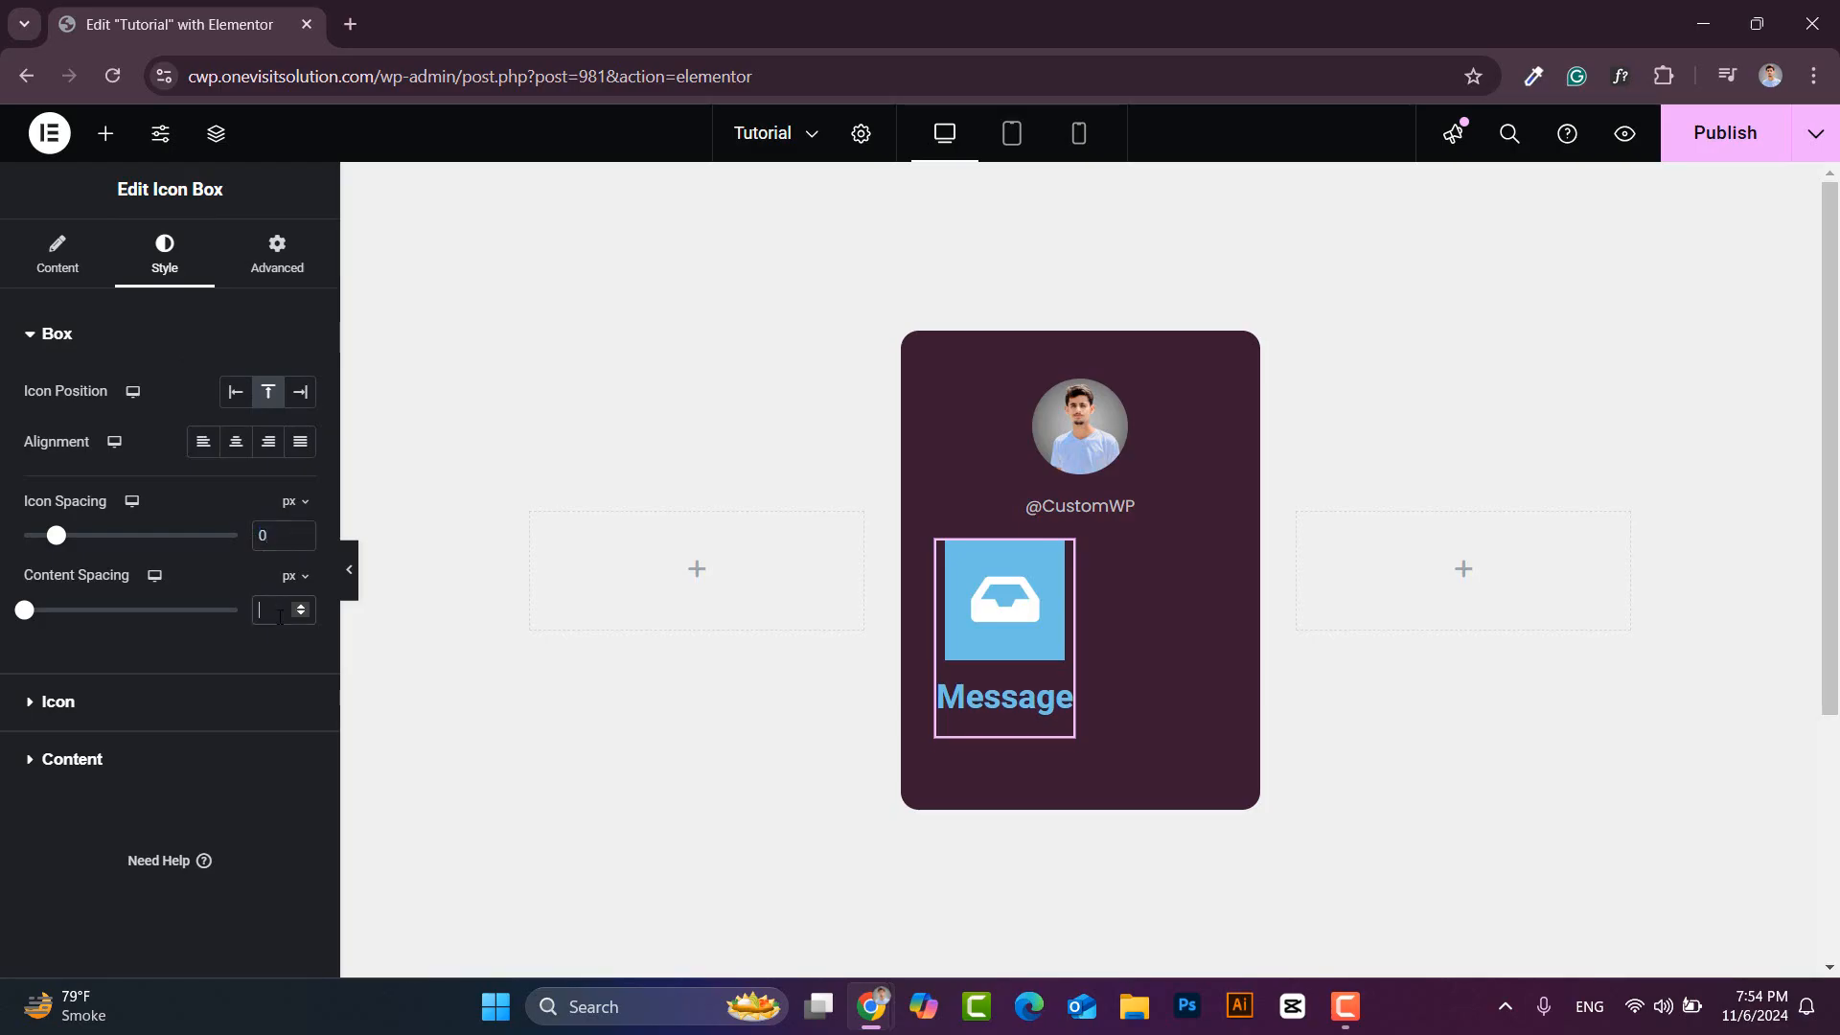
{"action": "type", "text": "0"}
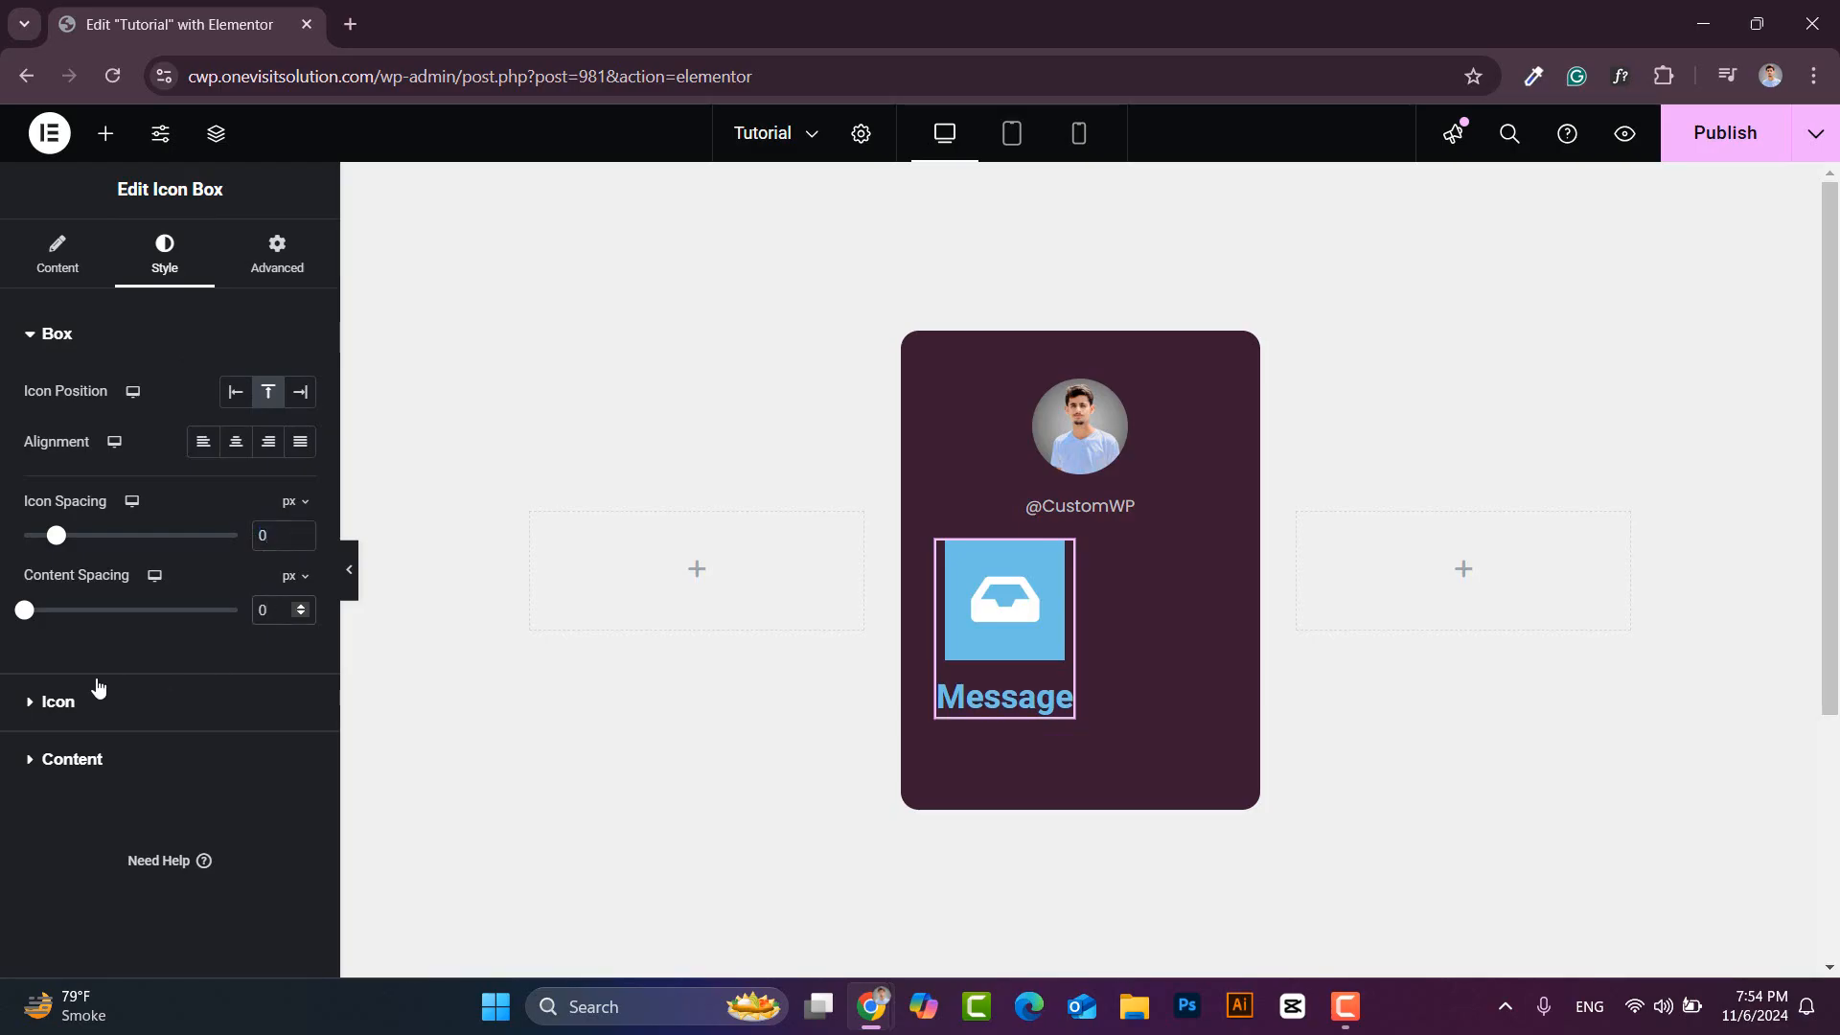
- Give the icon a 20% white #FFFFFF33 background, #D1D1D1 colour and size 20
{"action": "left_click", "coordinate": [38, 702]}
{"action": "left_click", "coordinate": [300, 499]}
{"action": "left_click", "coordinate": [194, 601]}
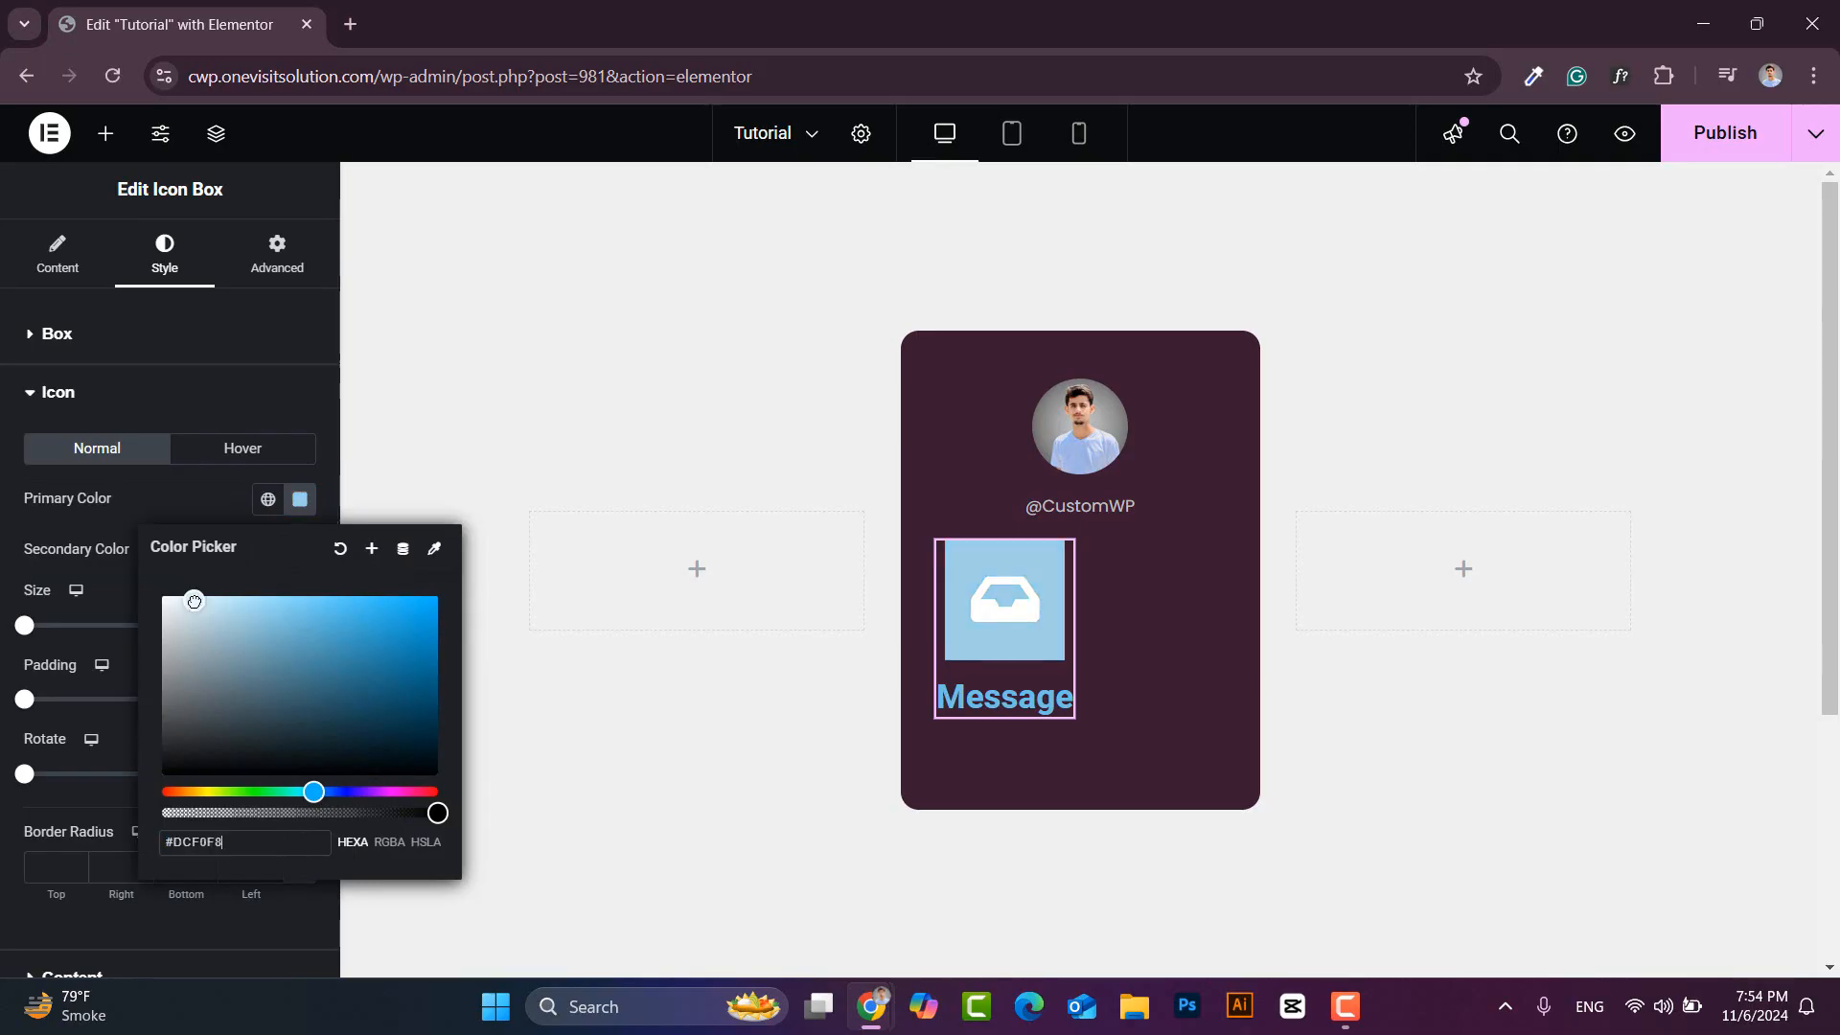
{"action": "left_click_drag", "start_coordinate": [194, 601], "coordinate": [161, 580]}
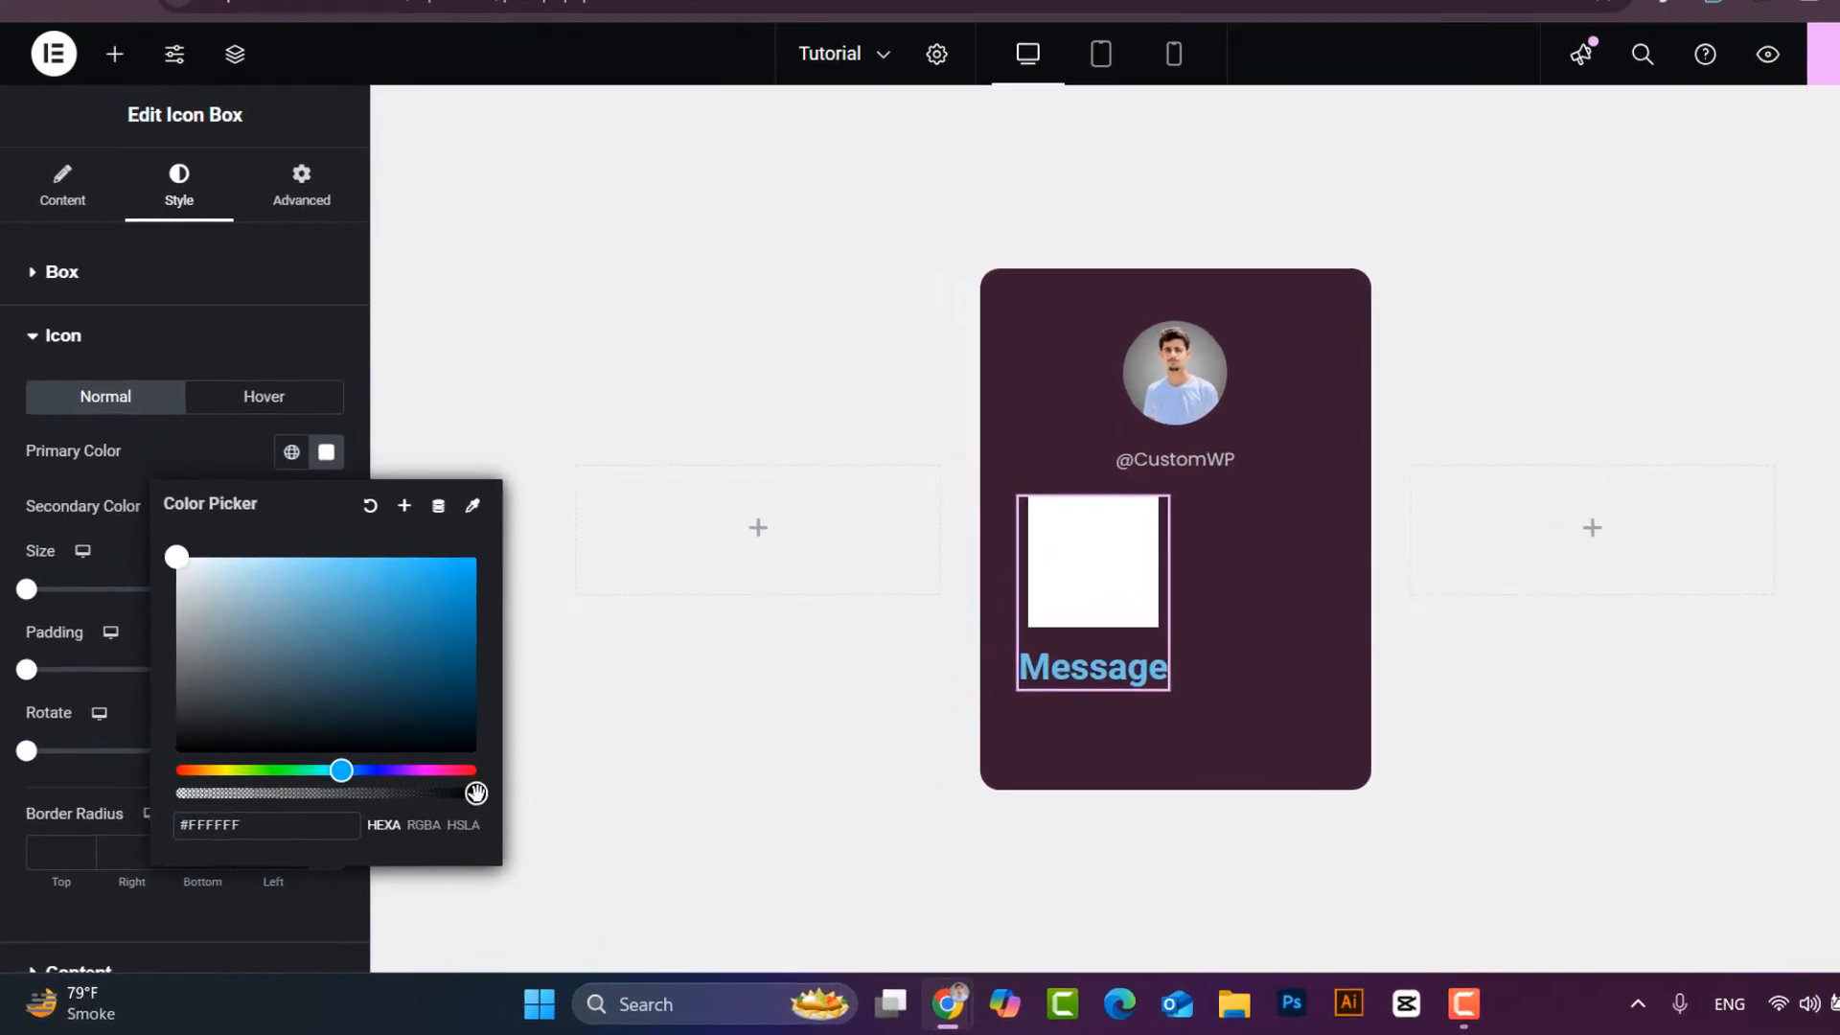
{"action": "left_click_drag", "start_coordinate": [438, 813], "coordinate": [217, 813]}
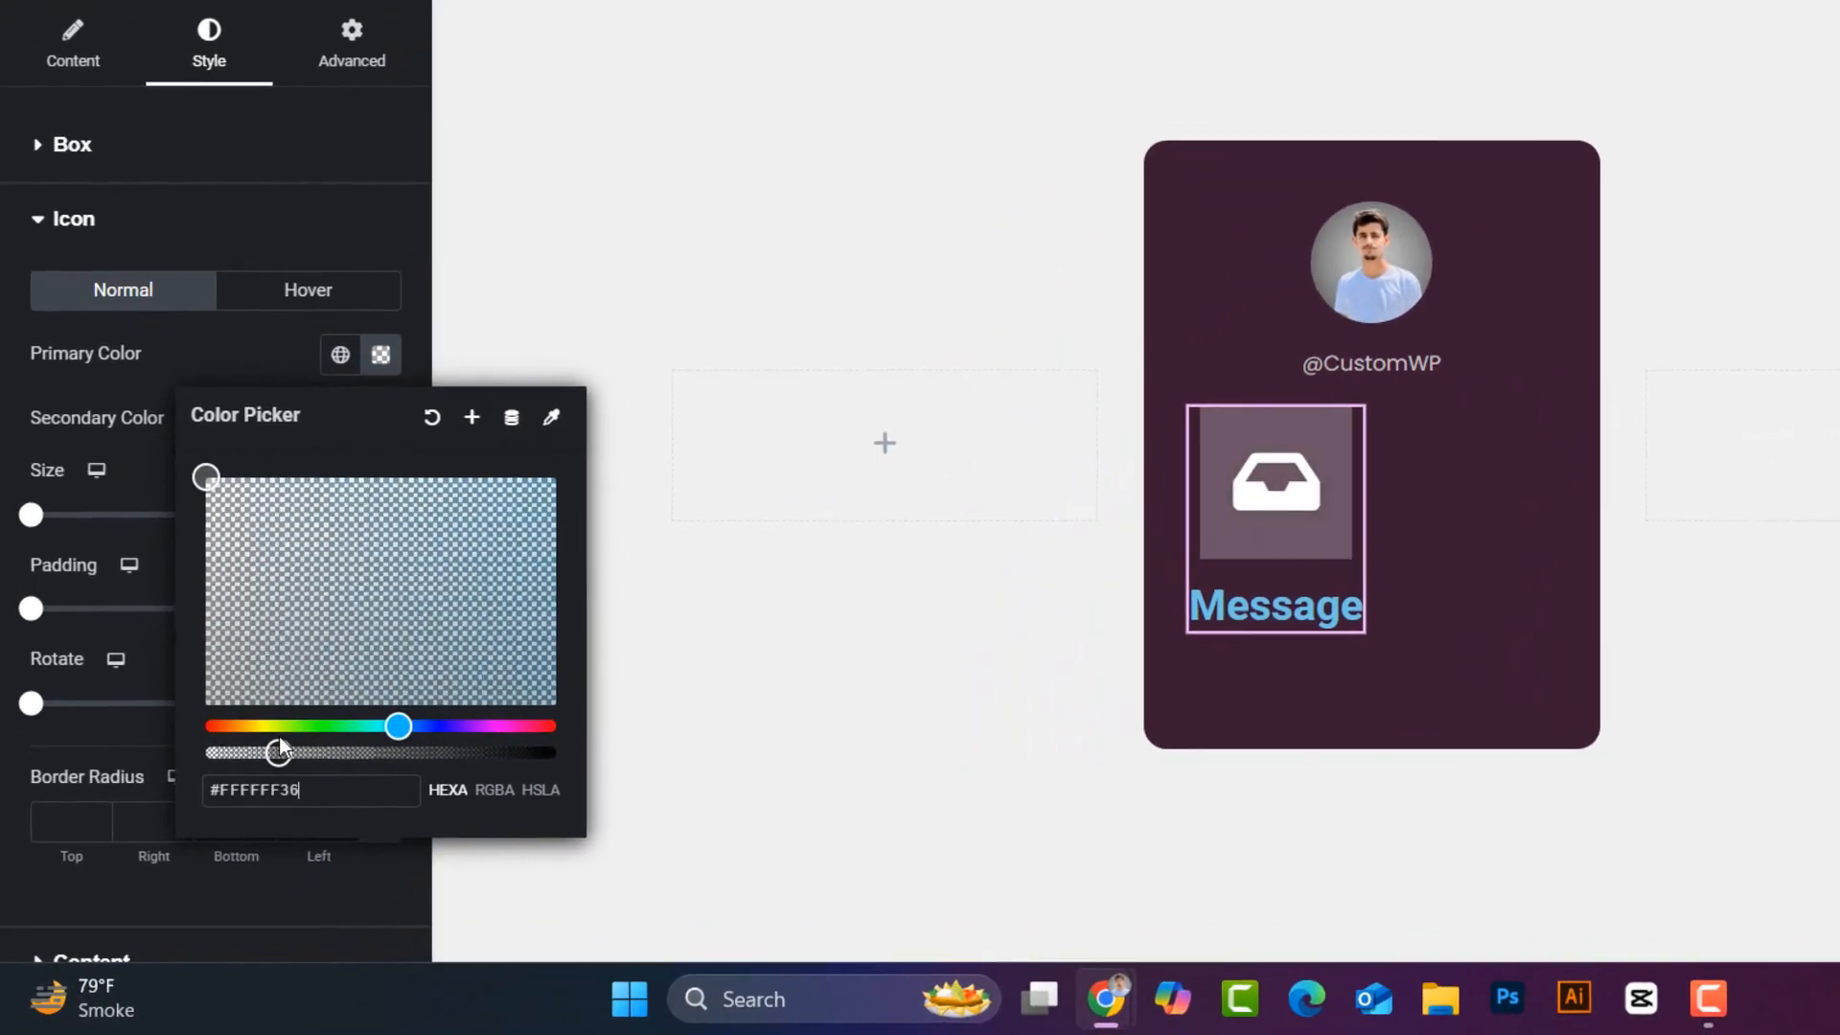
{"action": "left_click", "coordinate": [382, 352]}
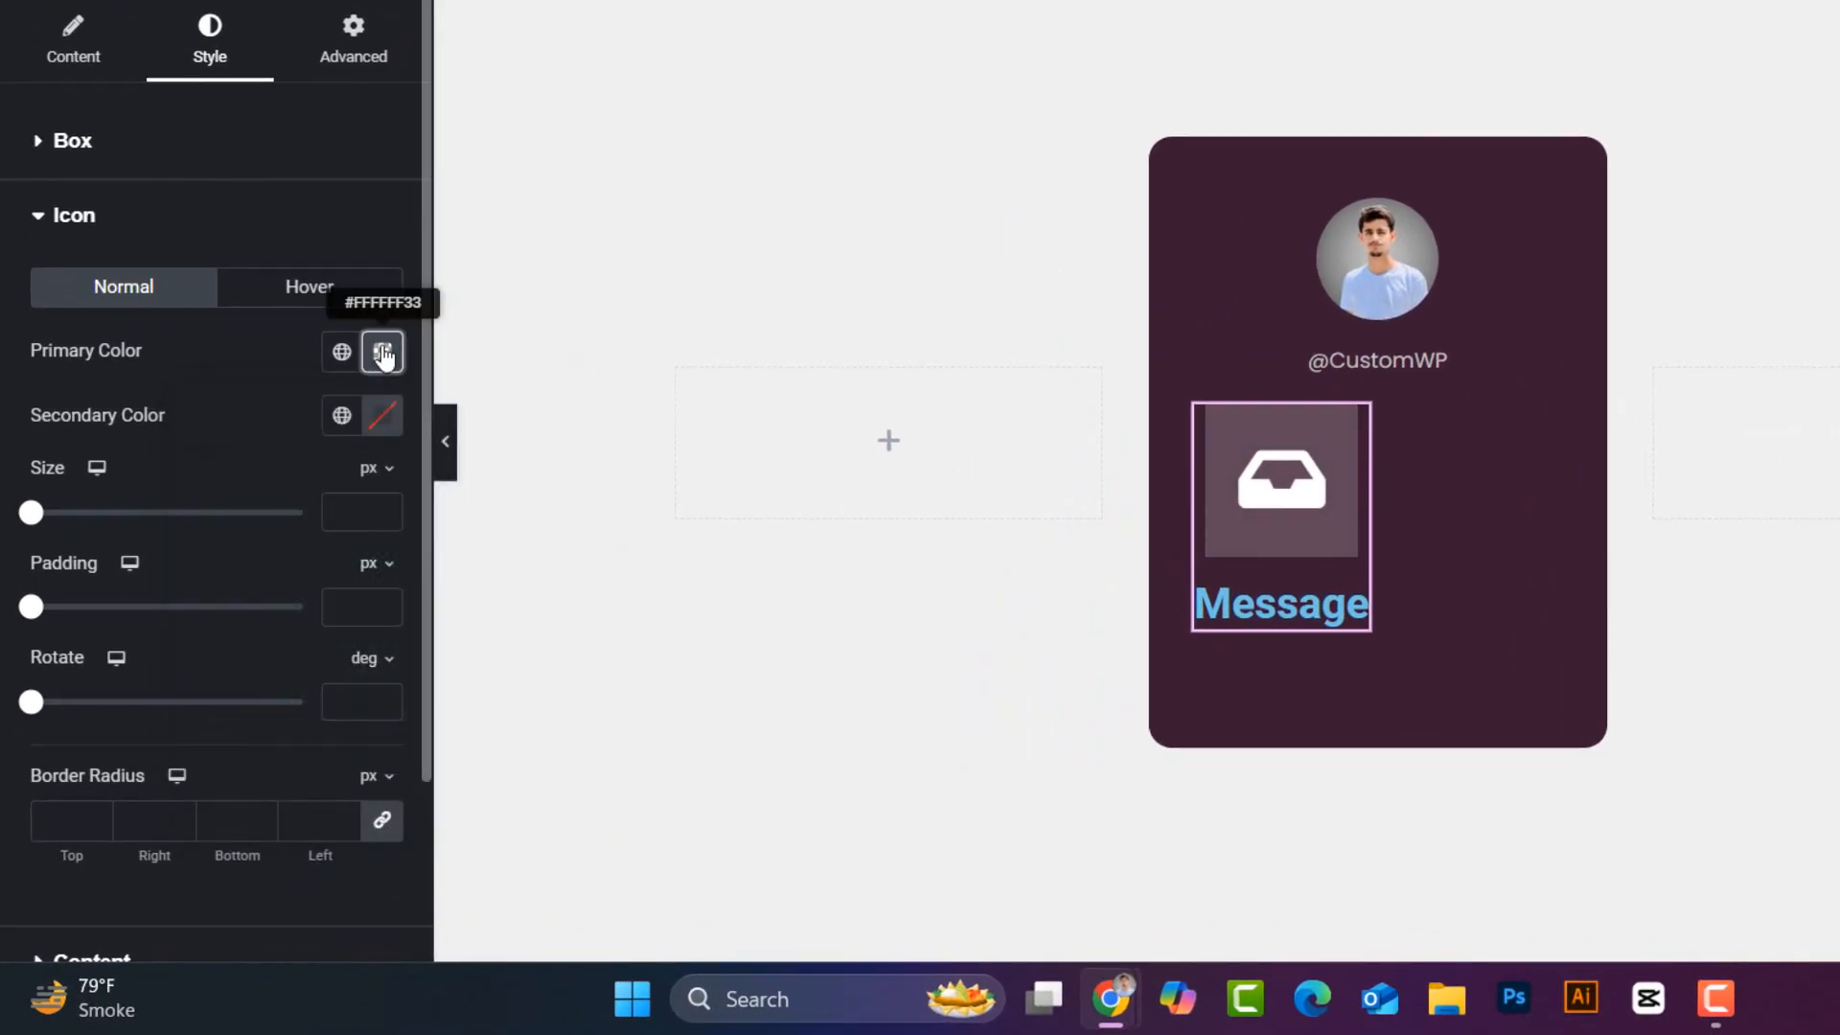
{"action": "left_click", "coordinate": [383, 416]}
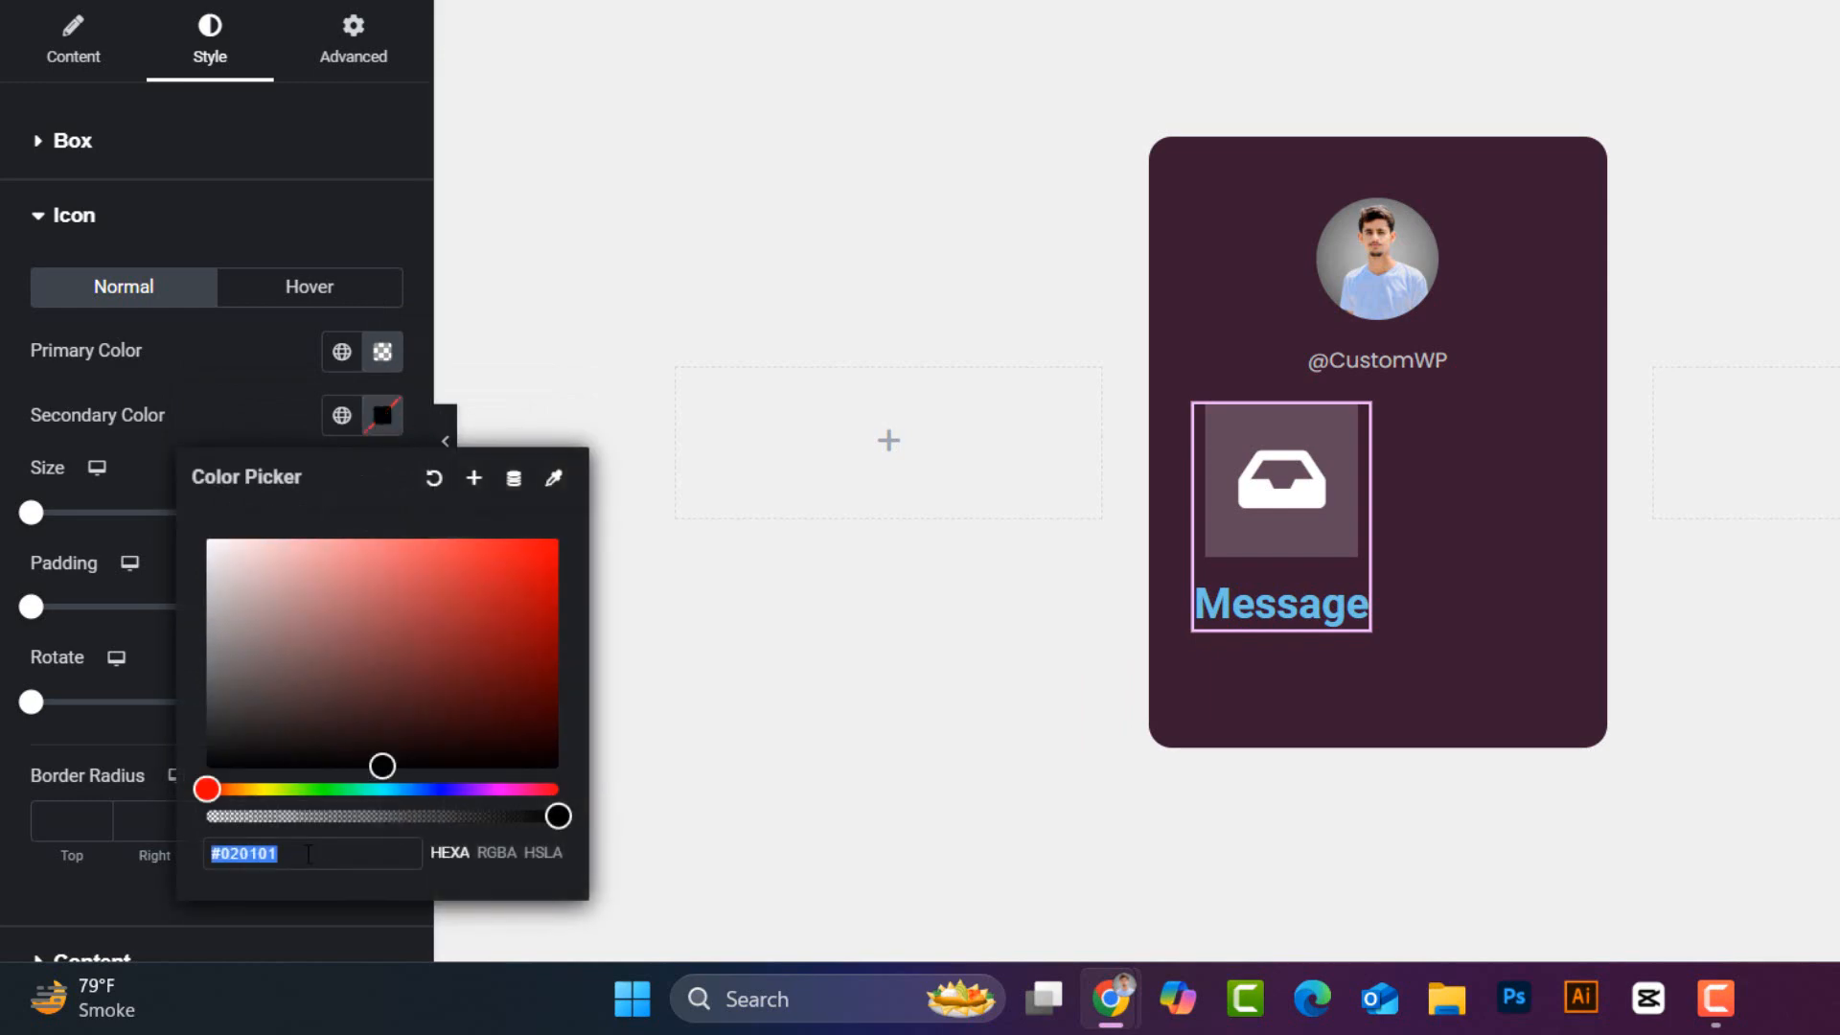
{"action": "type", "text": "#D1D1D1"}
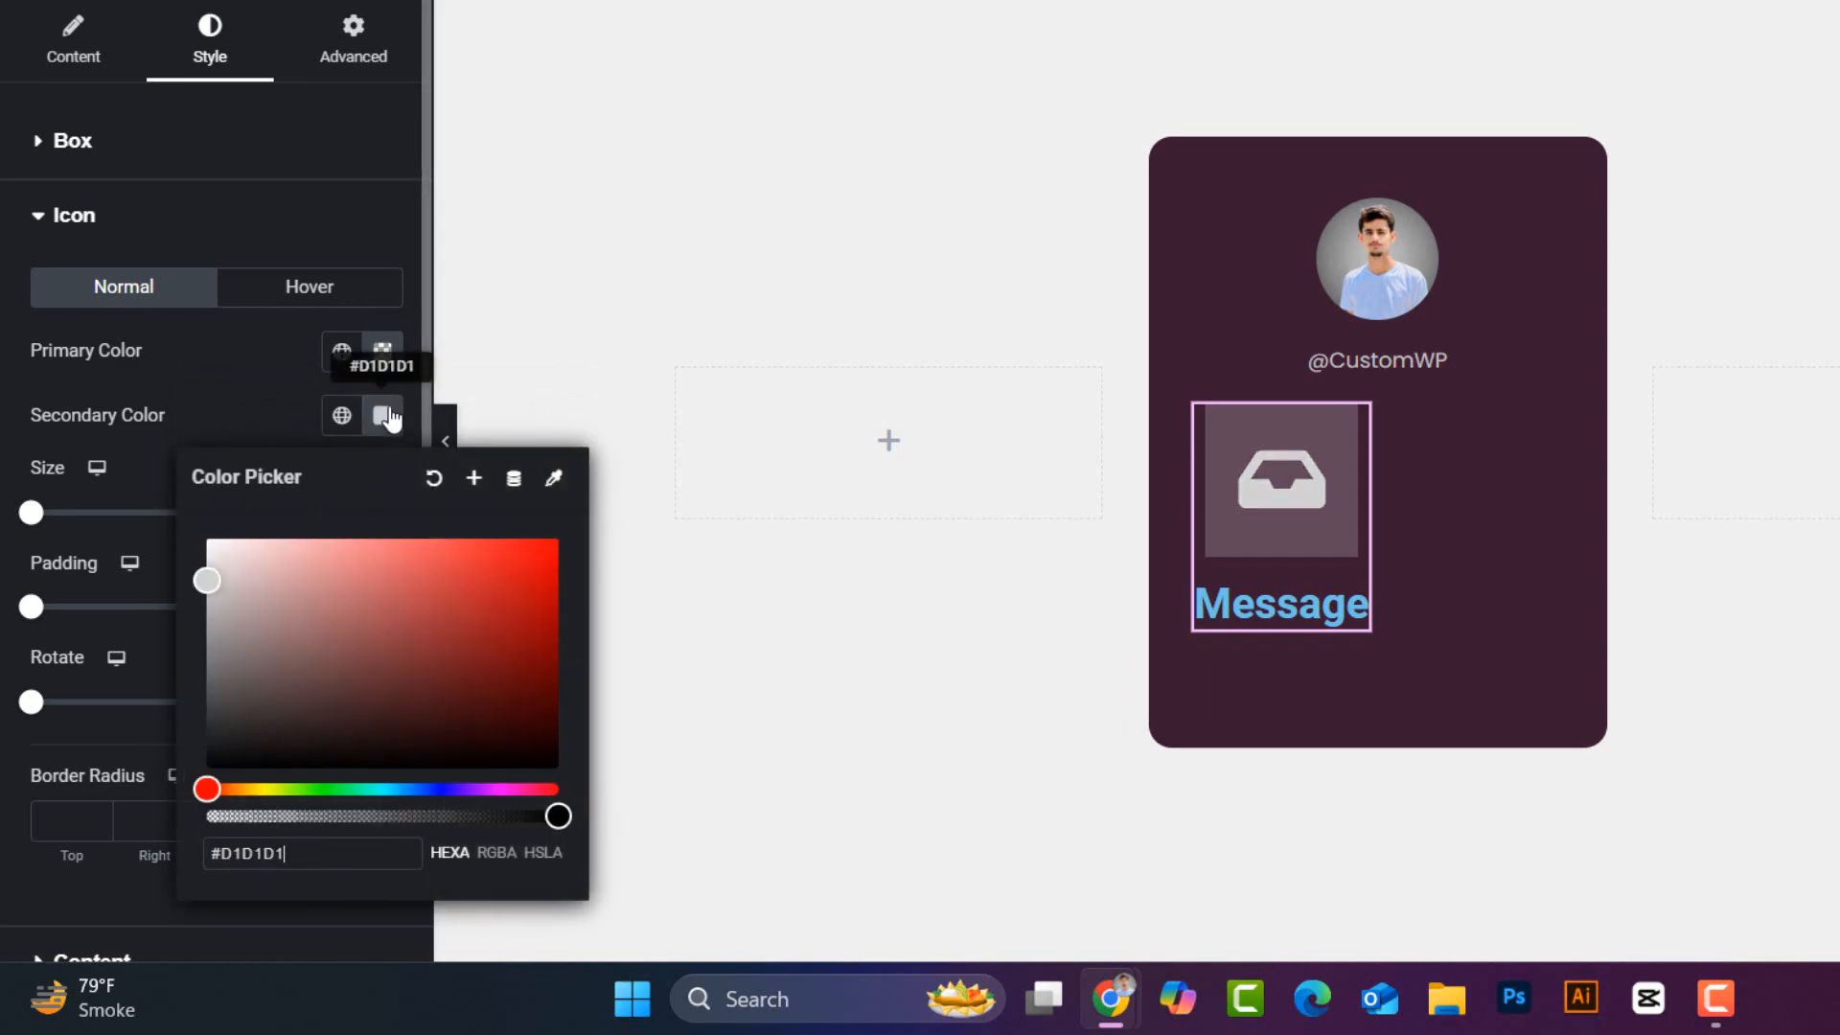
{"action": "left_click", "coordinate": [387, 415]}
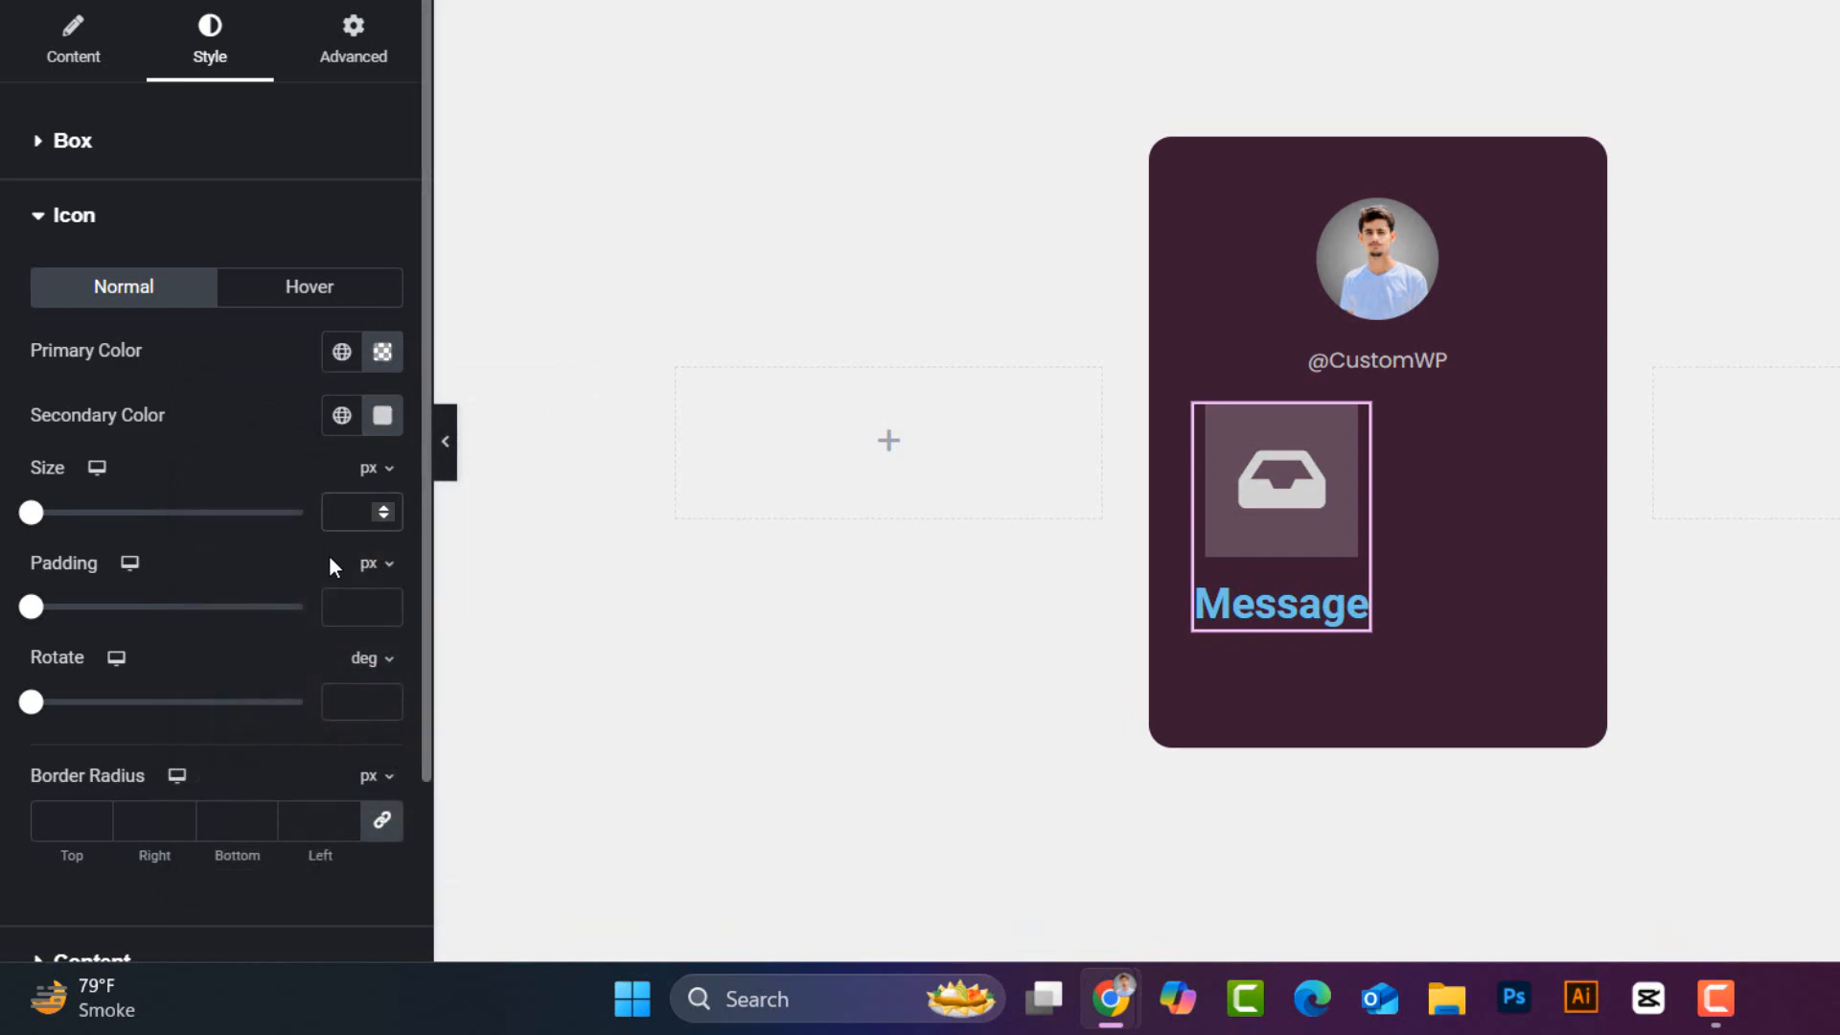
{"action": "type", "text": "20"}
- Colour the Message title light grey #D1D1D1
{"action": "scroll", "coordinate": [272, 565], "scroll_direction": "down", "scroll_amount": 1}
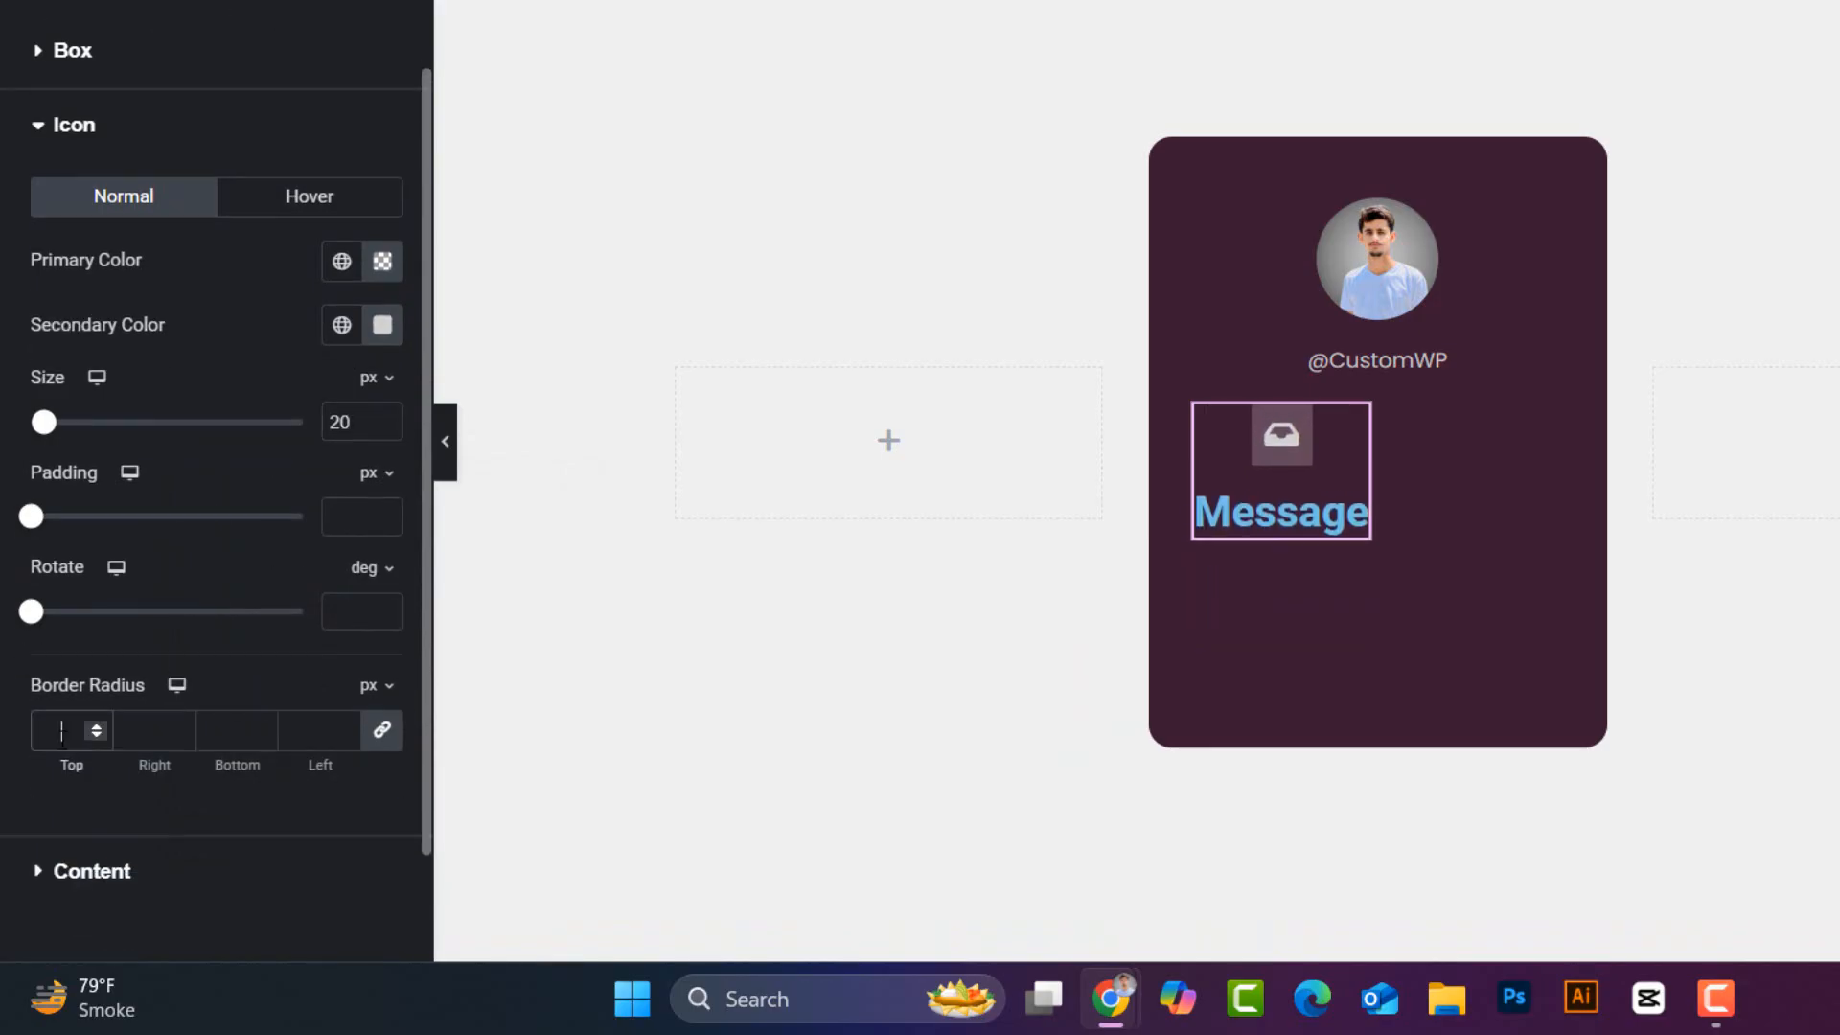
{"action": "left_click", "coordinate": [87, 872]}
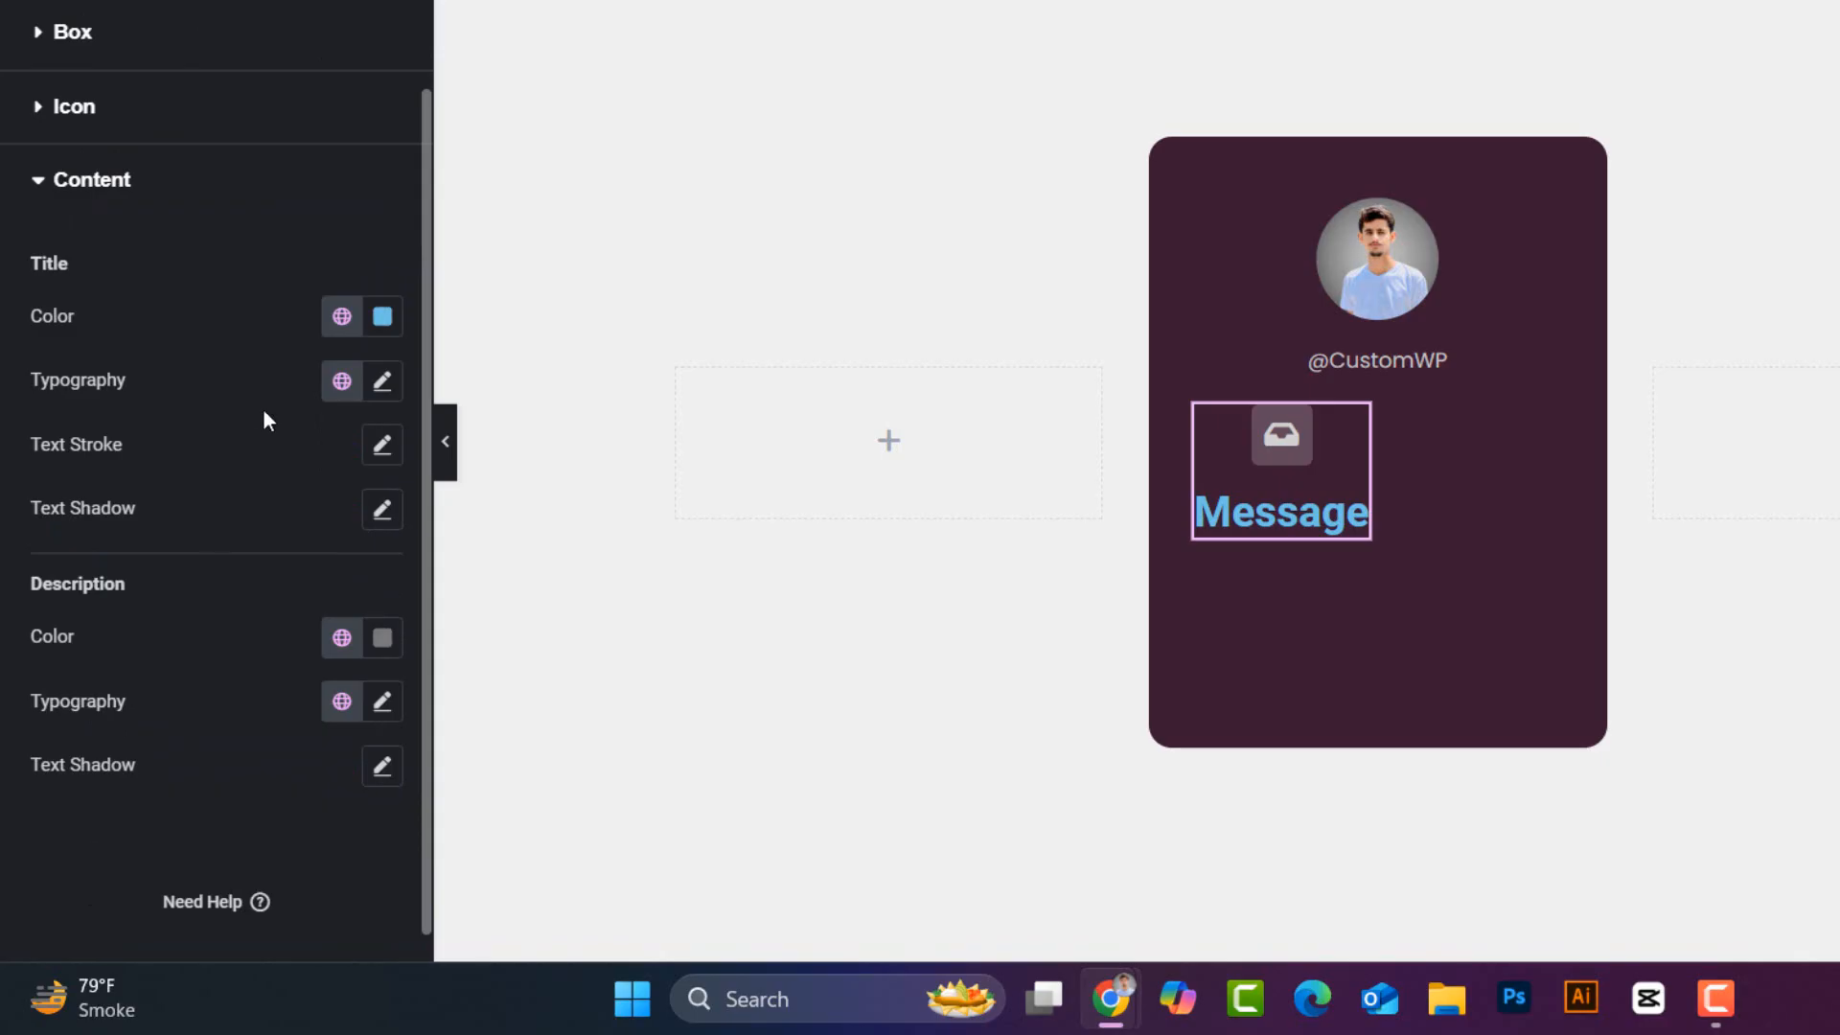
{"action": "left_click", "coordinate": [382, 317]}
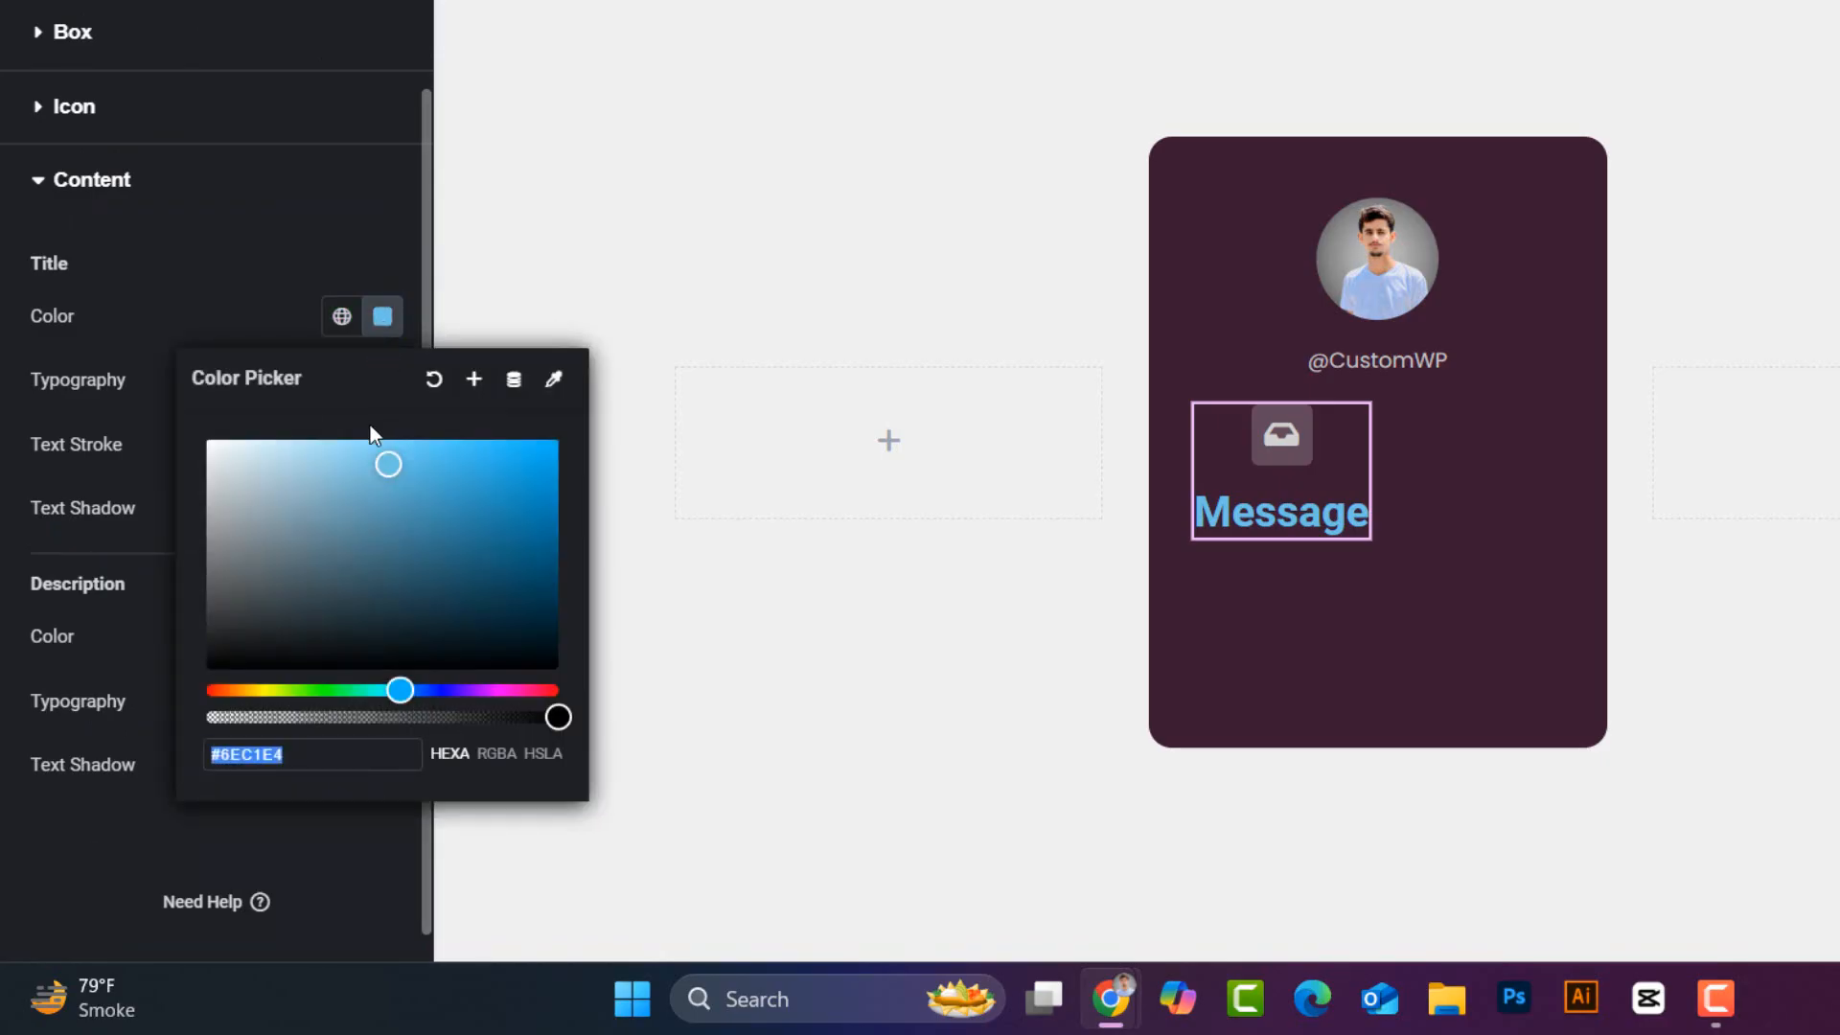
{"action": "type", "text": "#D1D1D1"}
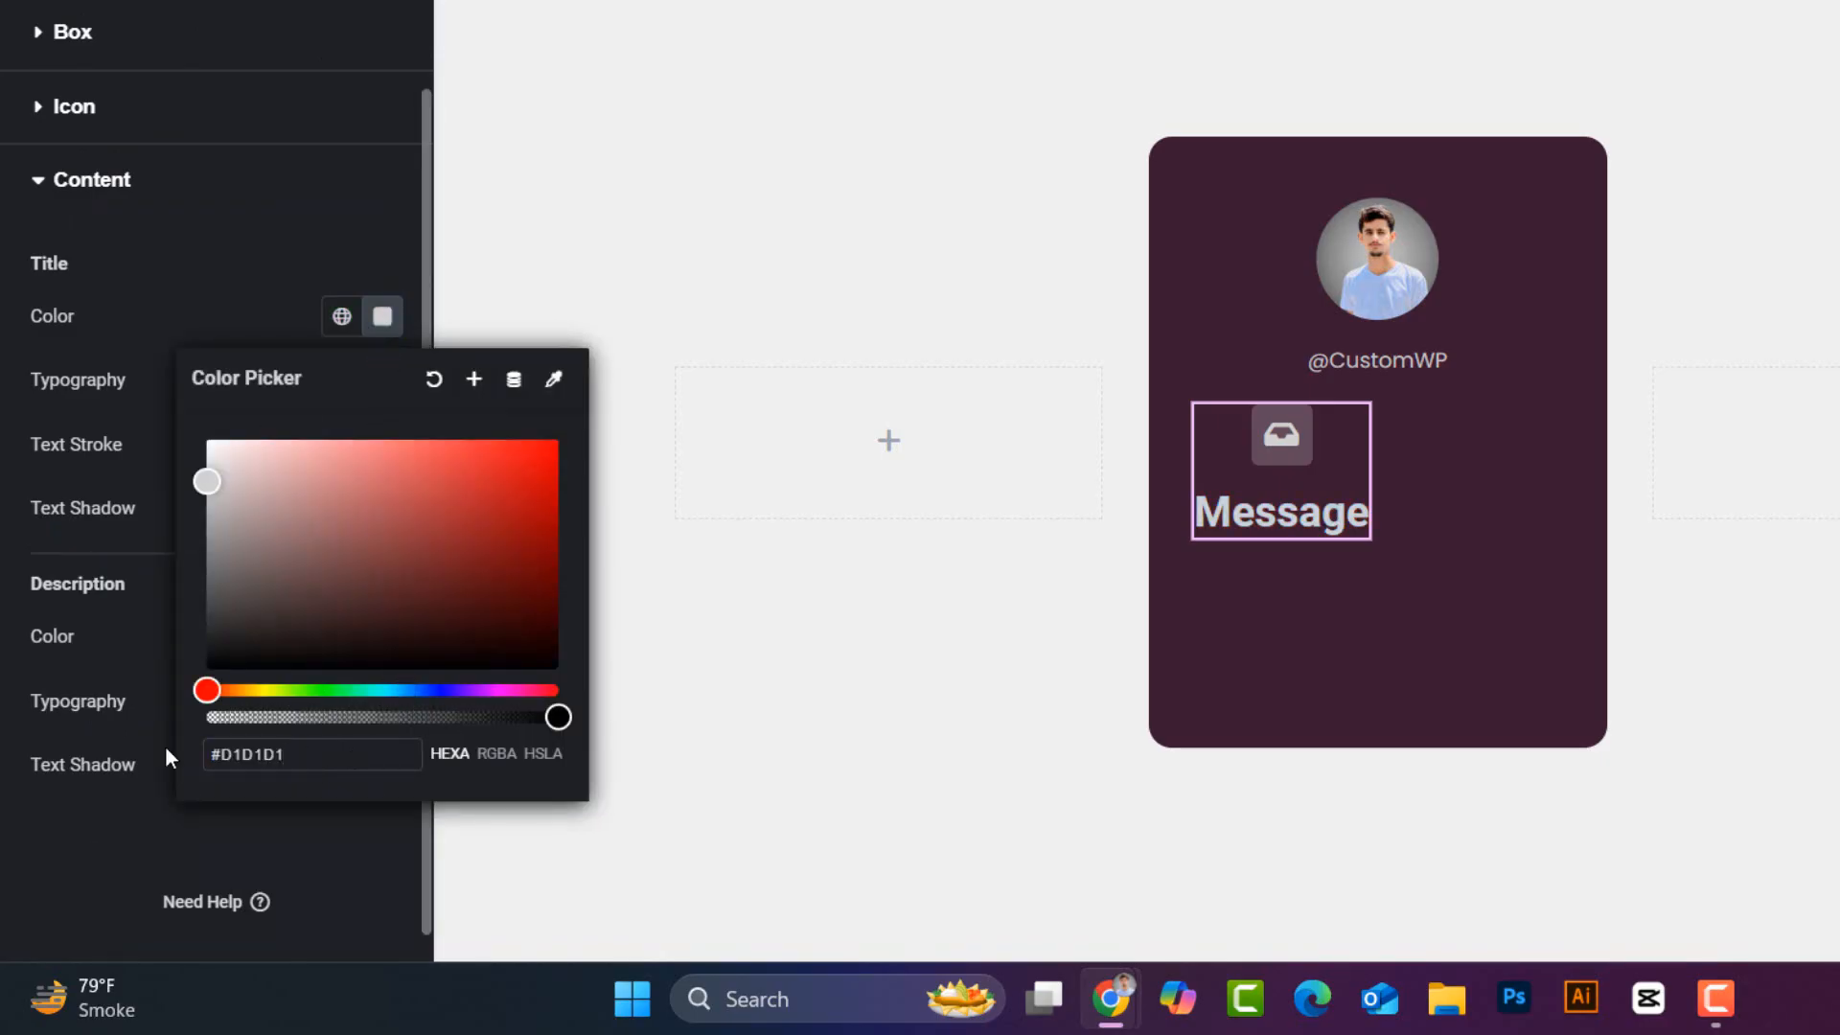
{"action": "left_click", "coordinate": [381, 321]}
- Set the title typography to Poppins, 10px, weight 400 (Normal)
{"action": "left_click", "coordinate": [381, 381]}
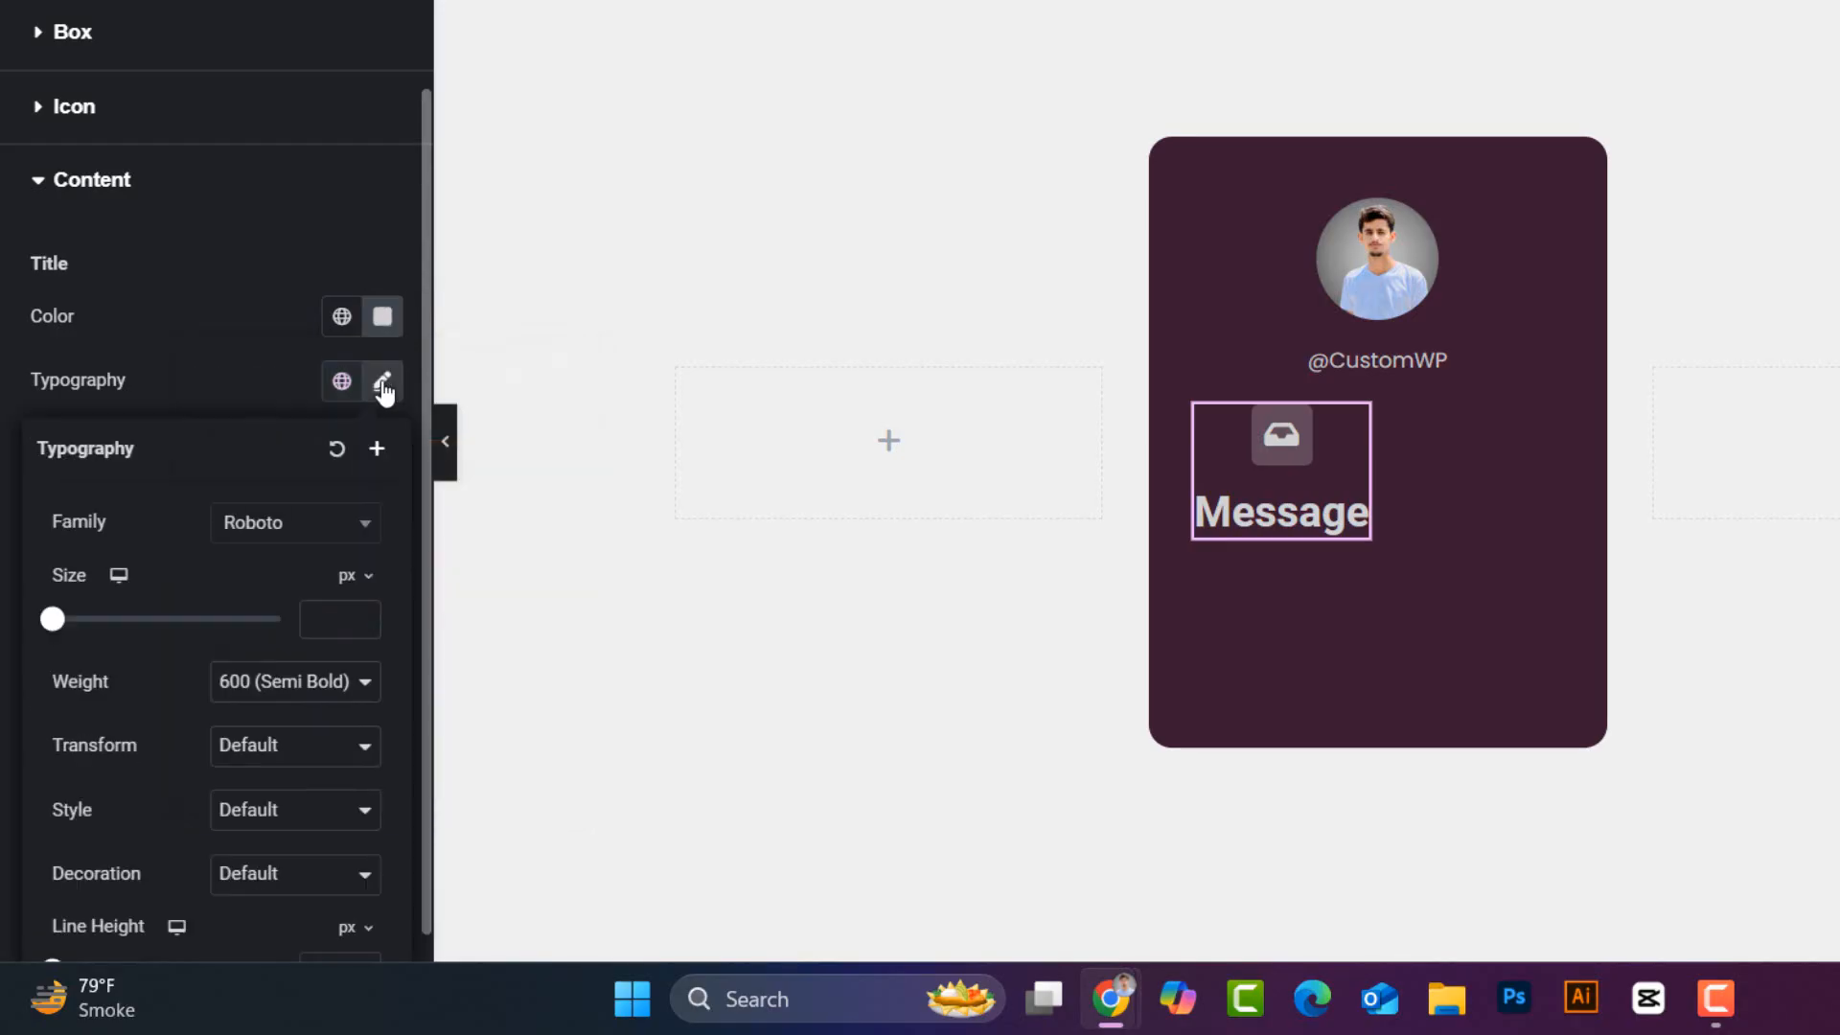
{"action": "left_click", "coordinate": [305, 525]}
{"action": "type", "text": "popp"}
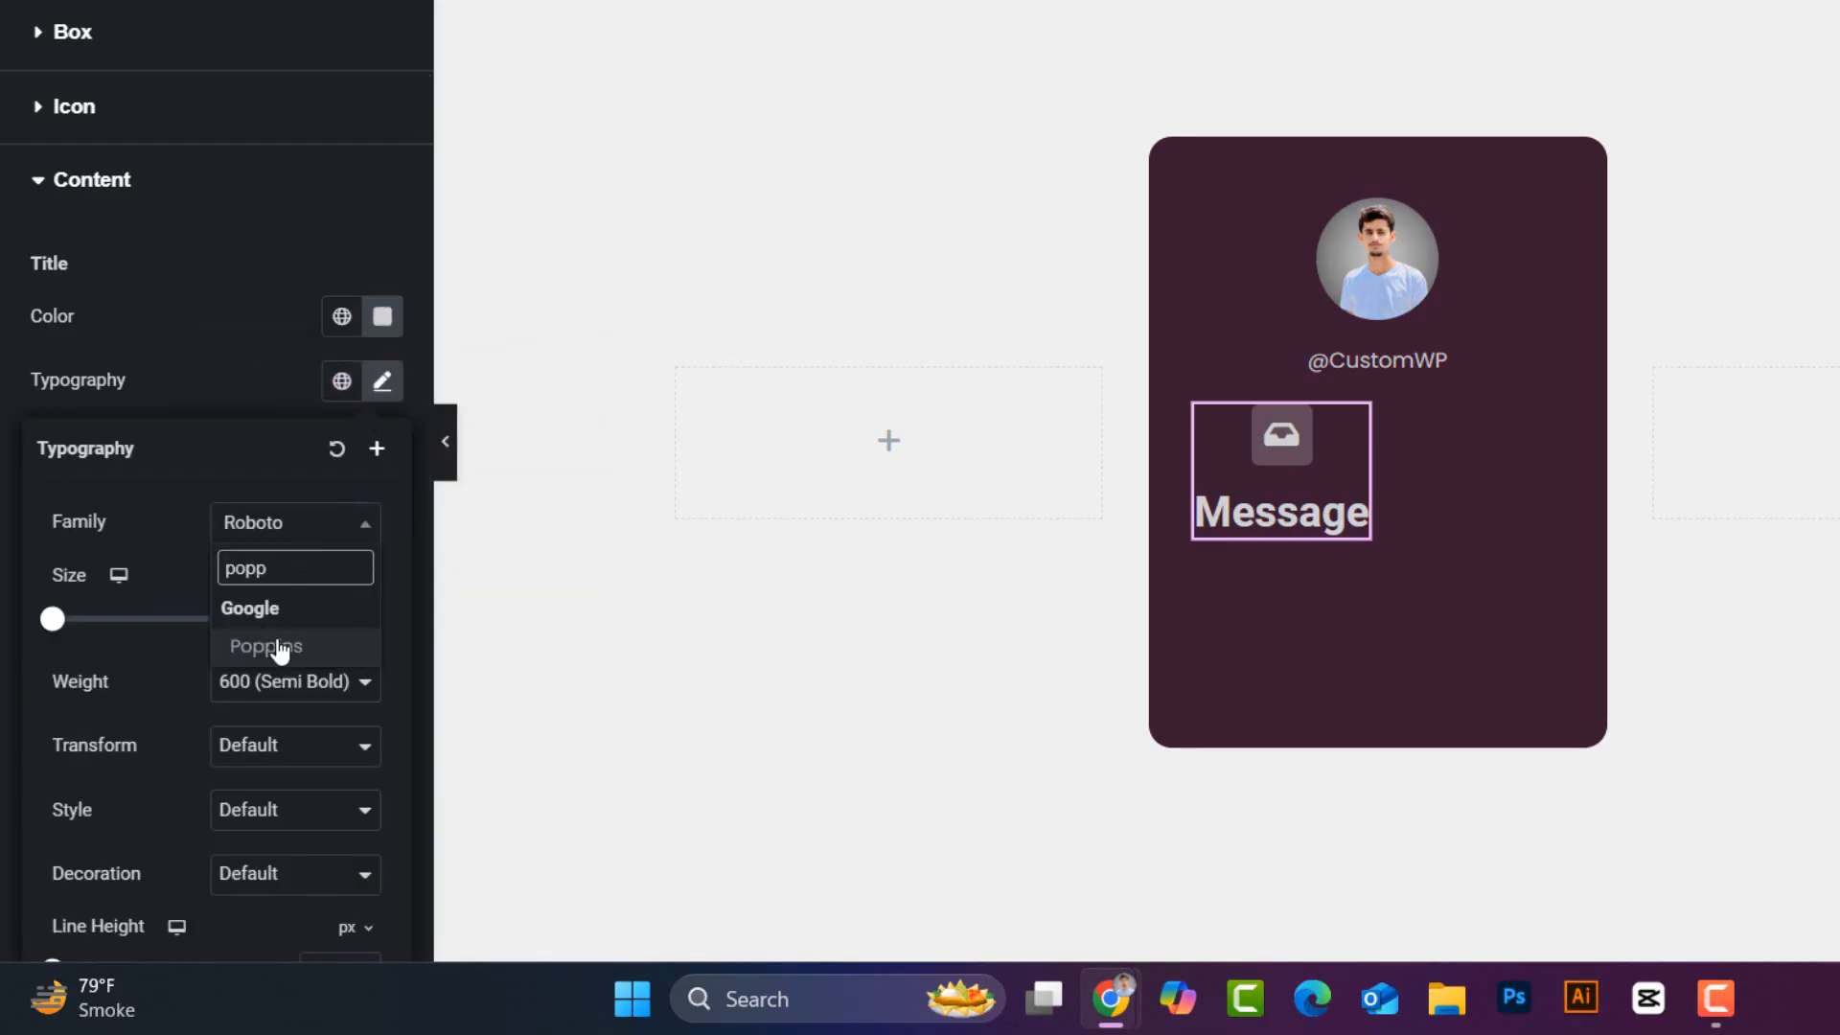
{"action": "left_click", "coordinate": [280, 649]}
{"action": "type", "text": "10"}
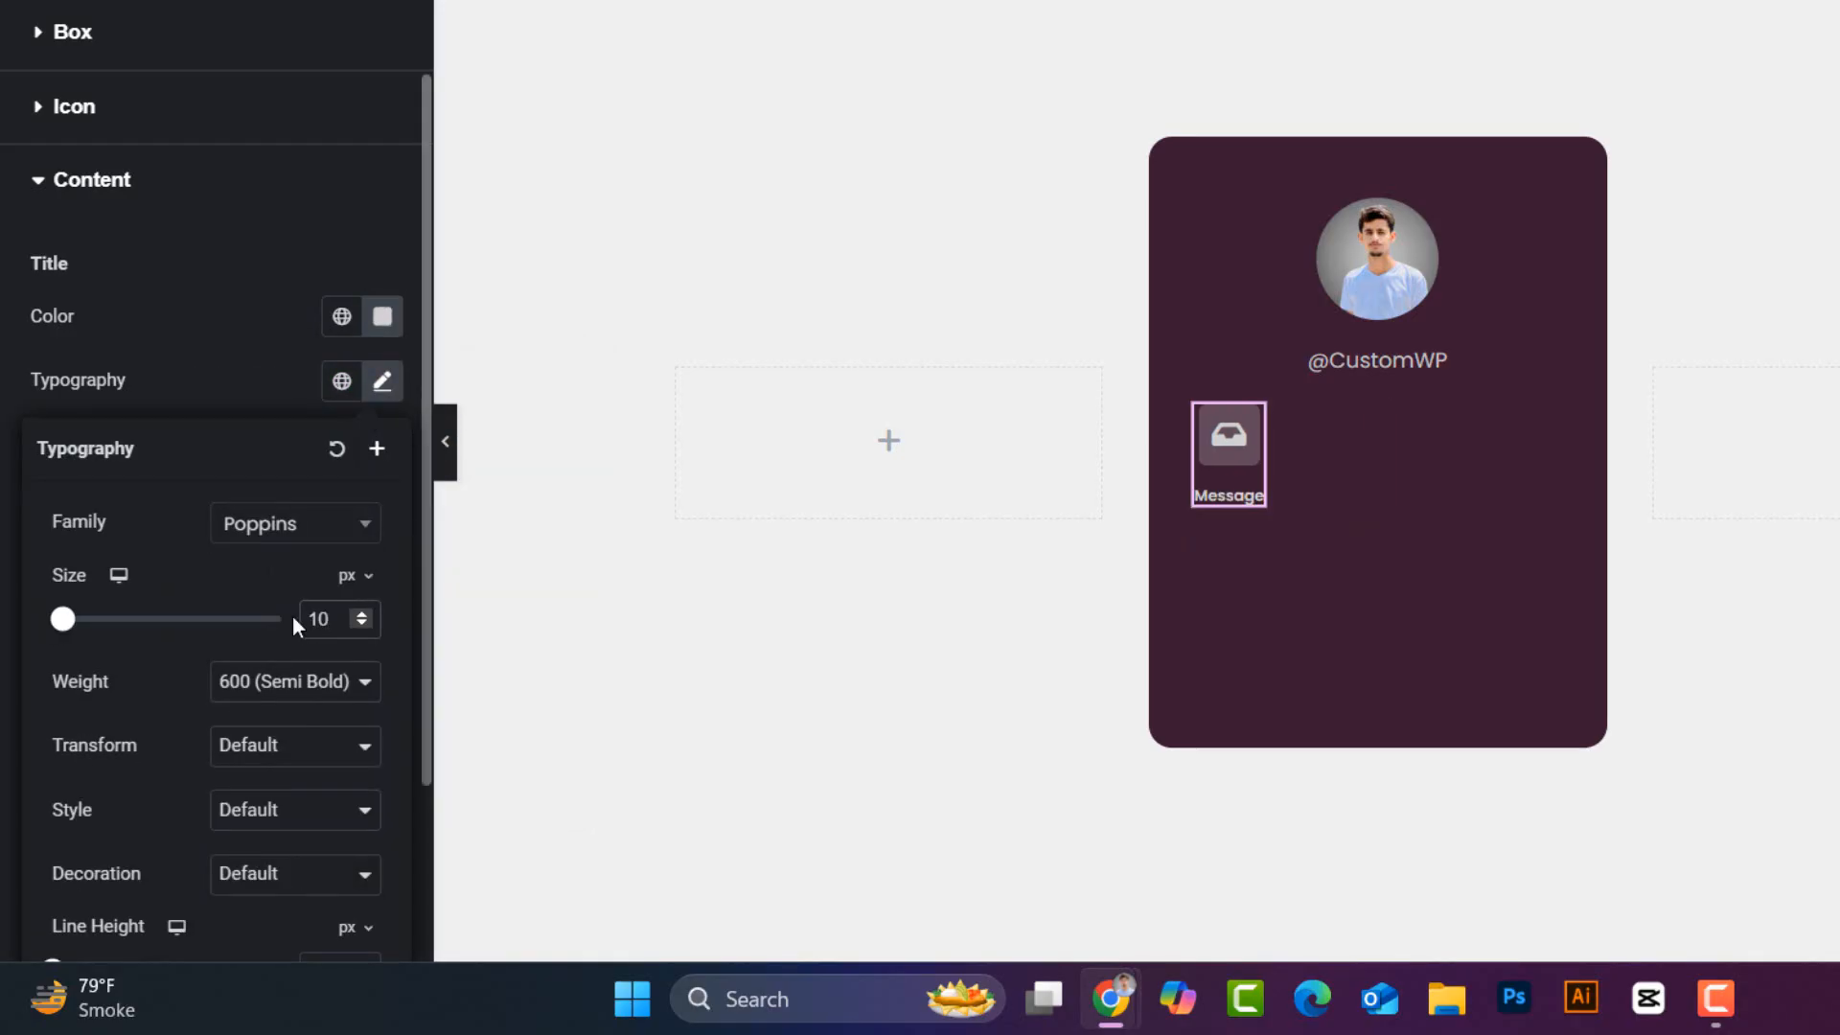
{"action": "left_click", "coordinate": [303, 686]}
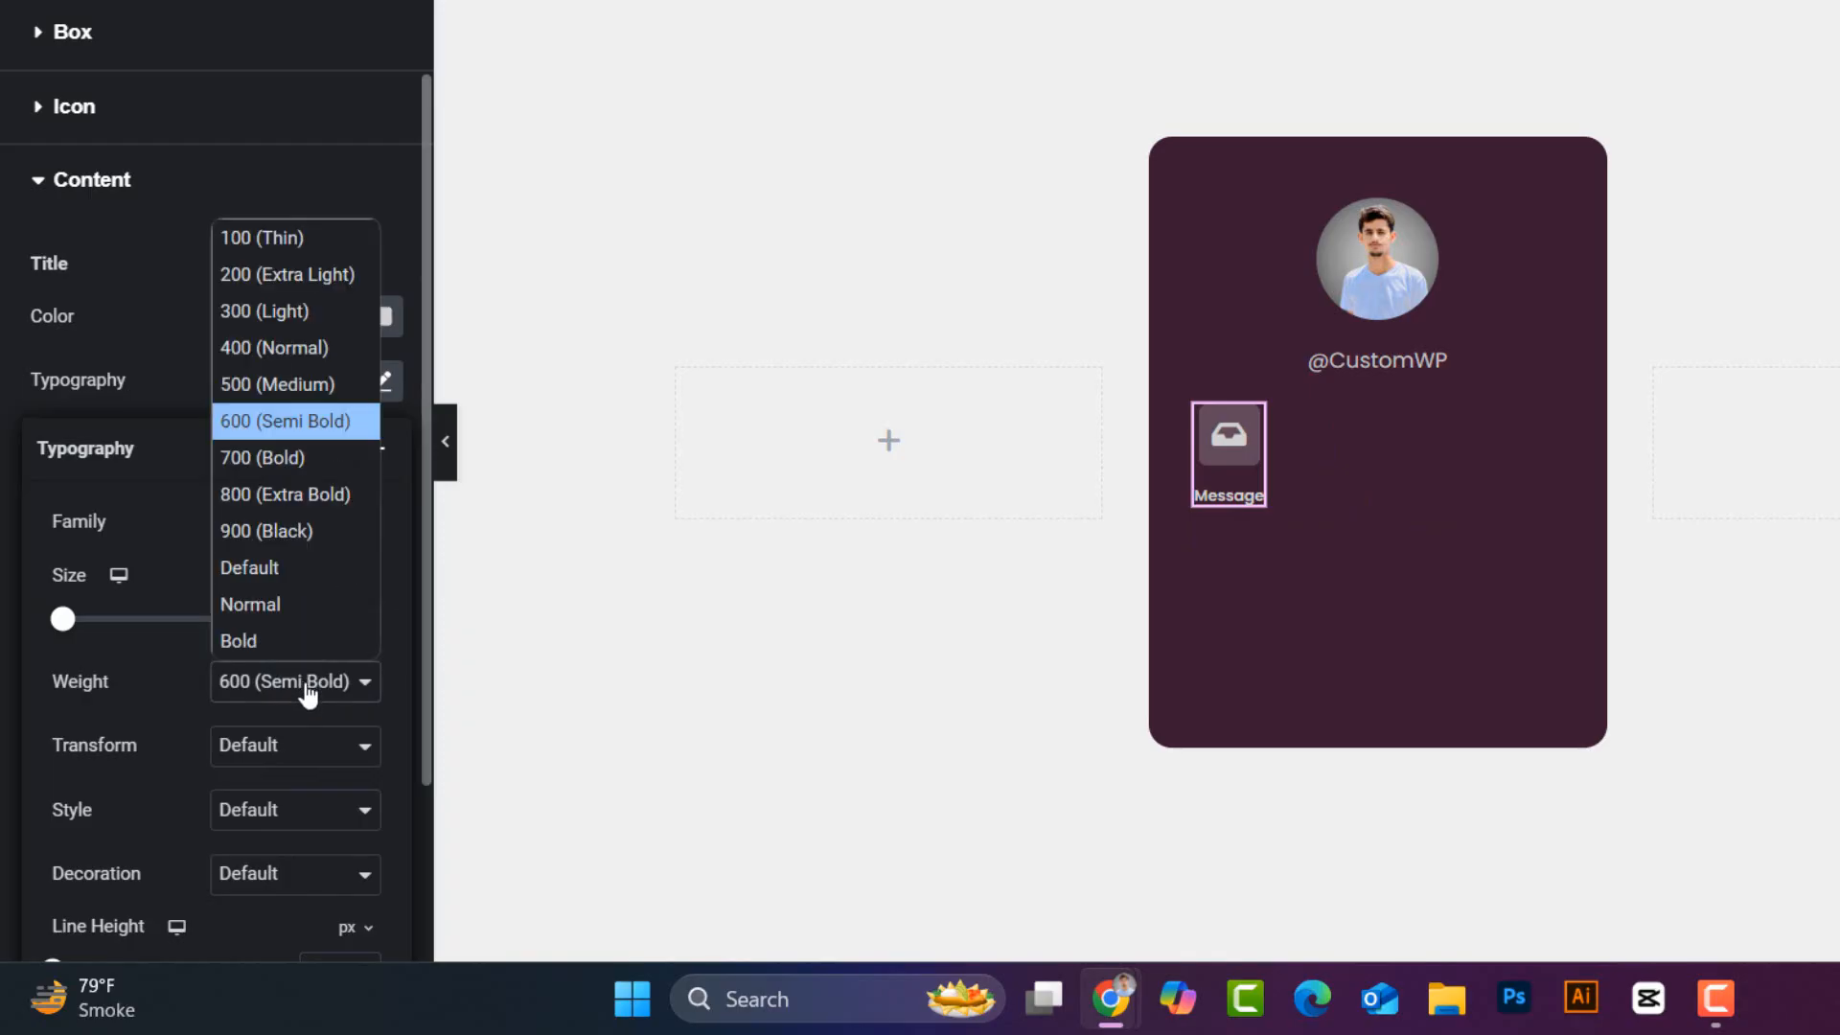
{"action": "left_click", "coordinate": [301, 343]}
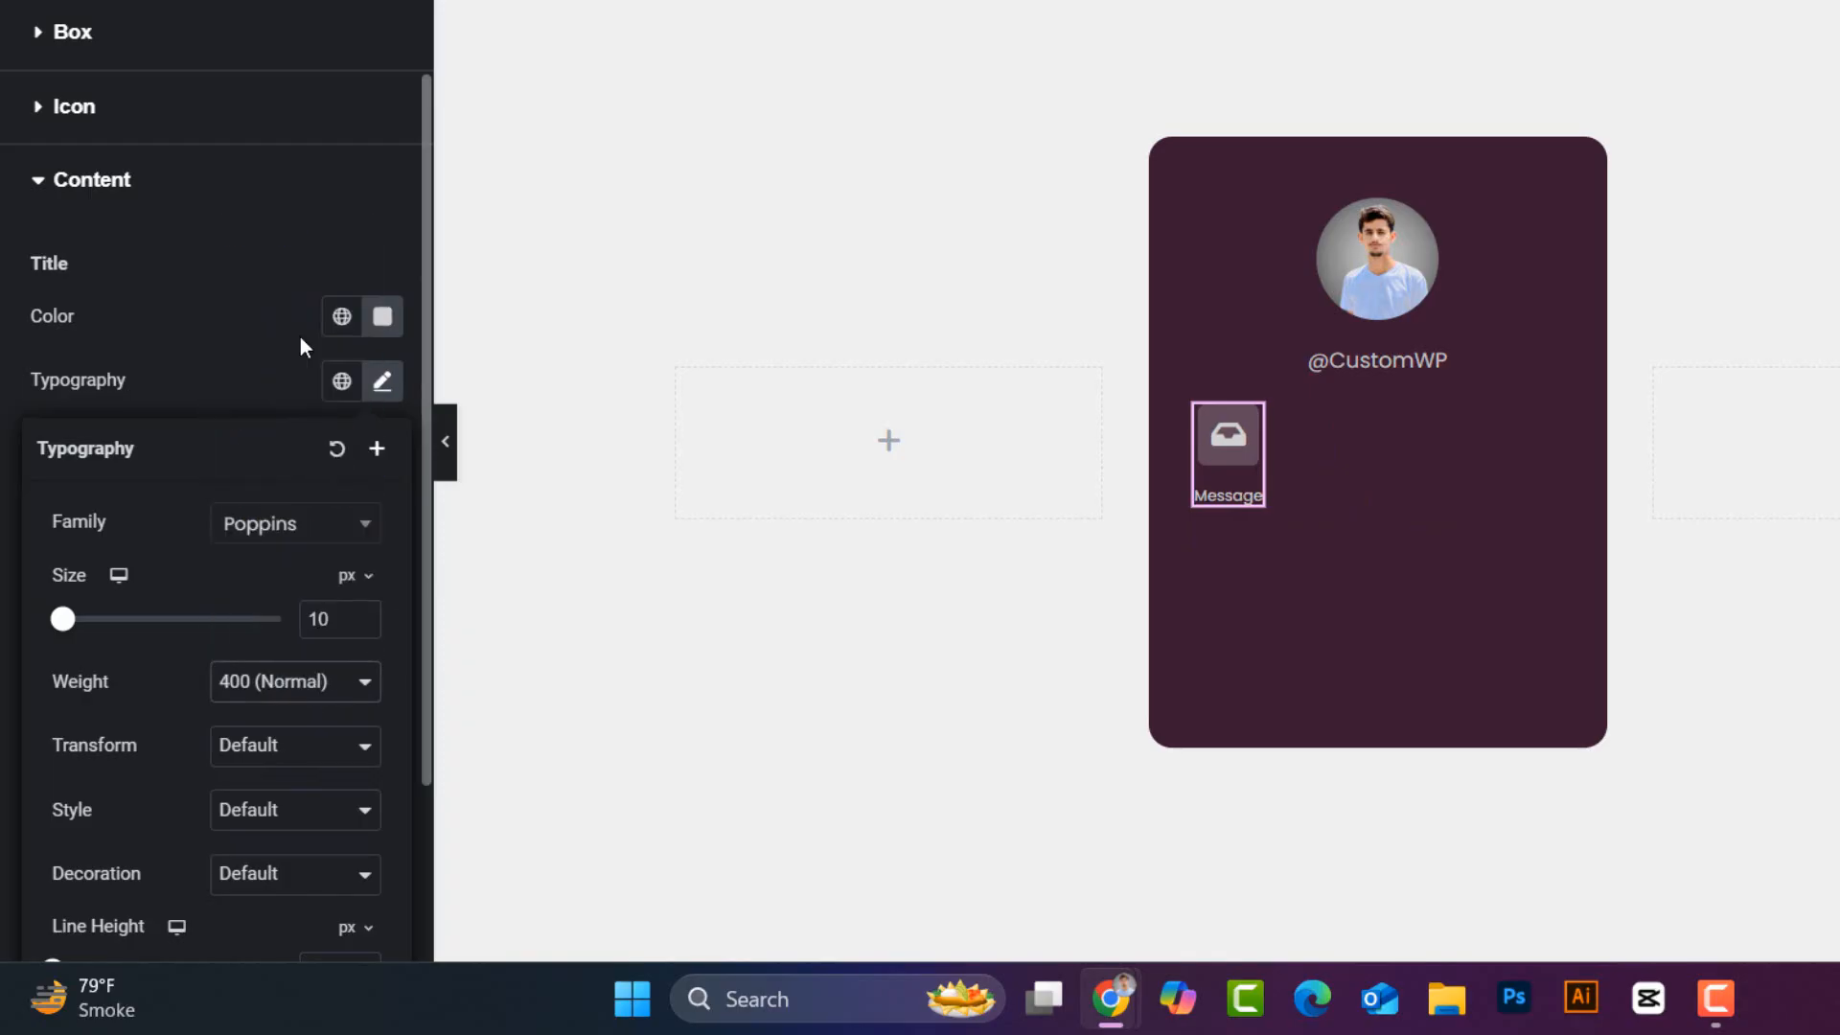
{"action": "left_click", "coordinate": [384, 382]}
- Duplicate the Message icon box three times to make four buttons
{"action": "right_click", "coordinate": [1249, 436]}
{"action": "left_click", "coordinate": [1359, 400]}
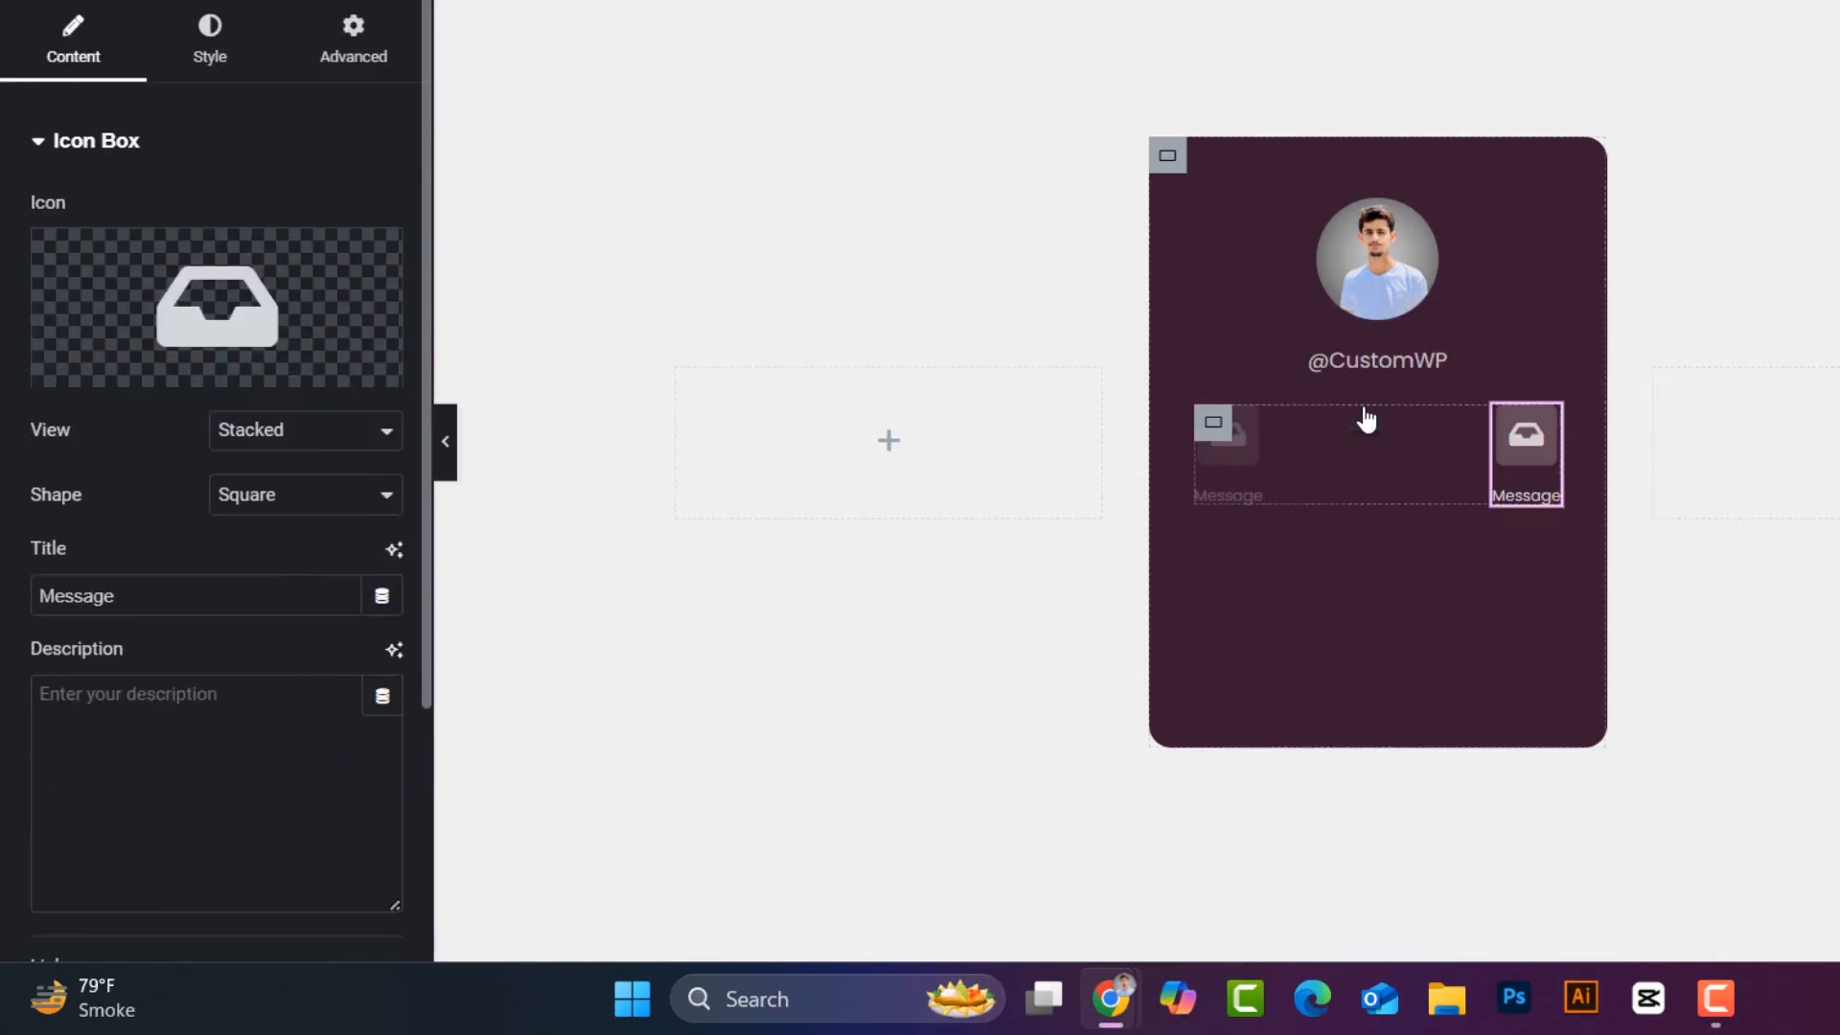
{"action": "right_click", "coordinate": [1545, 436]}
{"action": "left_click", "coordinate": [1614, 399]}
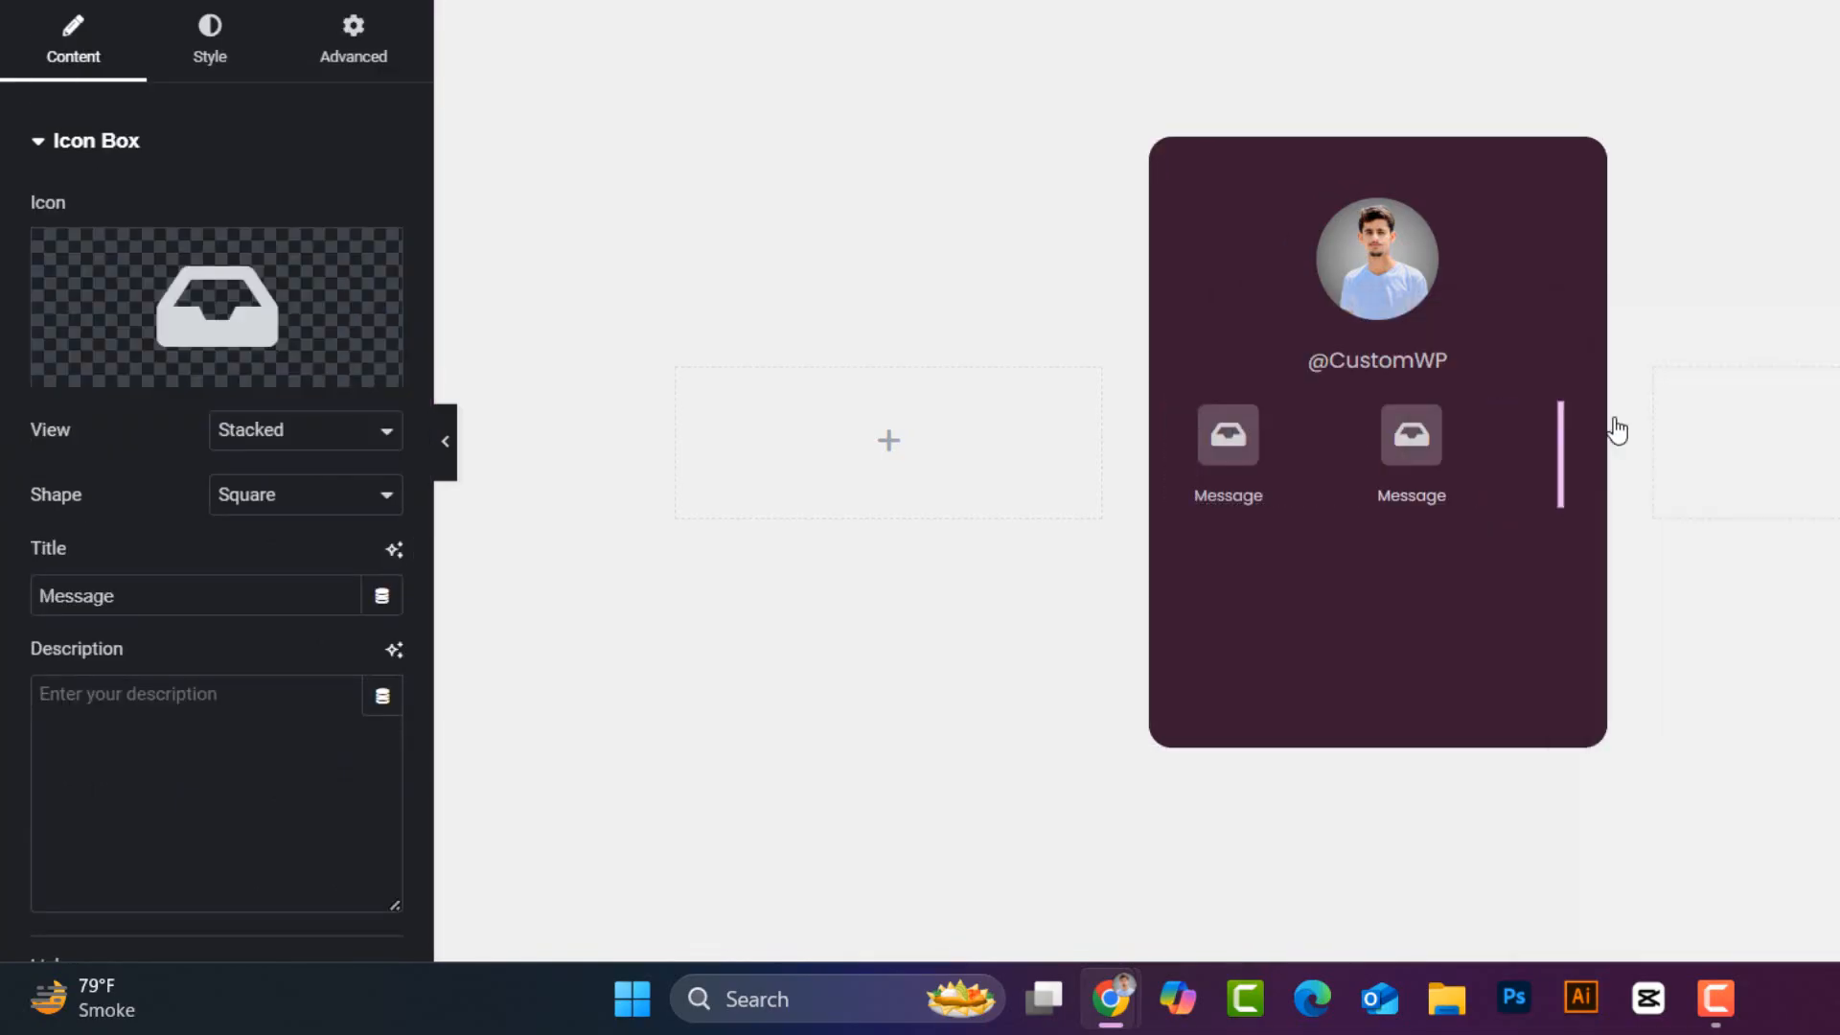
{"action": "right_click", "coordinate": [1536, 434]}
{"action": "left_click", "coordinate": [1614, 420]}
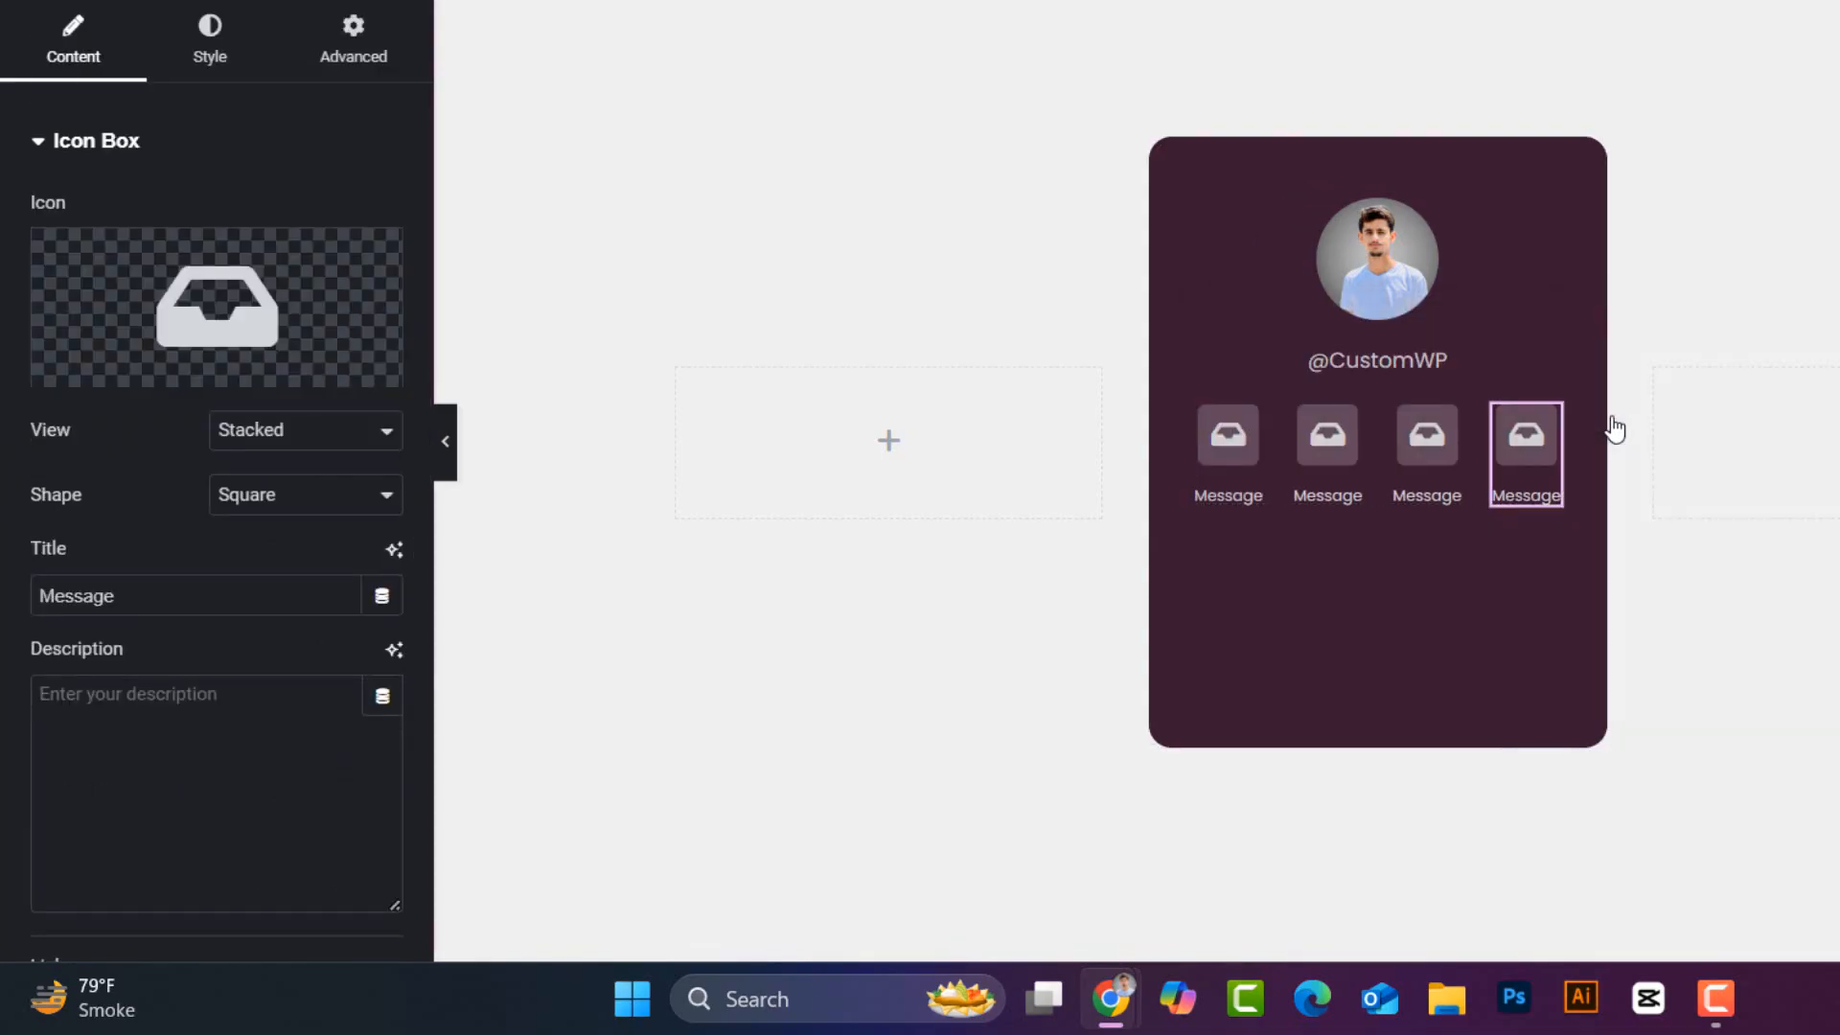
- Give the second box the Video icon and the title 'Video Call'
{"action": "left_click", "coordinate": [1347, 441]}
{"action": "left_click", "coordinate": [249, 322]}
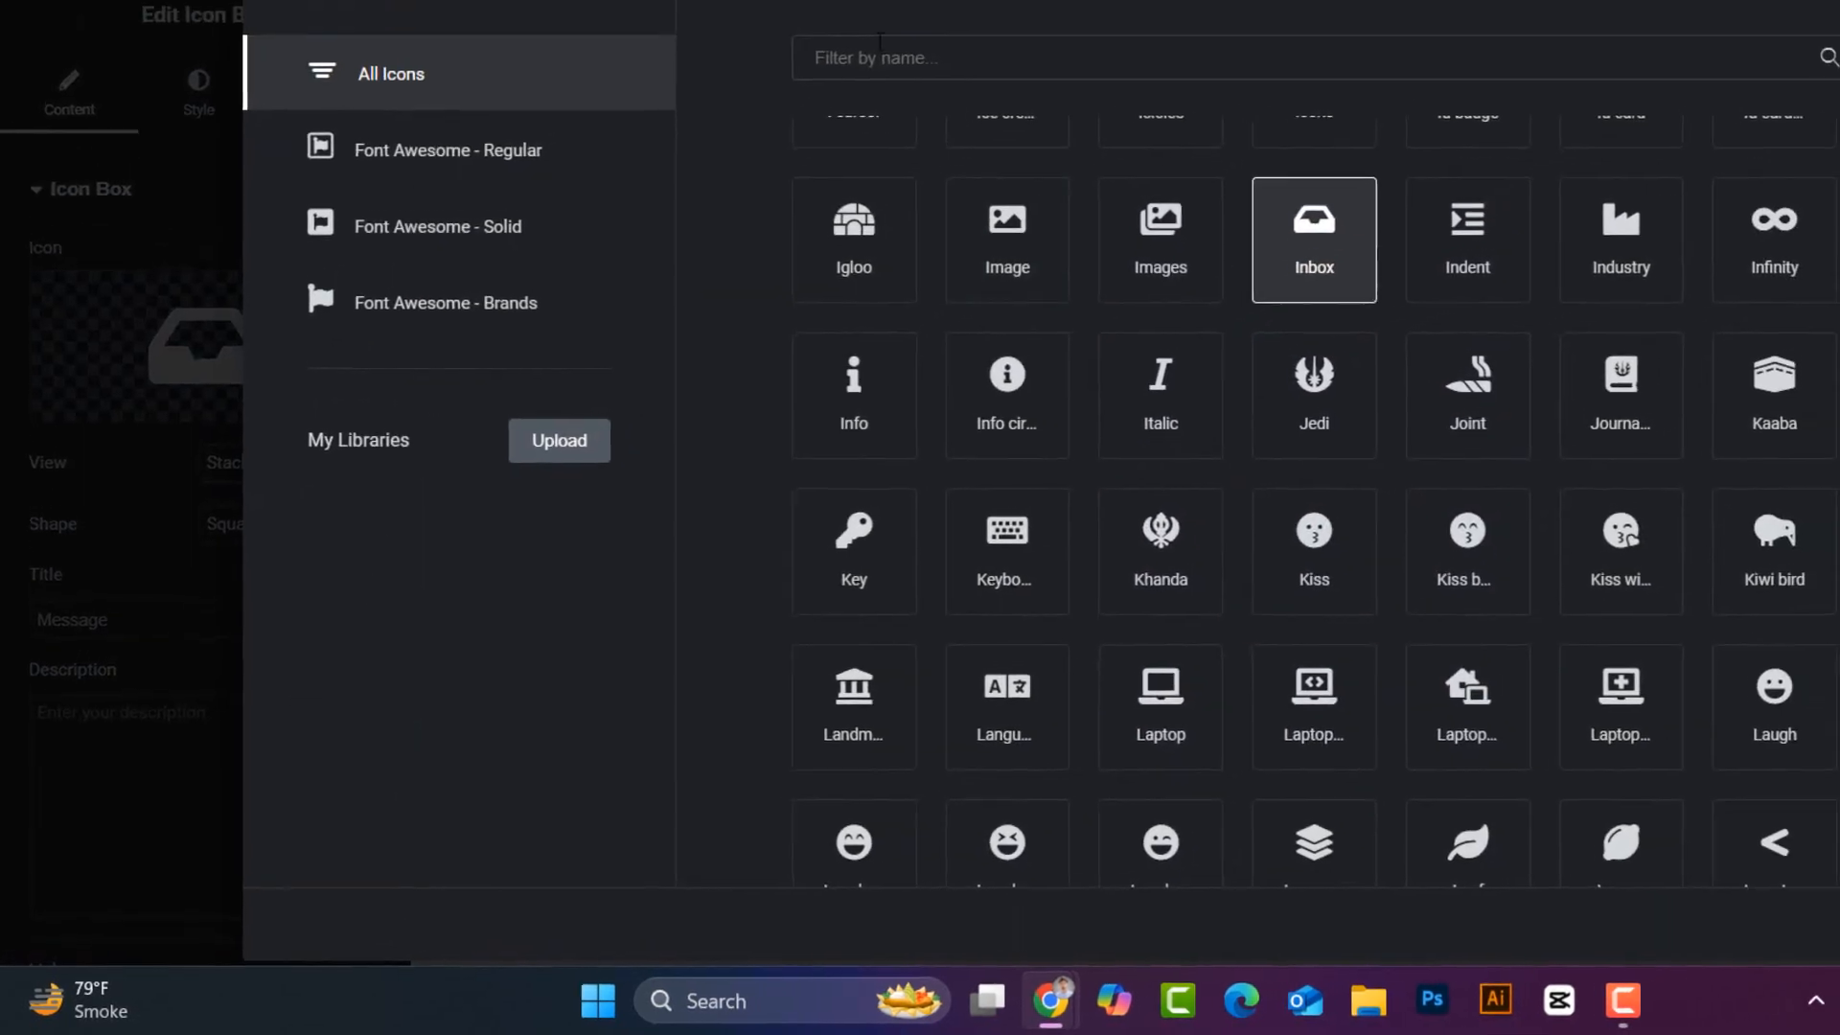
{"action": "left_click", "coordinate": [929, 8]}
{"action": "type", "text": "vide"}
{"action": "left_click", "coordinate": [1443, 259]}
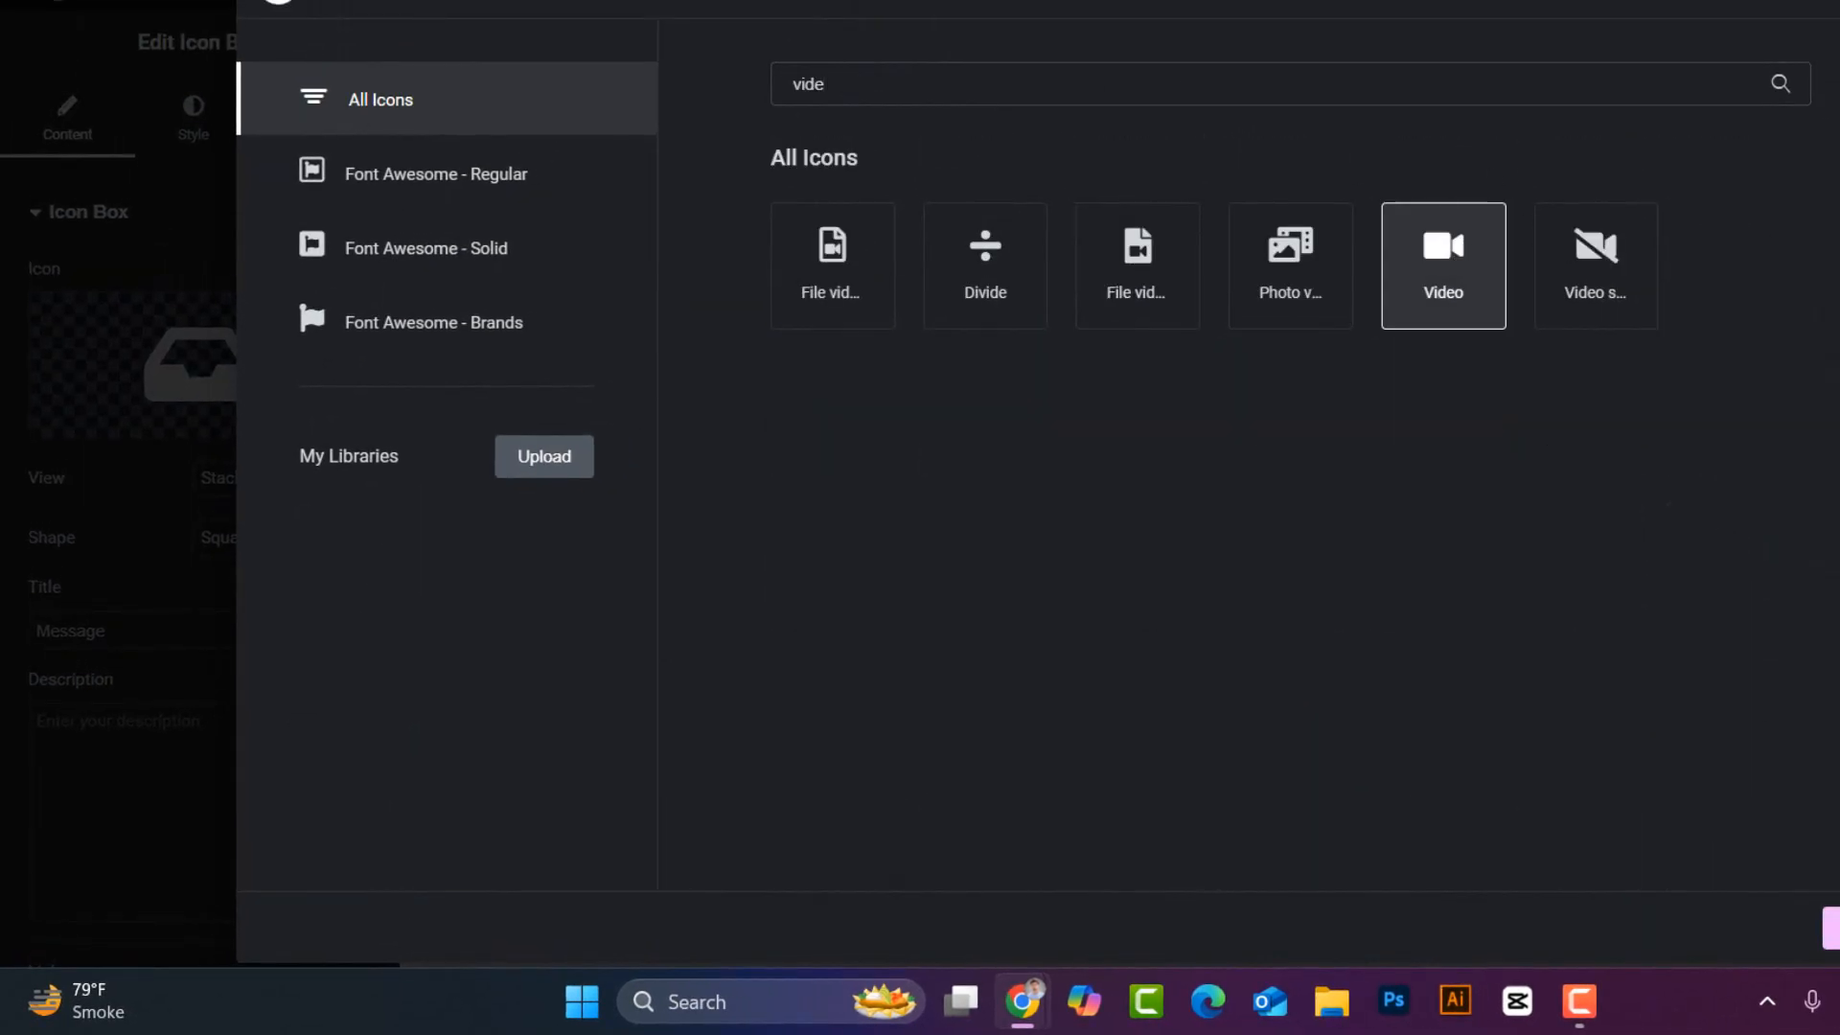
{"action": "left_click", "coordinate": [1832, 927]}
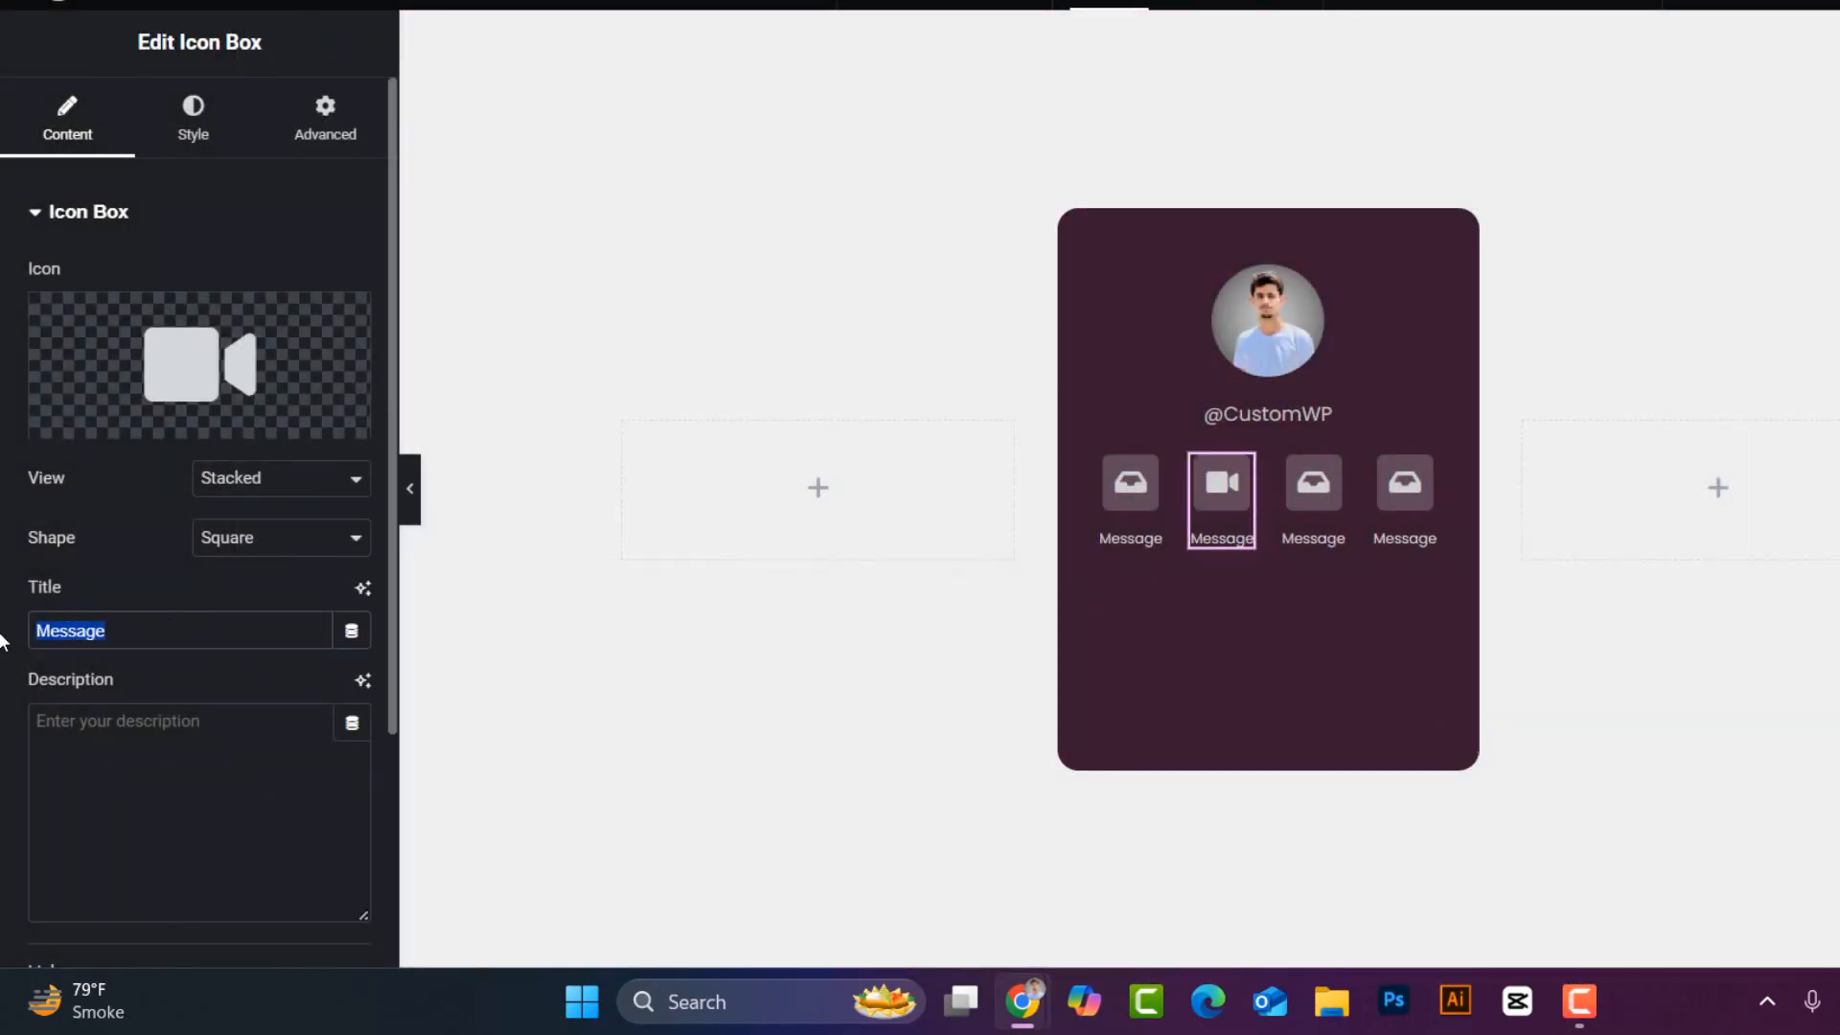
{"action": "type", "text": "Video Call"}
- Give the third box a phone icon and the title 'Call'
{"action": "left_click", "coordinate": [1311, 480]}
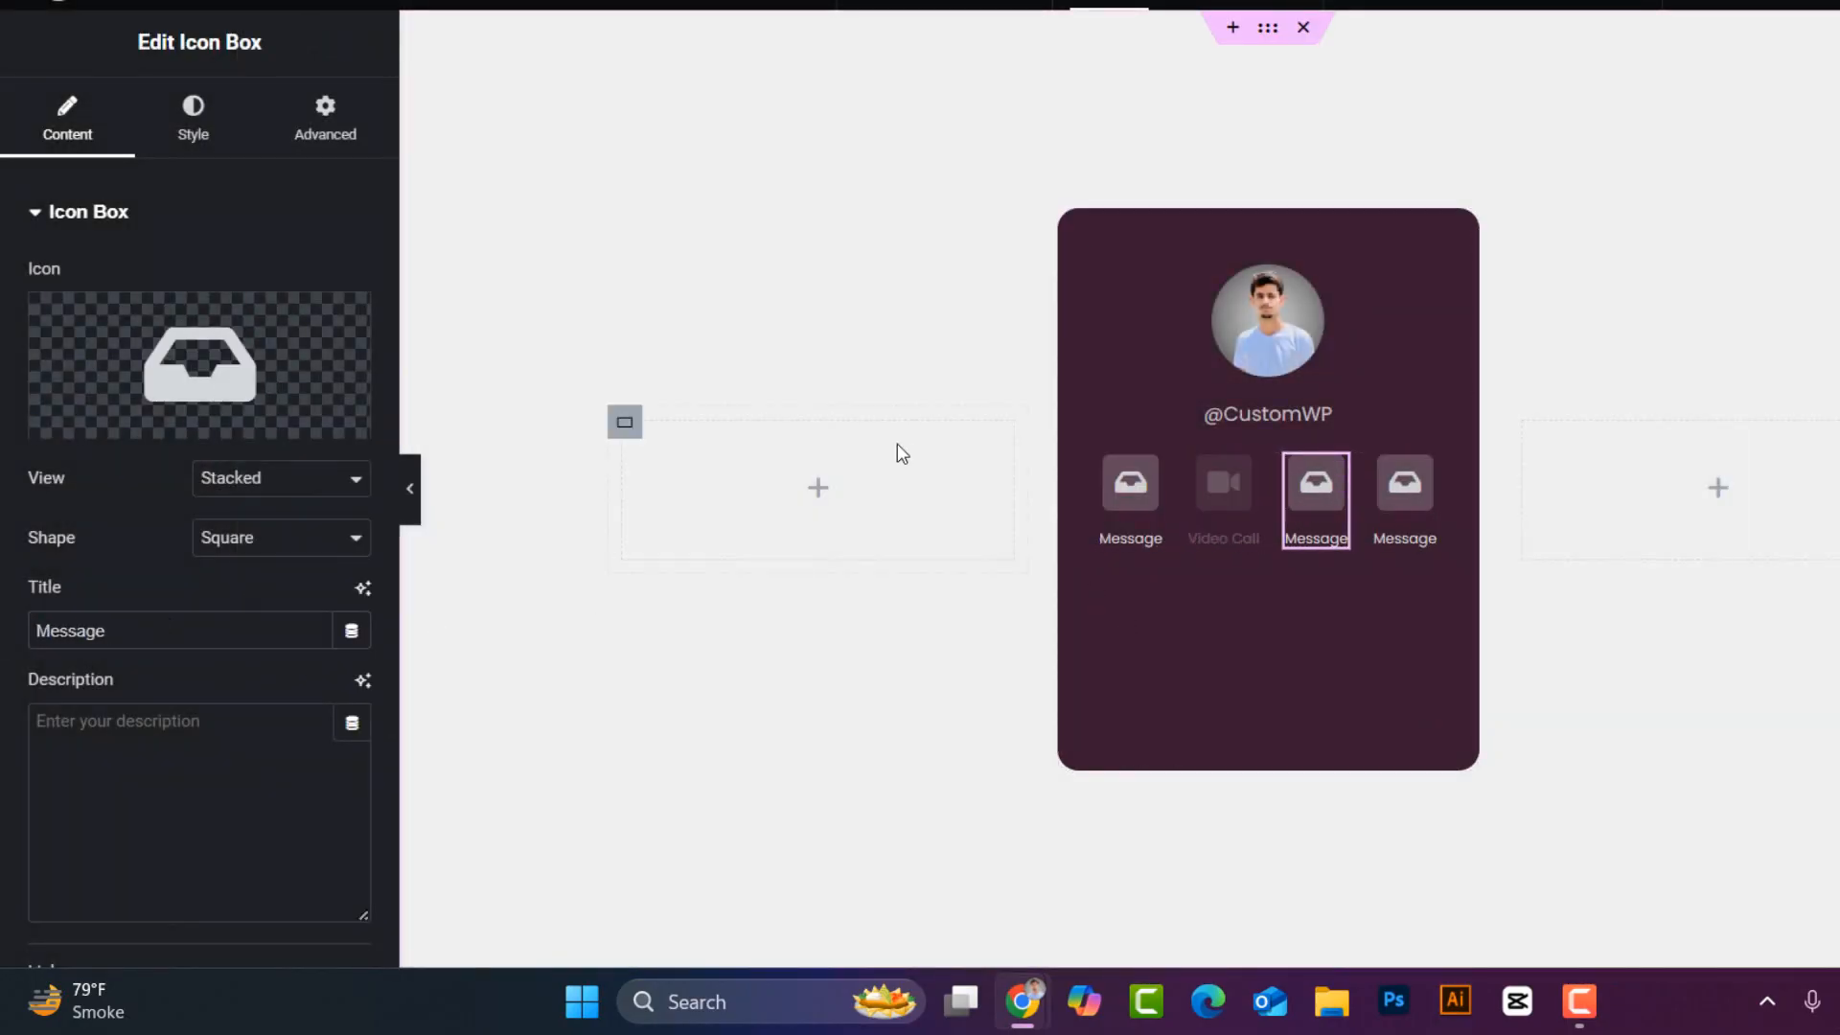
{"action": "left_click", "coordinate": [268, 361]}
{"action": "type", "text": "ph"}
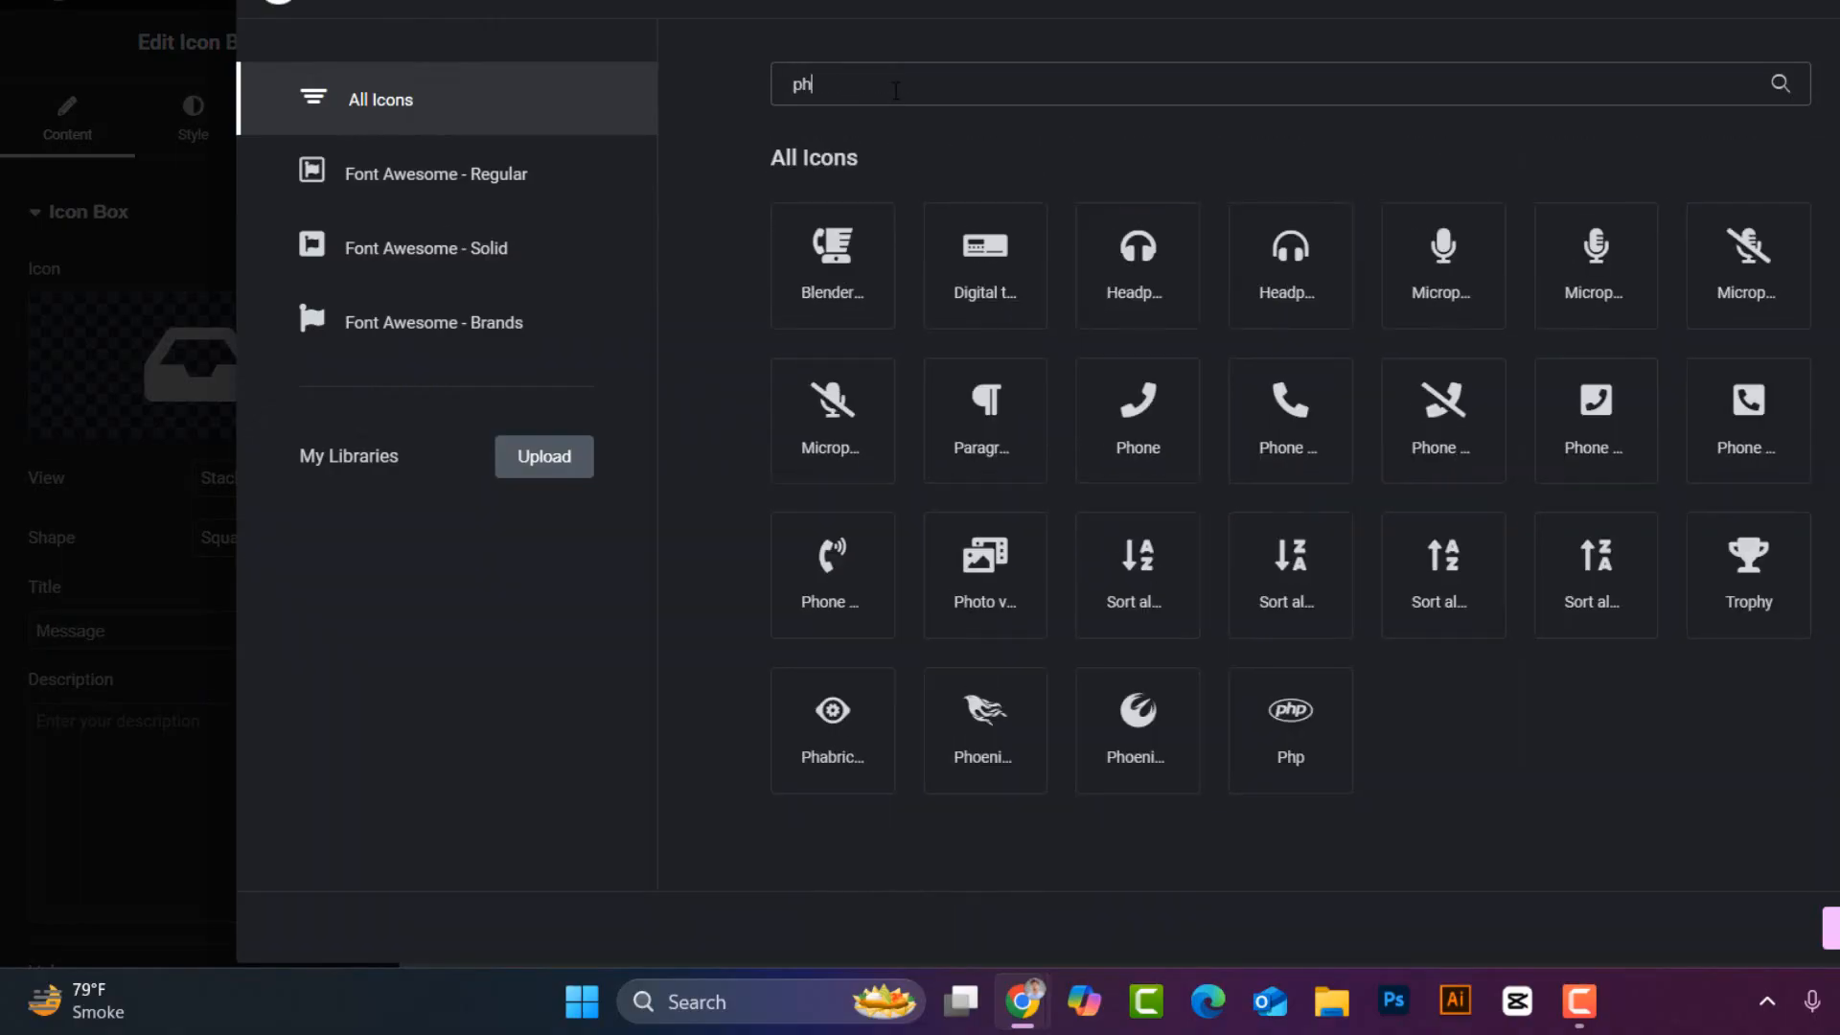
{"action": "type", "text": "one"}
{"action": "left_click", "coordinate": [984, 429]}
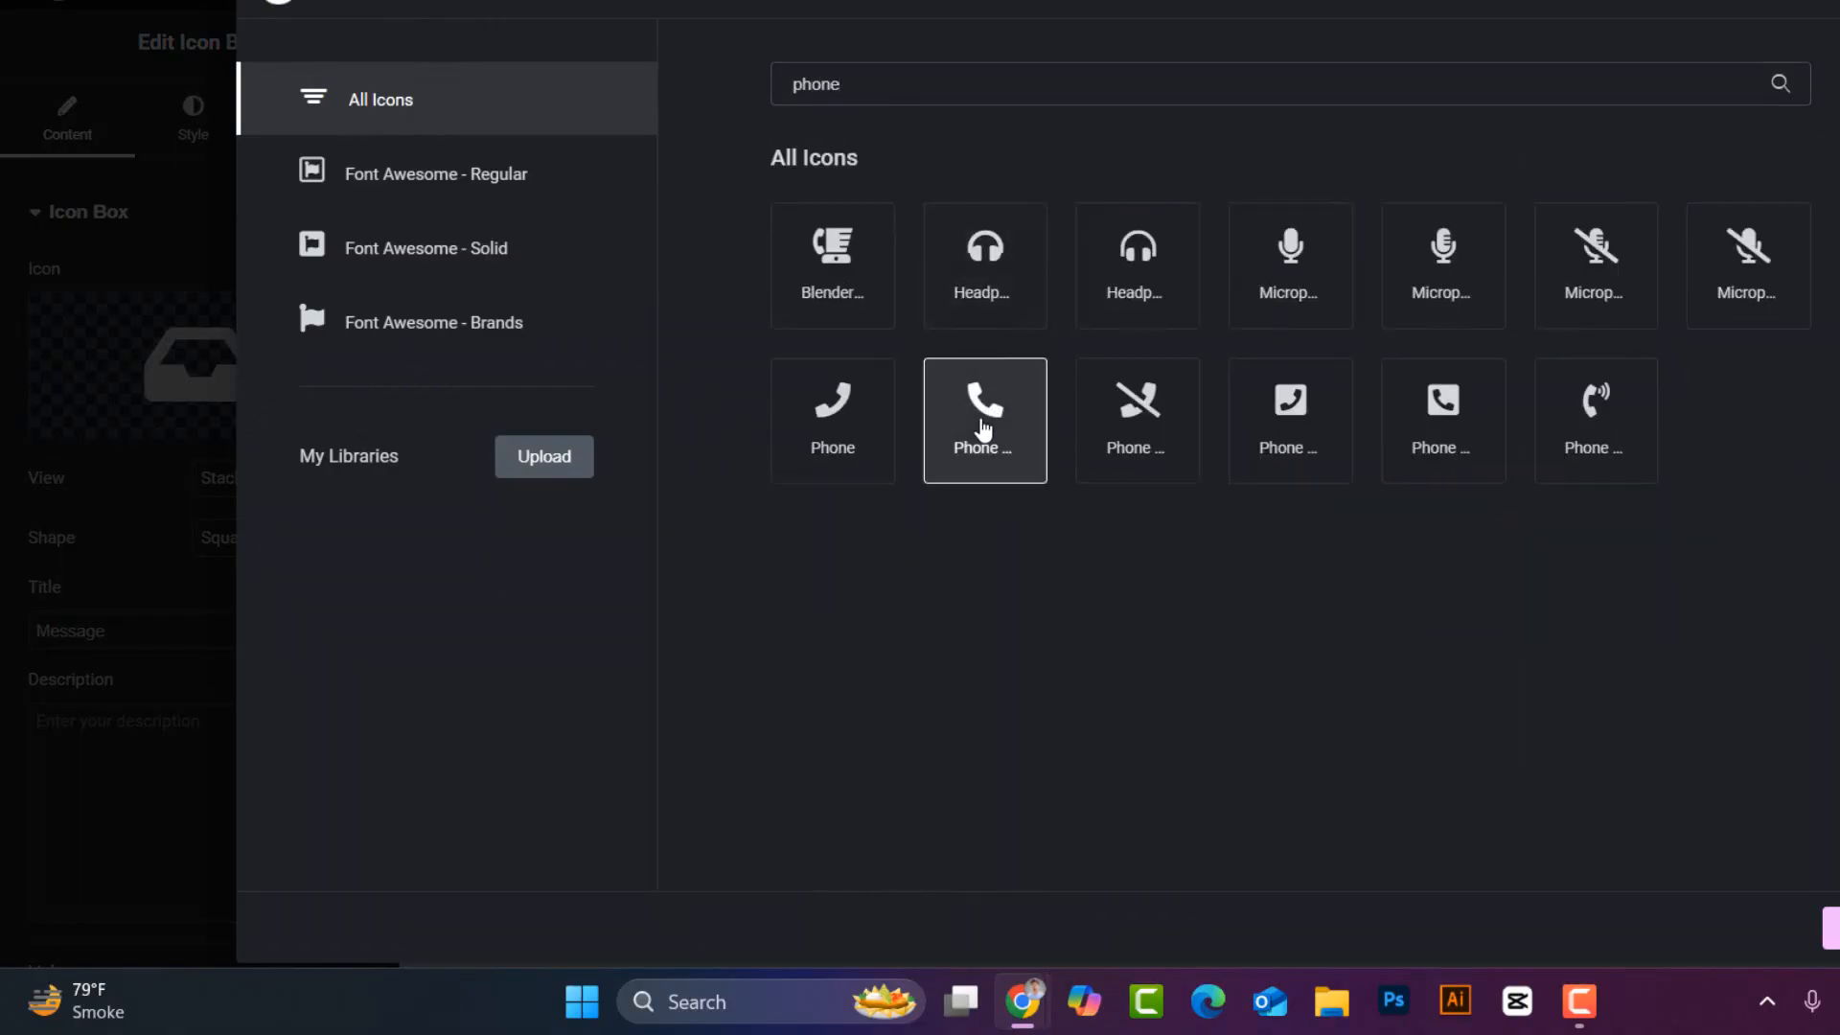
{"action": "left_click", "coordinate": [1831, 927]}
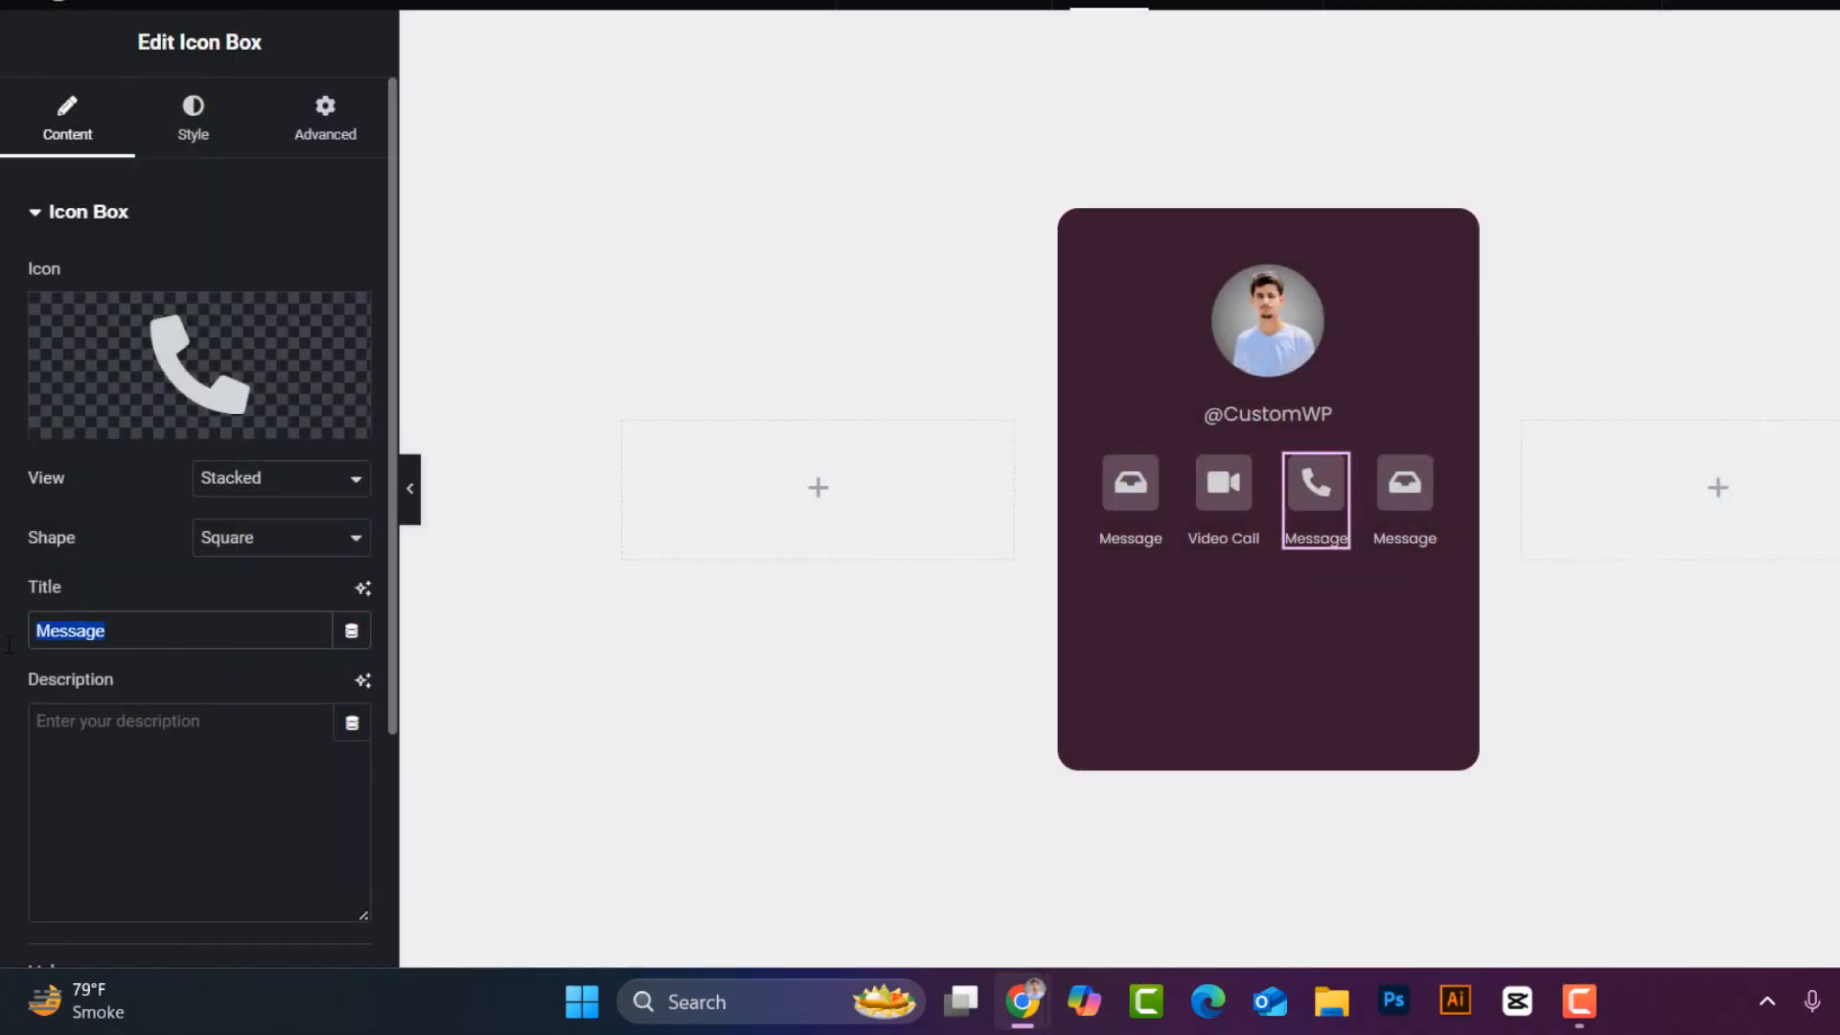
{"action": "type", "text": "Call"}
- Give the fourth box the Ellipsis h icon and the title 'More'
{"action": "left_click", "coordinate": [1411, 483]}
{"action": "left_click", "coordinate": [199, 365]}
{"action": "left_click", "coordinate": [876, 81]}
{"action": "type", "text": "e"}
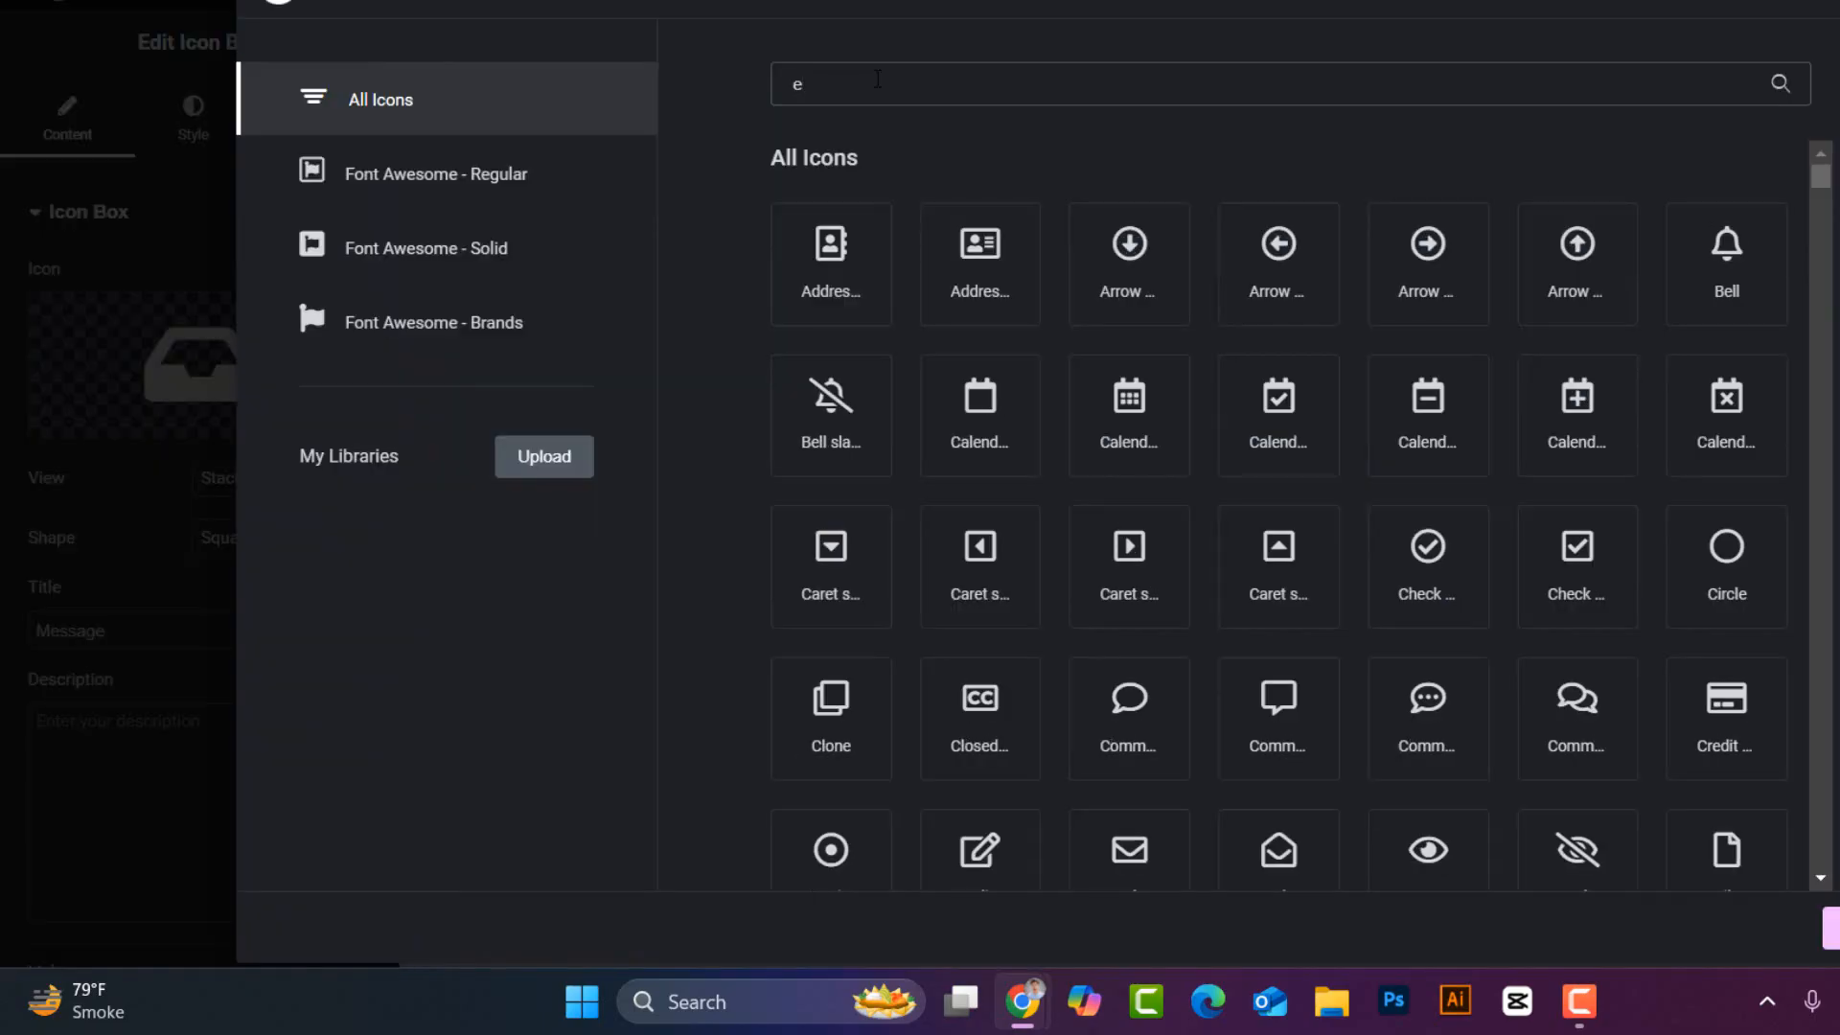
{"action": "type", "text": "ll"}
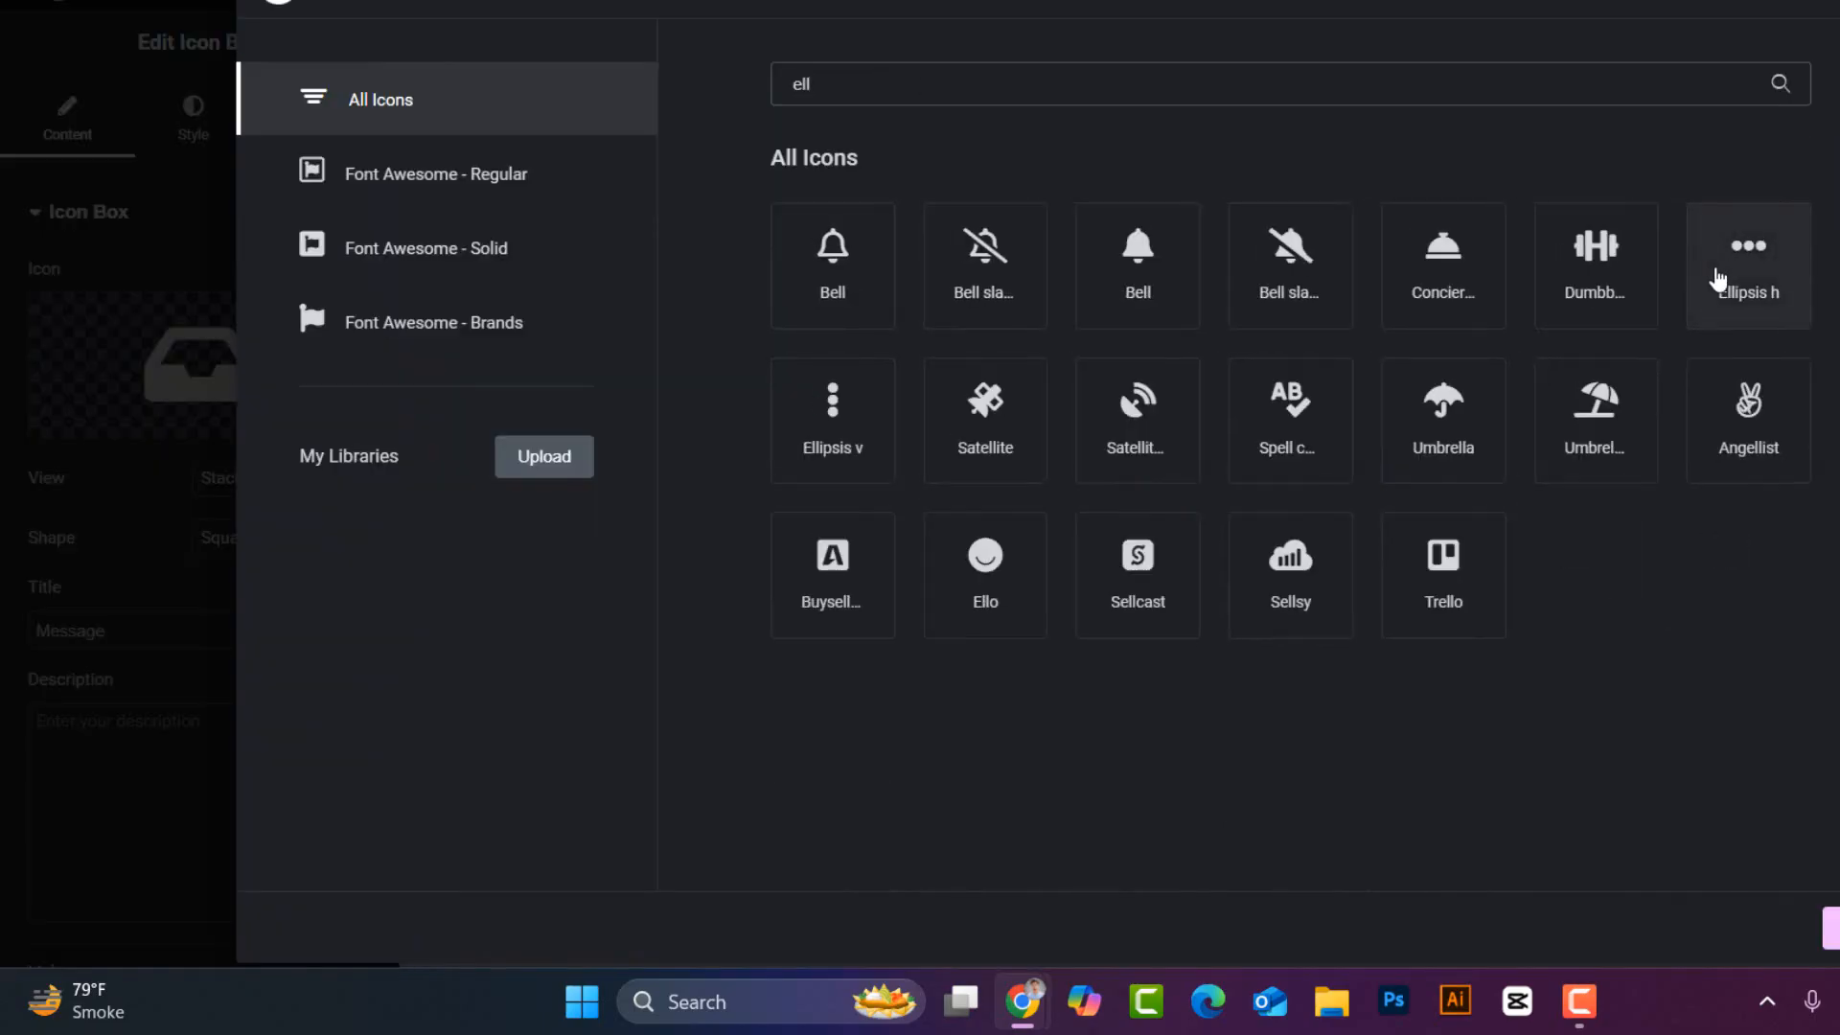
{"action": "left_click", "coordinate": [1761, 280]}
{"action": "left_click", "coordinate": [1826, 927]}
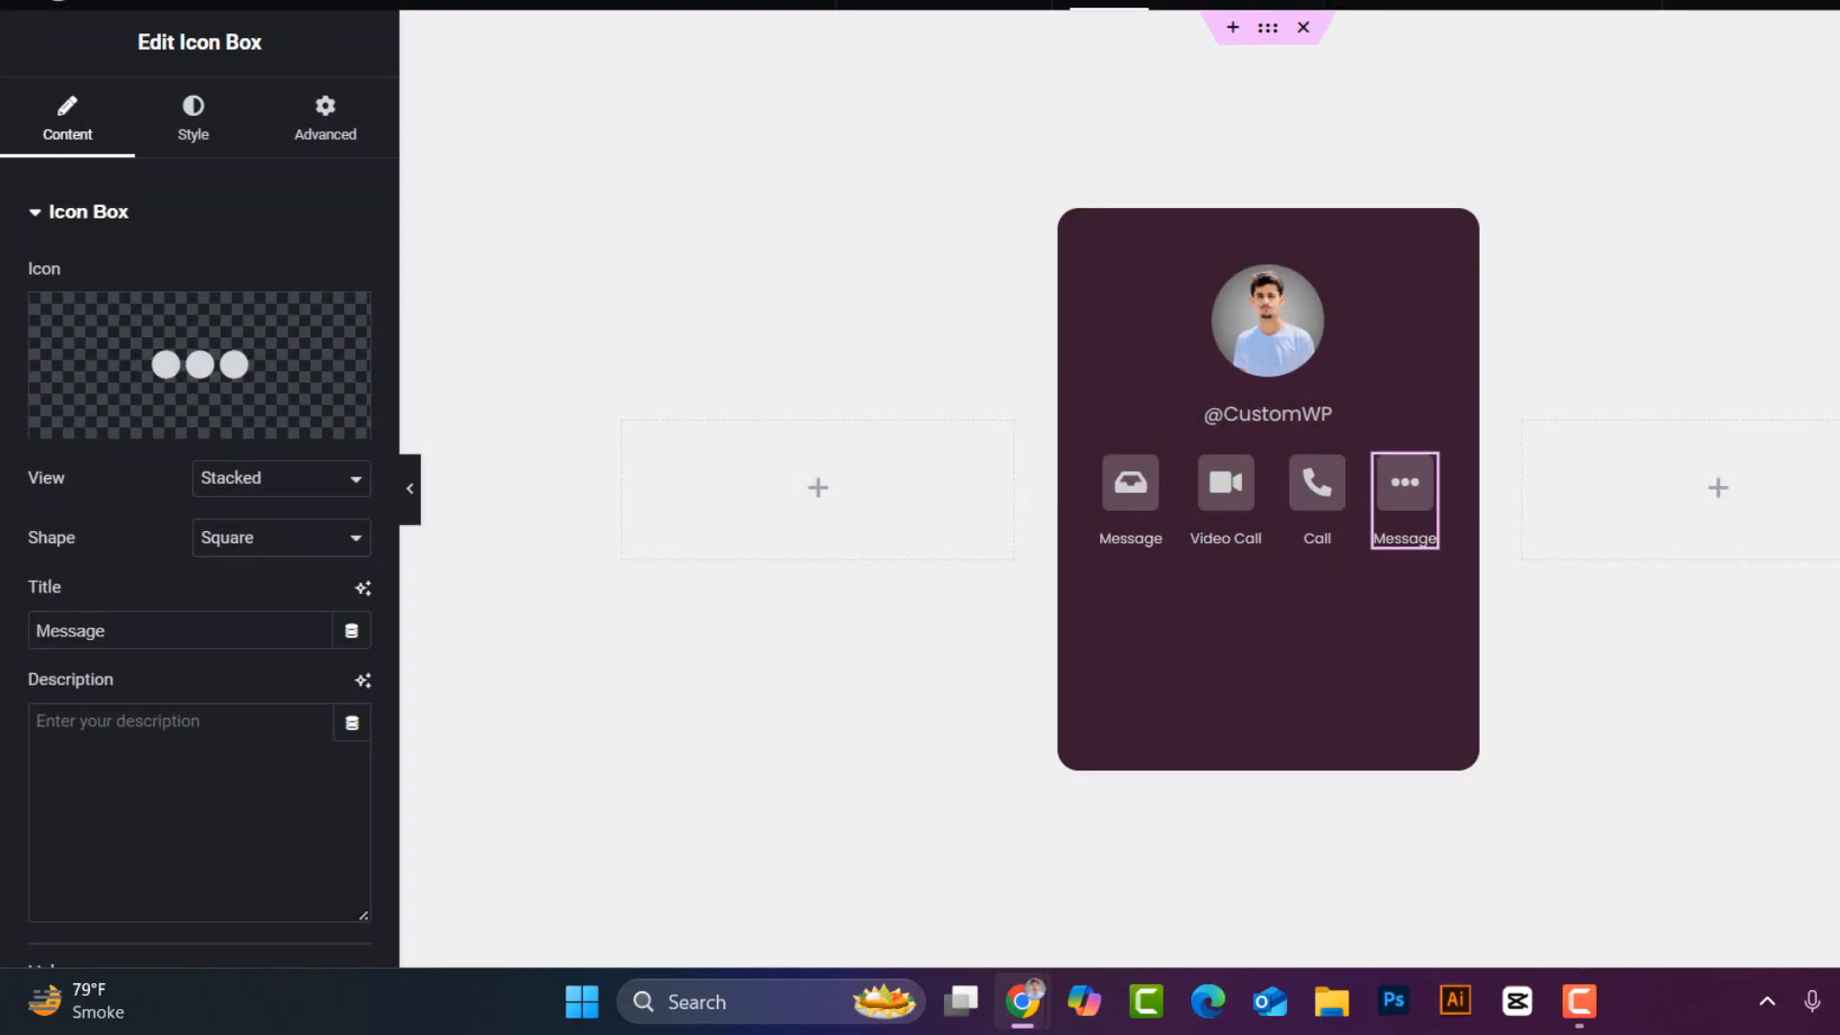
{"action": "left_click_drag", "start_coordinate": [113, 631], "coordinate": [3, 639]}
{"action": "type", "text": "More"}
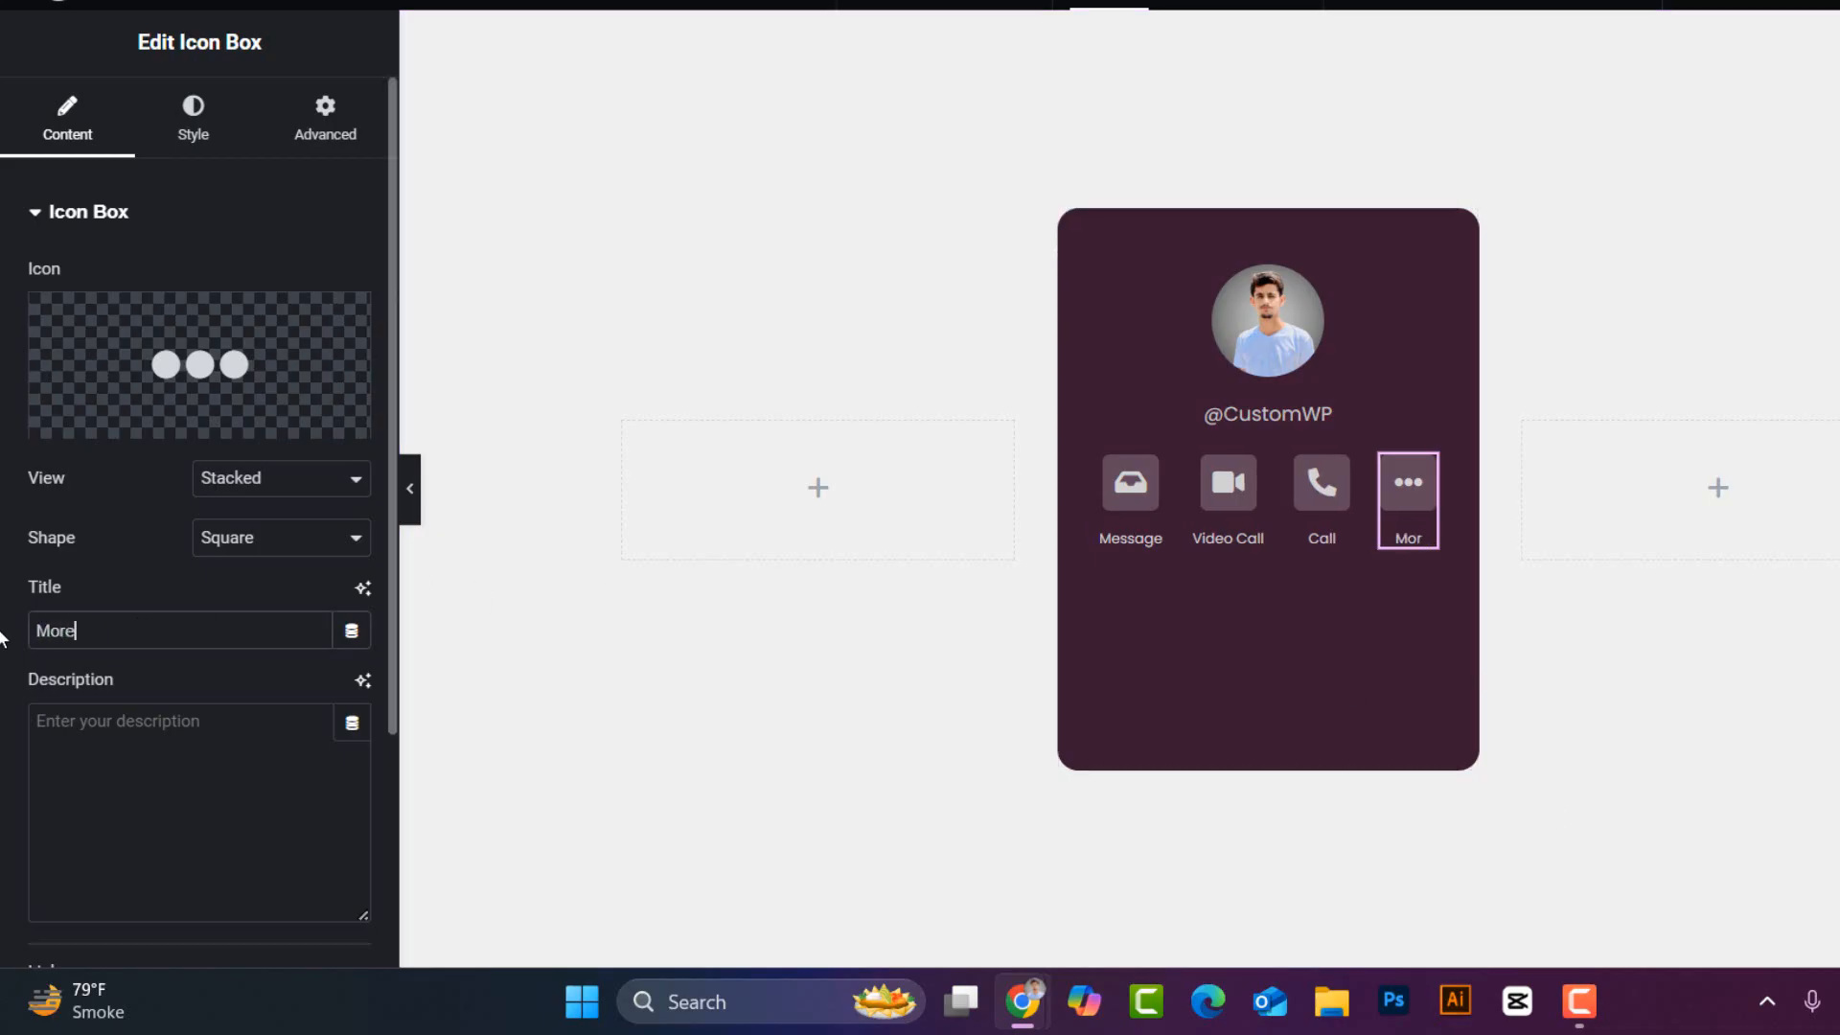
{"action": "left_click", "coordinate": [123, 16]}
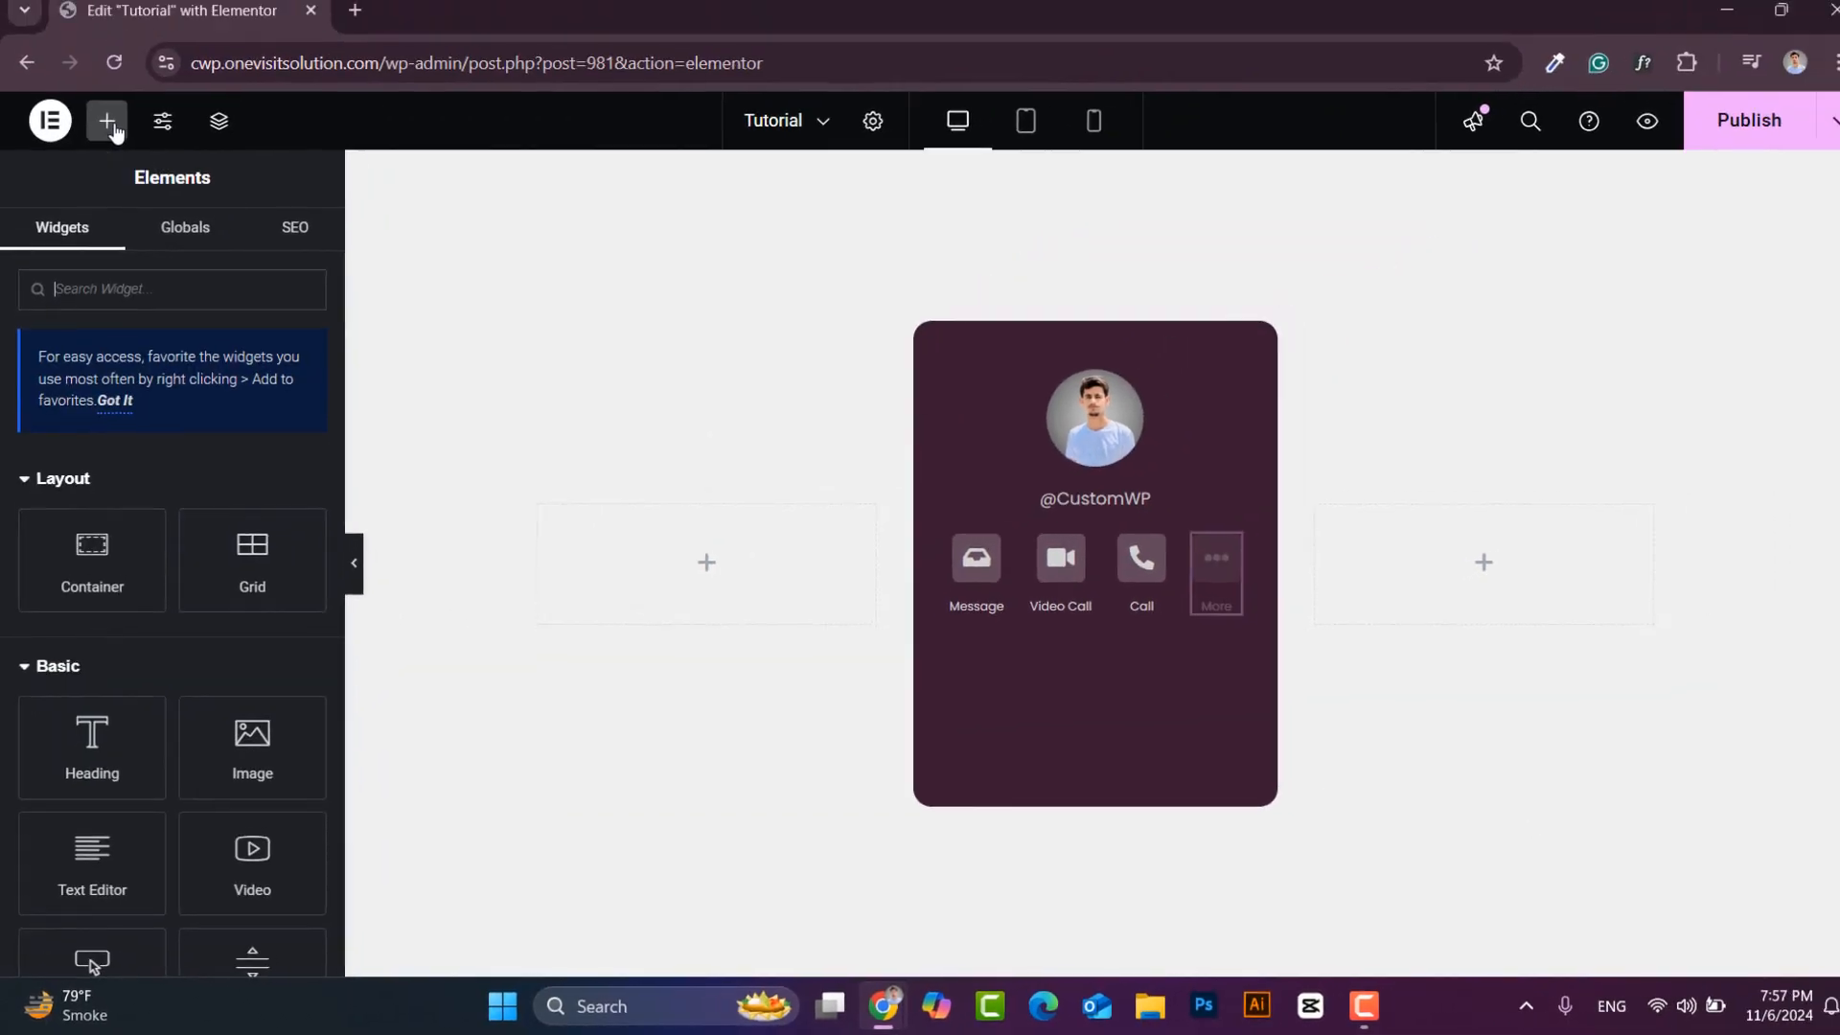
- Set the button container's bottom padding to 20
{"action": "left_click", "coordinate": [950, 556]}
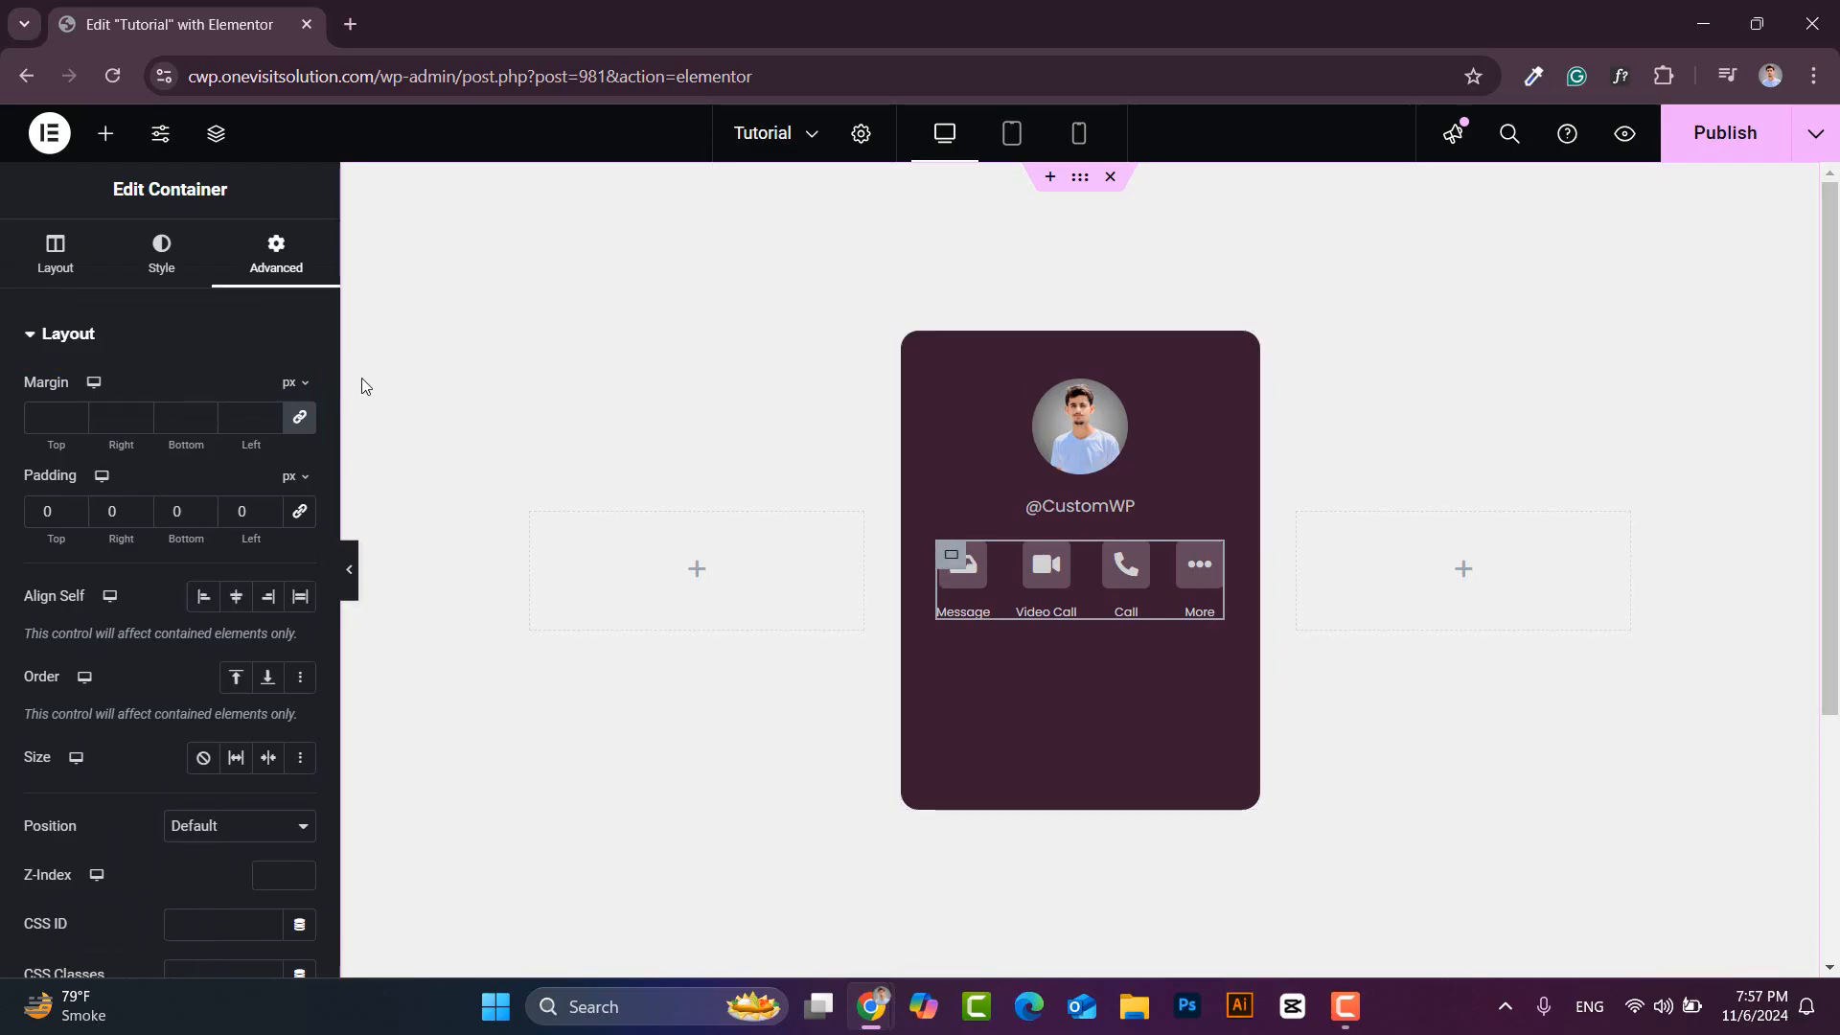
{"action": "double_click", "coordinate": [157, 515]}
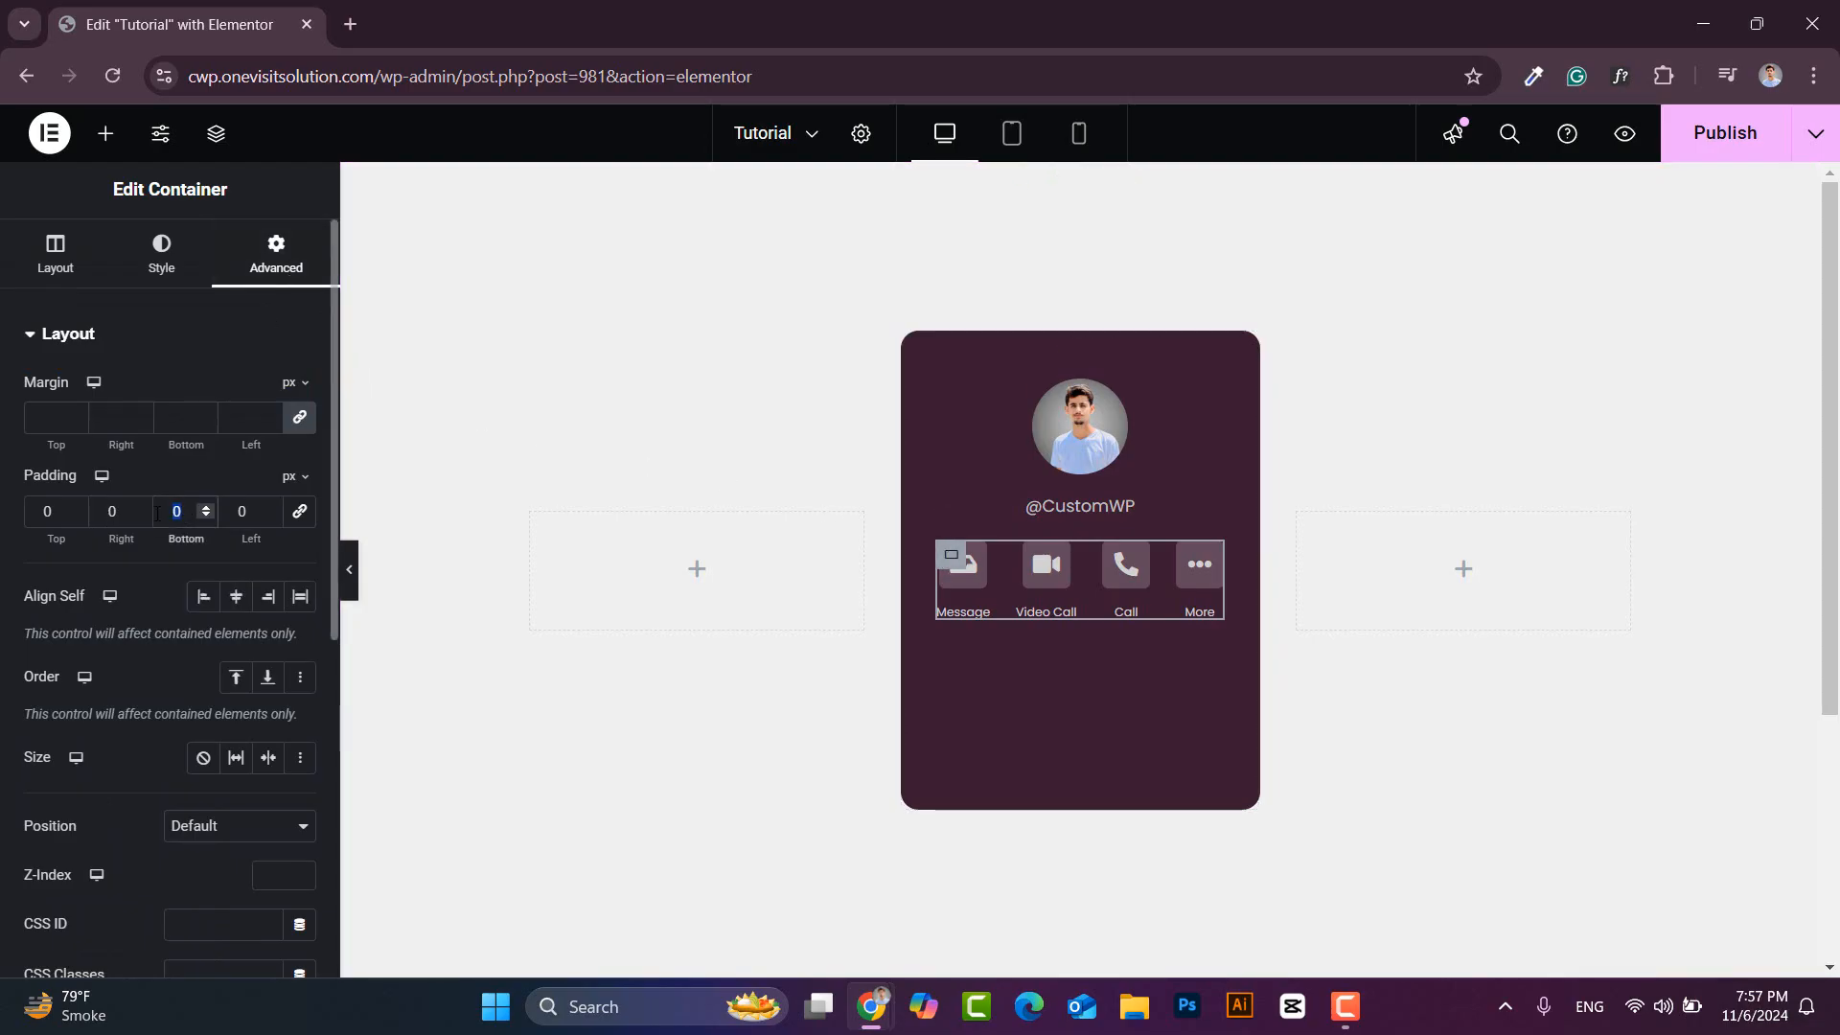
{"action": "type", "text": "20"}
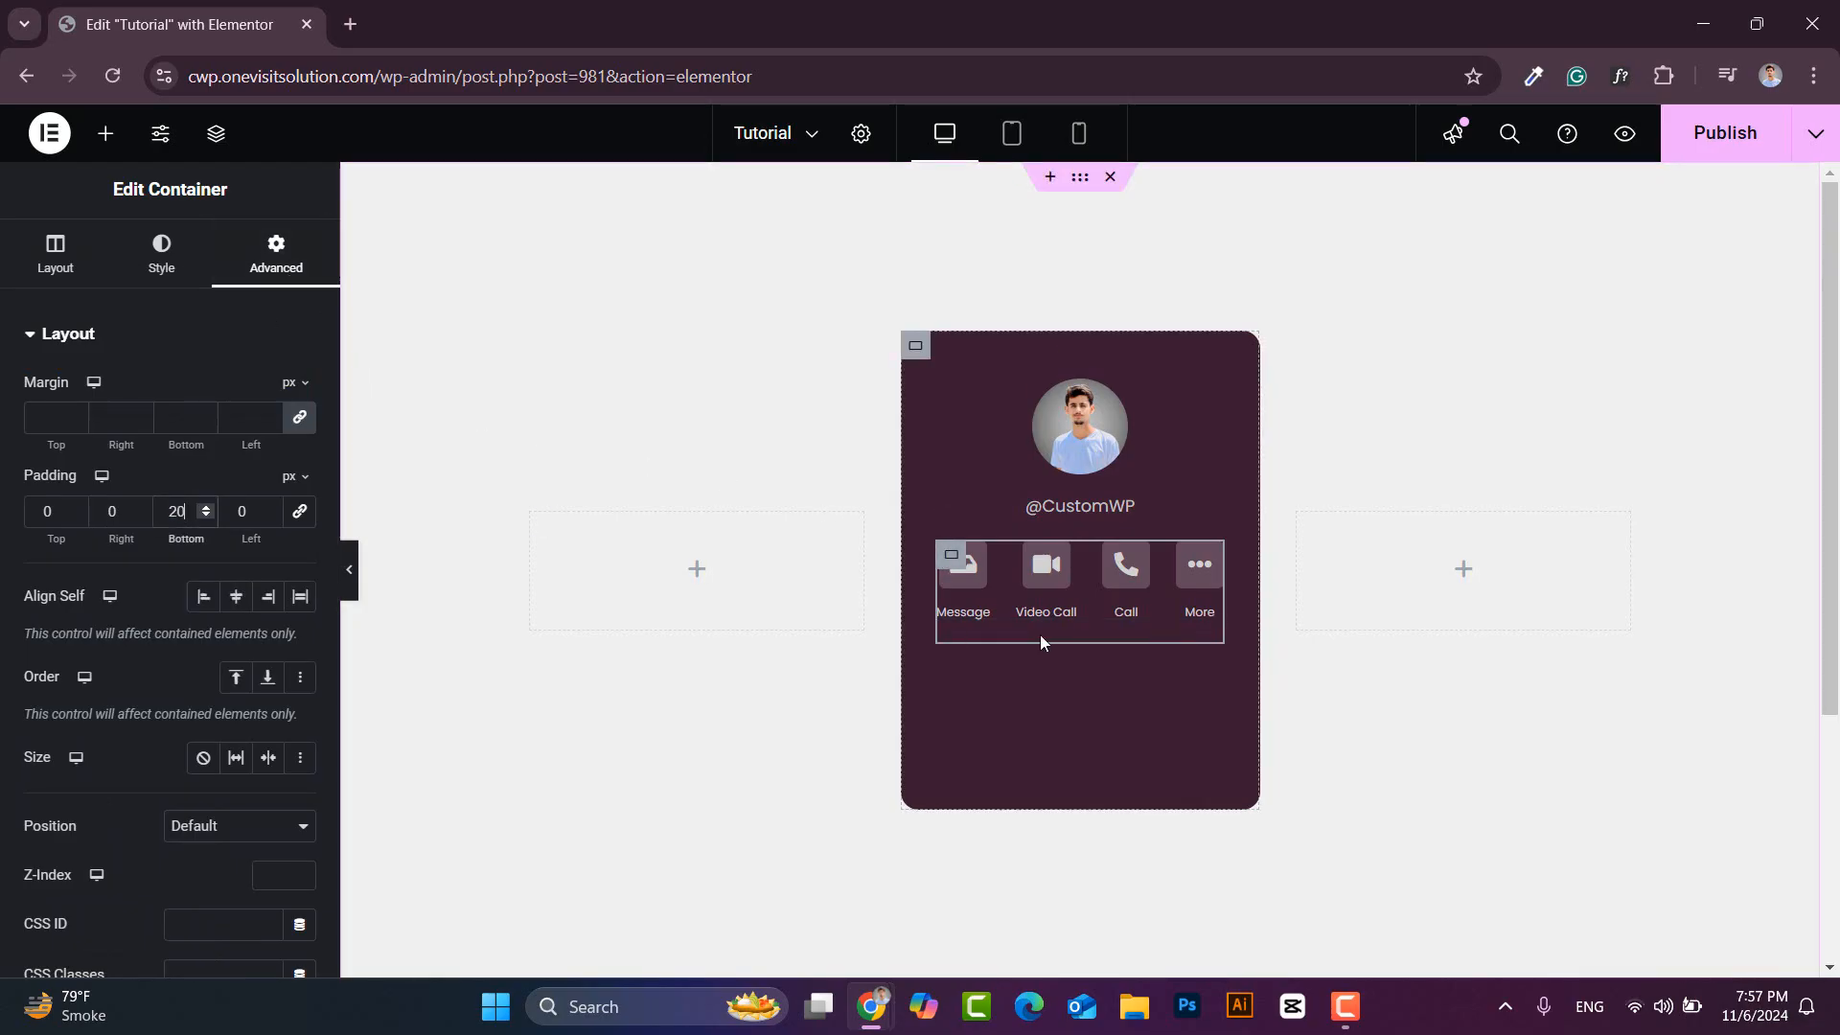
- Add an empty container with zero padding below the buttons in the card
{"action": "left_click", "coordinate": [106, 133]}
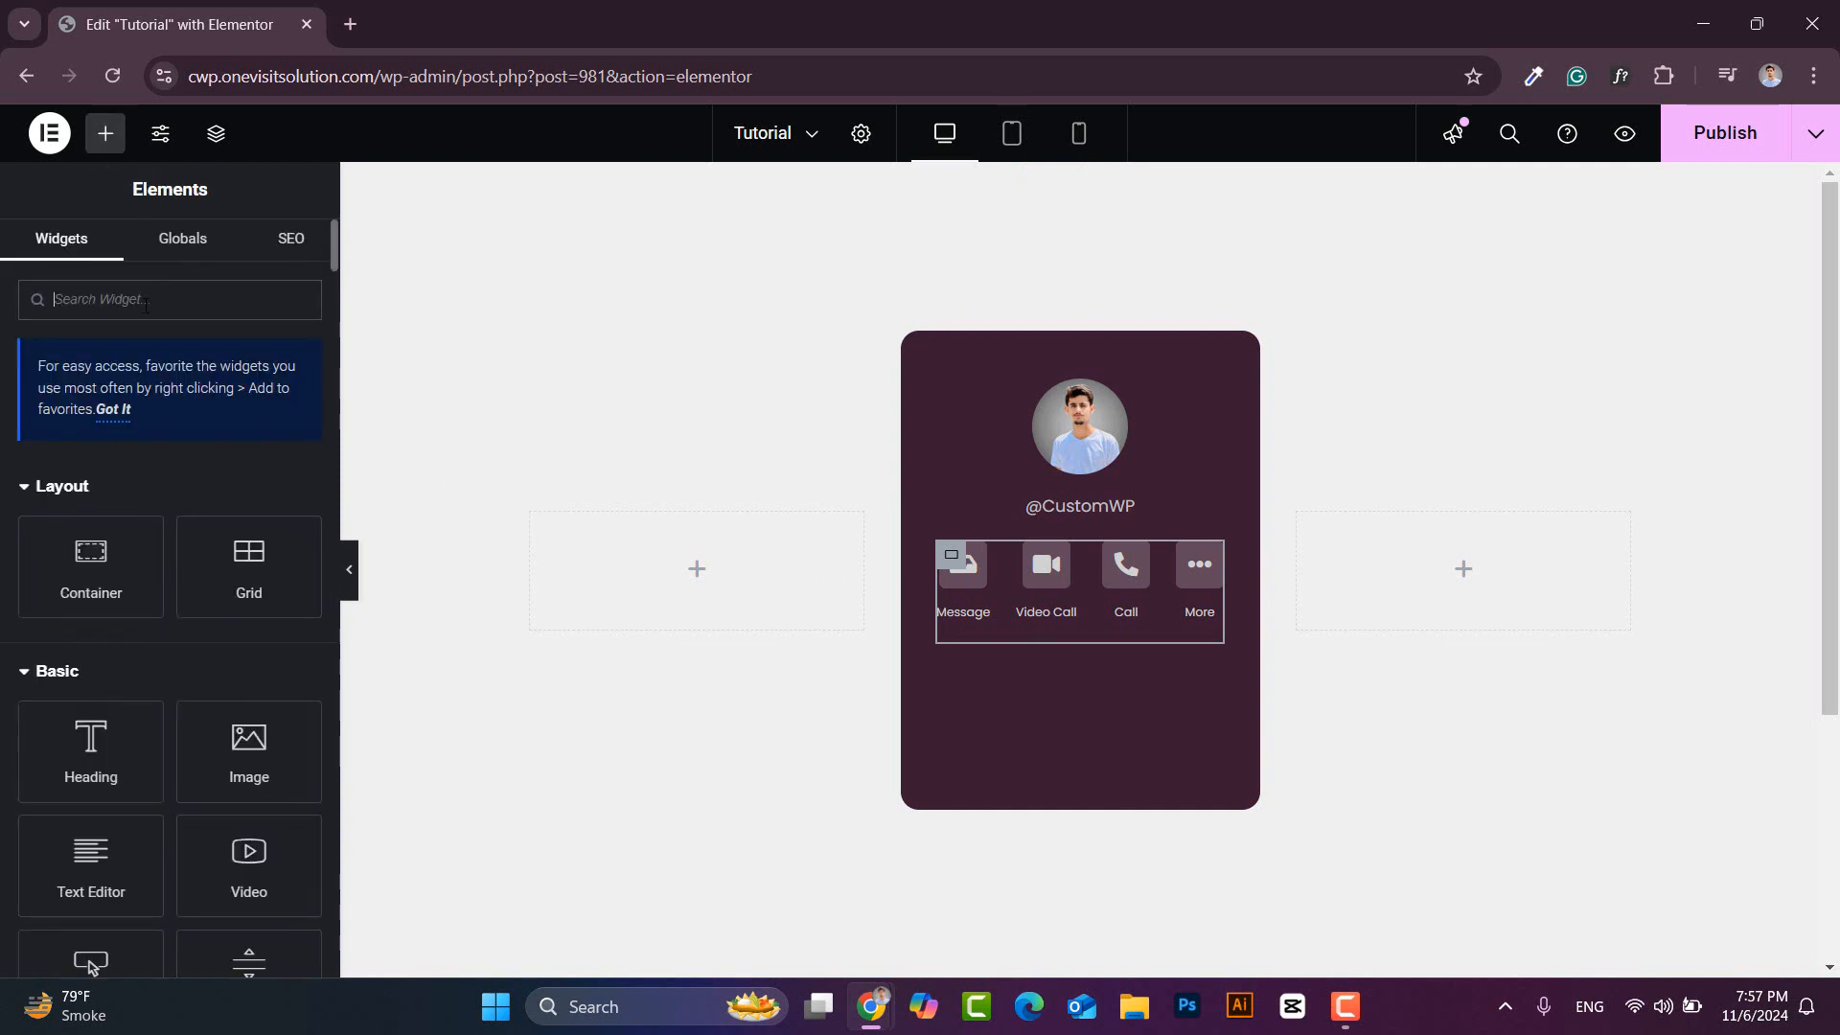
{"action": "left_click_drag", "start_coordinate": [91, 564], "coordinate": [1032, 628]}
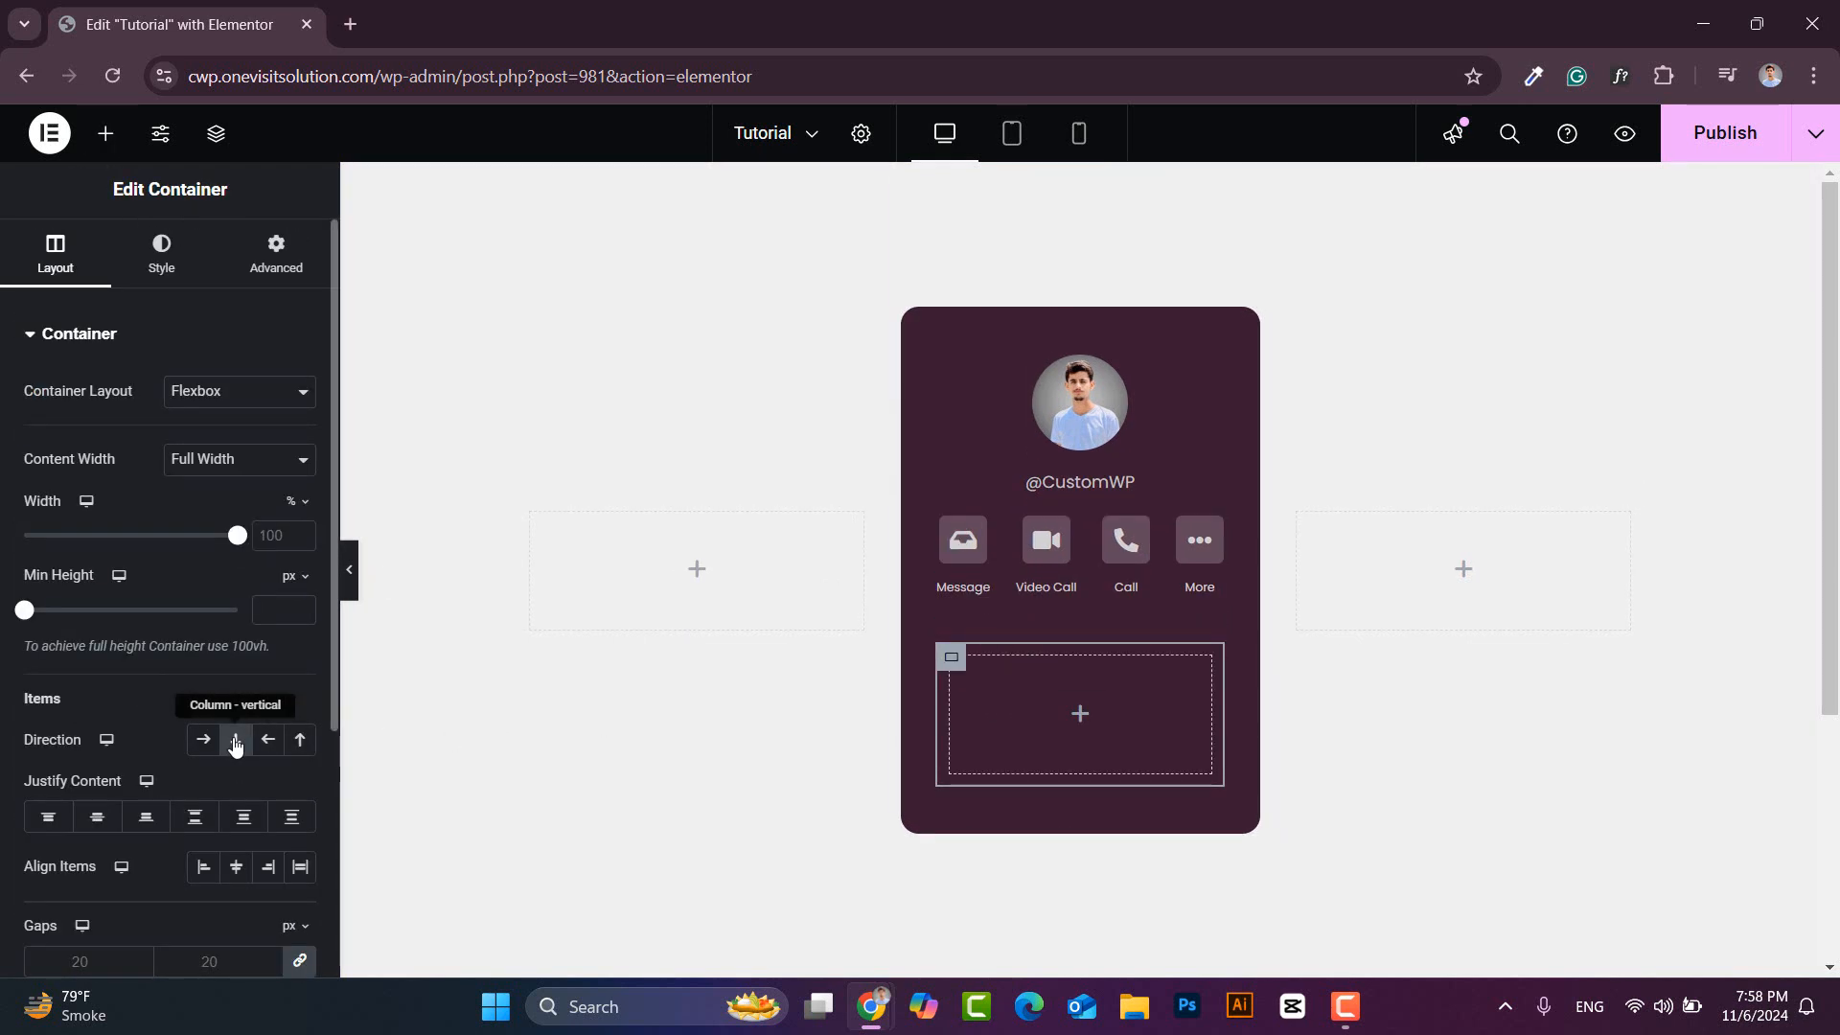
{"action": "left_click", "coordinate": [276, 251]}
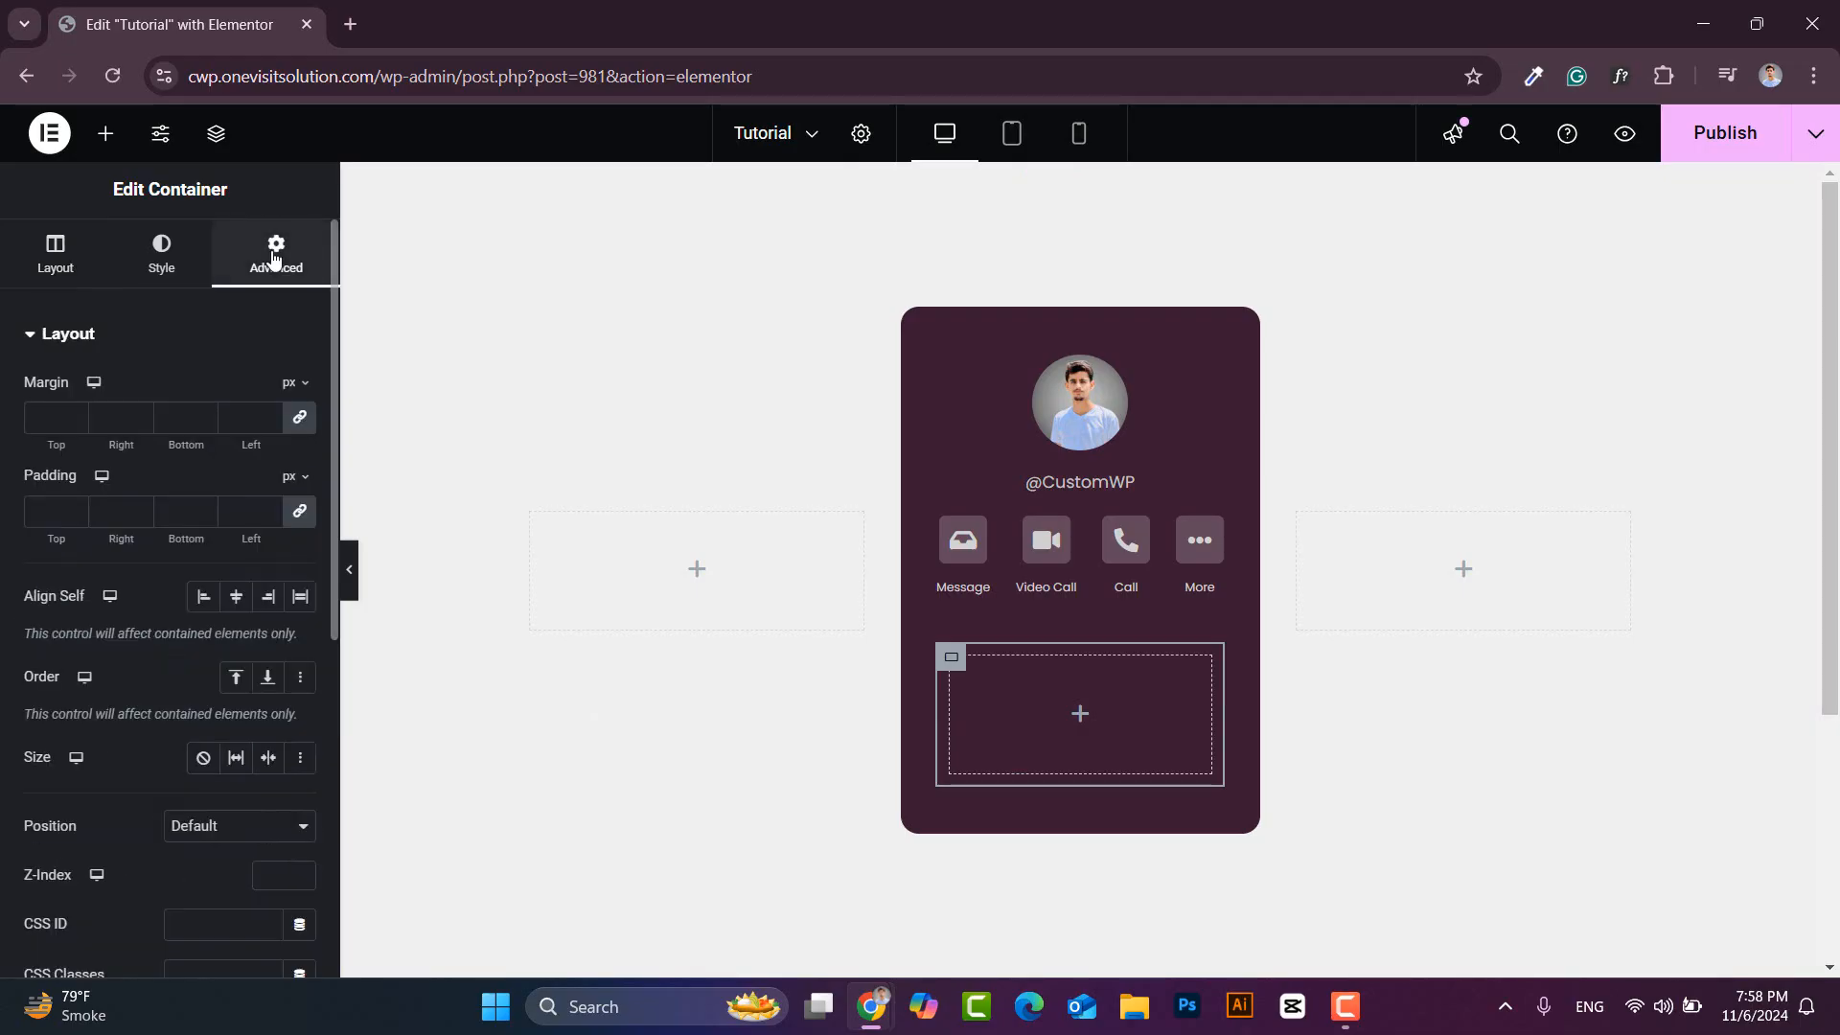
{"action": "left_click", "coordinate": [299, 522]}
{"action": "left_click", "coordinate": [105, 133]}
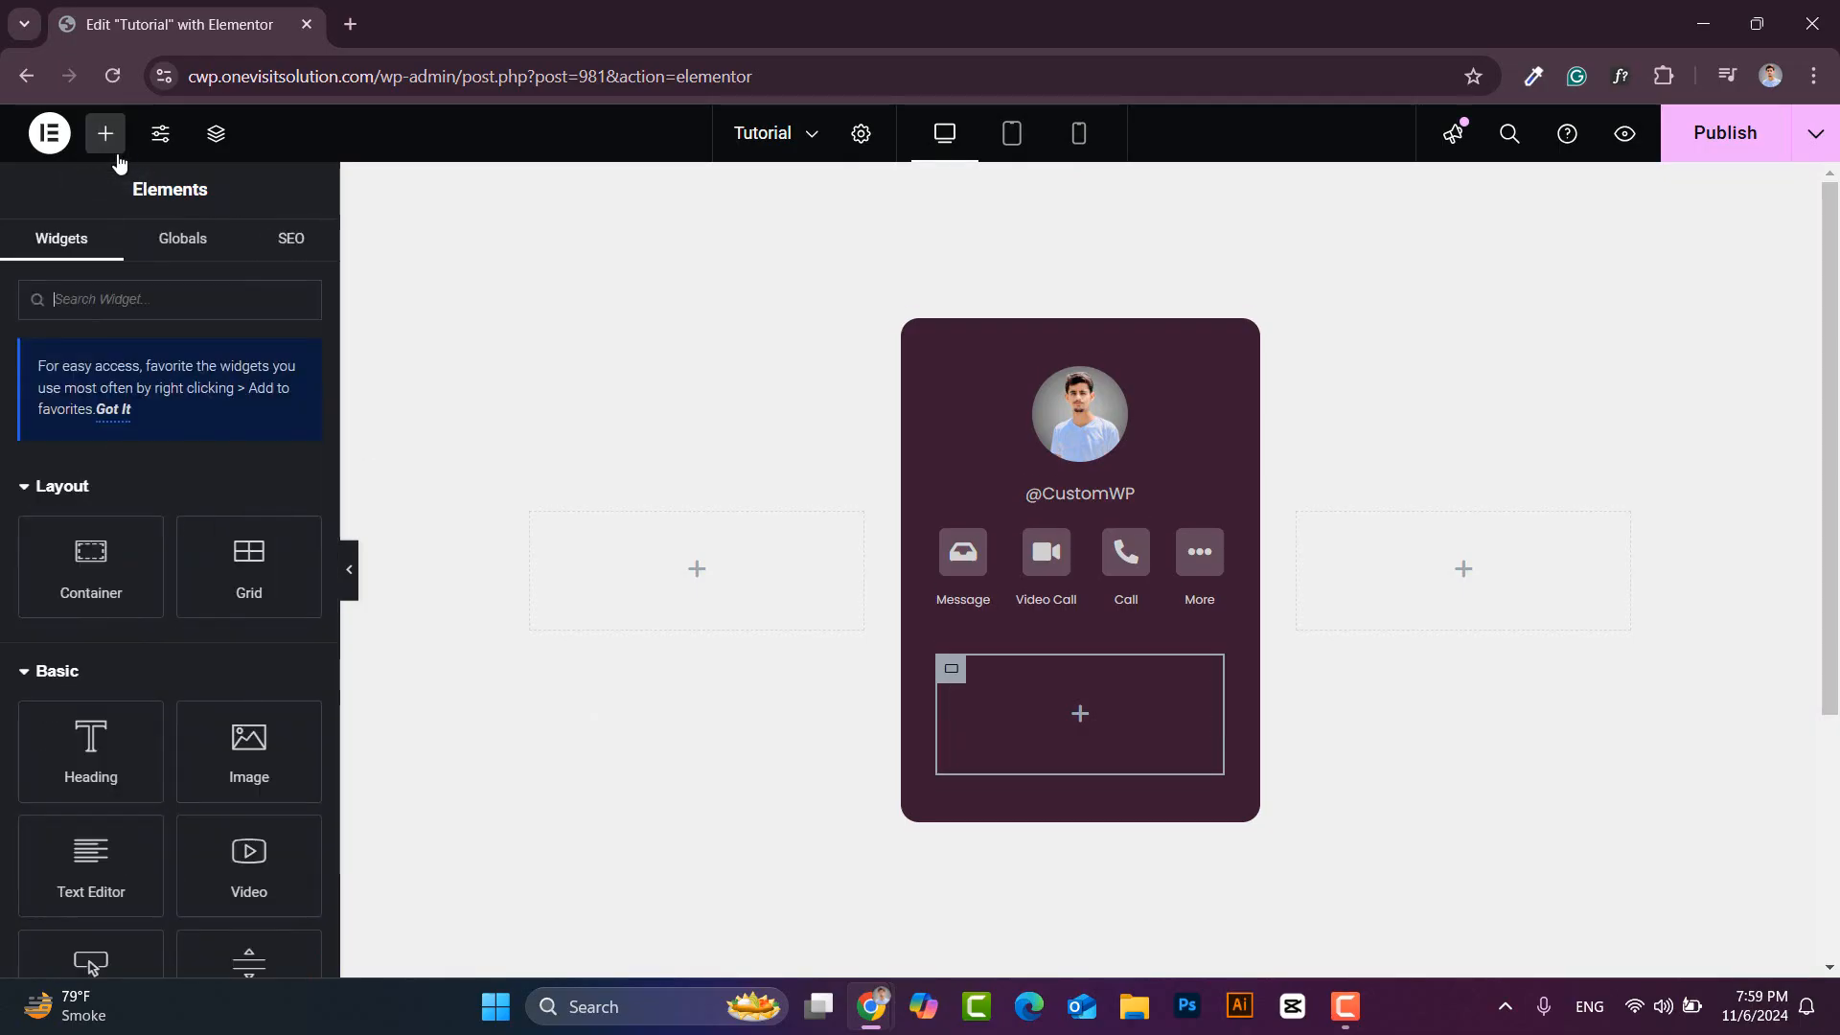
- Add an iconless icon box titled 'Display Name' with the person's name and a div title tag
{"action": "type", "text": "icon"}
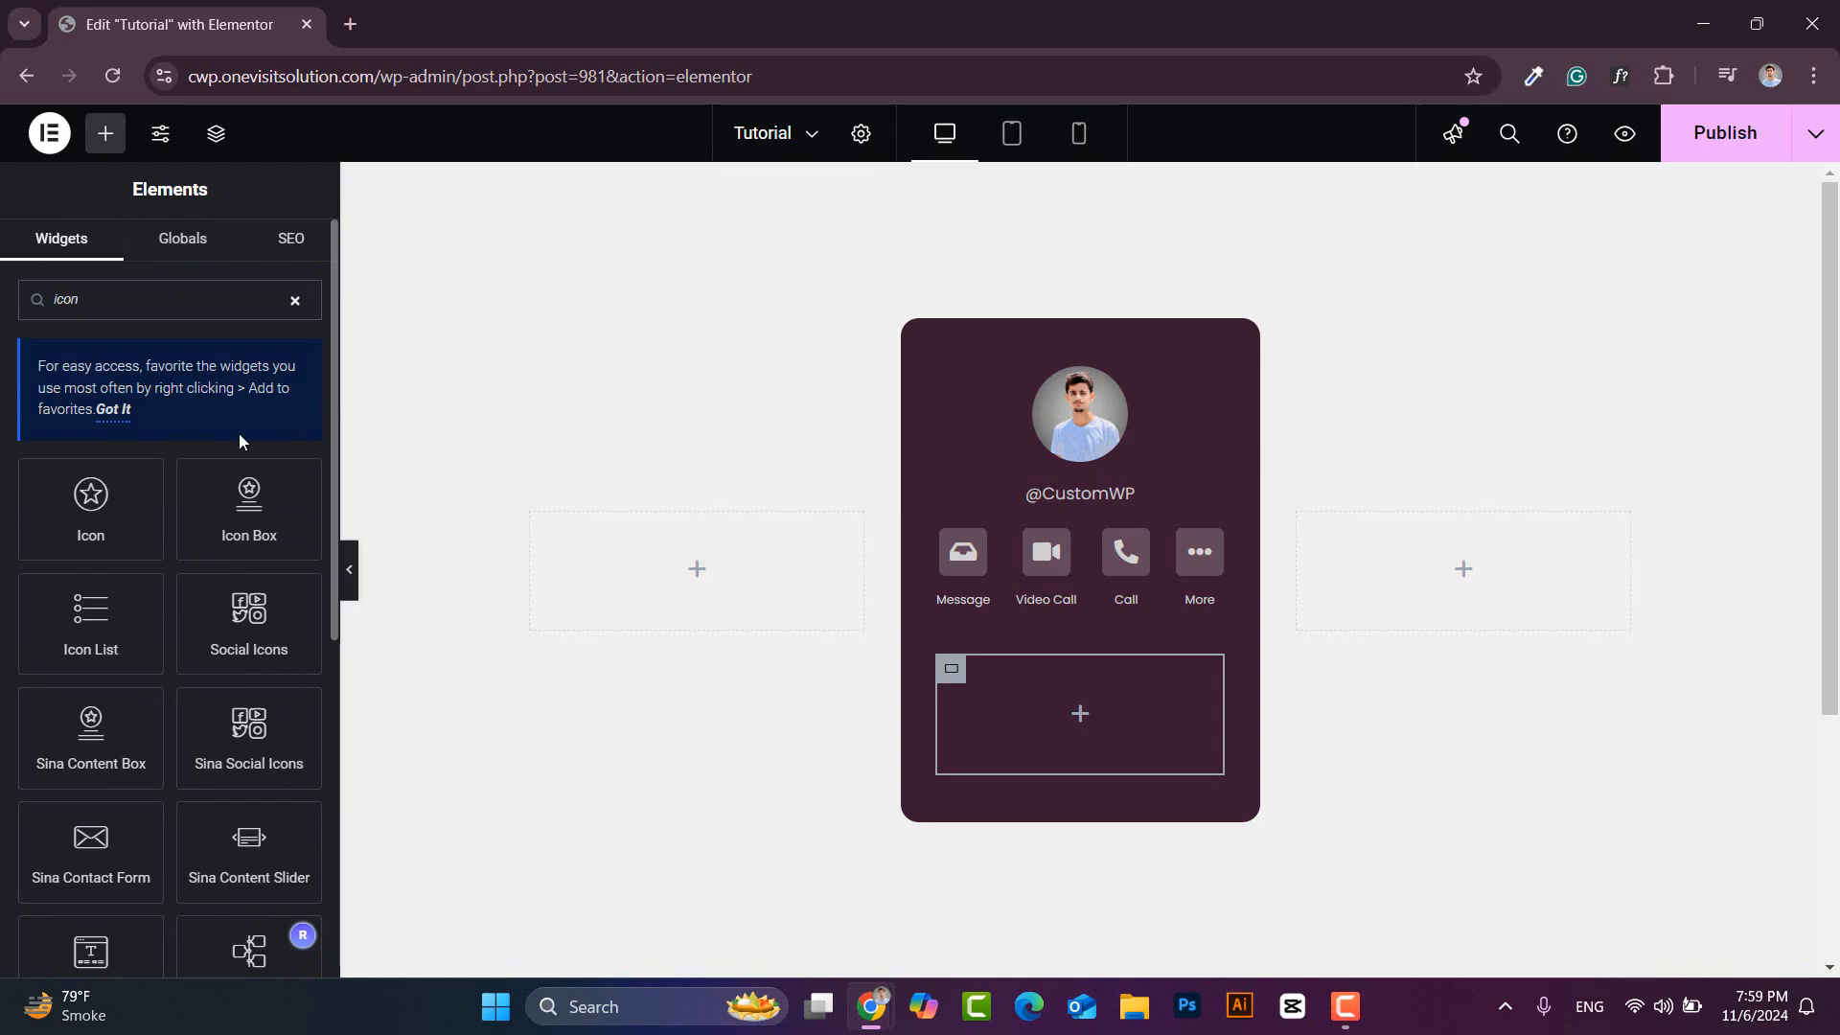
{"action": "left_click_drag", "start_coordinate": [248, 503], "coordinate": [1060, 710]}
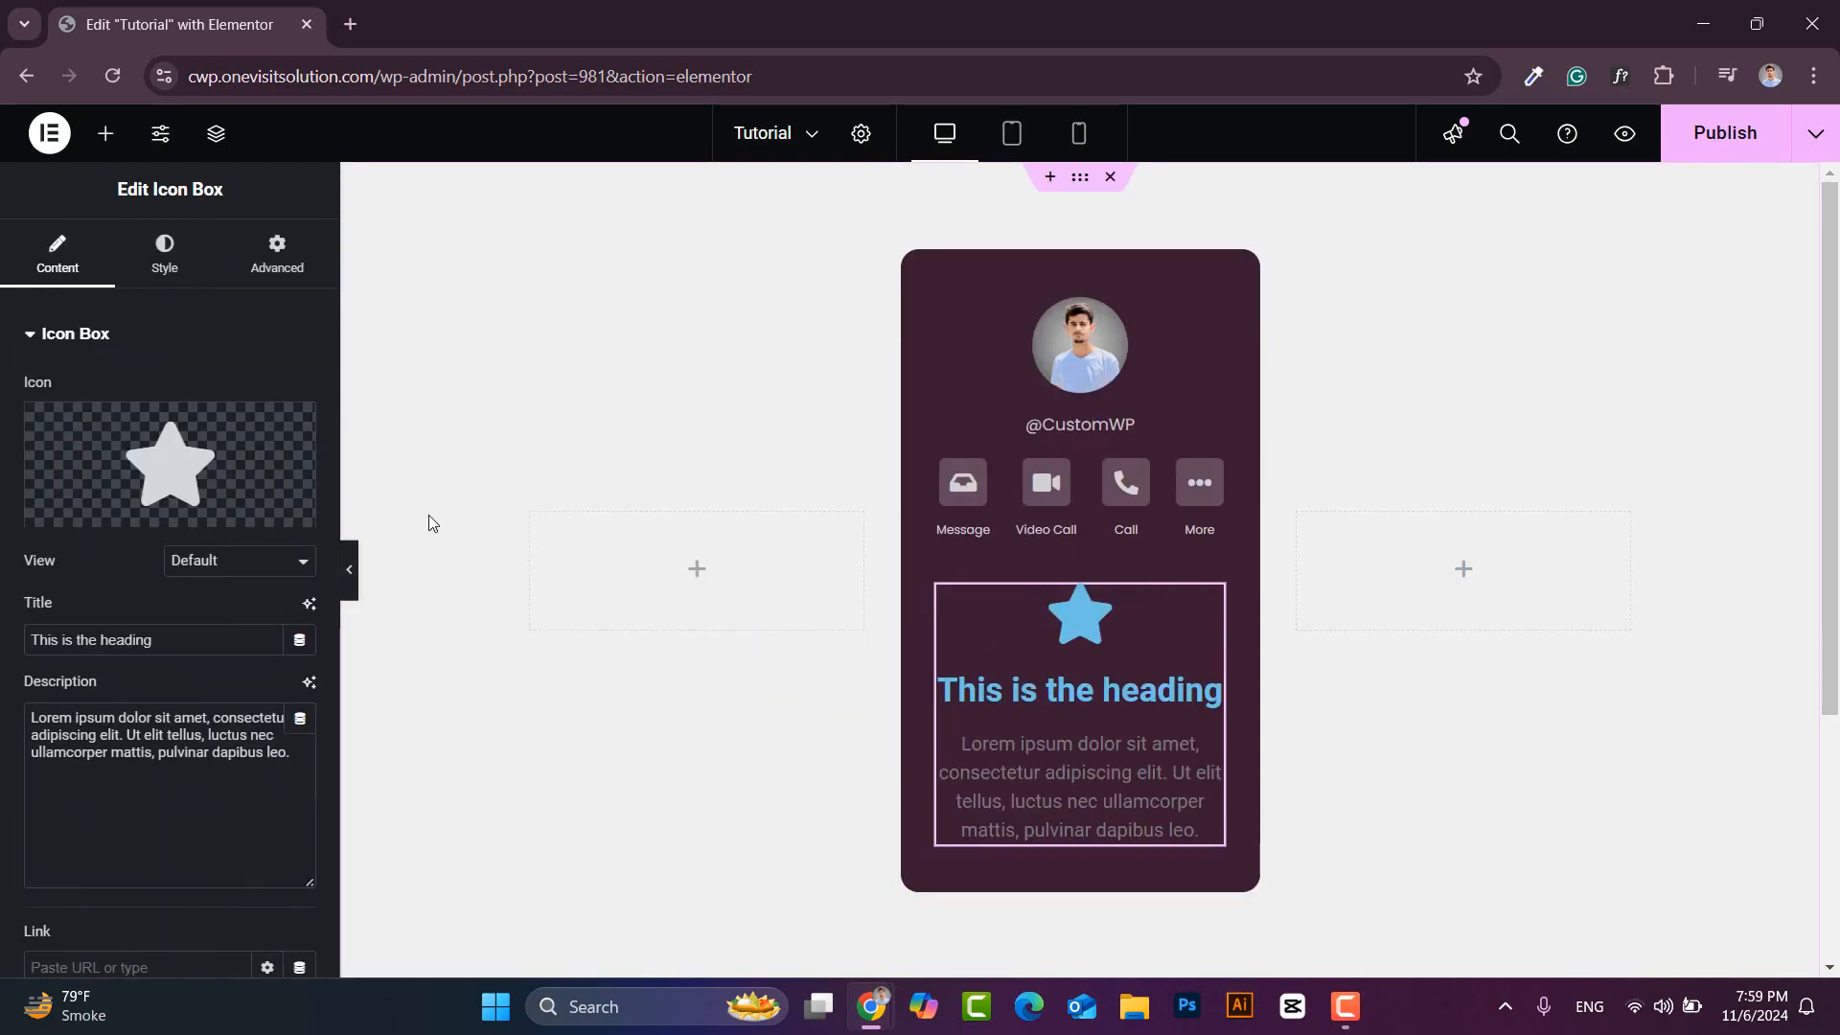
{"action": "left_click", "coordinate": [287, 423]}
{"action": "left_click_drag", "start_coordinate": [207, 589], "coordinate": [2, 625]}
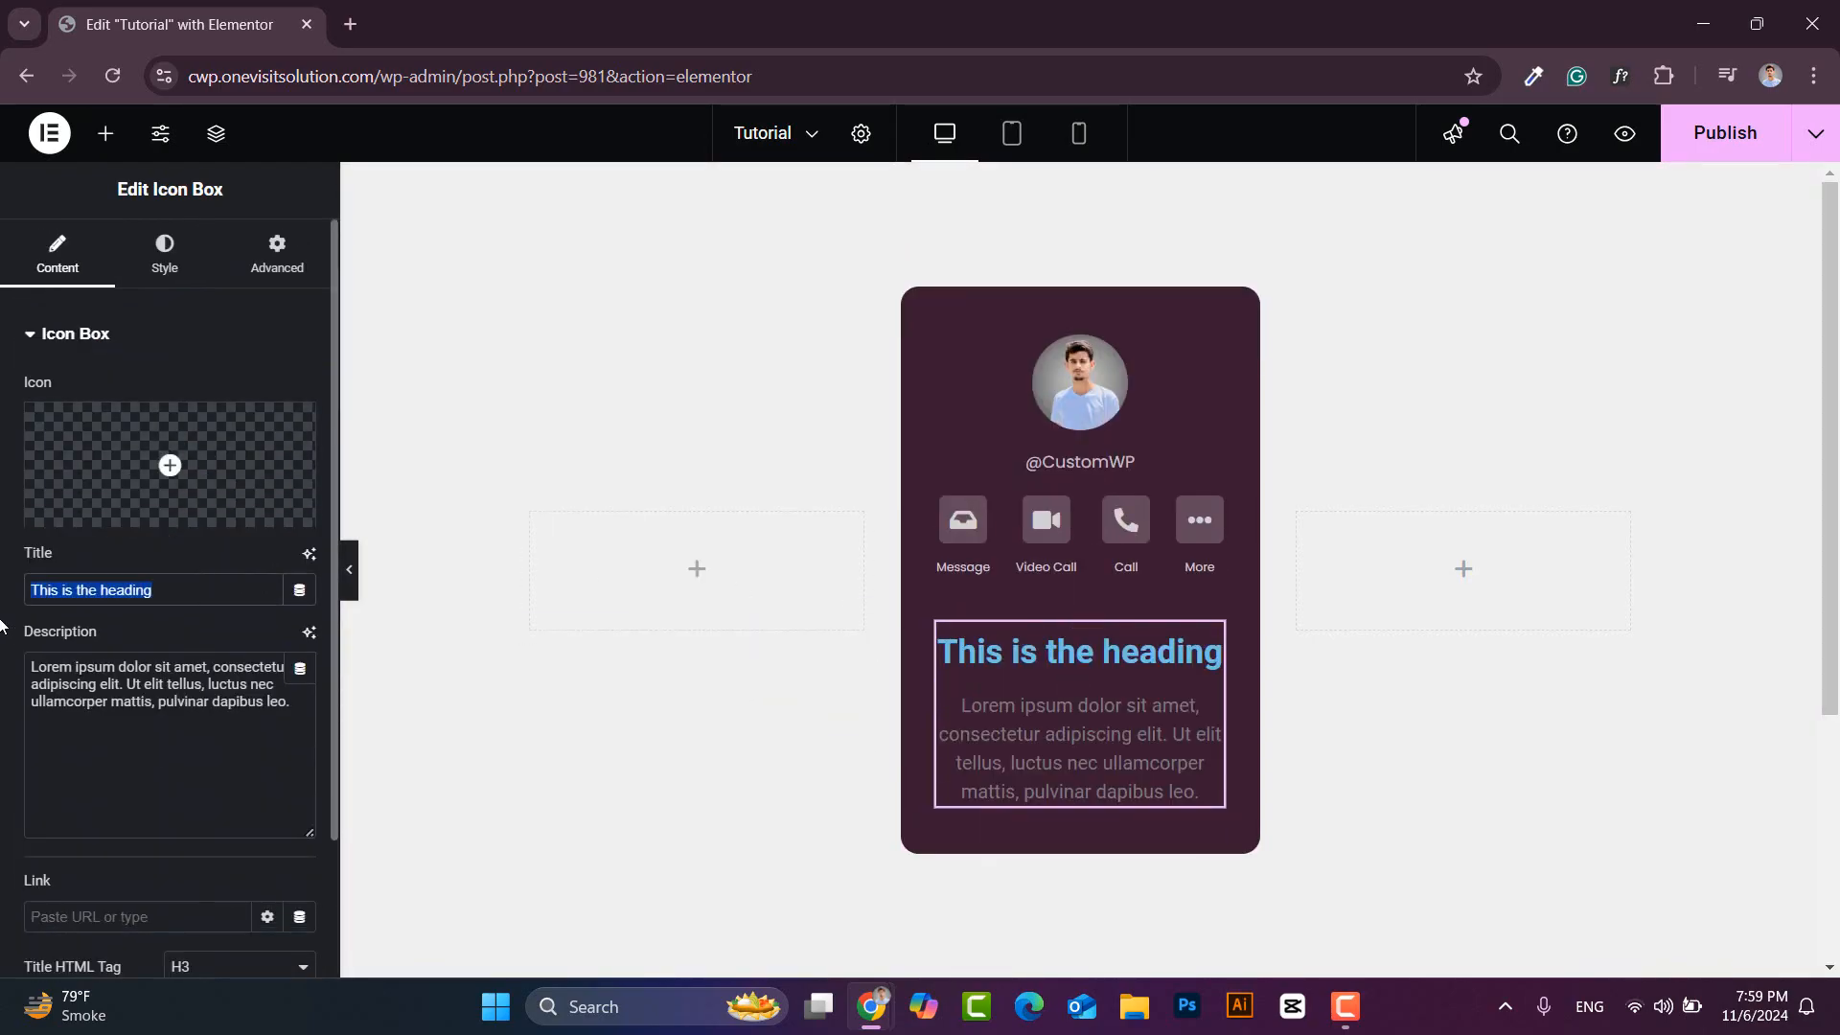
{"action": "type", "text": "Display Name"}
{"action": "triple_click", "coordinate": [232, 690]}
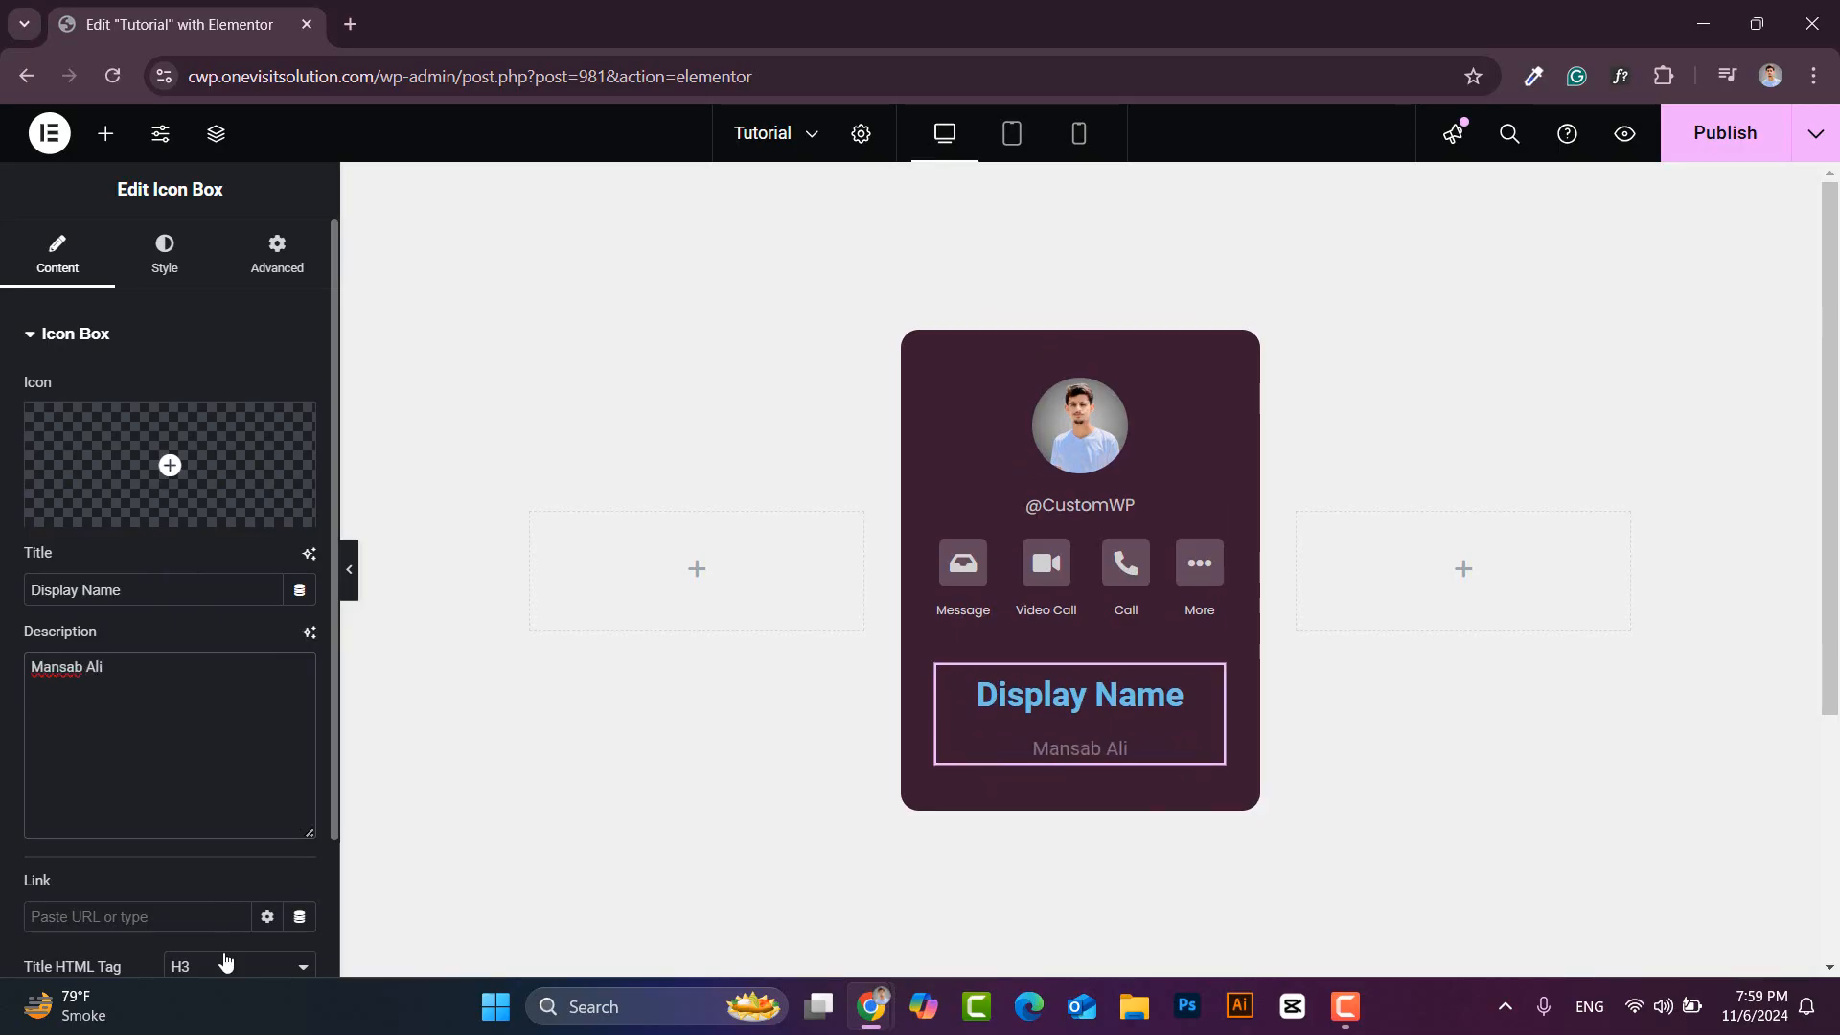
{"action": "left_click", "coordinate": [225, 961]}
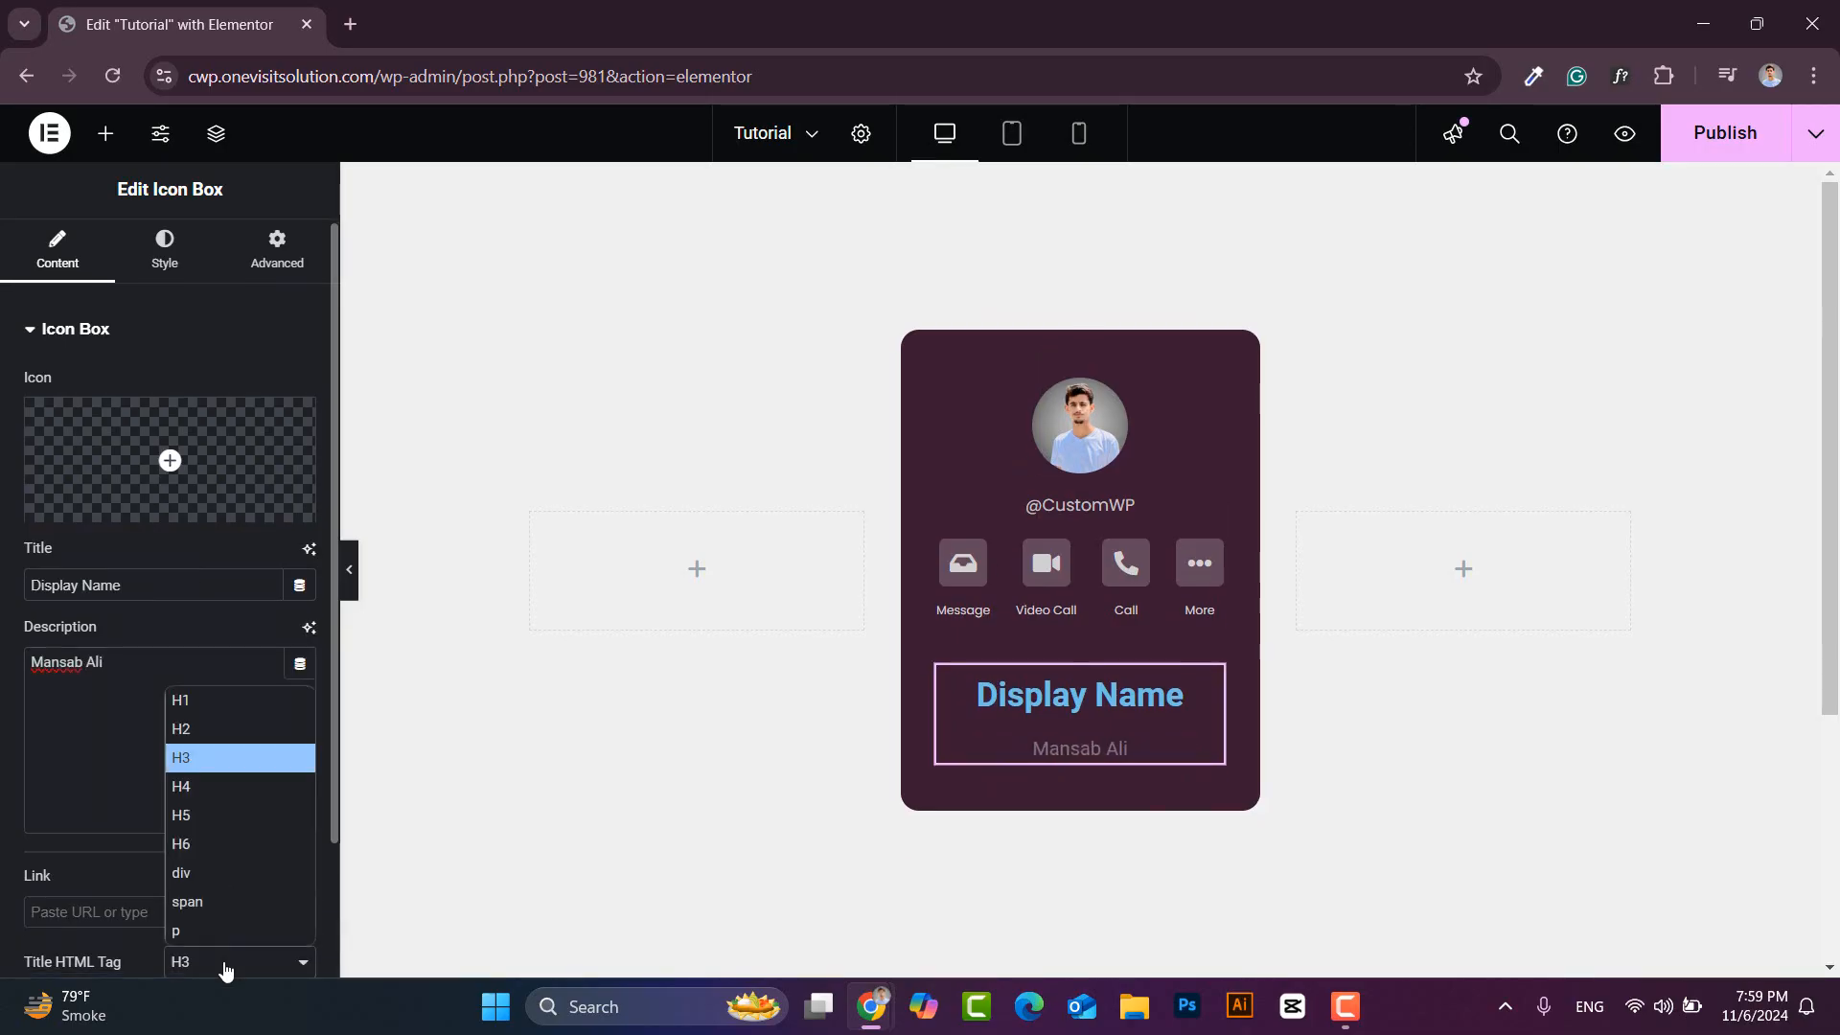
{"action": "left_click", "coordinate": [197, 884]}
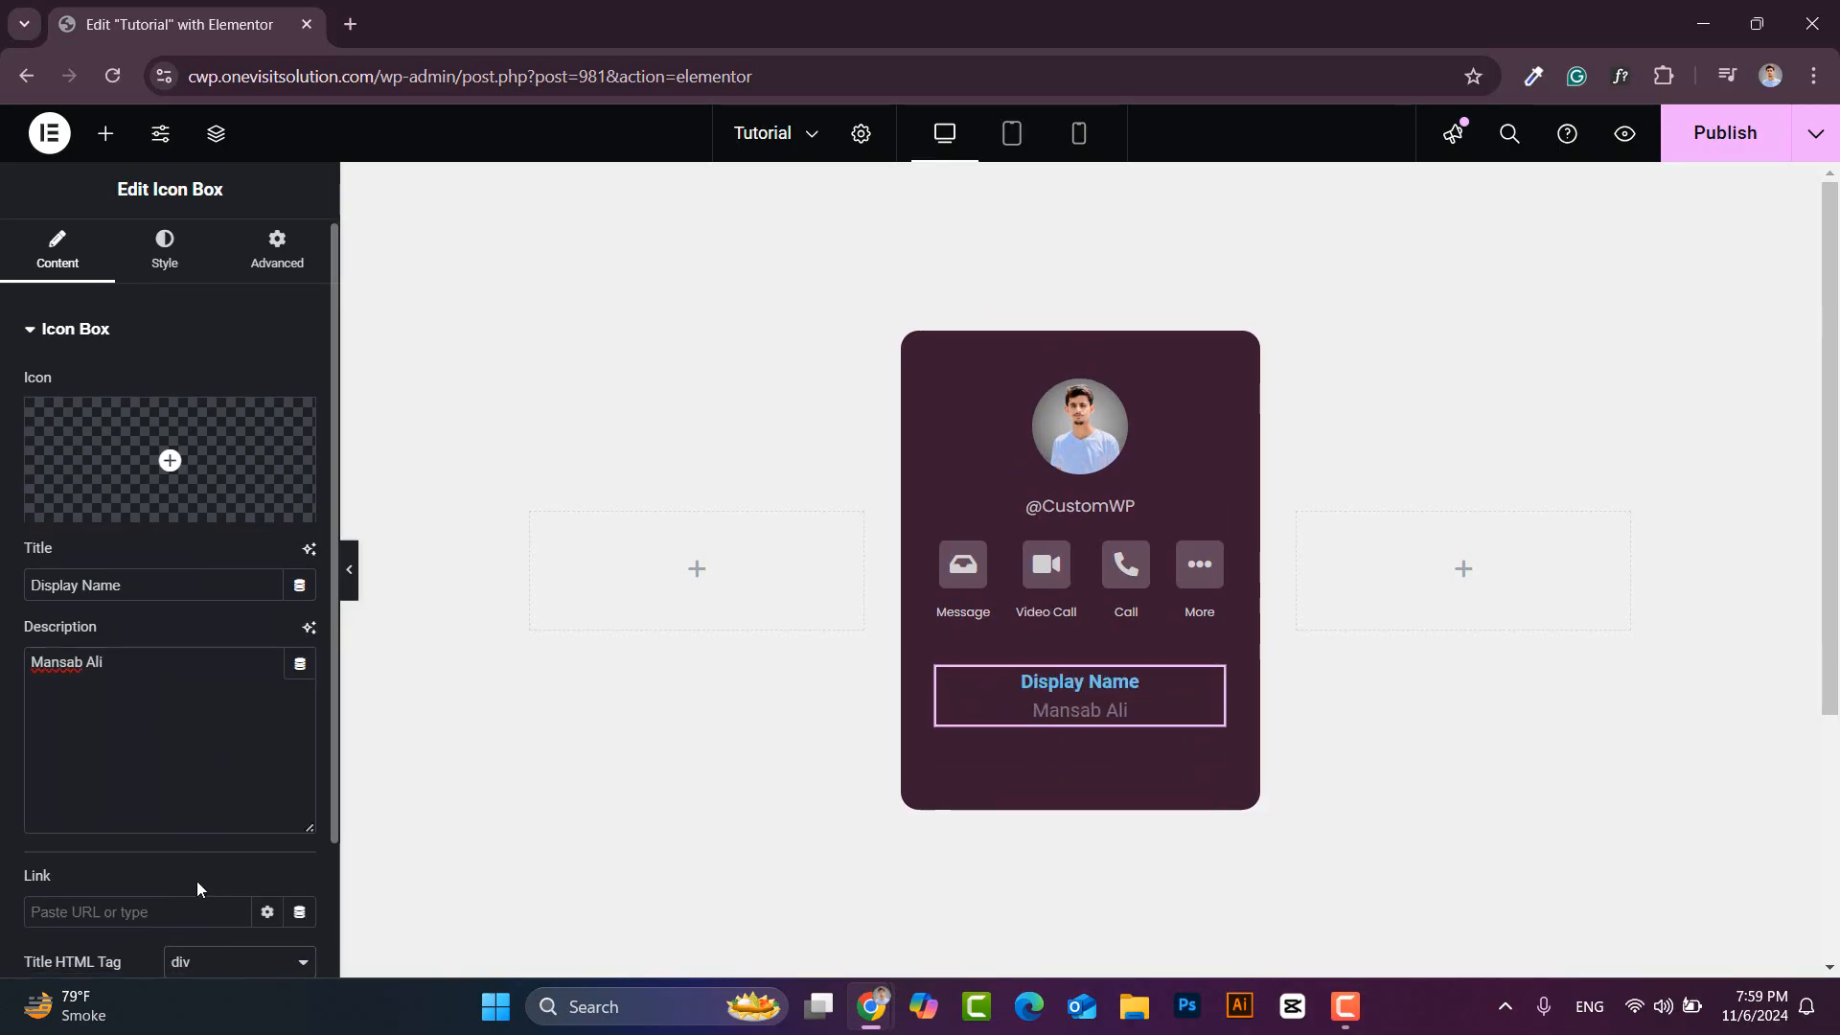
{"action": "left_click", "coordinate": [165, 251]}
- Left-align the Display Name box and colour its title #D1D1D1
{"action": "left_click", "coordinate": [202, 393]}
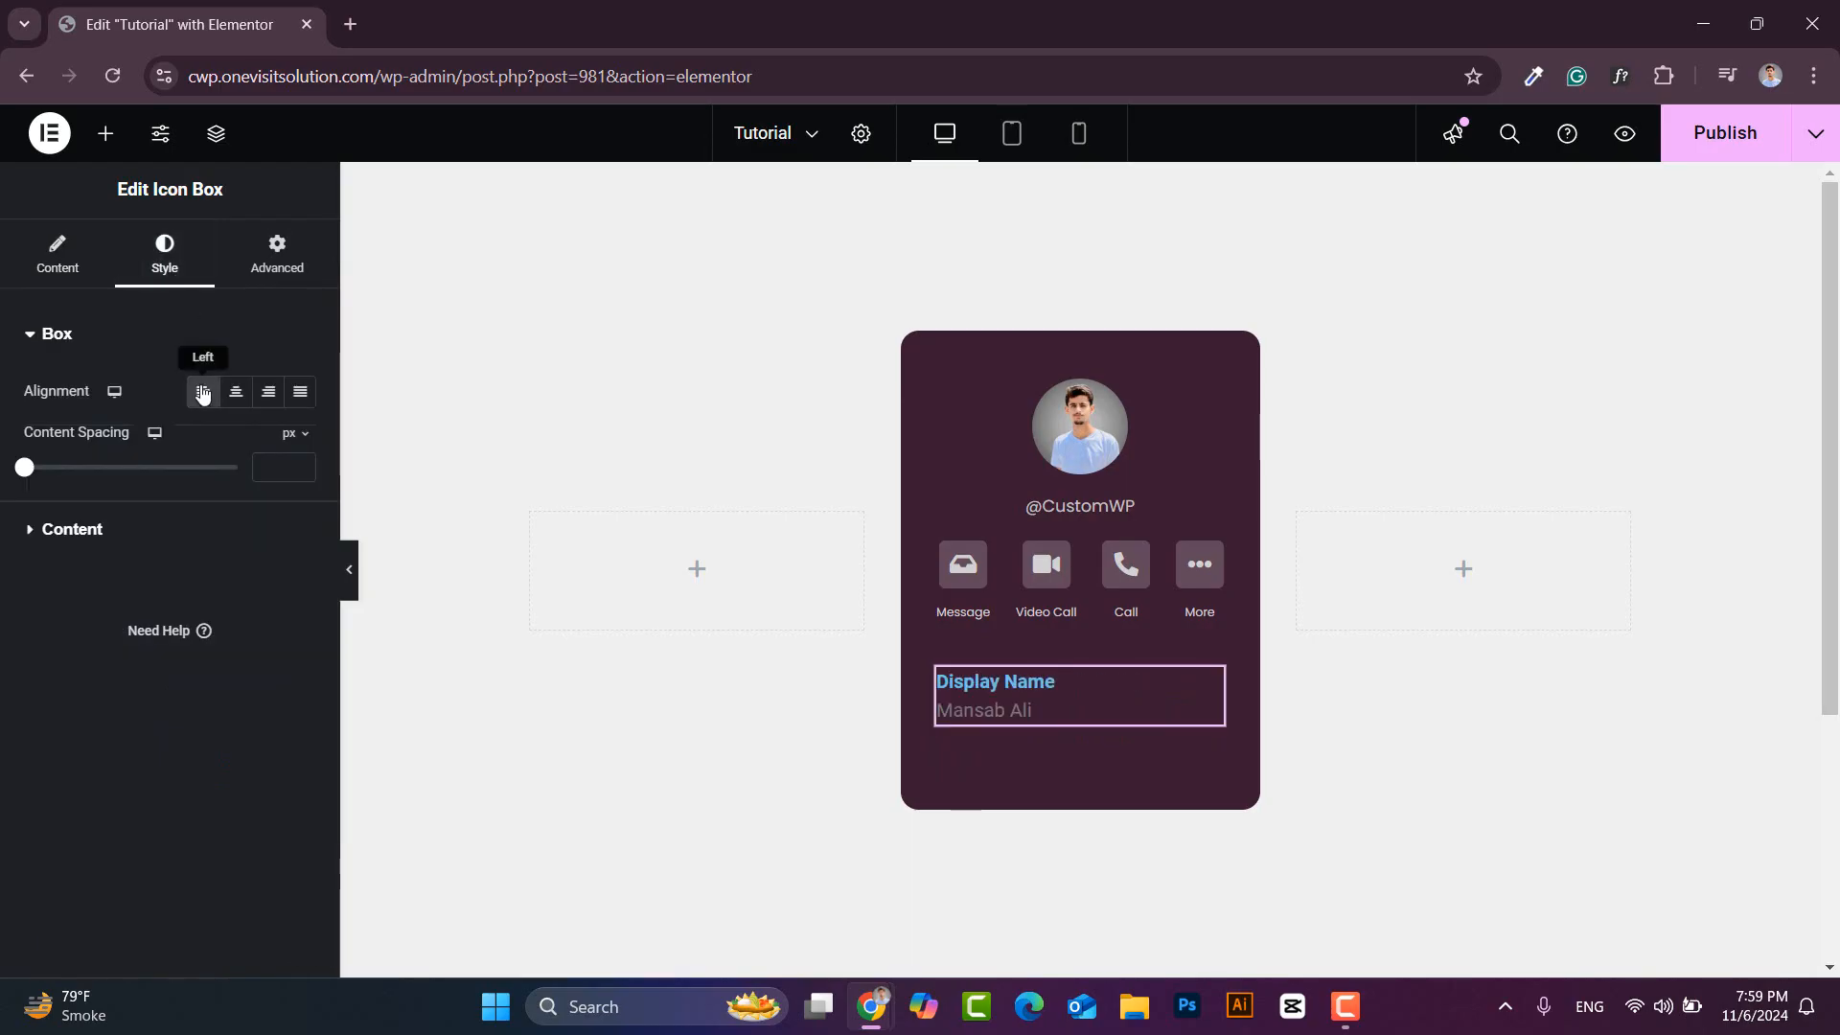
{"action": "left_click", "coordinate": [59, 530]}
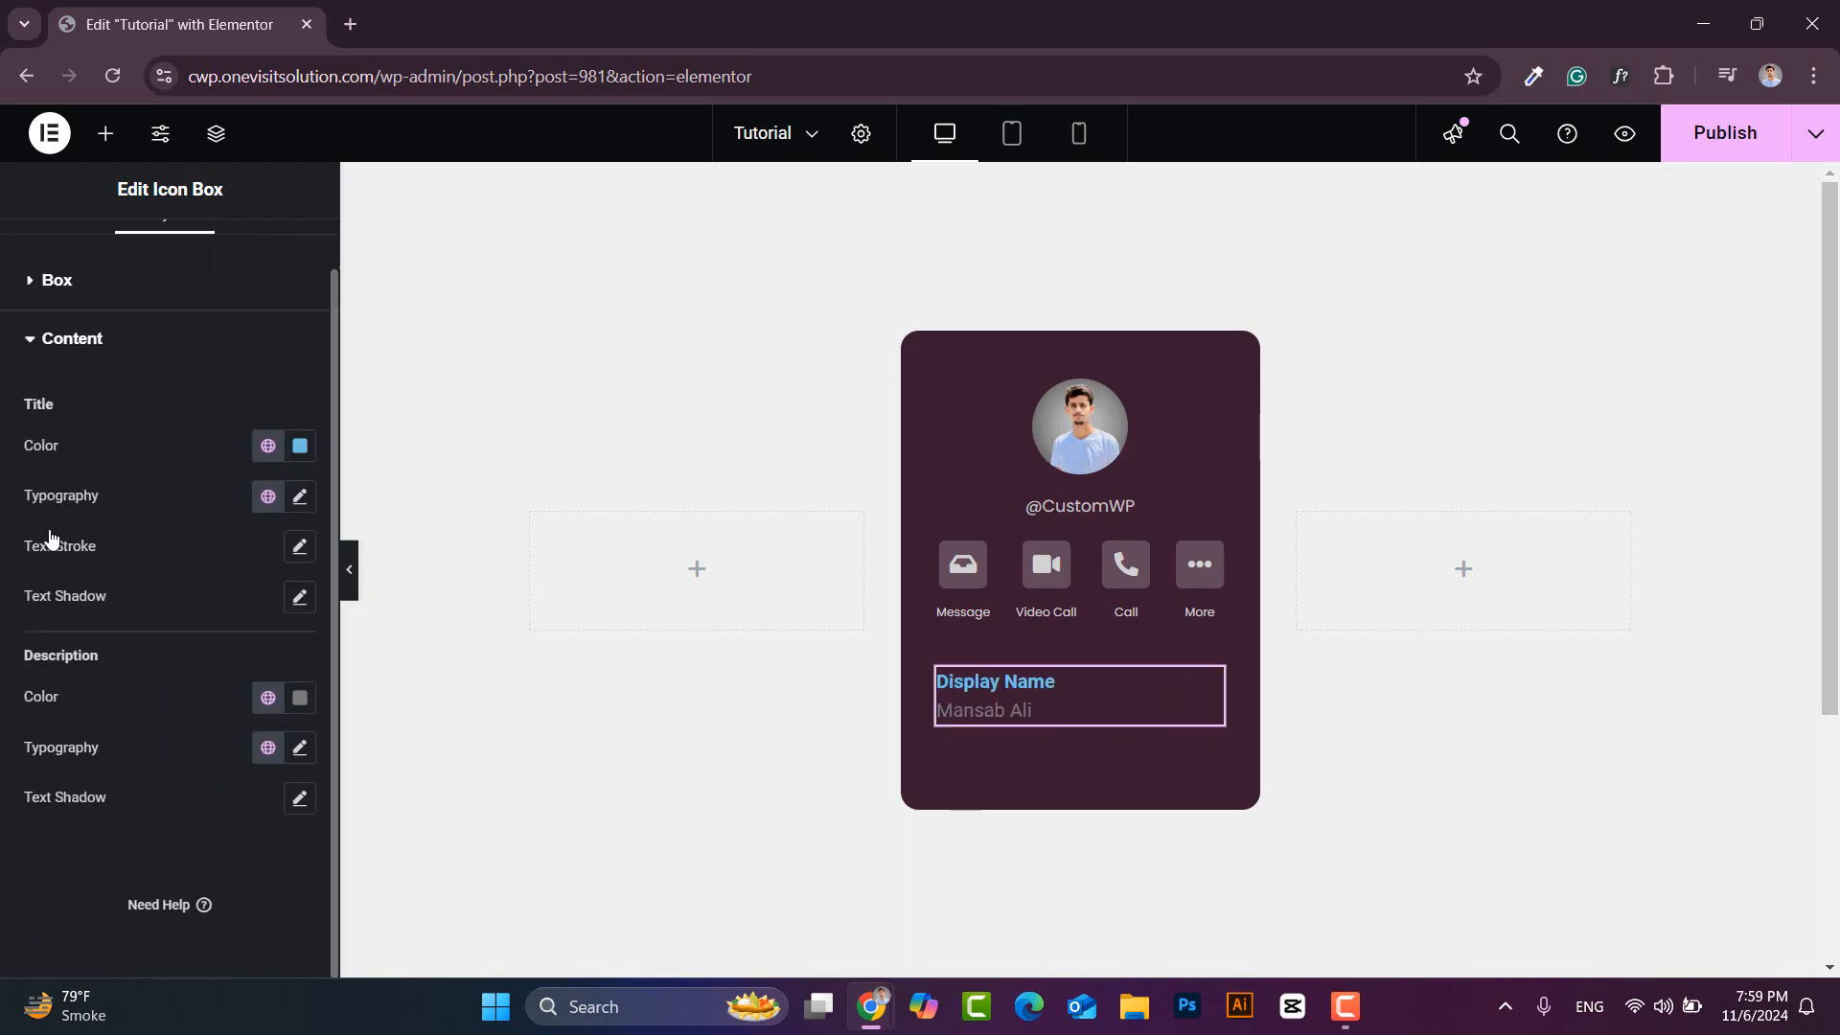
{"action": "left_click", "coordinate": [300, 448]}
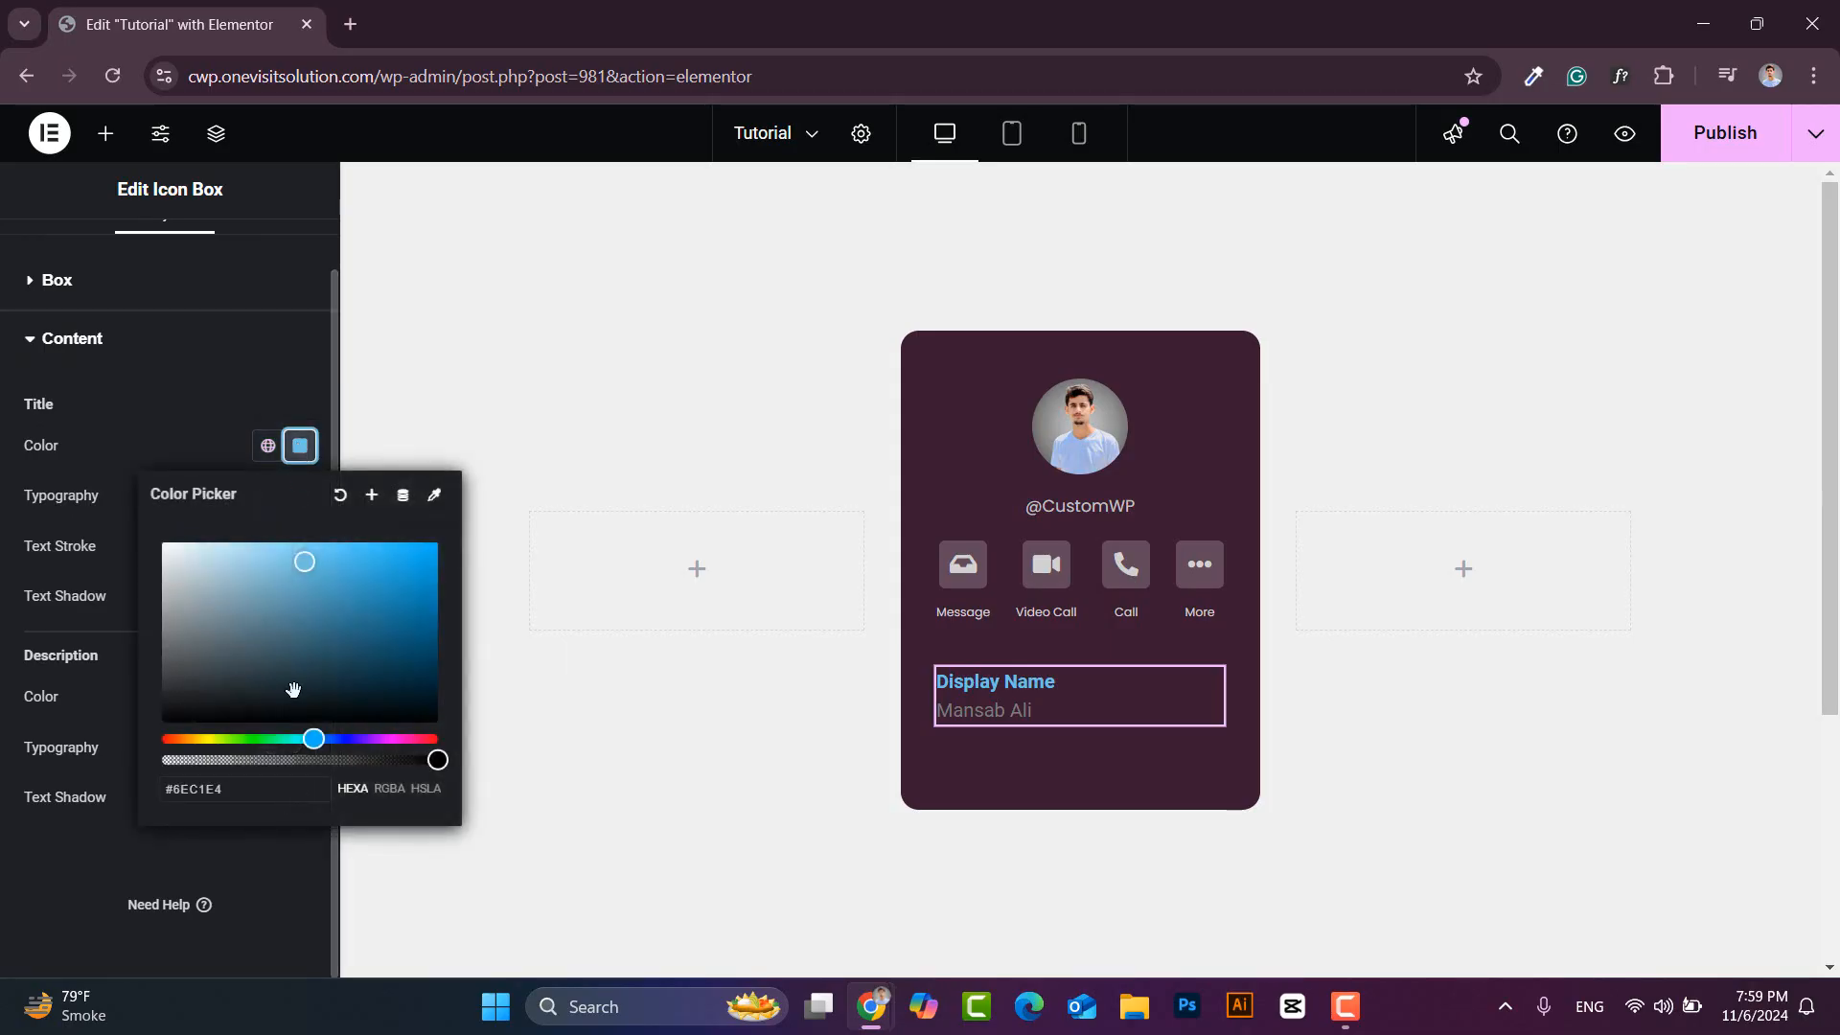
{"action": "left_click_drag", "start_coordinate": [250, 803], "coordinate": [135, 794]}
{"action": "type", "text": "#D9D9D9"}
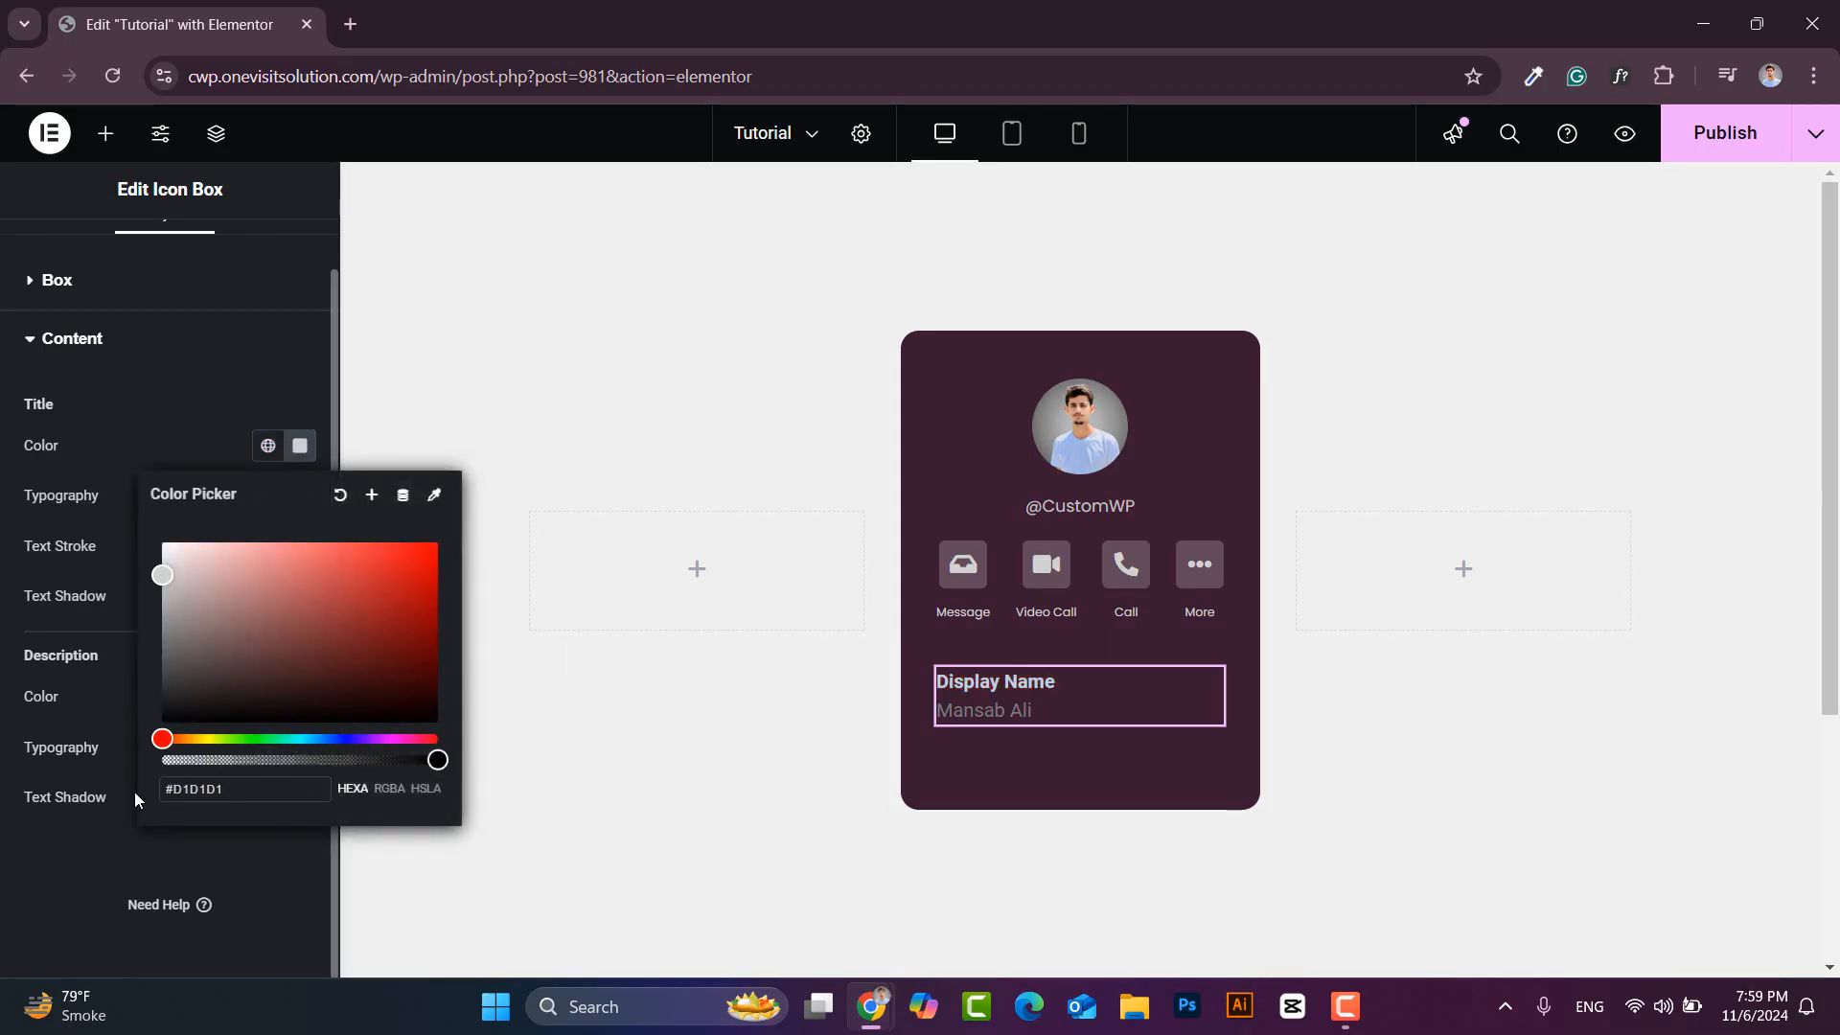
{"action": "left_click", "coordinate": [300, 448]}
- Set the title typography to Poppins, 14px, medium weight
{"action": "left_click", "coordinate": [299, 497]}
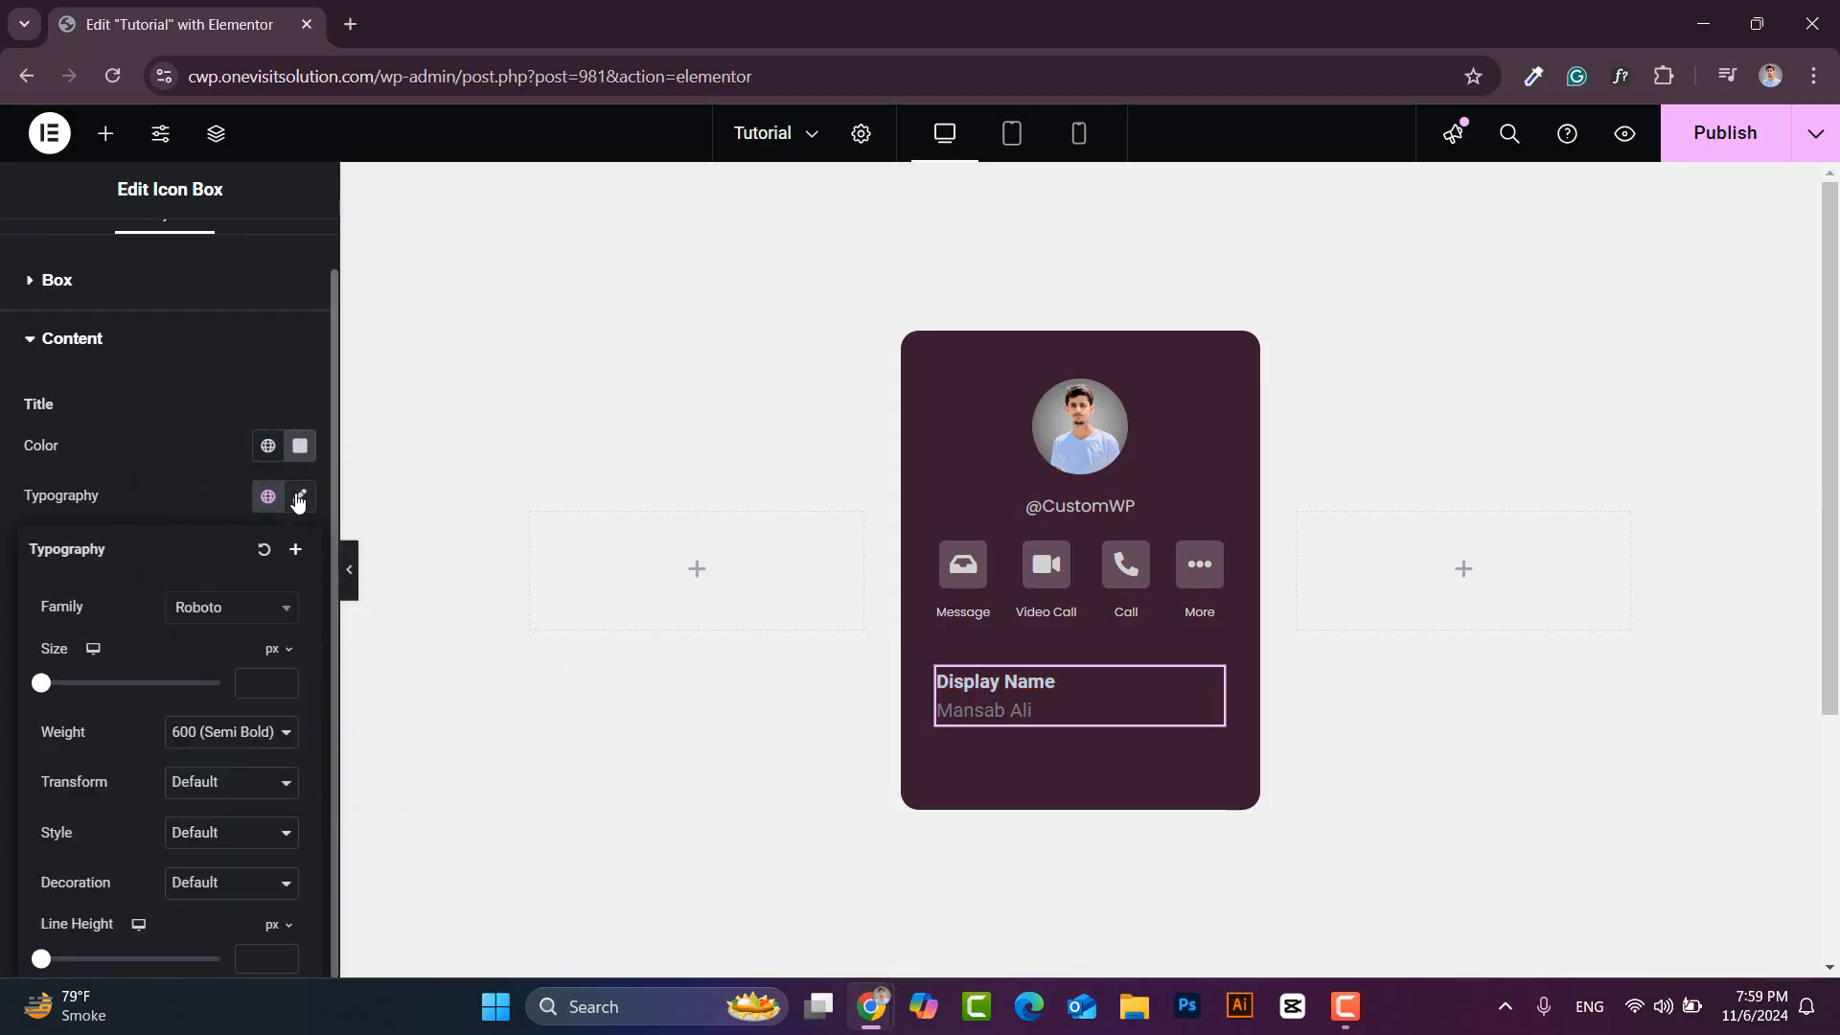
{"action": "left_click", "coordinate": [242, 614]}
{"action": "type", "text": "popp"}
{"action": "left_click", "coordinate": [223, 704]}
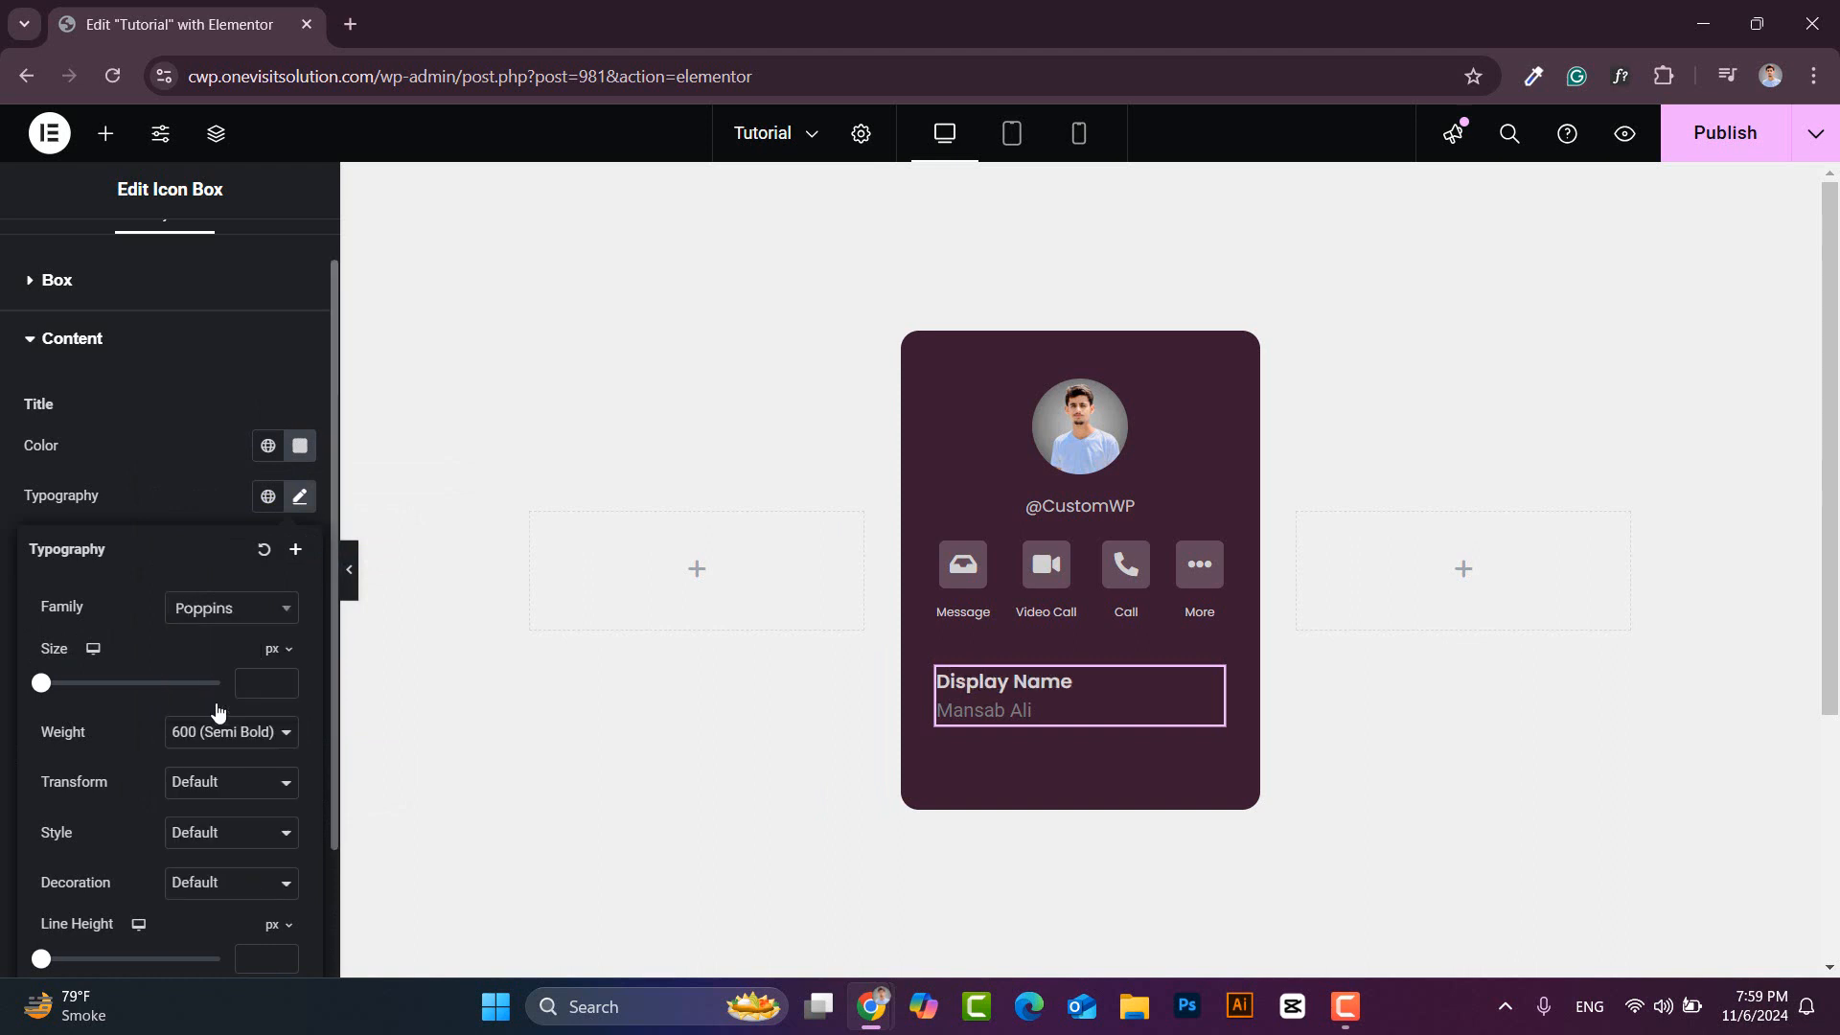
{"action": "type", "text": "14"}
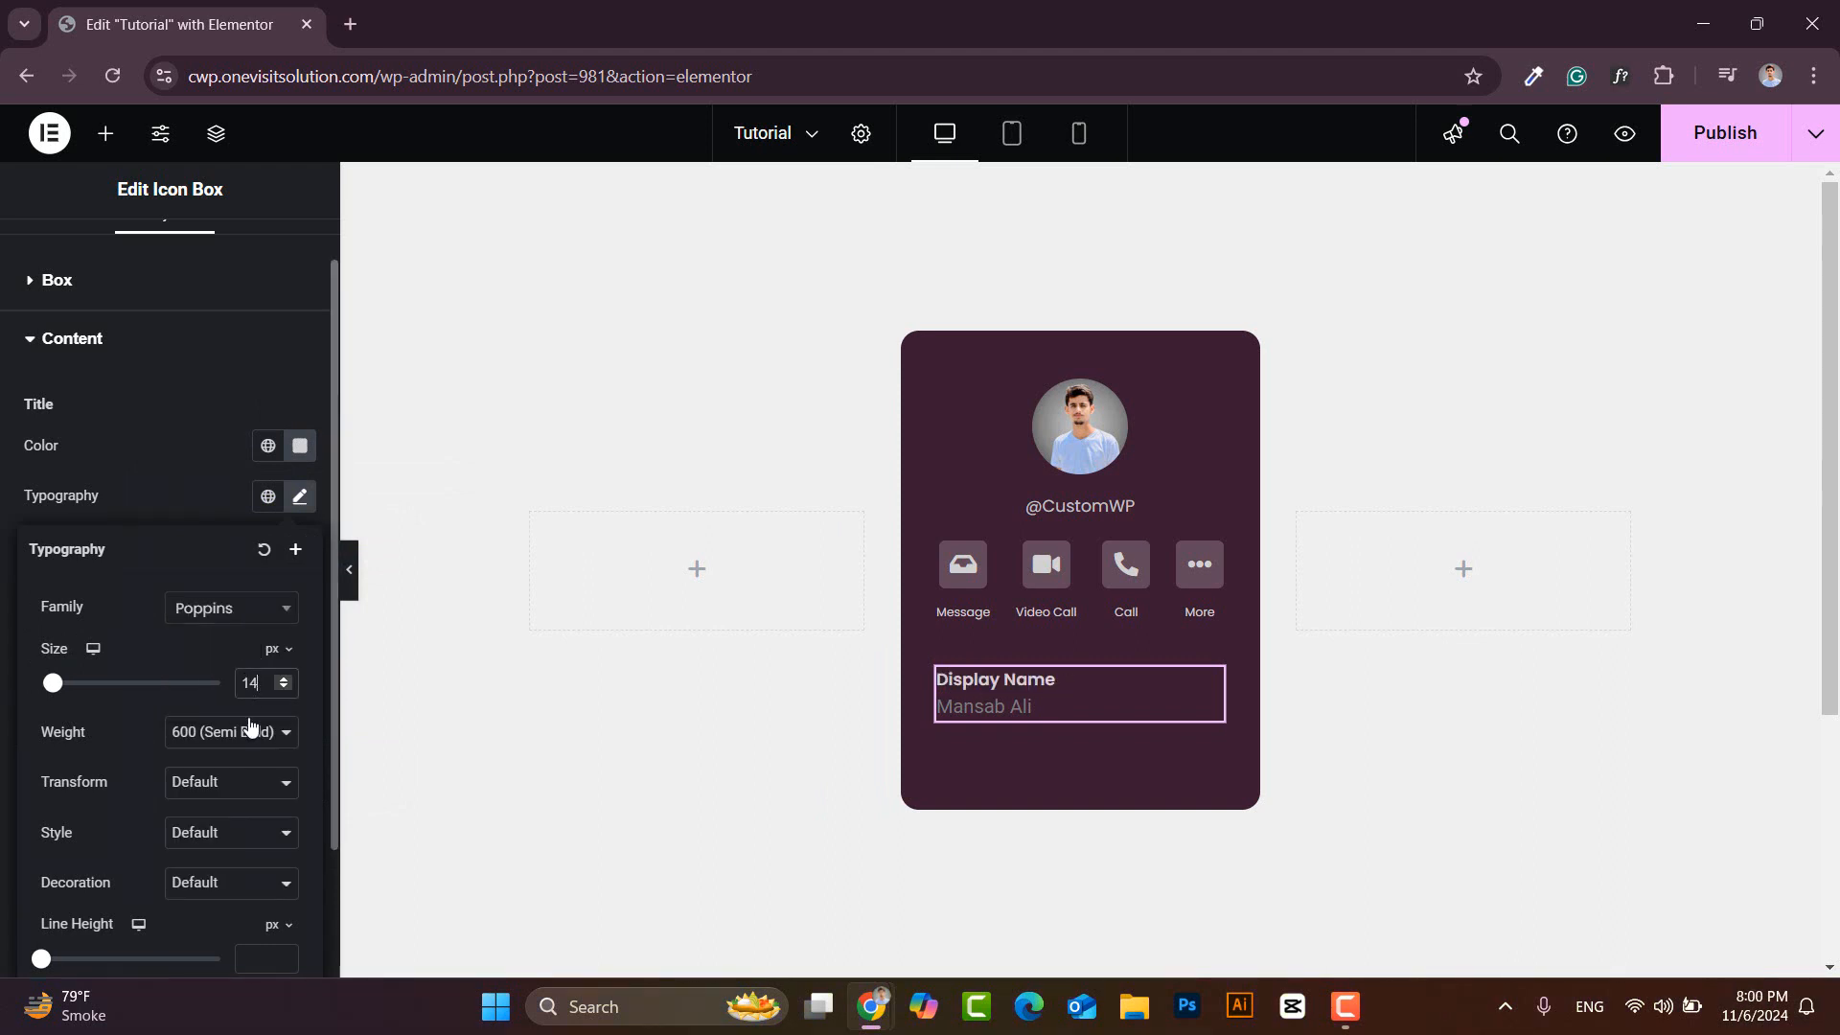
{"action": "left_click", "coordinate": [250, 731]}
{"action": "left_click", "coordinate": [221, 487]}
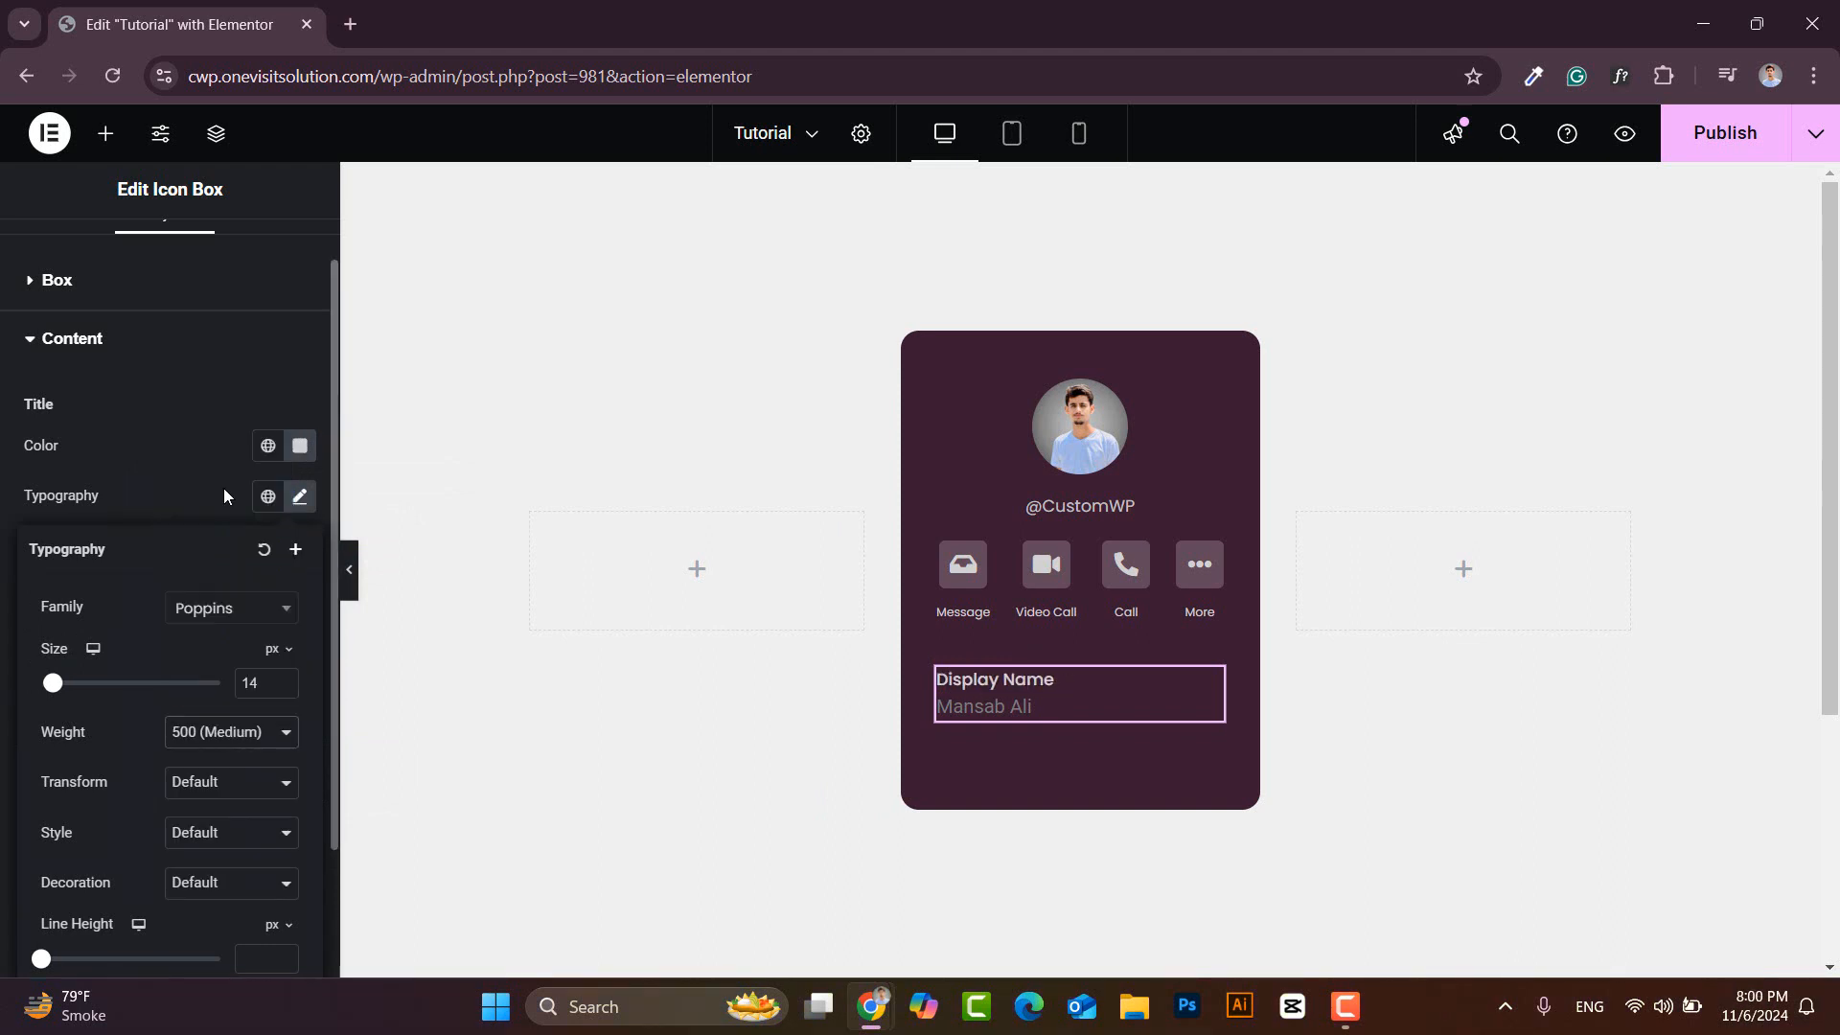
{"action": "left_click", "coordinate": [303, 497]}
- Style the name line in near-white grey, Poppins 14px, medium weight
{"action": "left_click", "coordinate": [299, 697]}
{"action": "left_click_drag", "start_coordinate": [201, 440], "coordinate": [167, 404]}
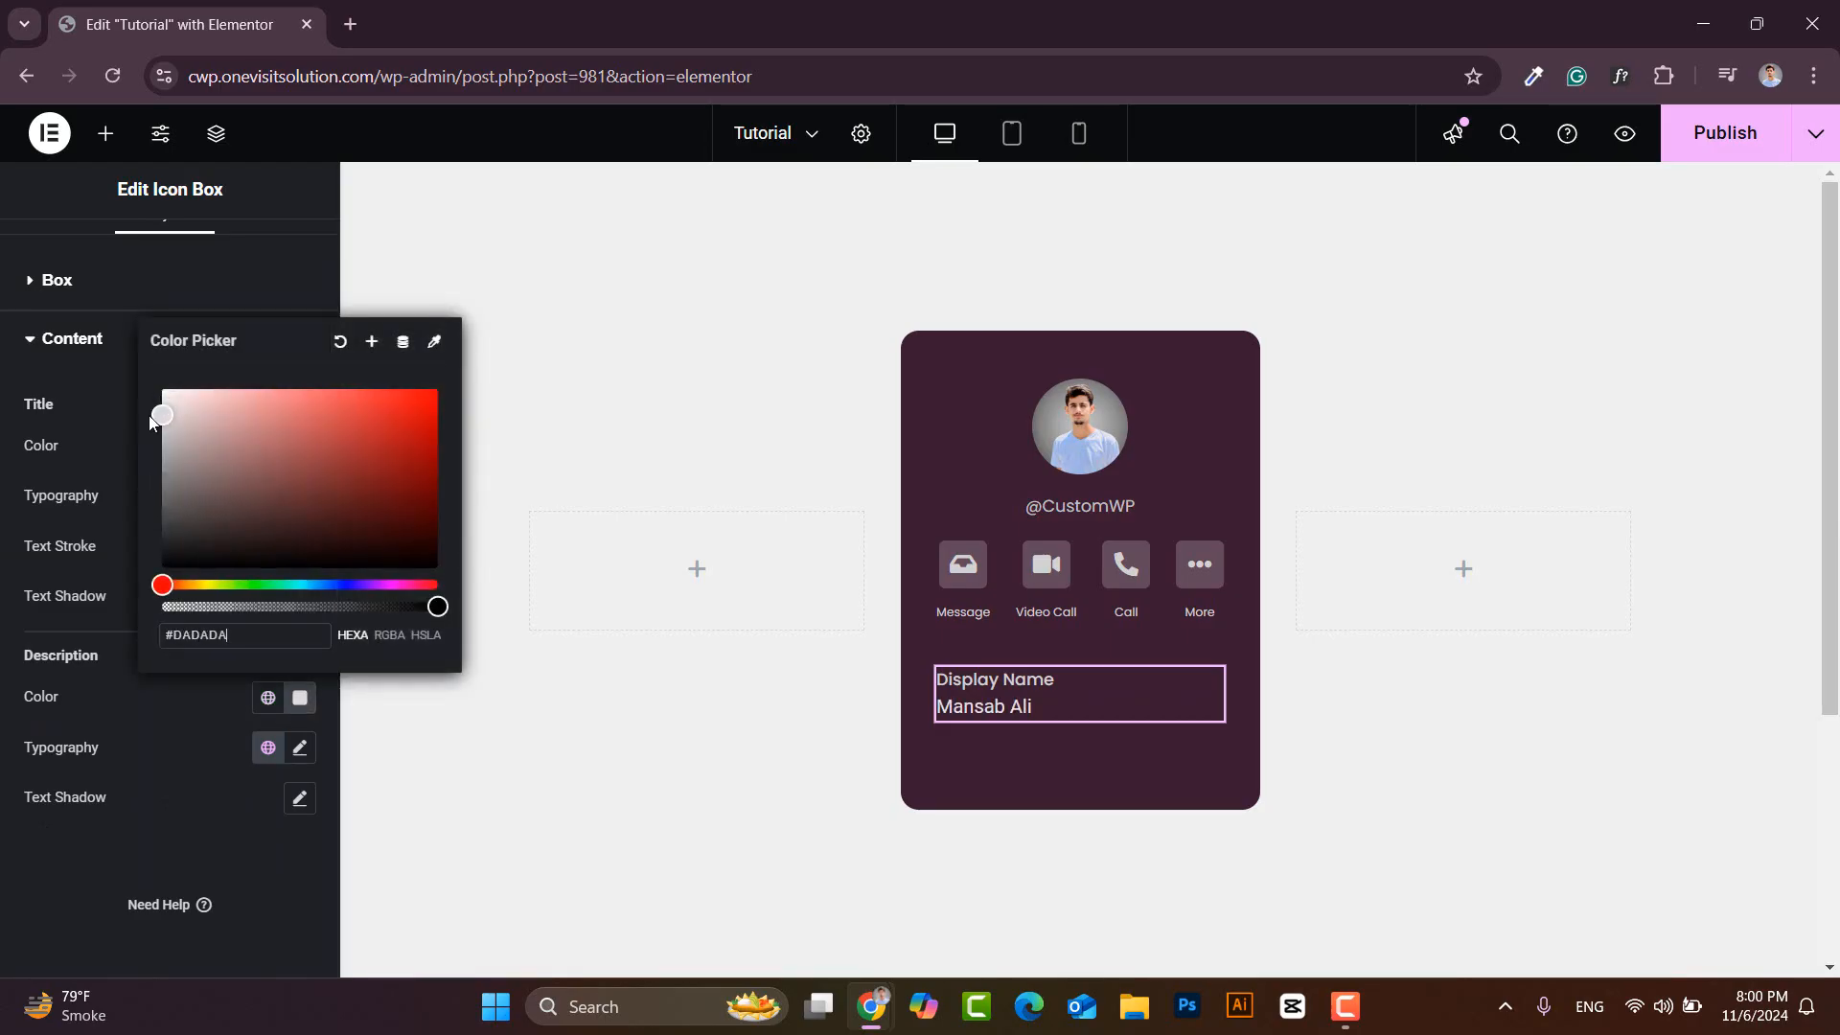
{"action": "left_click", "coordinate": [299, 698]}
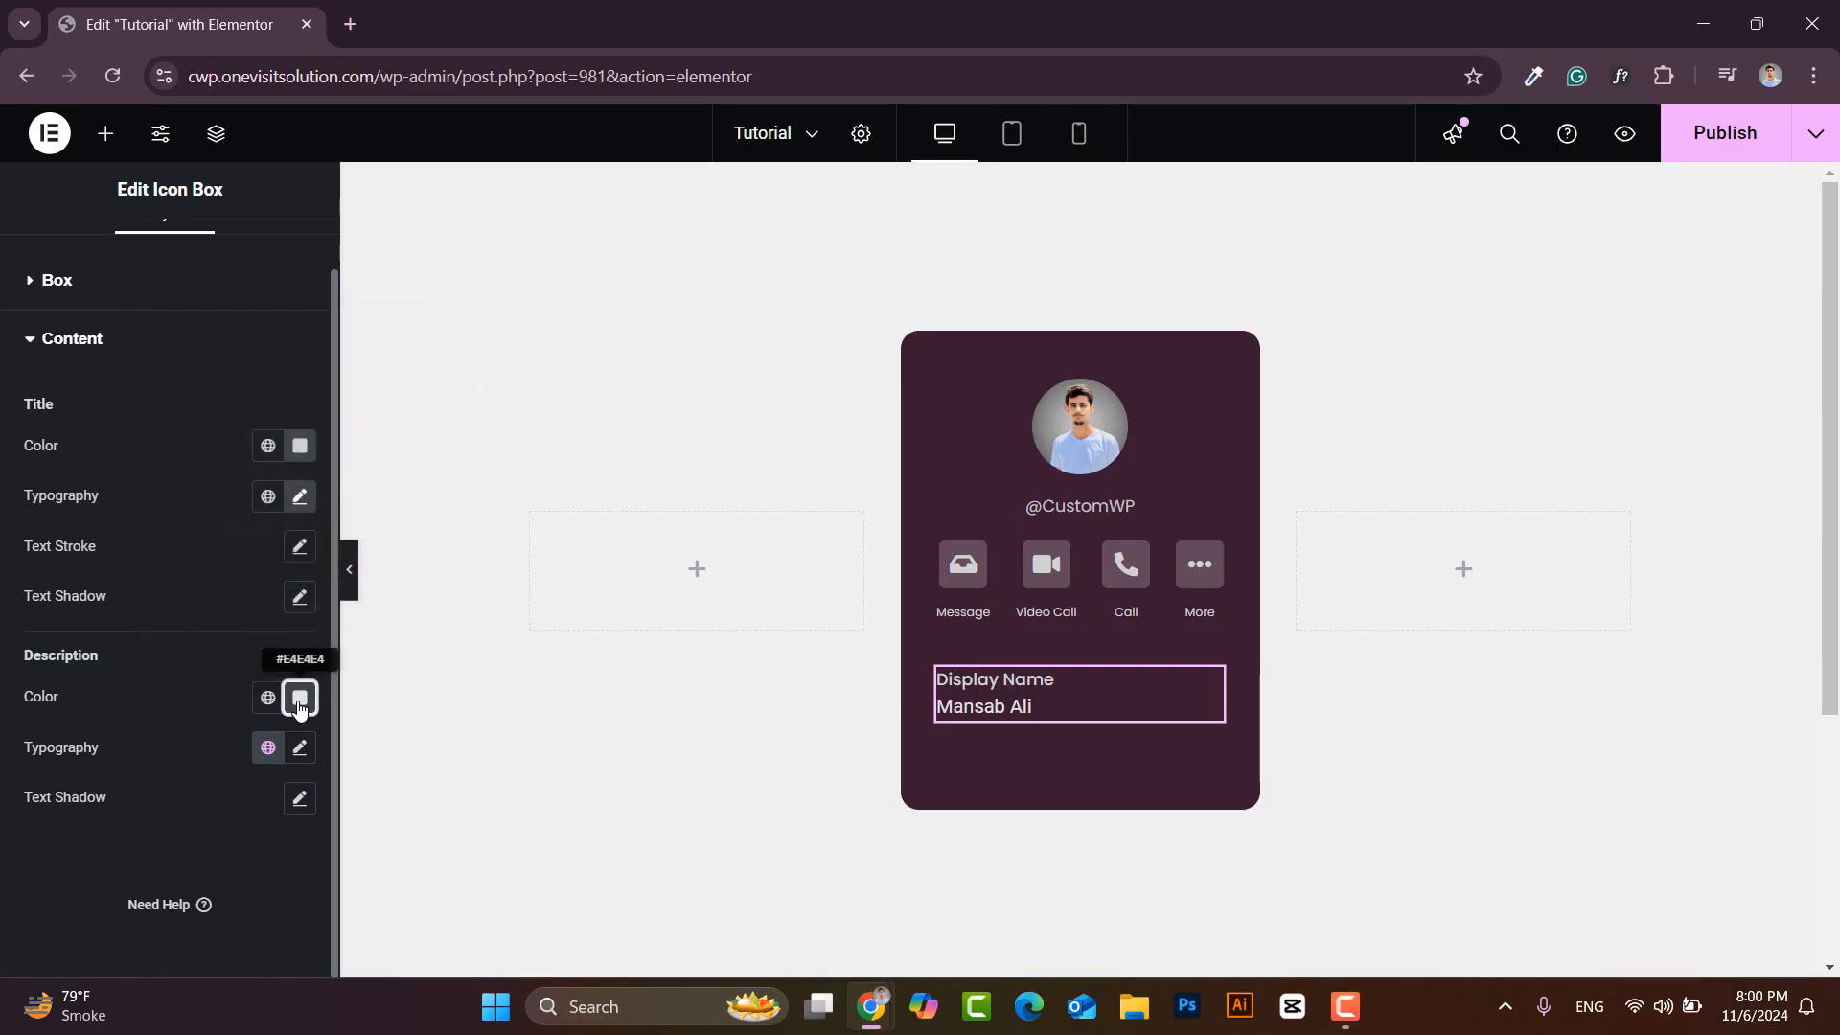
{"action": "left_click", "coordinate": [299, 747]}
{"action": "scroll", "coordinate": [184, 801], "scroll_direction": "down", "scroll_amount": 3}
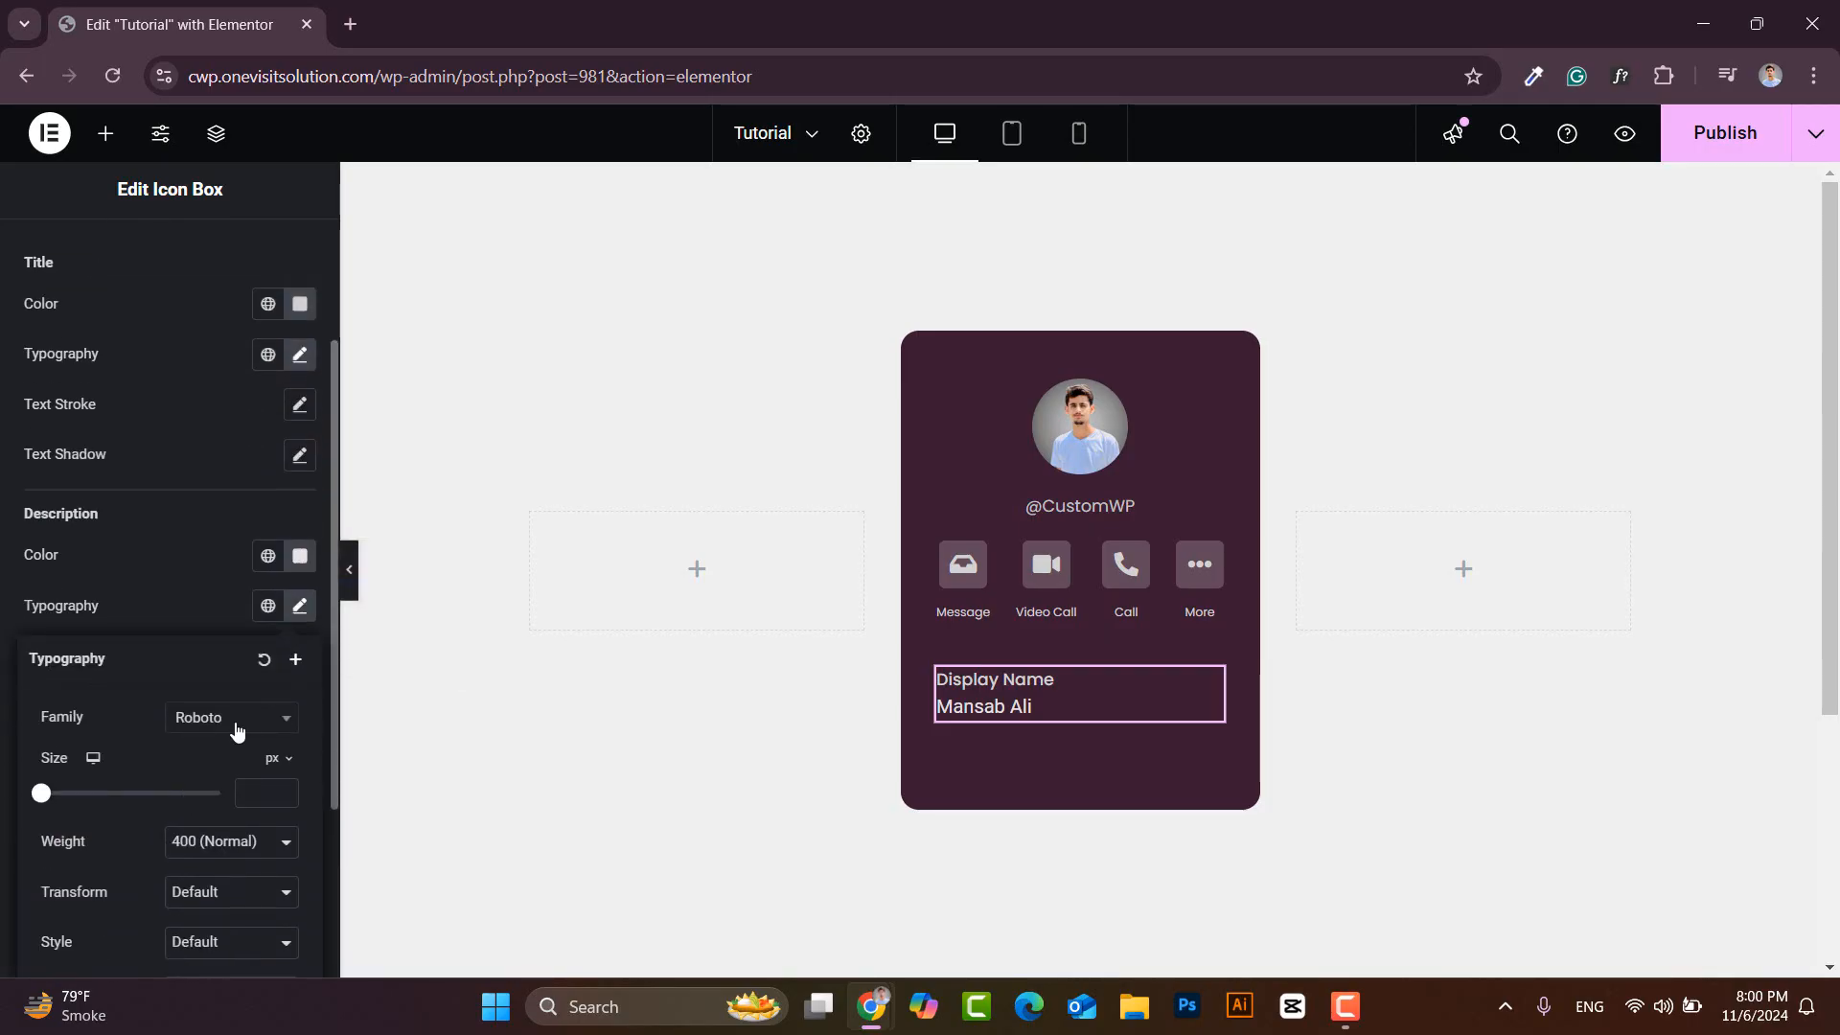
{"action": "left_click", "coordinate": [235, 721]}
{"action": "type", "text": "popp"}
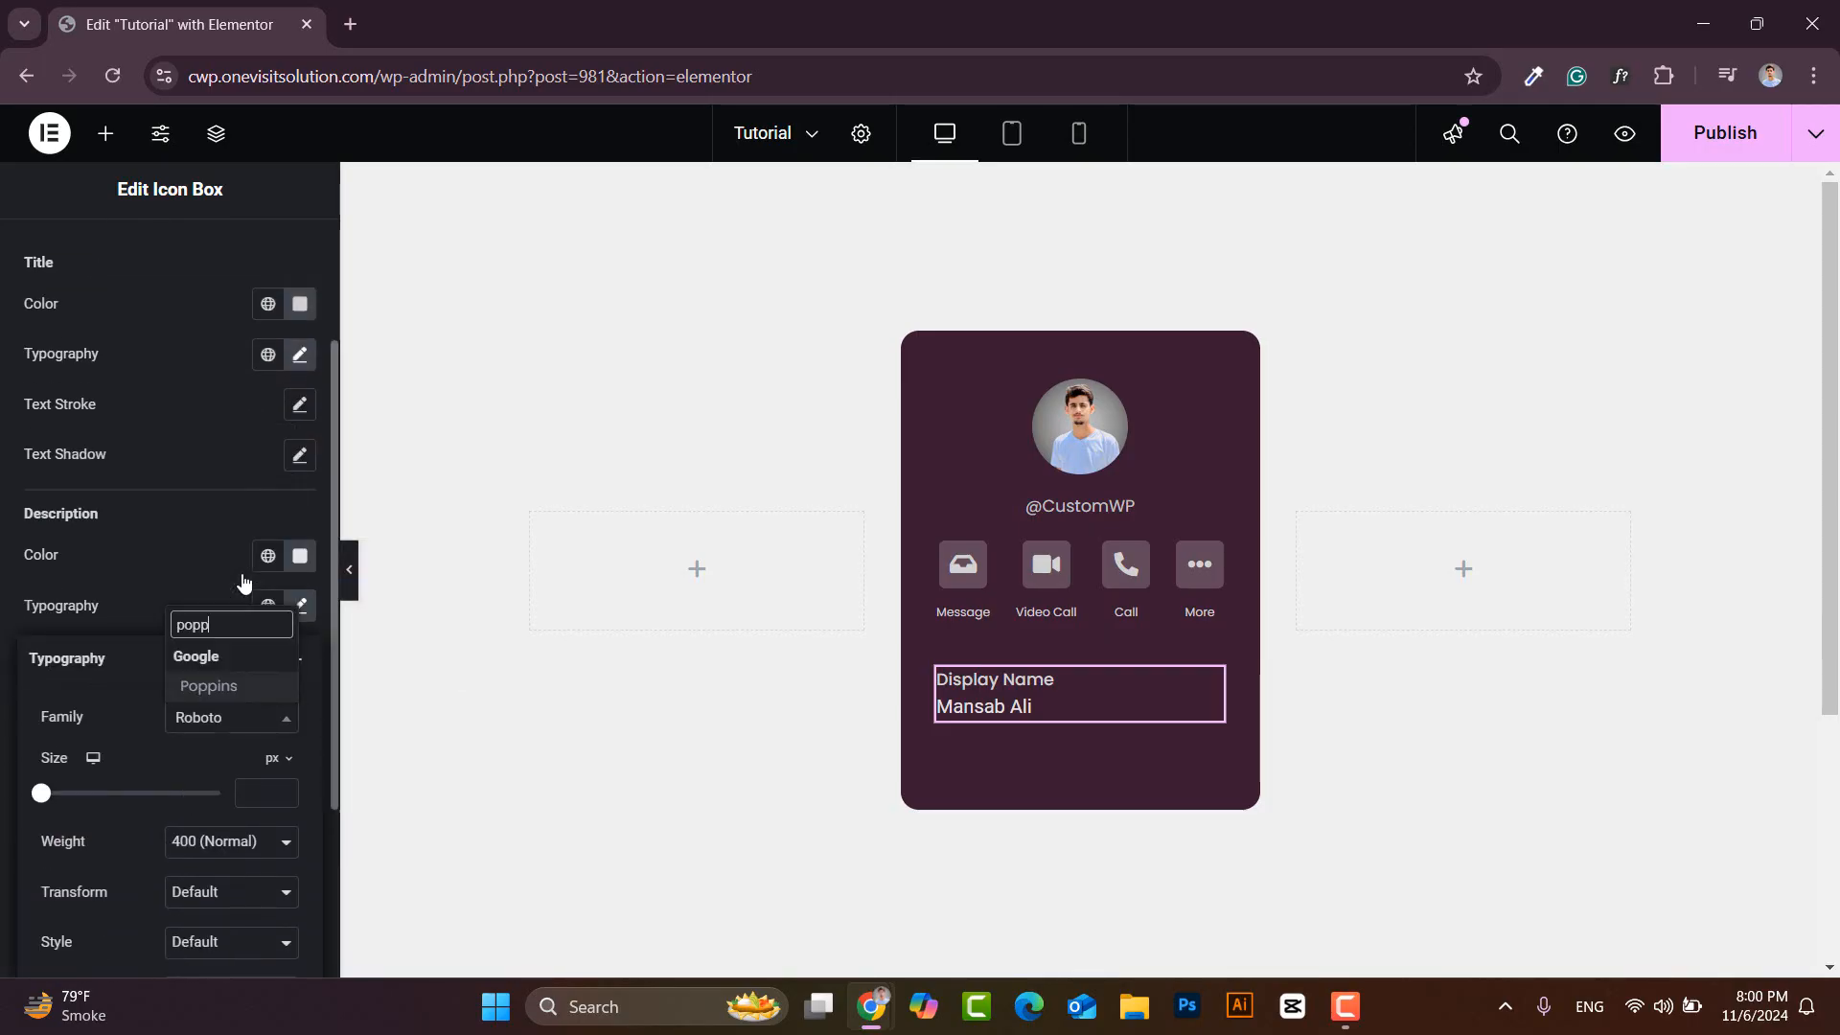
{"action": "left_click", "coordinate": [223, 681]}
{"action": "left_click", "coordinate": [254, 793]}
{"action": "type", "text": "14"}
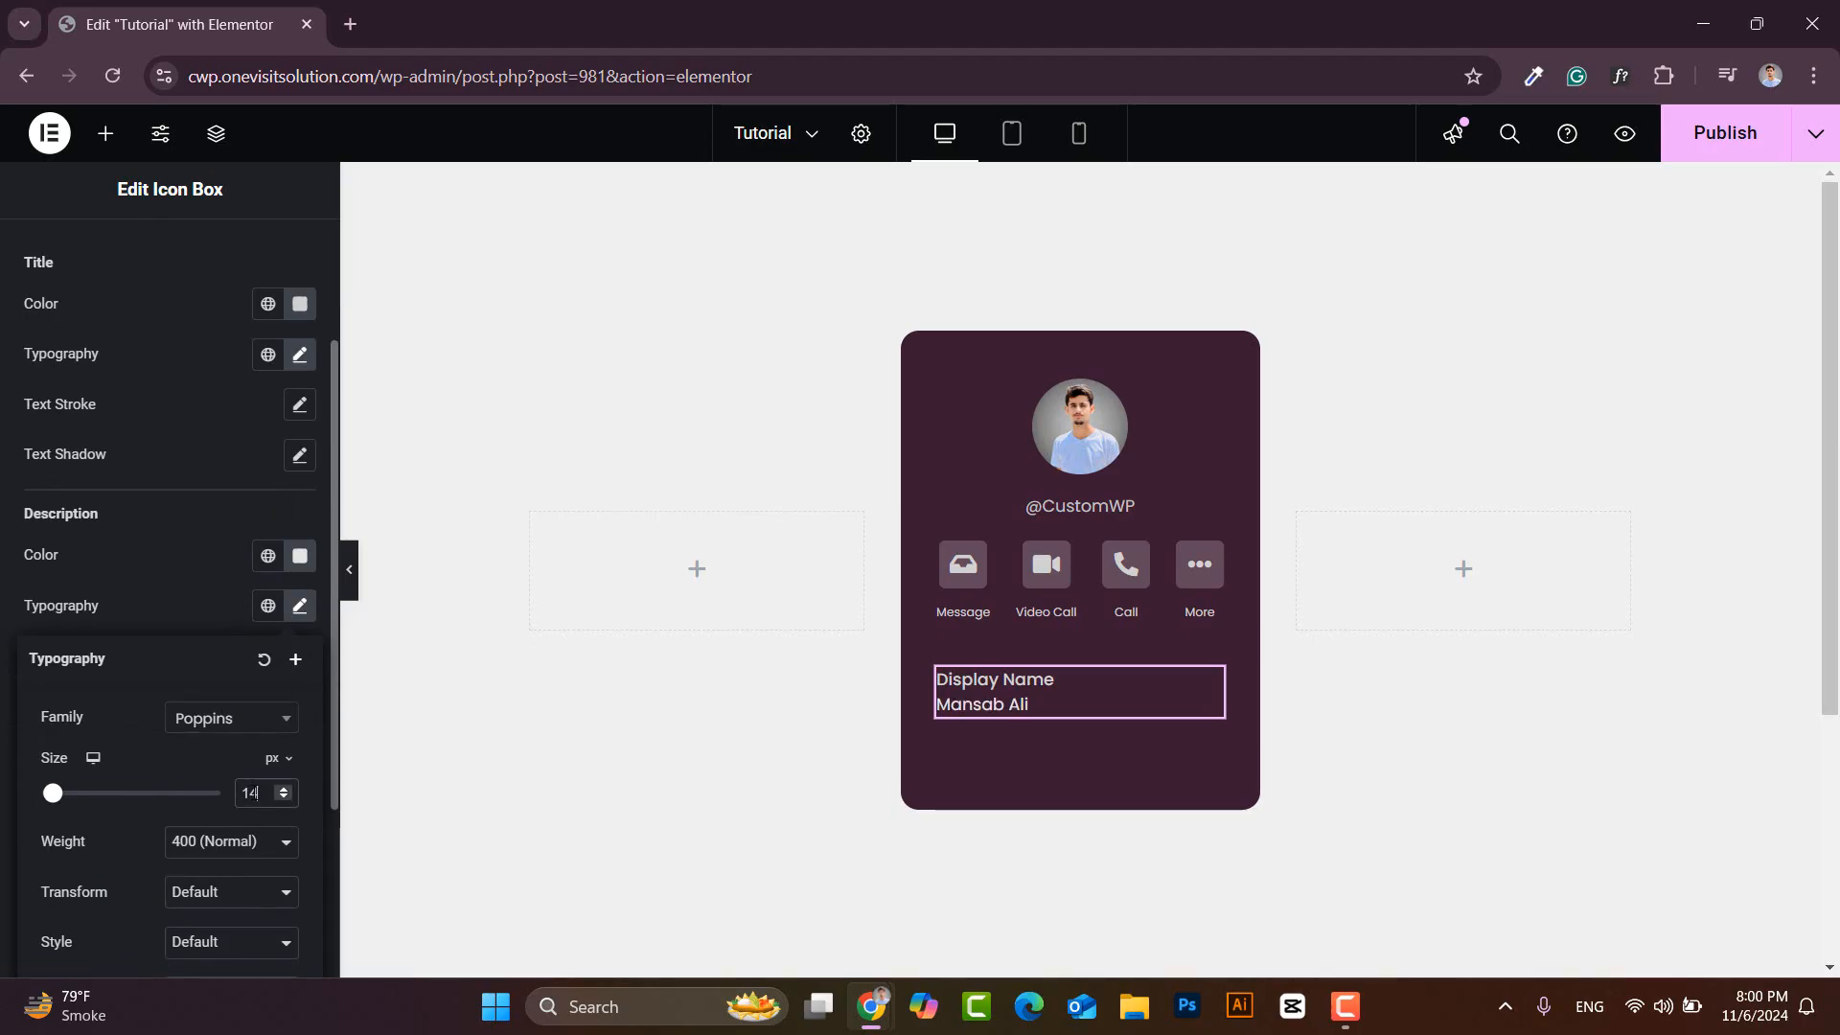
{"action": "left_click", "coordinate": [251, 843]}
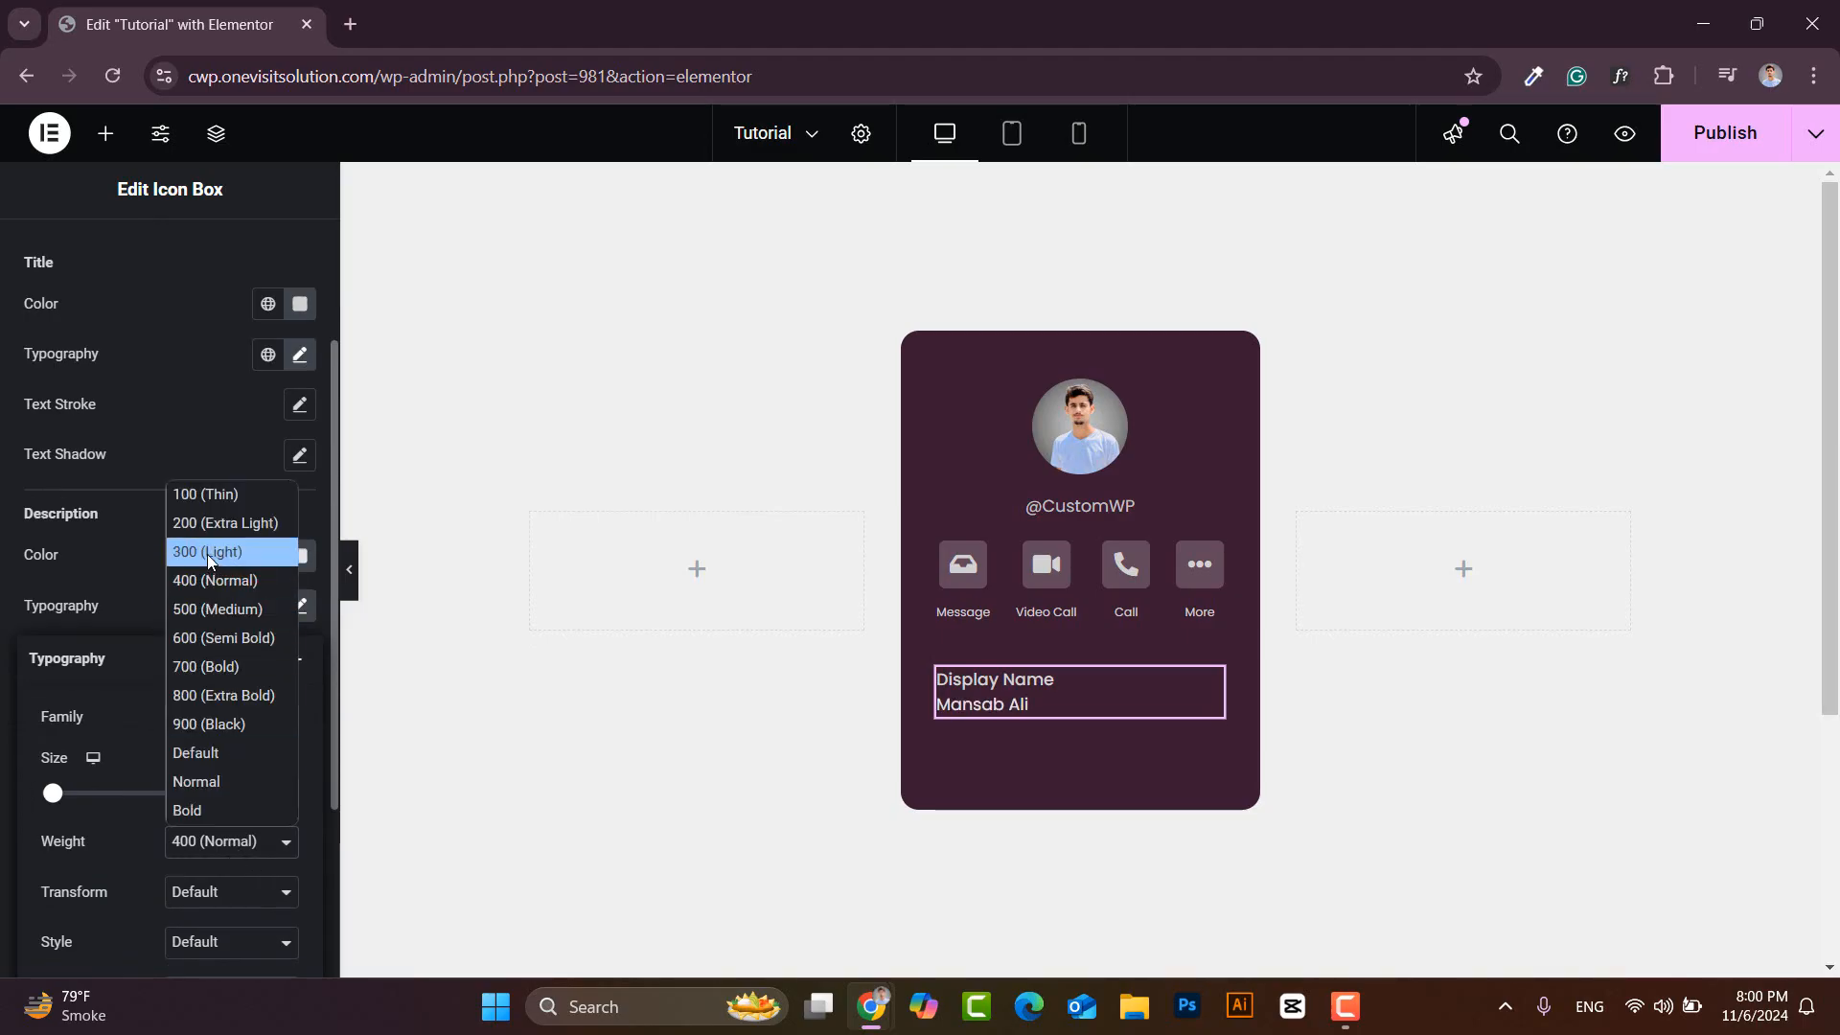
{"action": "left_click", "coordinate": [198, 609]}
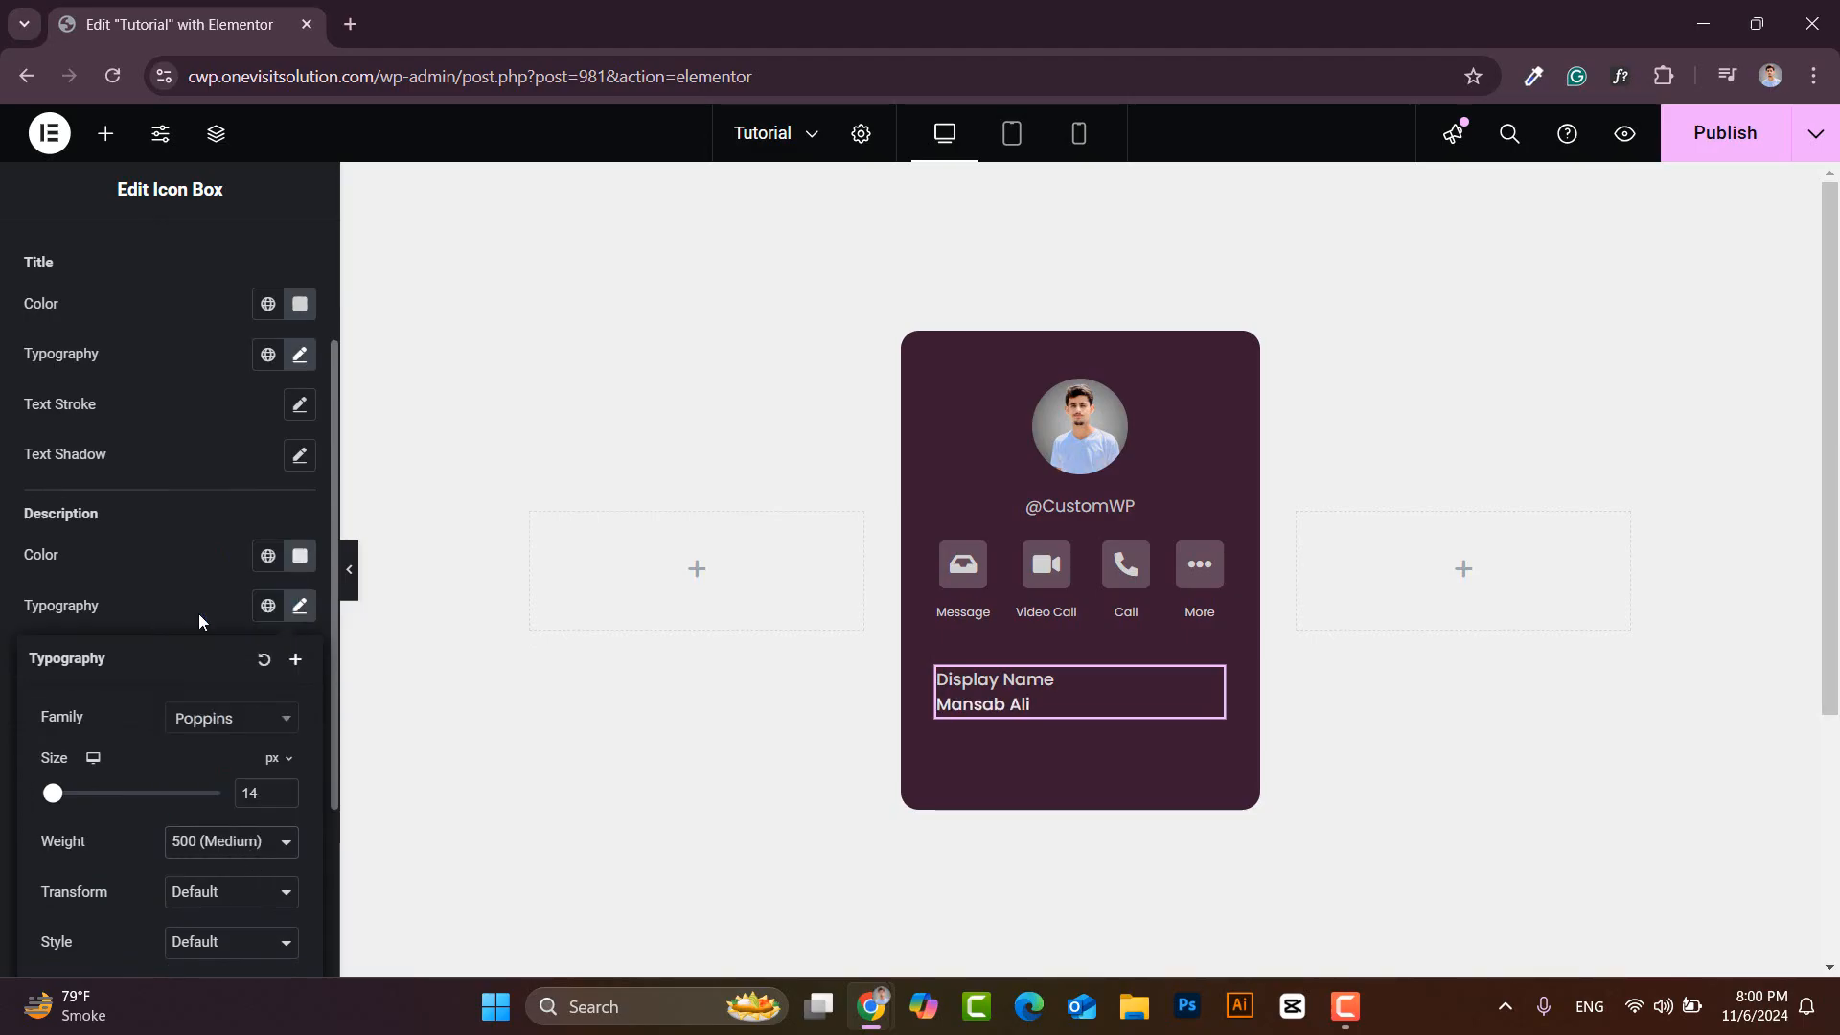
- Duplicate the Display Name detail box twice
{"action": "right_click", "coordinate": [1144, 686]}
{"action": "left_click", "coordinate": [1193, 537]}
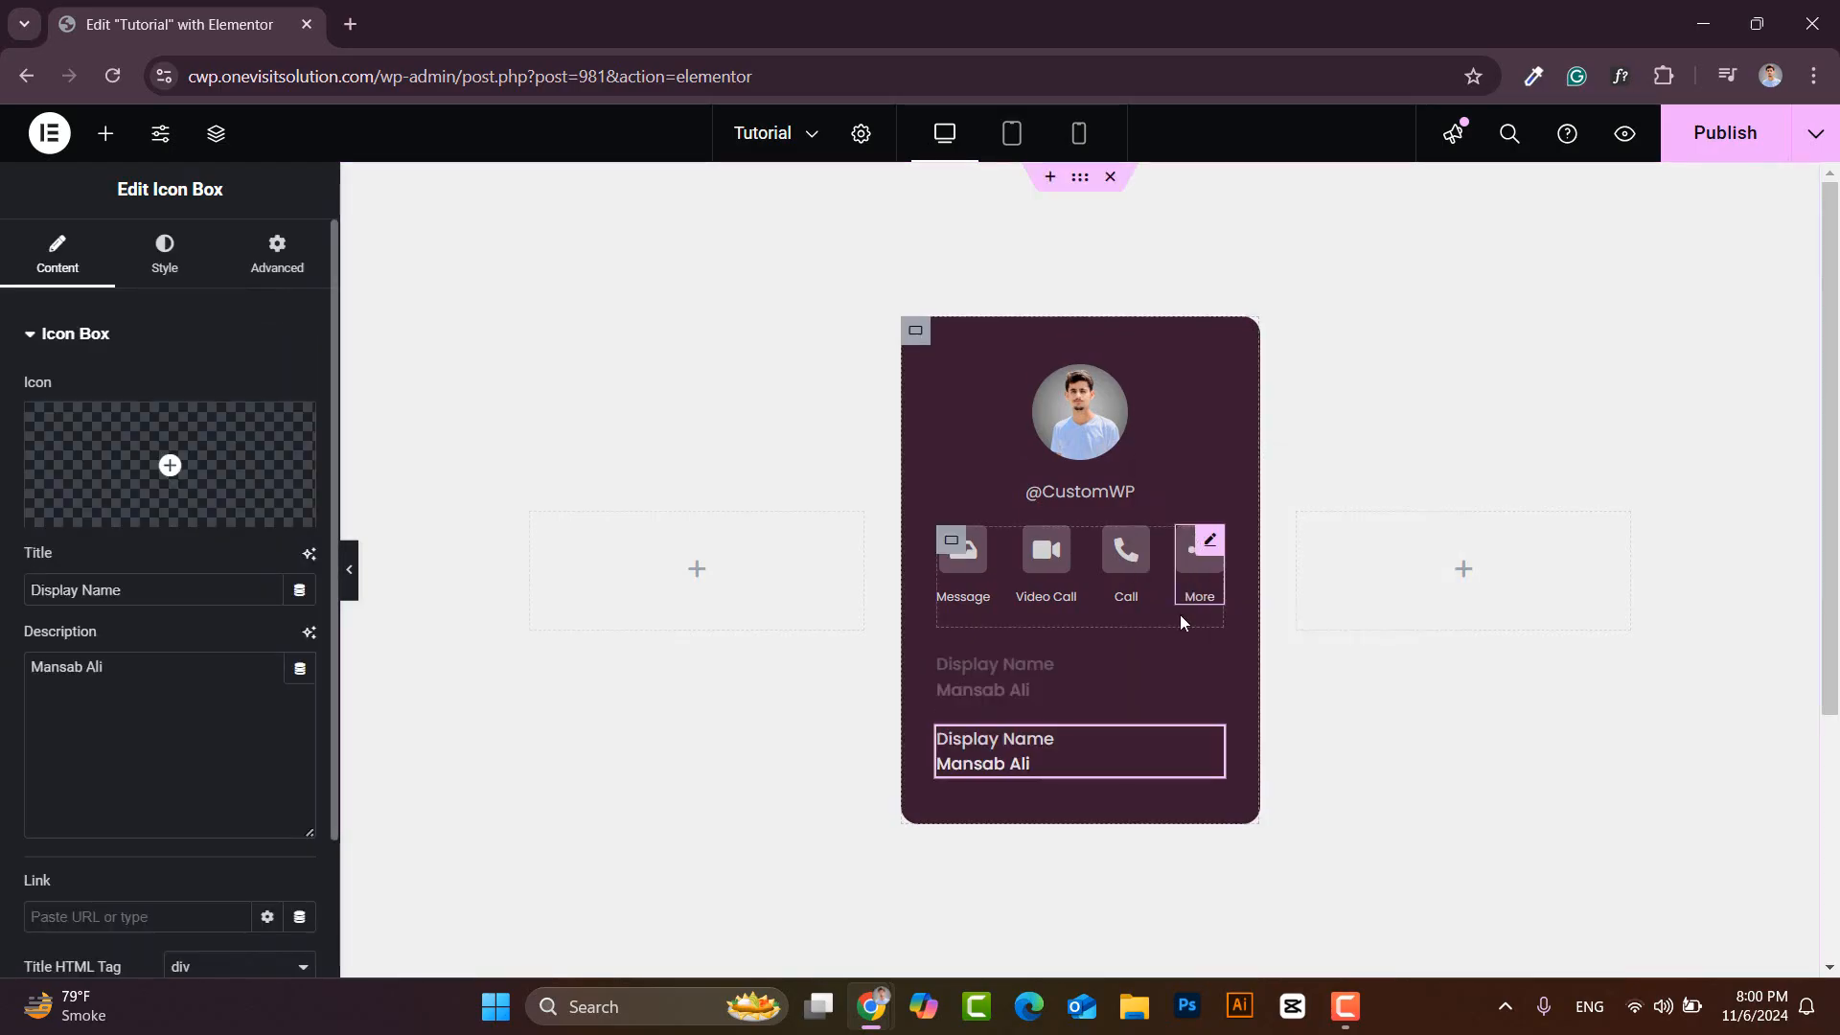
{"action": "right_click", "coordinate": [1206, 752]}
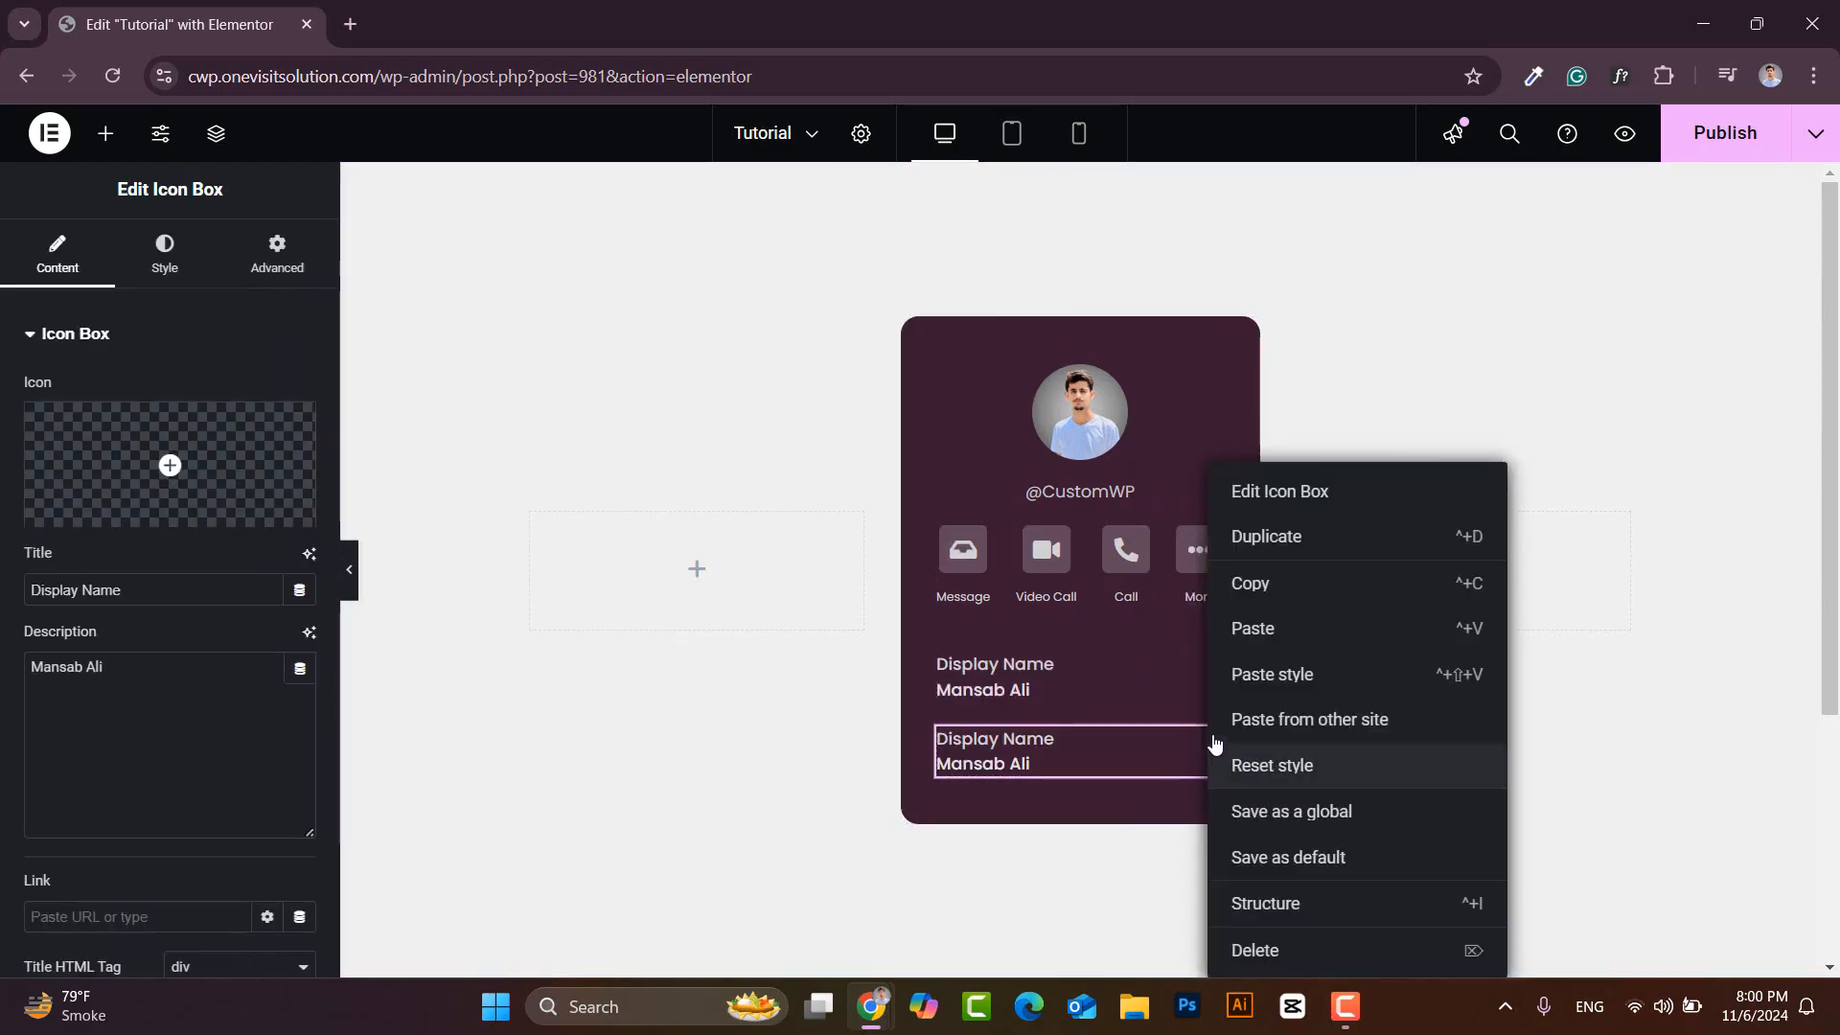
{"action": "left_click", "coordinate": [1275, 539]}
- Retitle the second box 'Email Address' and fill in the contact's e-mail
{"action": "left_click_drag", "start_coordinate": [122, 590], "coordinate": [64, 590]}
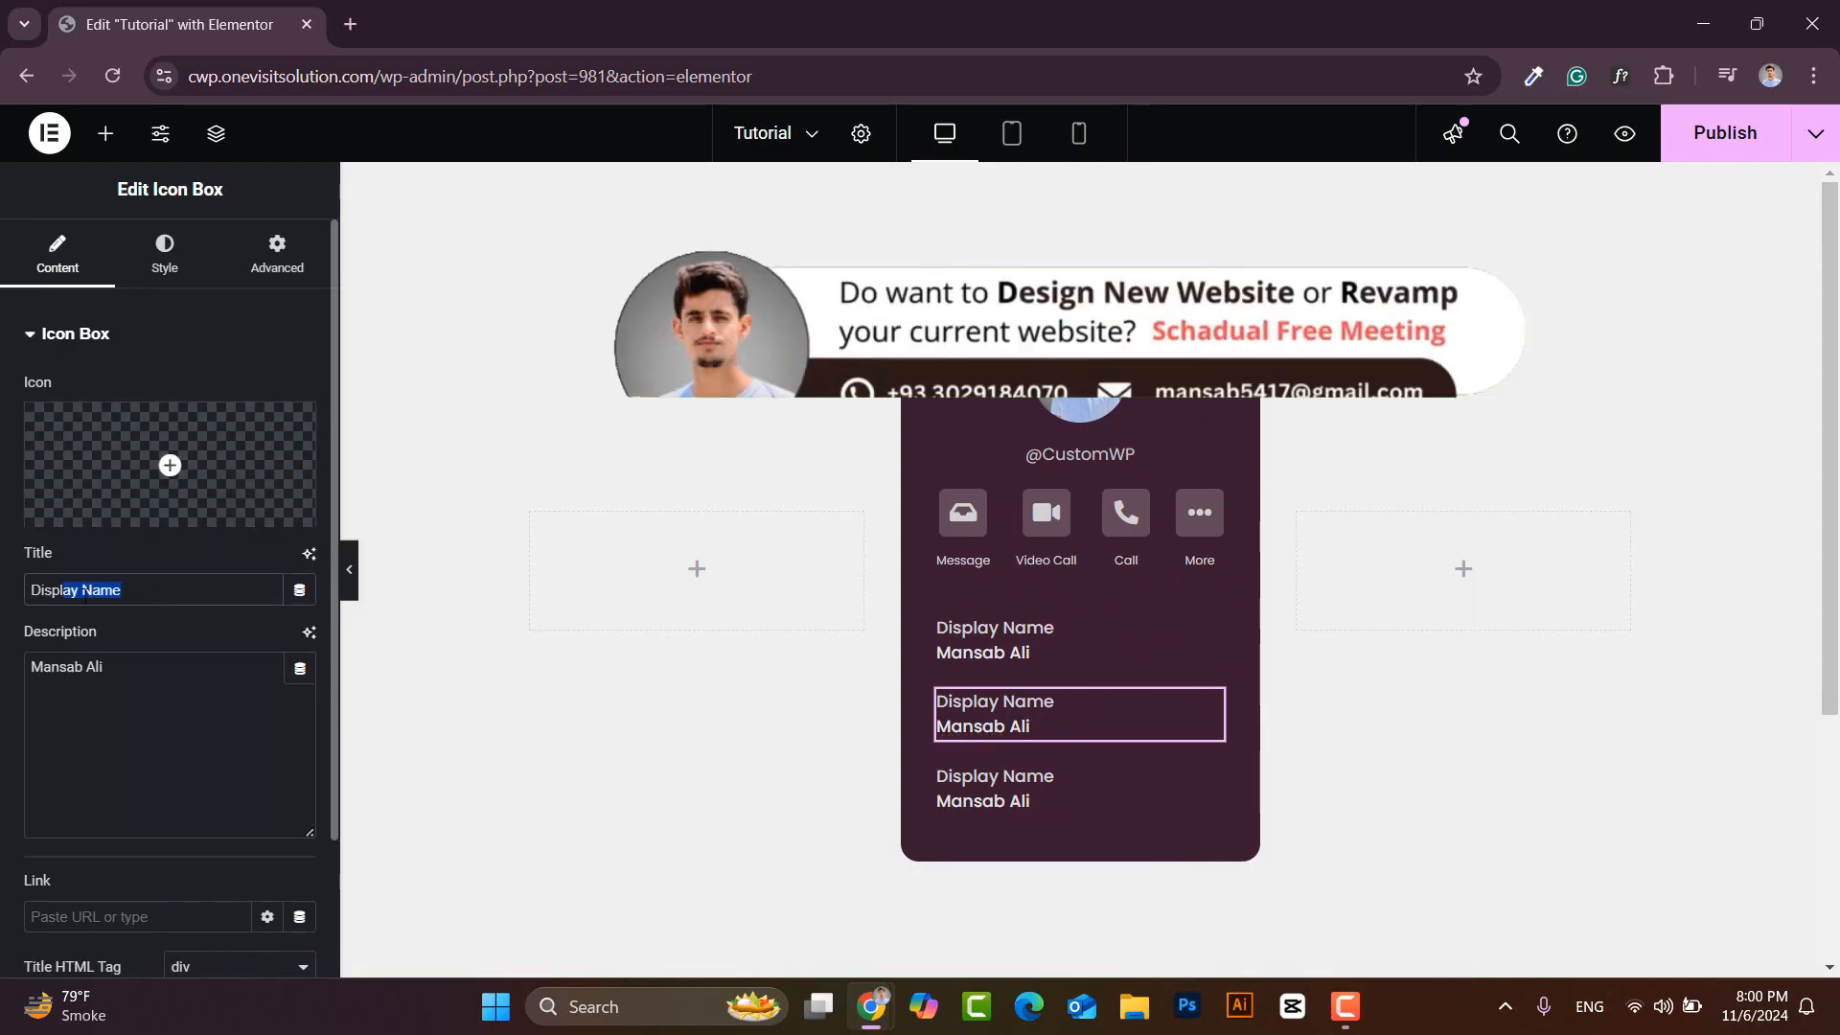
{"action": "left_click_drag", "start_coordinate": [86, 595], "coordinate": [23, 591]}
{"action": "type", "text": "Email Address"}
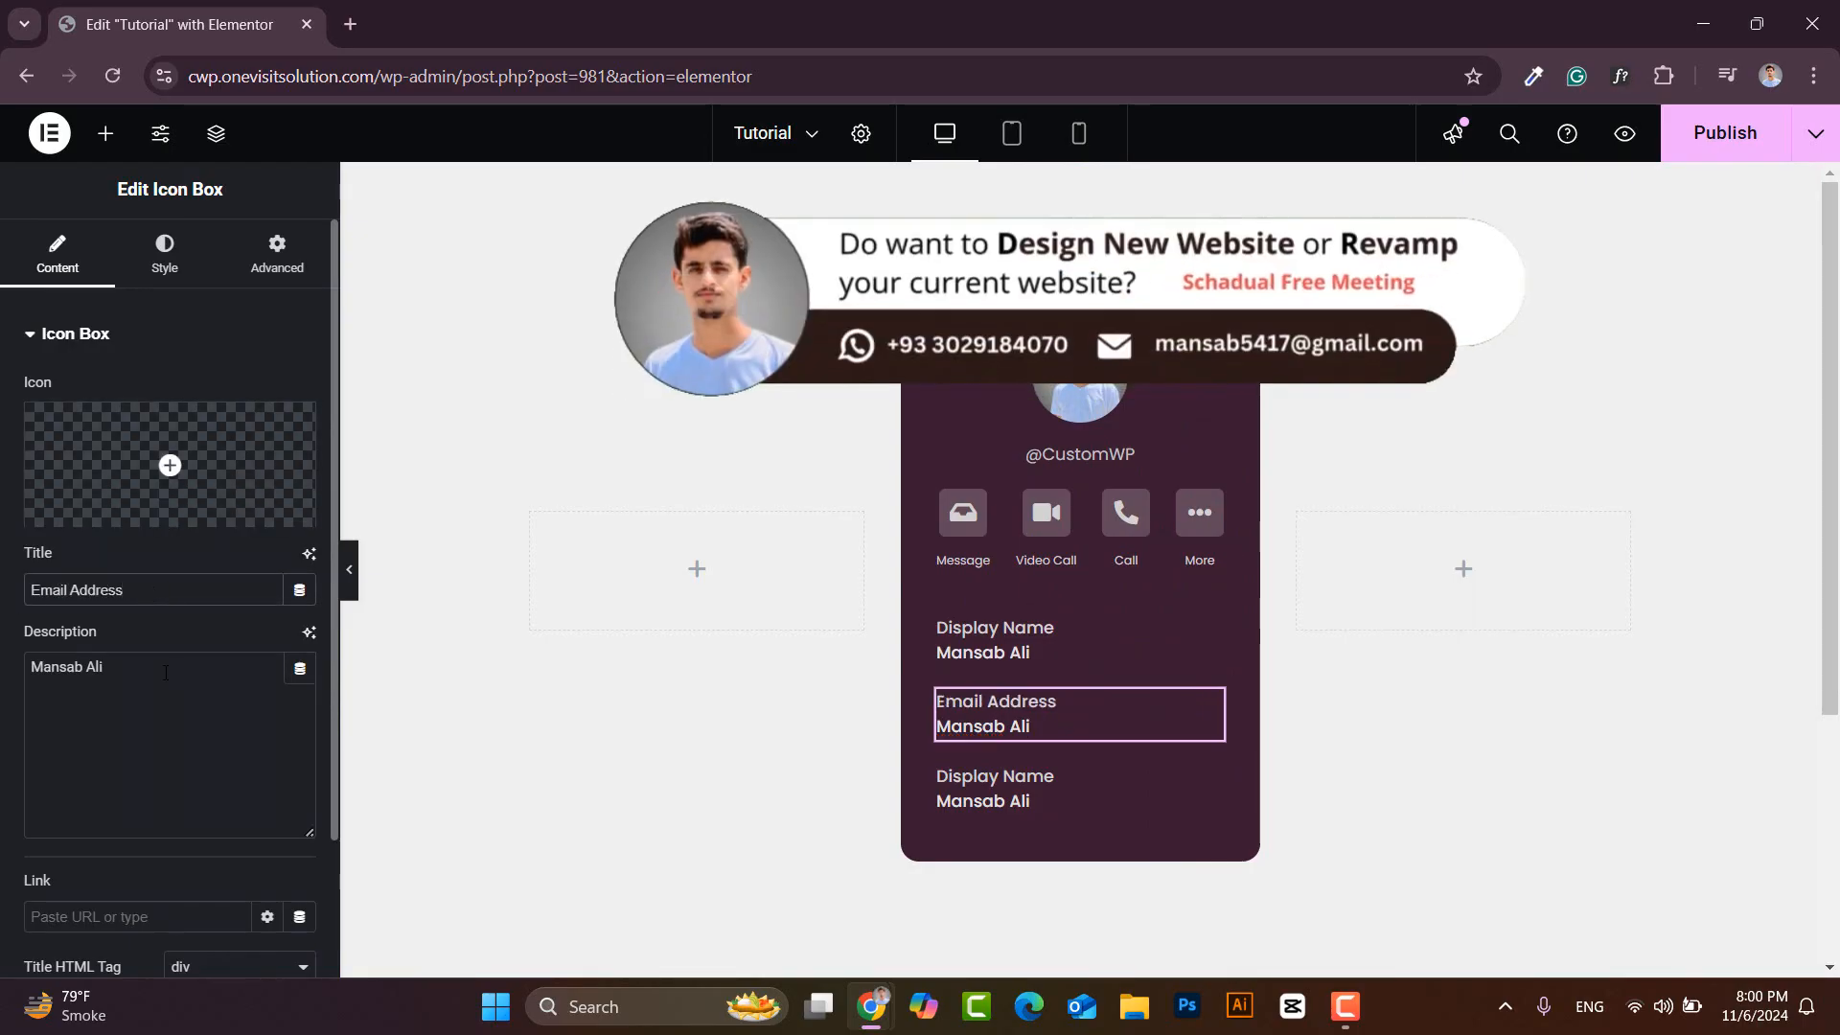
{"action": "left_click_drag", "start_coordinate": [119, 669], "coordinate": [6, 688]}
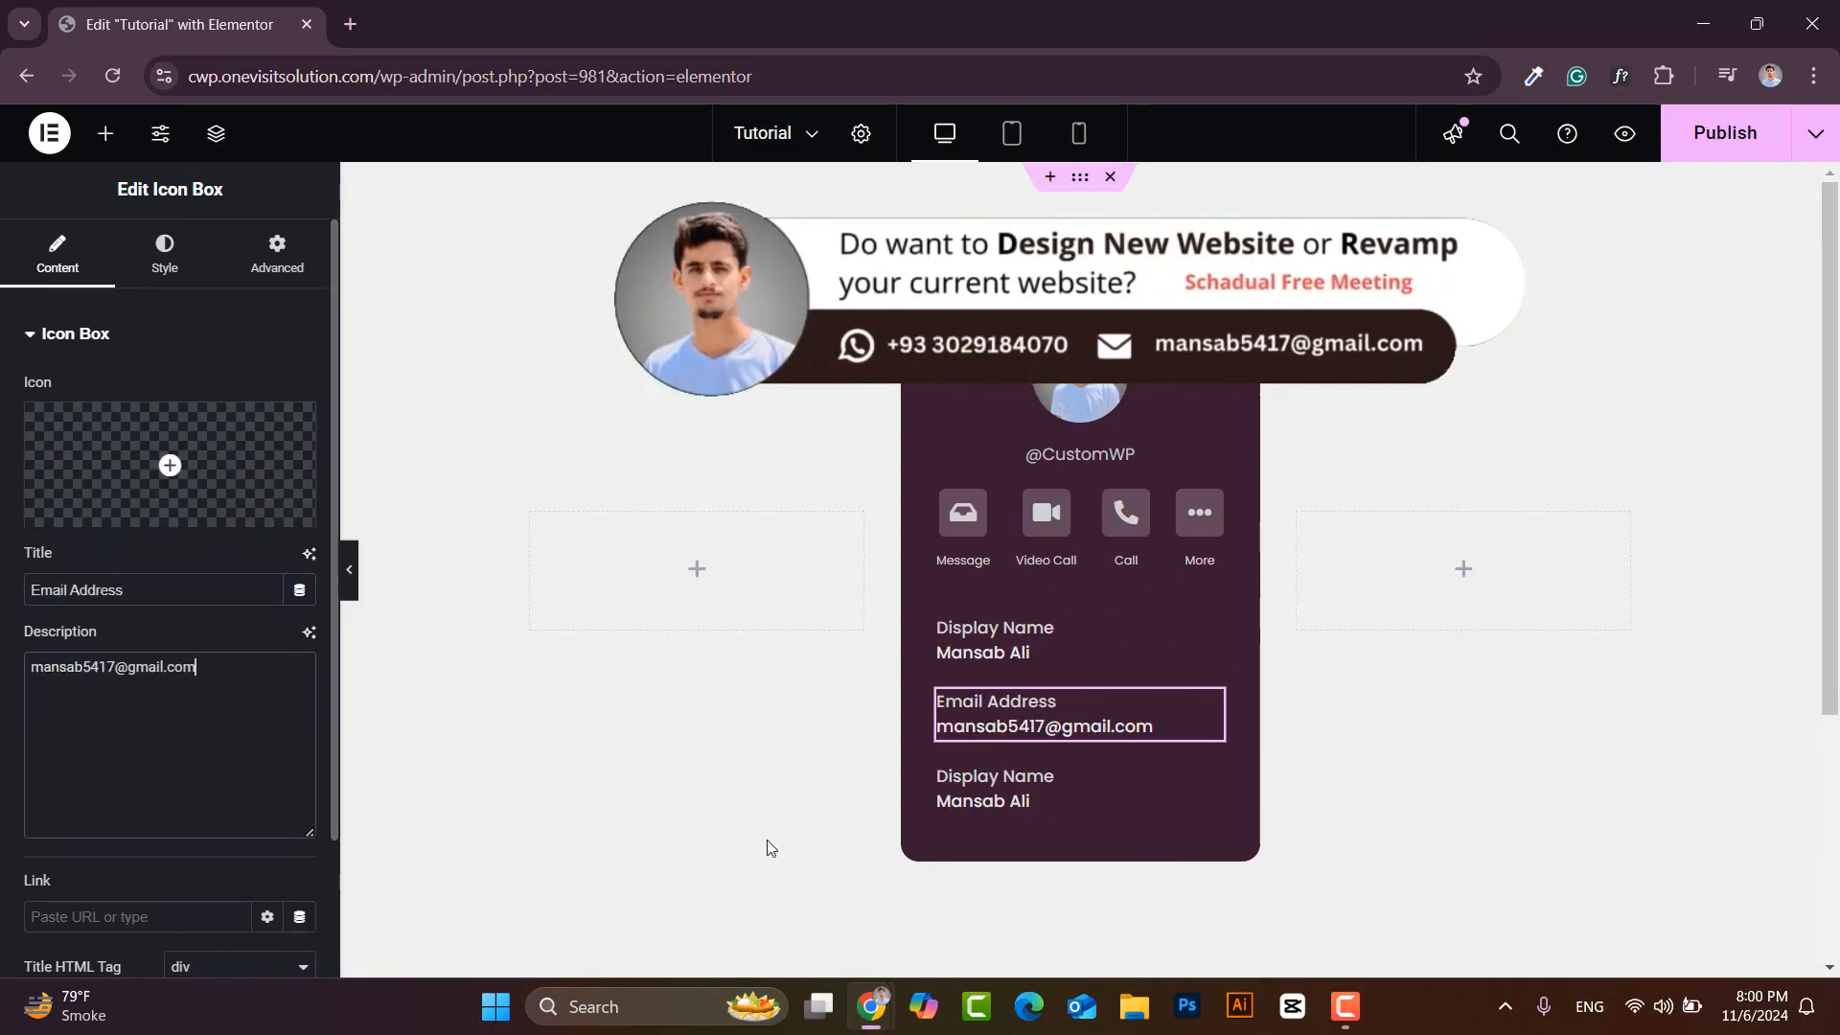
- Retitle the third box 'Phone Number' and fill in the contact's phone number
{"action": "left_click", "coordinate": [1083, 784]}
{"action": "left_click_drag", "start_coordinate": [129, 590], "coordinate": [25, 590]}
{"action": "type", "text": "Phone Number"}
{"action": "left_click_drag", "start_coordinate": [110, 668], "coordinate": [2, 663]}
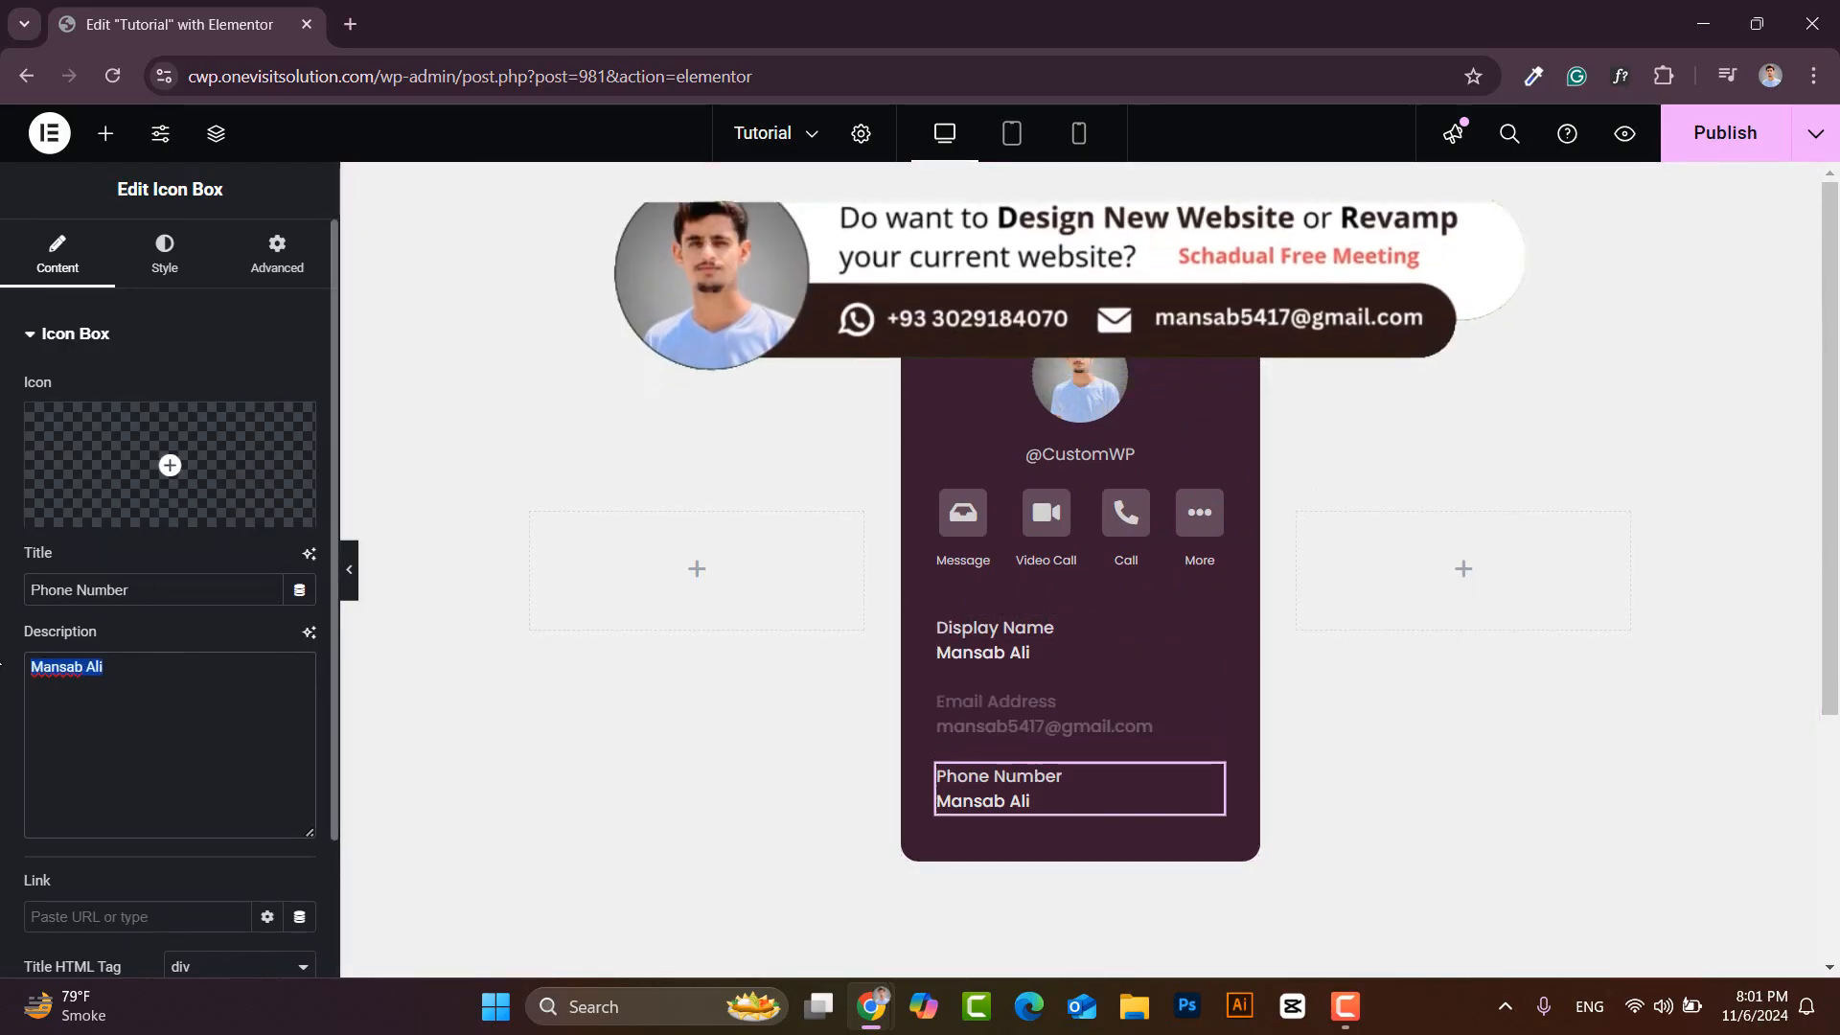
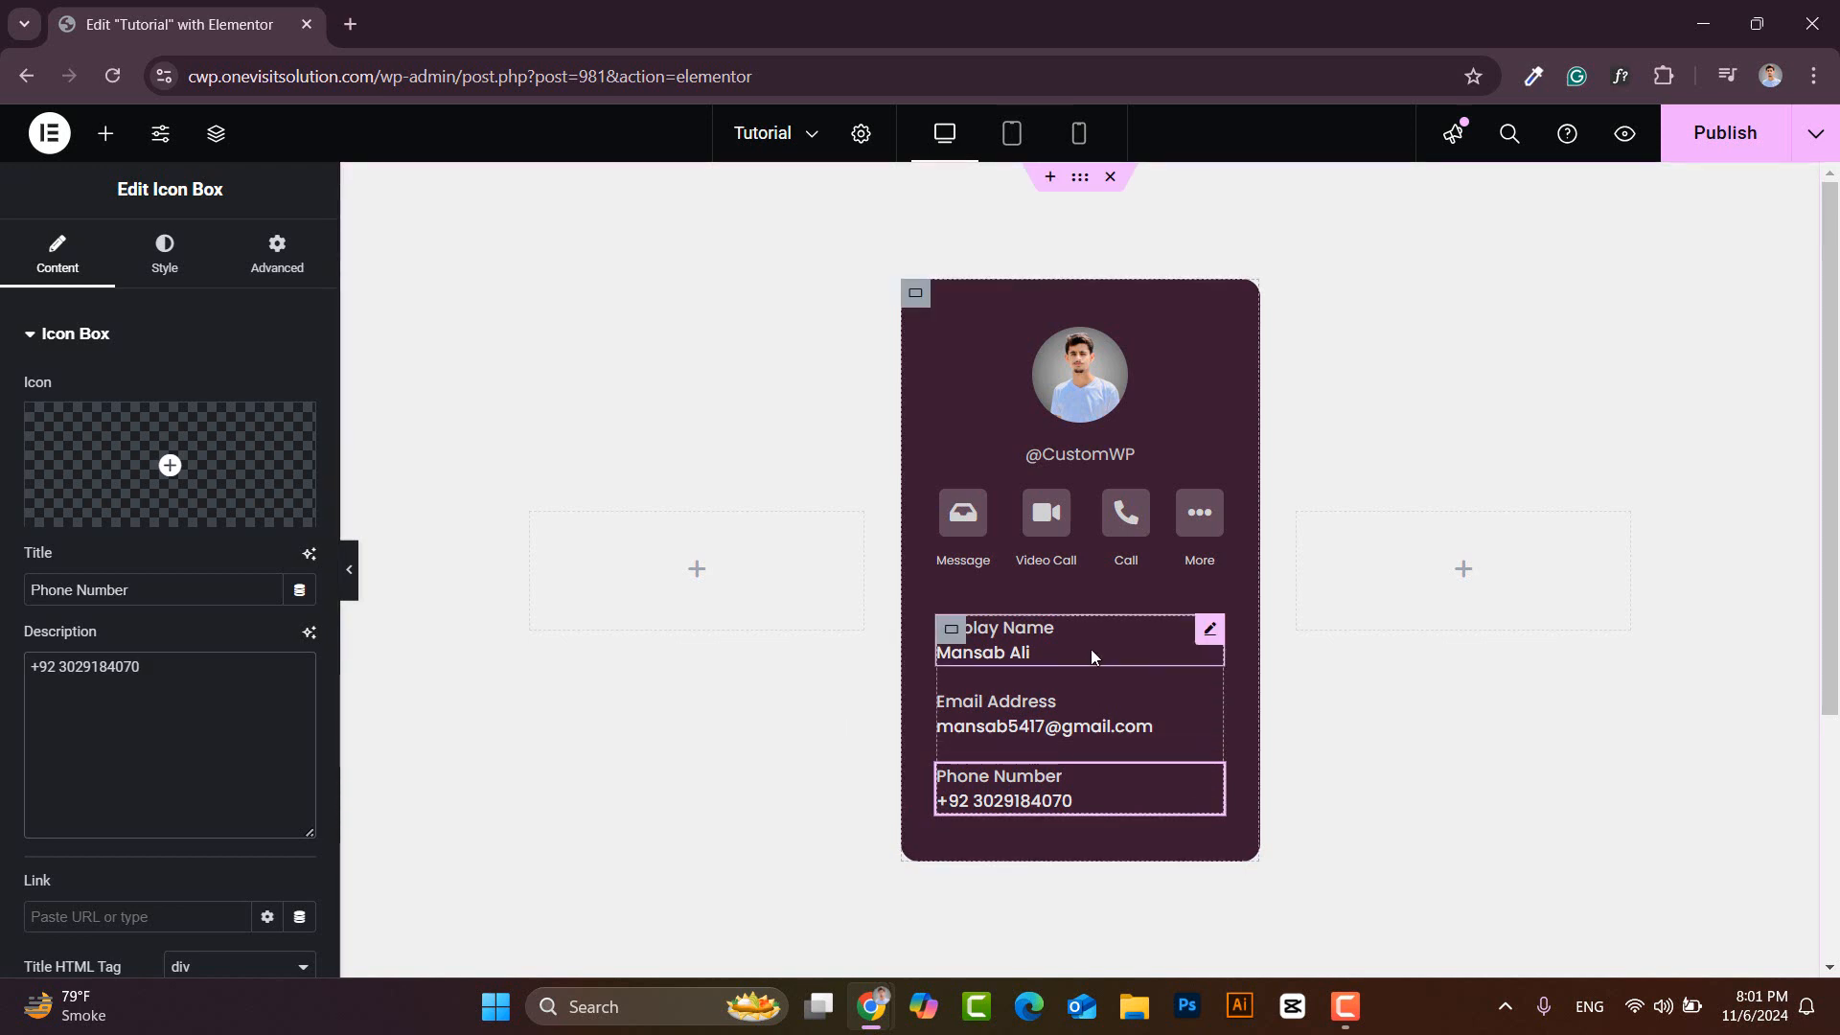
- Add a Button widget and move it to the bottom of the card via the Navigator
{"action": "left_click", "coordinate": [106, 134]}
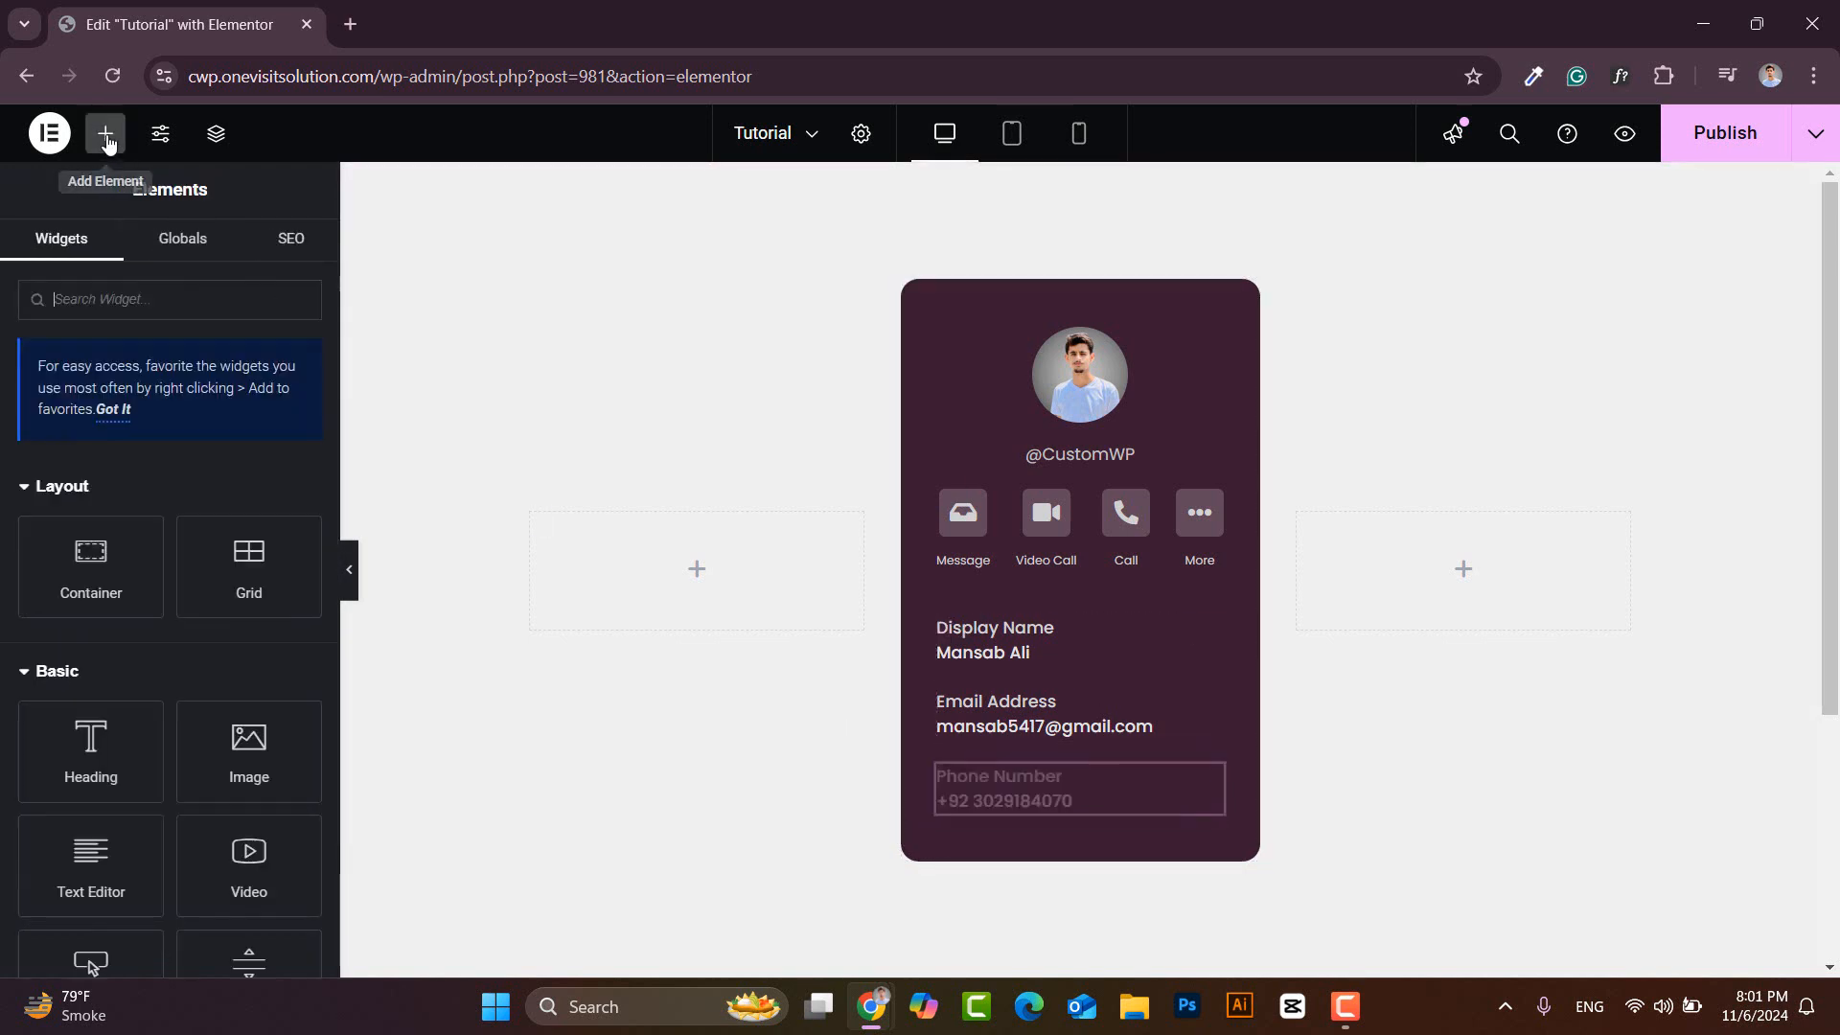
{"action": "type", "text": "butt"}
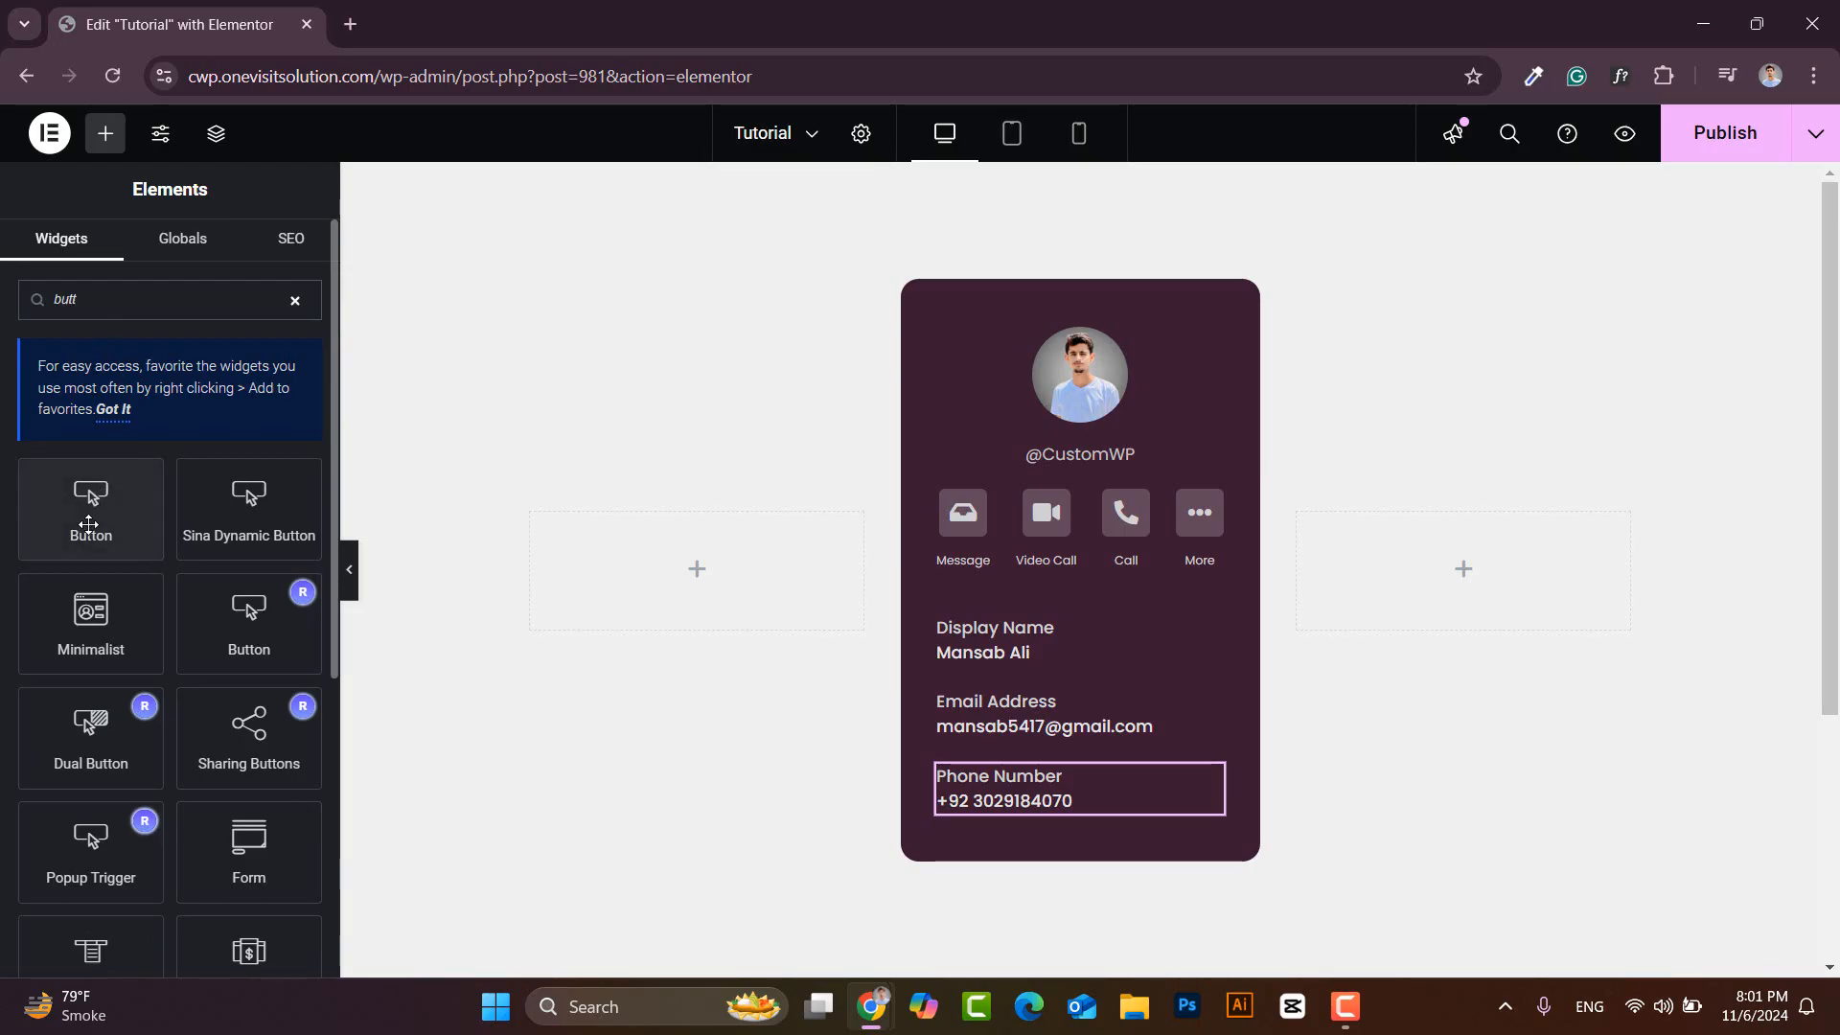
{"action": "left_click_drag", "start_coordinate": [88, 524], "coordinate": [1075, 806]}
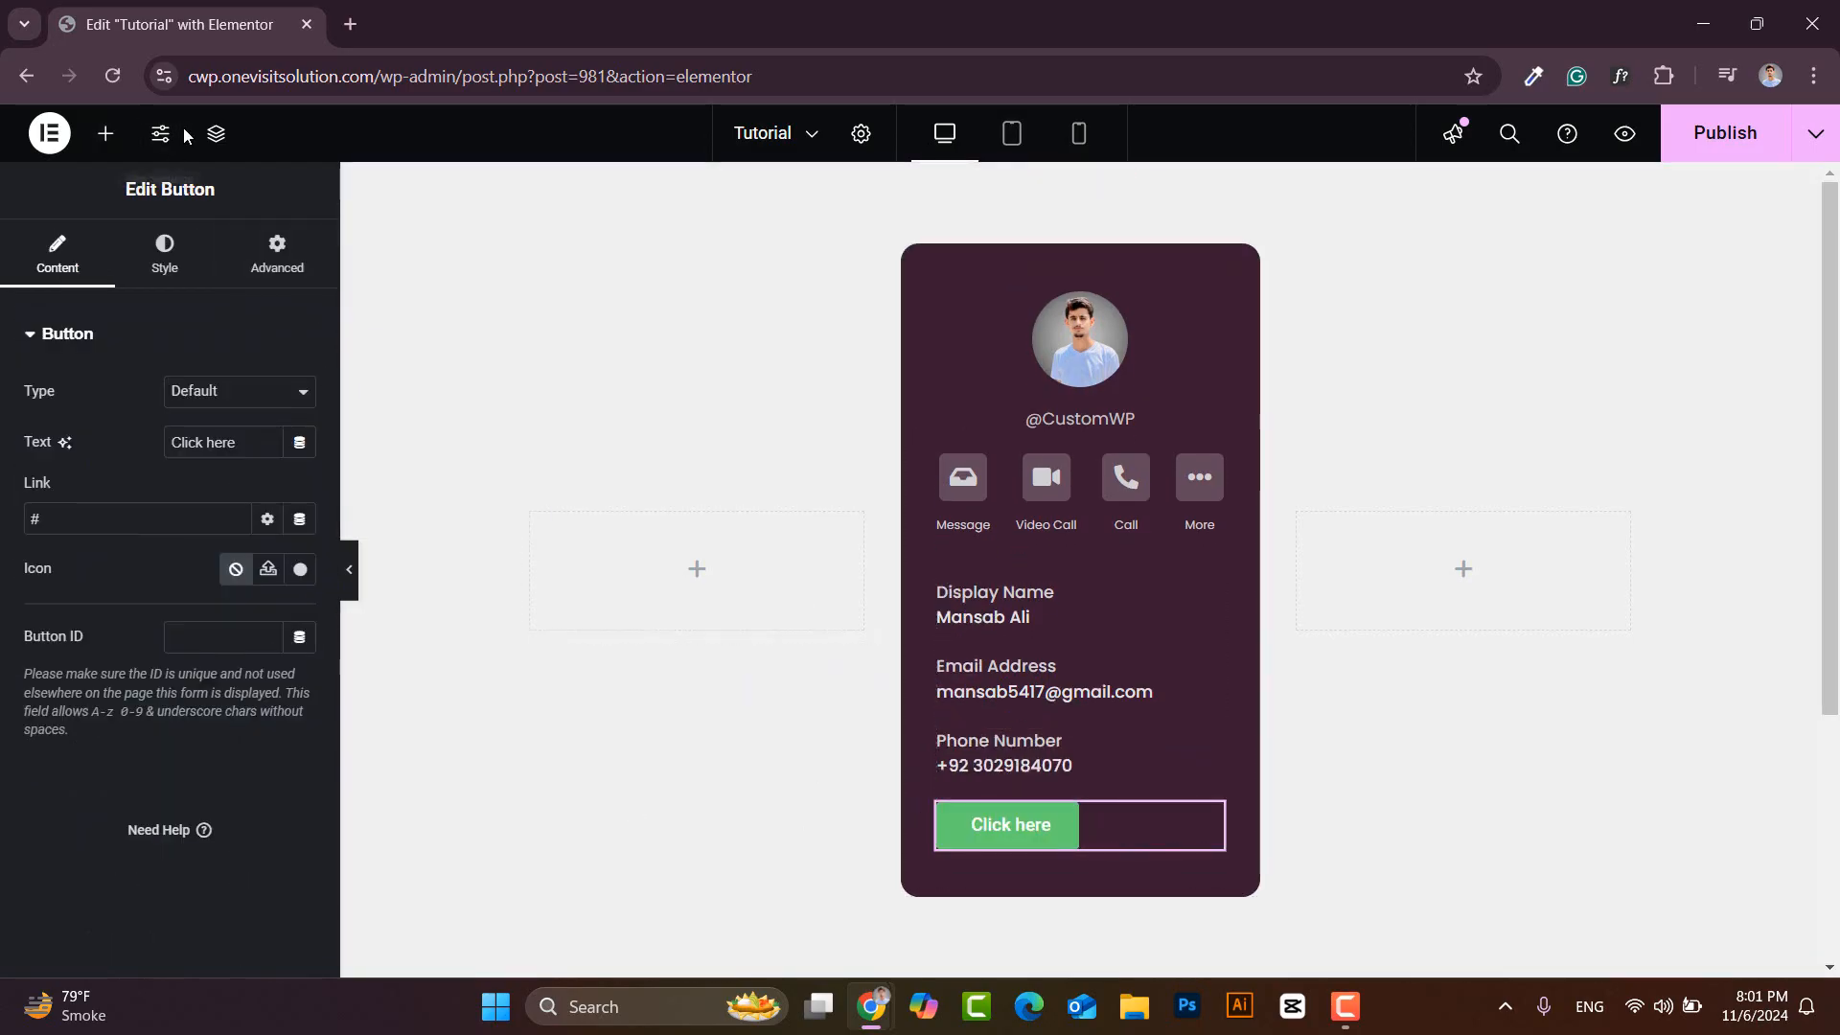
{"action": "left_click", "coordinate": [215, 133]}
{"action": "left_click_drag", "start_coordinate": [1788, 430], "coordinate": [1788, 549]}
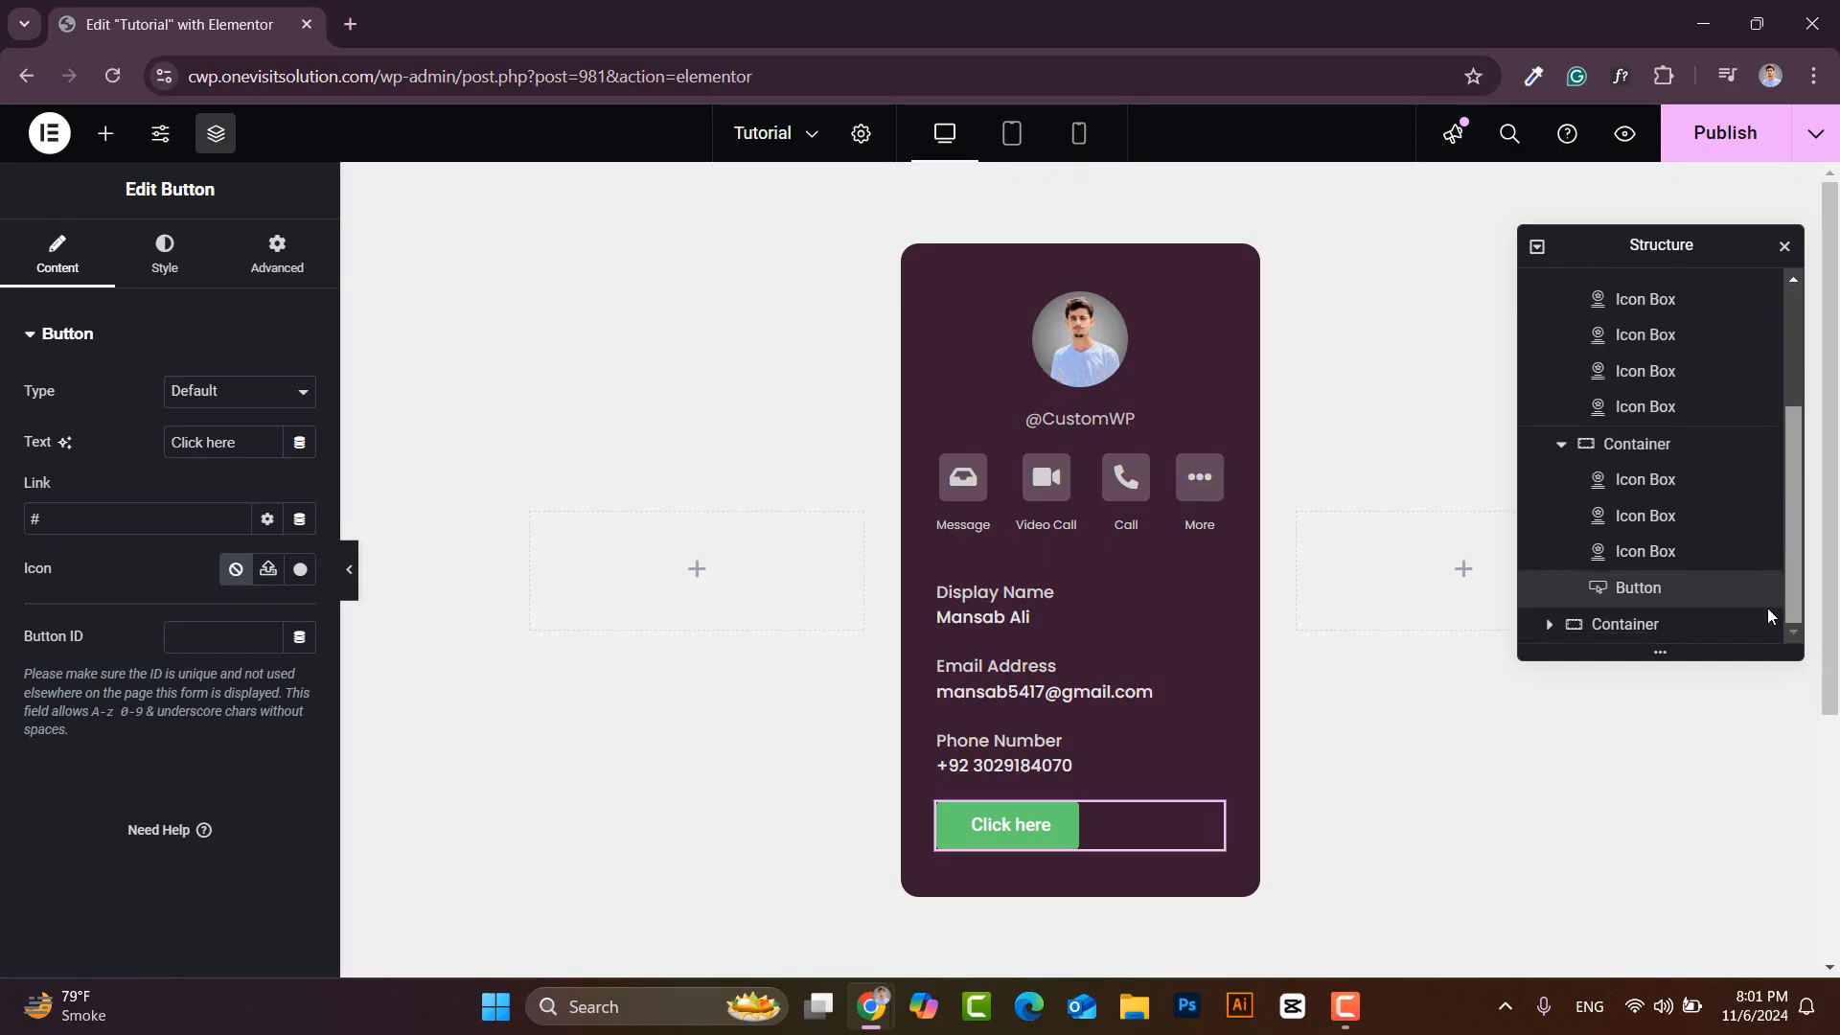
{"action": "left_click_drag", "start_coordinate": [1661, 589], "coordinate": [1658, 480]}
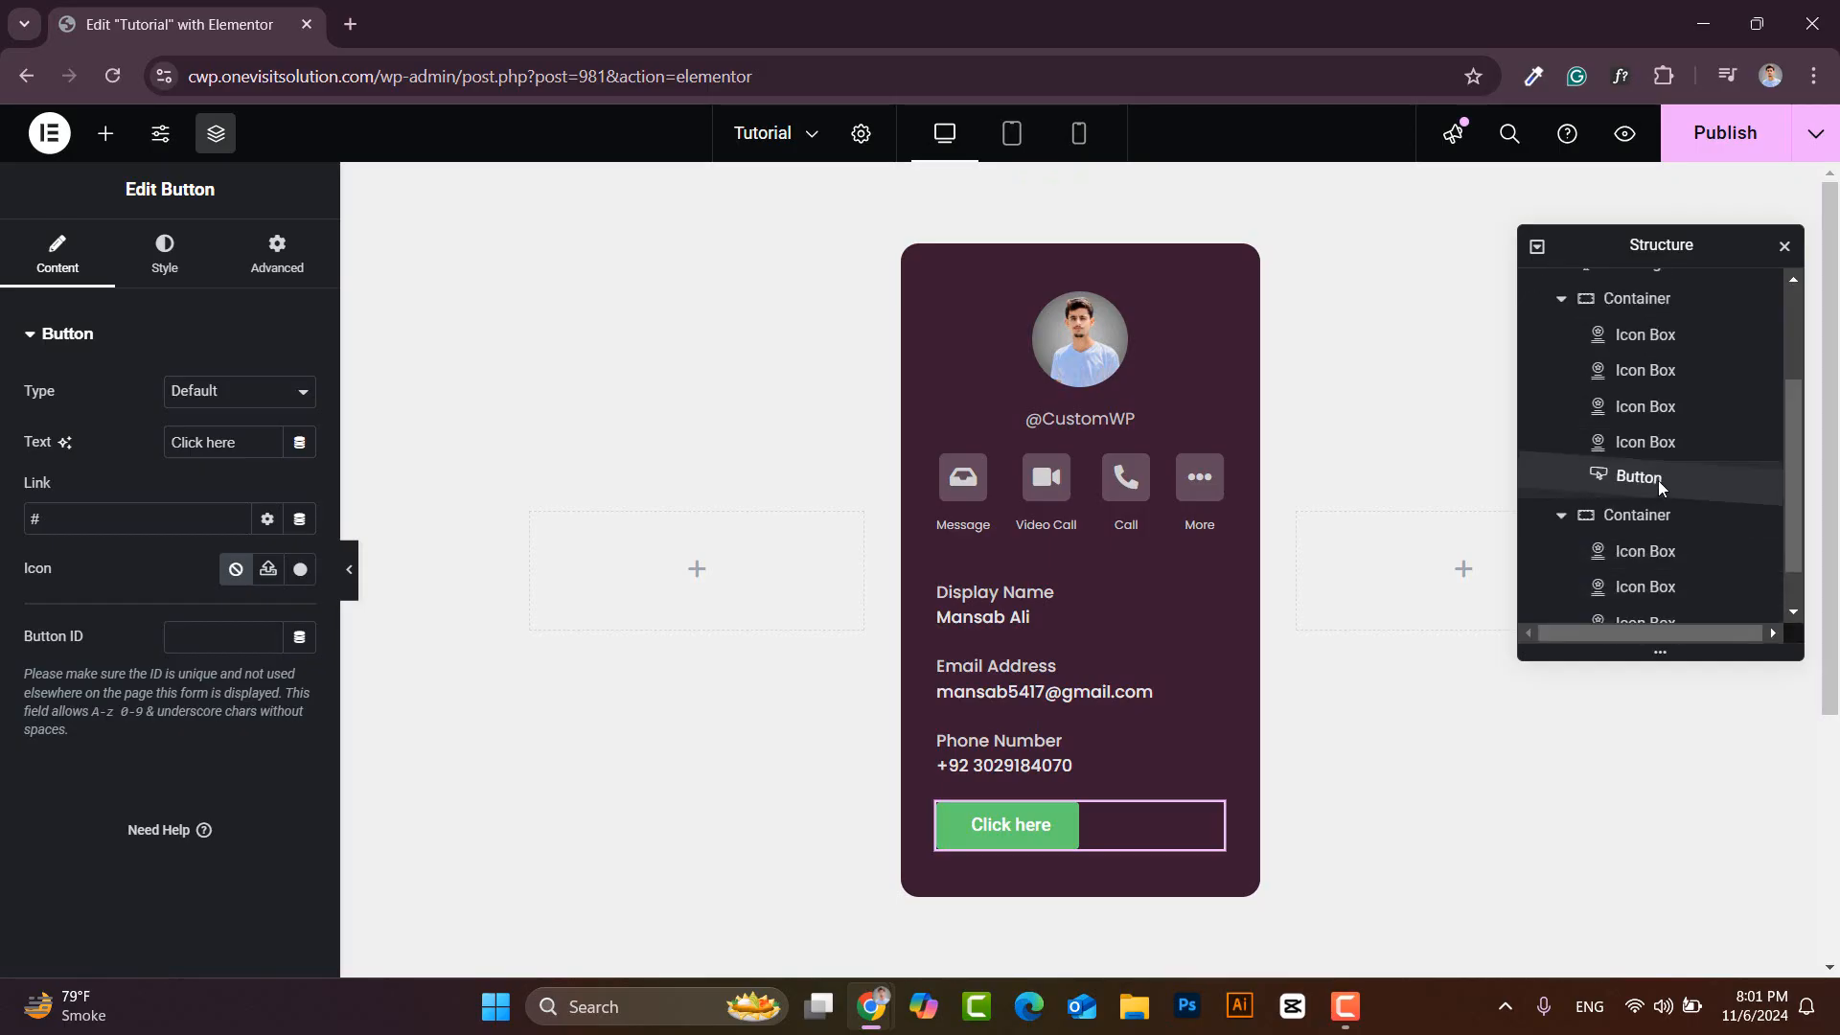
{"action": "left_click", "coordinate": [1561, 515]}
{"action": "left_click_drag", "start_coordinate": [1648, 567], "coordinate": [1627, 623]}
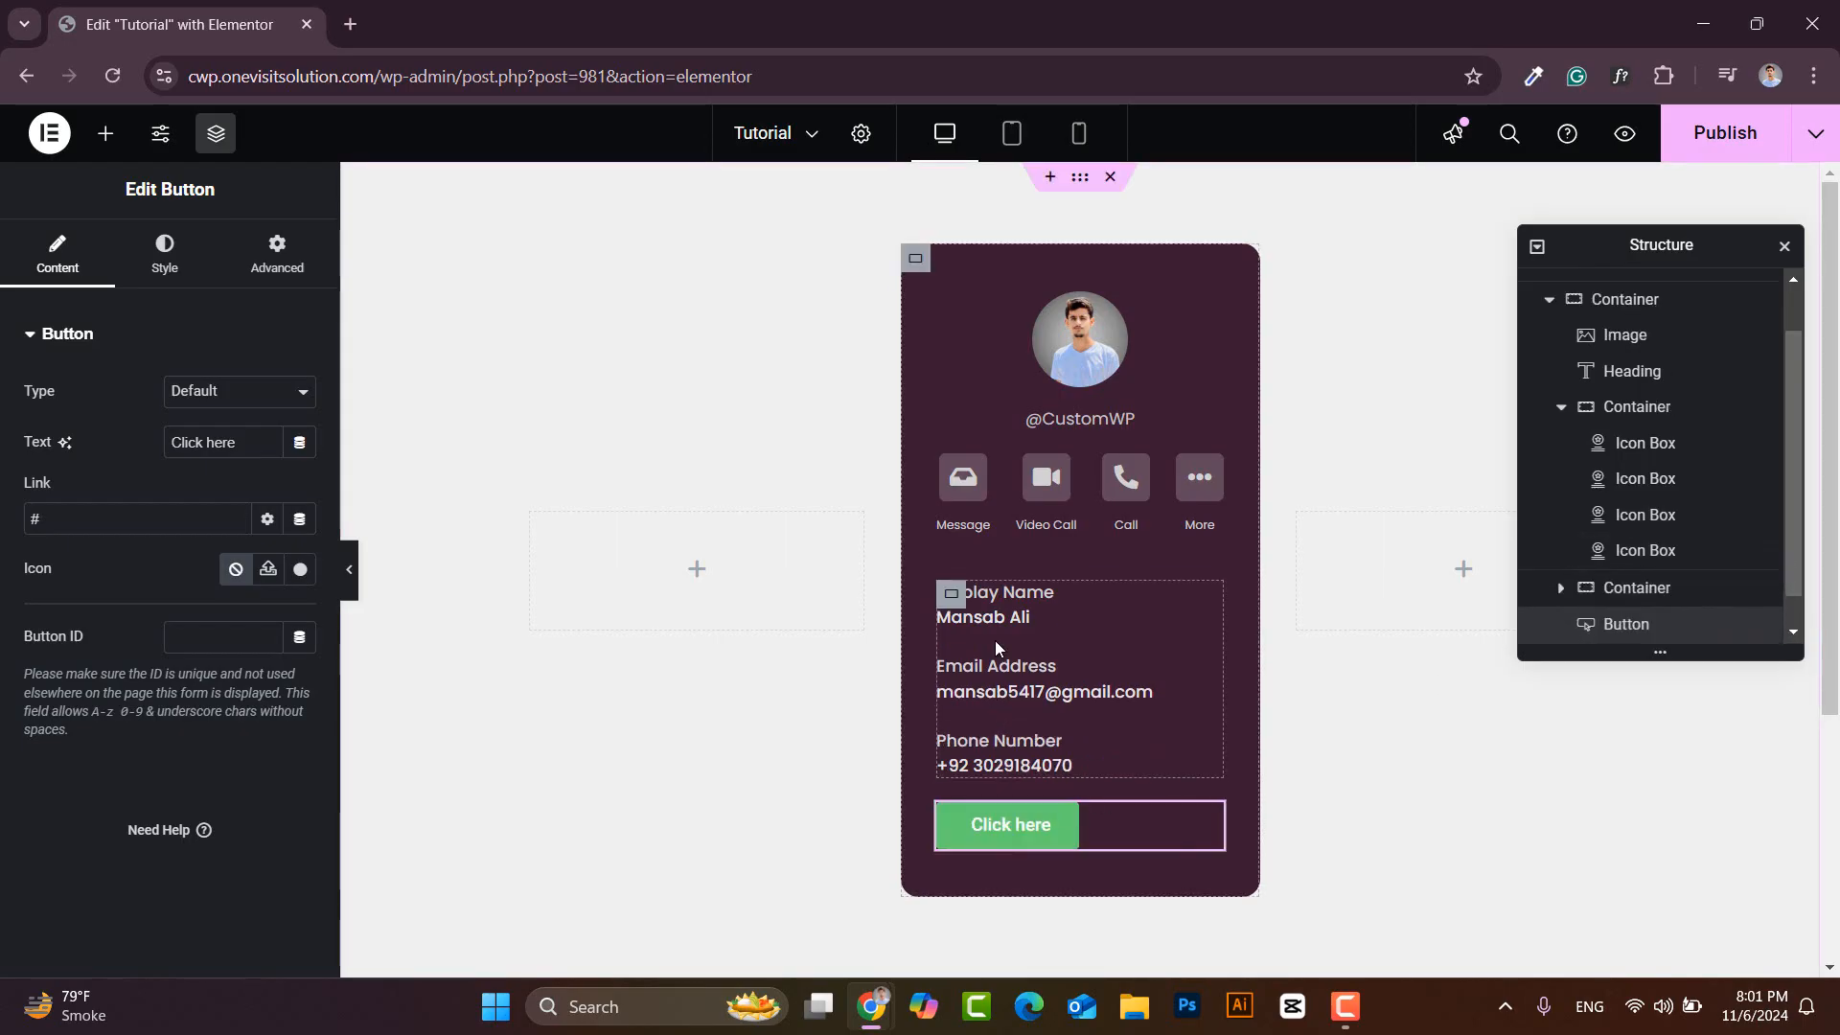
- Change the button label to 'Show More'
{"action": "left_click", "coordinate": [953, 597]}
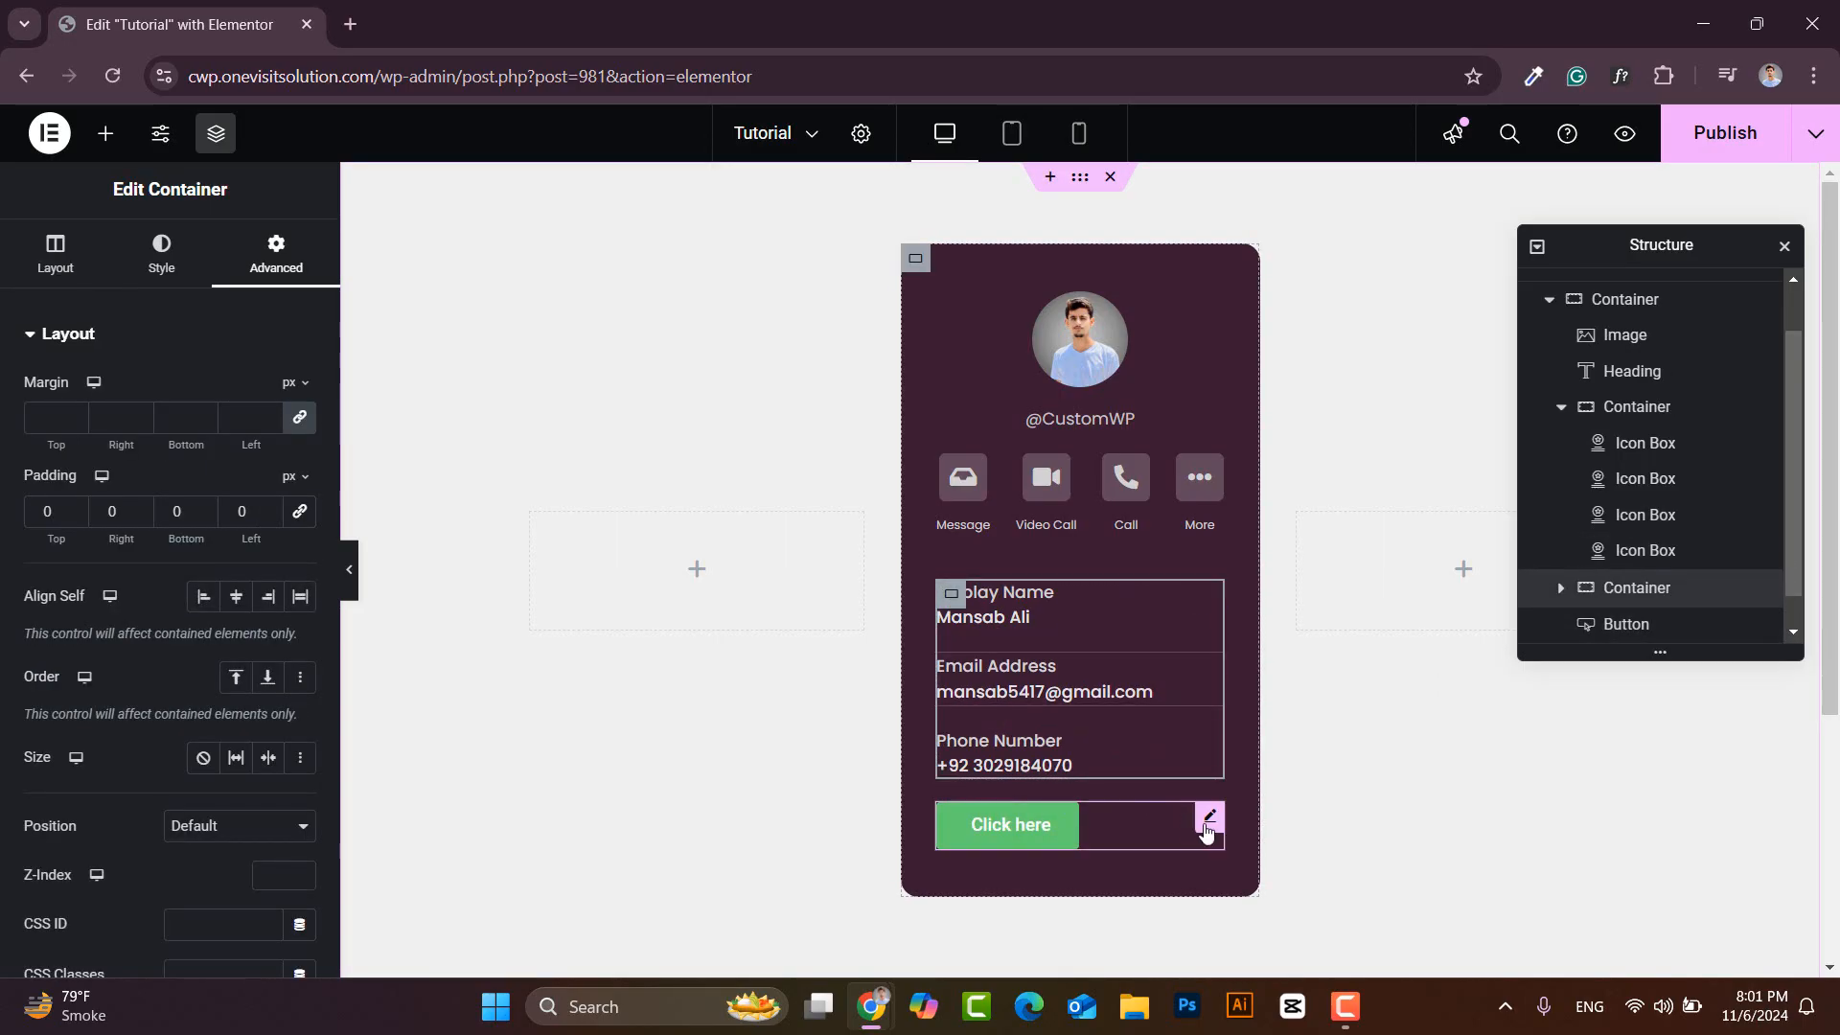
{"action": "left_click", "coordinate": [1210, 816]}
{"action": "left_click_drag", "start_coordinate": [239, 441], "coordinate": [124, 435]}
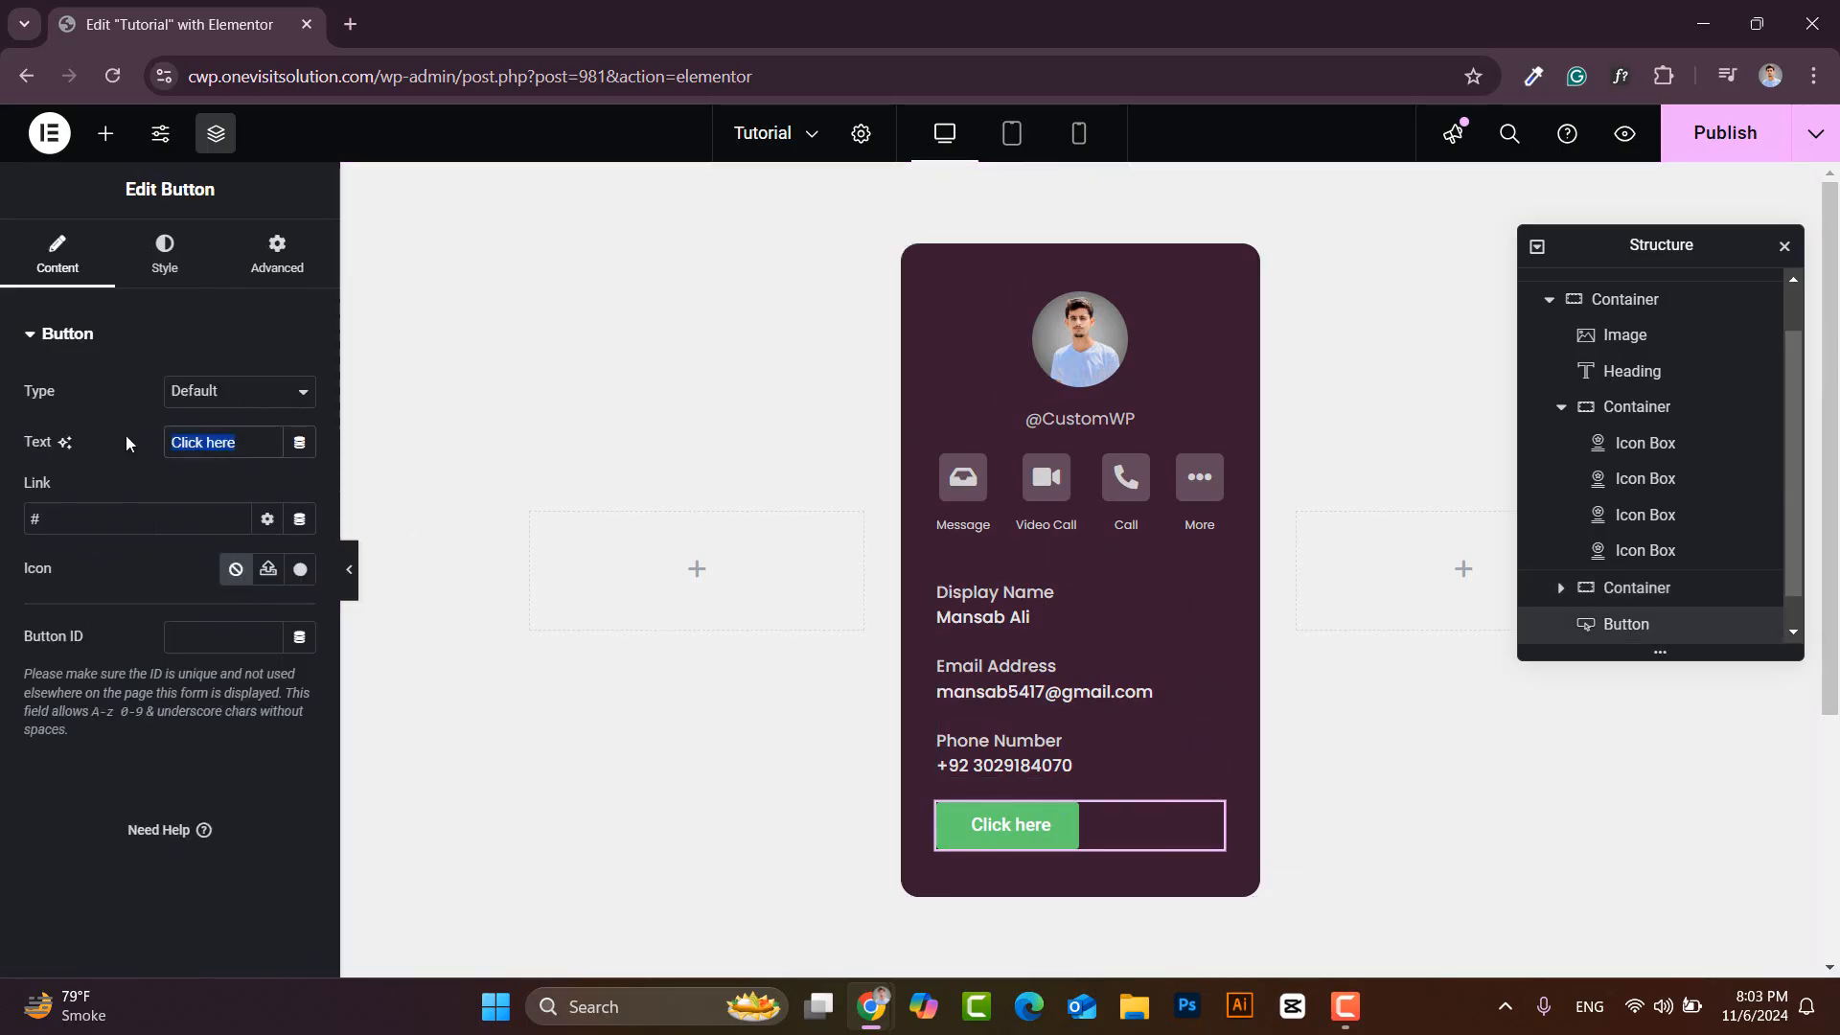
{"action": "type", "text": "Show More"}
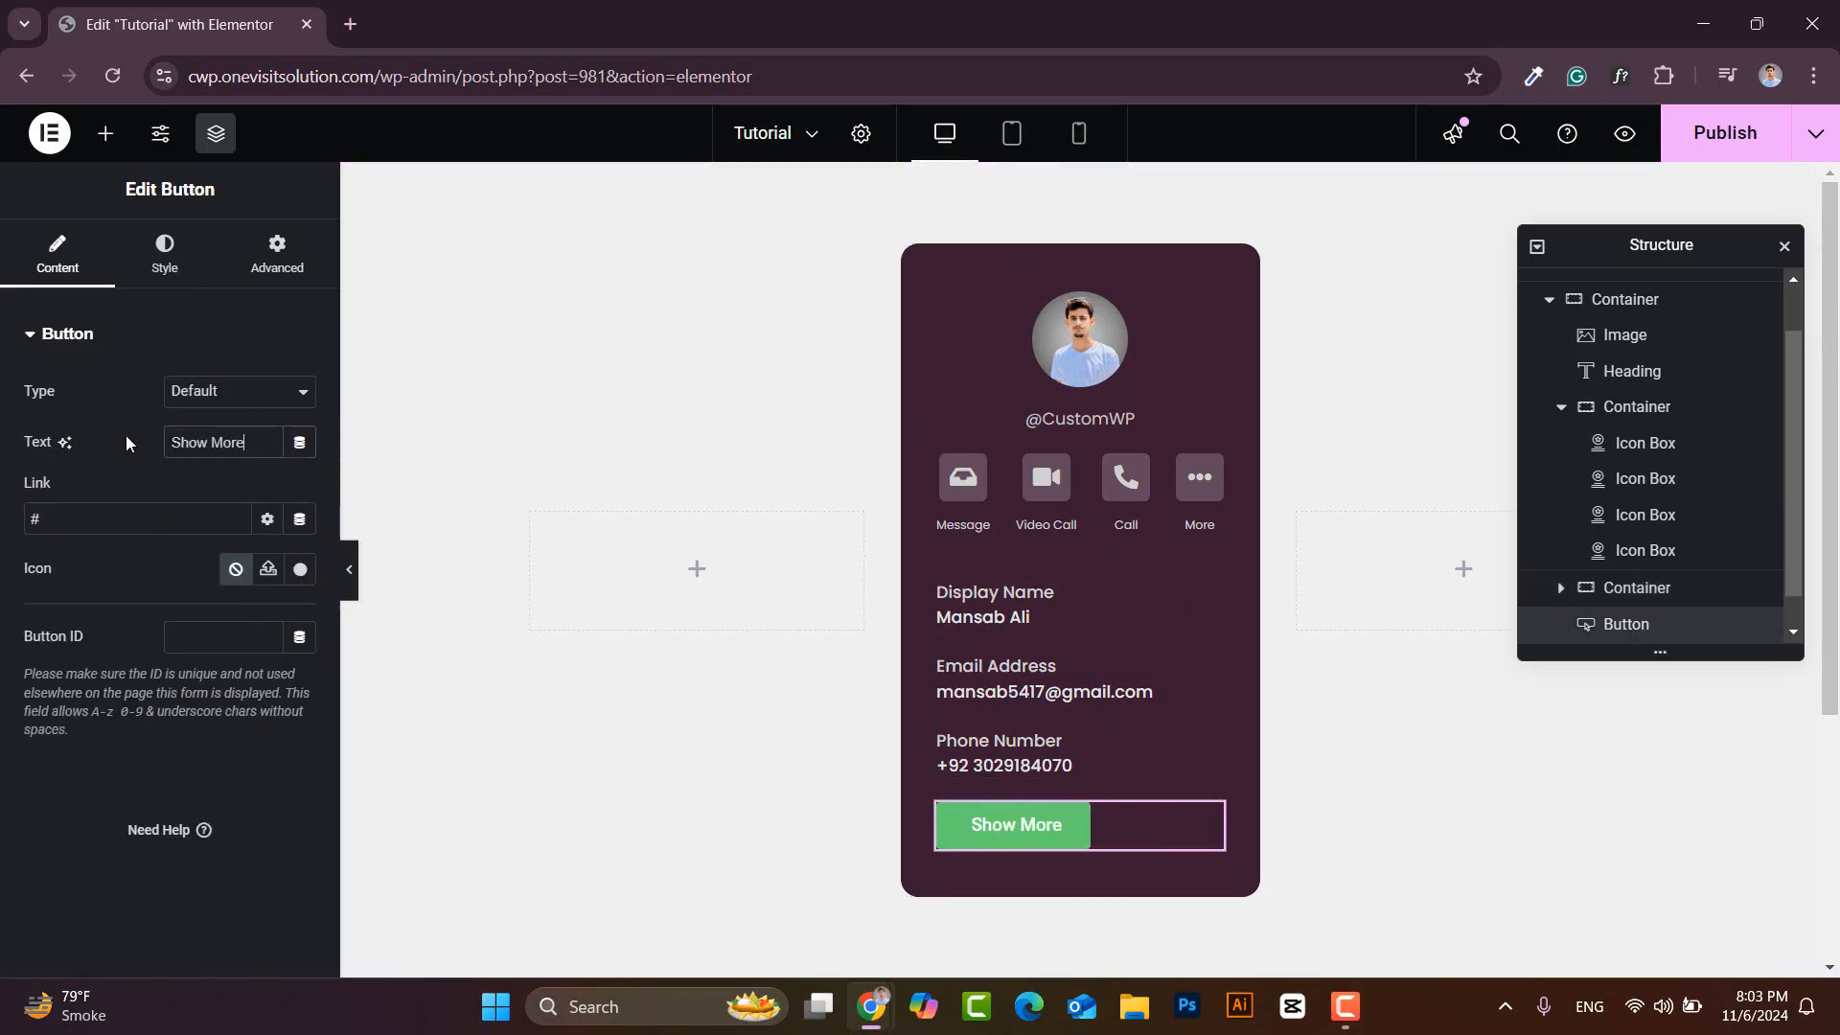
- Stretch the button to full width with Poppins 14px medium-weight text
{"action": "left_click", "coordinate": [170, 258]}
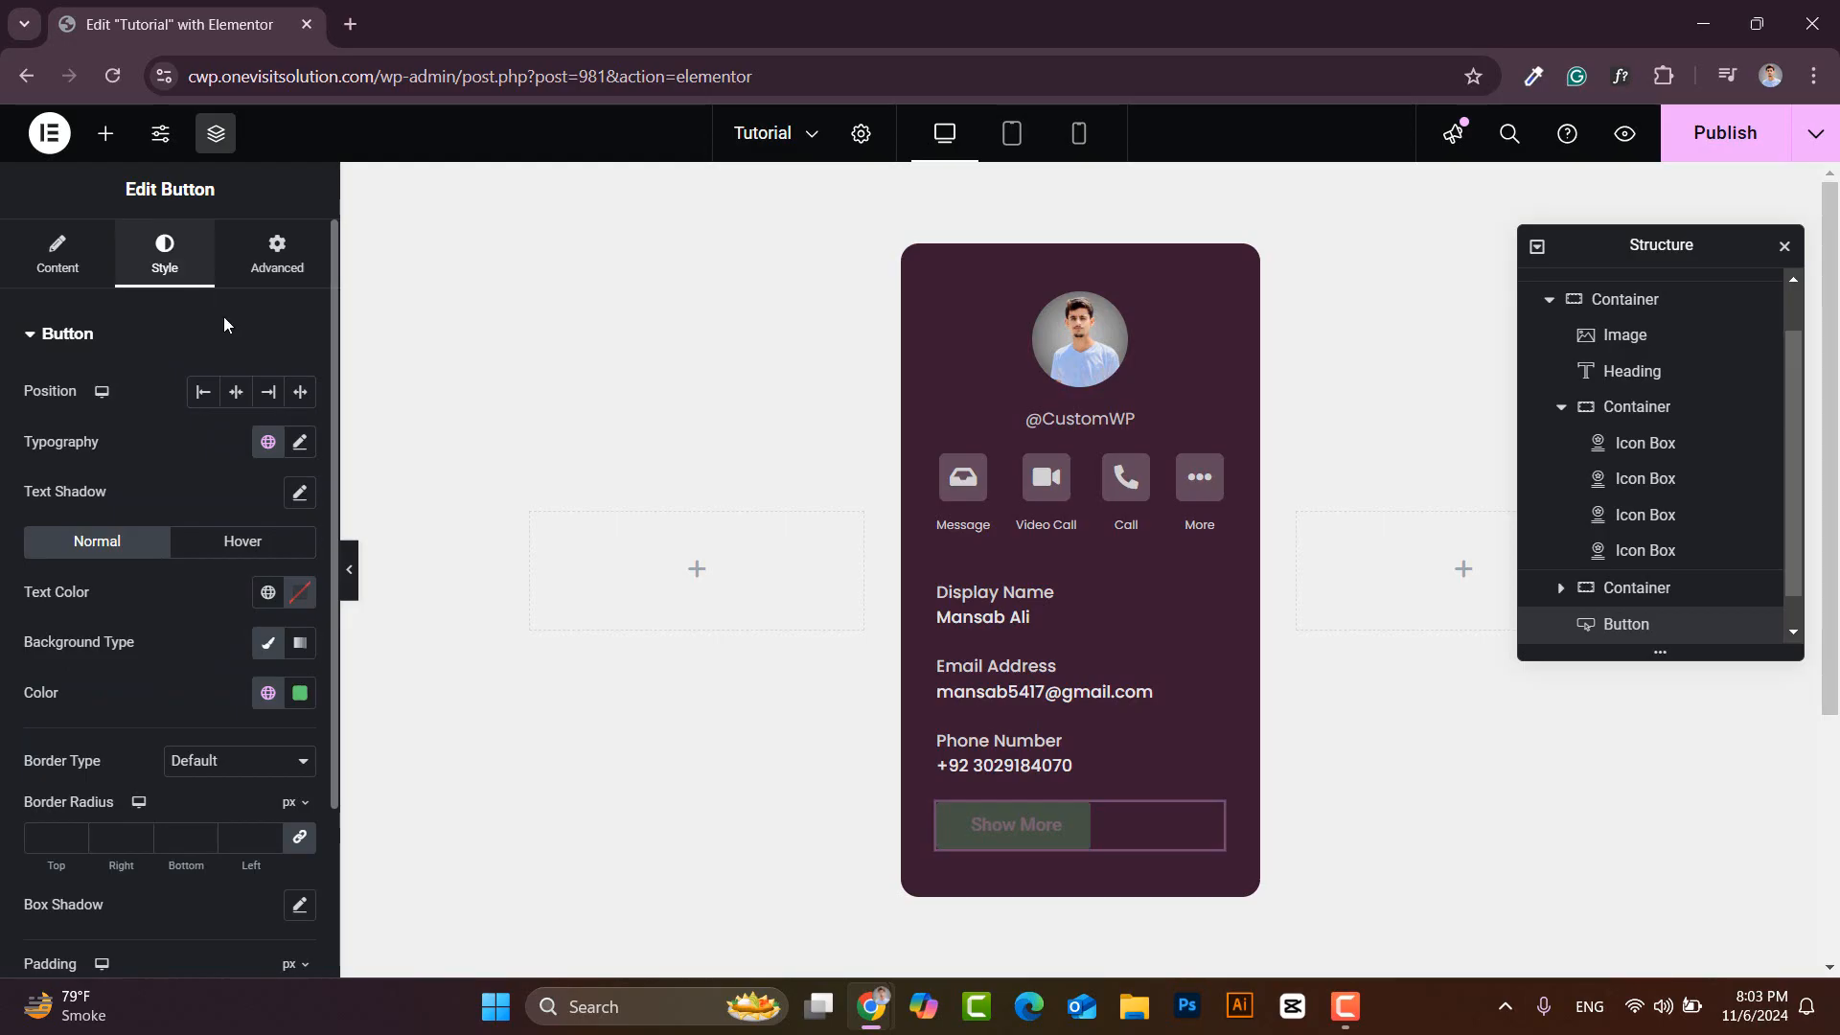
{"action": "left_click", "coordinate": [301, 393]}
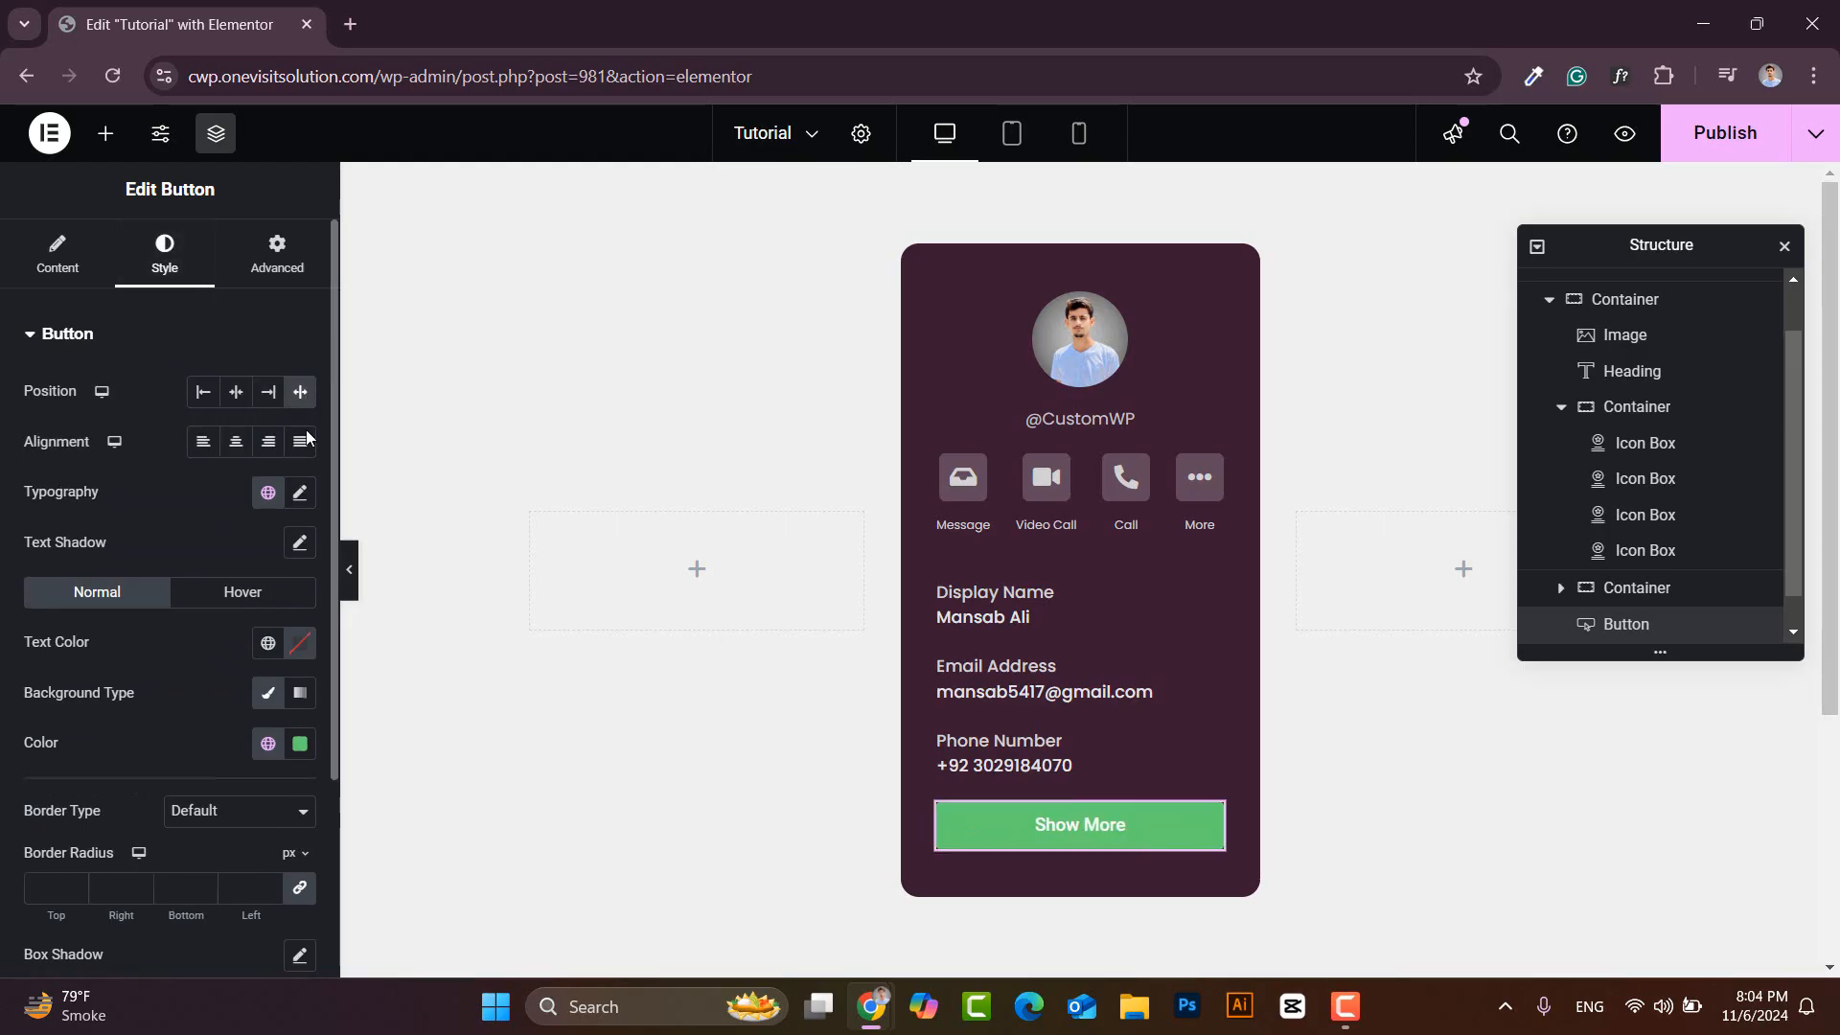
{"action": "left_click", "coordinate": [300, 494]}
{"action": "left_click", "coordinate": [235, 602]}
{"action": "type", "text": "popp"}
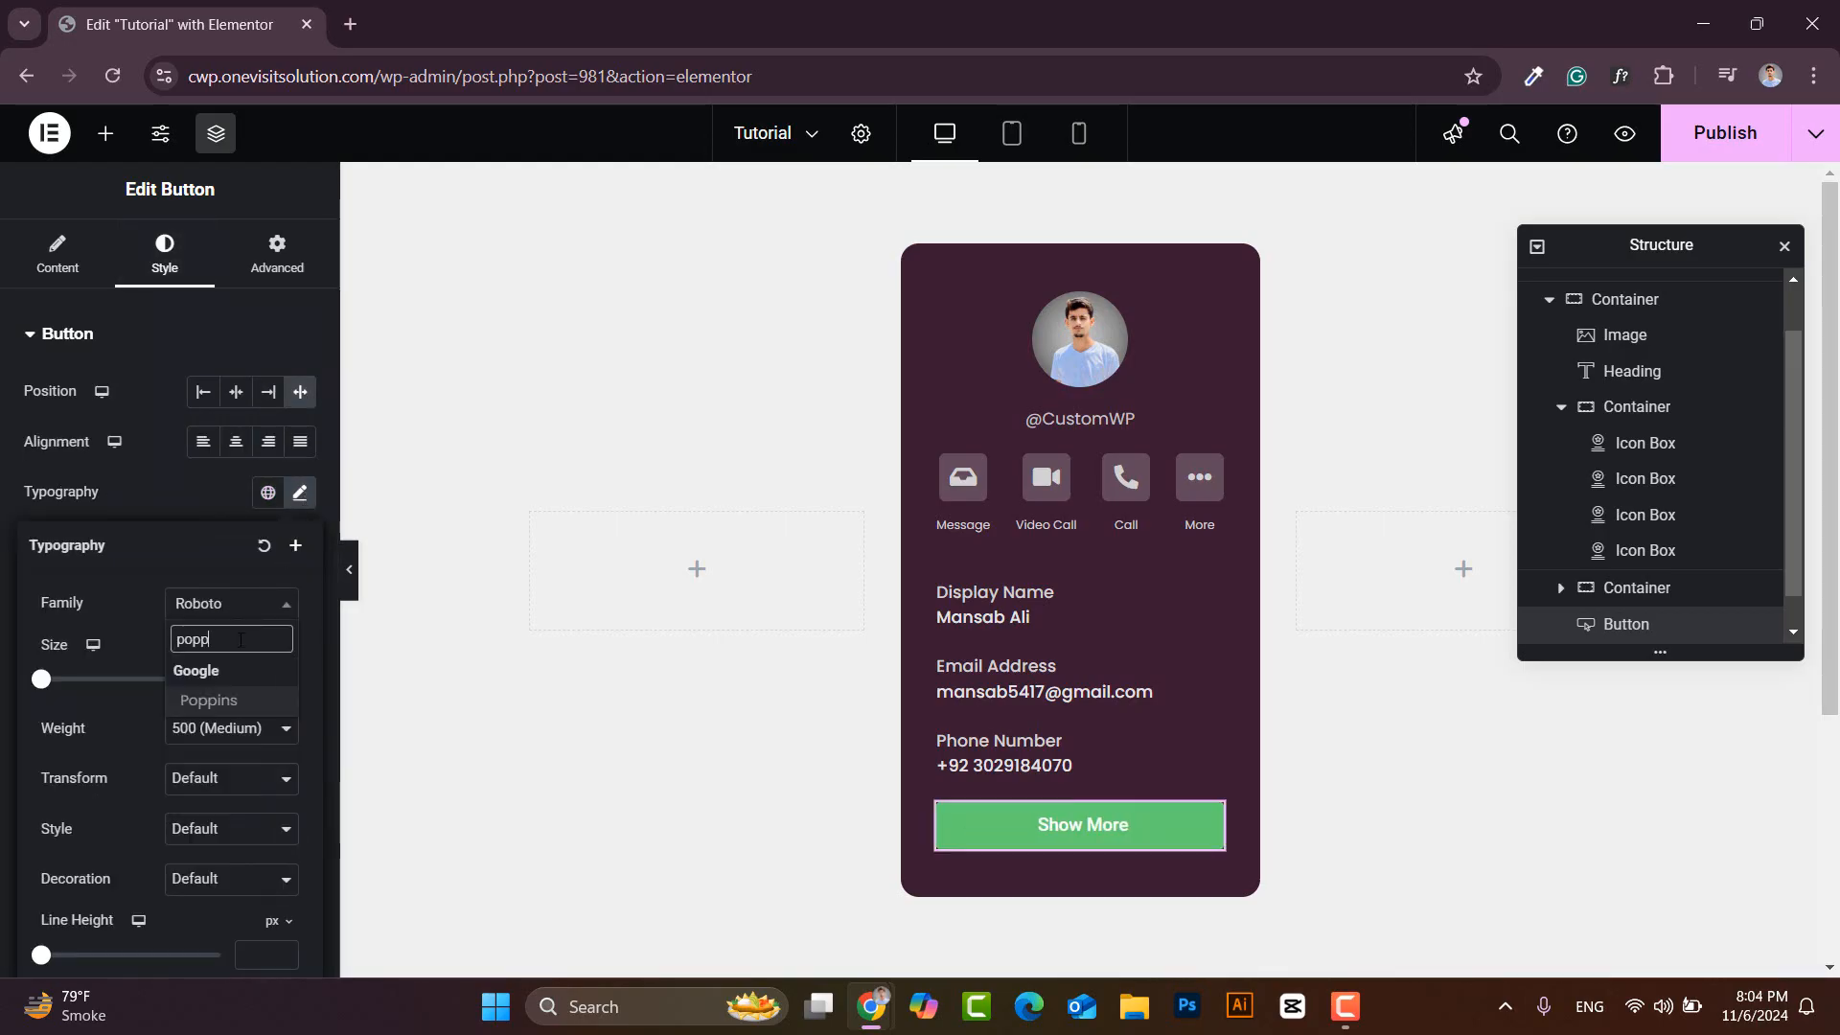
{"action": "left_click", "coordinate": [216, 703]}
{"action": "left_click", "coordinate": [259, 679]}
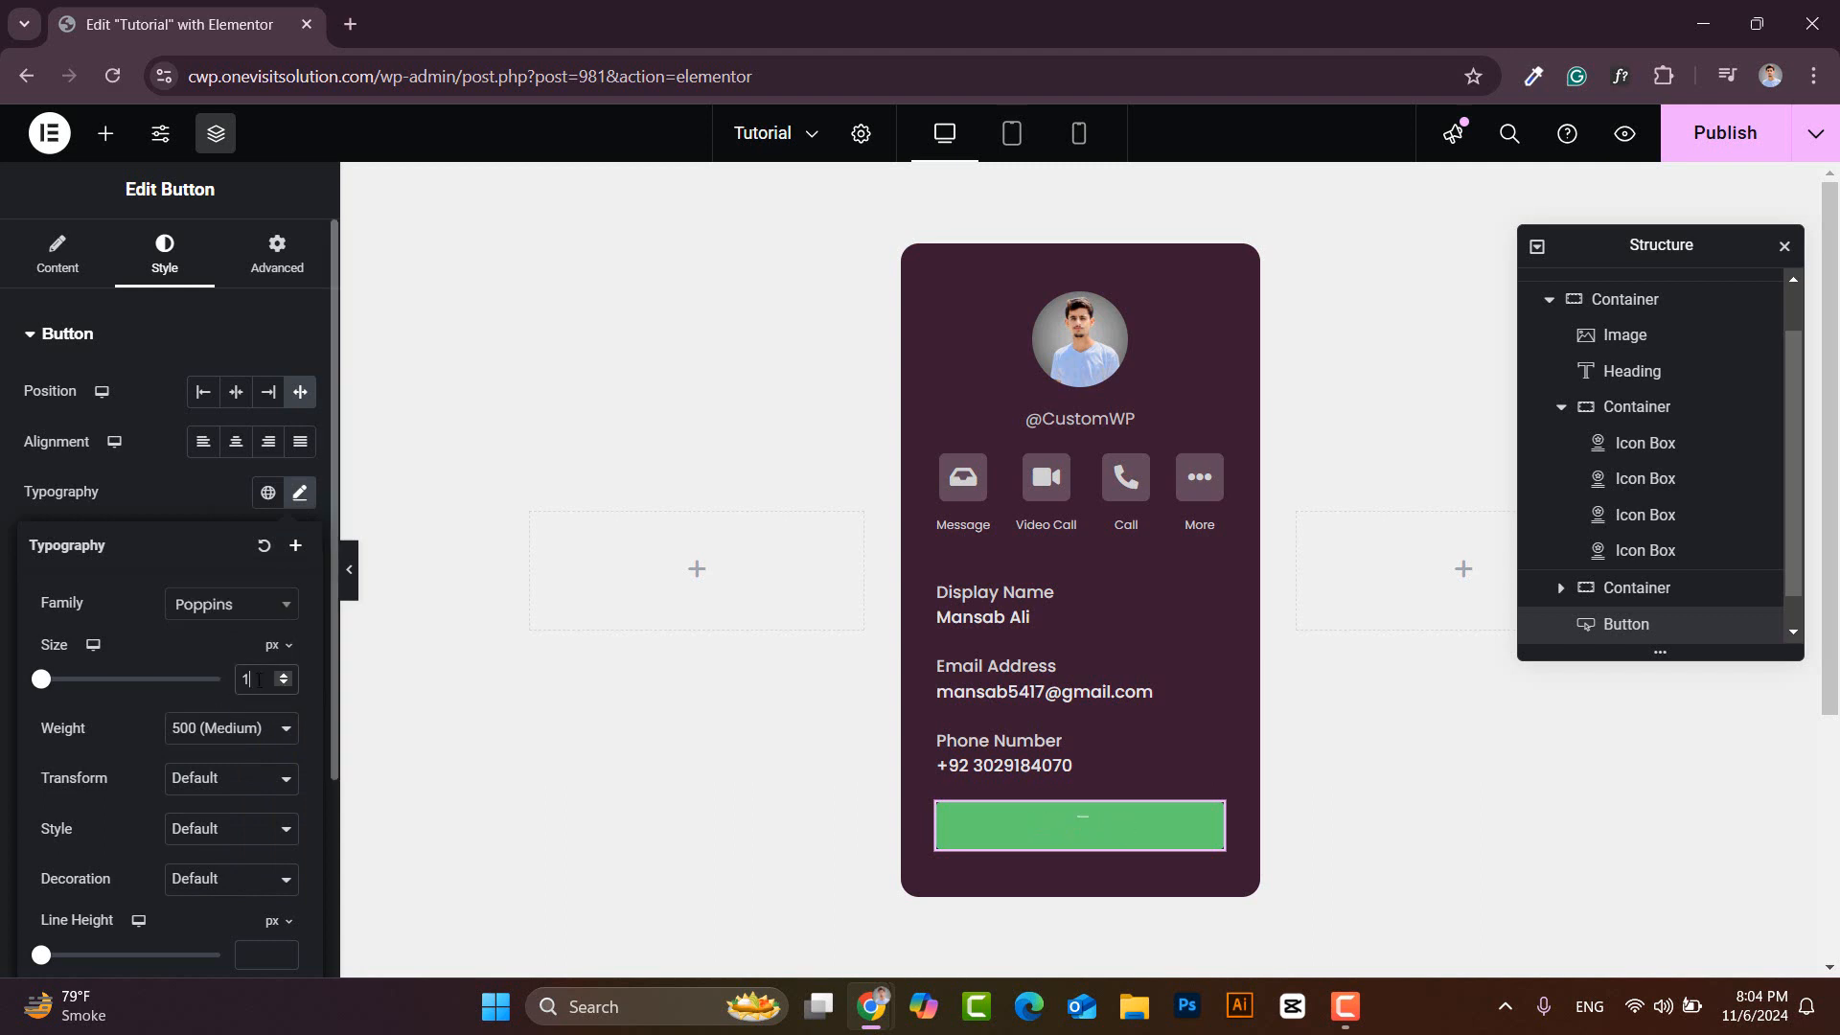
{"action": "left_click", "coordinate": [255, 730]}
{"action": "left_click", "coordinate": [216, 497]}
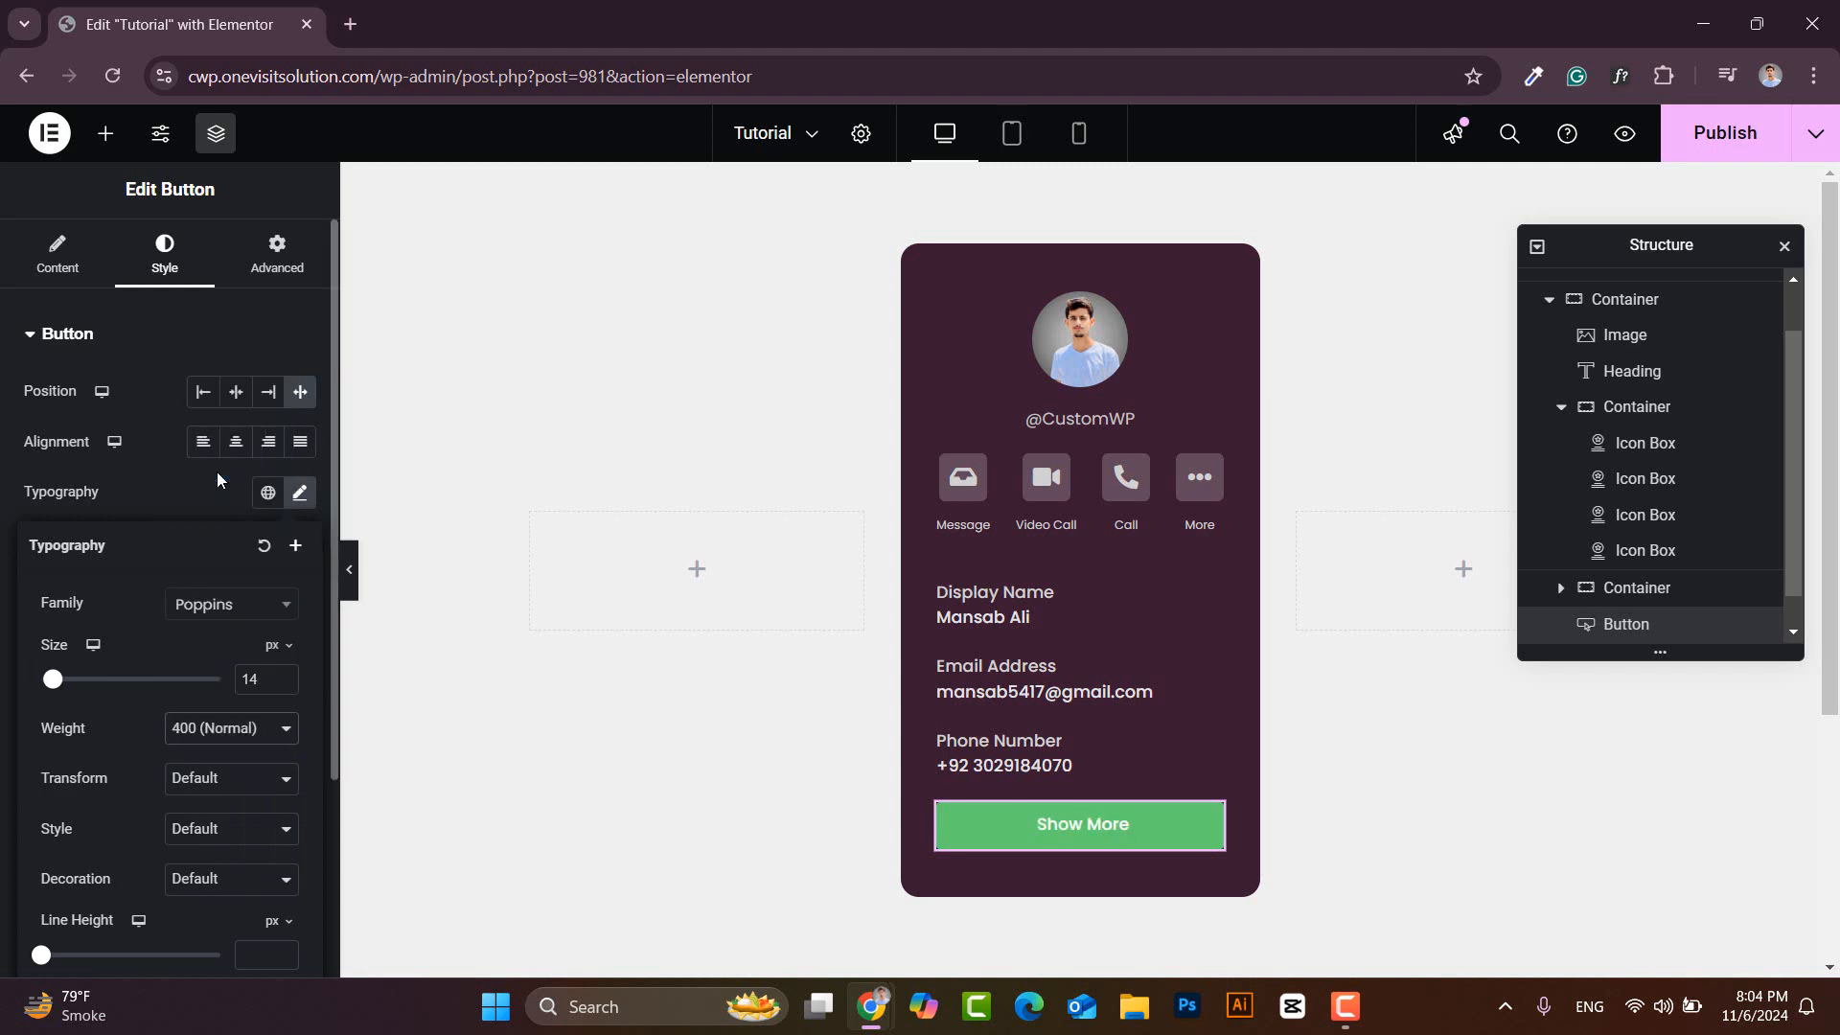
{"action": "left_click", "coordinate": [311, 500]}
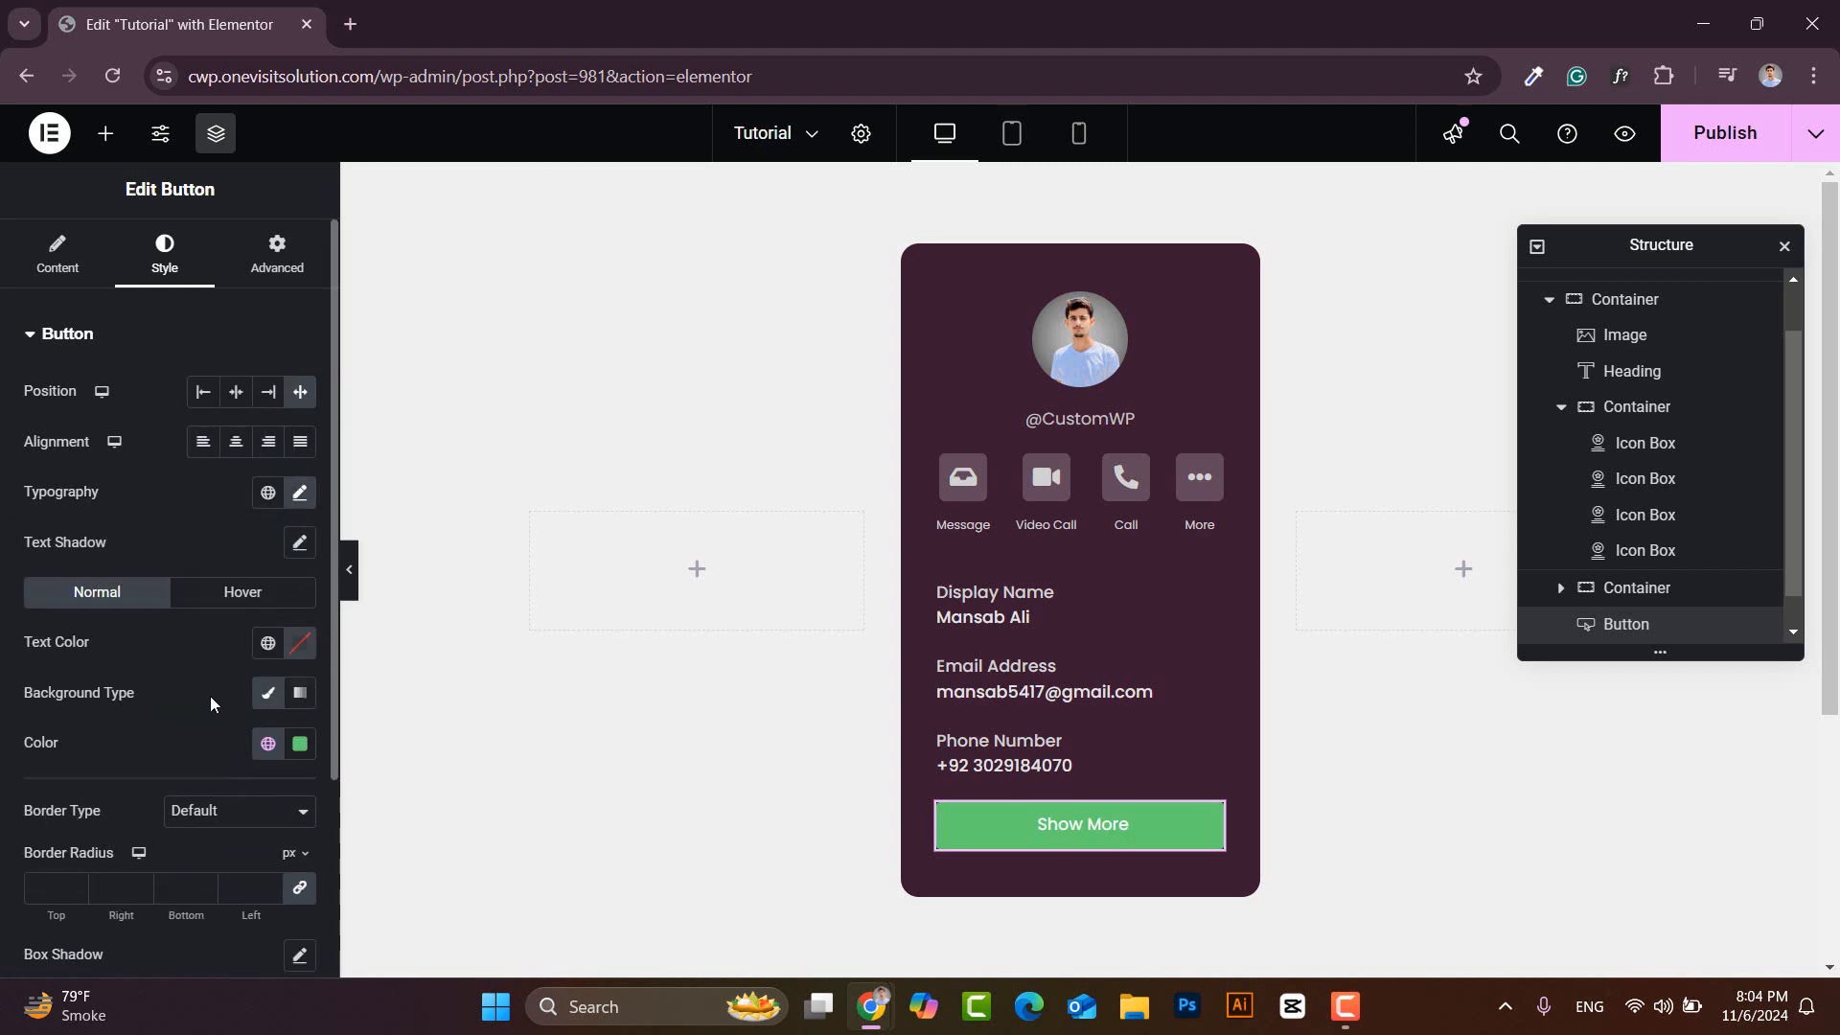
- Set the button background colour to #6A1E55
{"action": "scroll", "coordinate": [192, 676], "scroll_direction": "down", "scroll_amount": 2}
{"action": "left_click", "coordinate": [298, 602]}
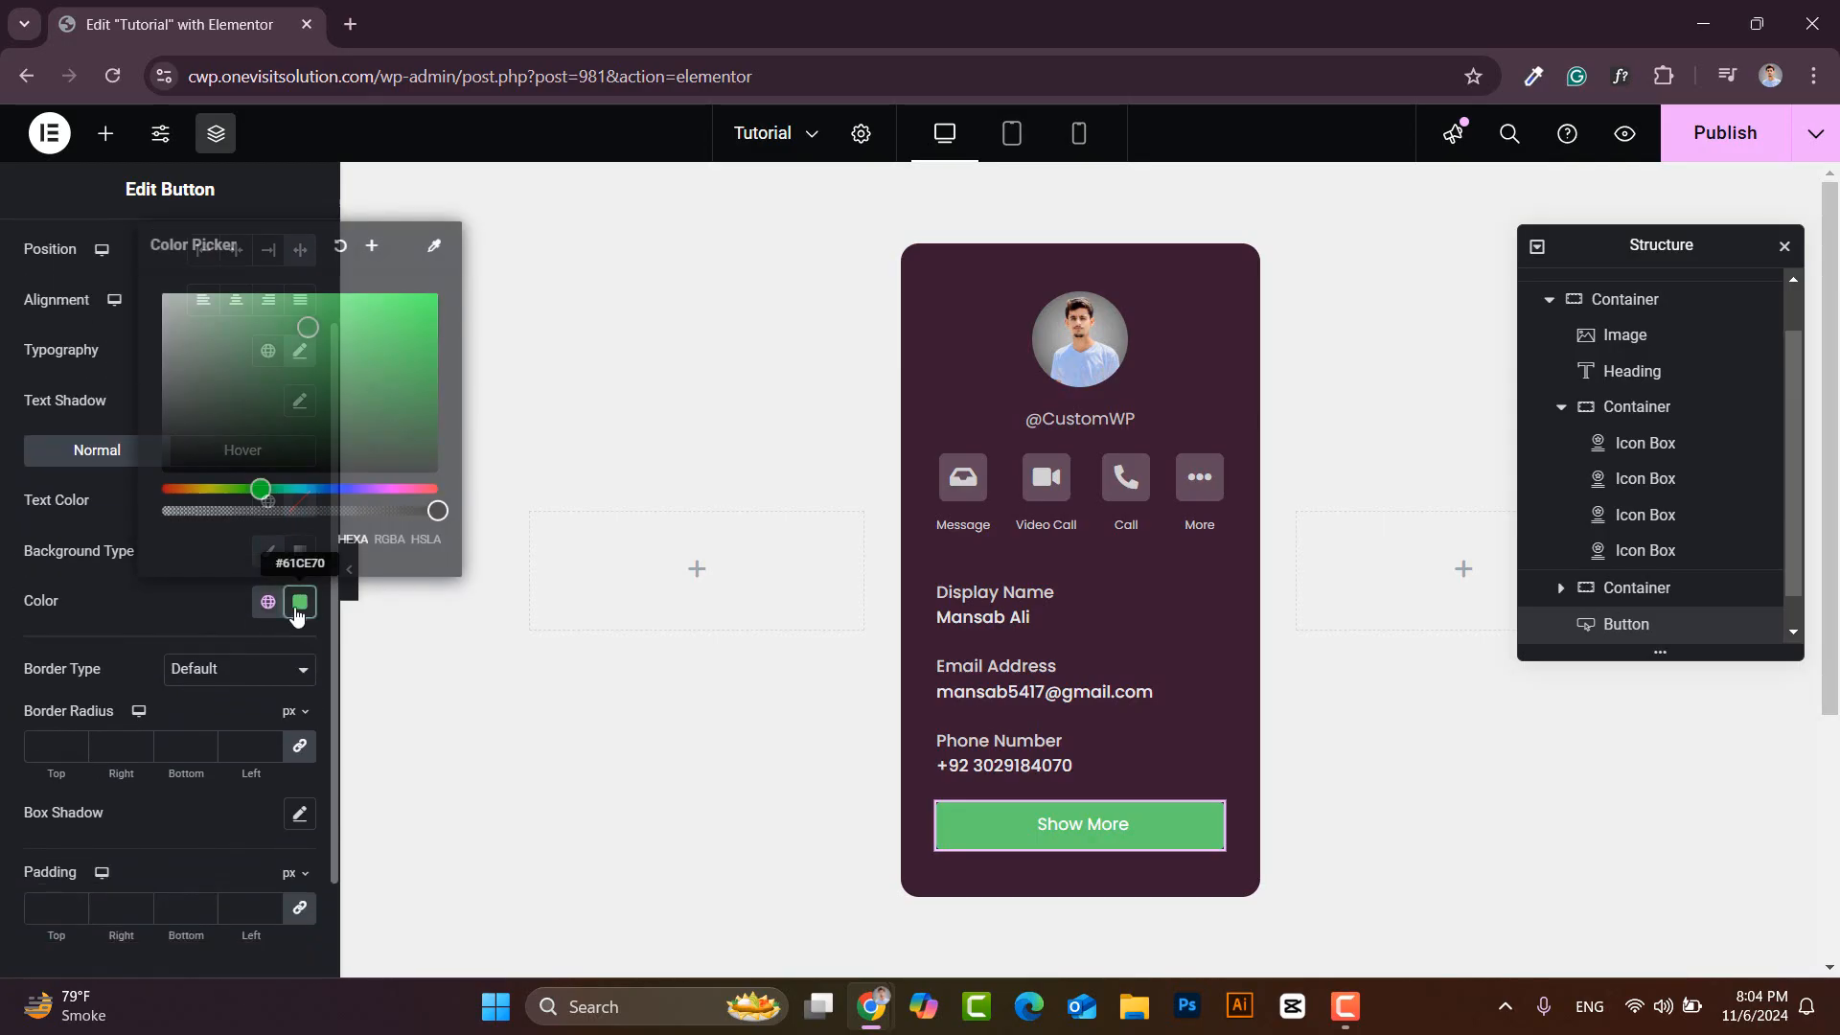
{"action": "left_click_drag", "start_coordinate": [225, 539], "coordinate": [115, 537]}
{"action": "key", "text": "ctrl+v"}
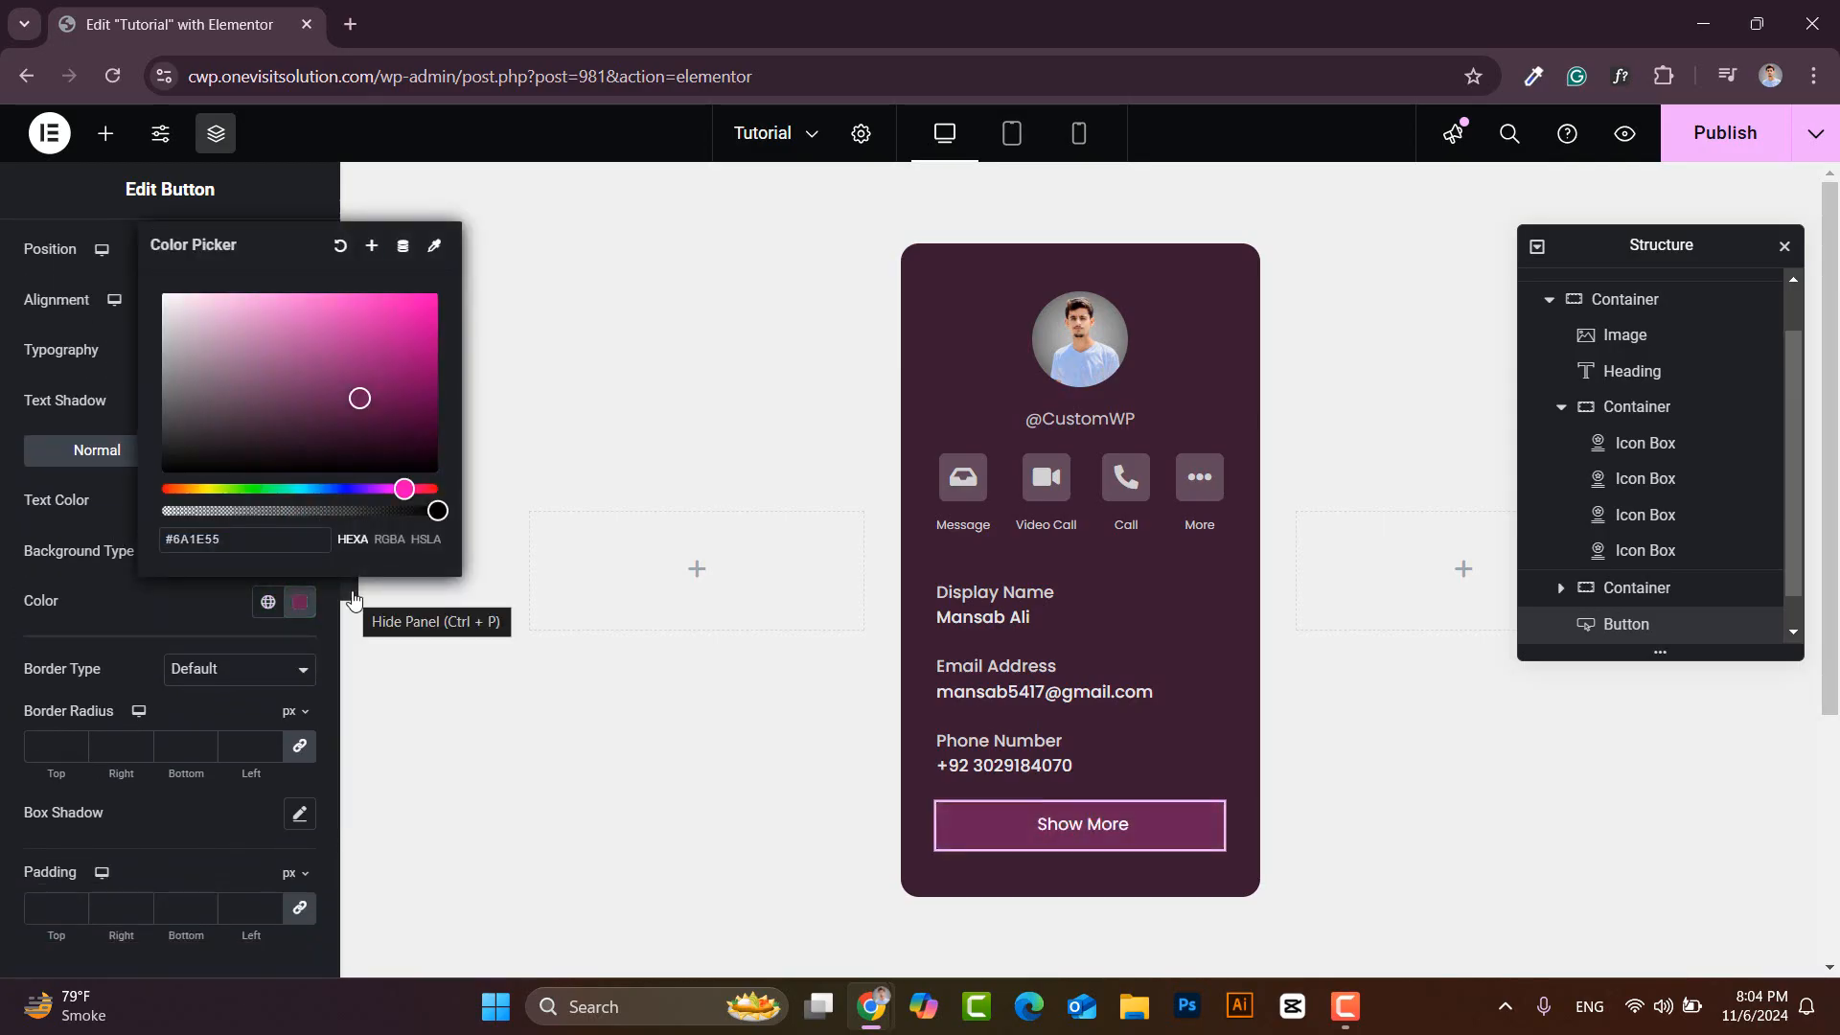
{"action": "left_click", "coordinate": [1209, 821]}
- Duplicate the Show More button so a second button labelled 'Show less' sits beneath it
{"action": "right_click", "coordinate": [1217, 817]}
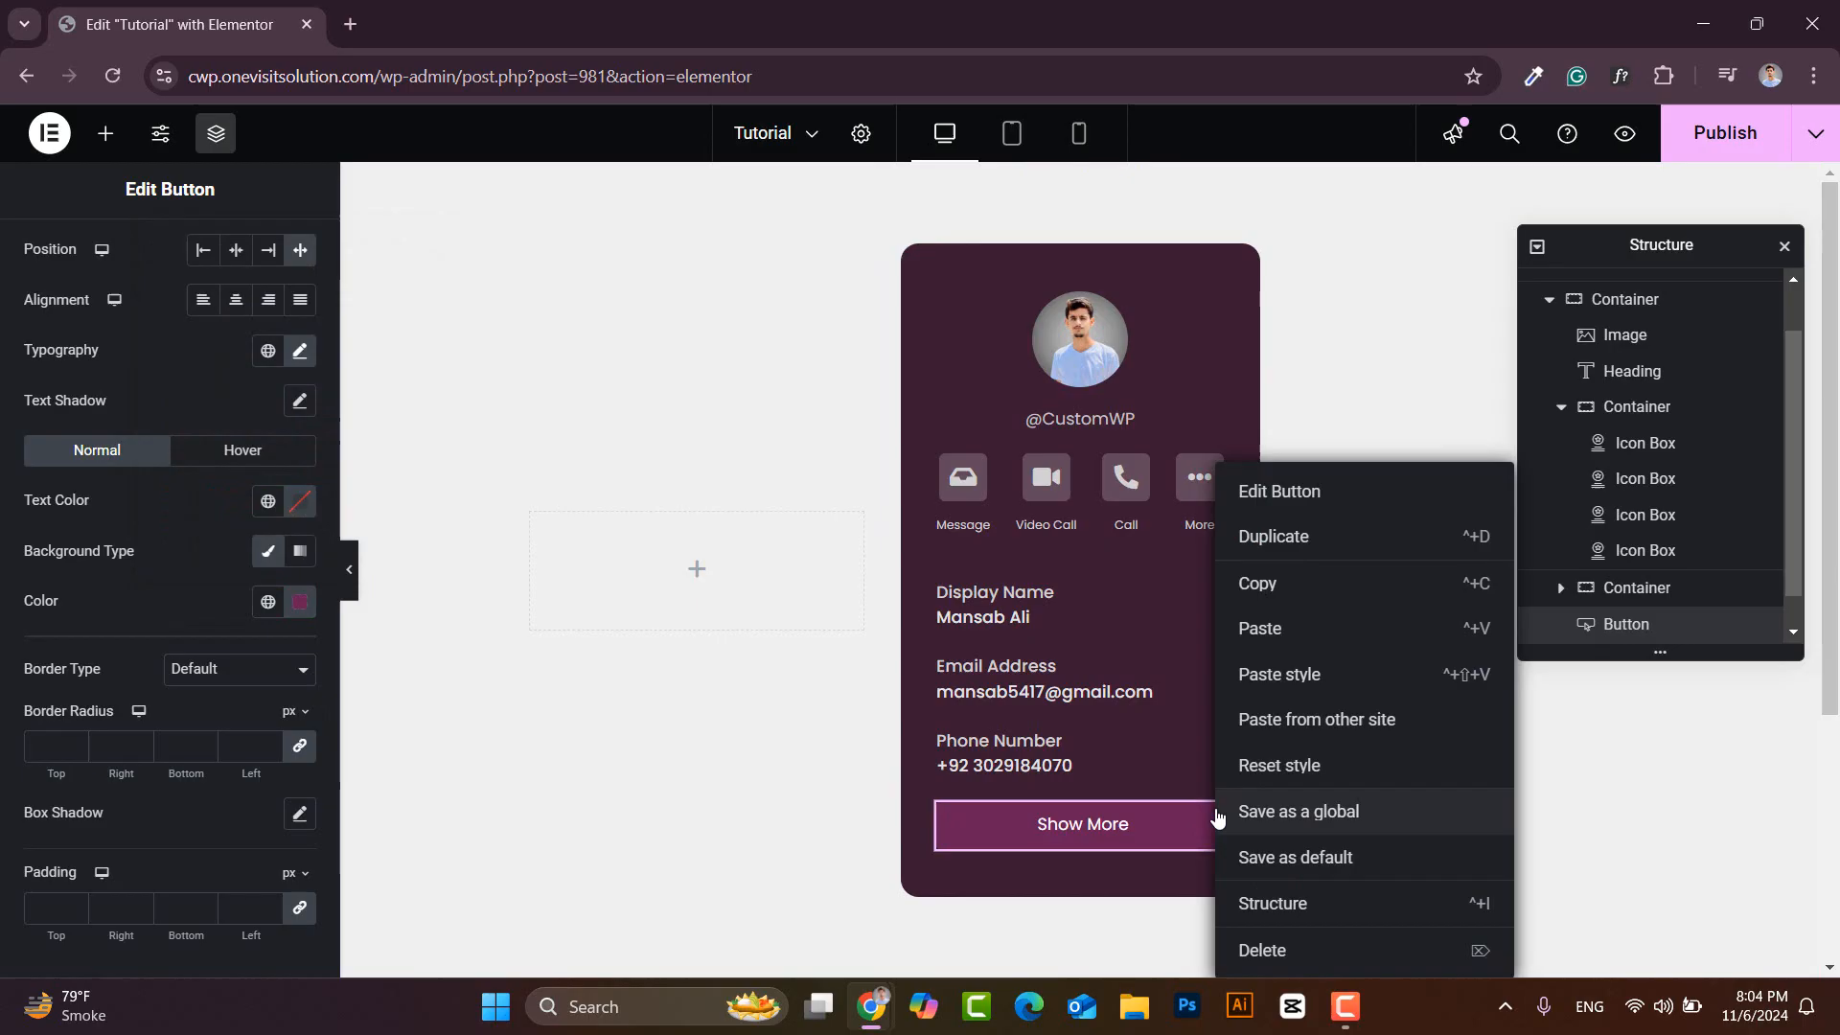
{"action": "left_click", "coordinate": [1277, 536]}
{"action": "left_click", "coordinate": [1785, 248]}
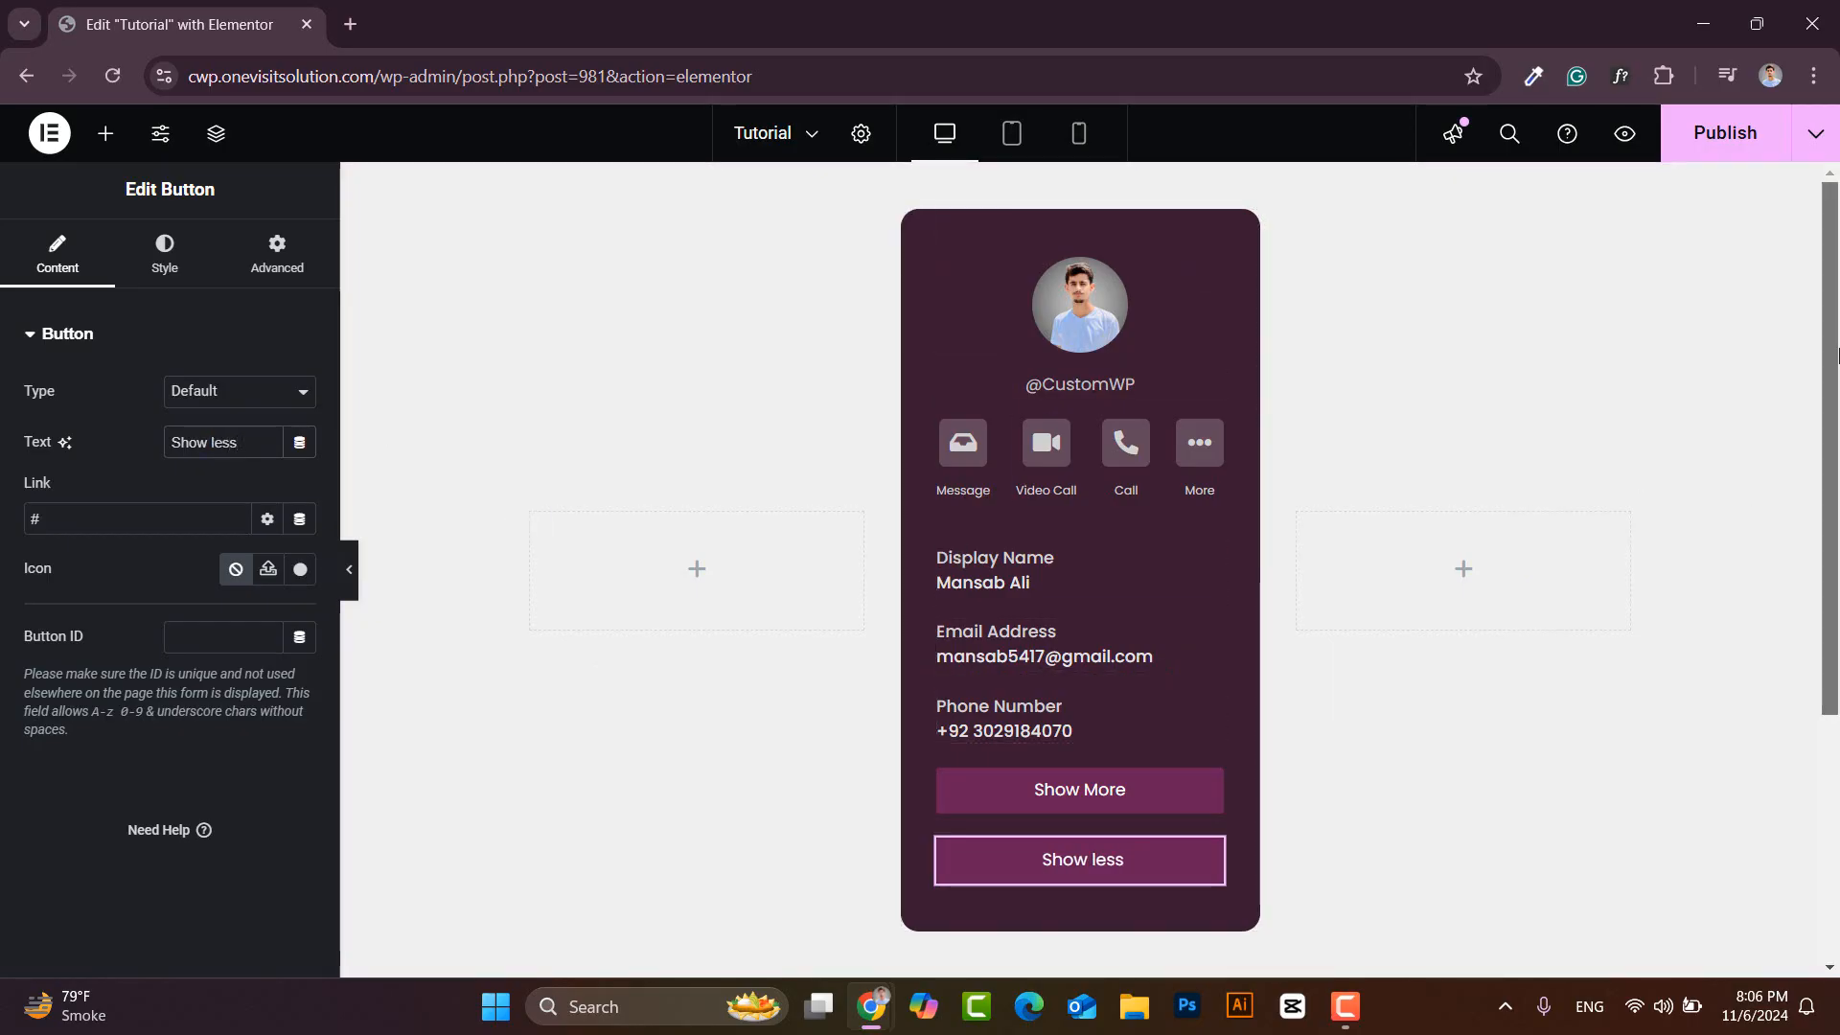
{"action": "mouse_move", "coordinate": [1832, 349]}
{"action": "left_mouse_down"}
{"action": "mouse_move", "coordinate": [1832, 573]}
{"action": "mouse_move", "coordinate": [1830, 346]}
{"action": "left_mouse_up"}
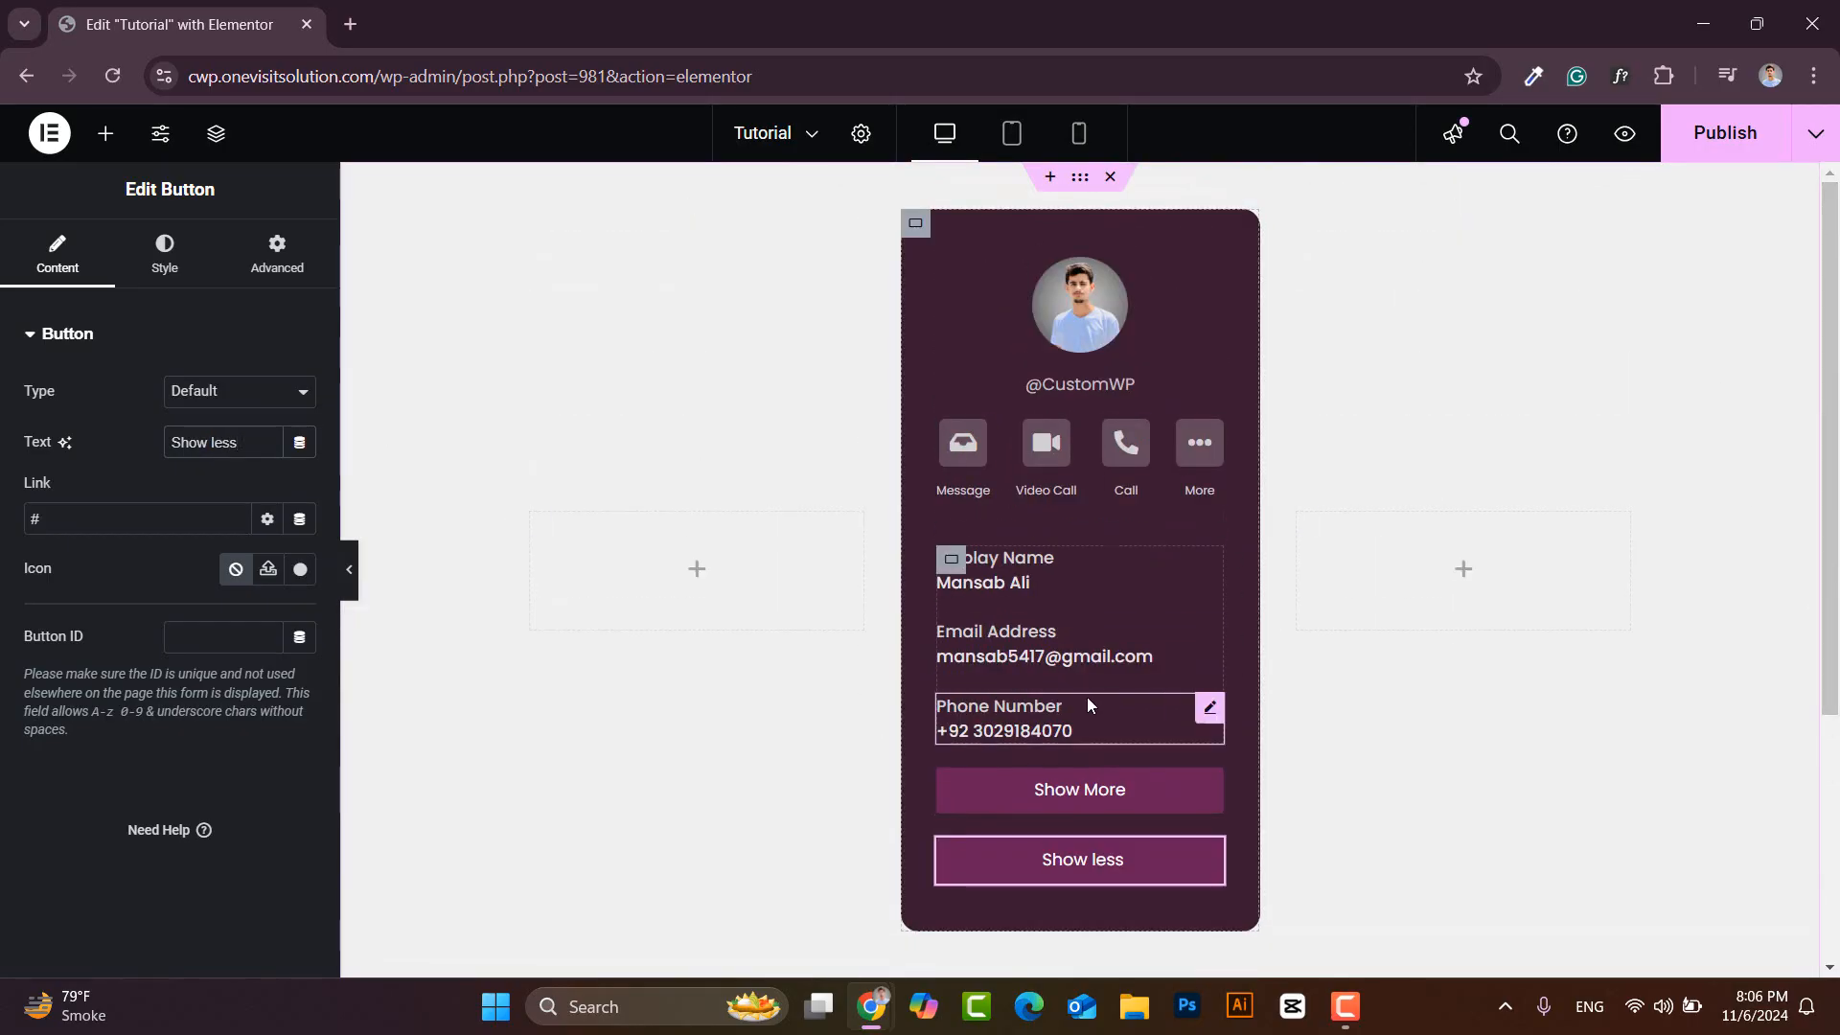
- Give the inner contact-details container a Fade In Down entrance animation with Fast duration
{"action": "left_click", "coordinate": [915, 223]}
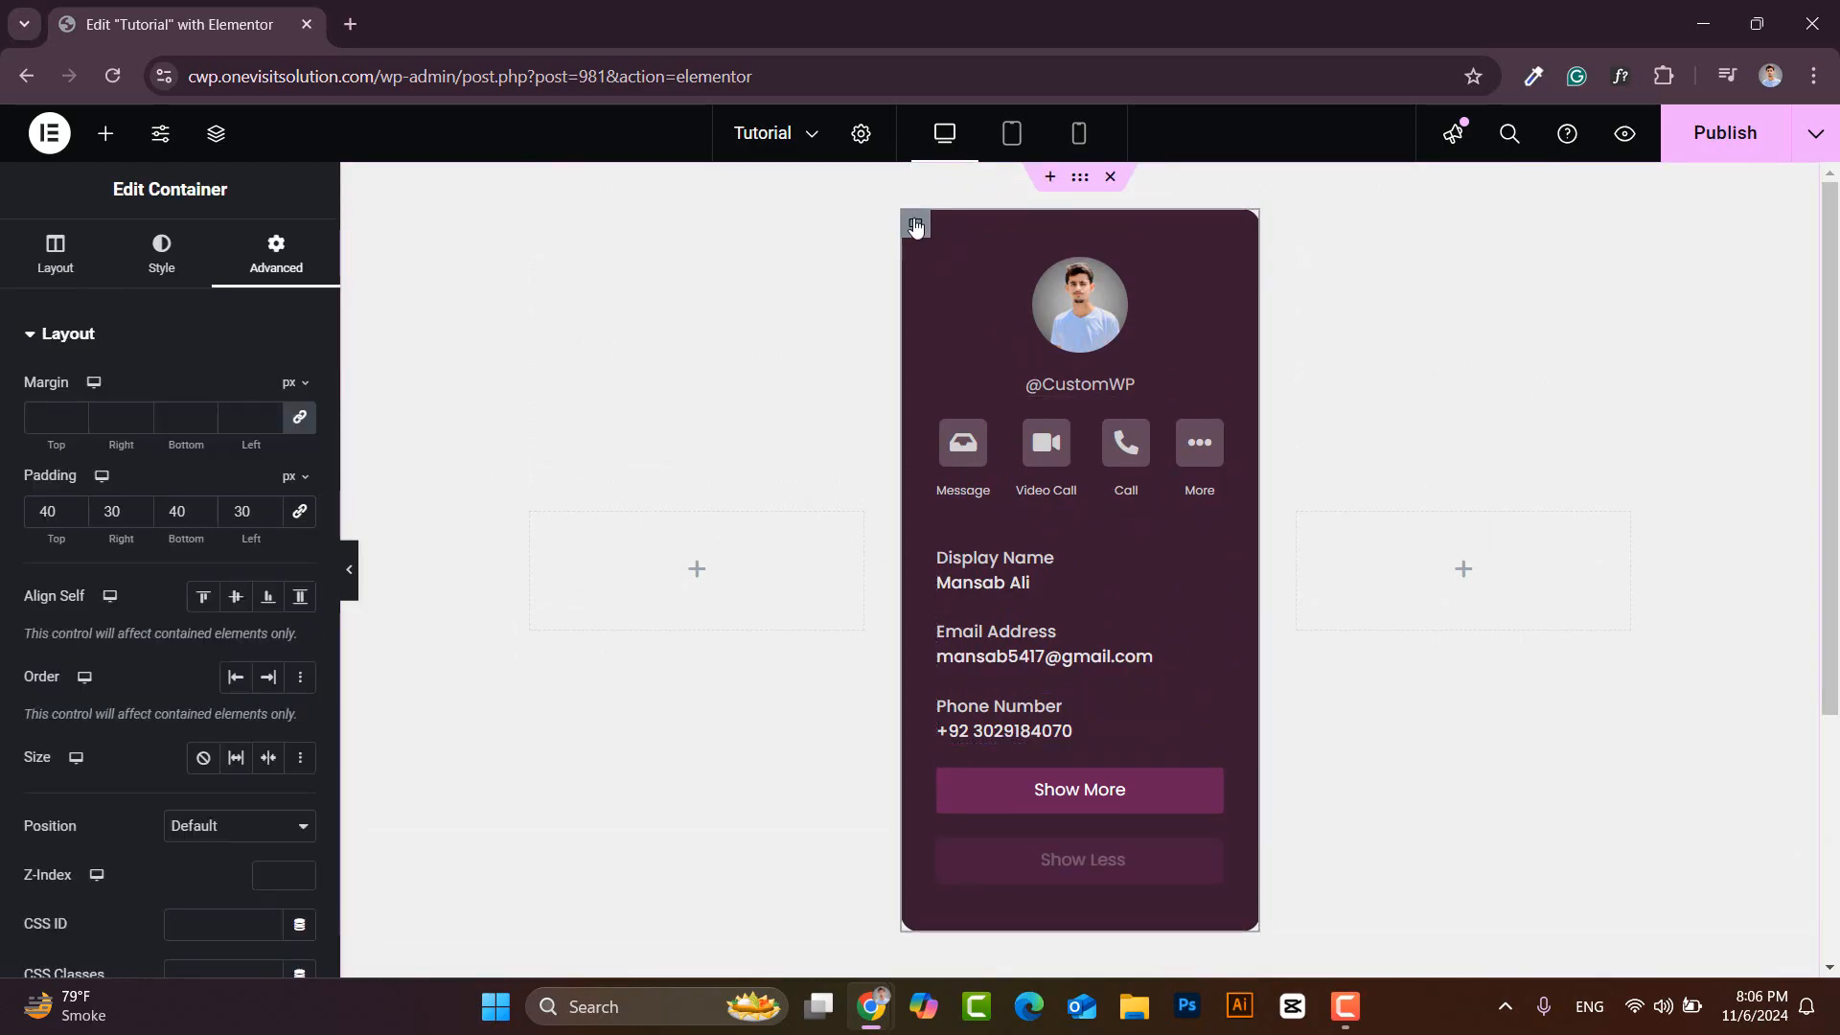
{"action": "left_click", "coordinate": [80, 277]}
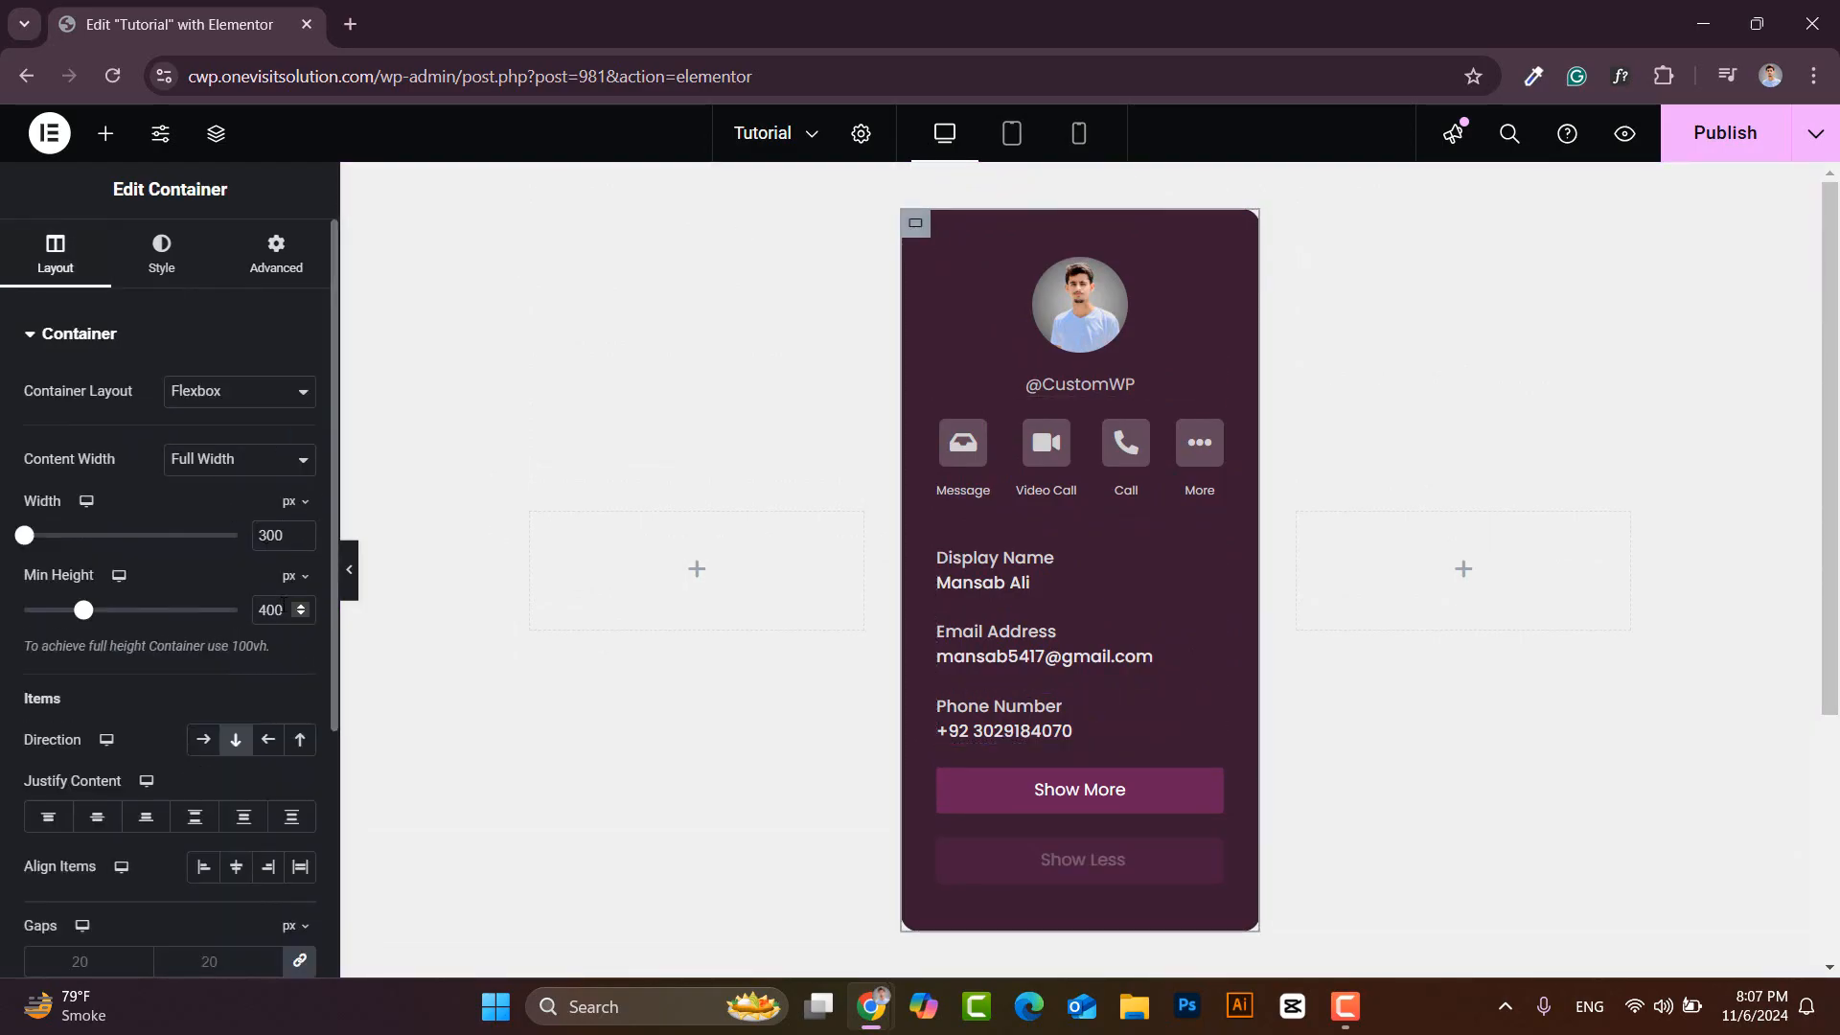
{"action": "left_click", "coordinate": [947, 547]}
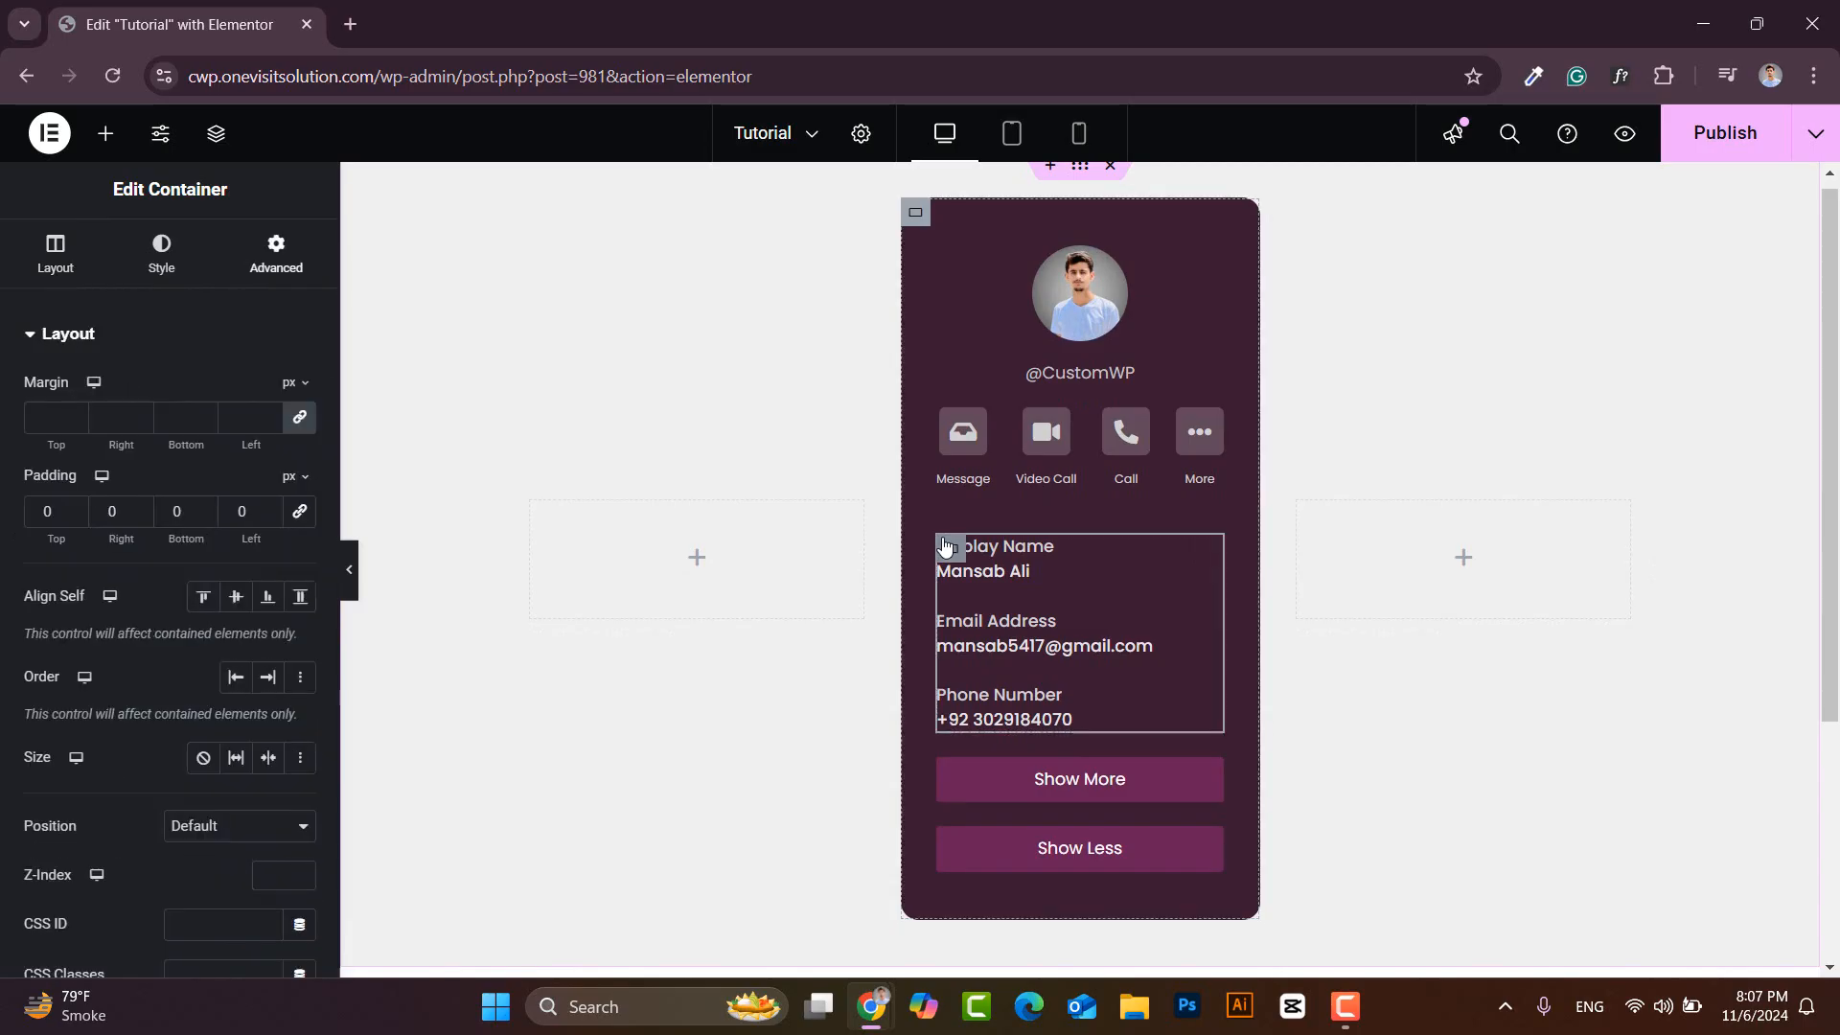
{"action": "left_click", "coordinate": [50, 336]}
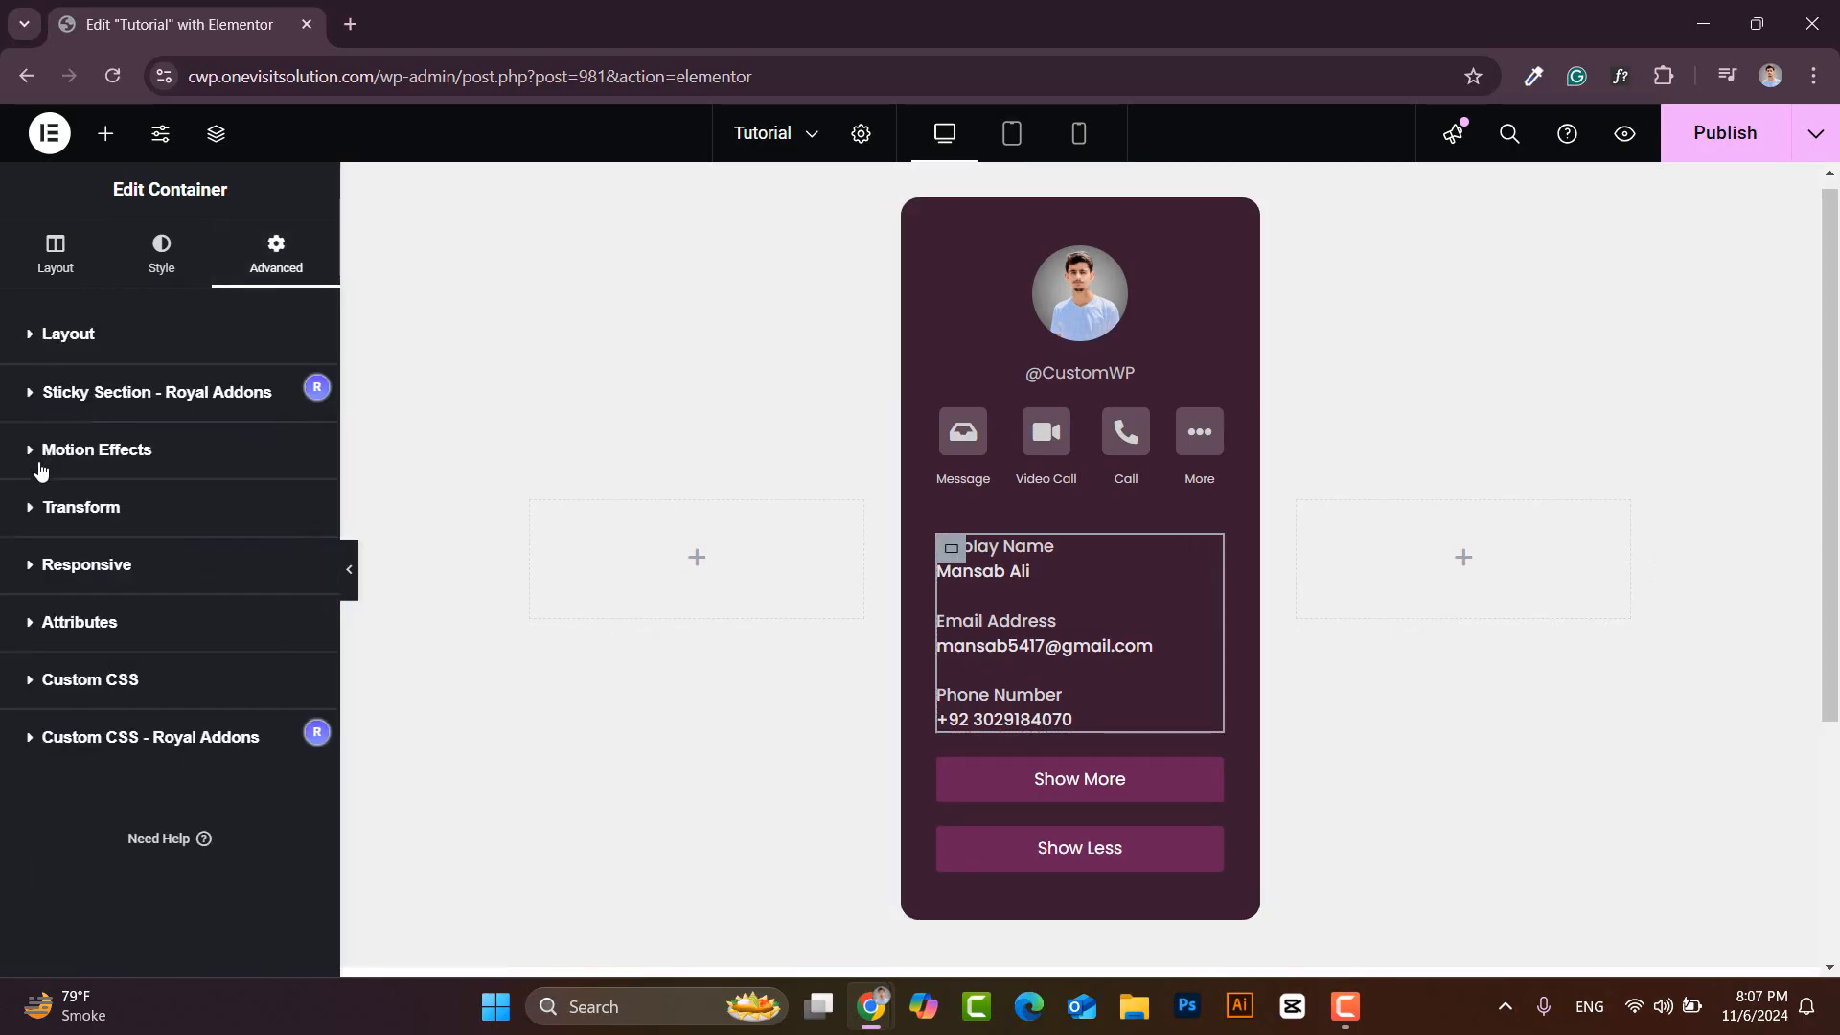
{"action": "left_click", "coordinate": [36, 450]}
{"action": "left_click", "coordinate": [153, 524]}
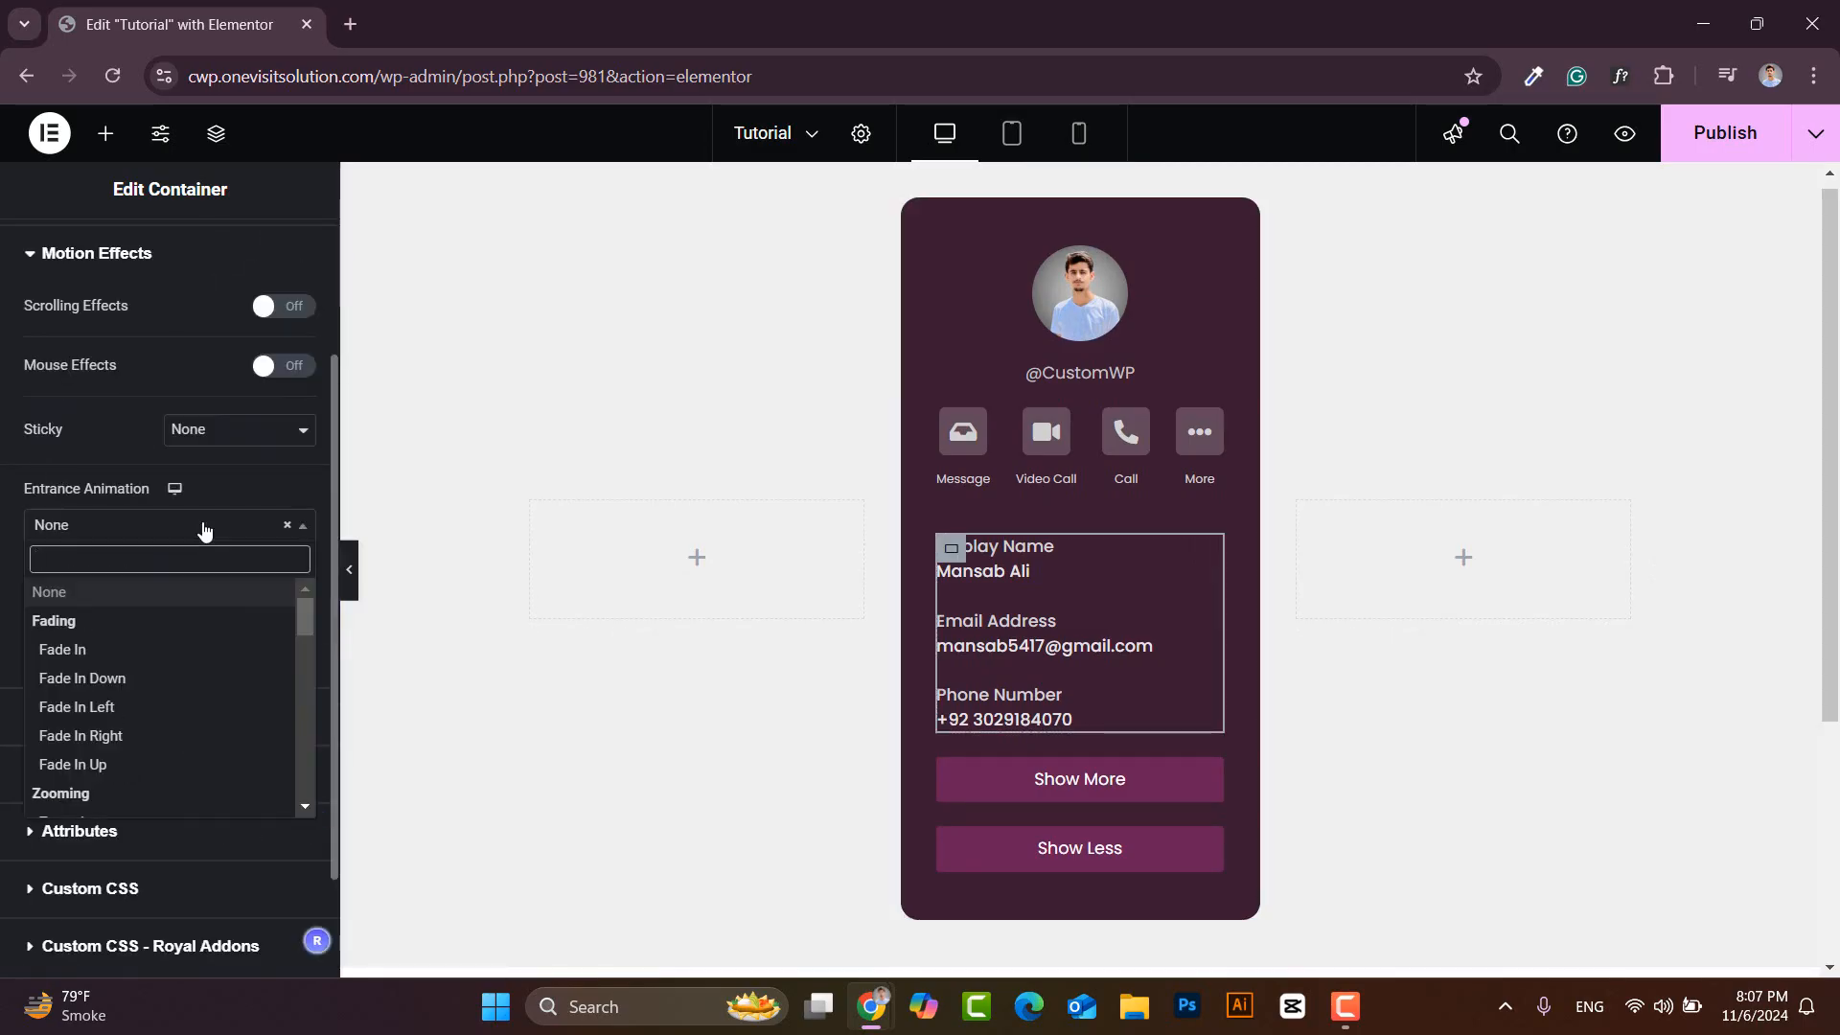
{"action": "left_click", "coordinate": [124, 674]}
{"action": "left_click", "coordinate": [259, 578]}
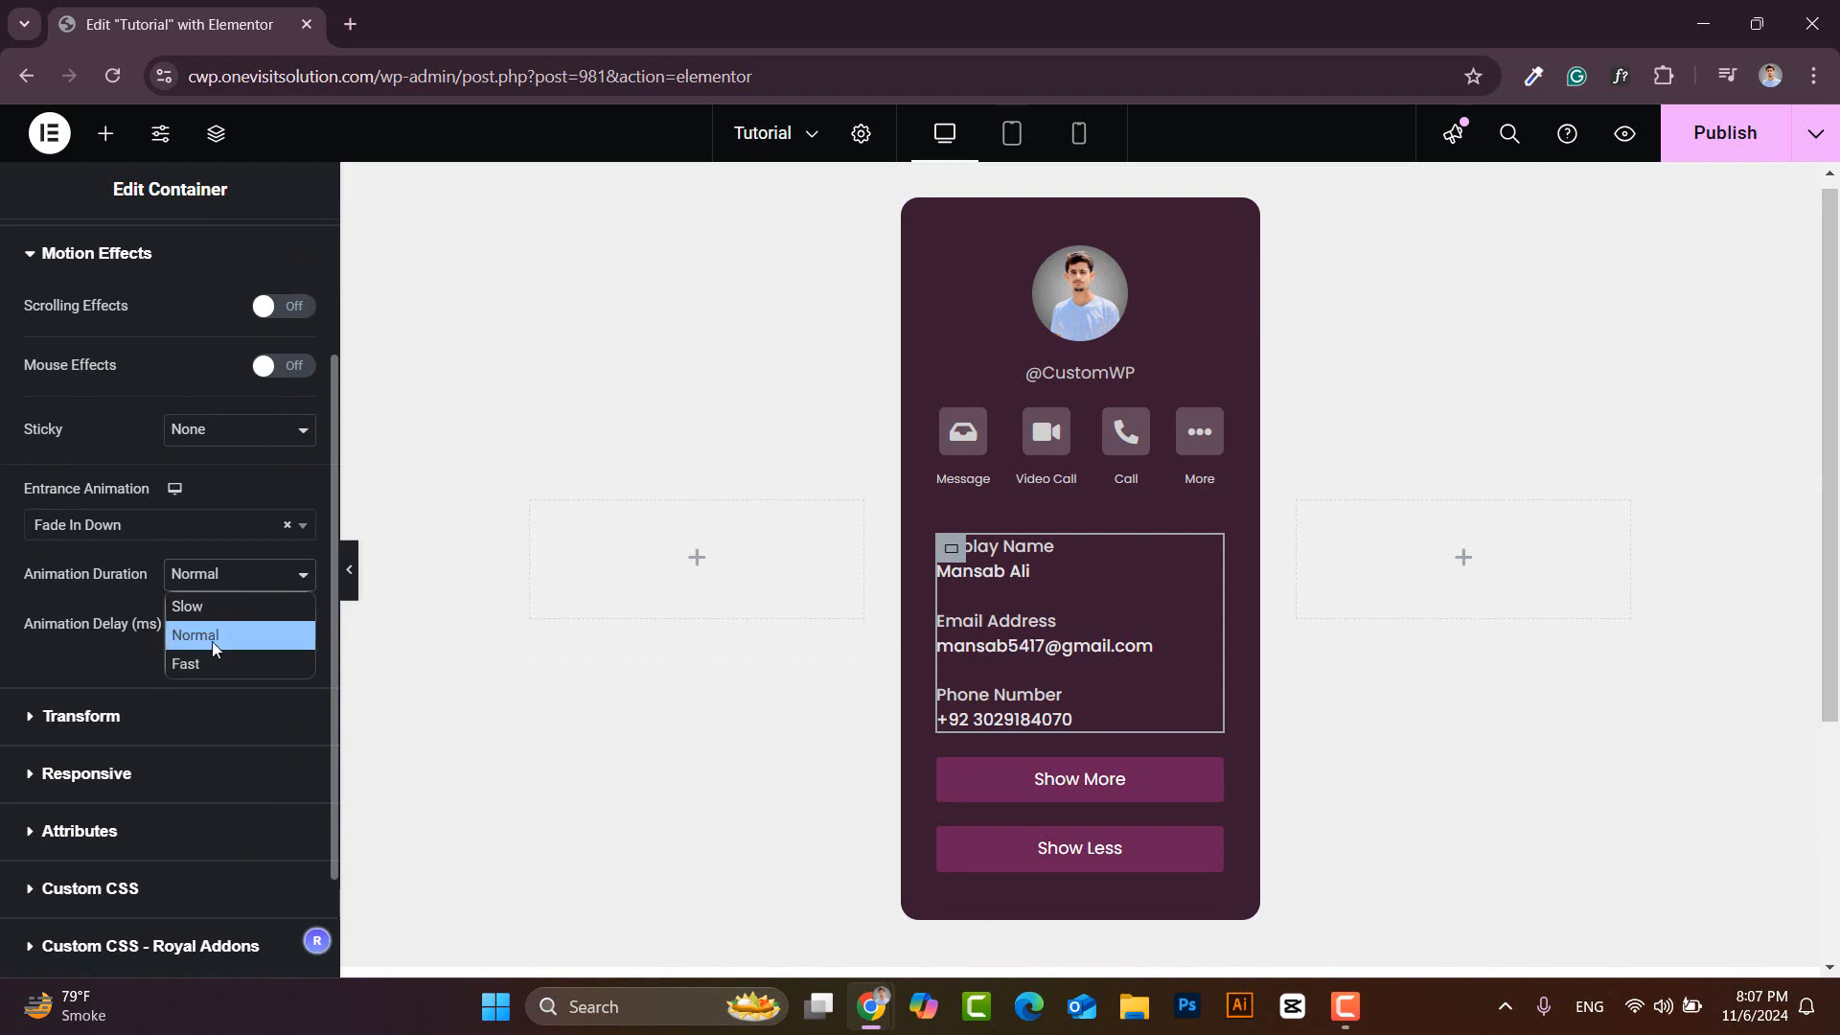
{"action": "left_click", "coordinate": [216, 660]}
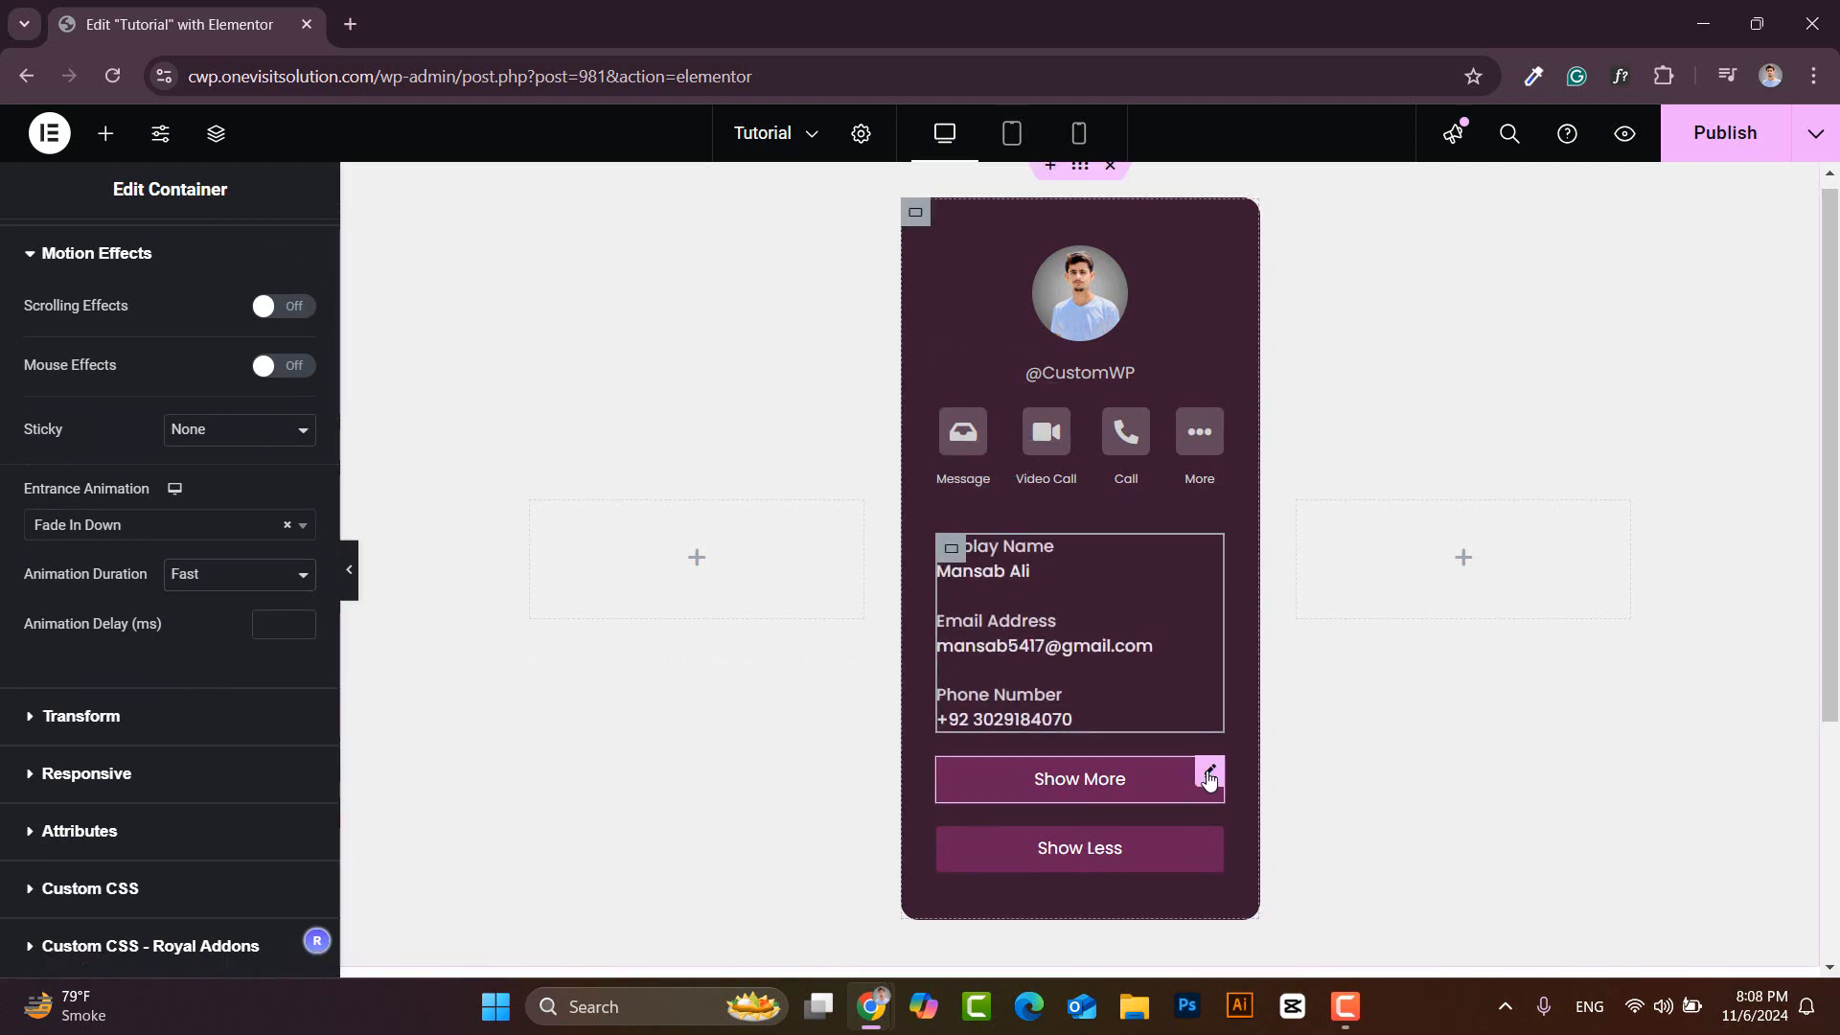
{"action": "left_click", "coordinate": [1204, 772]}
- Set the Show More button's entrance animation to Fade In
{"action": "left_click", "coordinate": [277, 255]}
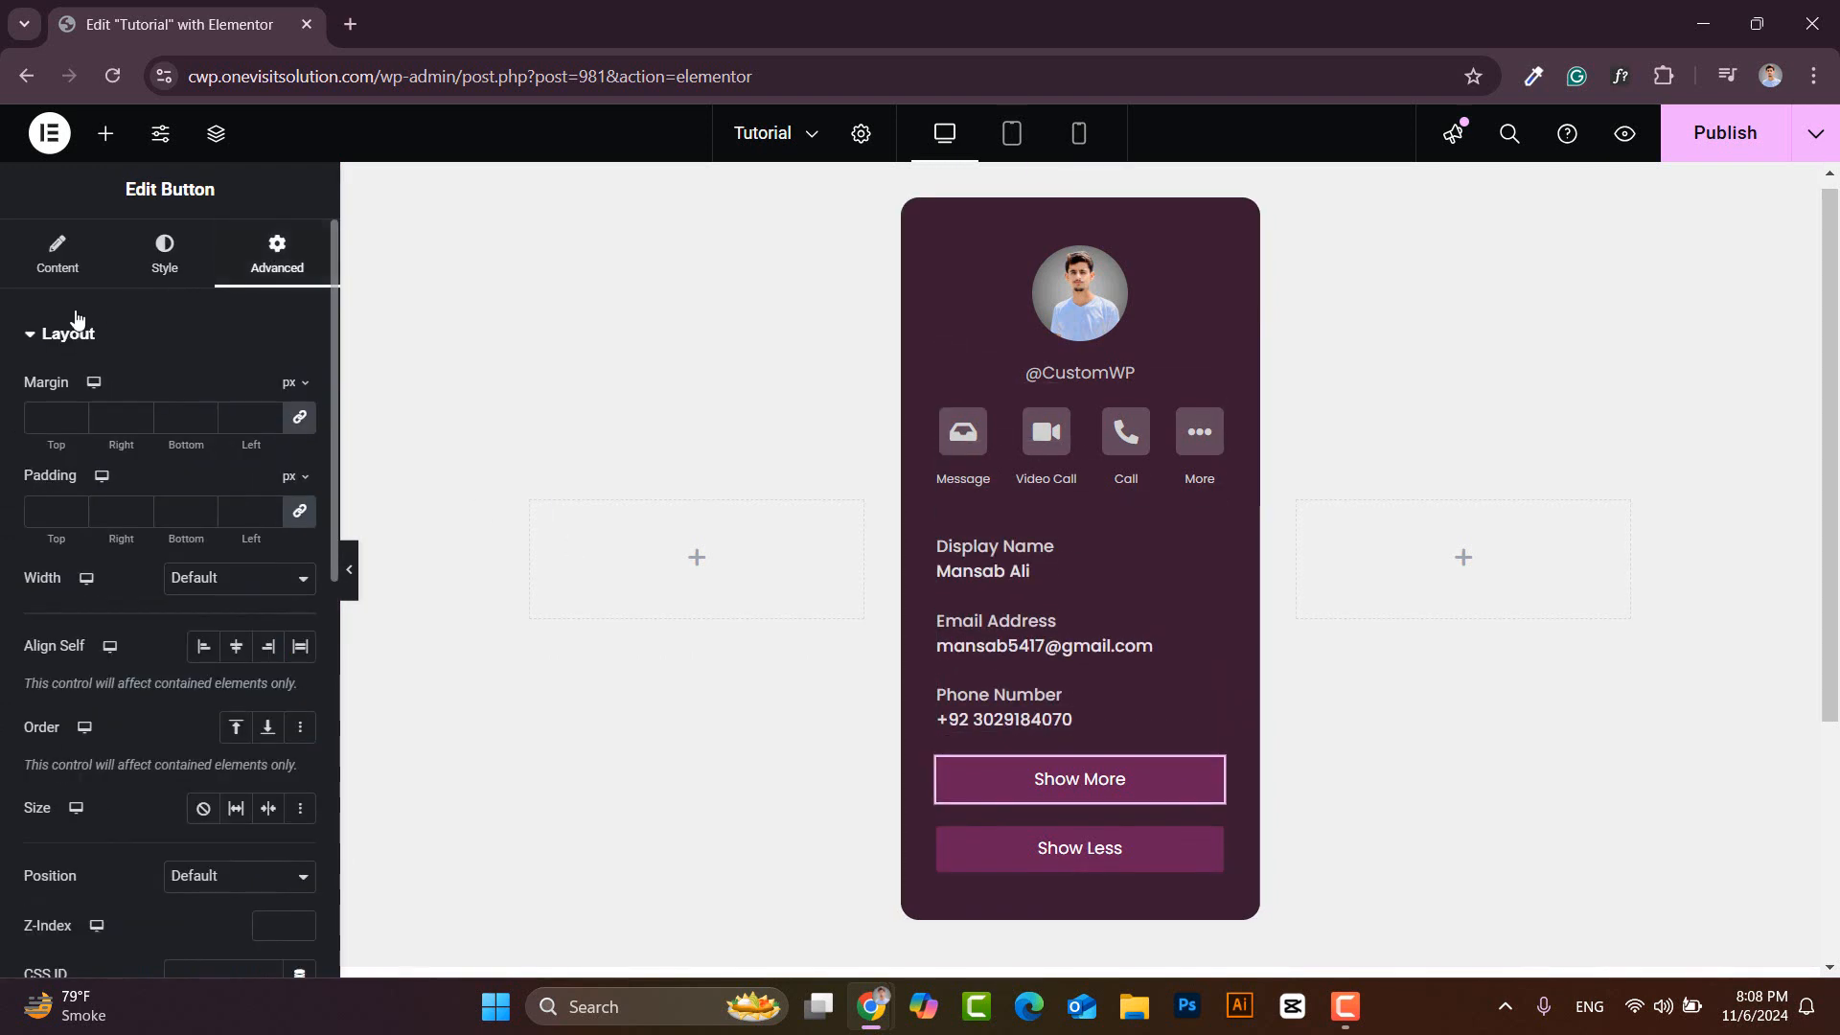
{"action": "left_click", "coordinate": [24, 343]}
{"action": "left_click", "coordinate": [35, 395]}
{"action": "left_click", "coordinate": [126, 524]}
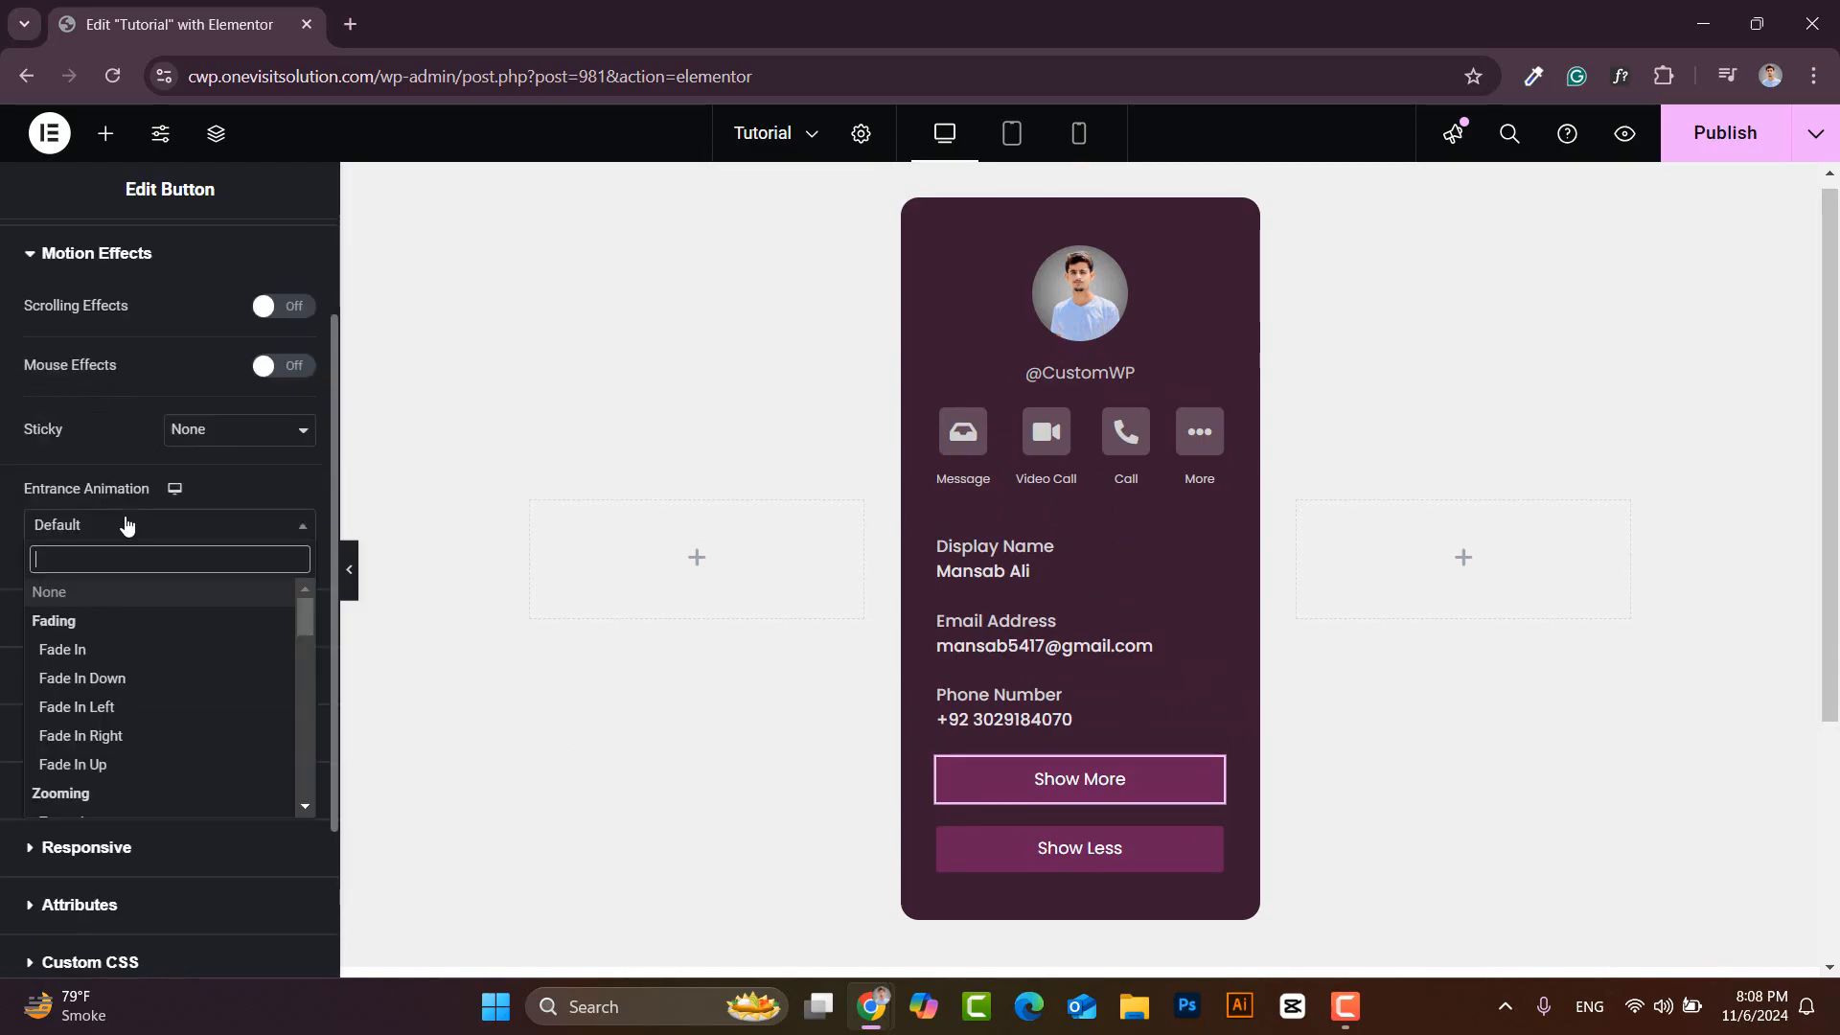
{"action": "left_click", "coordinate": [91, 651]}
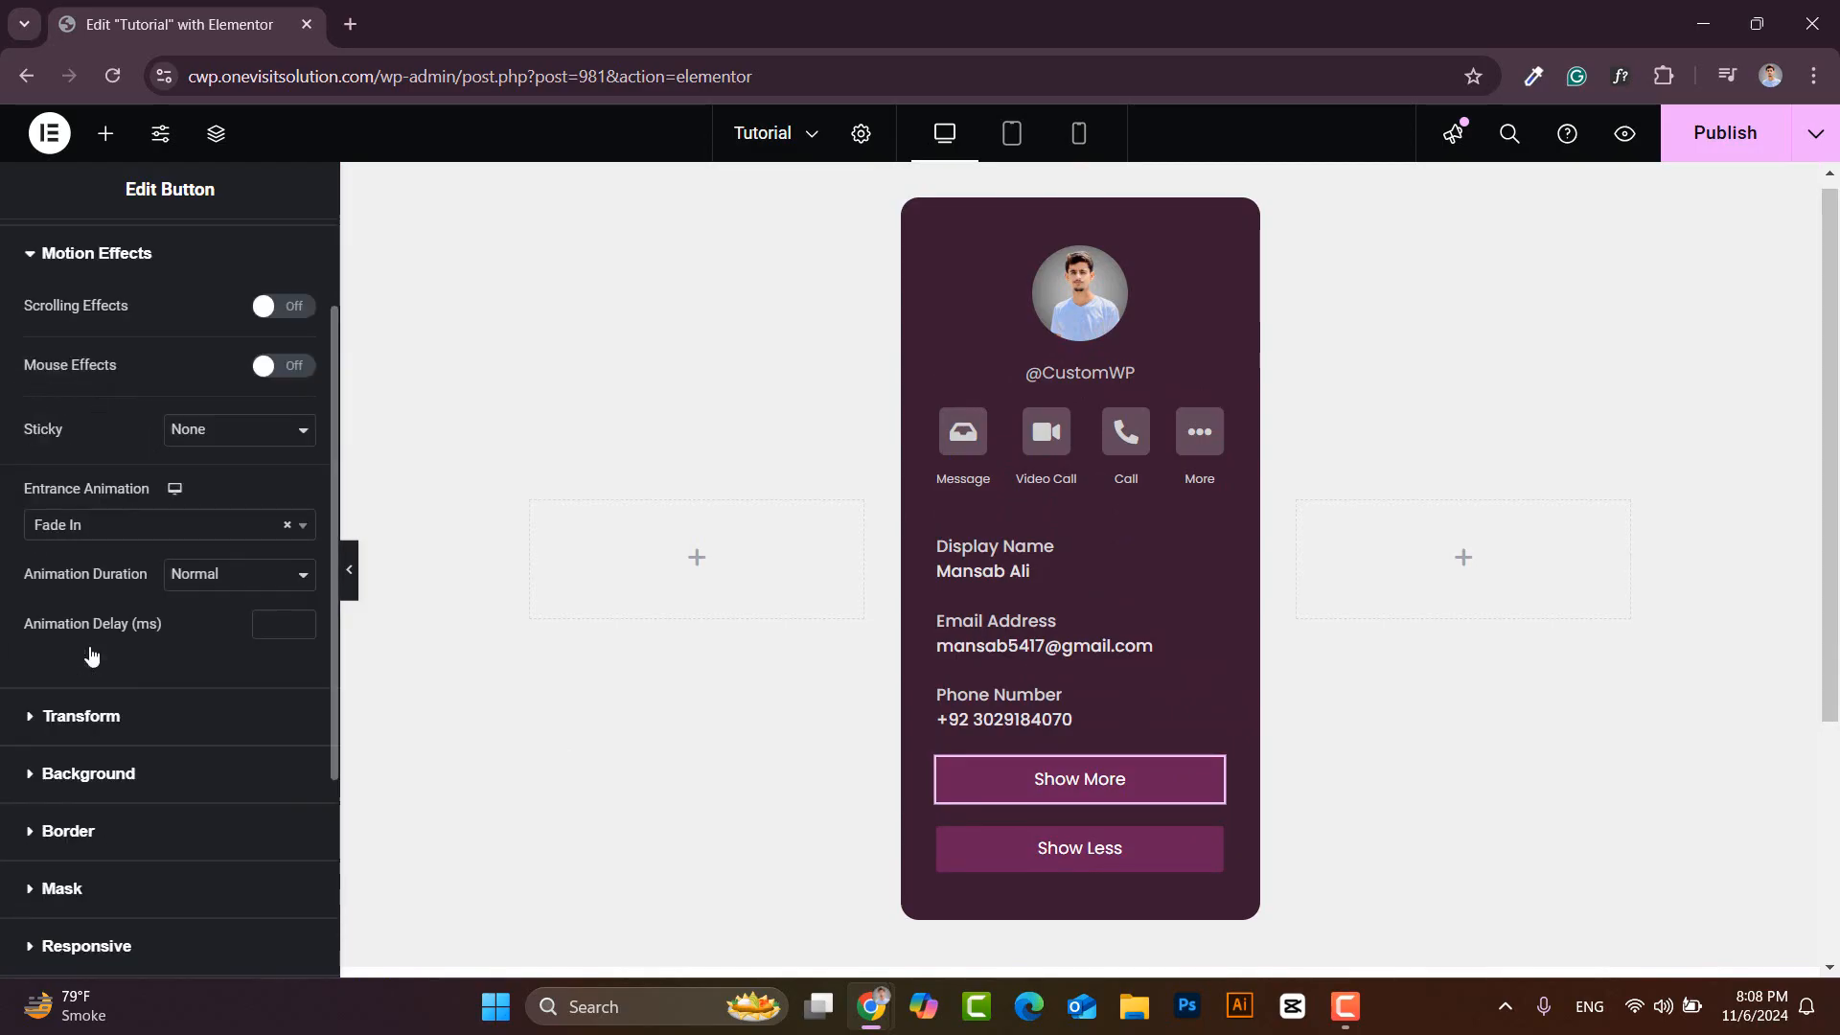
- Give the Show Less button a Fade In entrance, Slow duration and 700 ms animation delay
{"action": "left_click", "coordinate": [1210, 843]}
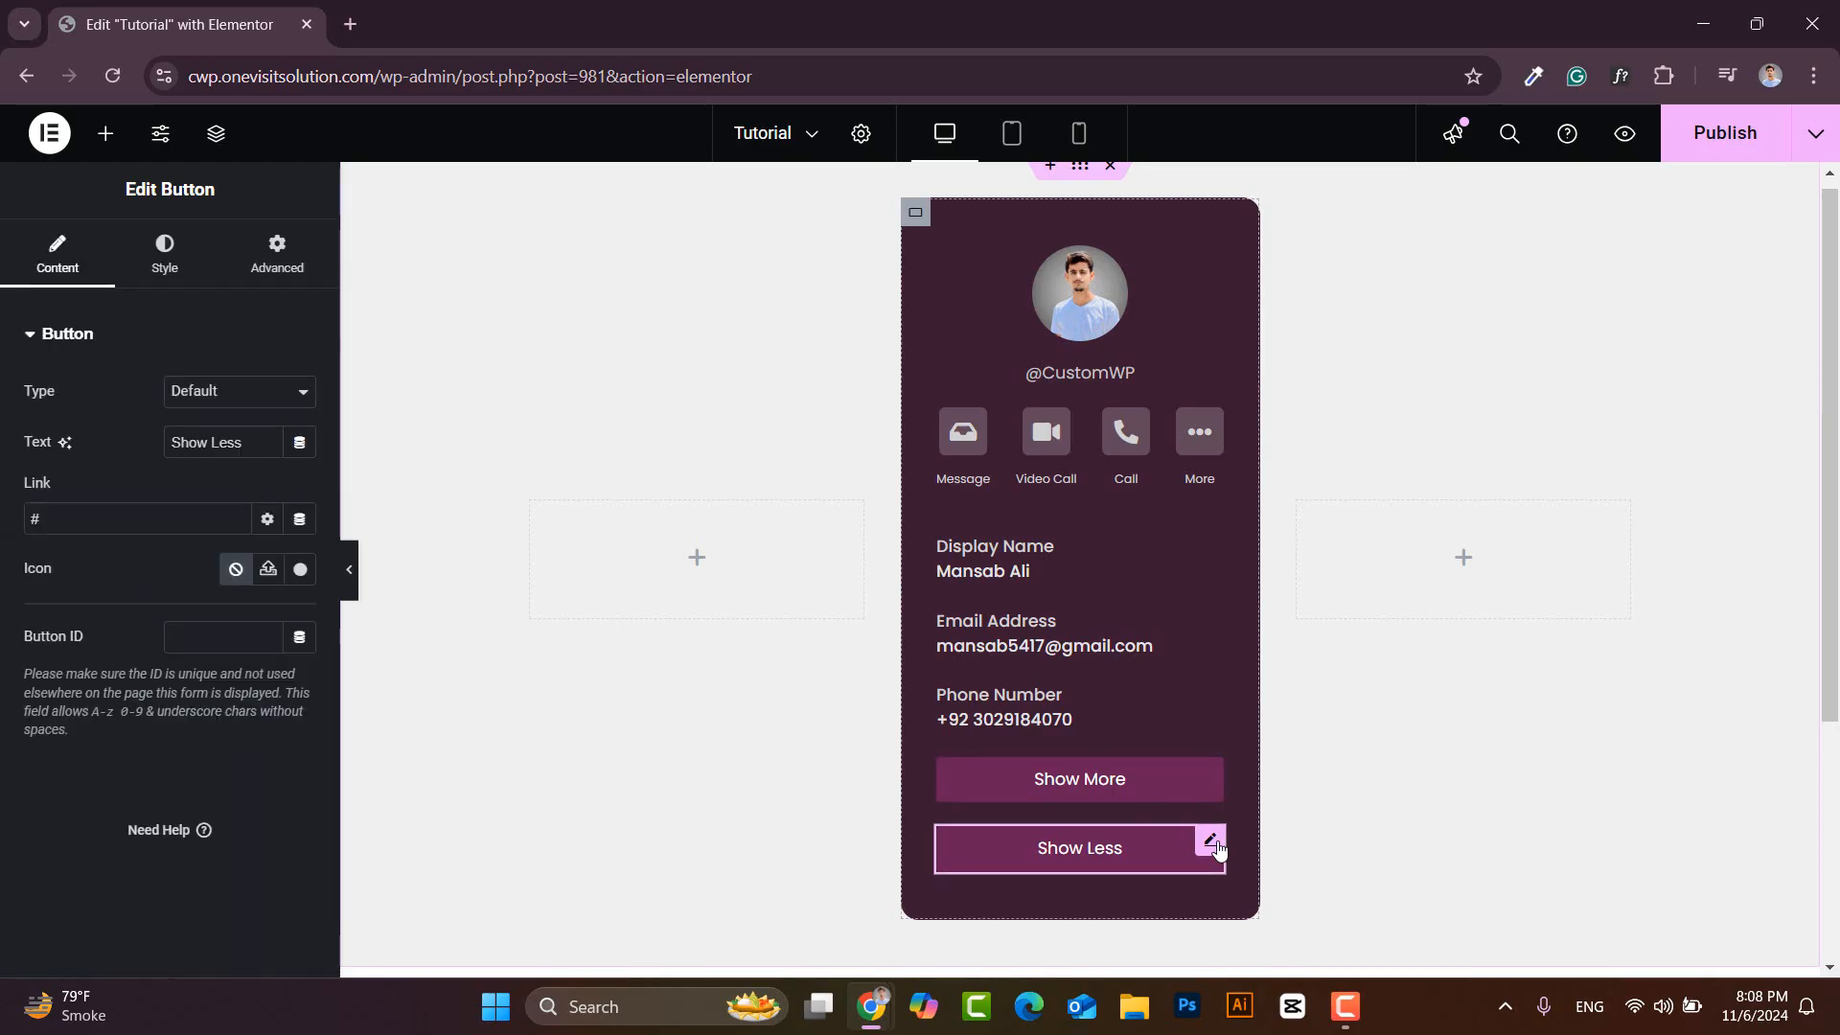
{"action": "left_click", "coordinate": [277, 251]}
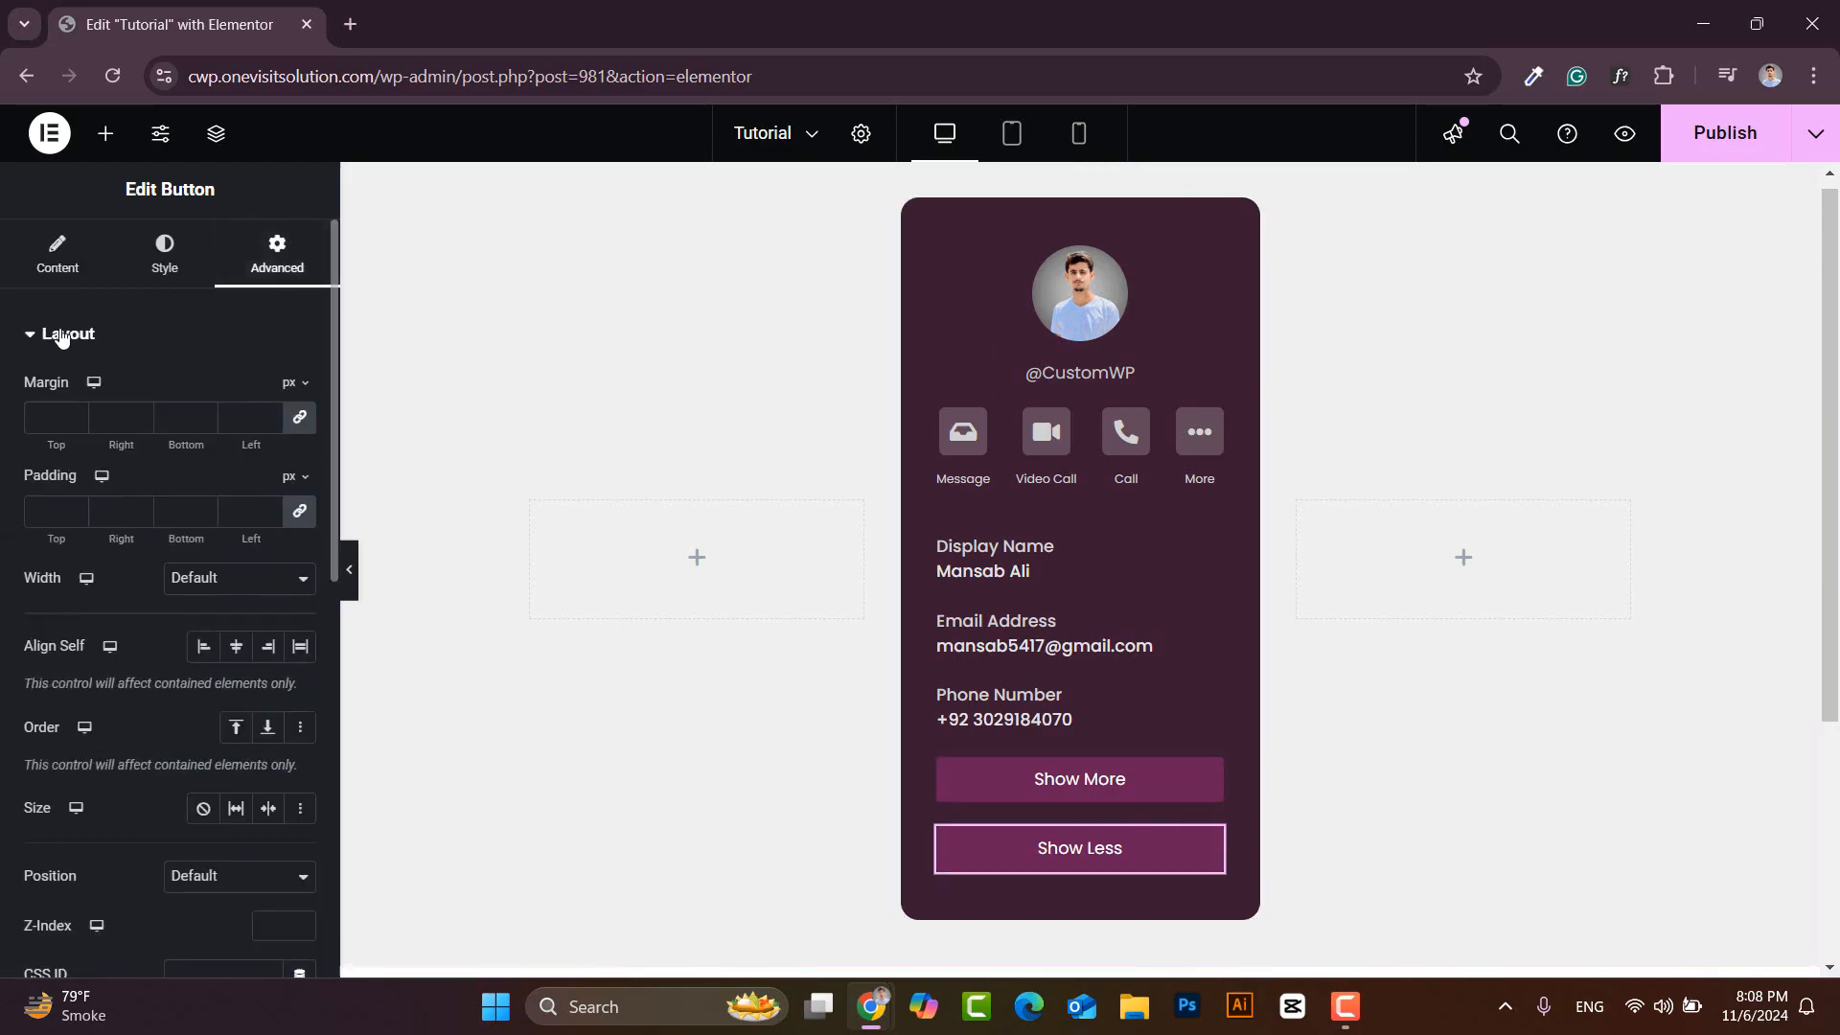
{"action": "left_click", "coordinate": [31, 335]}
{"action": "left_click", "coordinate": [45, 407]}
{"action": "left_click", "coordinate": [172, 525]}
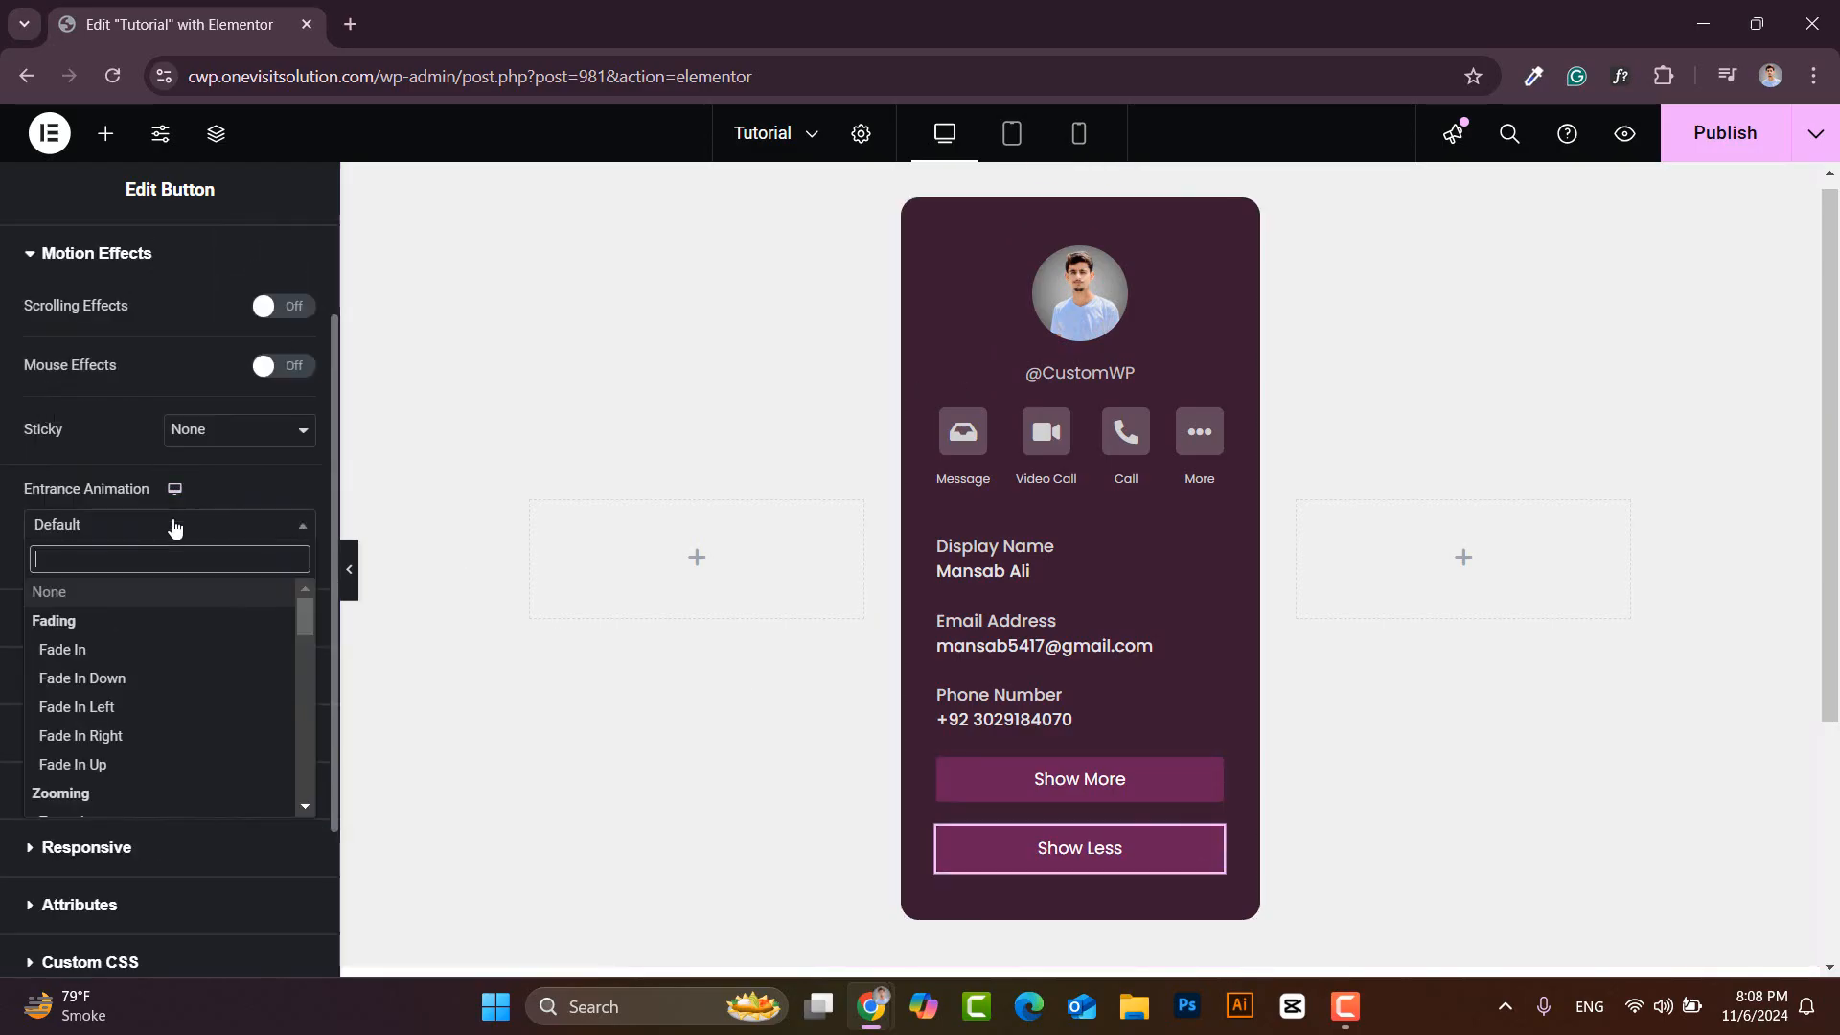
{"action": "left_click", "coordinate": [103, 652]}
{"action": "left_click", "coordinate": [206, 574]}
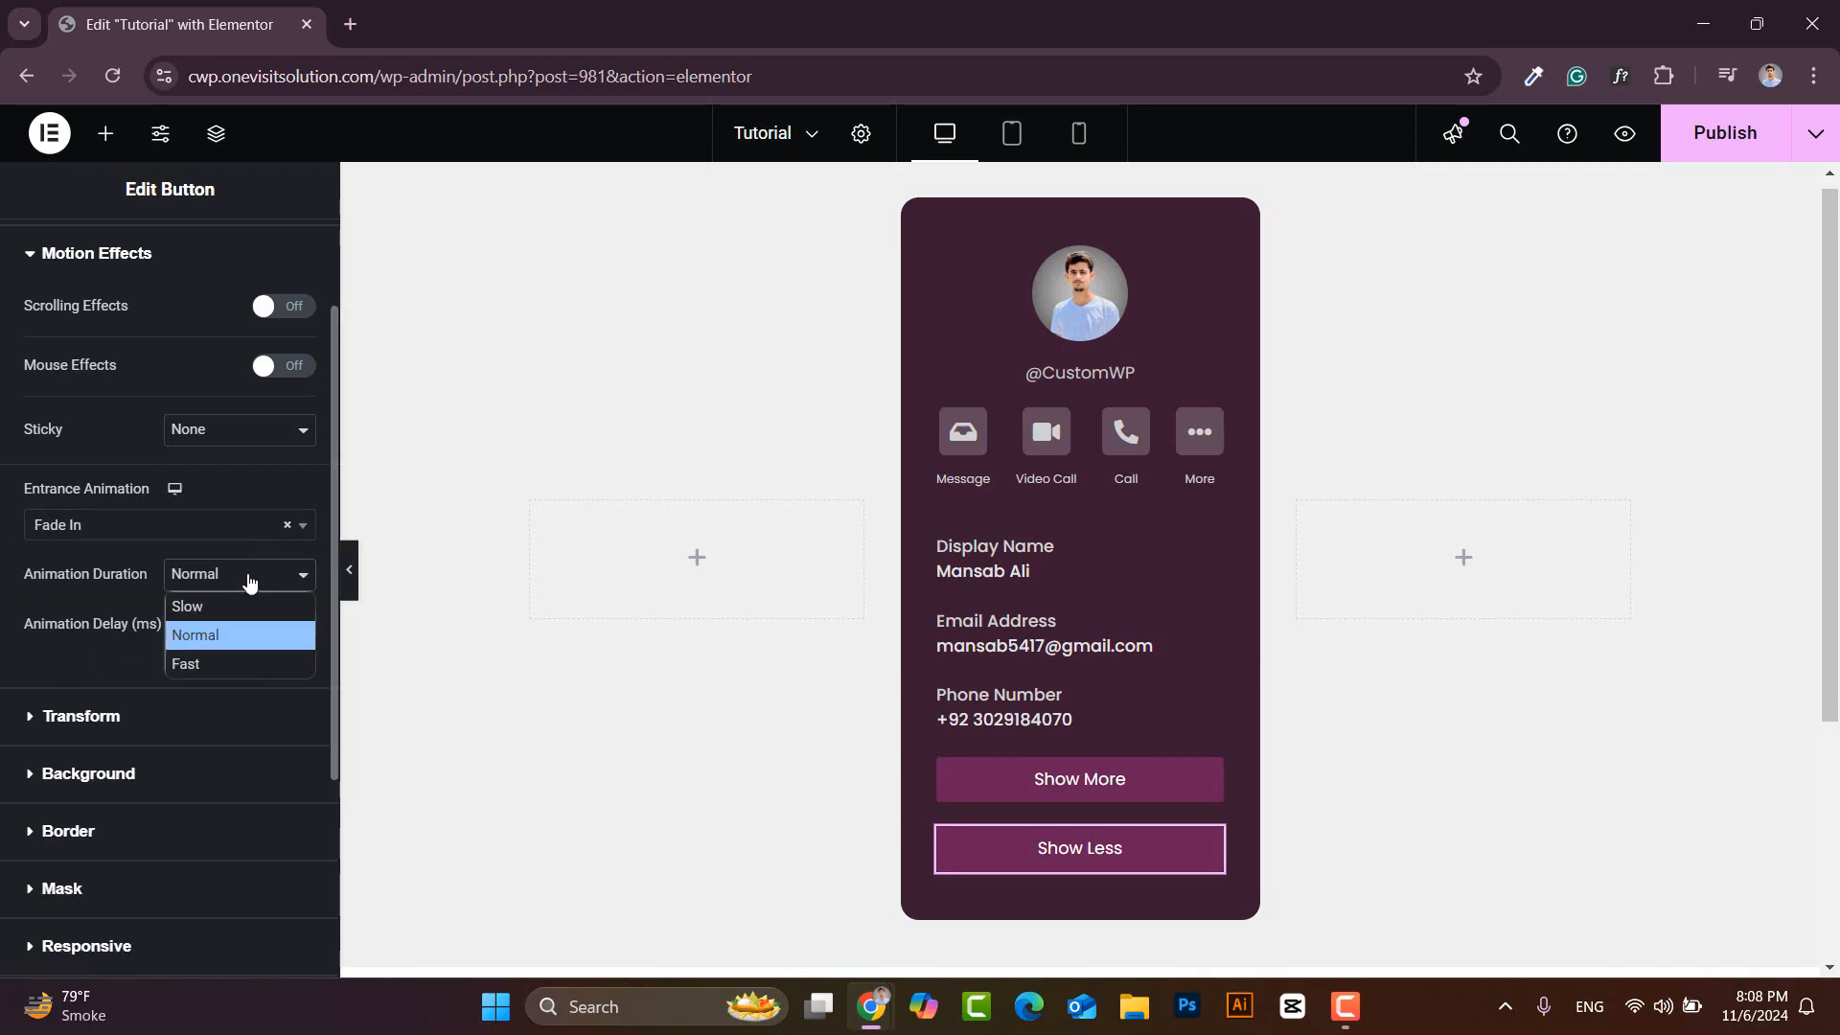
{"action": "left_click", "coordinate": [207, 610]}
{"action": "left_click", "coordinate": [268, 624]}
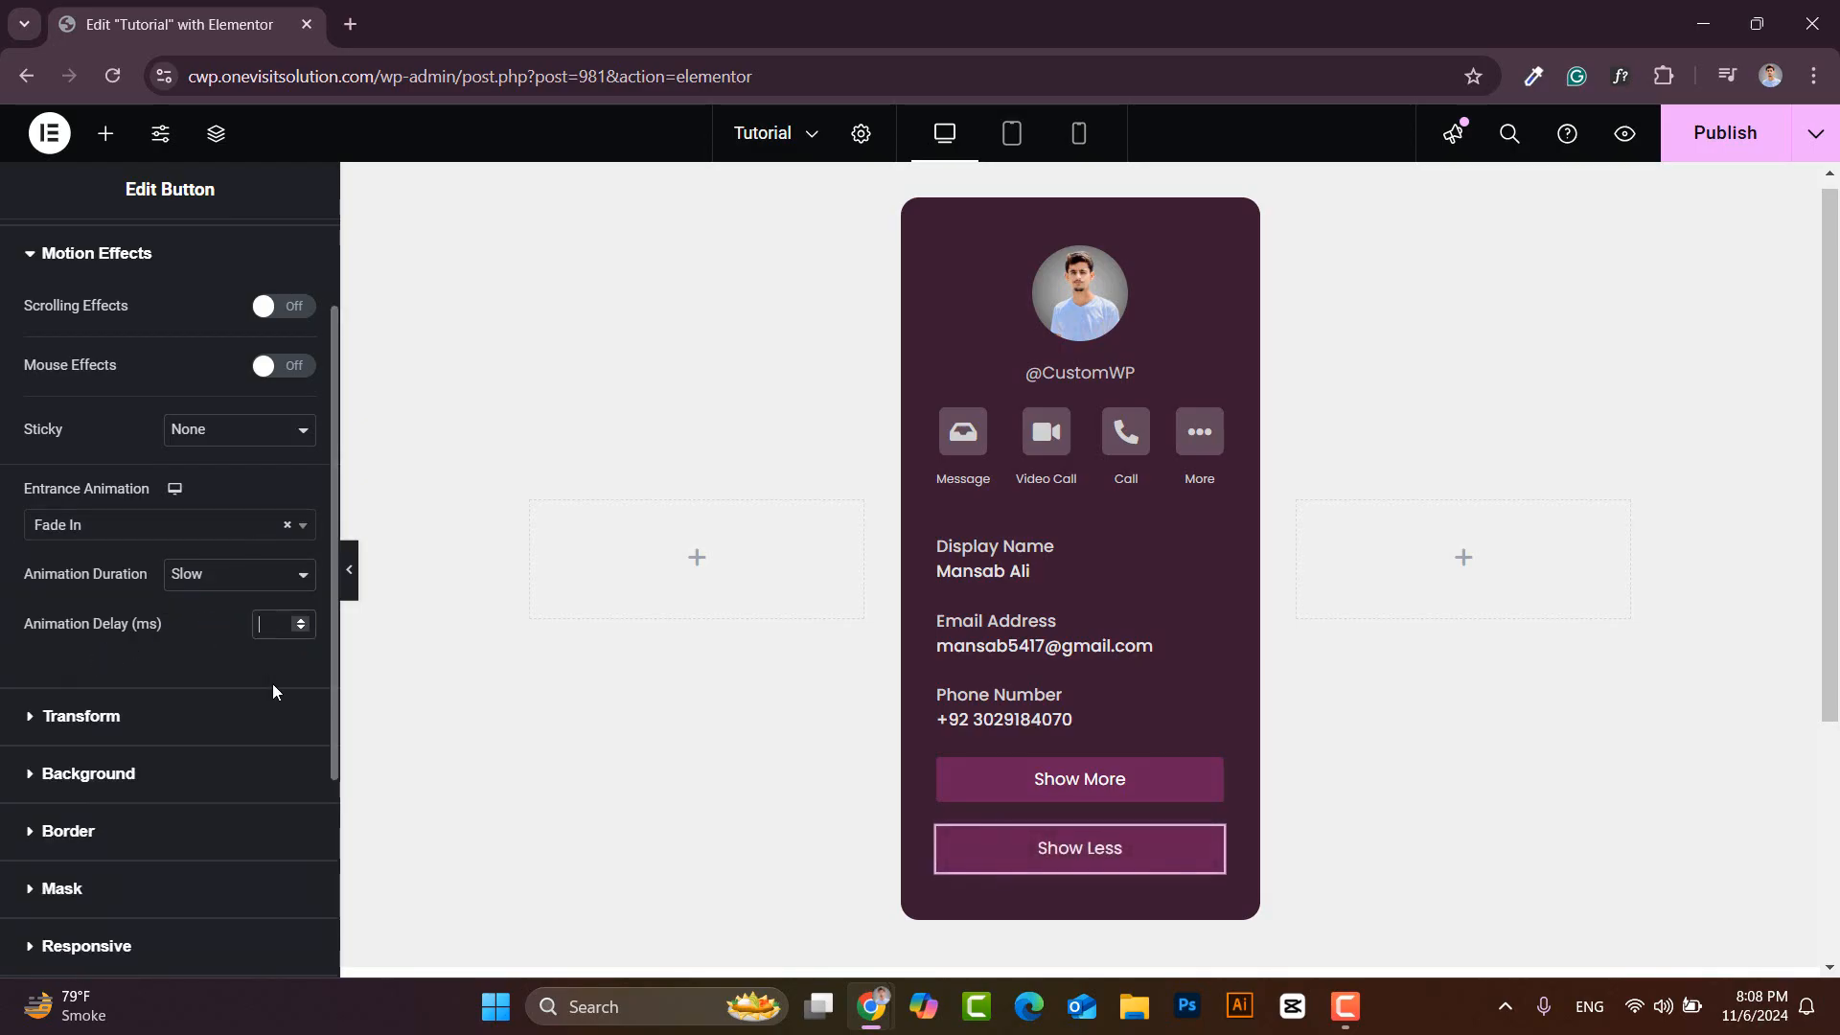
{"action": "type", "text": "700"}
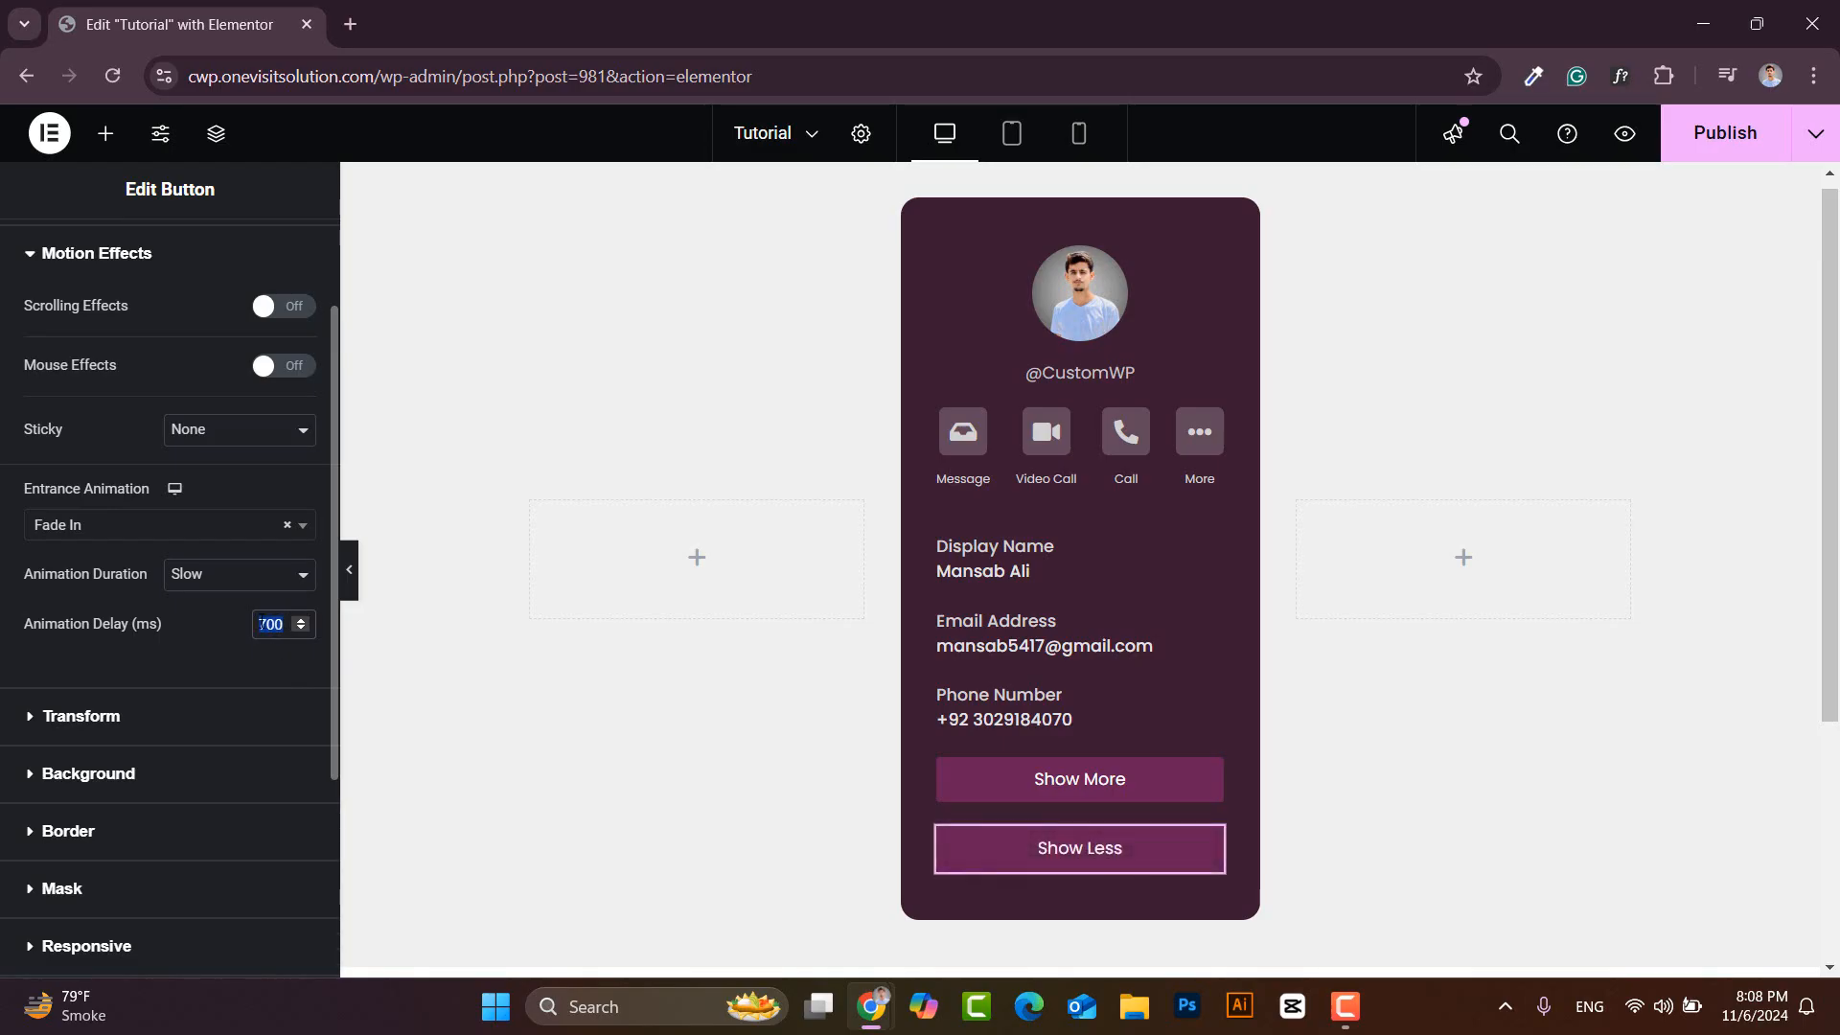
- Add the CSS class 'profile-card' to the whole profile card container
{"action": "left_click", "coordinate": [916, 215]}
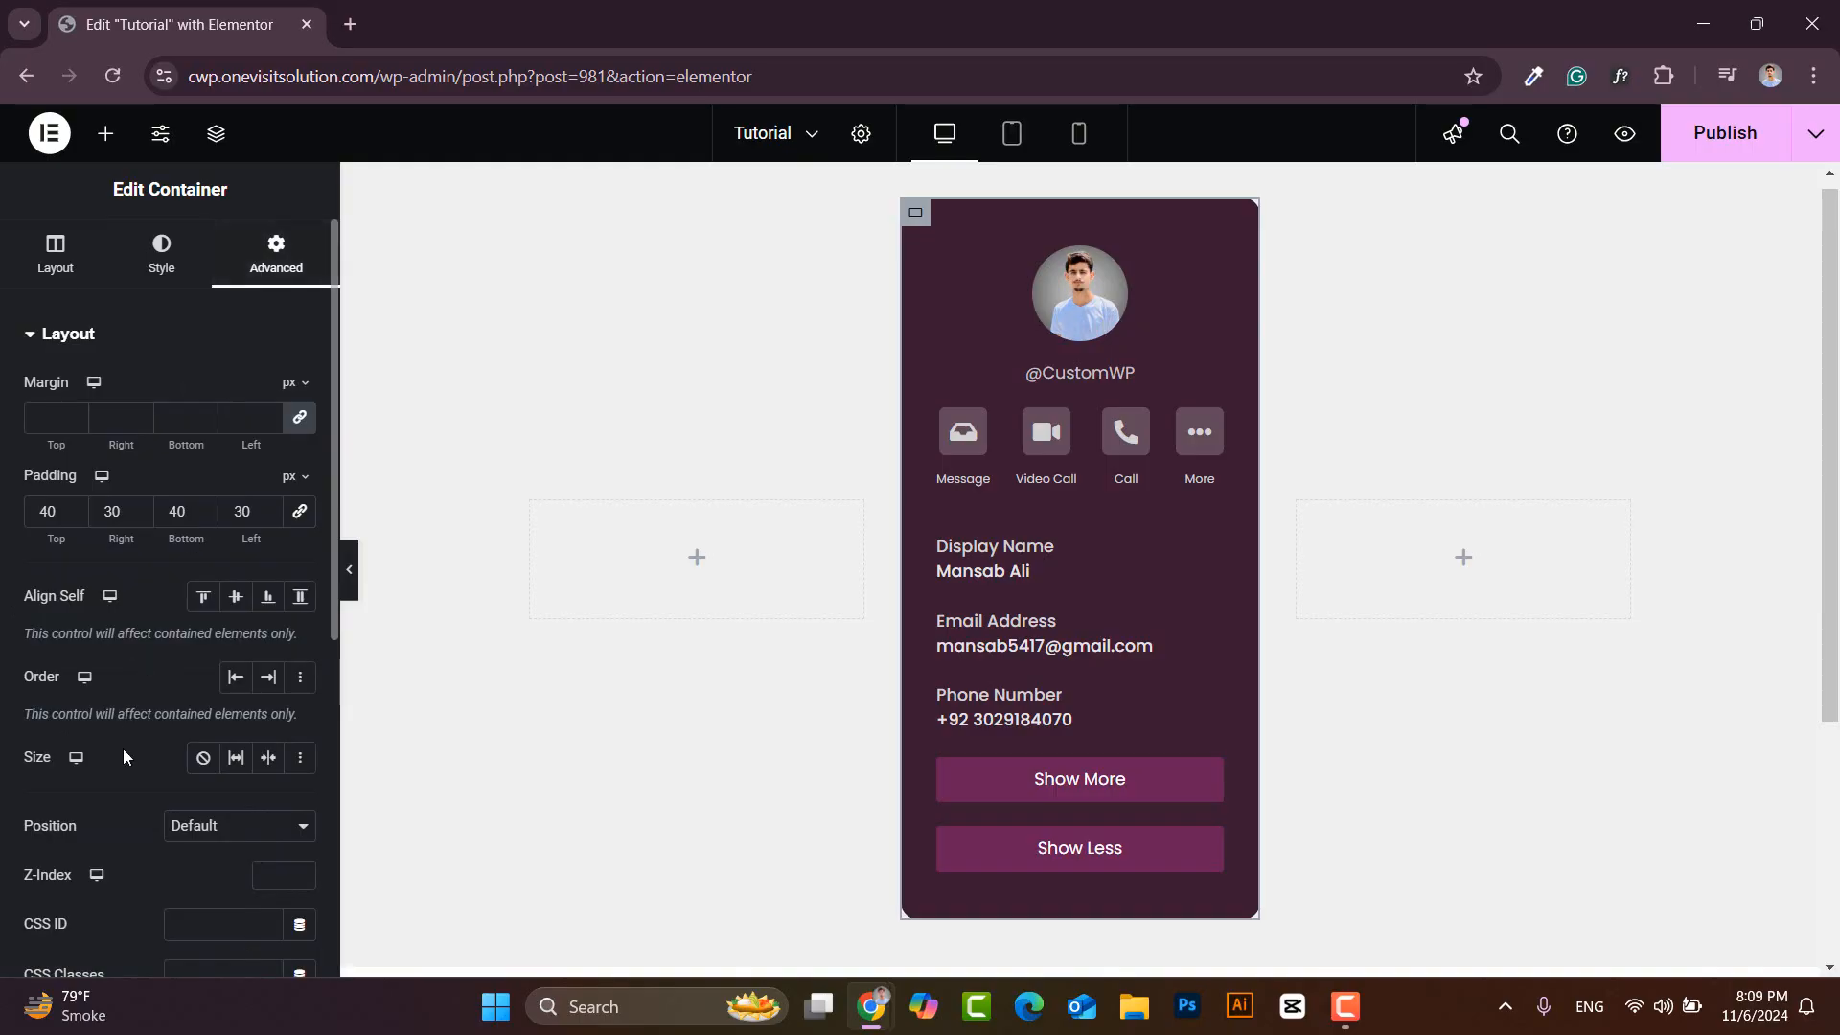
{"action": "scroll", "coordinate": [123, 749], "scroll_direction": "down", "scroll_amount": 3}
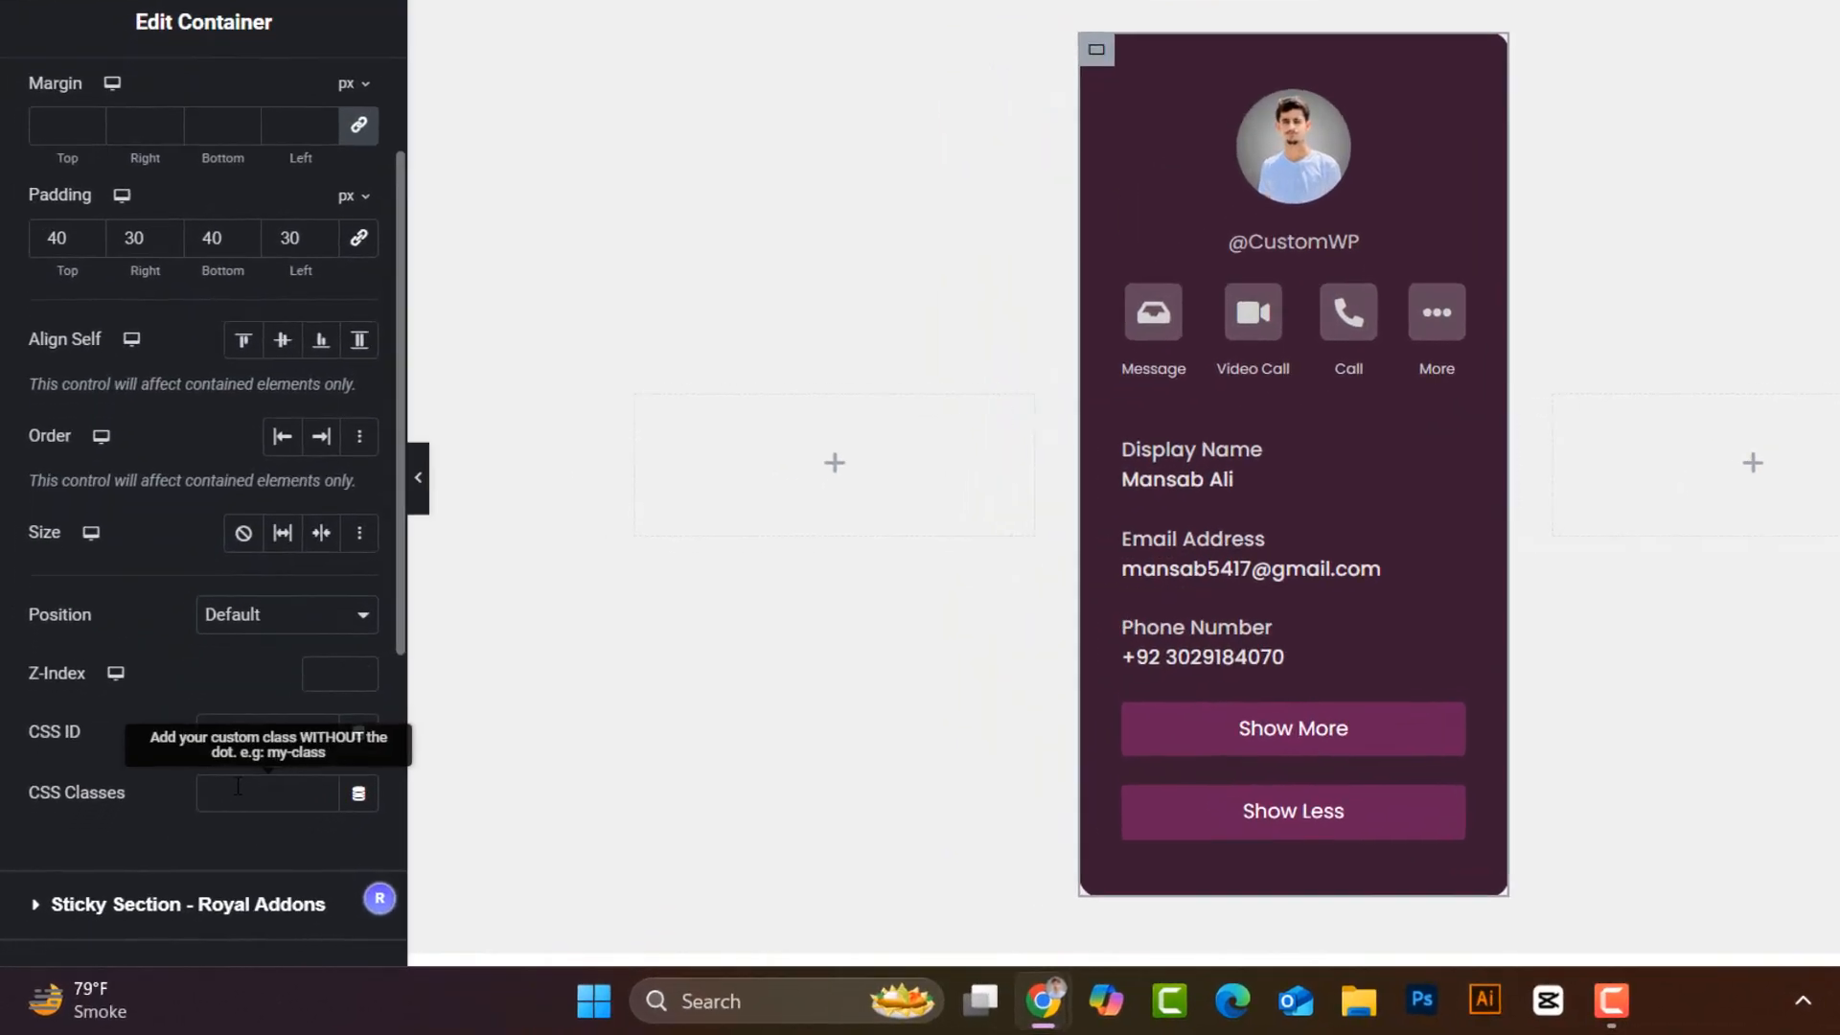
{"action": "left_click", "coordinate": [238, 791]}
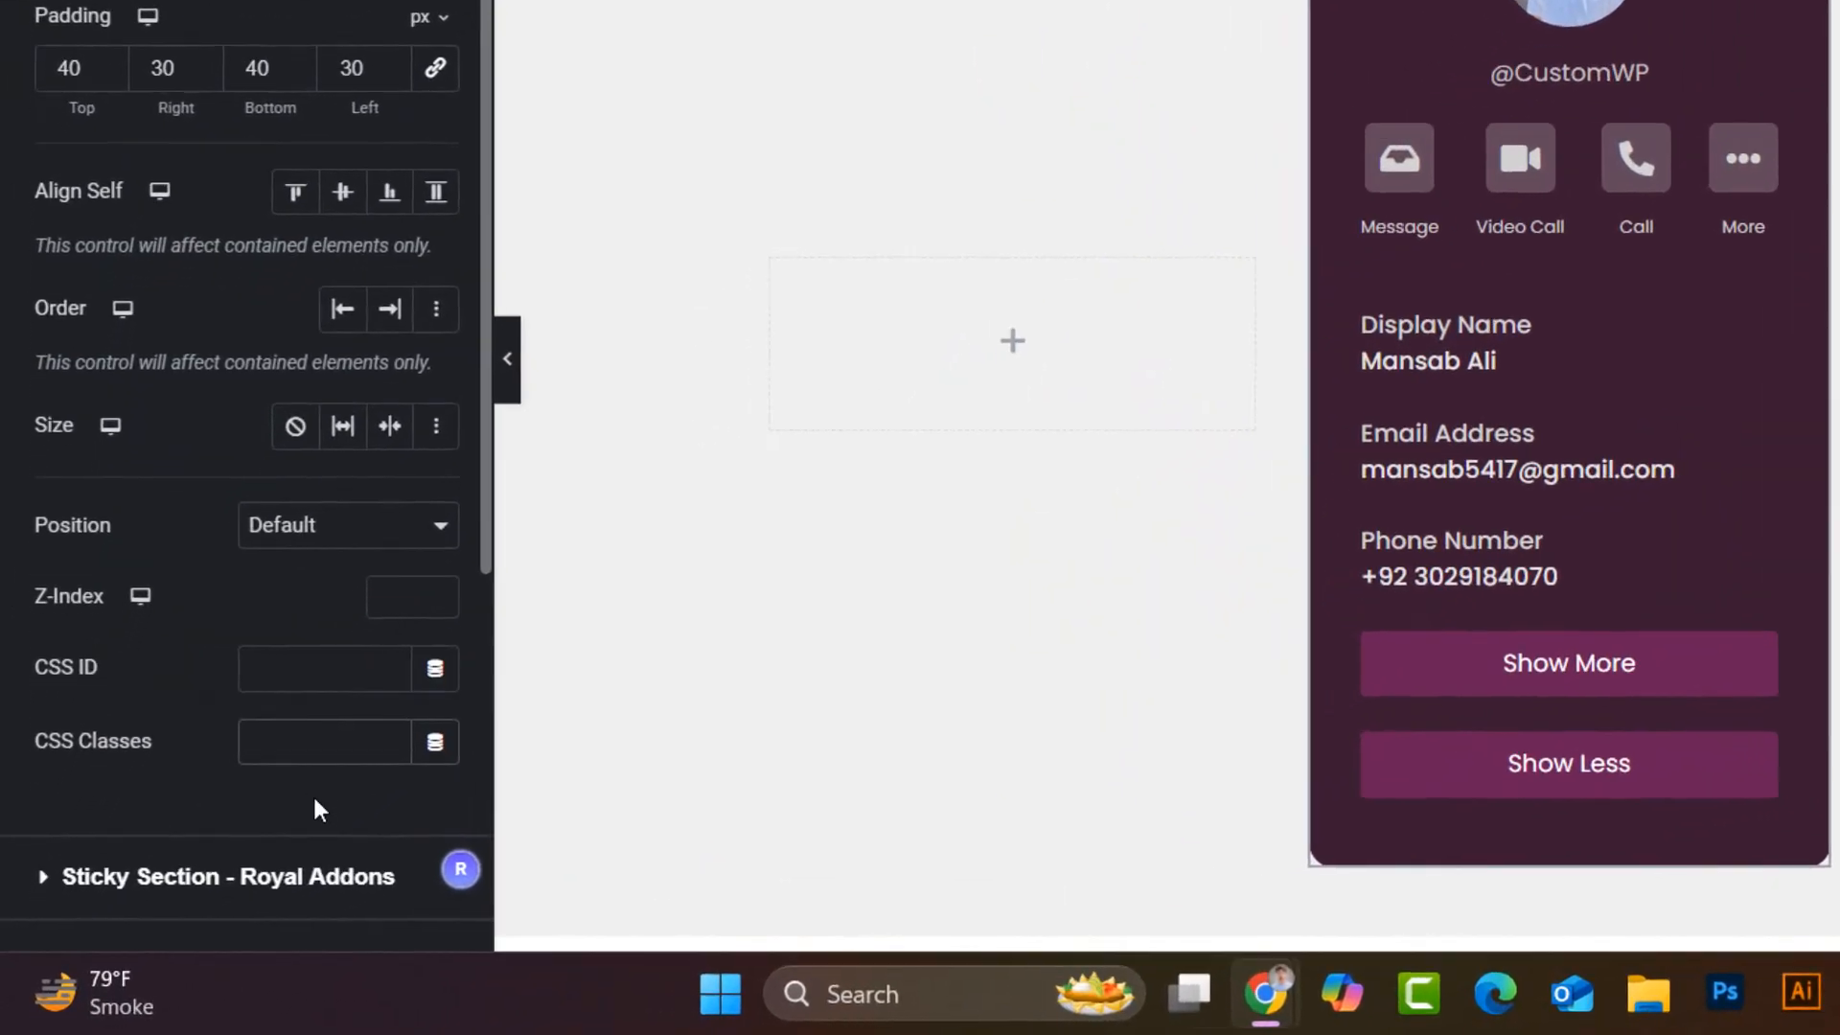
{"action": "type", "text": "profile-card"}
{"action": "left_click_drag", "start_coordinate": [292, 794], "coordinate": [241, 752]}
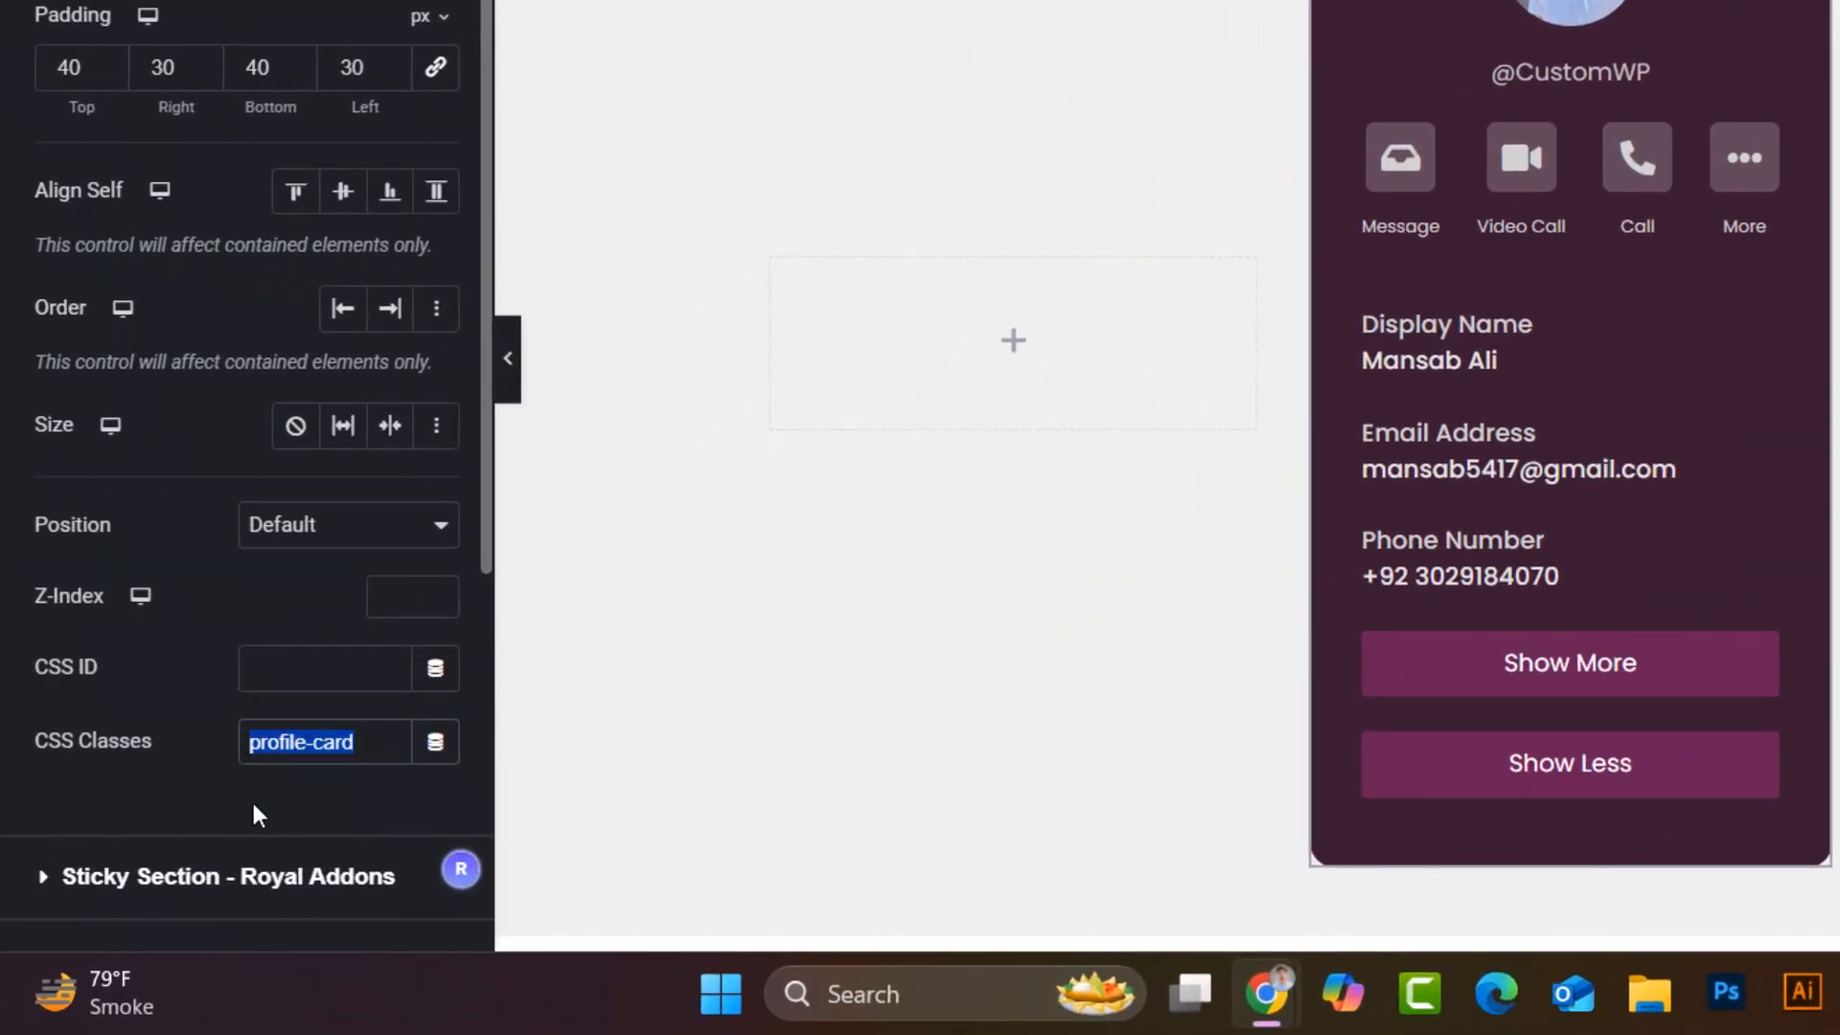
{"action": "left_click", "coordinate": [251, 801]}
- Add the CSS class 'details-area' to the inner contact-details container
{"action": "left_click", "coordinate": [1372, 326]}
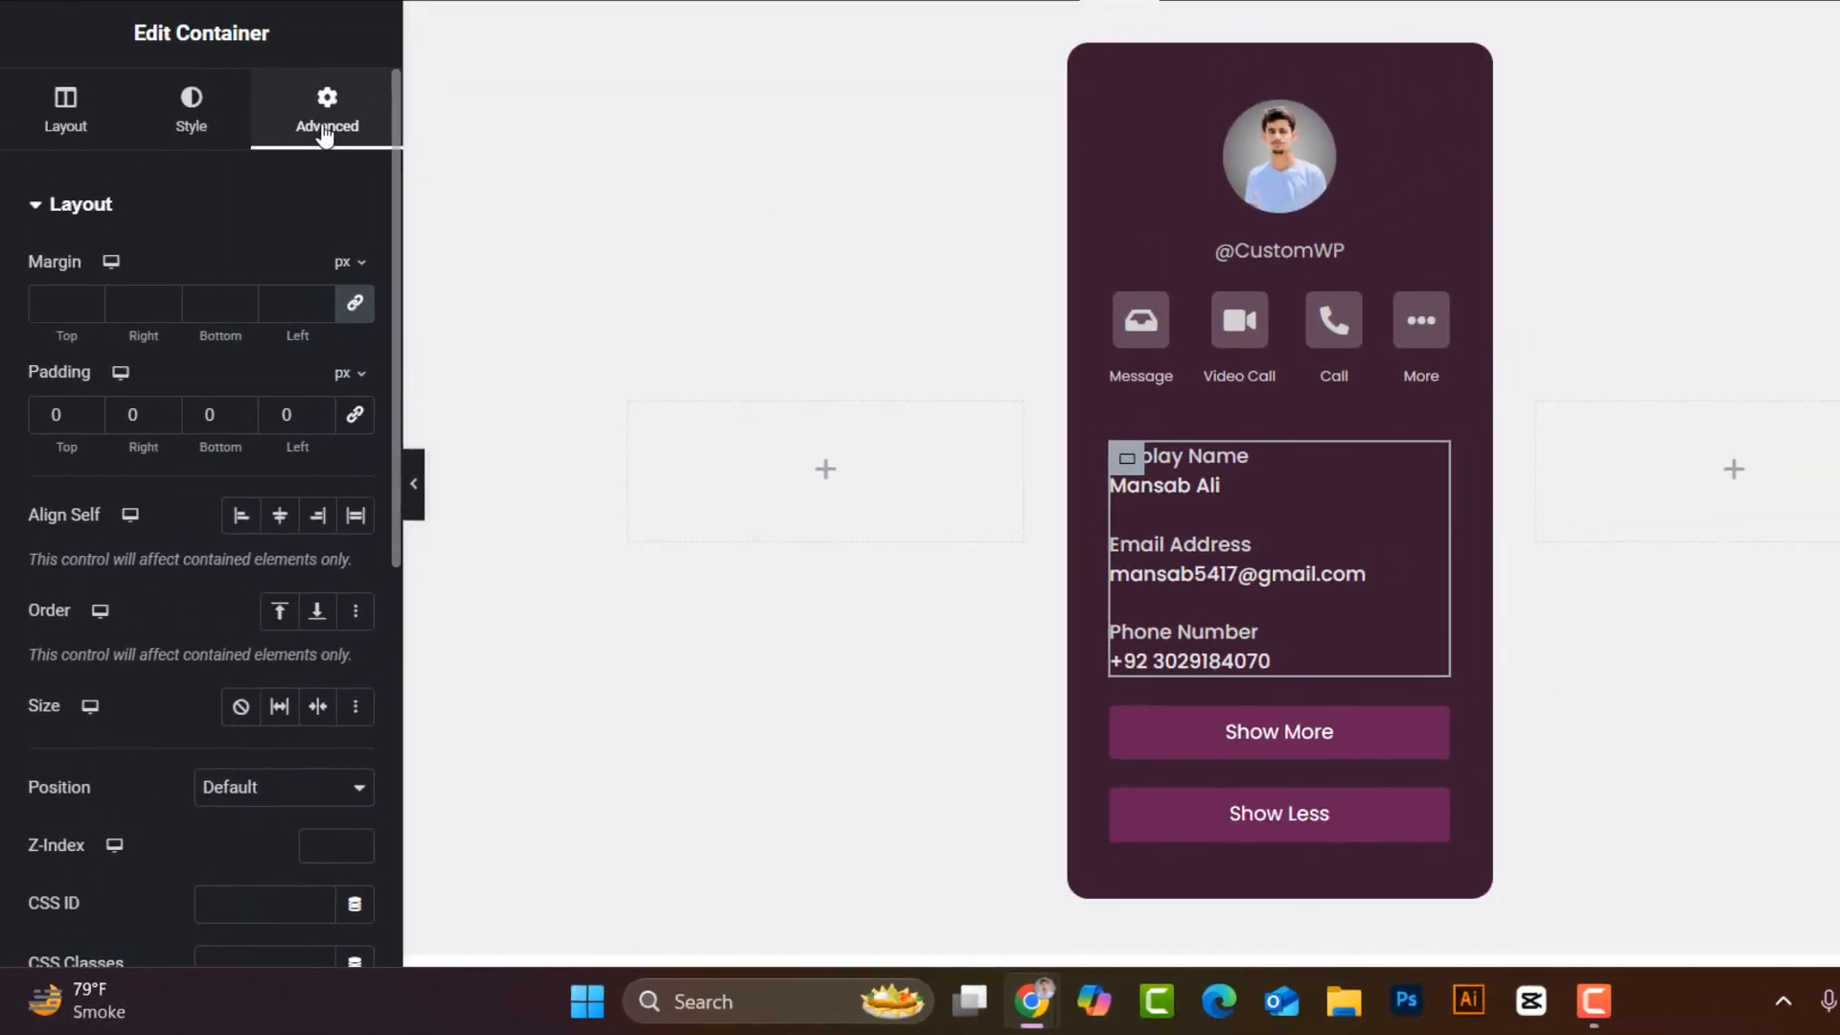
{"action": "scroll", "coordinate": [187, 815], "scroll_direction": "down", "scroll_amount": 3}
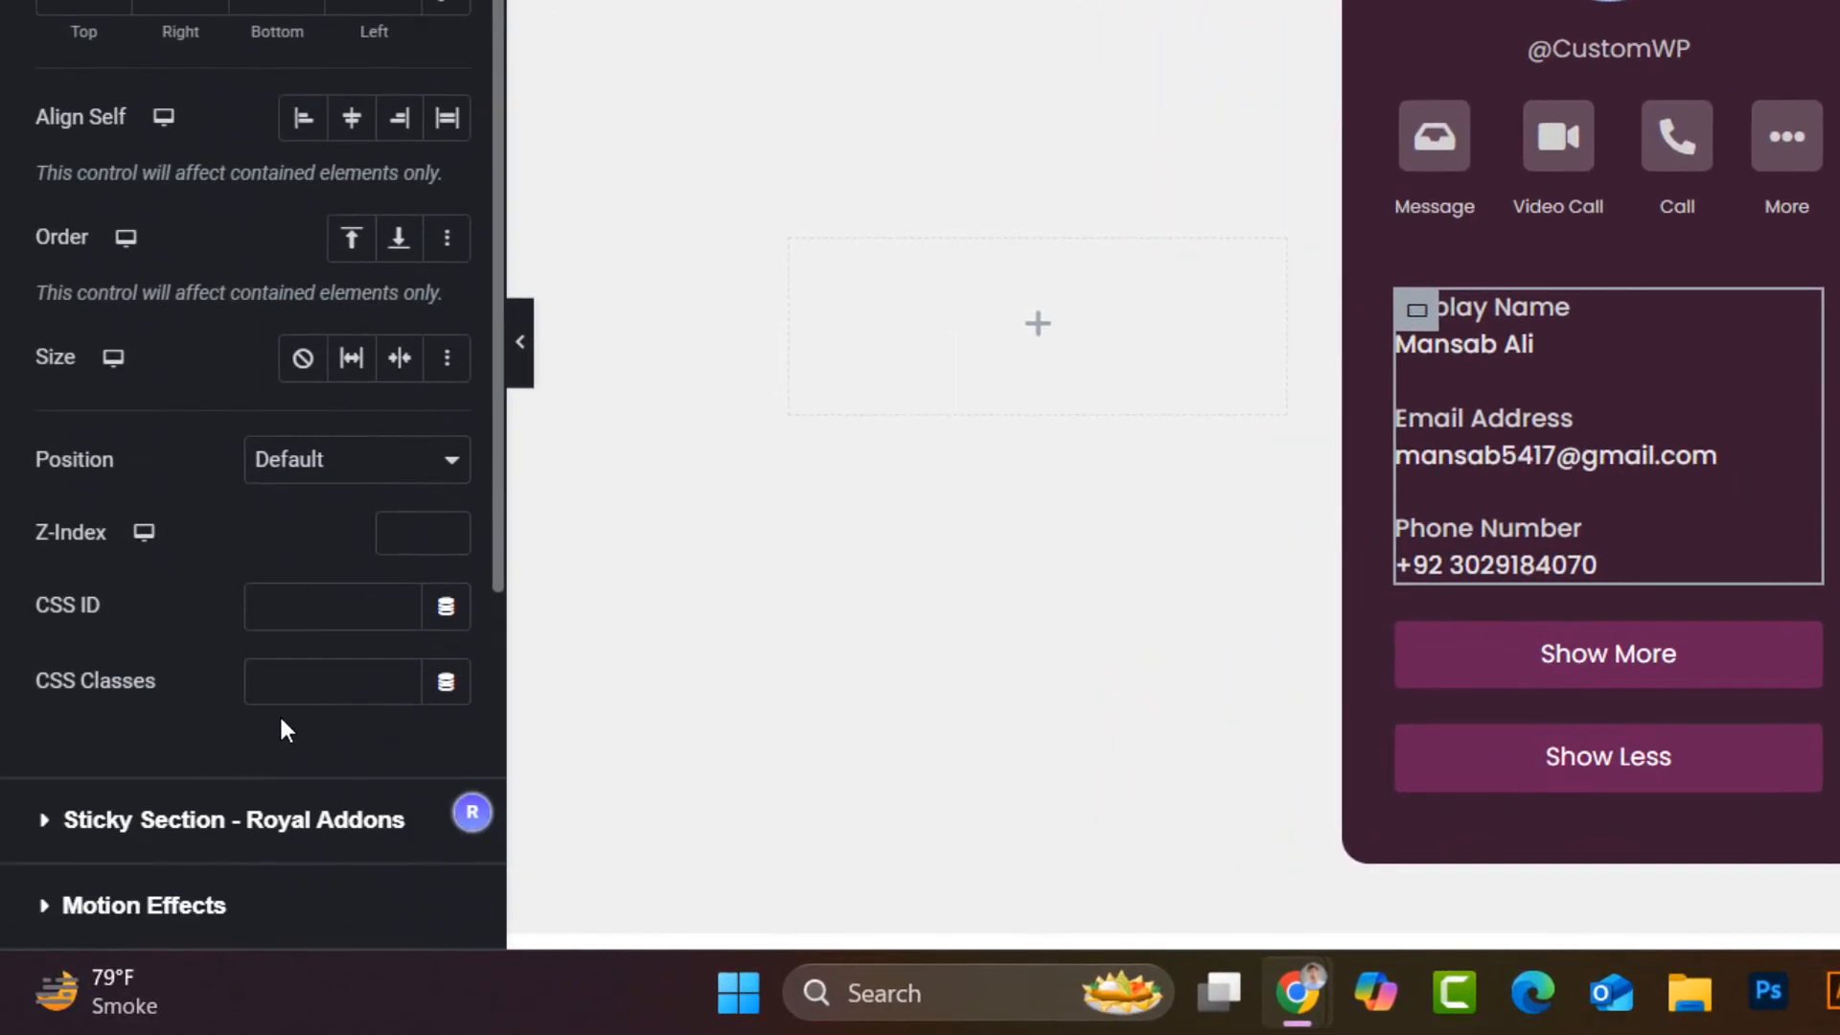
{"action": "left_click", "coordinate": [286, 688]}
{"action": "type", "text": "details-area"}
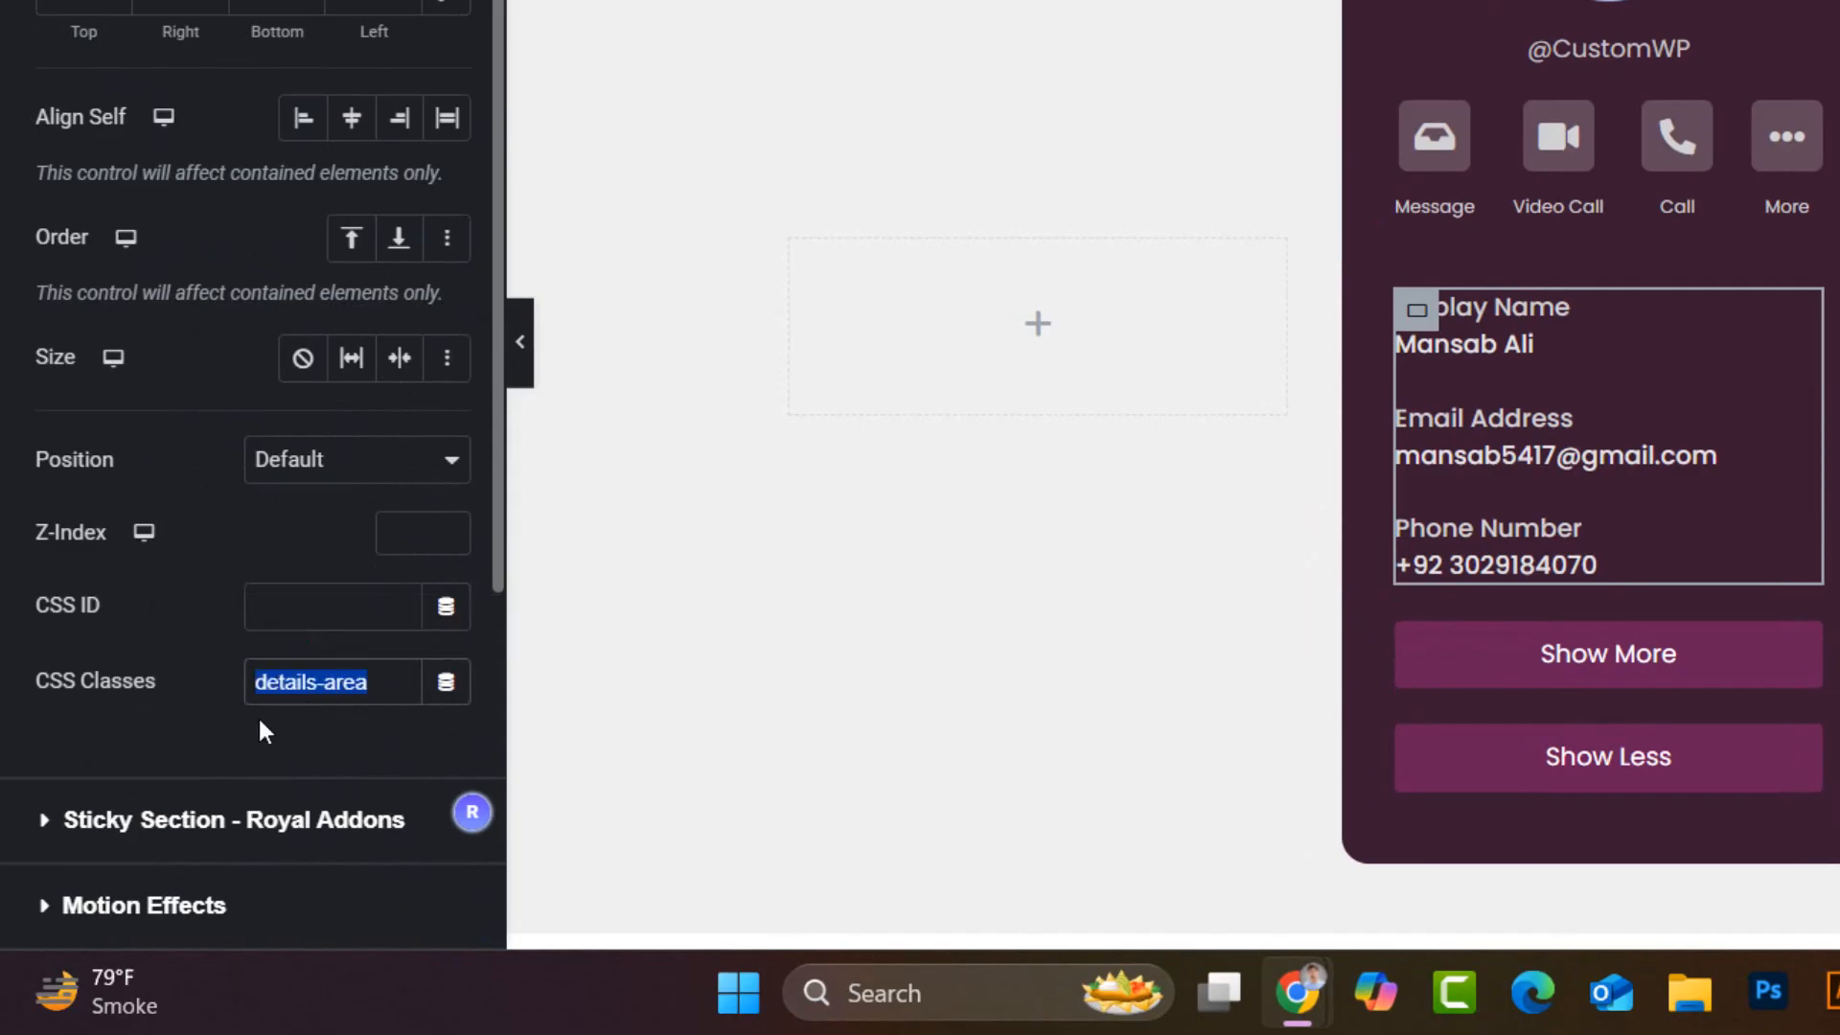
{"action": "left_click", "coordinate": [1796, 634]}
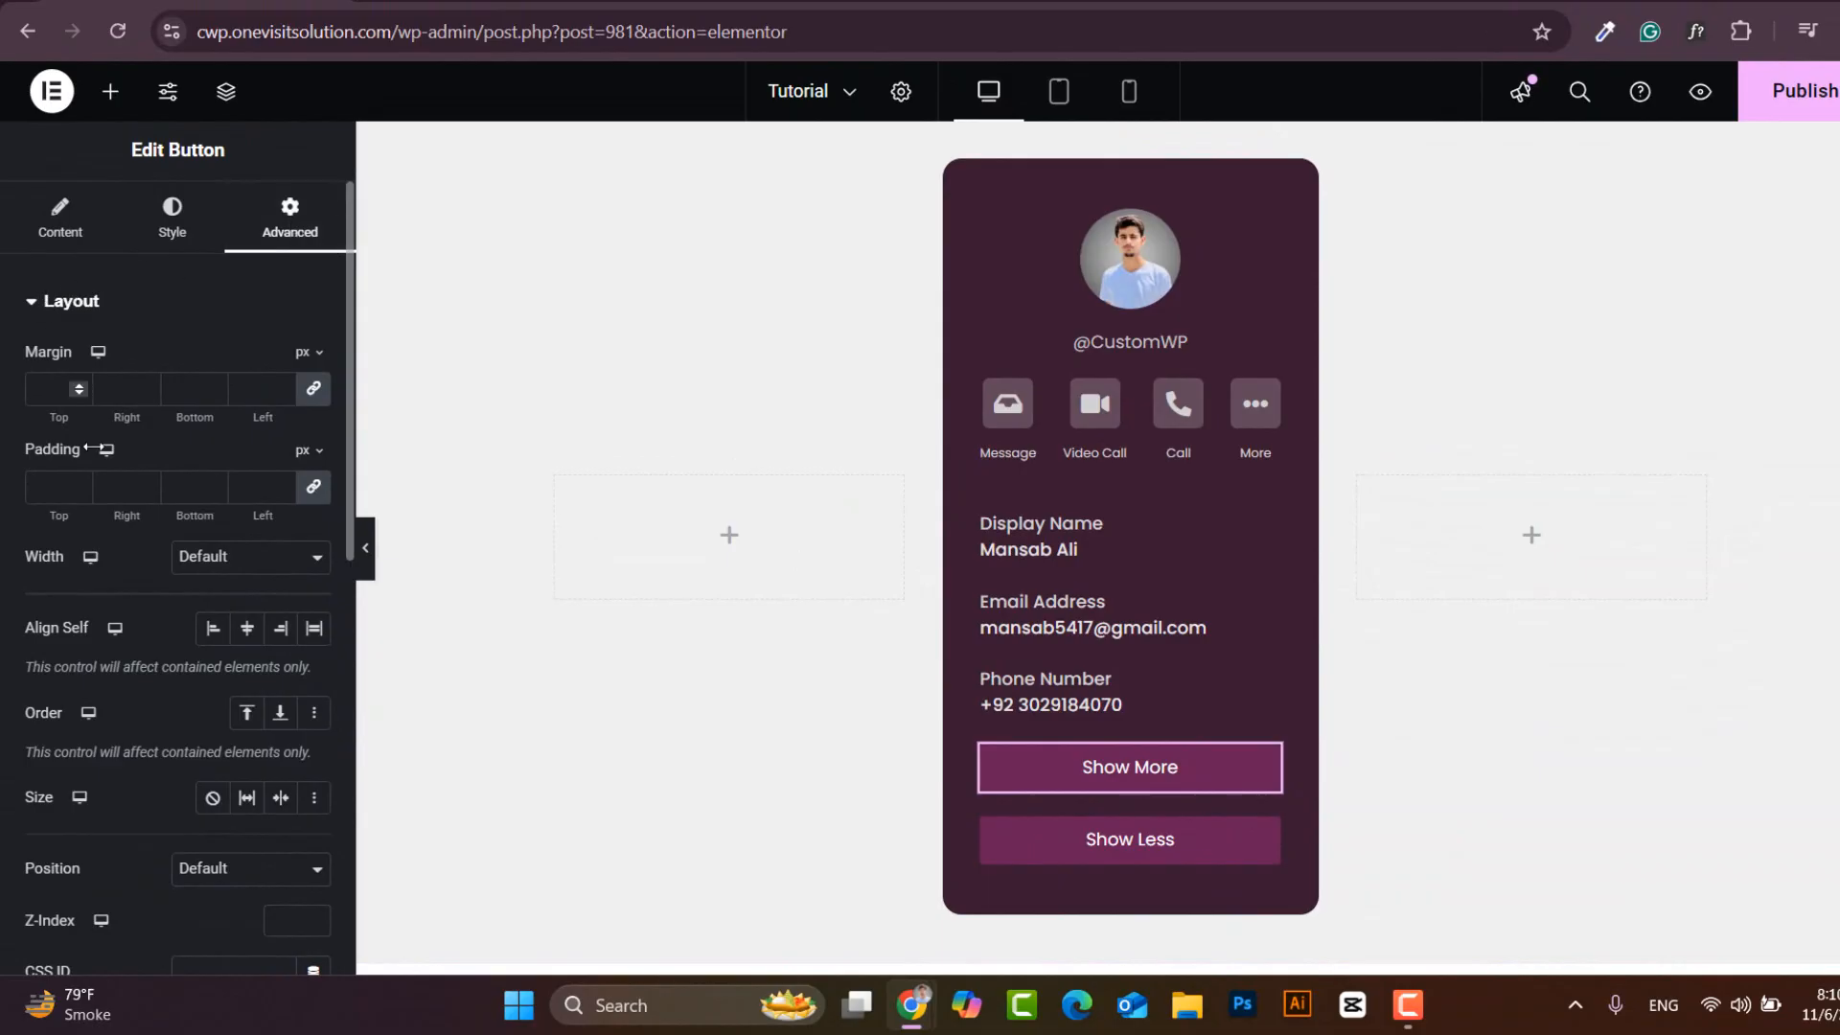
- Add the CSS class 'show-more' to the Show More button
{"action": "scroll", "coordinate": [119, 814], "scroll_direction": "down", "scroll_amount": 3}
{"action": "left_click", "coordinate": [209, 761]}
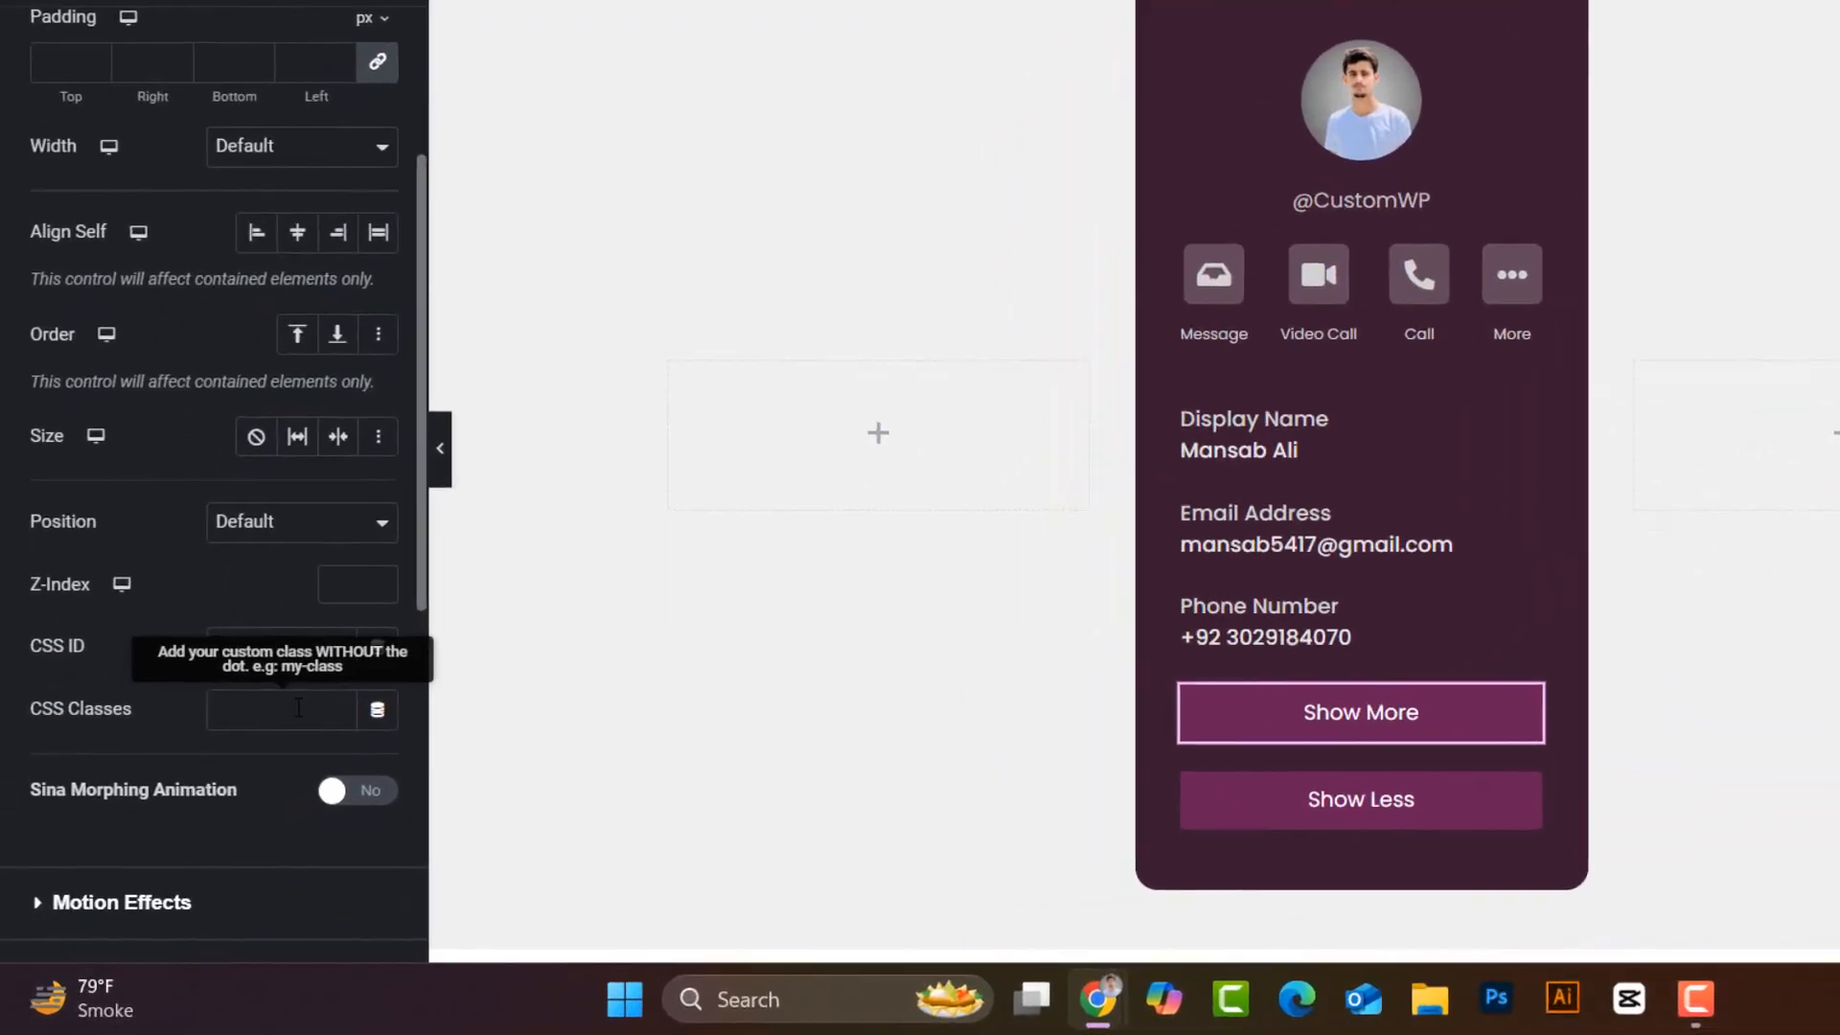
{"action": "type", "text": "show-more"}
{"action": "left_click_drag", "start_coordinate": [364, 664], "coordinate": [233, 670]}
{"action": "key", "text": "ctrl+c"}
{"action": "left_click", "coordinate": [201, 665]}
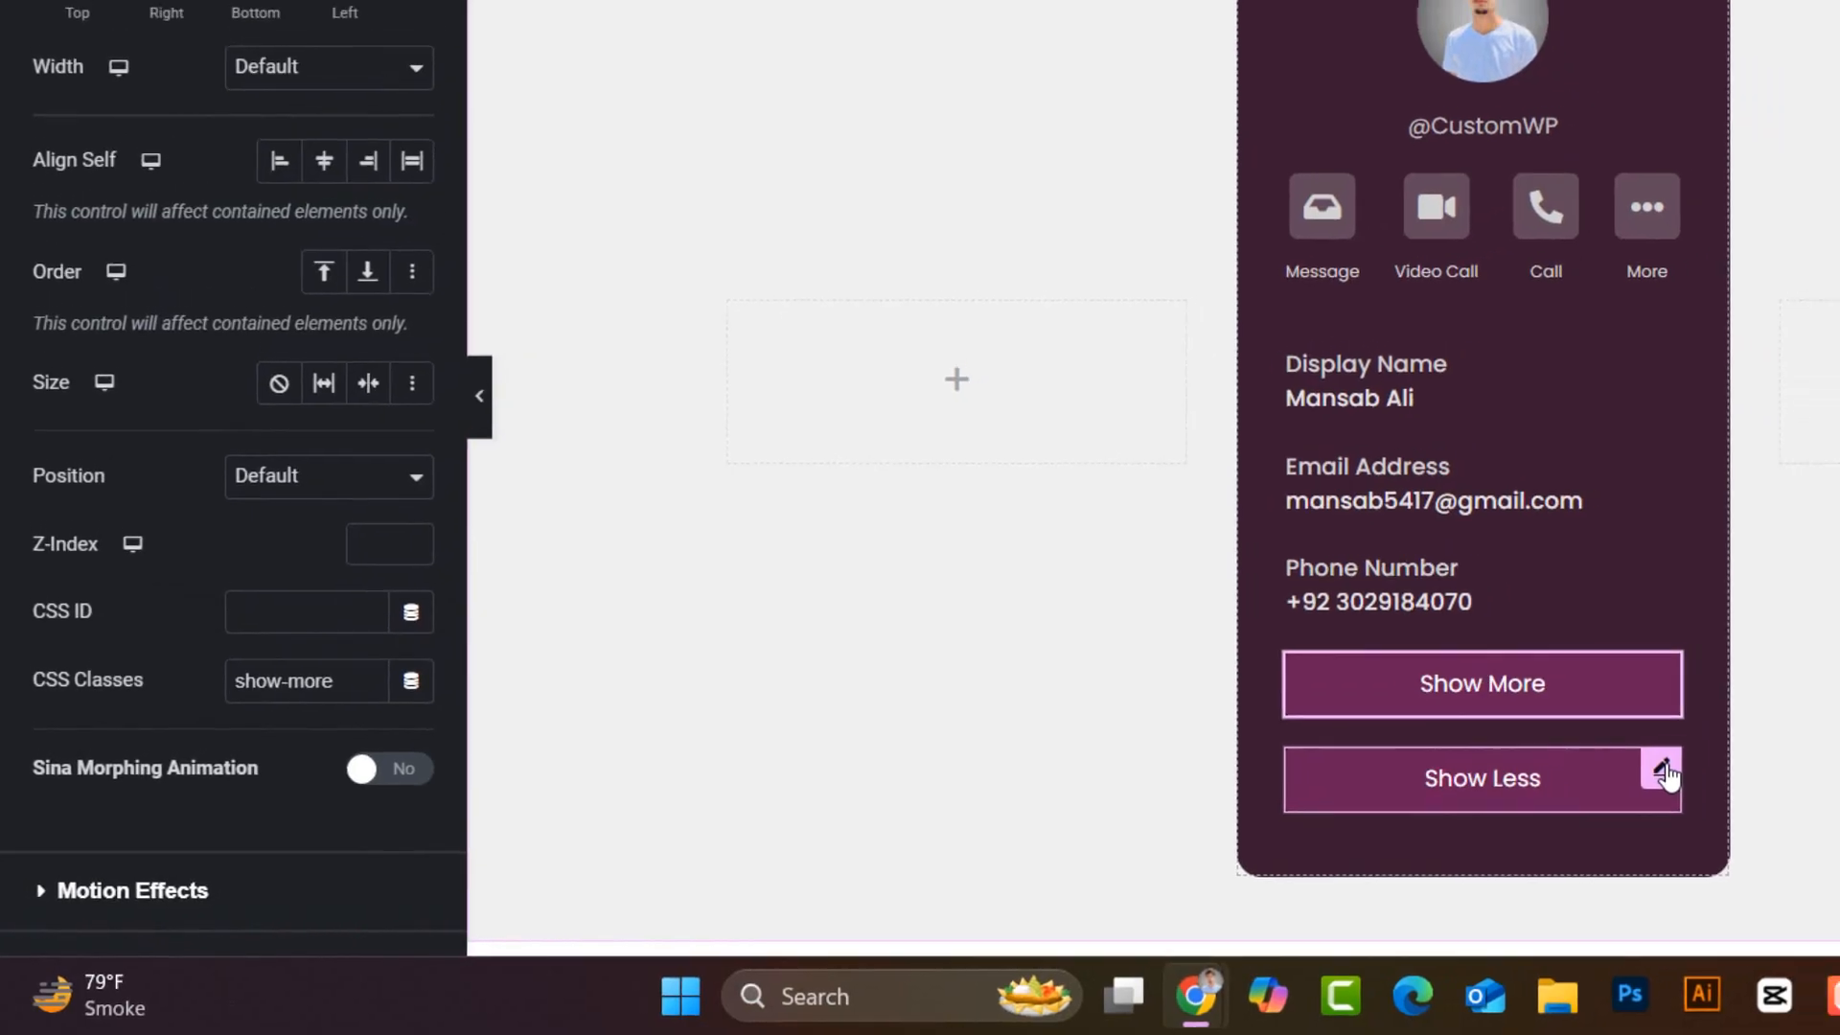
- Paste the CSS class 'show-less' into the Show Less button's CSS Classes
{"action": "left_click", "coordinate": [1663, 769]}
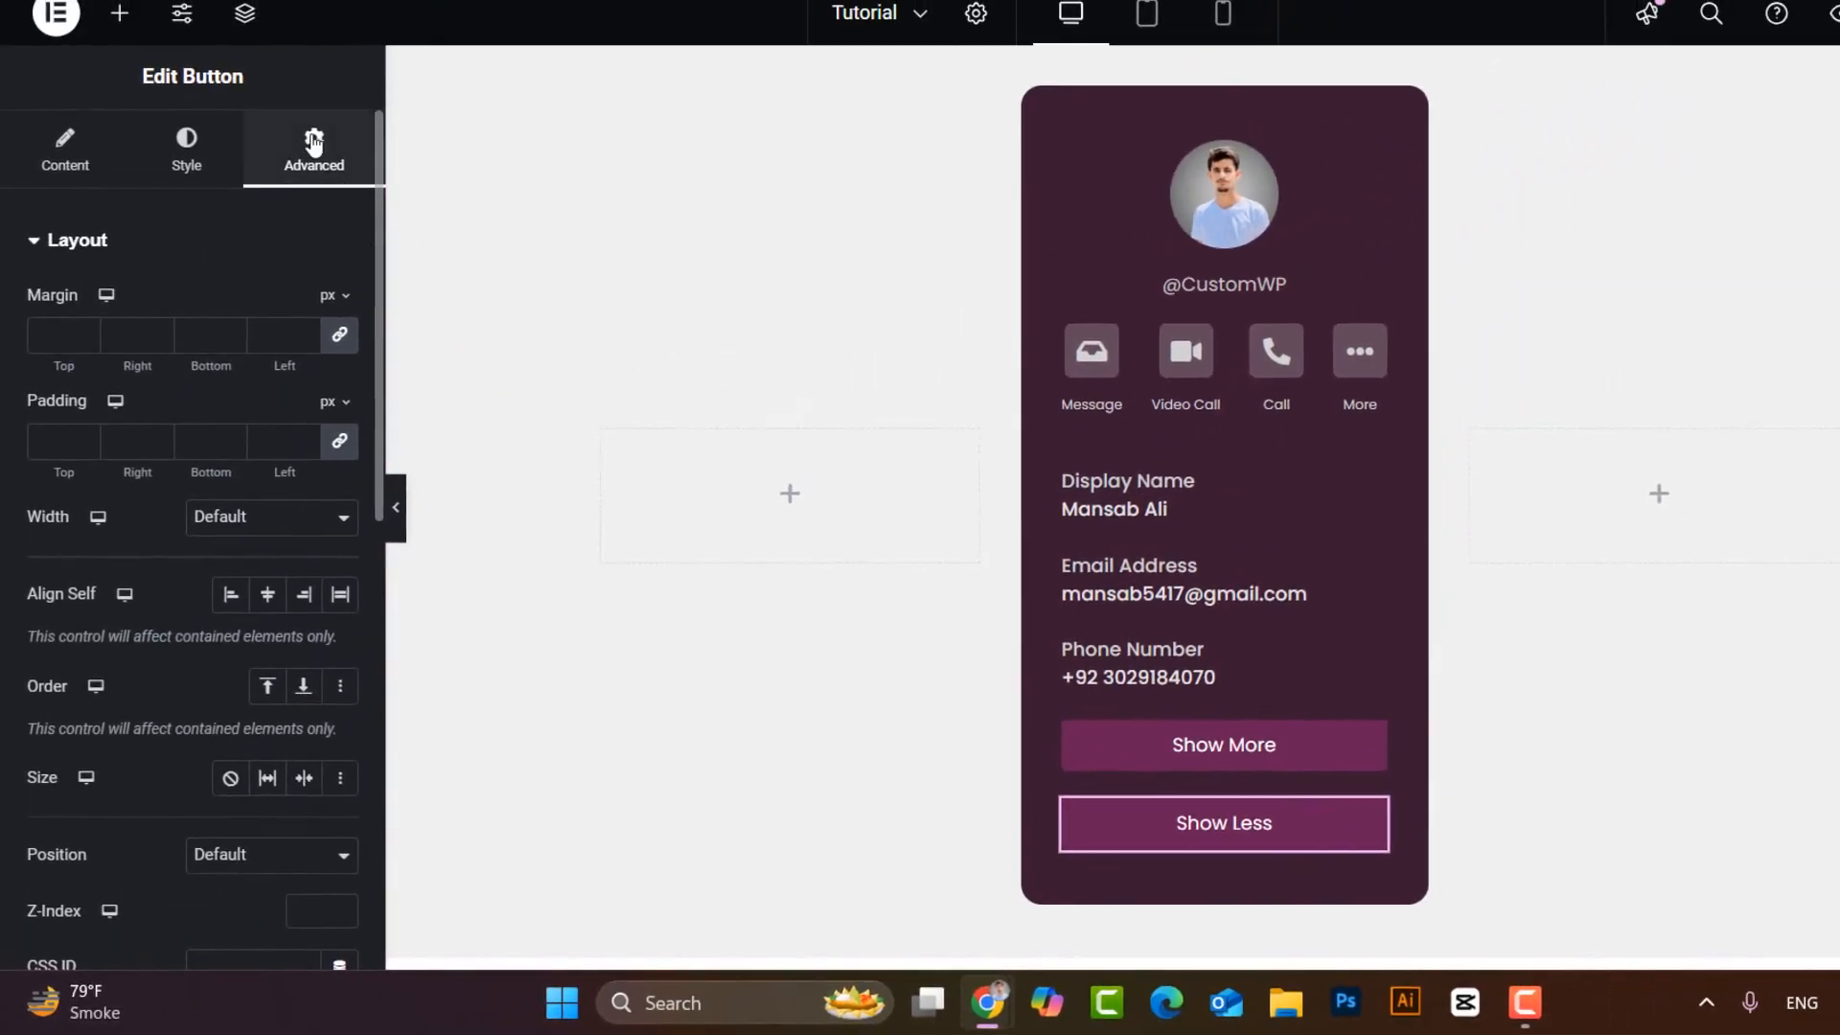
{"action": "scroll", "coordinate": [141, 803], "scroll_direction": "down", "scroll_amount": 3}
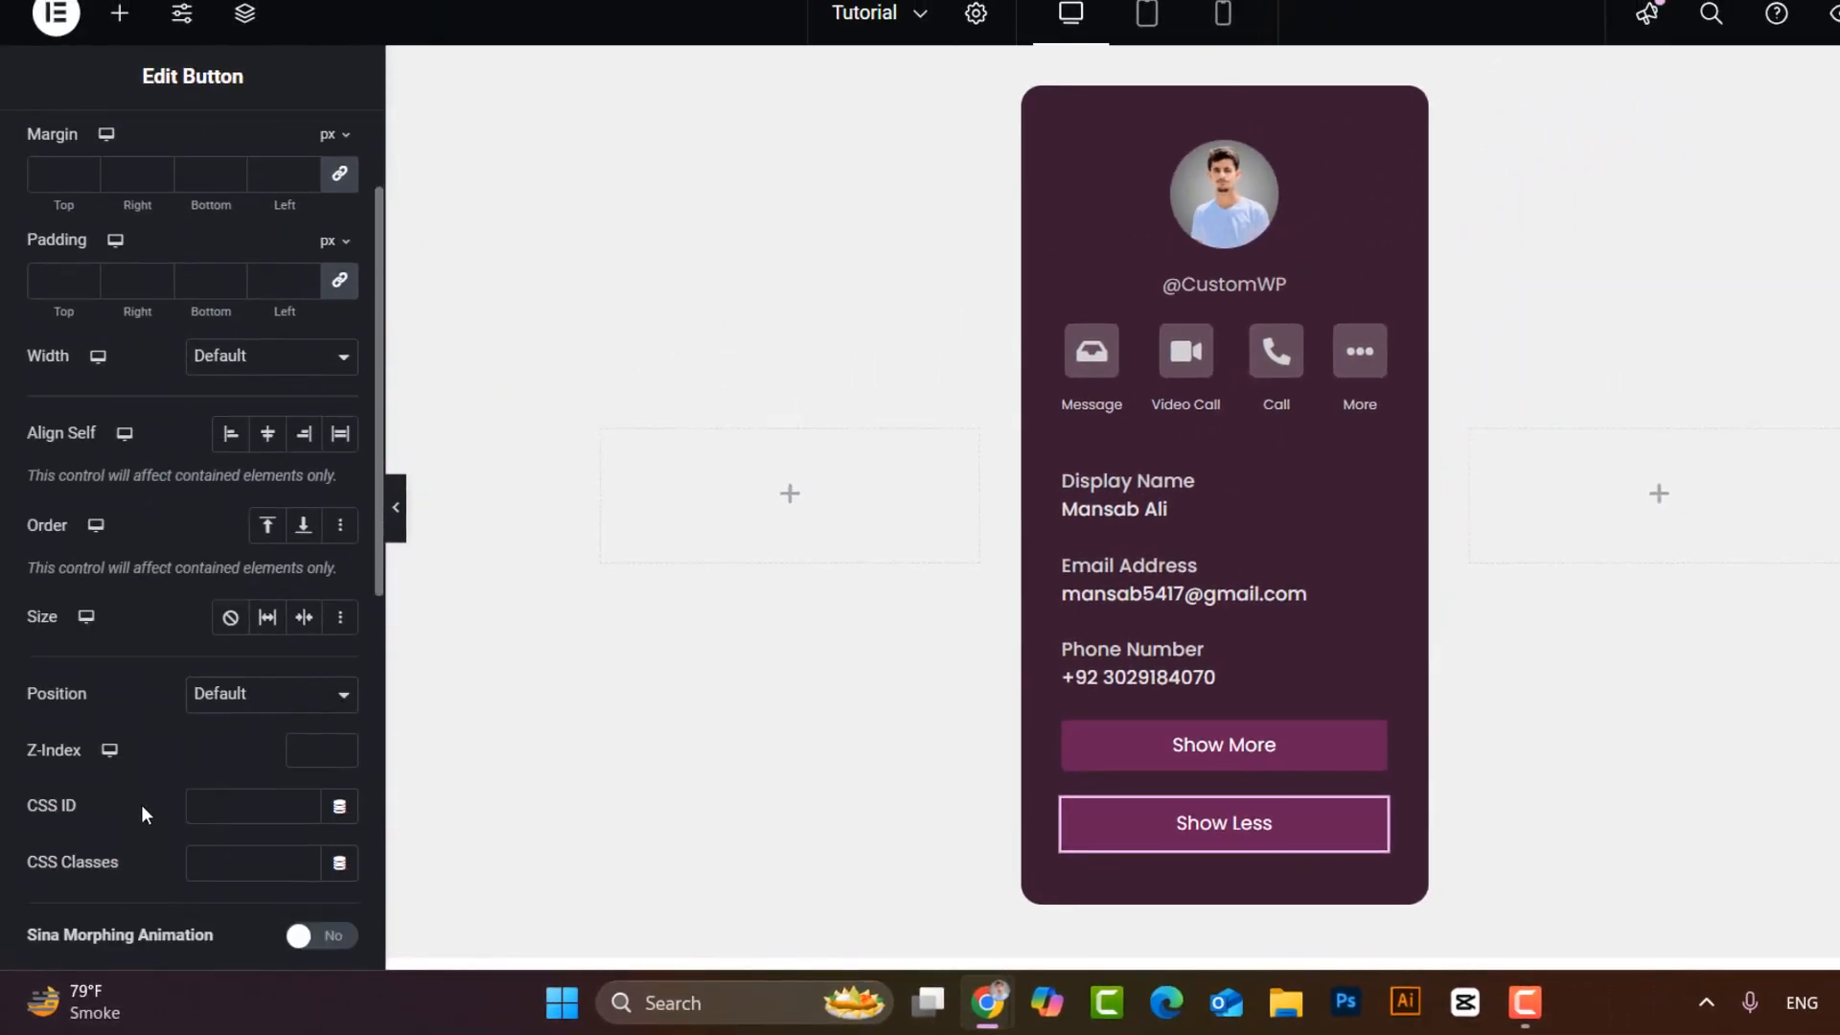
{"action": "key", "text": "ctrl+v"}
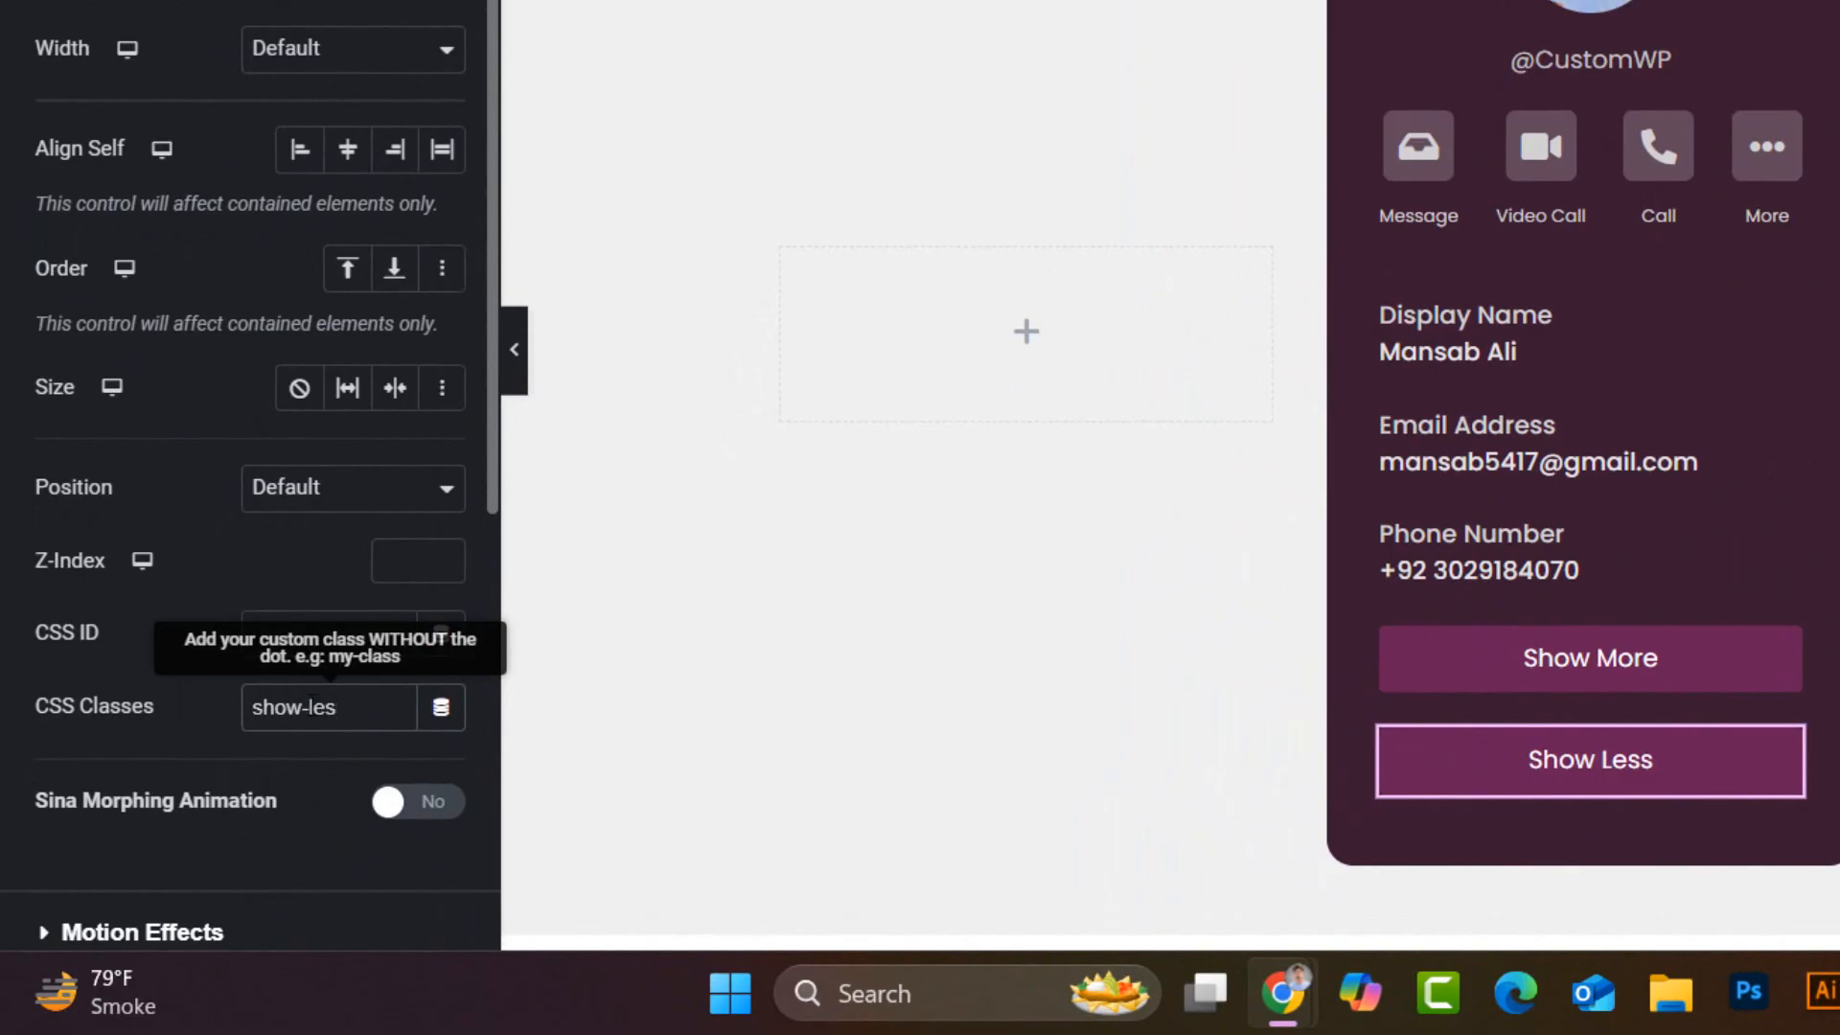
{"action": "left_click_drag", "start_coordinate": [372, 707], "coordinate": [236, 714]}
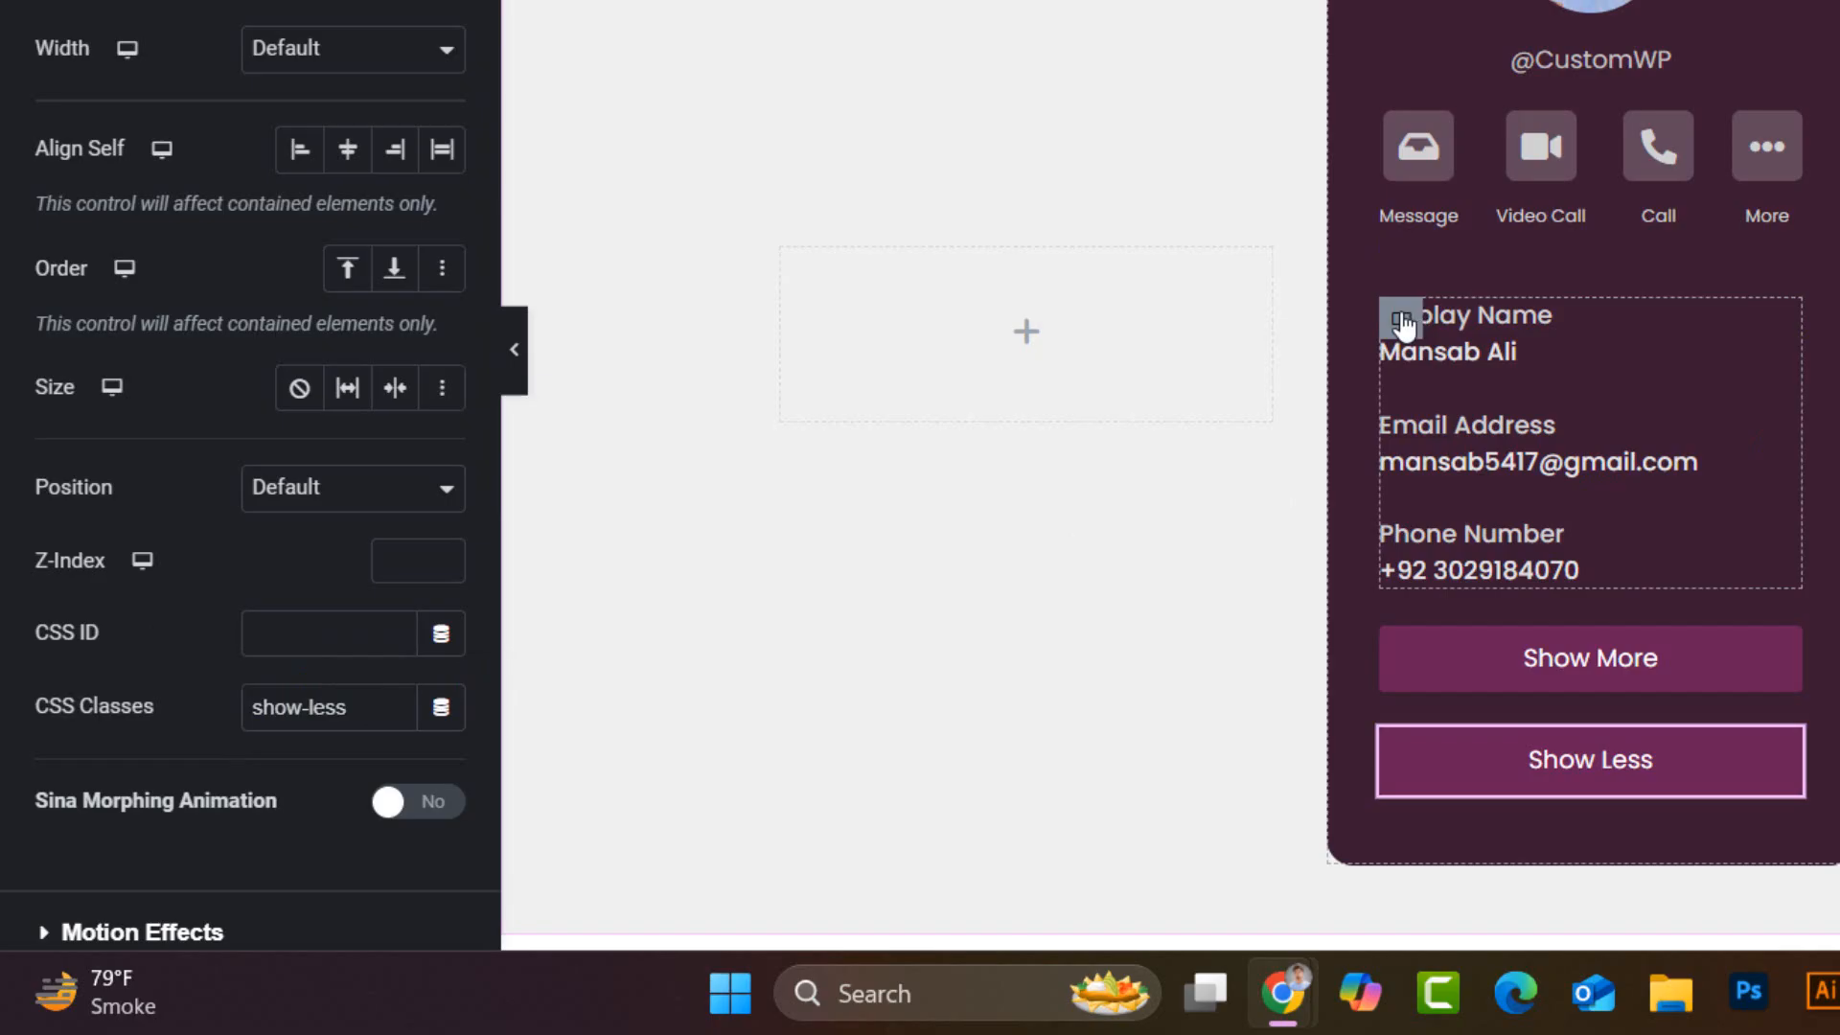
- Add the extra class 'content-hide' to the details container and Show Less button
{"action": "left_click", "coordinate": [1401, 320]}
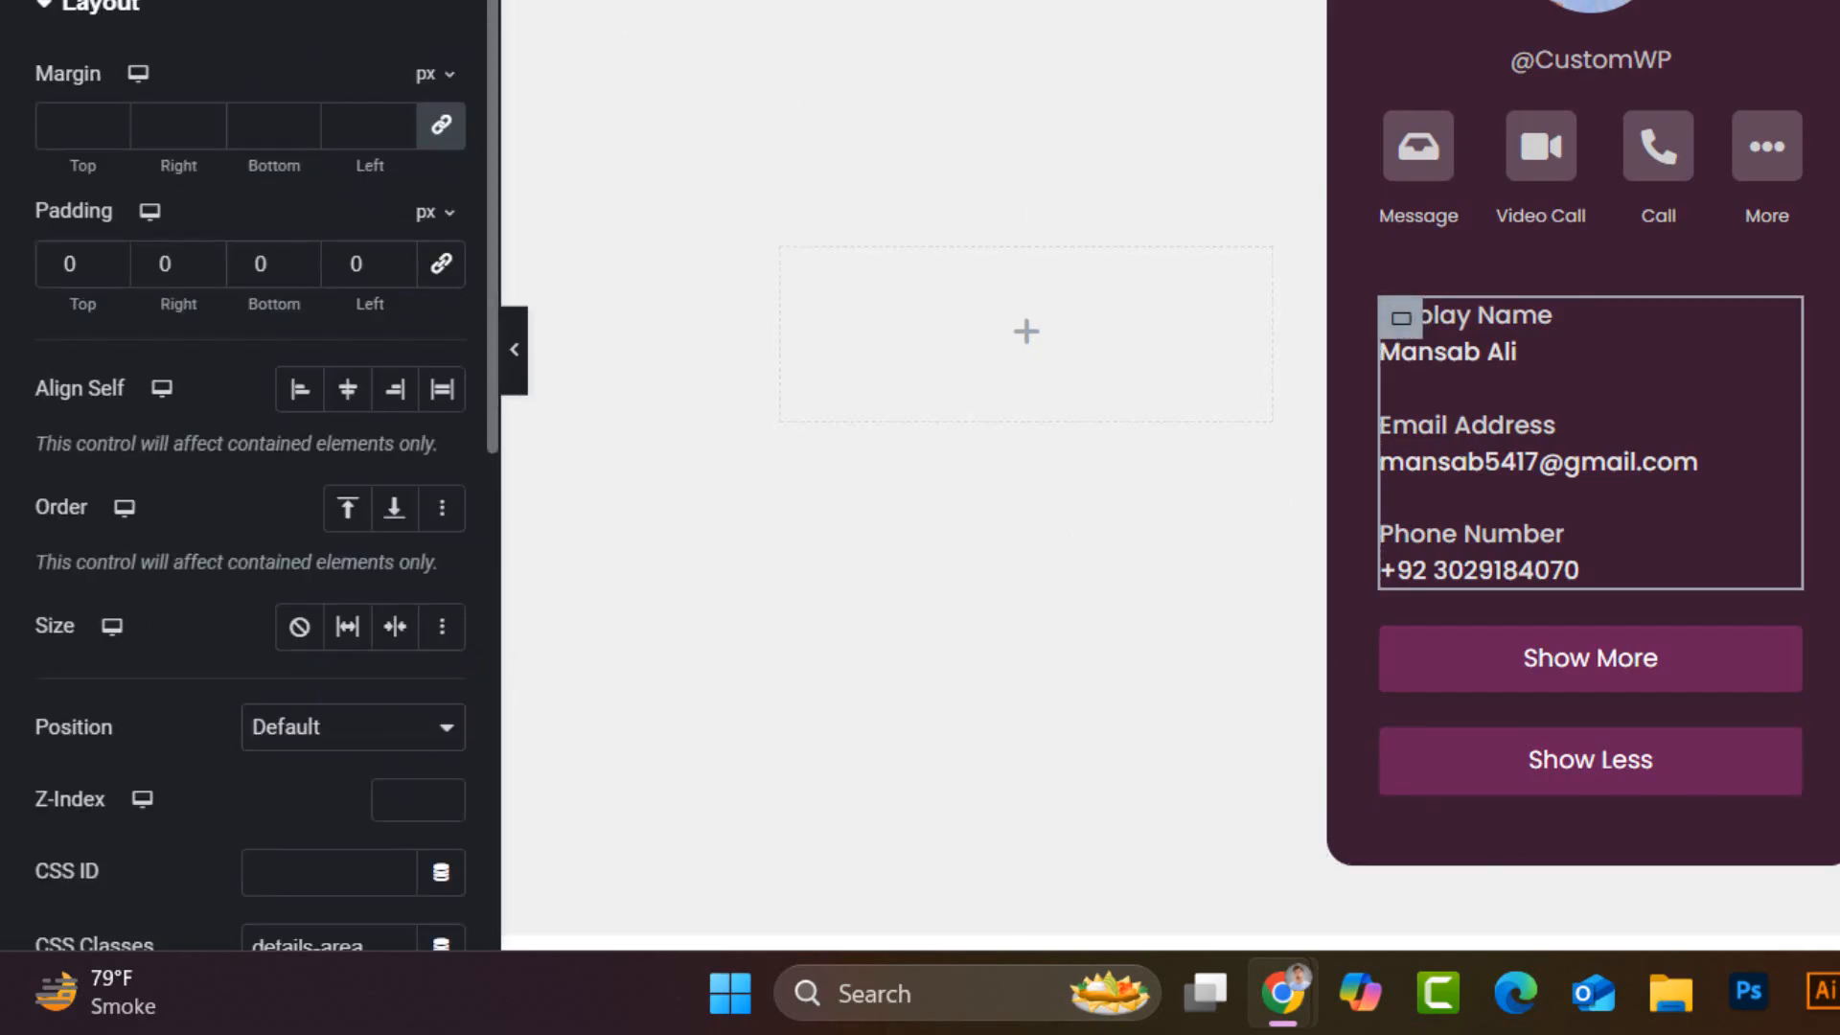
{"action": "scroll", "coordinate": [197, 863], "scroll_direction": "down", "scroll_amount": 2}
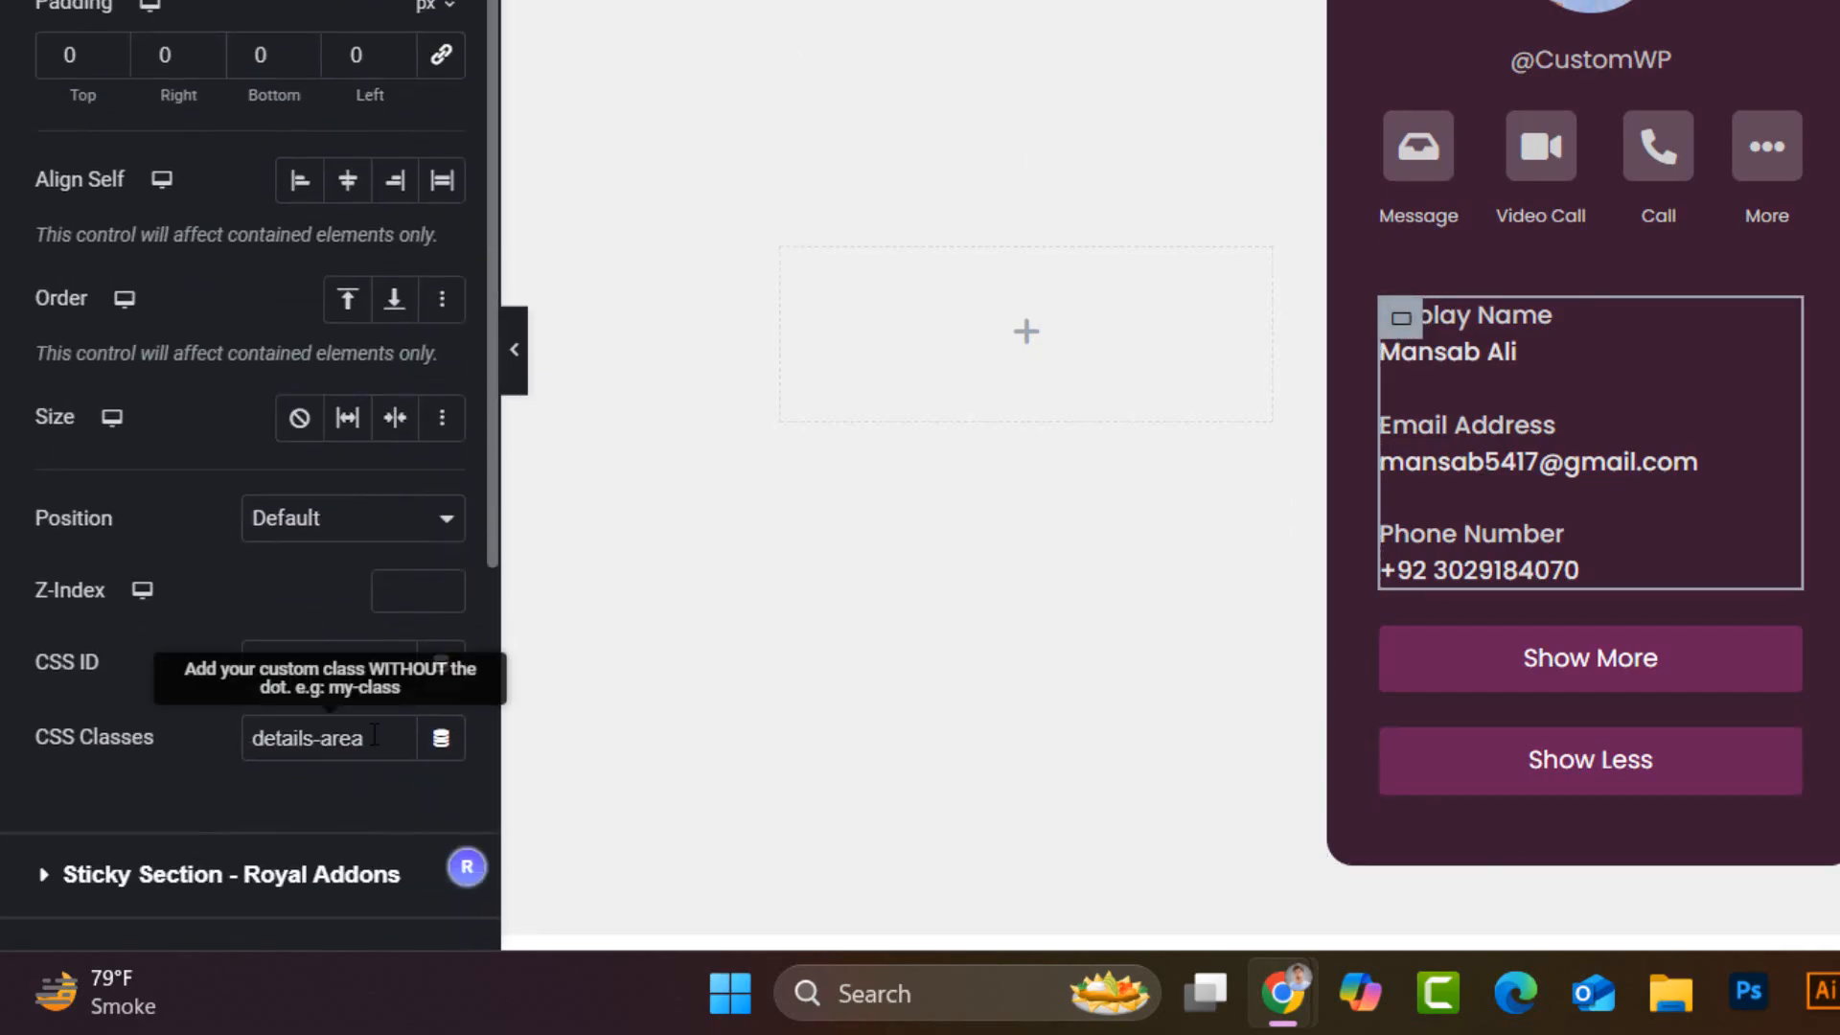
{"action": "left_click", "coordinate": [383, 757]}
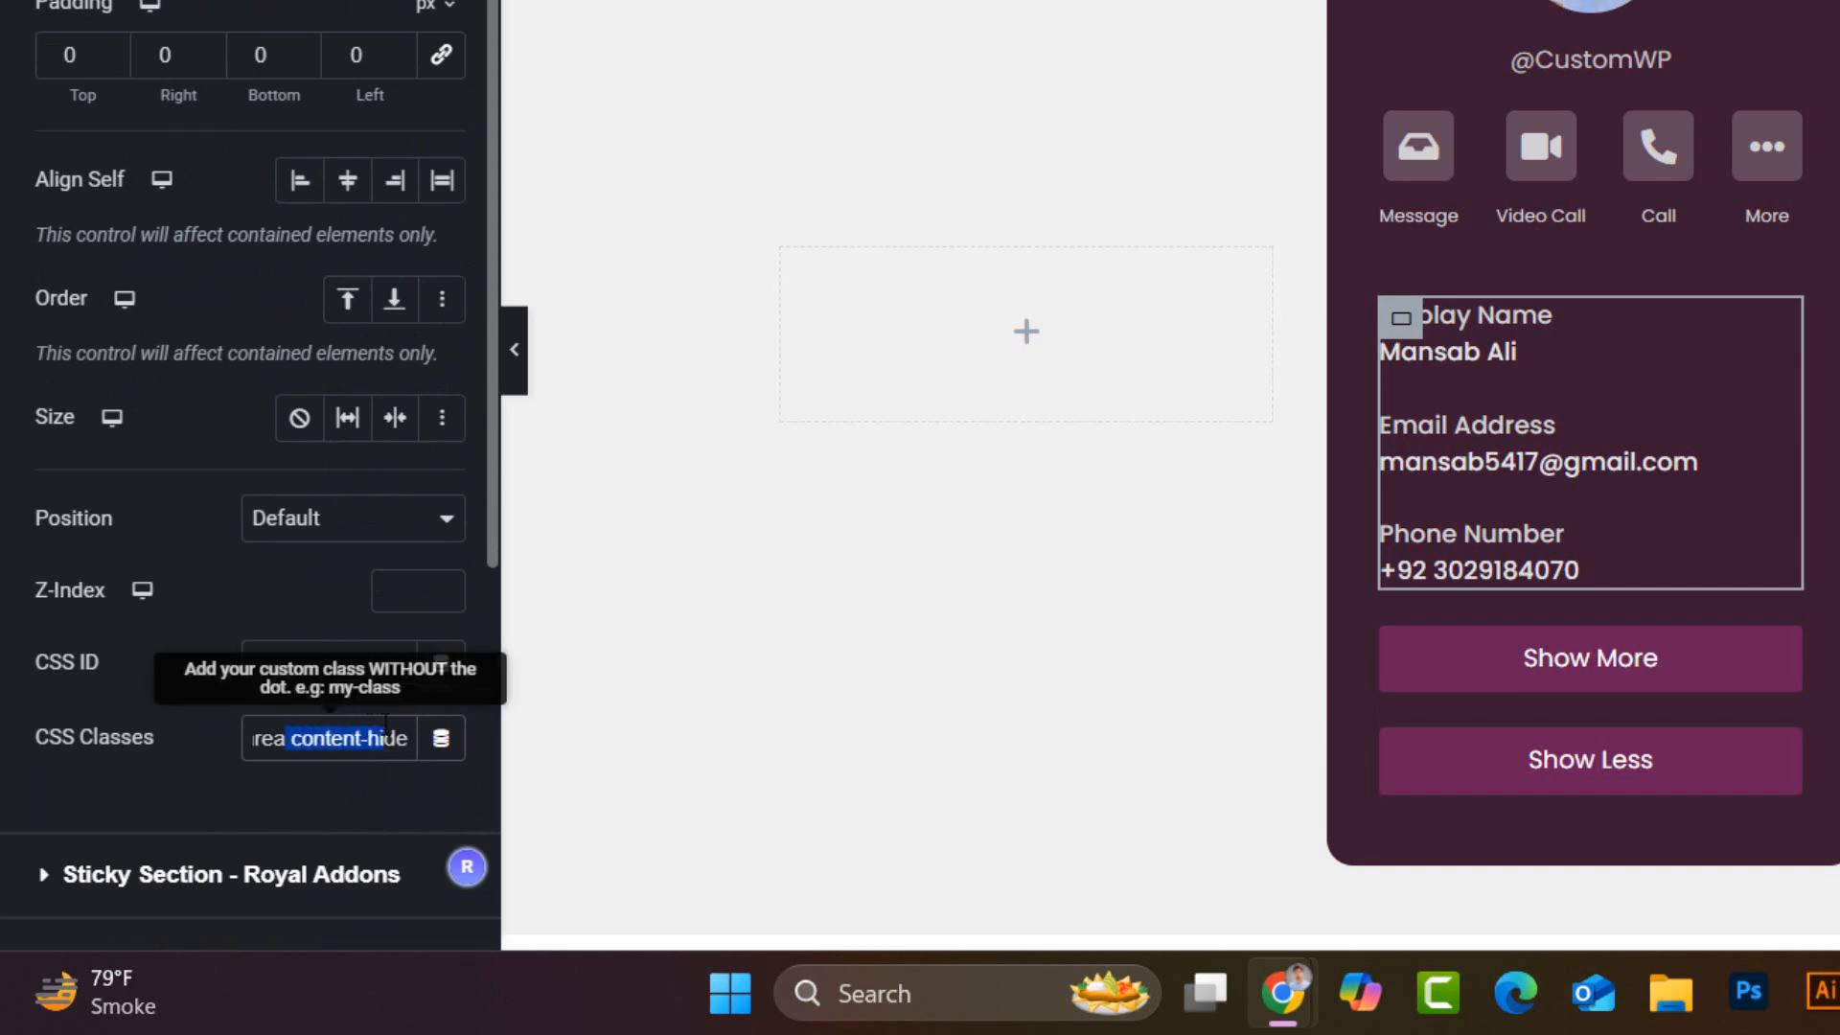
{"action": "left_click", "coordinate": [1788, 757]}
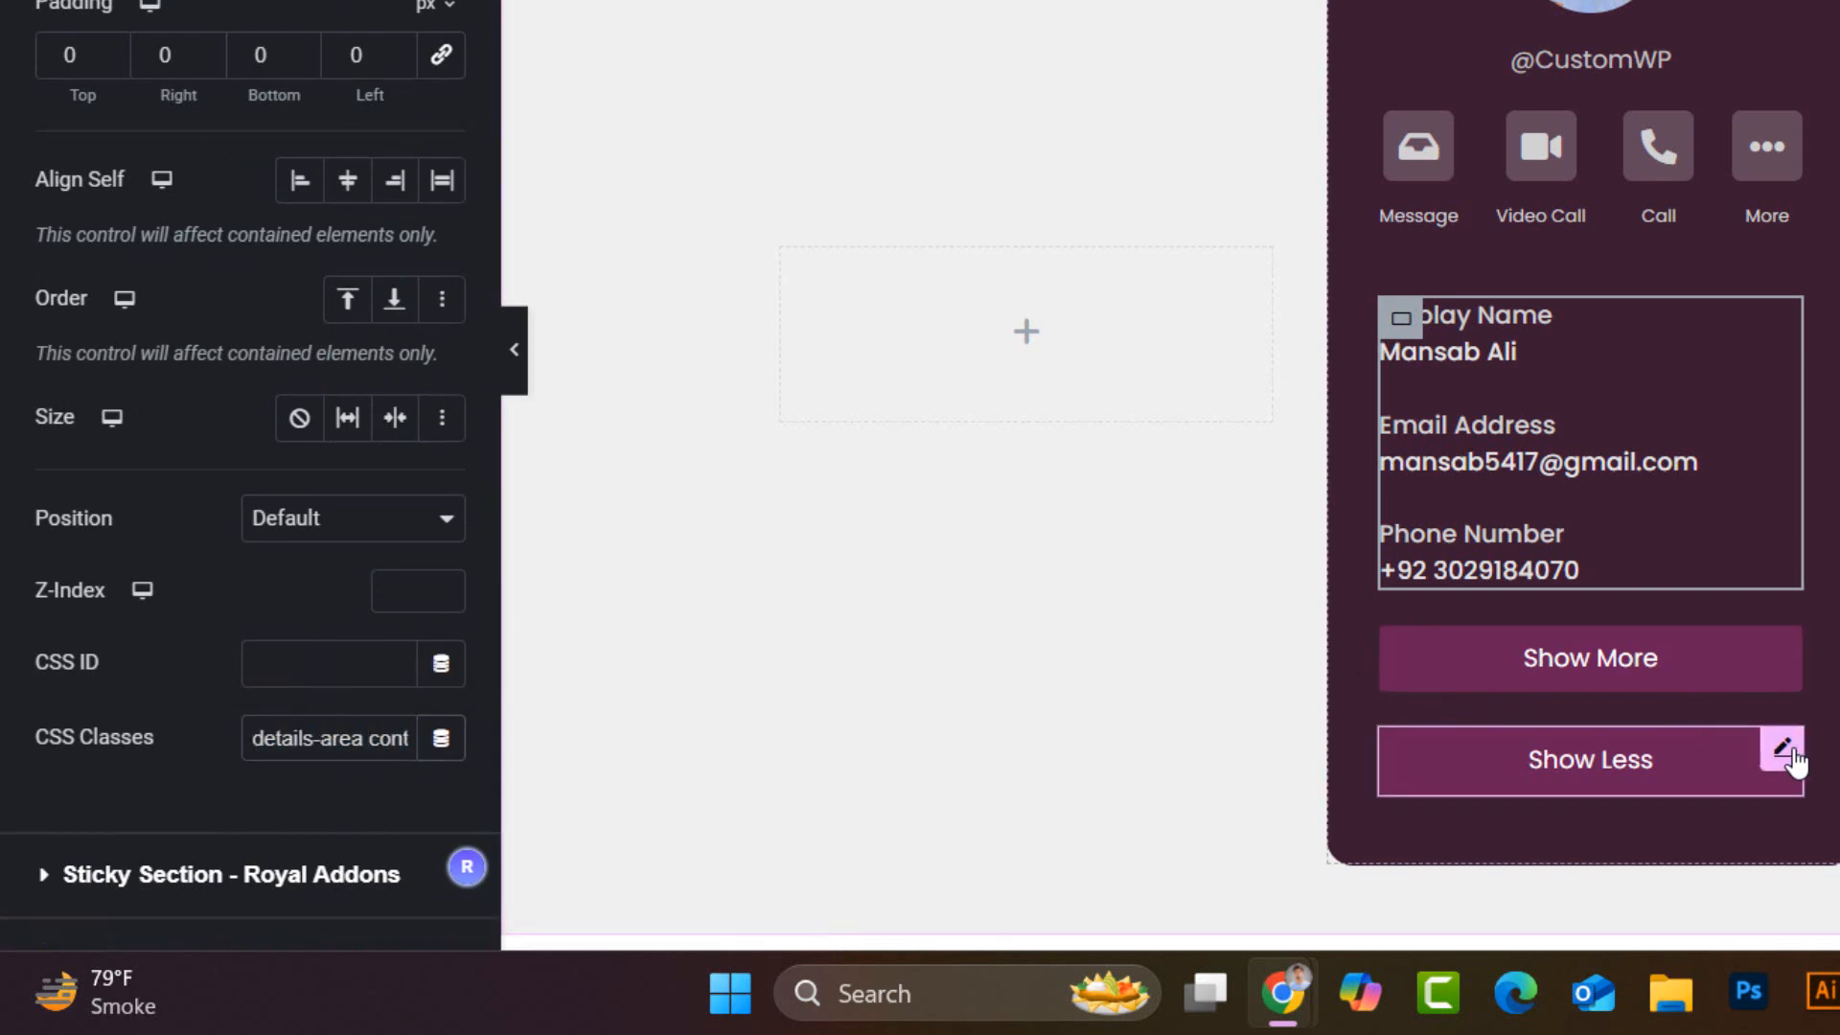
{"action": "scroll", "coordinate": [182, 778], "scroll_direction": "down", "scroll_amount": 3}
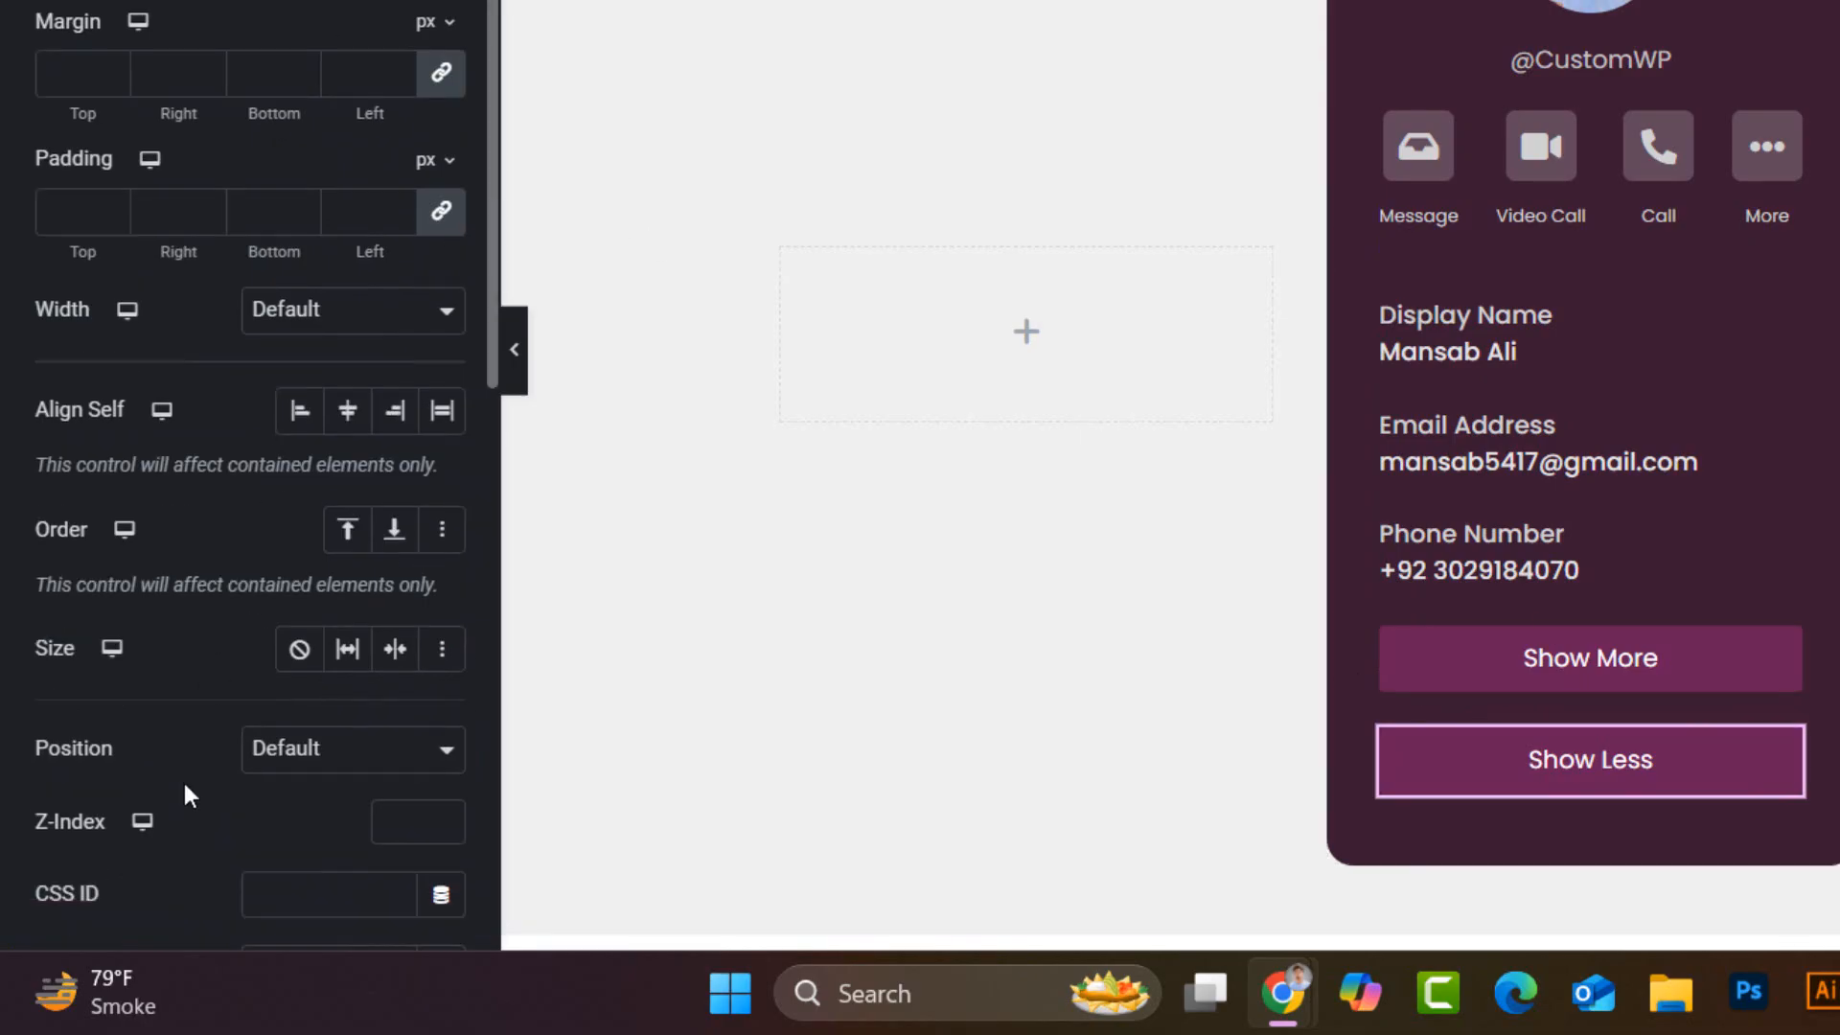
{"action": "left_click", "coordinate": [383, 710]}
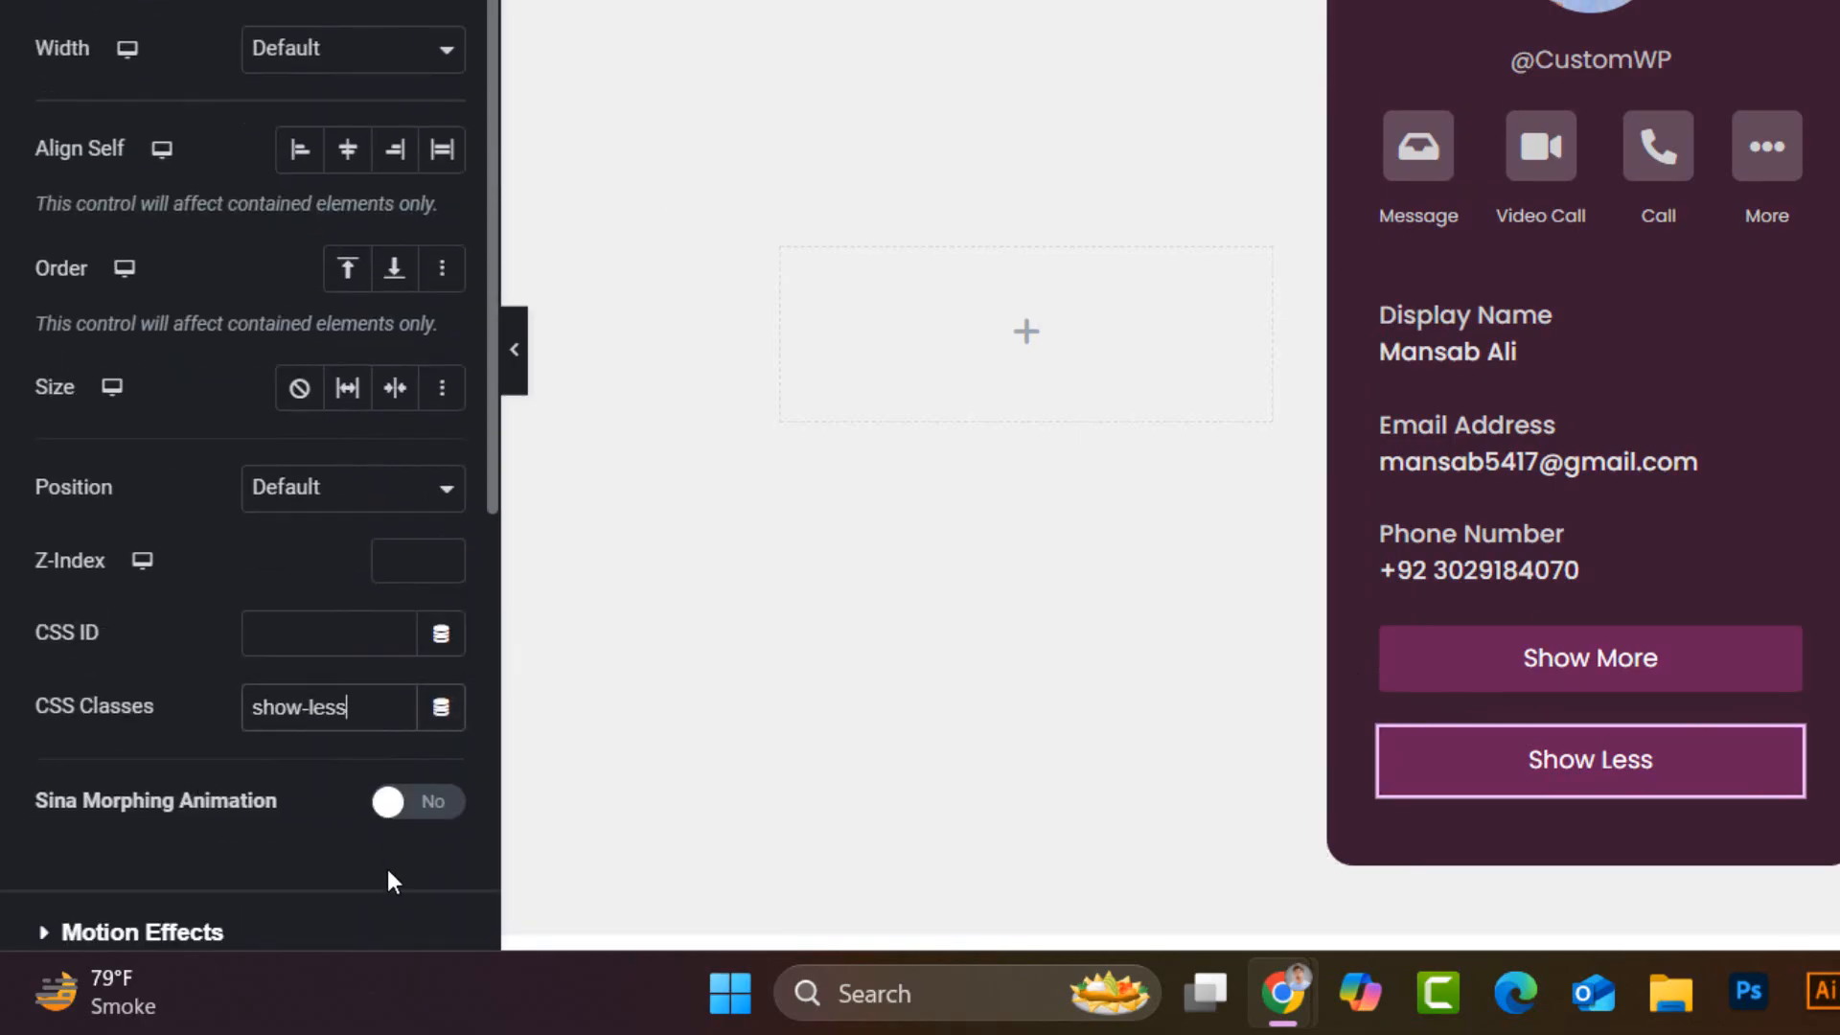
{"action": "type", "text": "content-hide"}
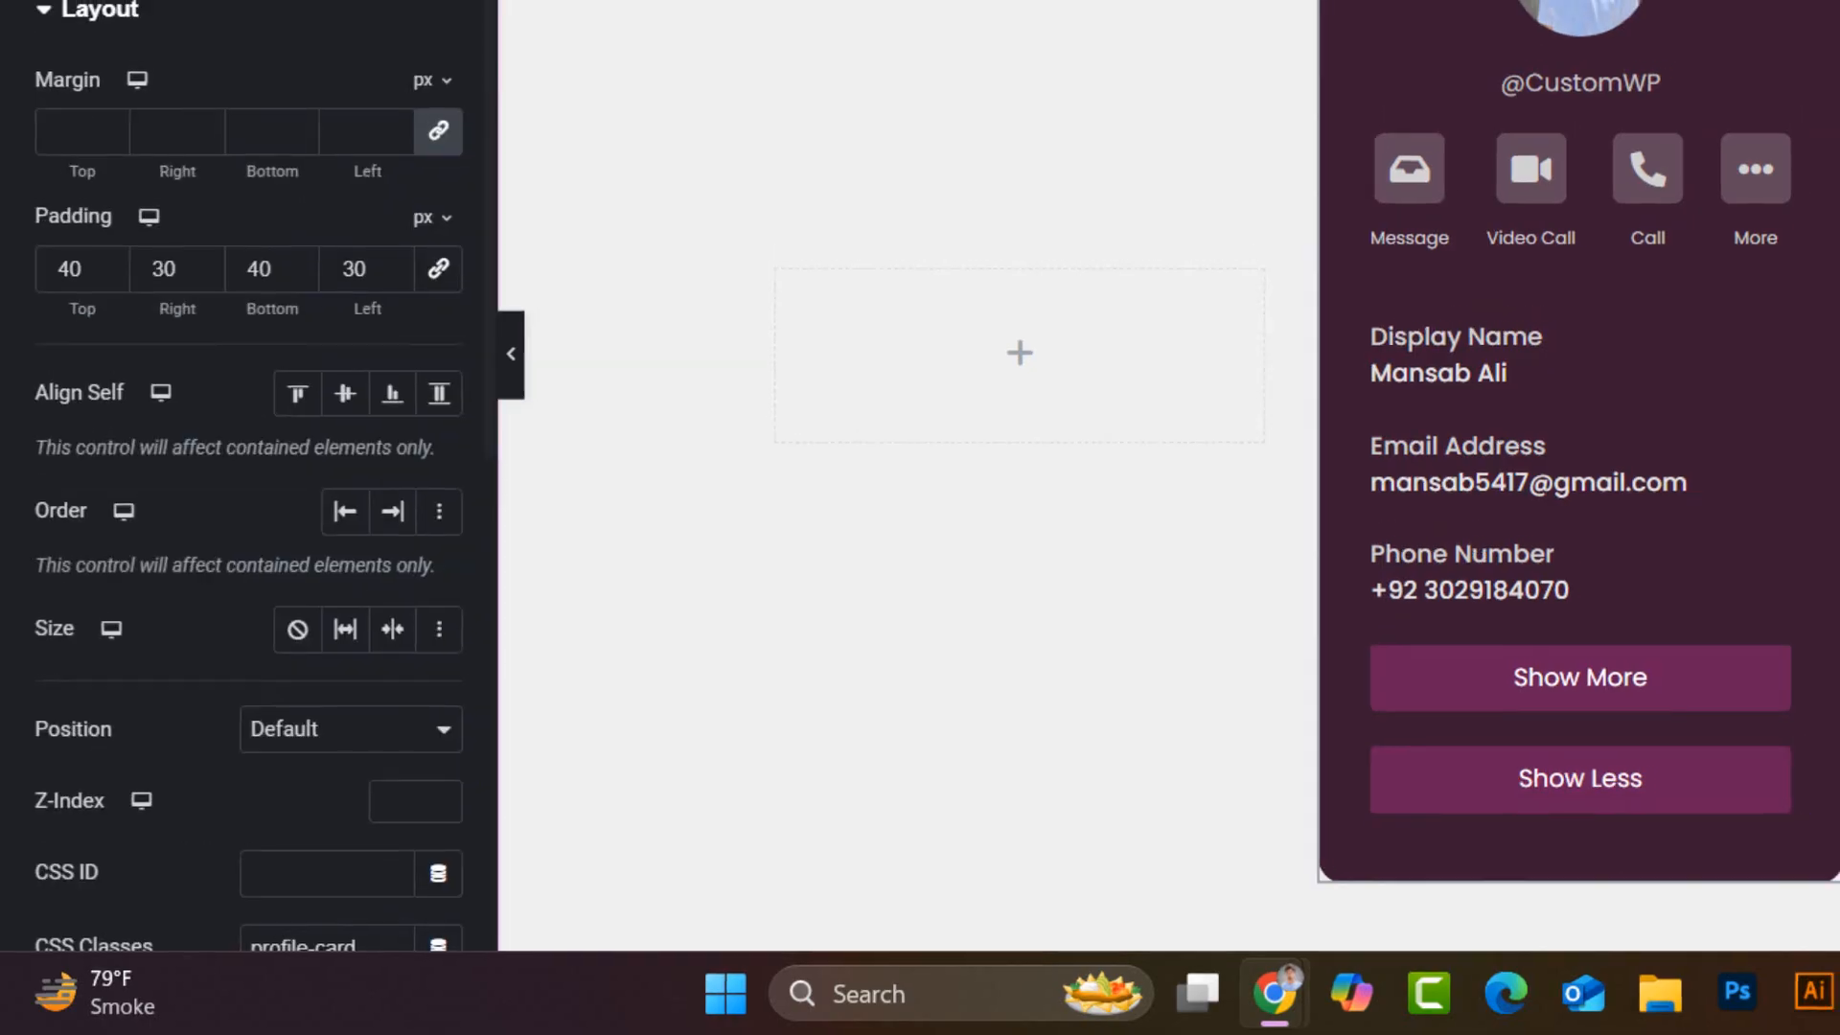
- Duplicate the profile card twice to make three cards side by side
{"action": "right_click", "coordinate": [1055, 92]}
{"action": "left_click", "coordinate": [1003, 305]}
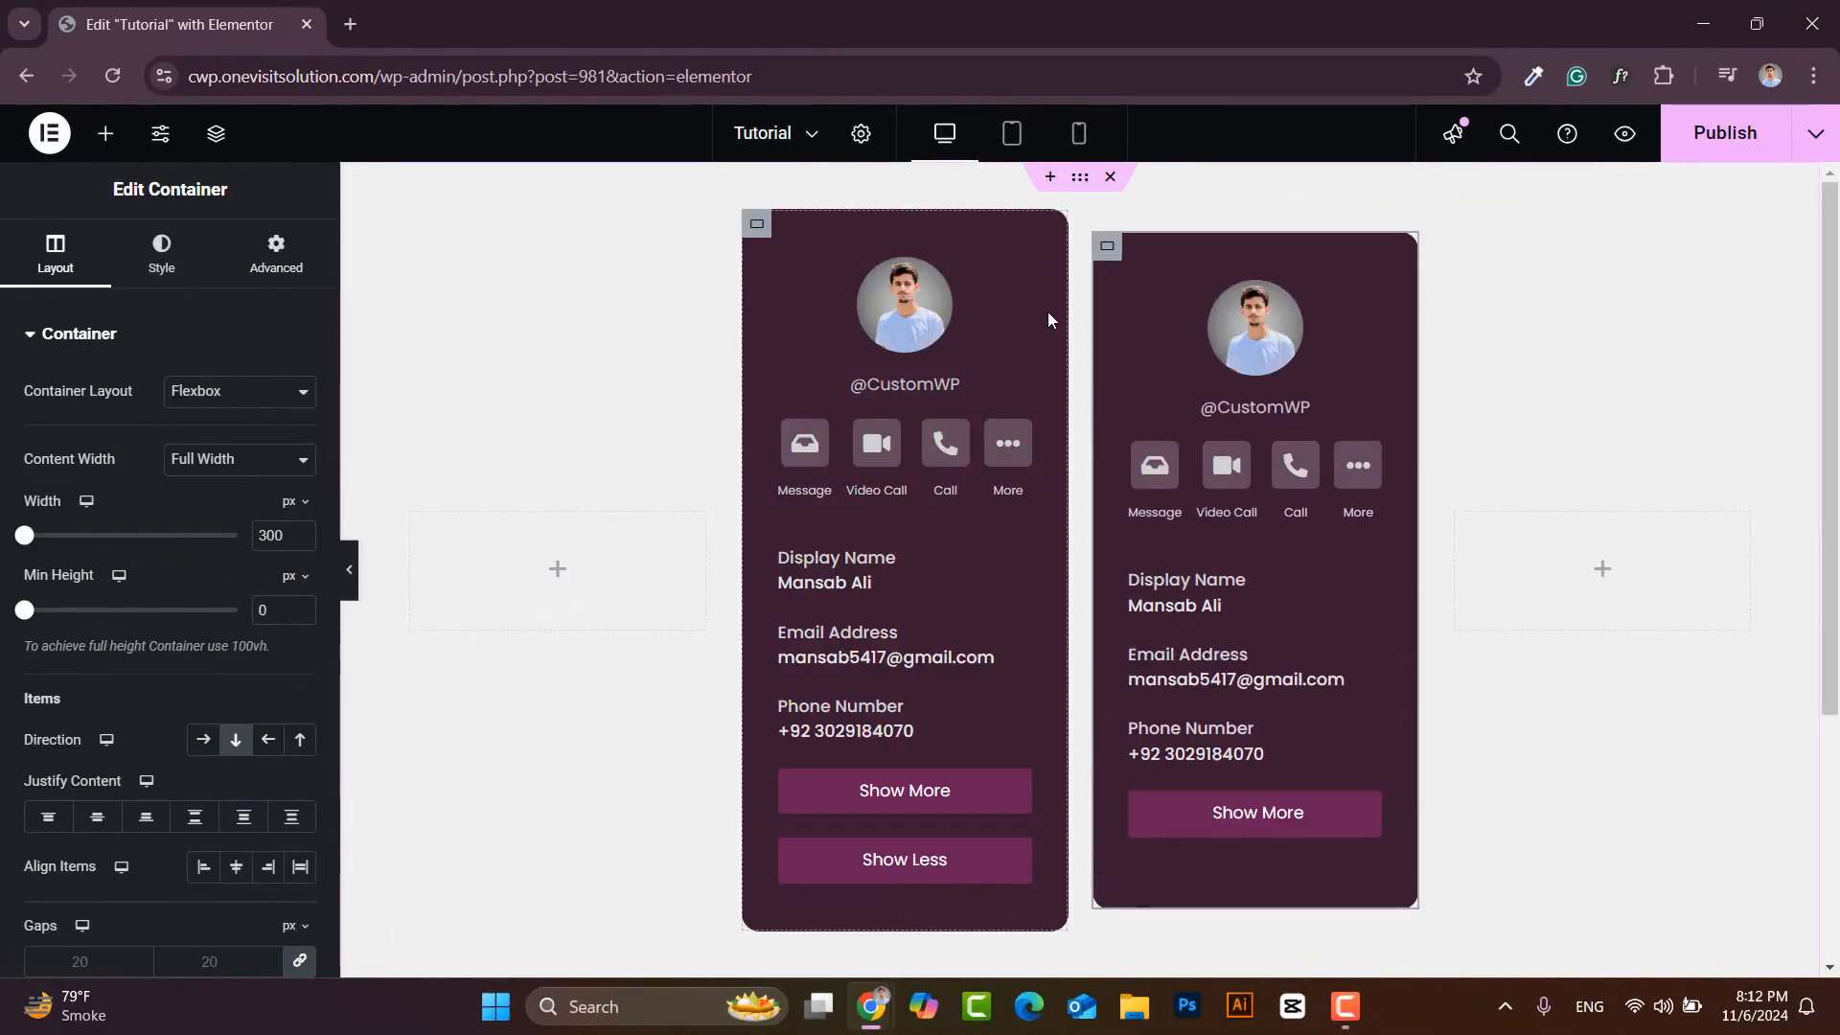
{"action": "right_click", "coordinate": [1112, 232]}
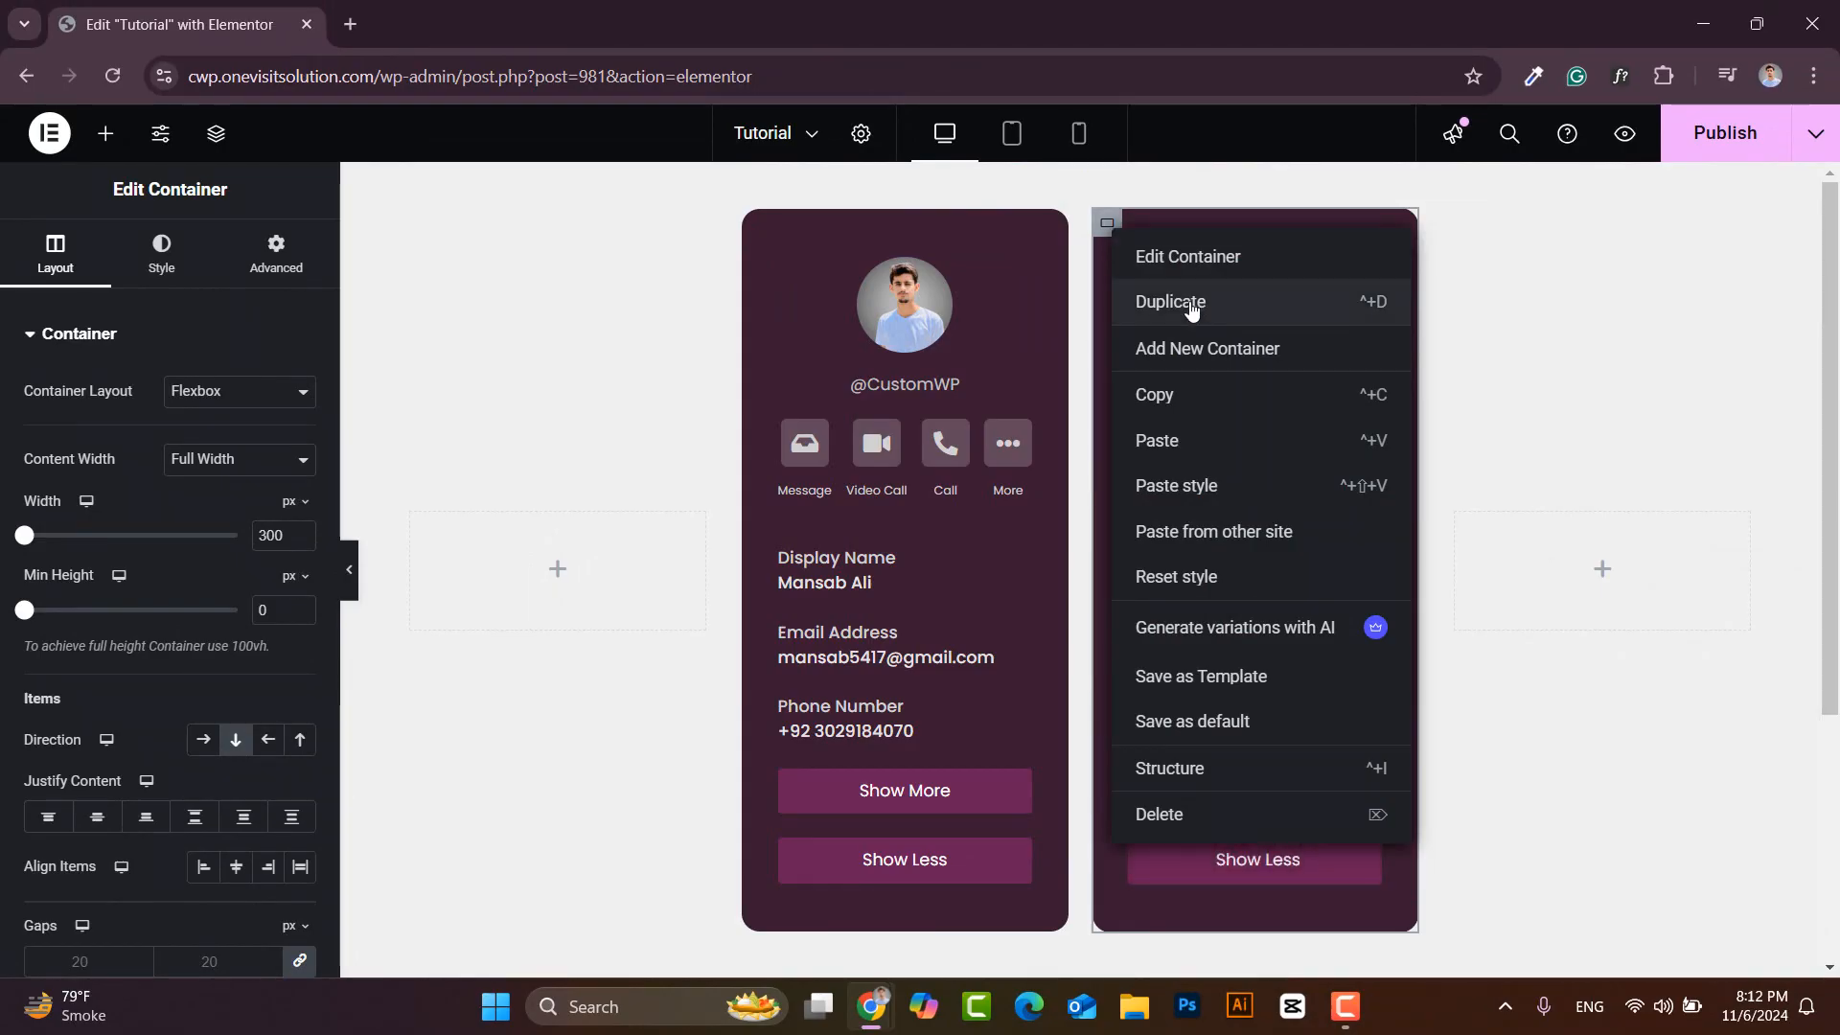
{"action": "left_click", "coordinate": [1191, 305]}
- Delete the empty placeholder containers on the left and right
{"action": "right_click", "coordinate": [1534, 518]}
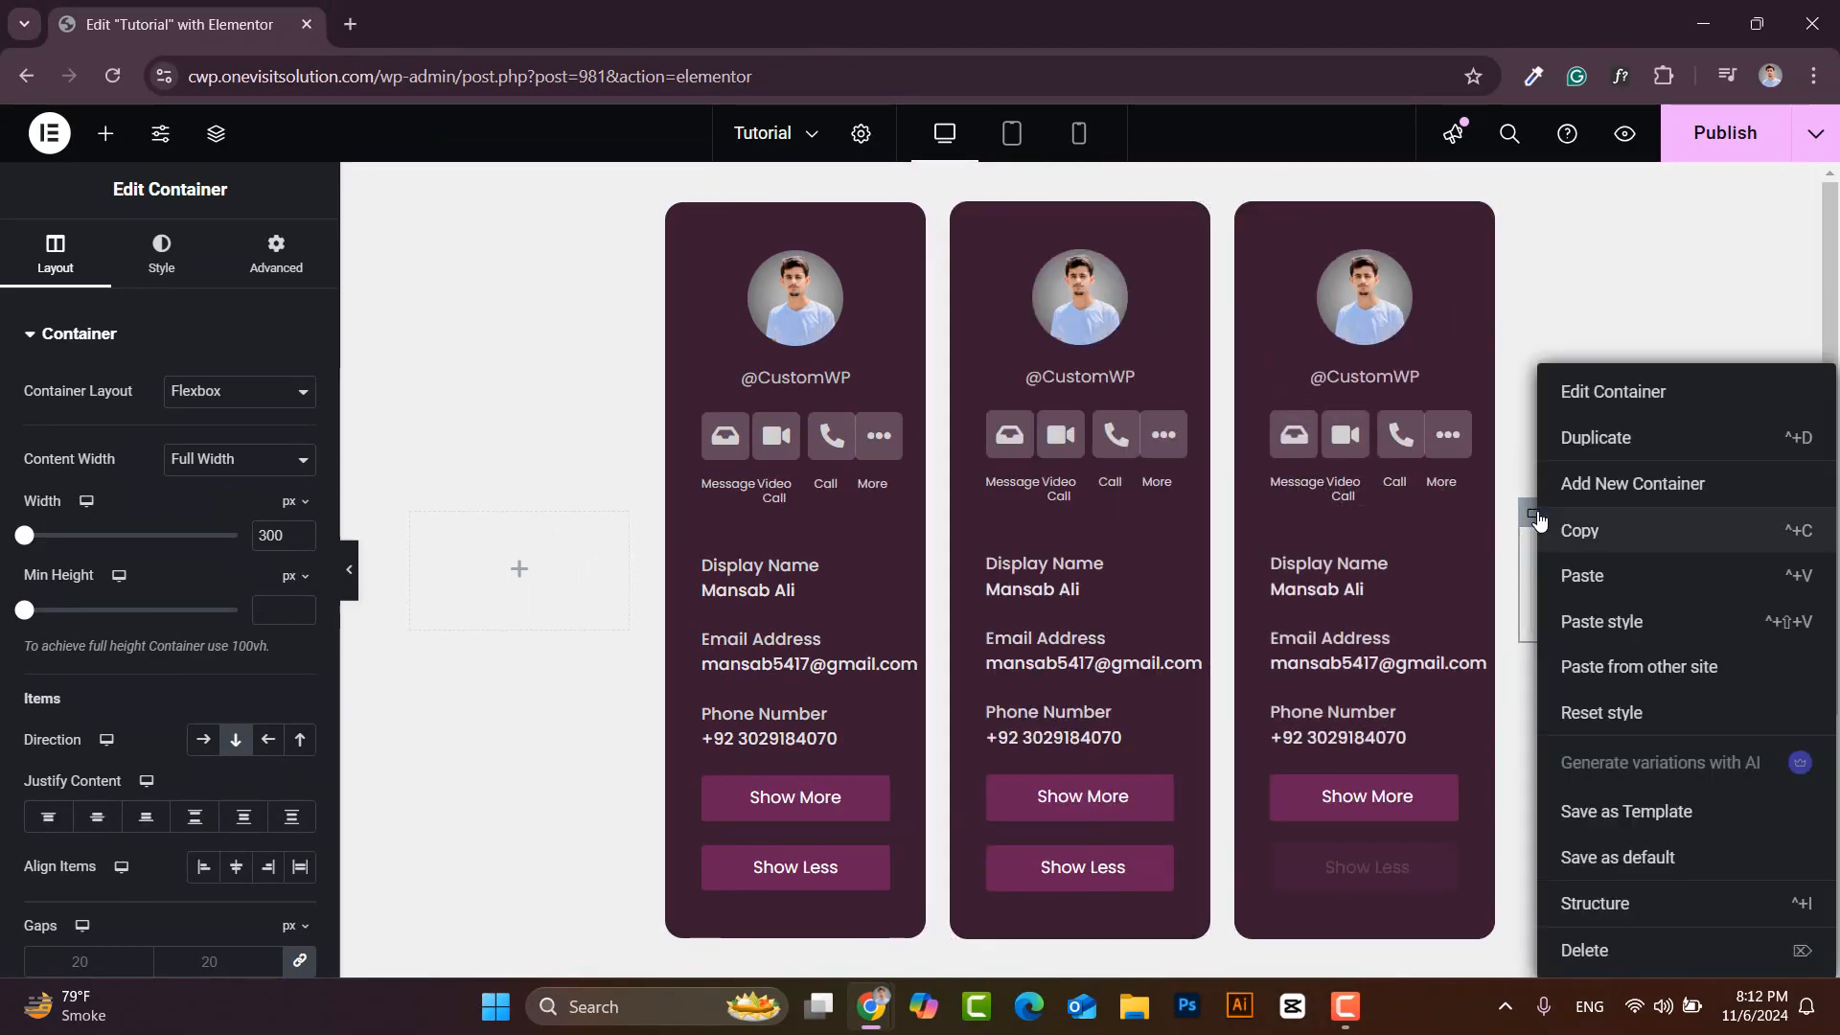
{"action": "left_click", "coordinate": [1586, 949]}
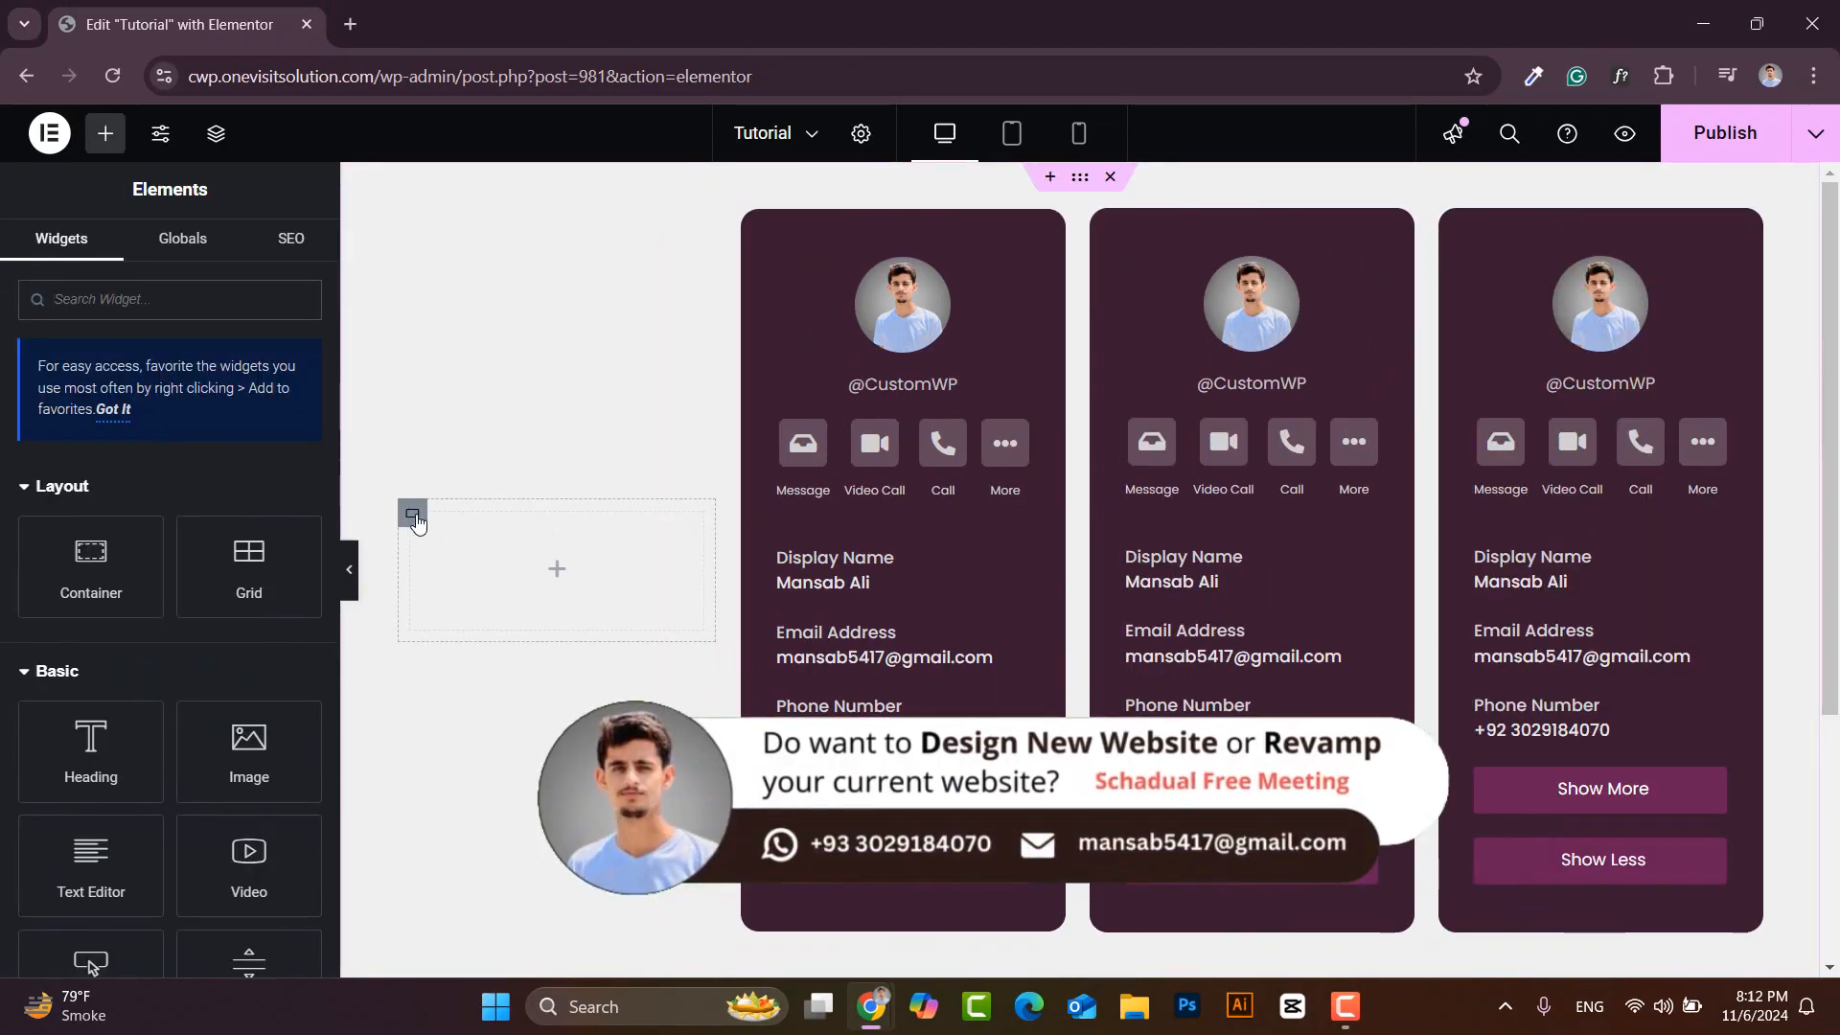
{"action": "right_click", "coordinate": [412, 513]}
{"action": "left_click", "coordinate": [458, 949]}
- Replace the first and third card avatars with different men's photos from the Media Library
{"action": "left_click", "coordinate": [707, 312]}
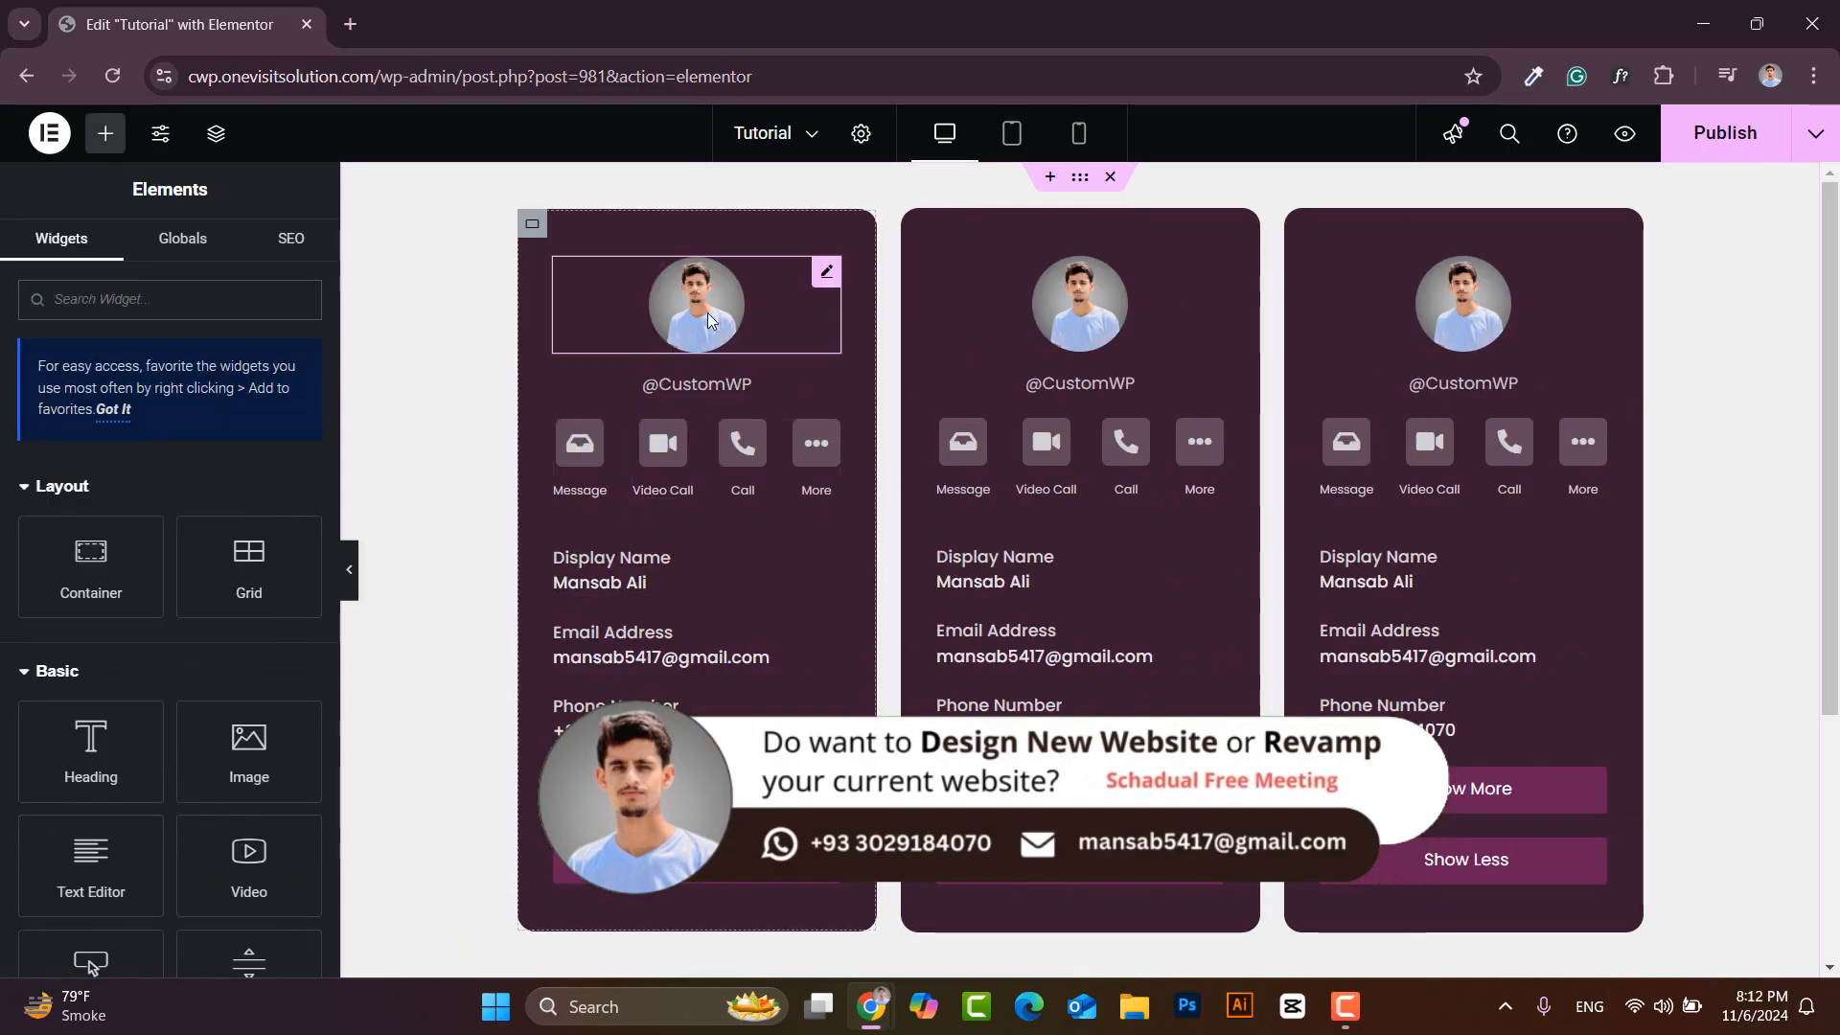
{"action": "left_click", "coordinate": [182, 474]}
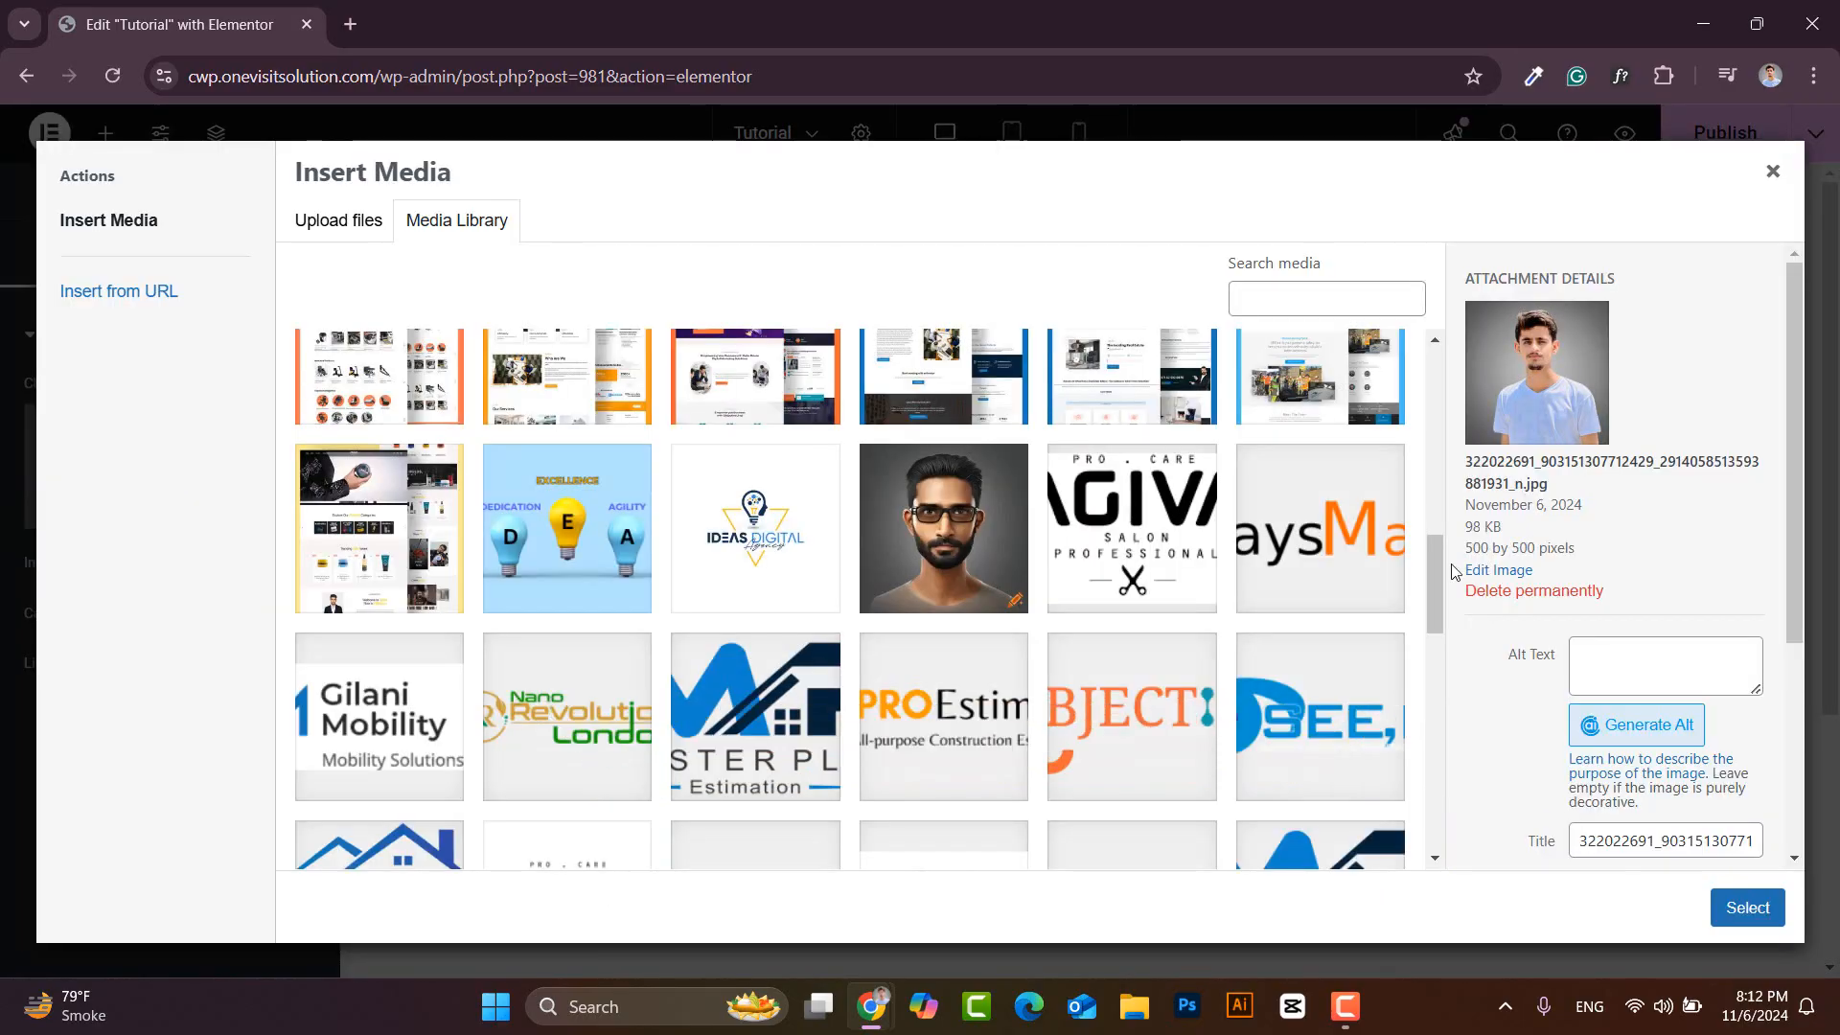
{"action": "left_click", "coordinate": [944, 527]}
{"action": "left_click", "coordinate": [1748, 911]}
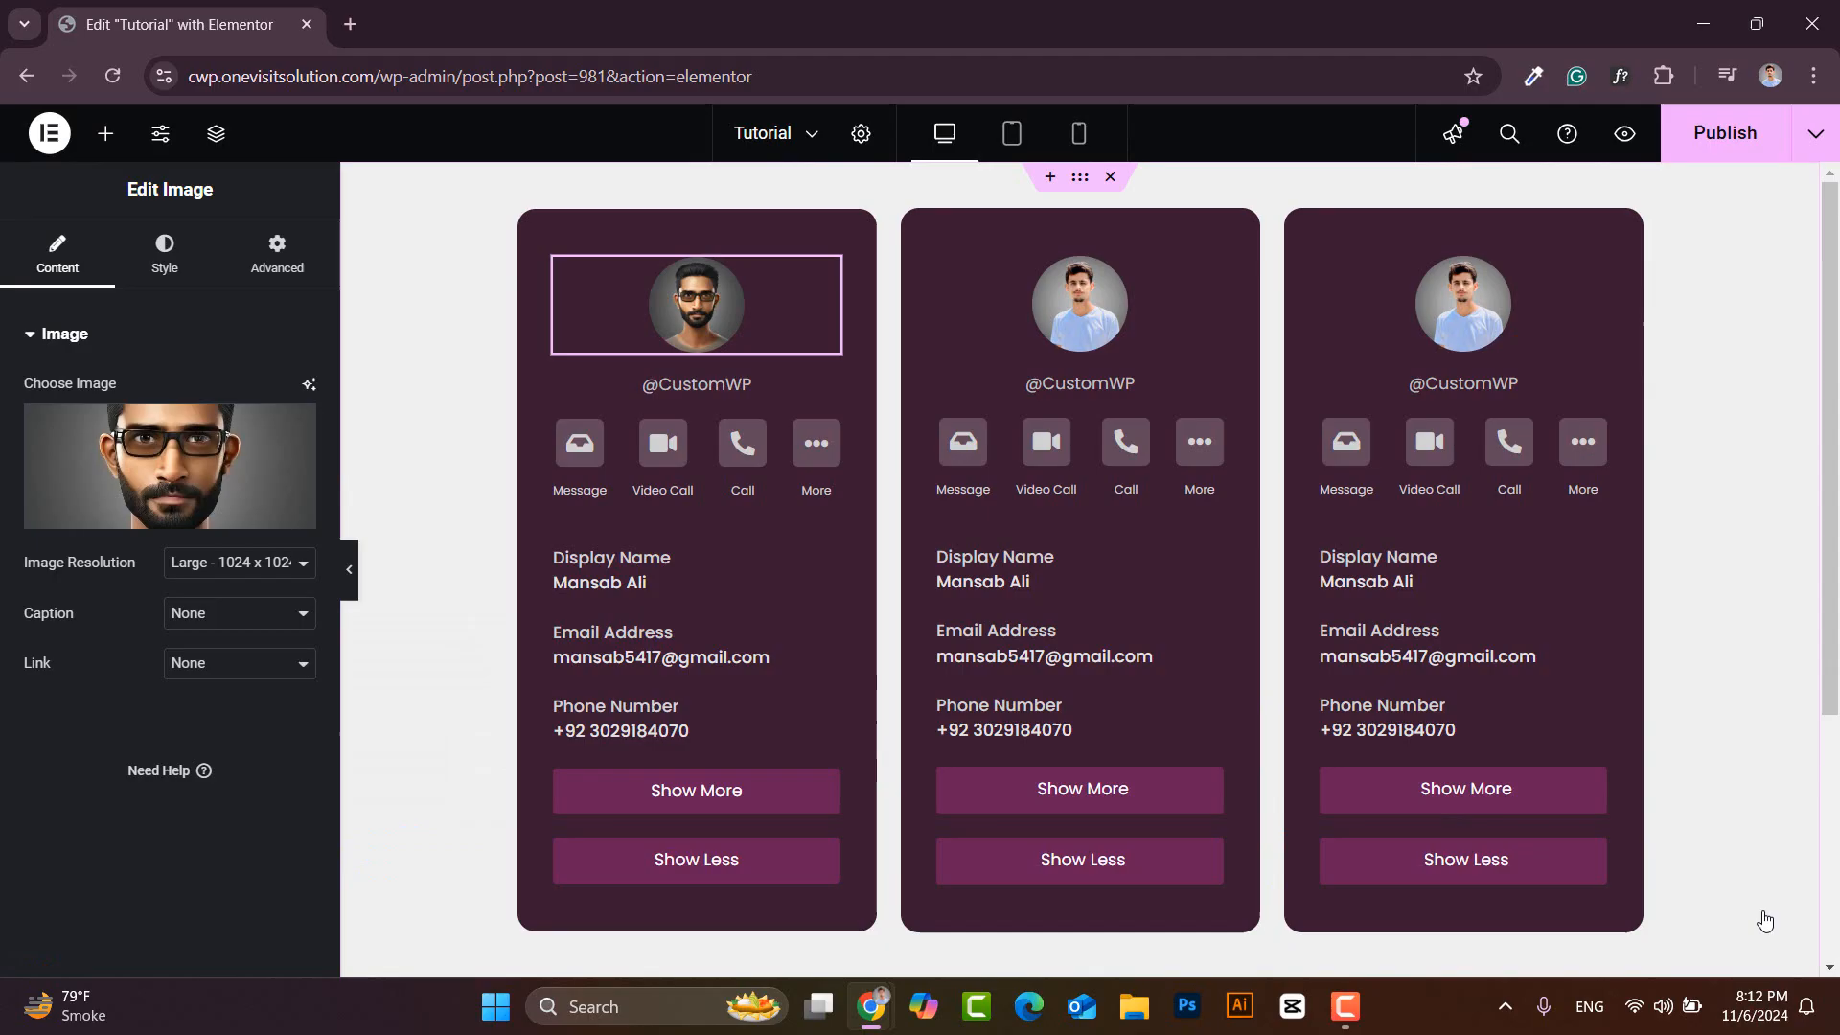
{"action": "left_click", "coordinate": [1079, 318]}
{"action": "left_click", "coordinate": [154, 469]}
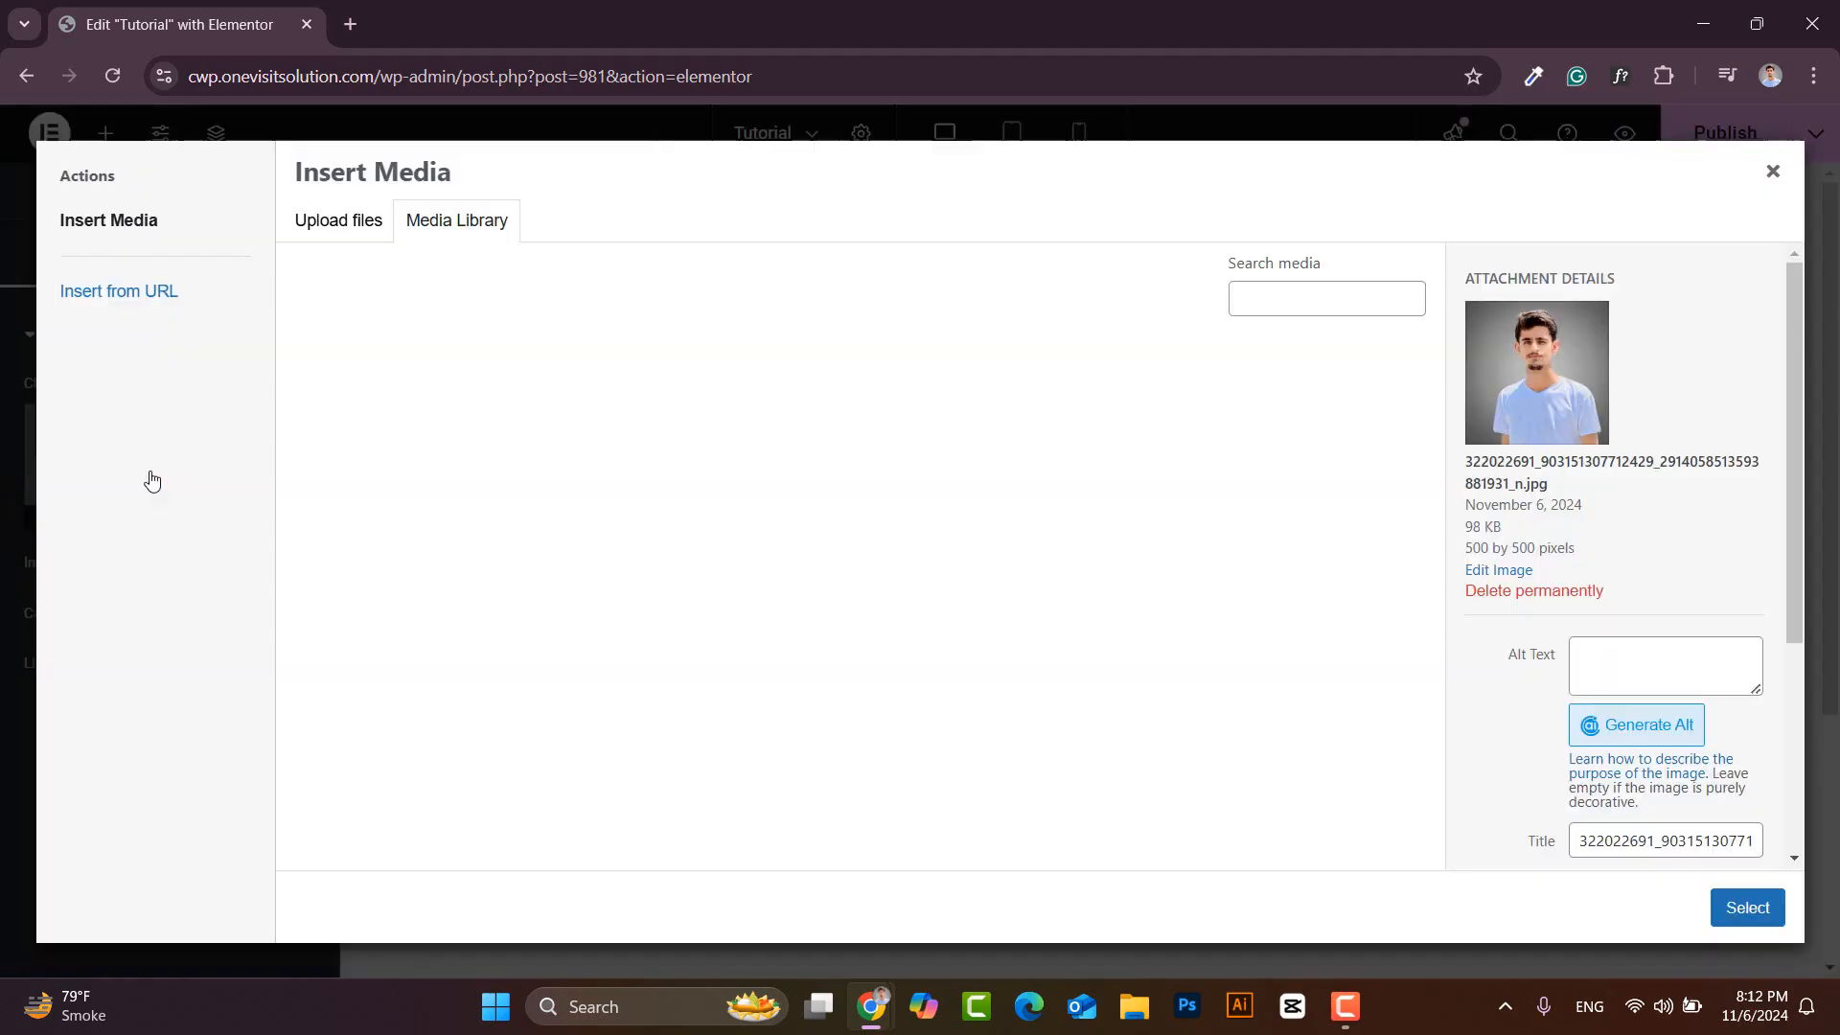
{"action": "left_click", "coordinate": [566, 445]}
{"action": "left_click", "coordinate": [1748, 907]}
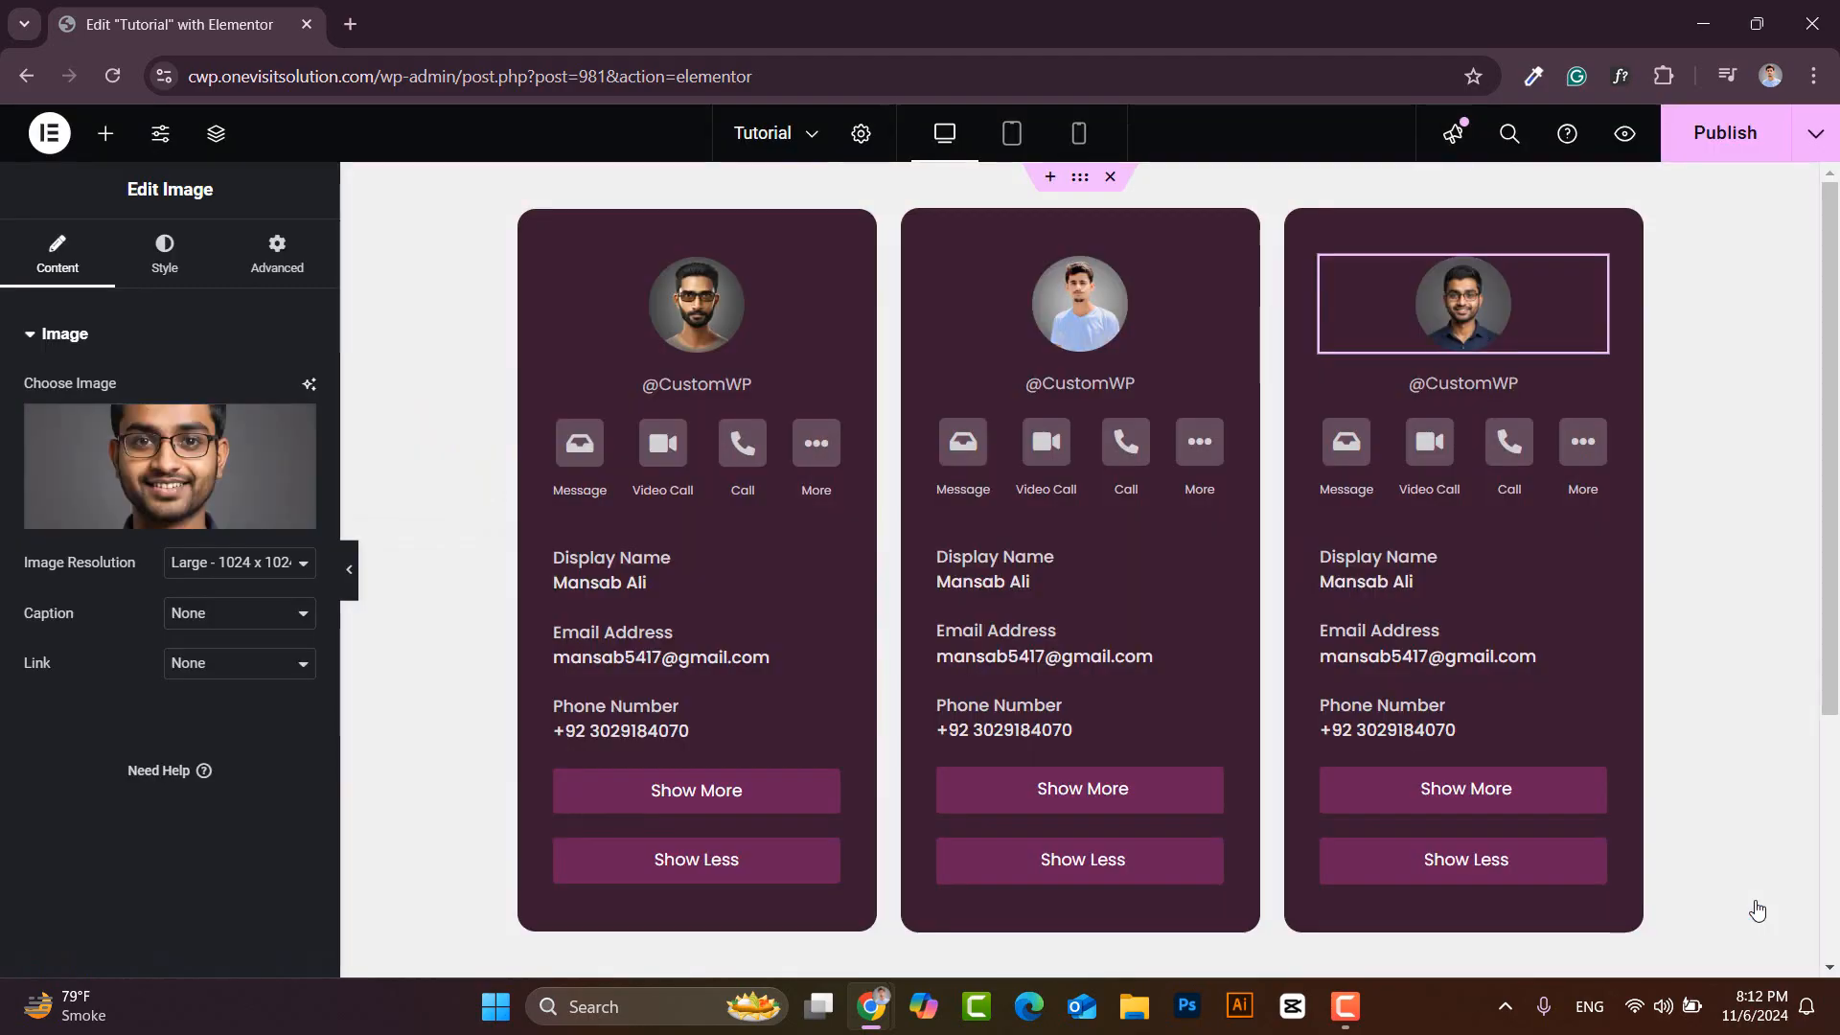
- Drop an HTML widget below the cards, paste the jQuery toggle script, and publish
{"action": "left_click", "coordinate": [105, 134]}
{"action": "type", "text": "html"}
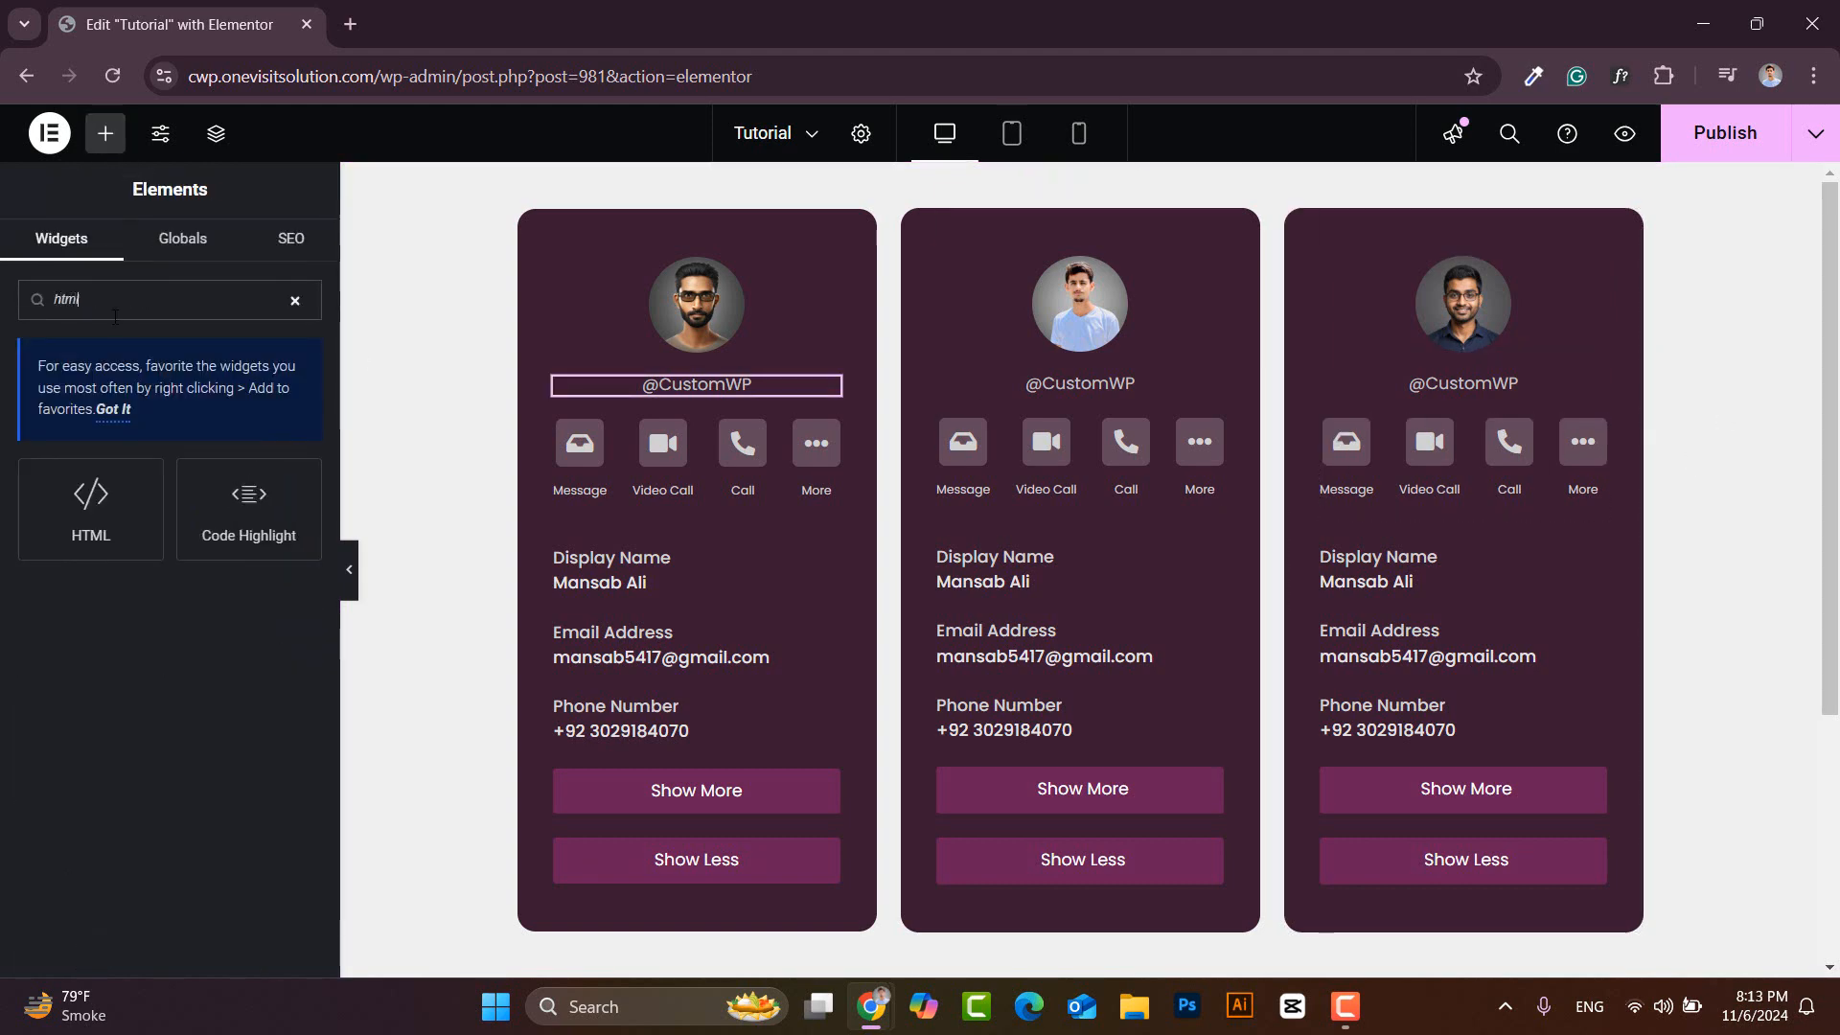
{"action": "scroll", "coordinate": [431, 518], "scroll_direction": "down", "scroll_amount": 4}
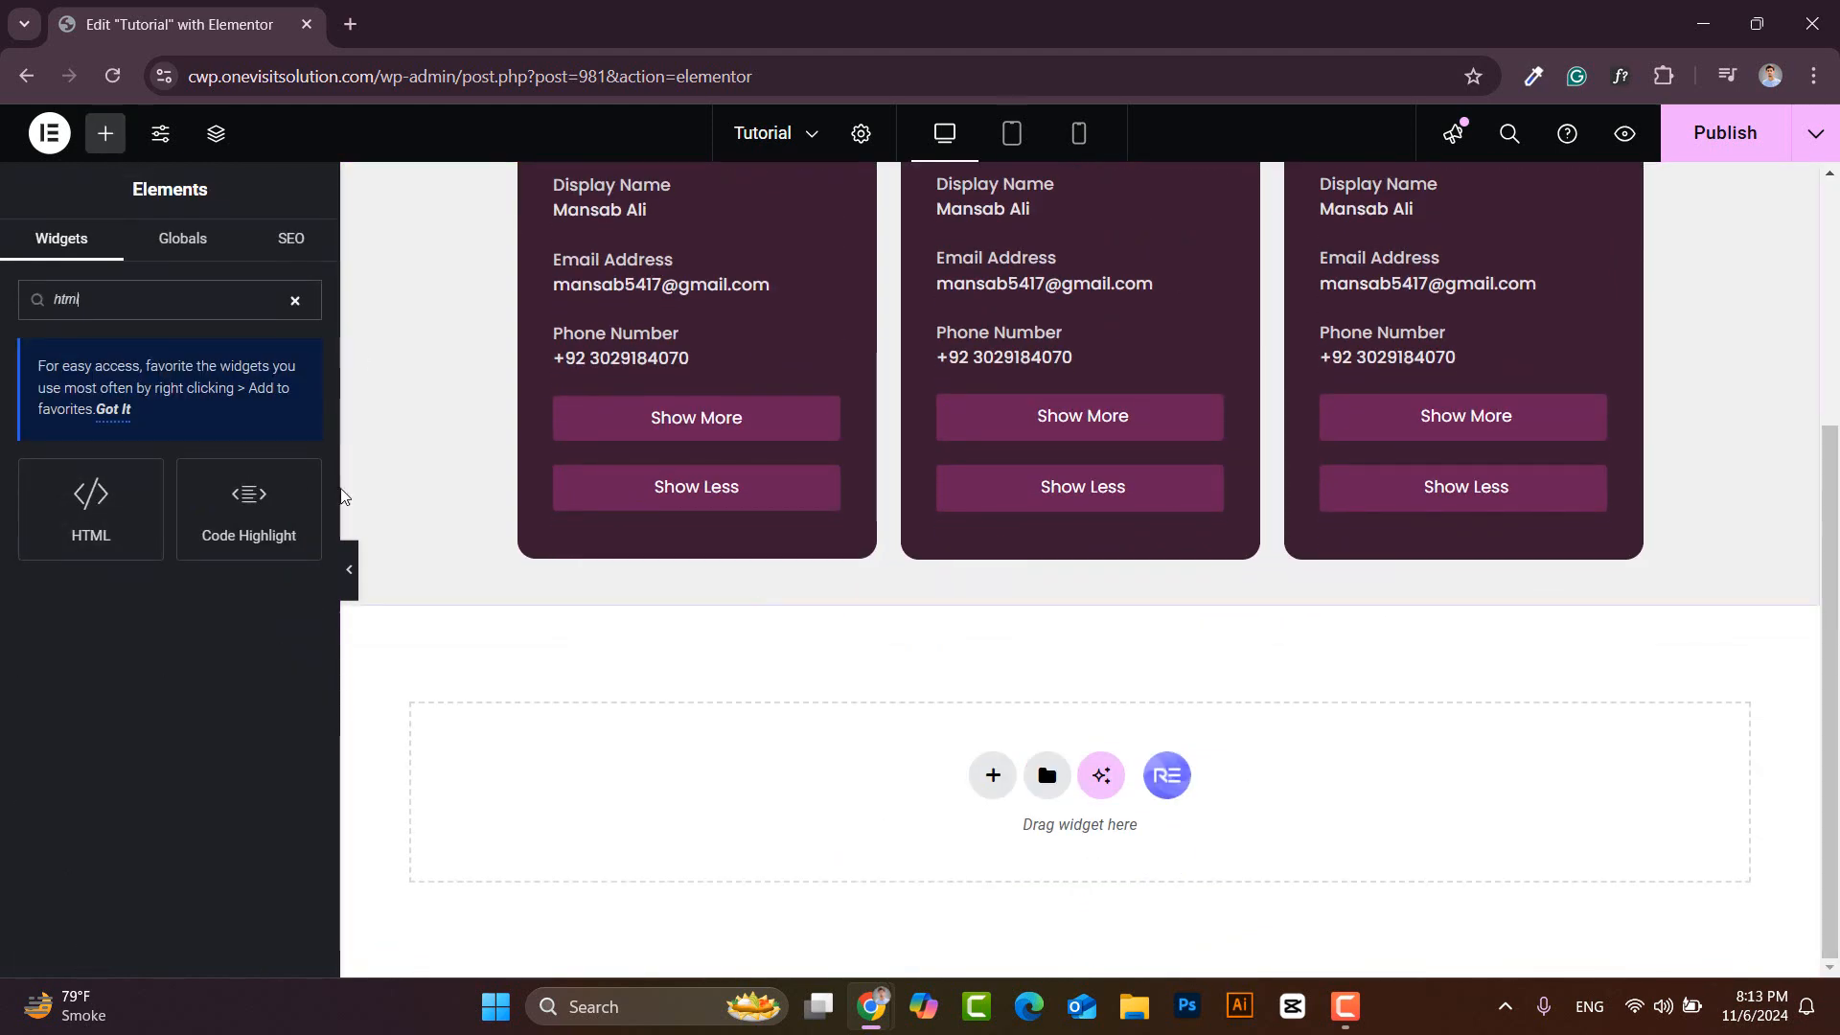
{"action": "left_click_drag", "start_coordinate": [101, 508], "coordinate": [900, 778]}
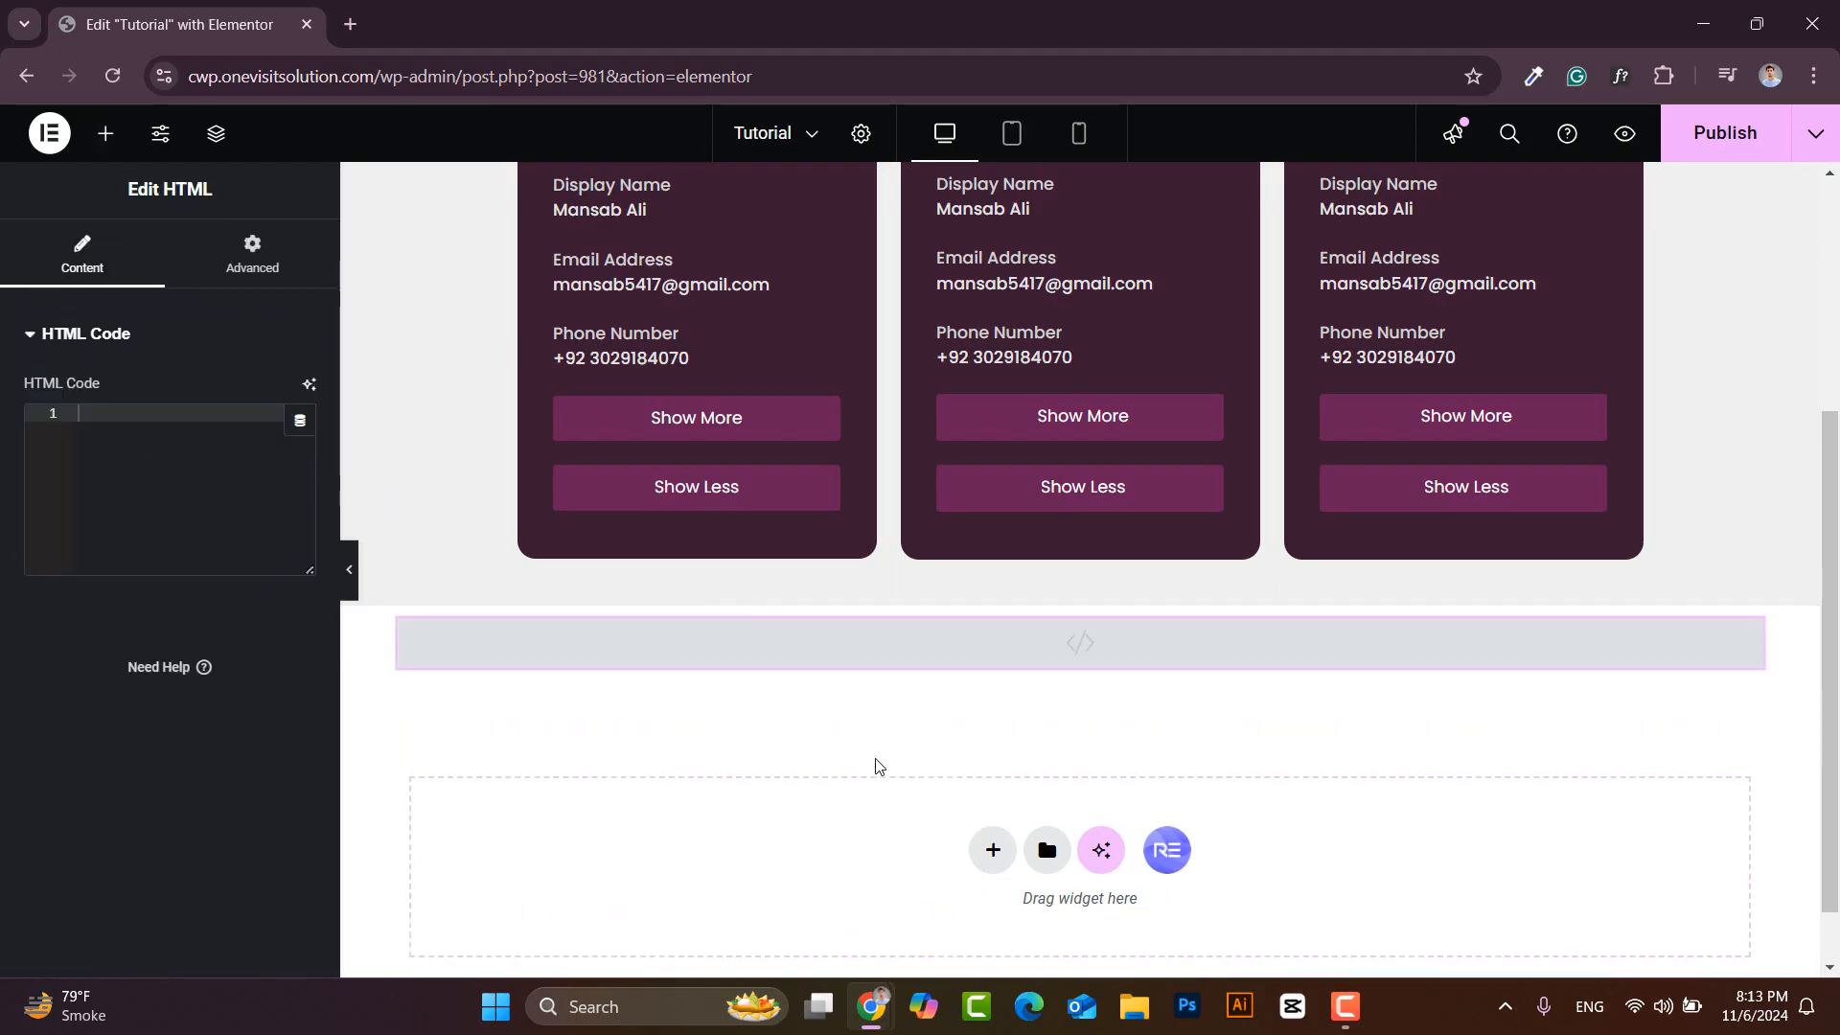
{"action": "key", "text": "ctrl+v"}
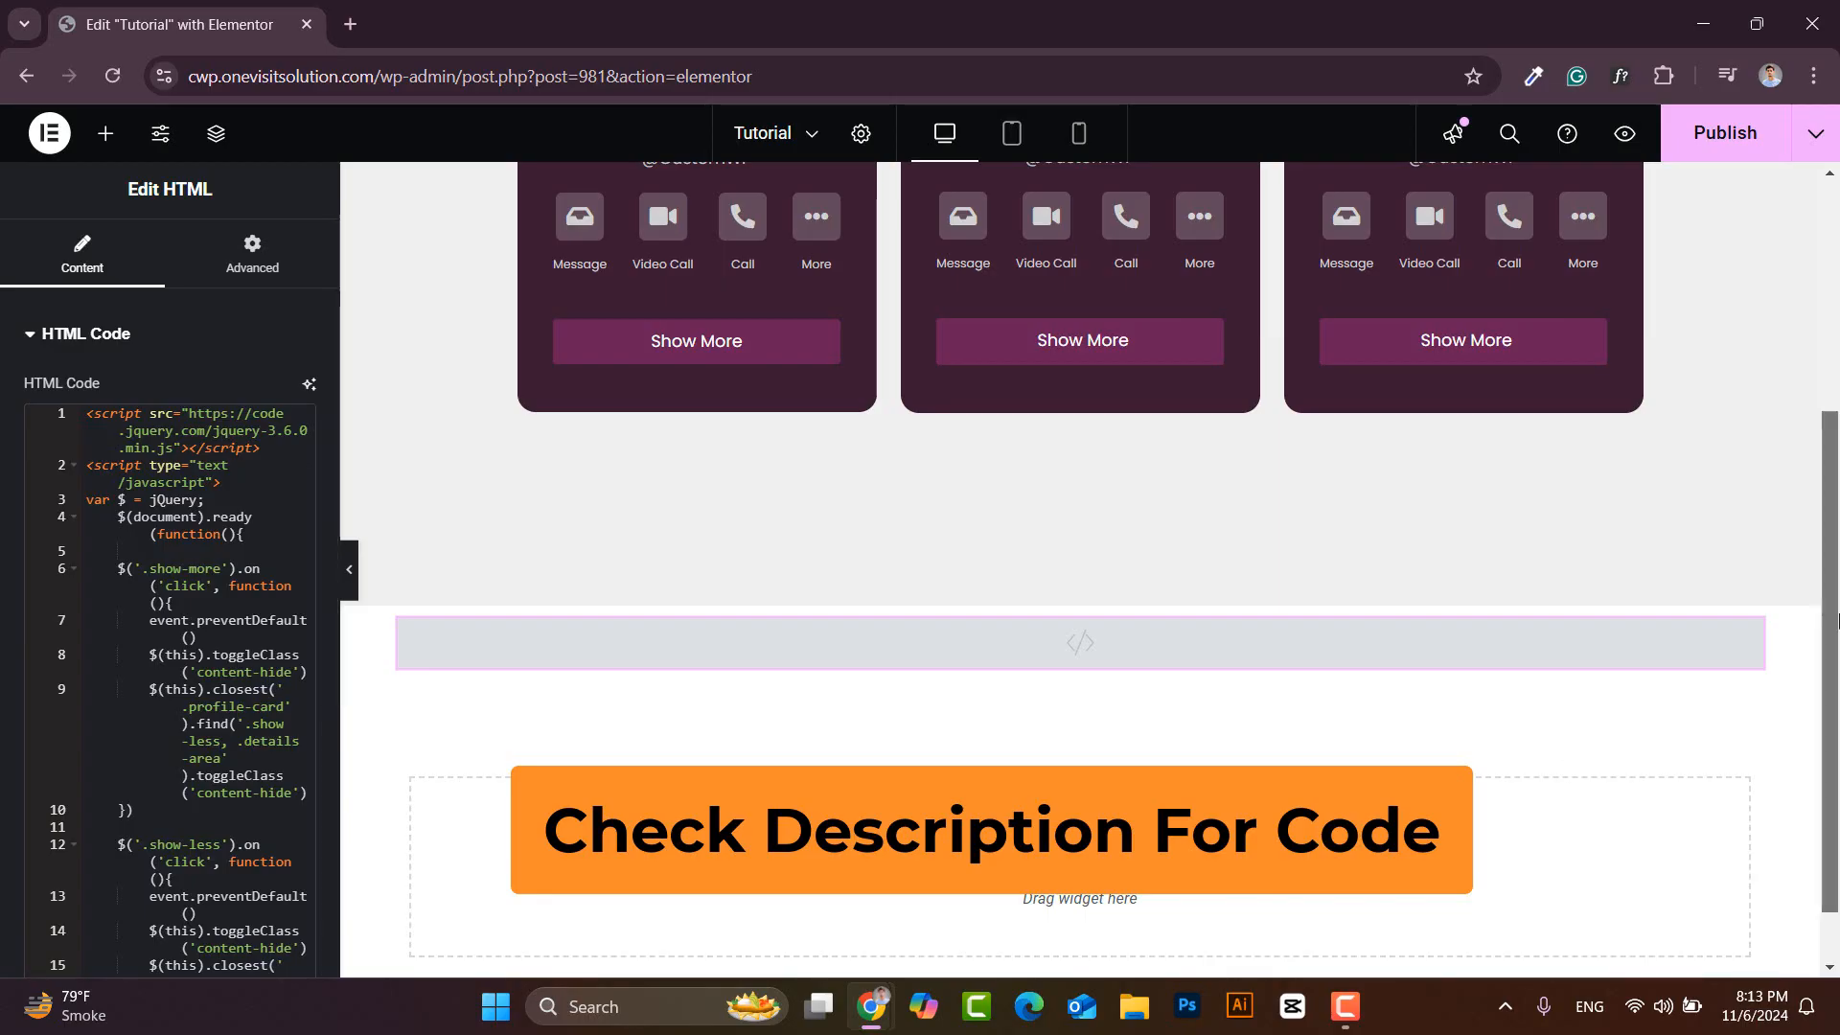
{"action": "scroll", "coordinate": [853, 462], "scroll_direction": "up", "scroll_amount": 3}
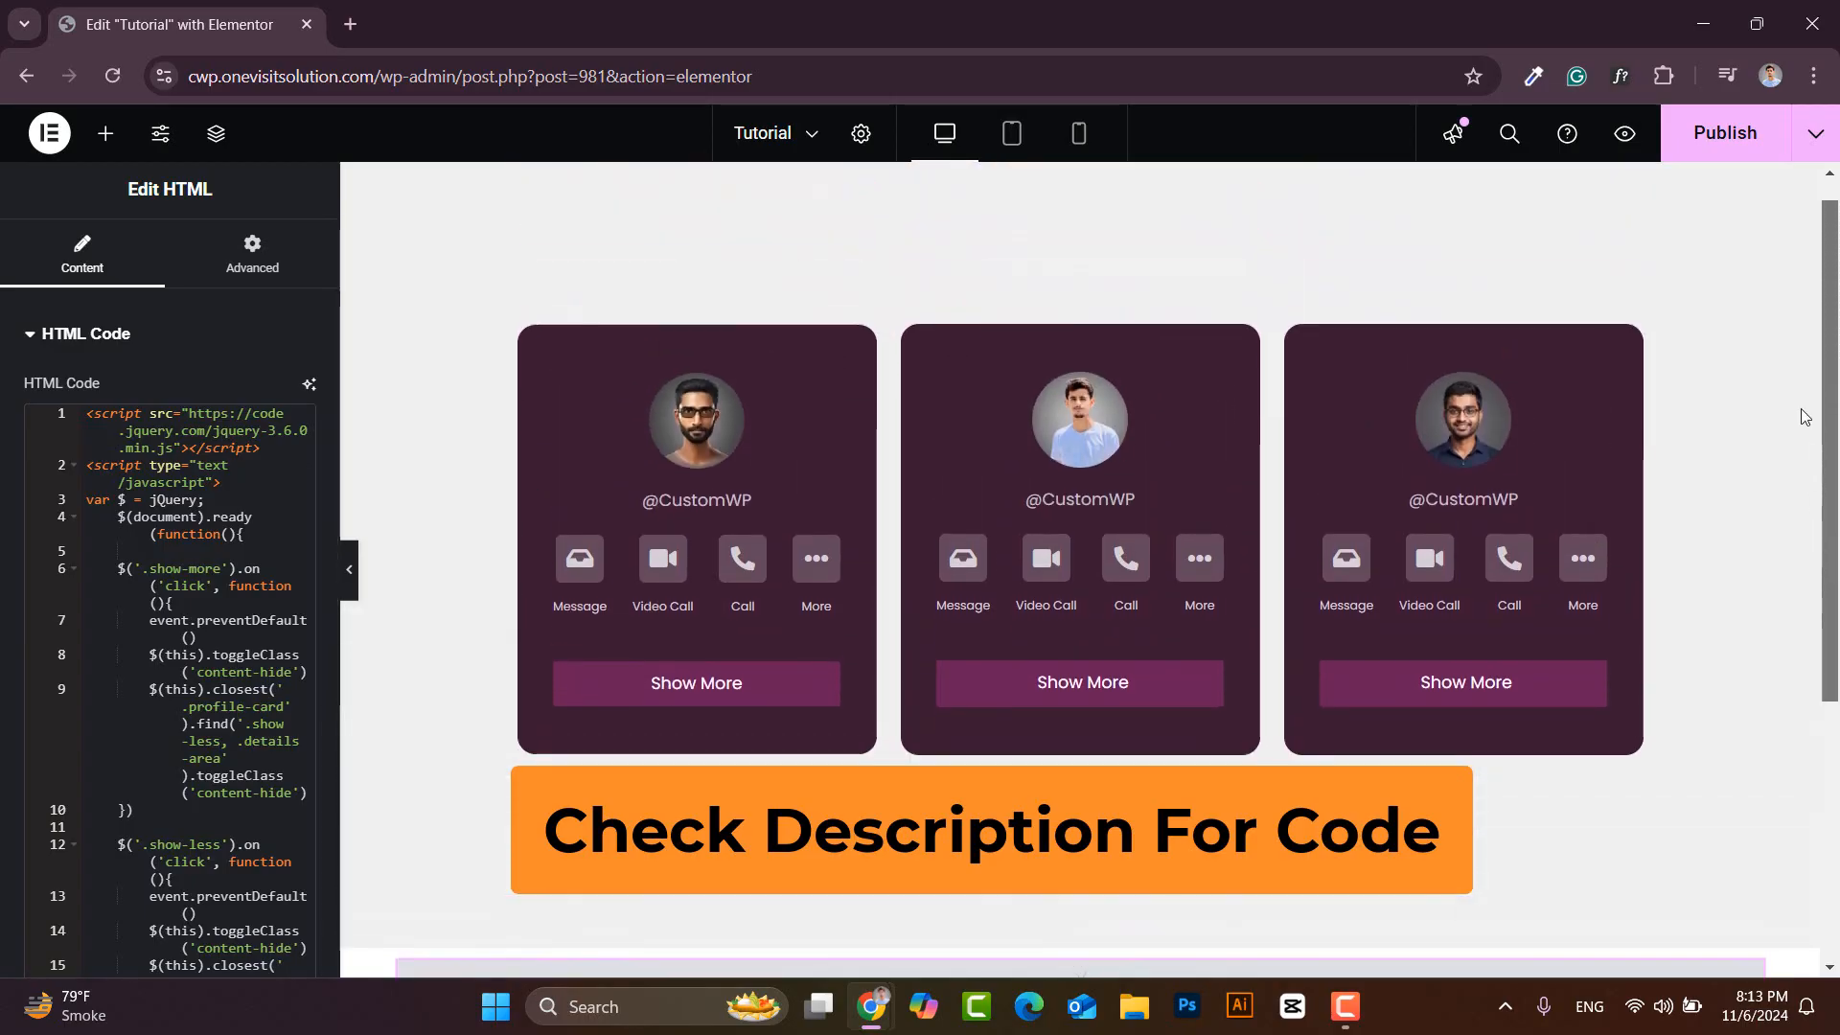
{"action": "left_click", "coordinate": [1709, 136]}
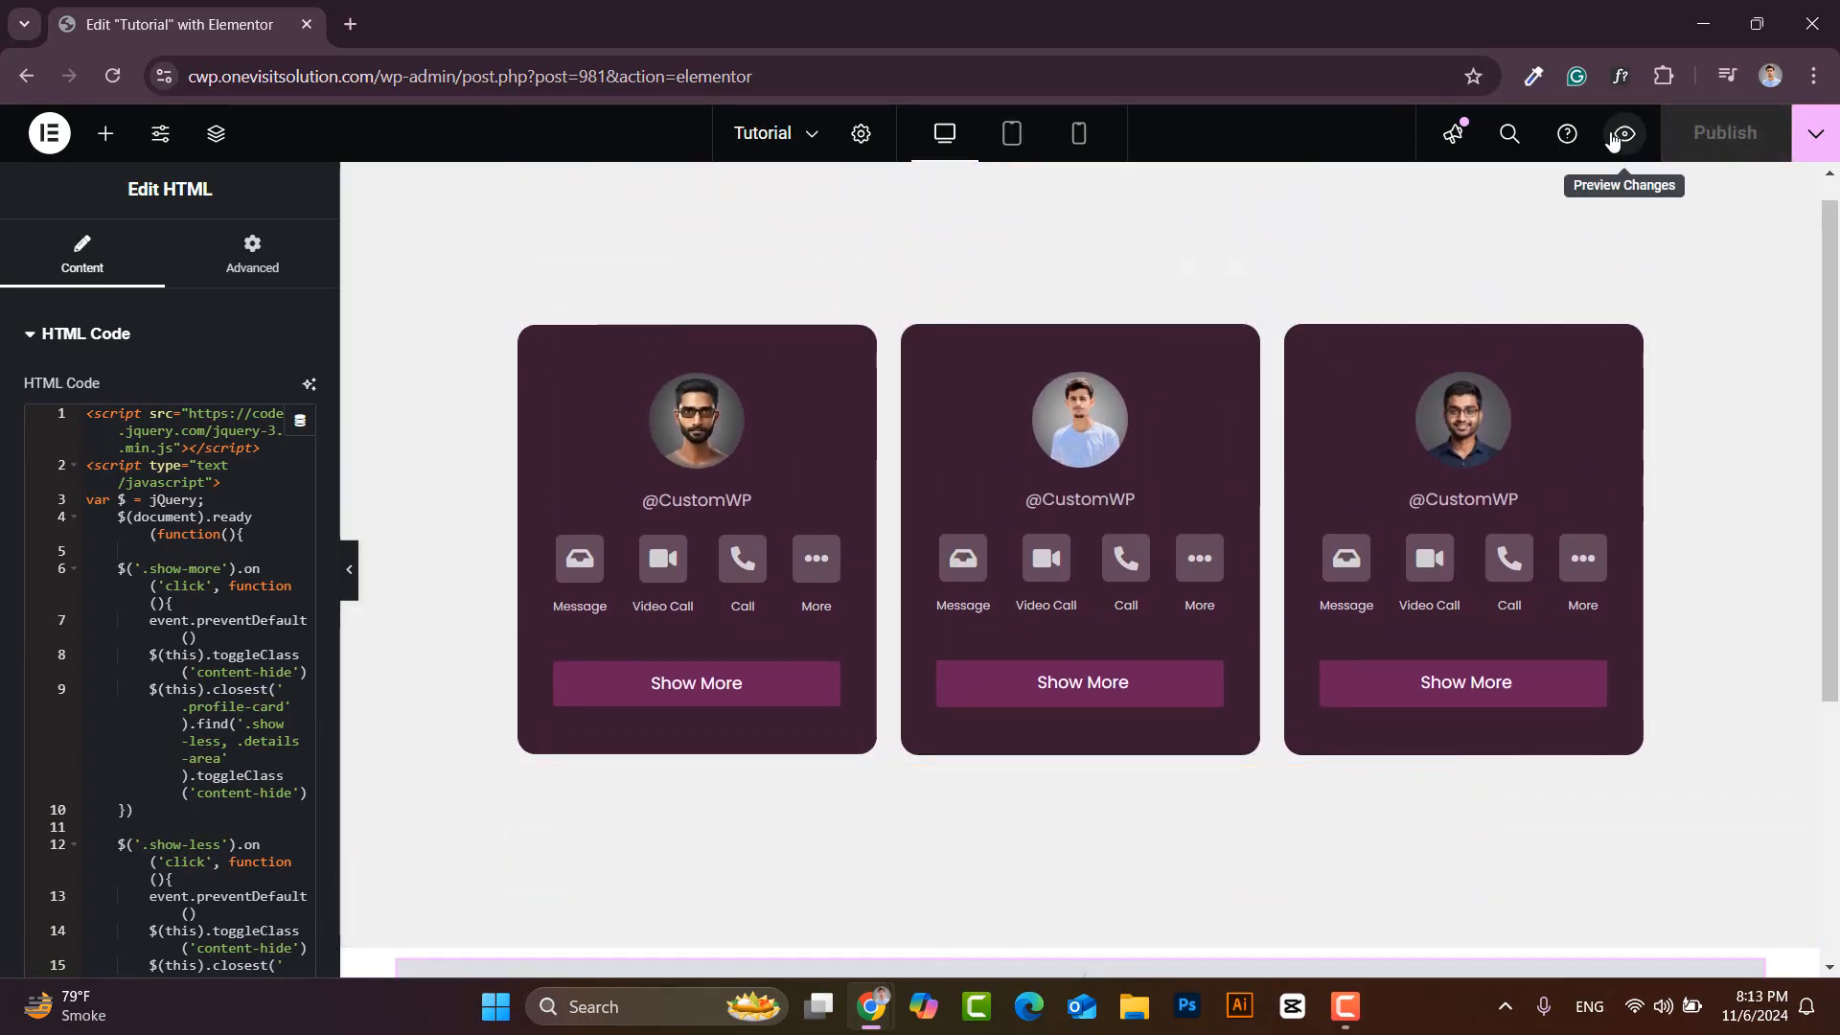
- In the preview, expand and collapse the middle, third and first cards to verify the toggles
{"action": "left_click", "coordinate": [448, 19]}
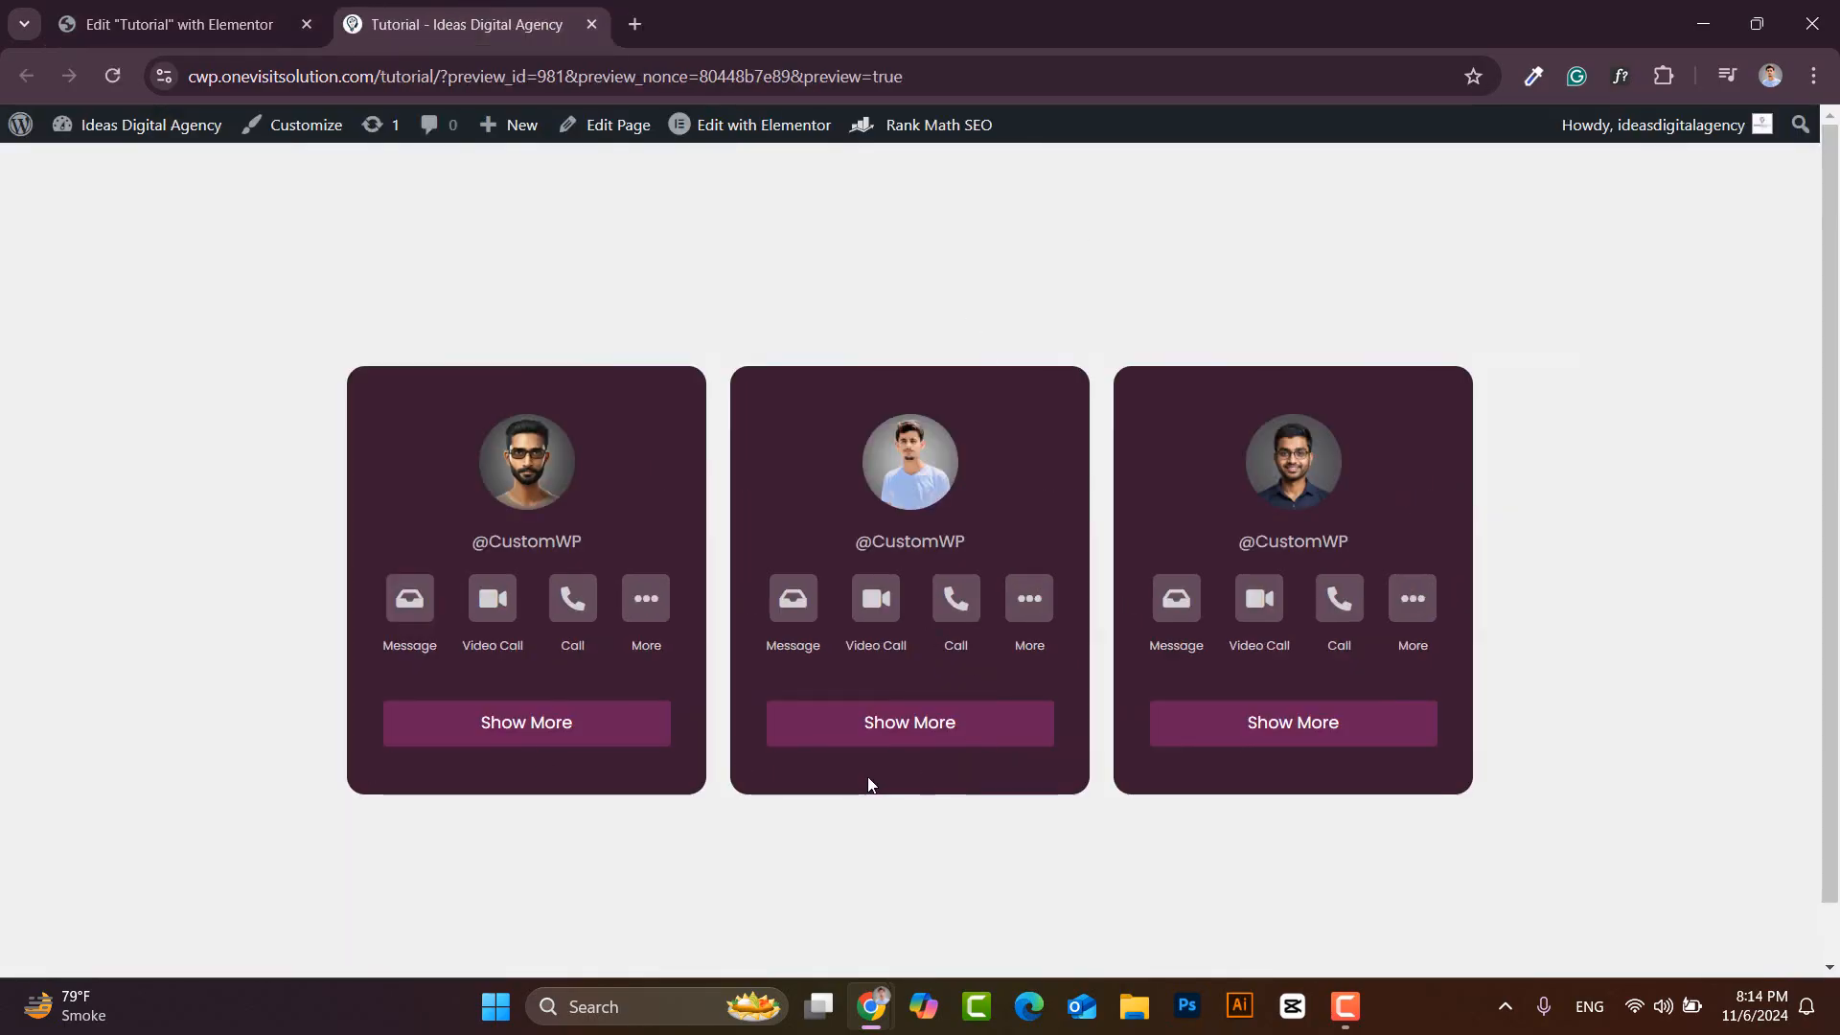
{"action": "left_click", "coordinate": [901, 731]}
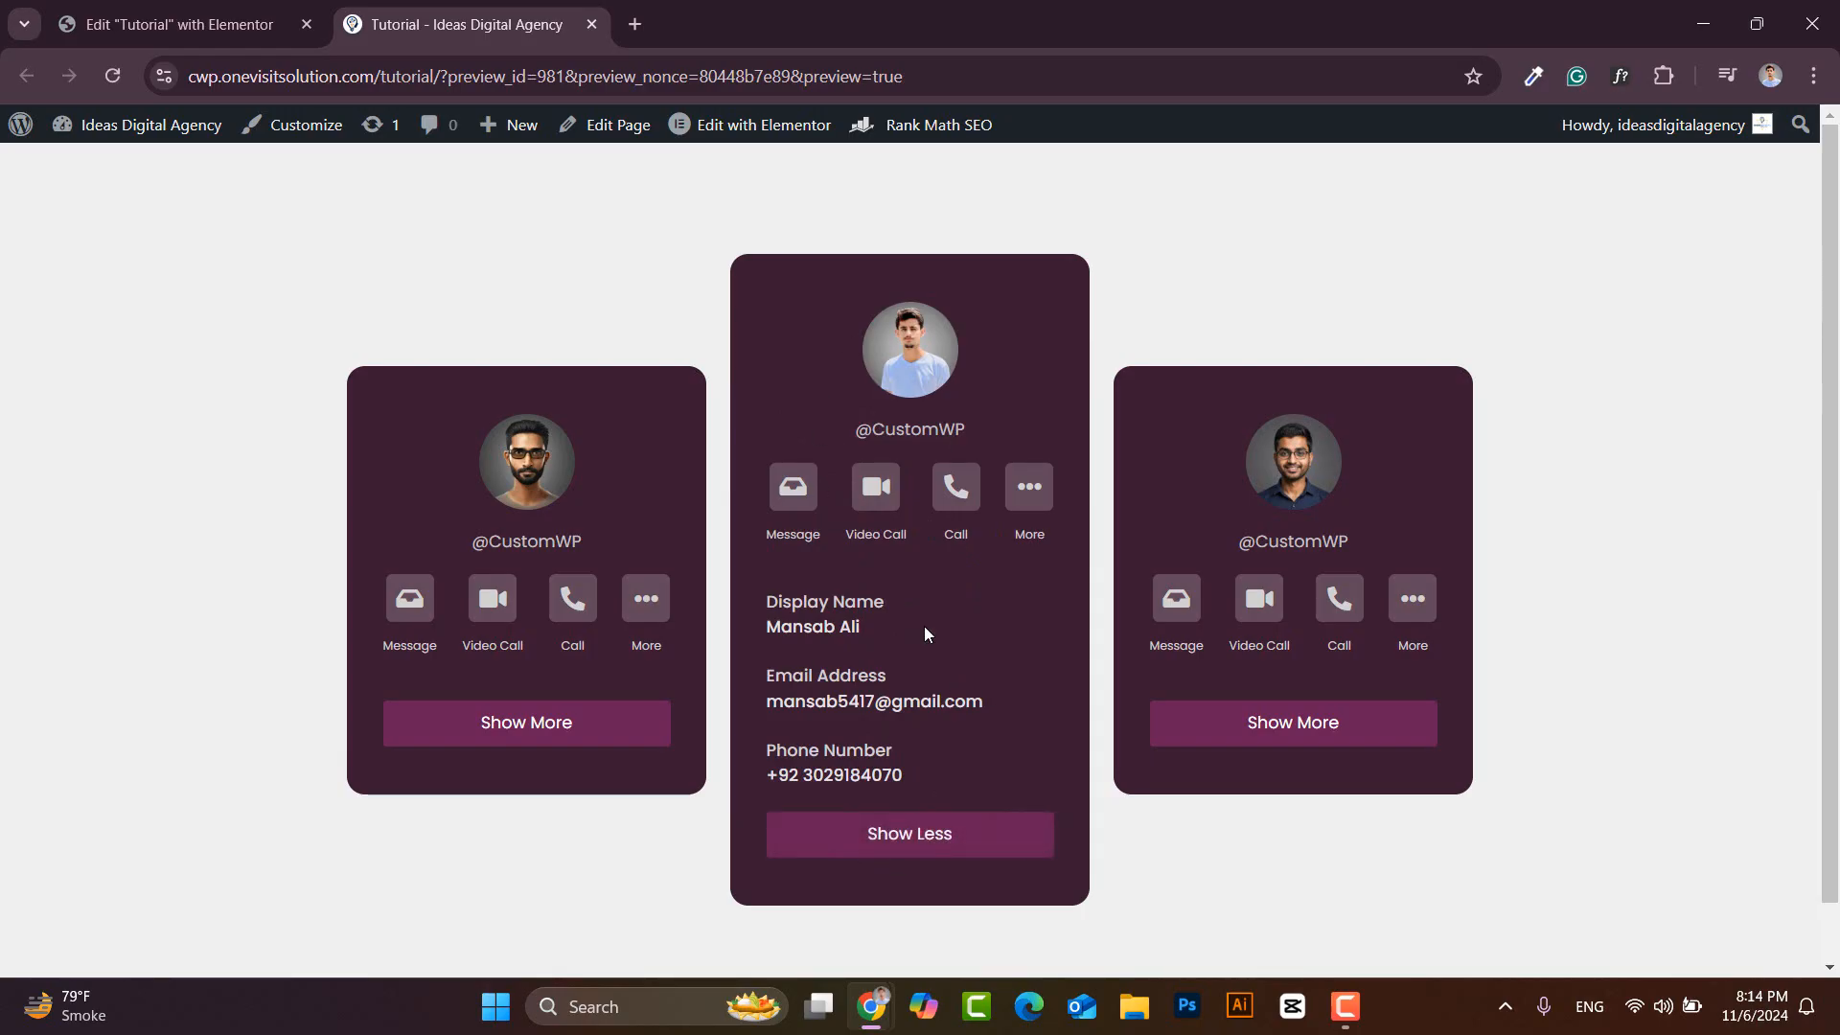
{"action": "left_click", "coordinate": [925, 848]}
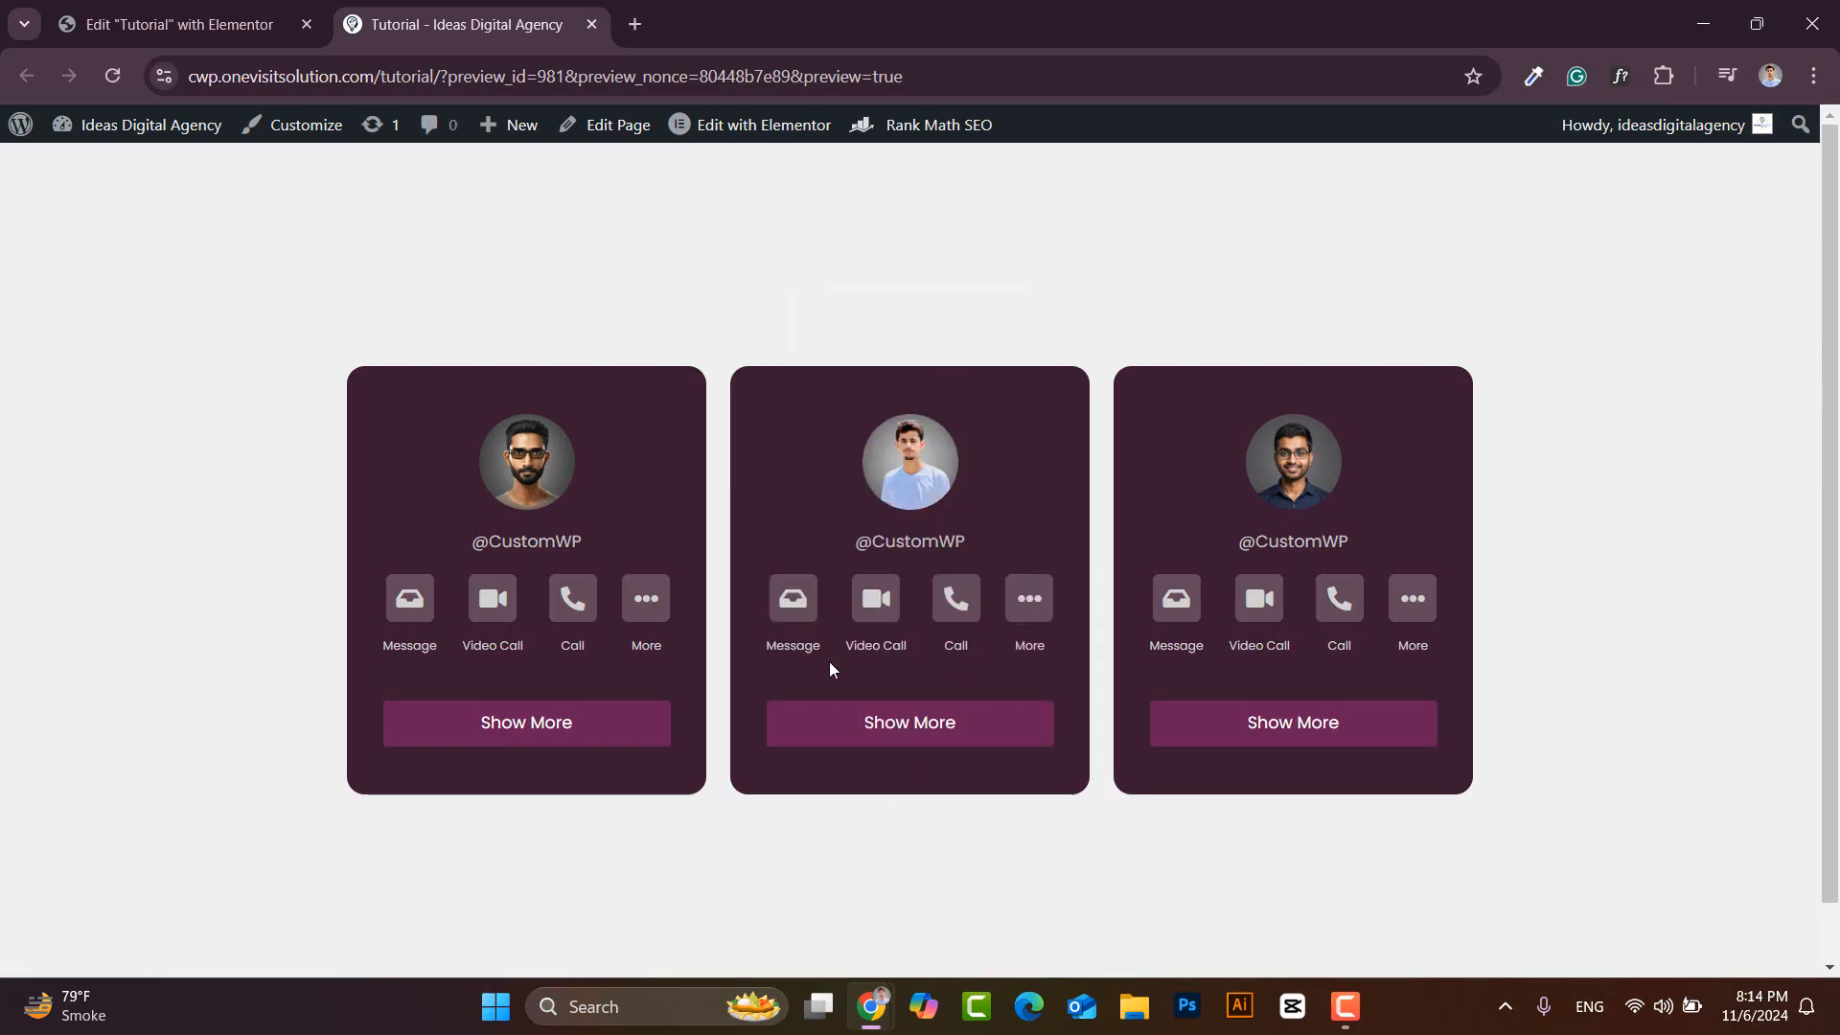
{"action": "left_click", "coordinate": [1300, 734]}
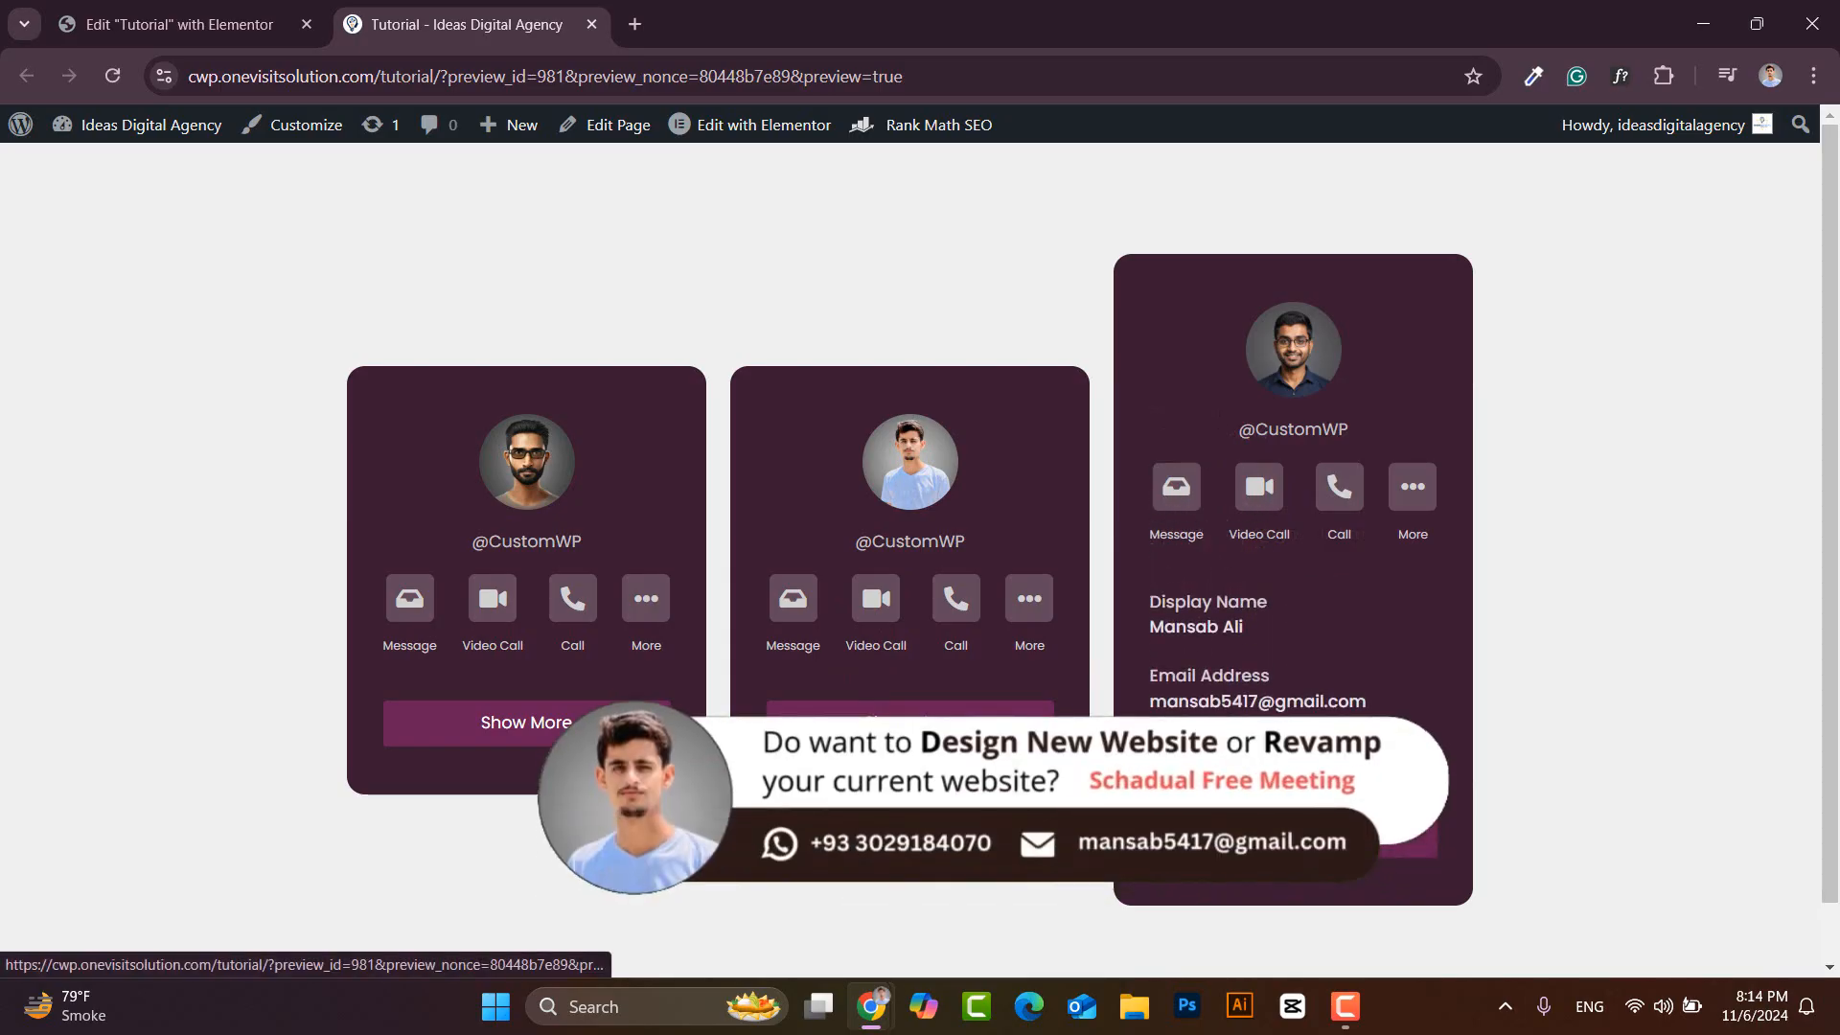
{"action": "left_click", "coordinate": [1234, 836]}
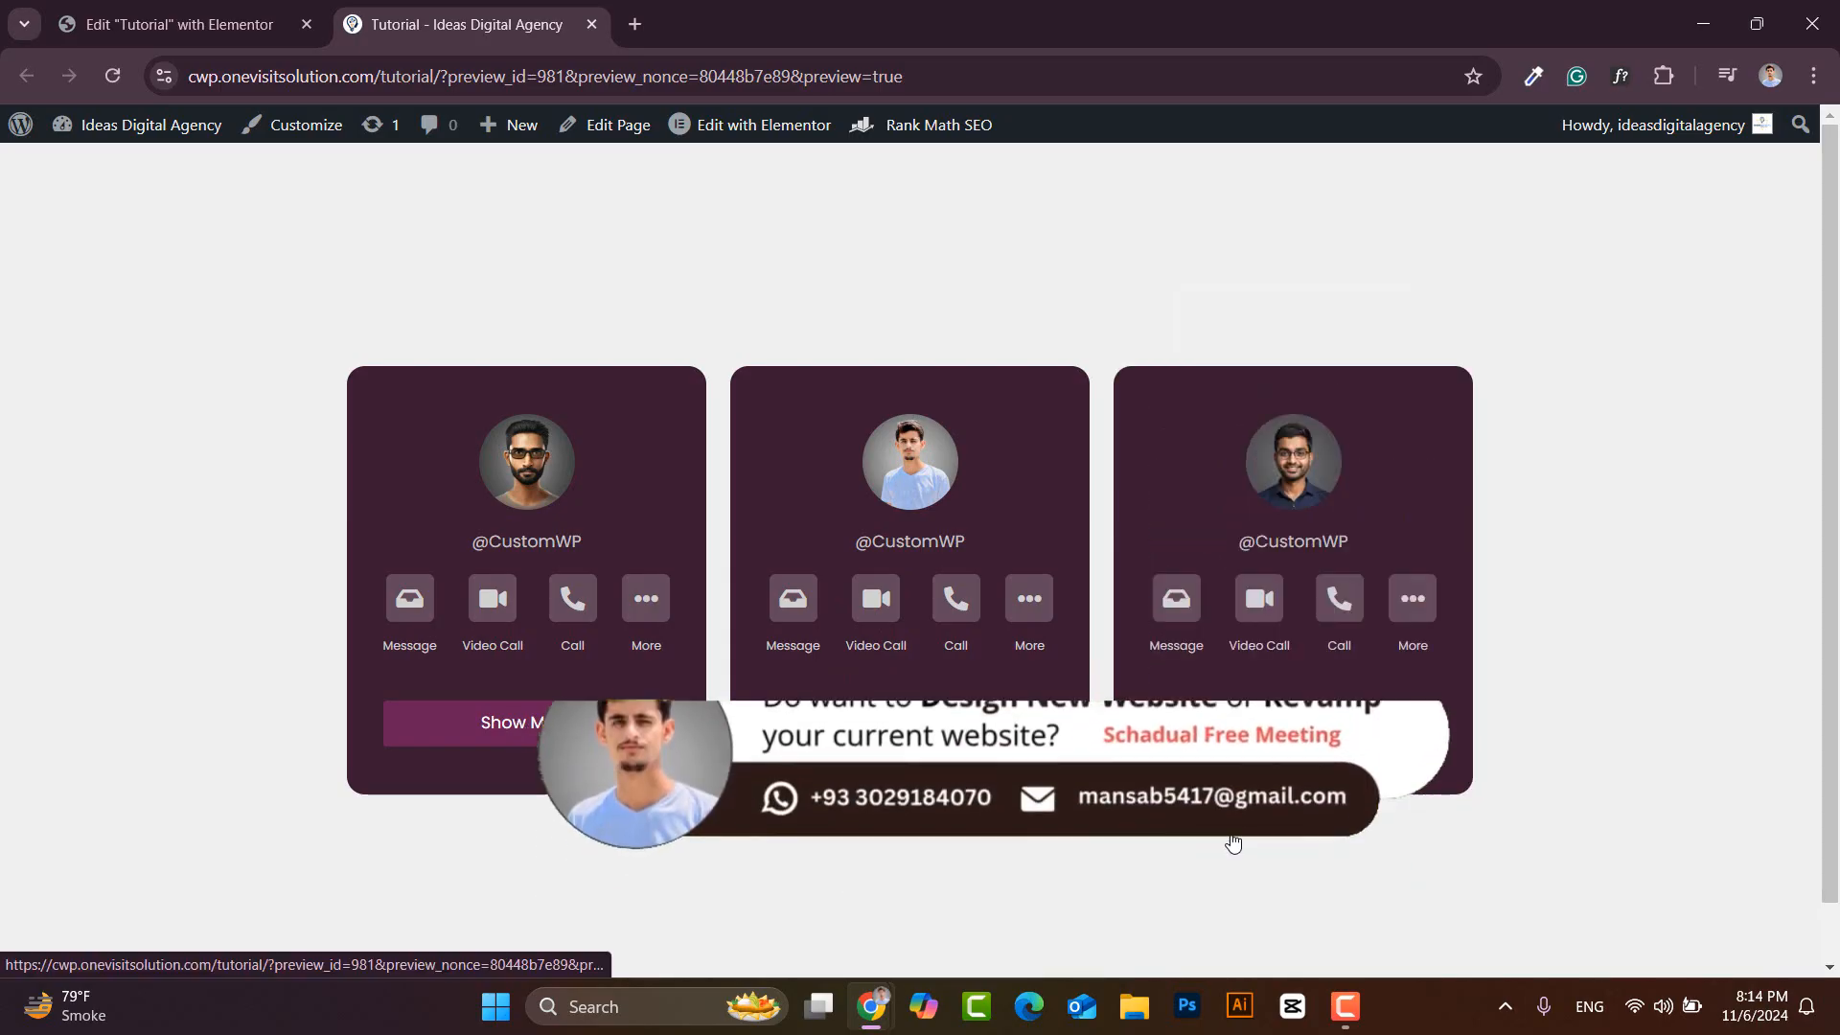
{"action": "left_click", "coordinate": [600, 736]}
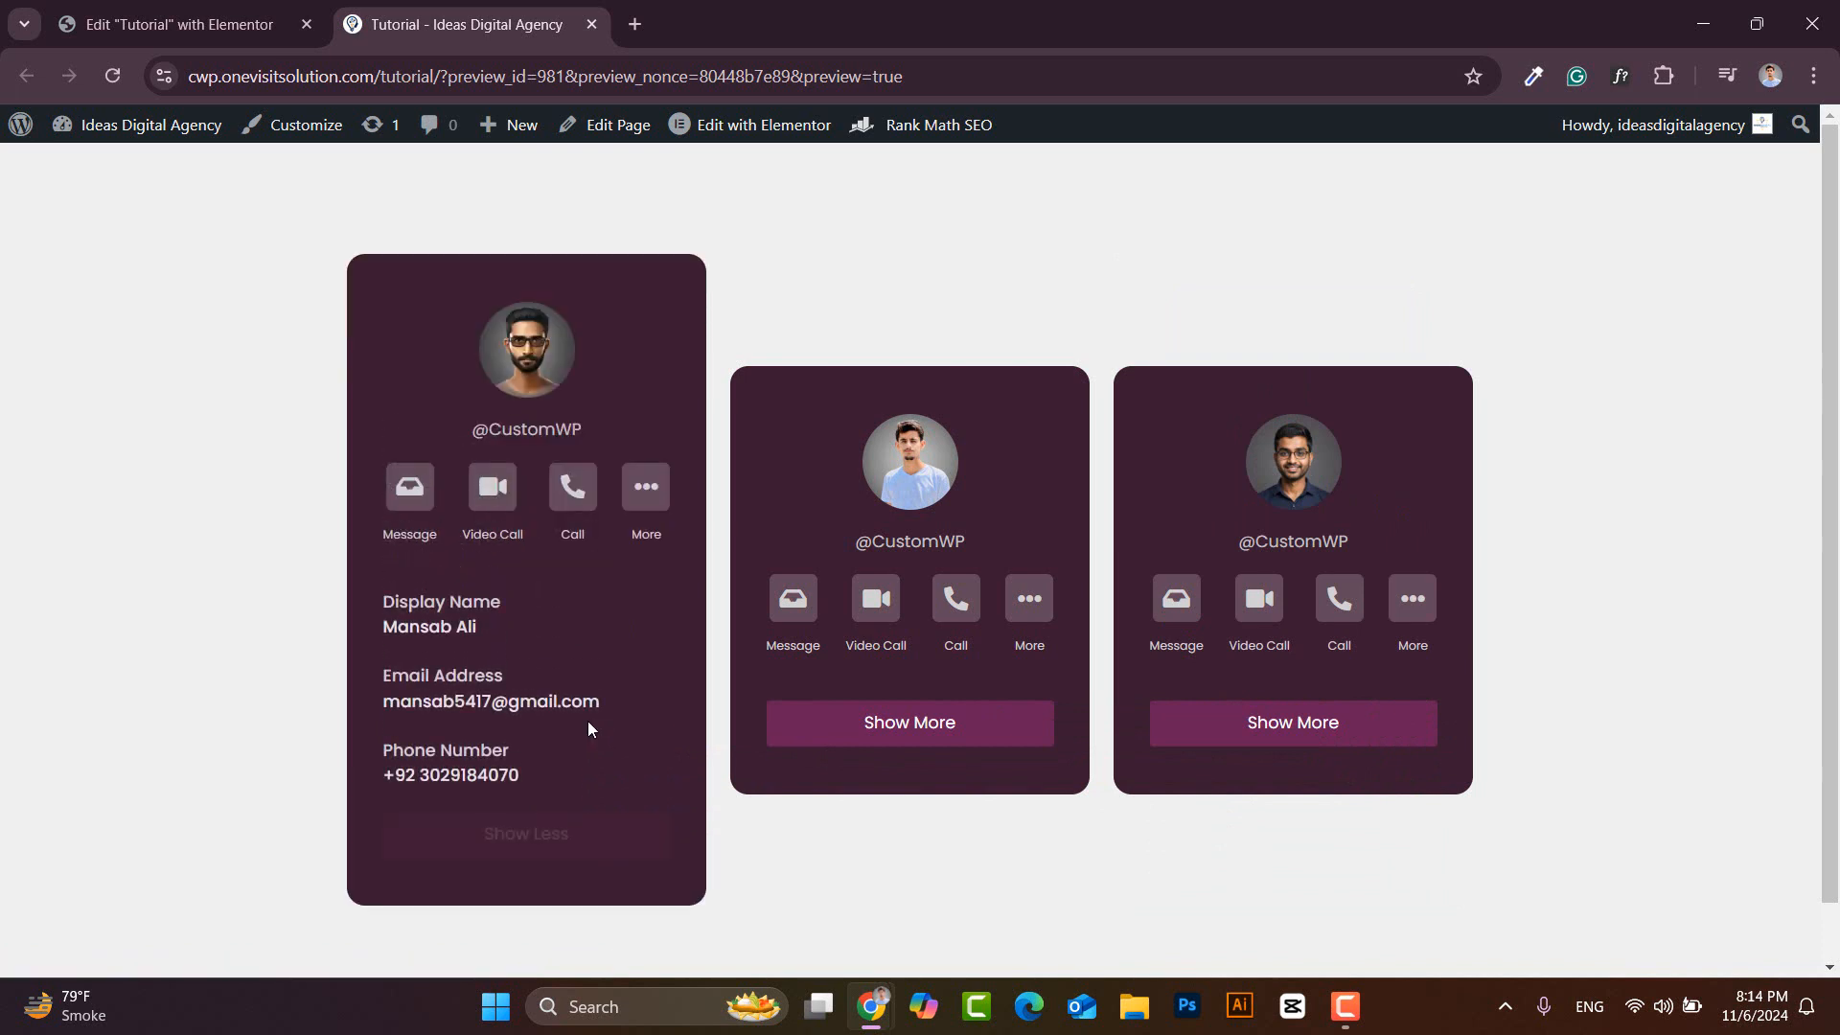
{"action": "left_click", "coordinate": [492, 836]}
{"action": "left_click", "coordinate": [901, 733]}
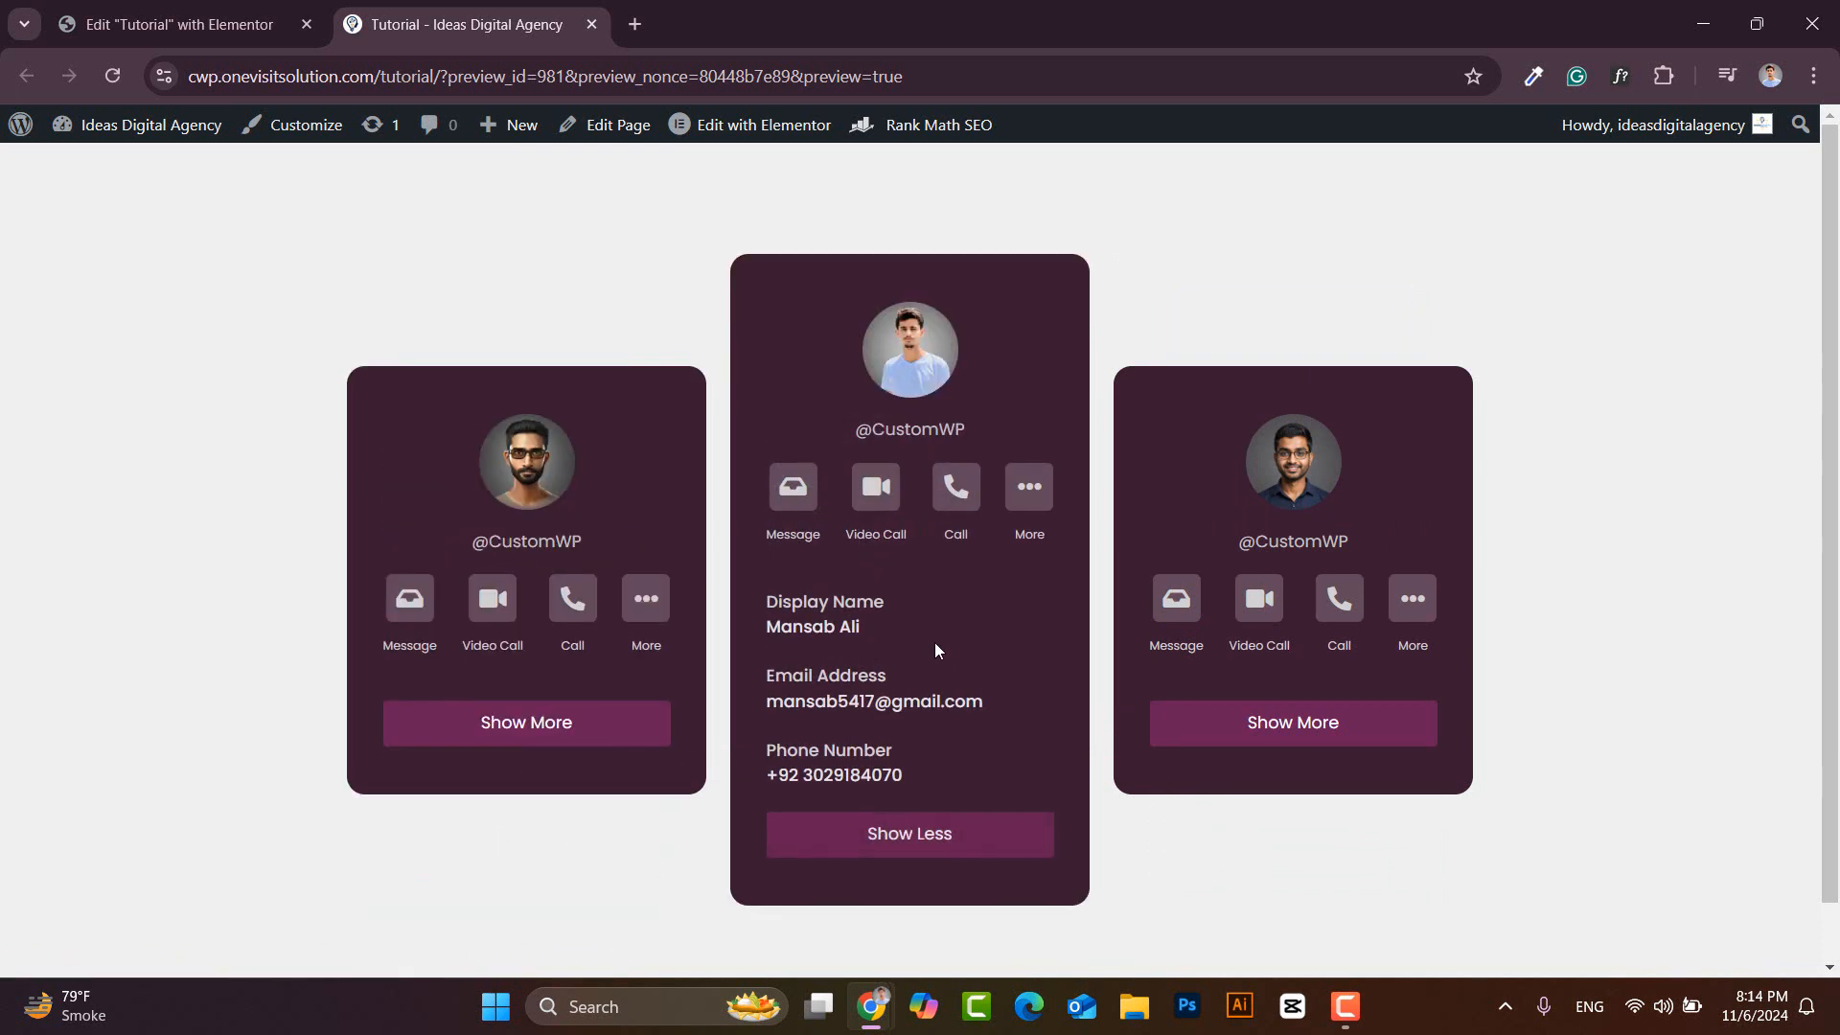
{"action": "left_click", "coordinate": [873, 851]}
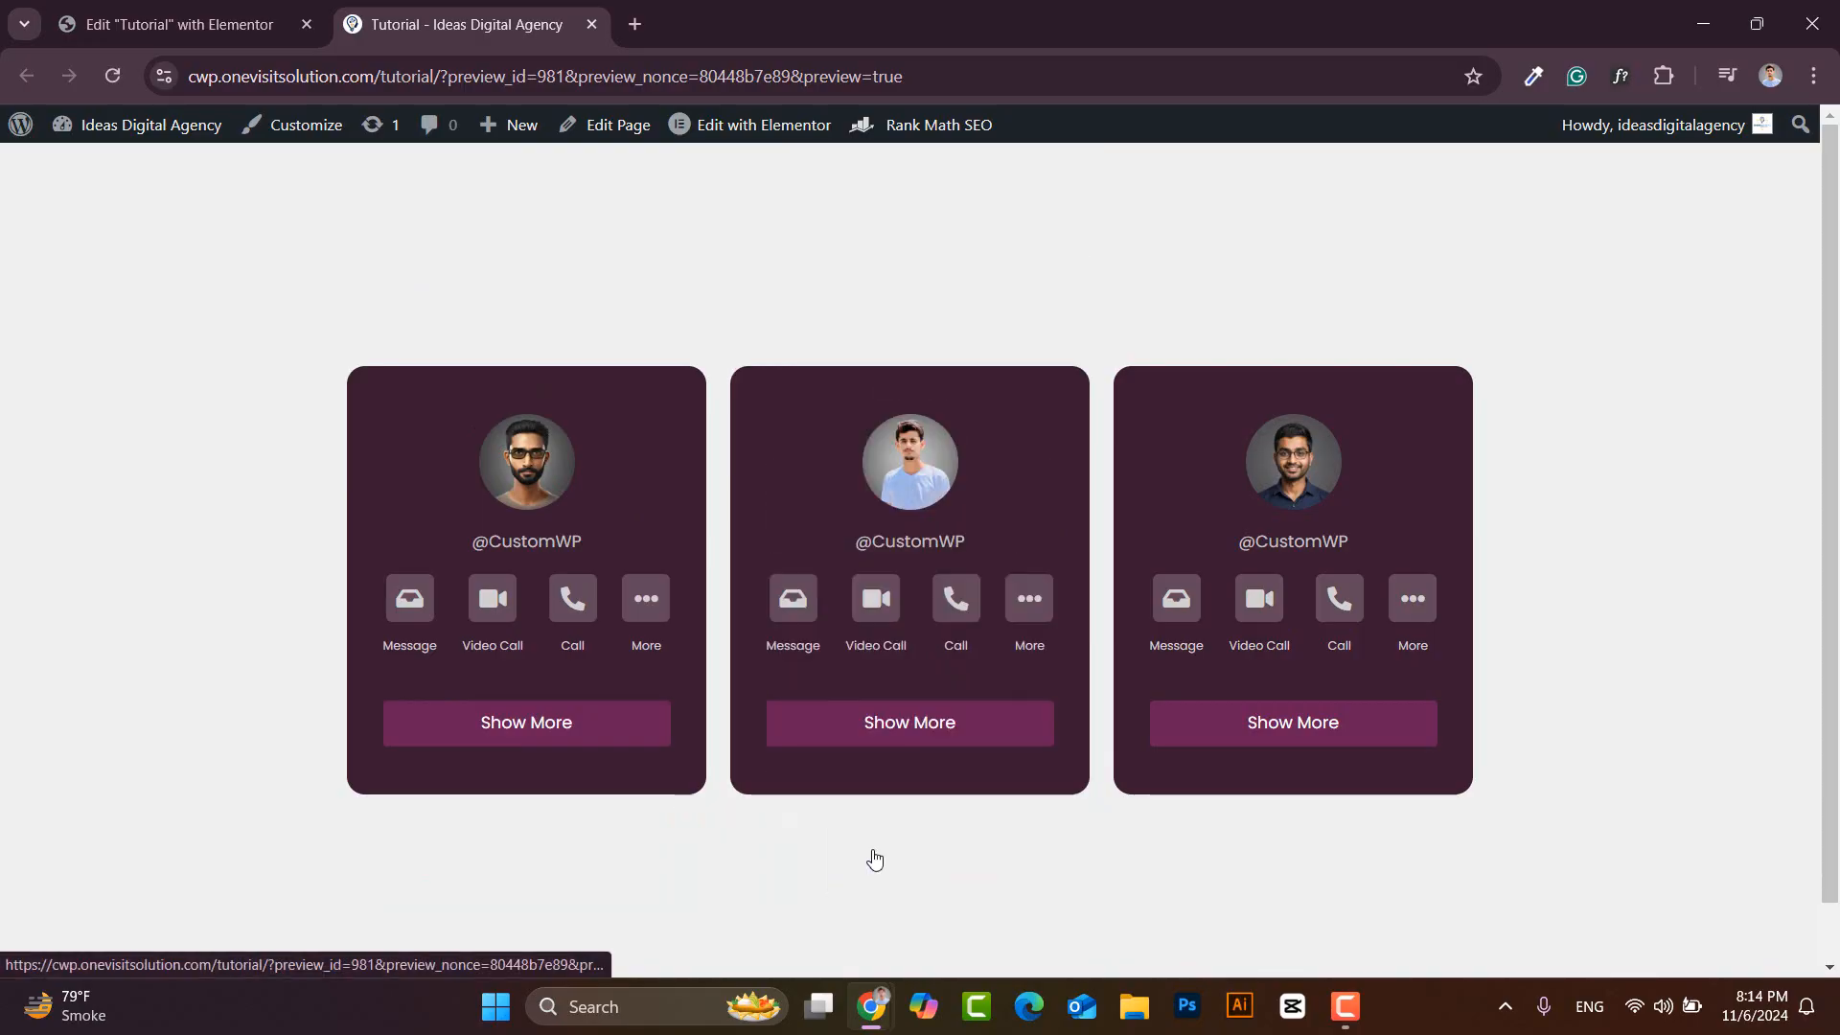